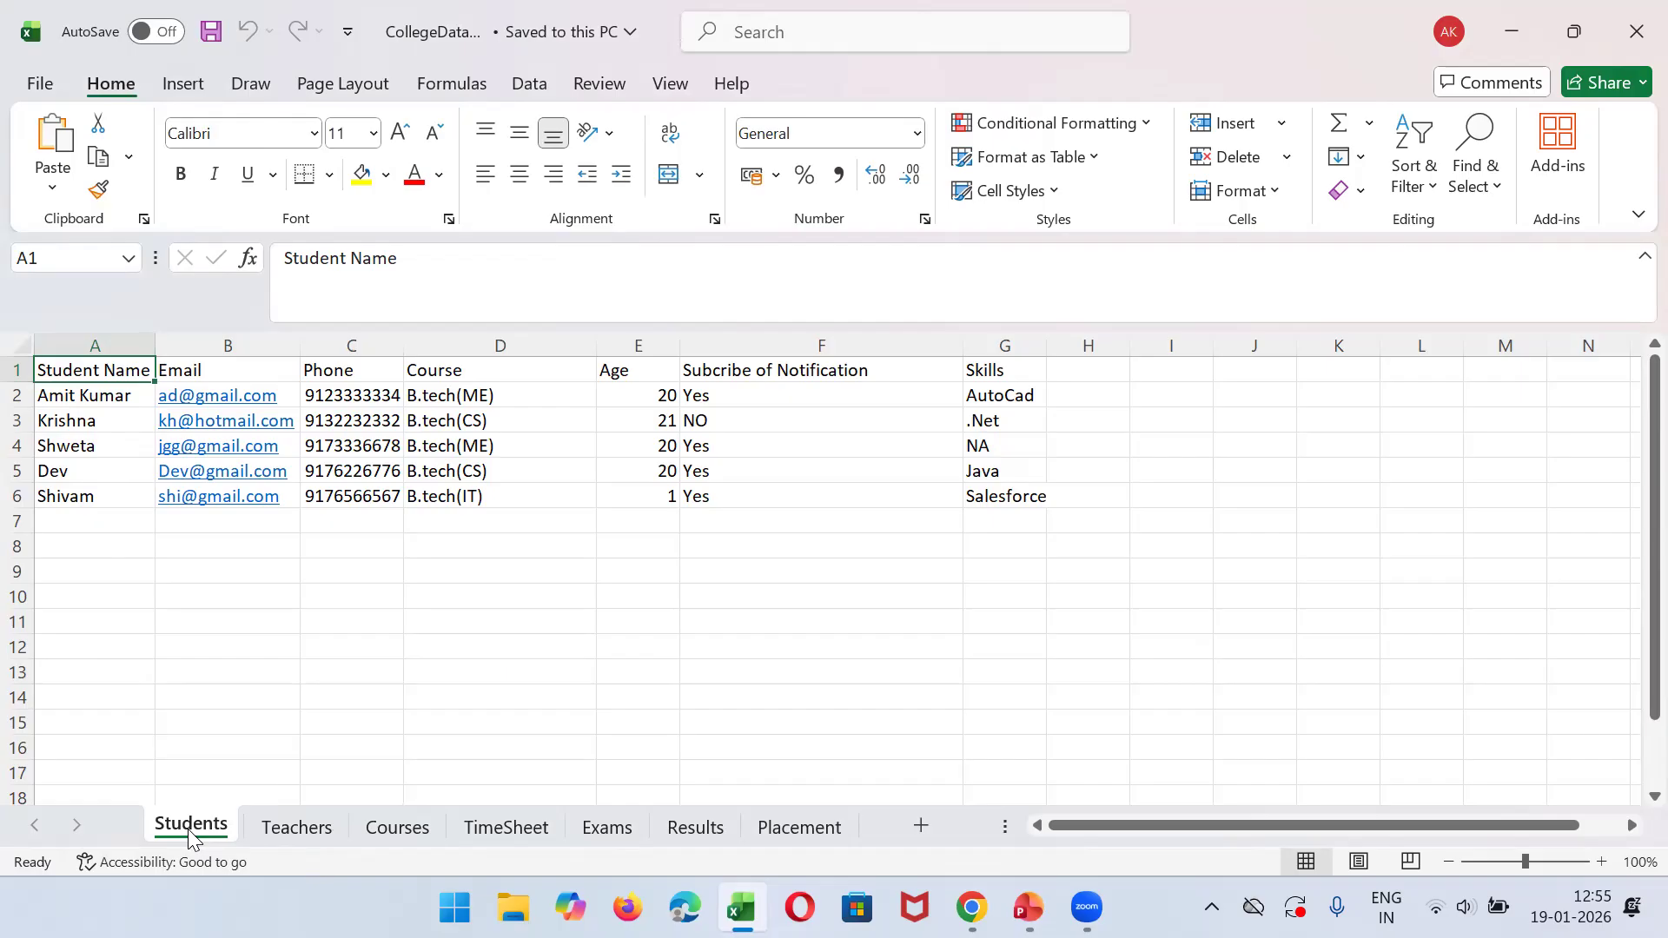
# - Look at the Teachers sheet, return to the Students sheet, and go through its column headers
pyautogui.click(261, 829)
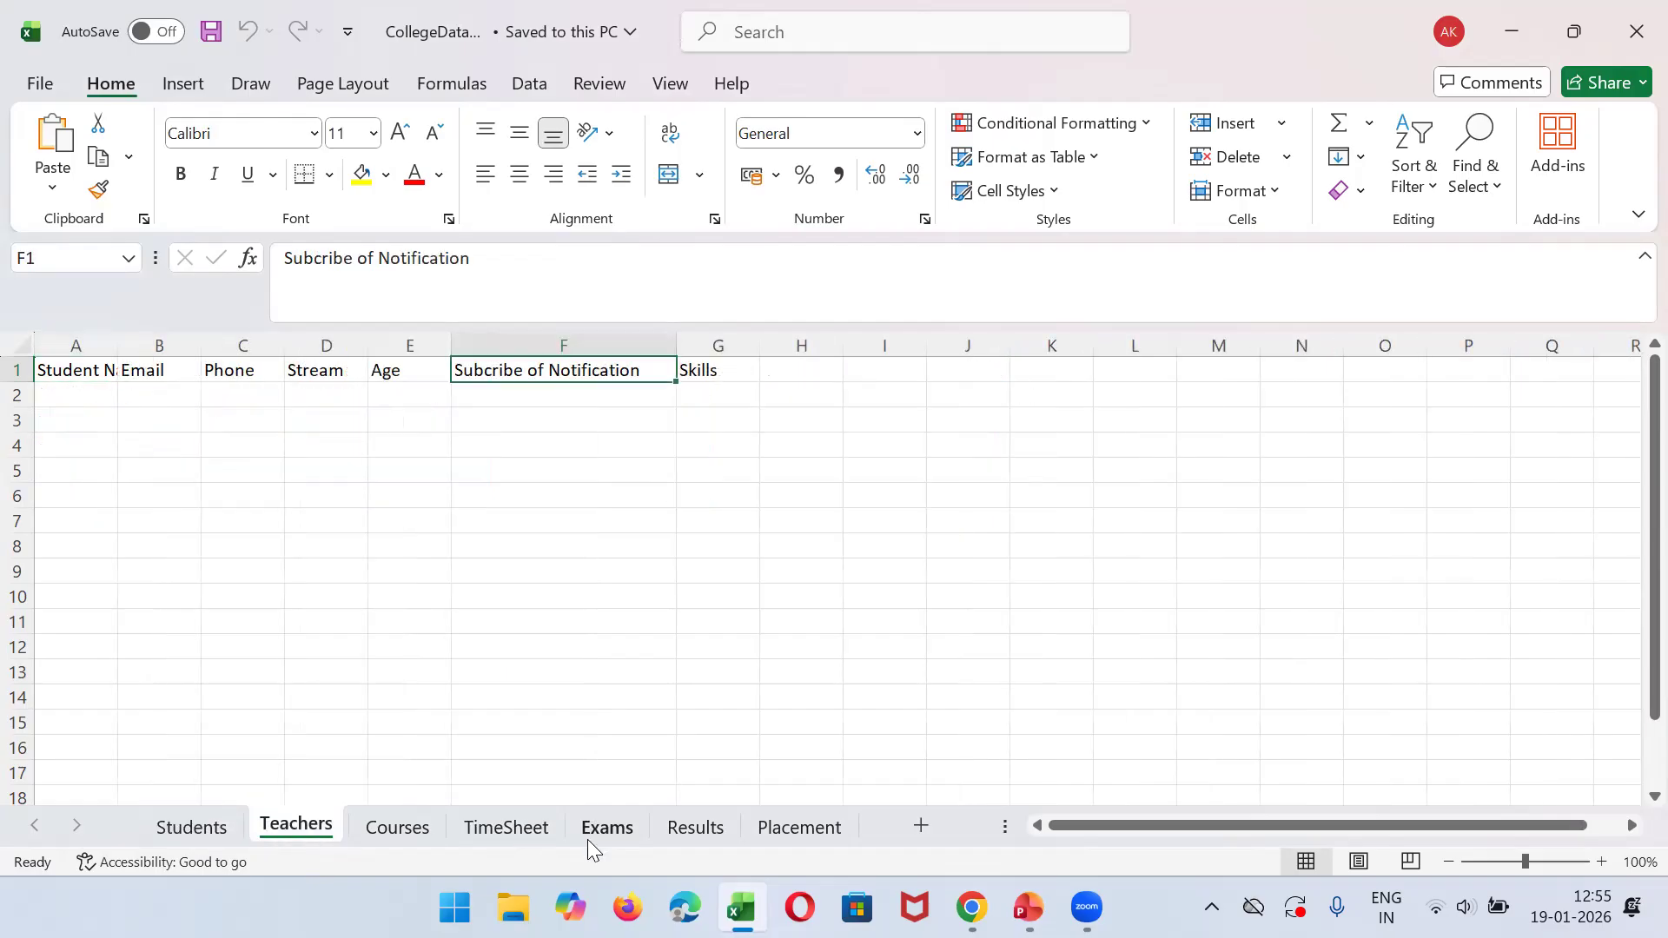
pyautogui.click(178, 831)
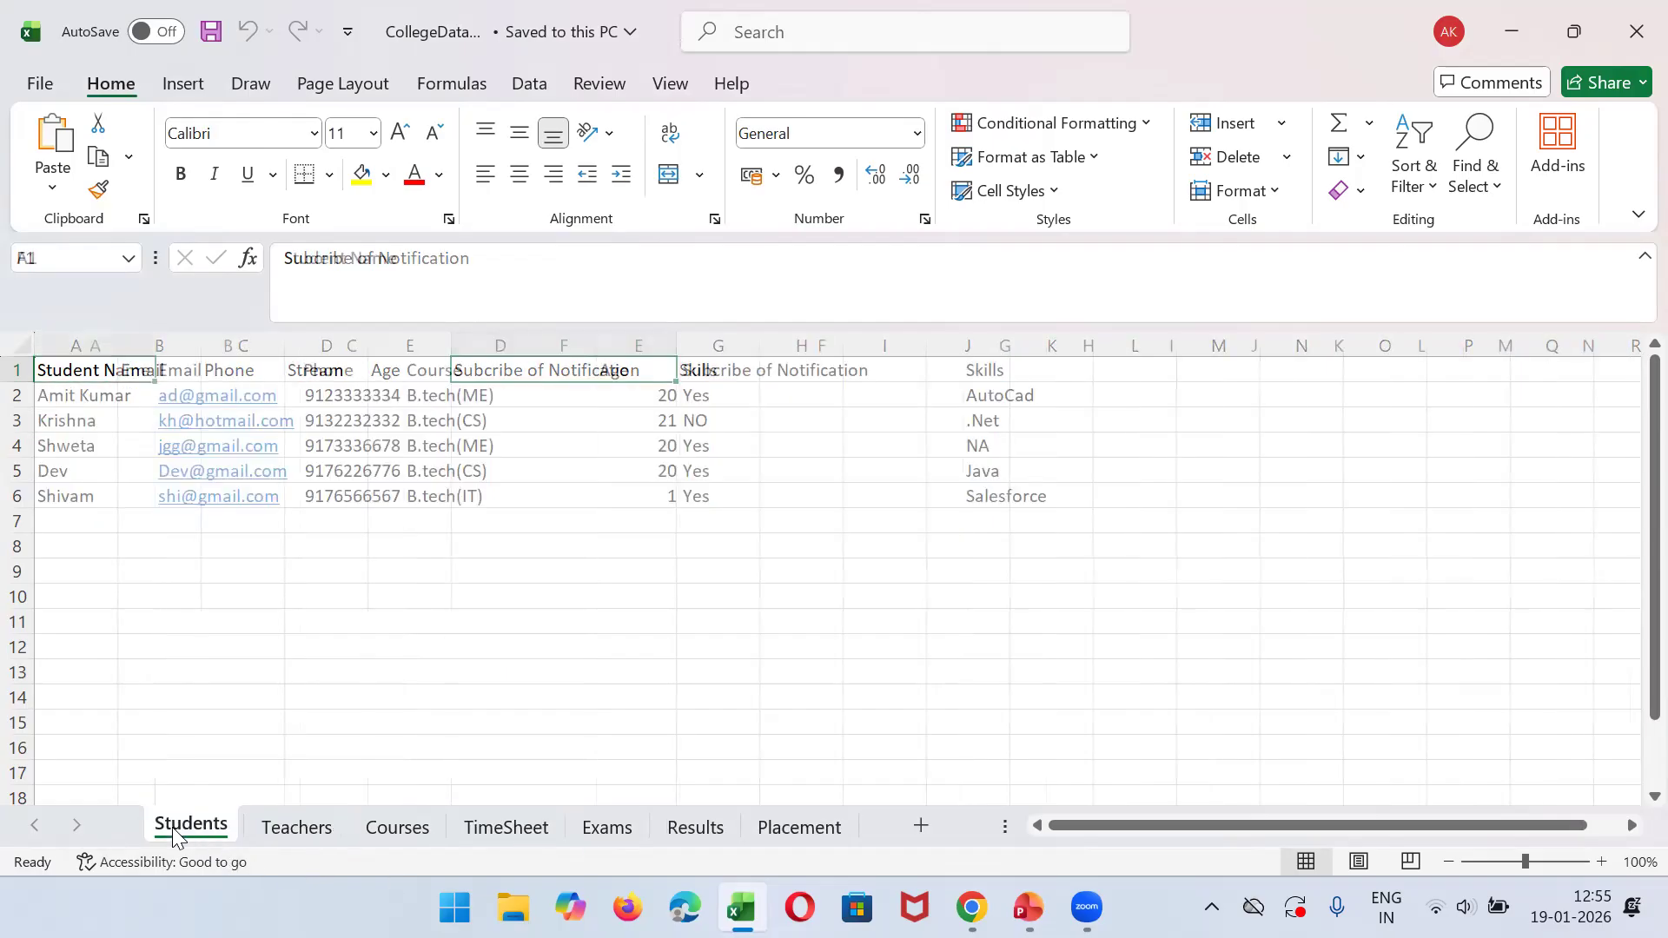
pyautogui.click(93, 343)
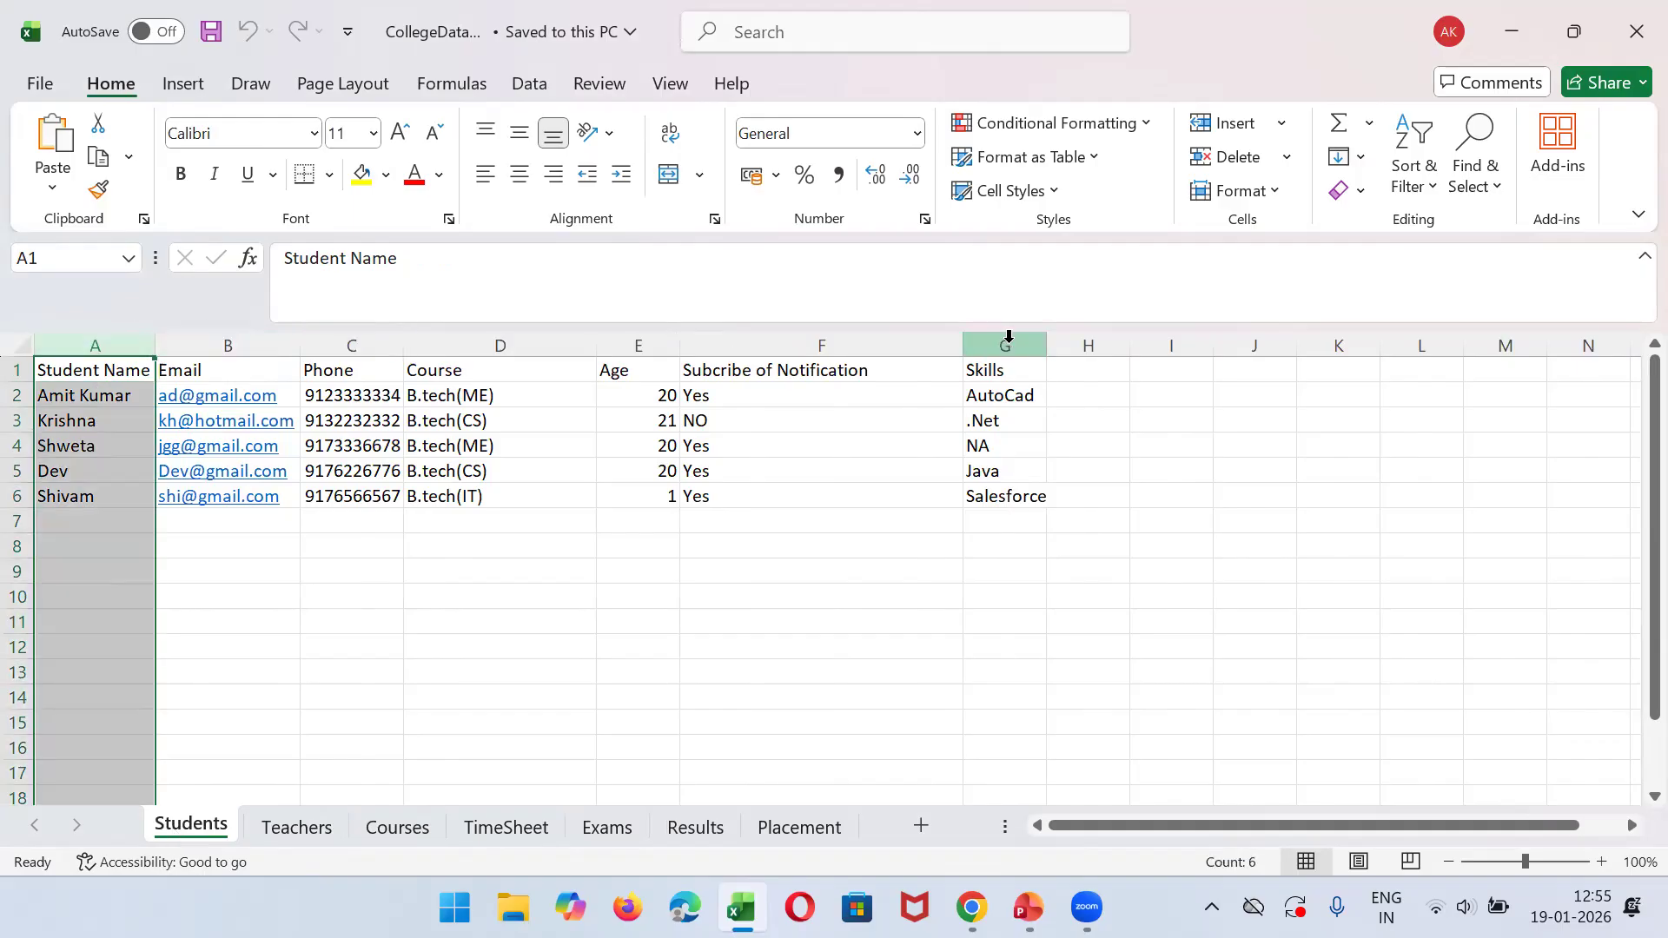
pyautogui.click(107, 361)
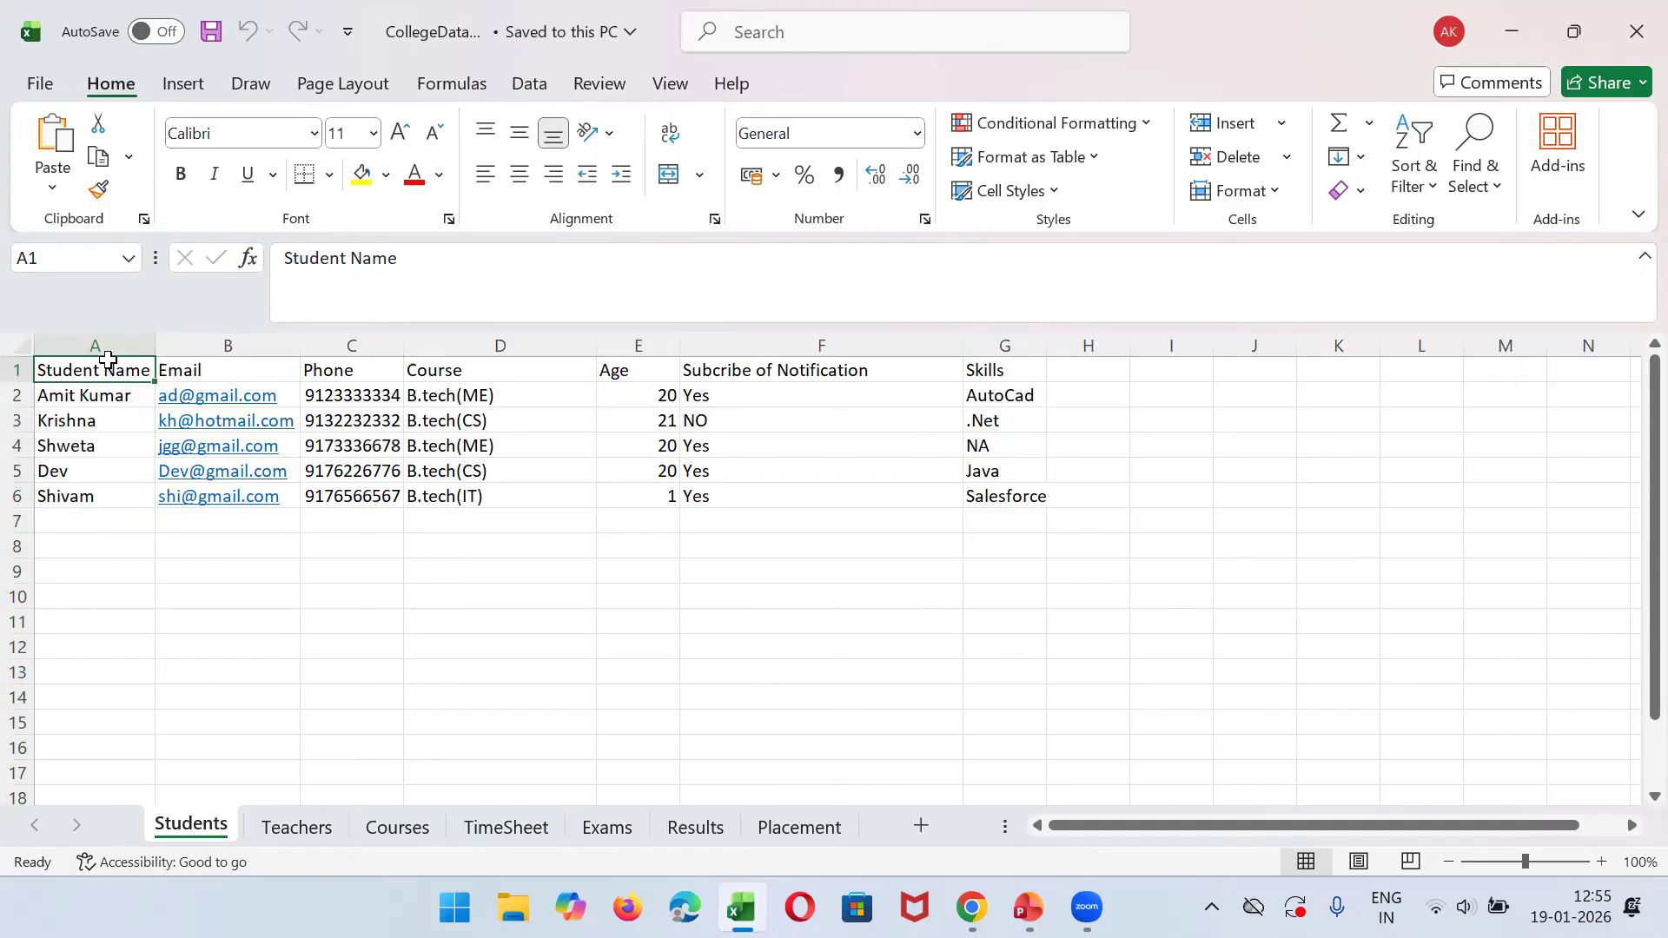
pyautogui.press('Right')
pyautogui.press('Right')
pyautogui.press('Right')
pyautogui.press('Right')
pyautogui.press('Right')
pyautogui.press('Right')
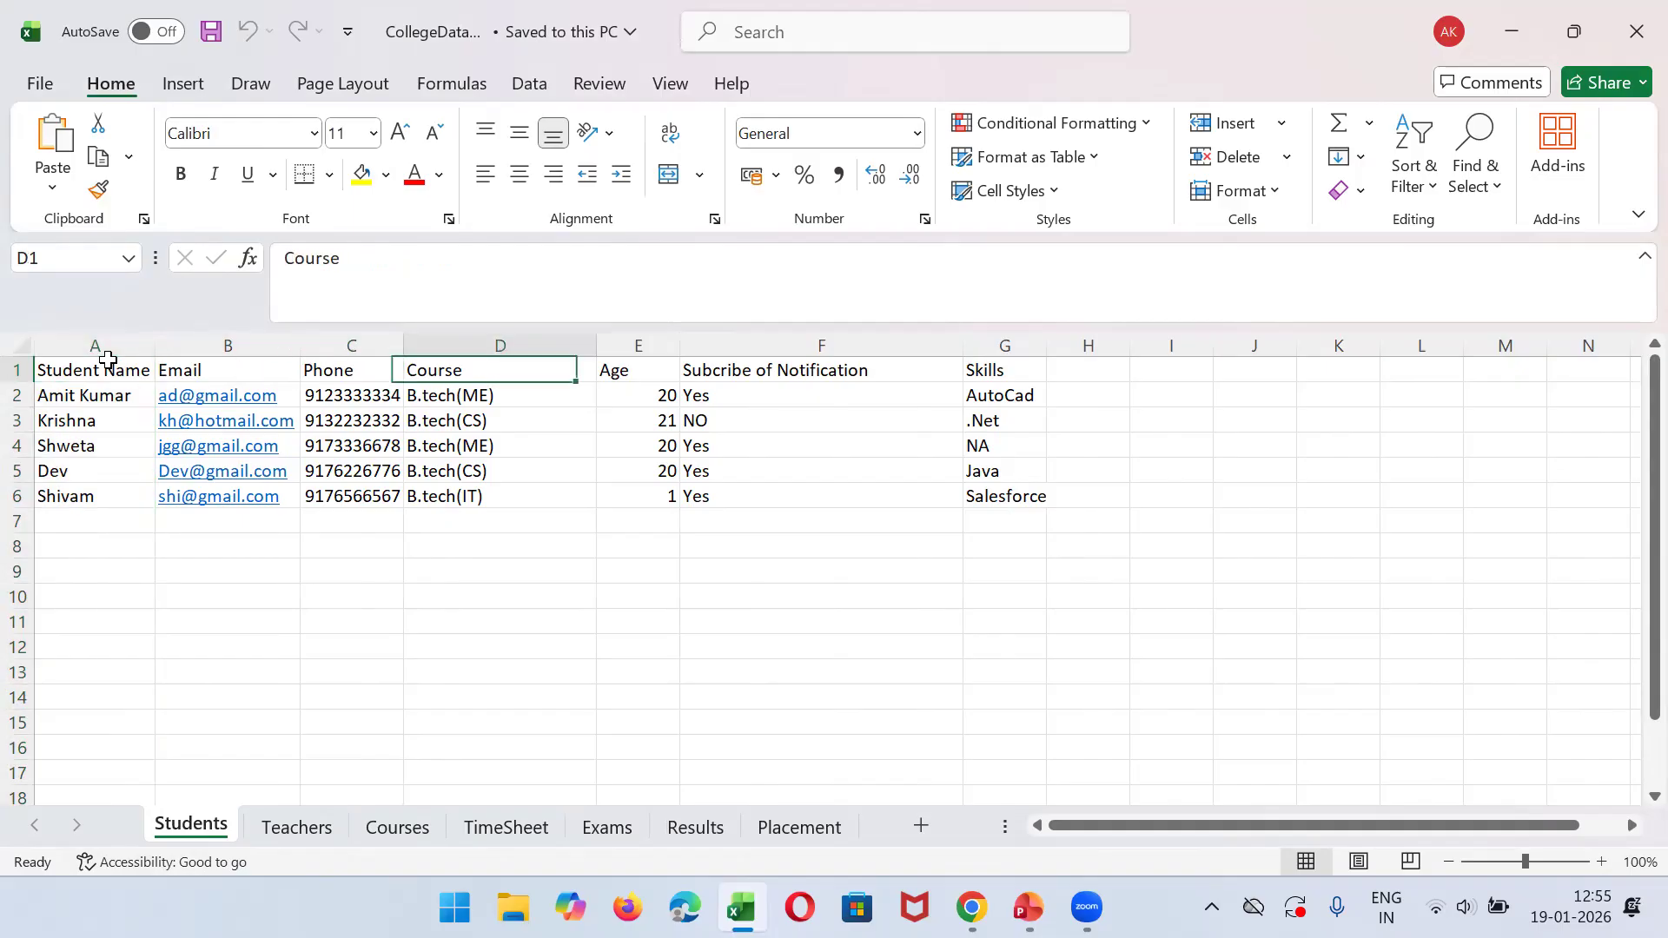
# - Fill the Students header cells A1:G1, from Student Name to Skills, with yellow
pyautogui.click(71, 370)
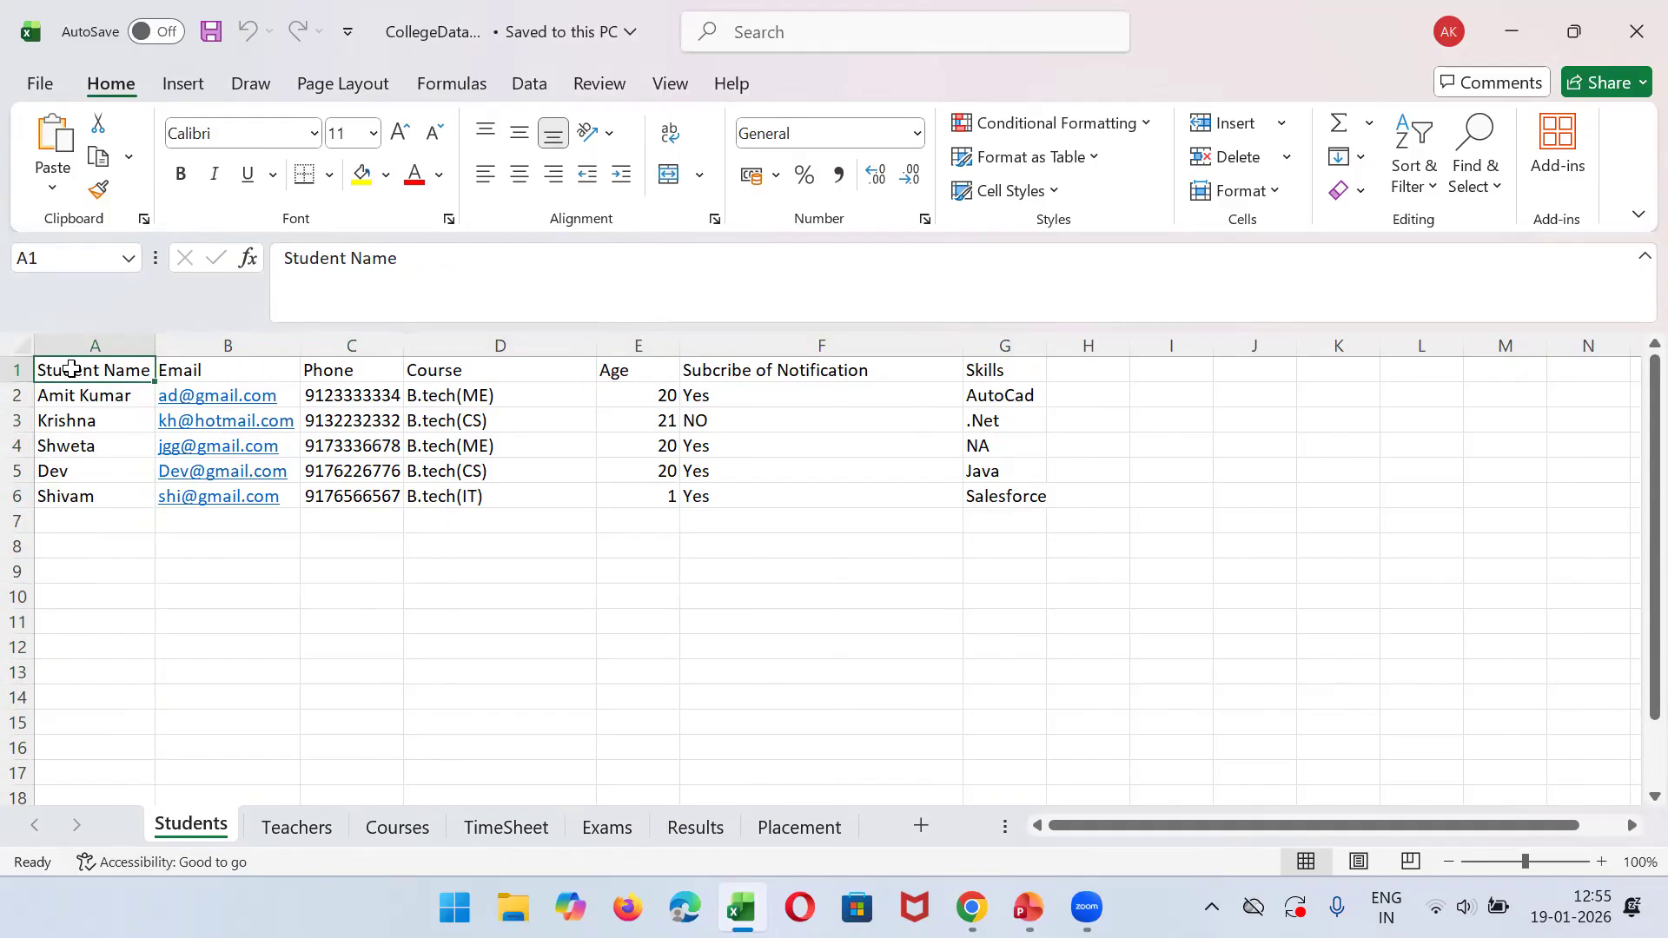
pyautogui.hotkey('shift', 'Right')
pyautogui.hotkey('shift', 'Right')
pyautogui.hotkey('shift', 'Right')
pyautogui.hotkey('shift', 'Right')
pyautogui.hotkey('shift', 'Right')
pyautogui.hotkey('shift', 'Right')
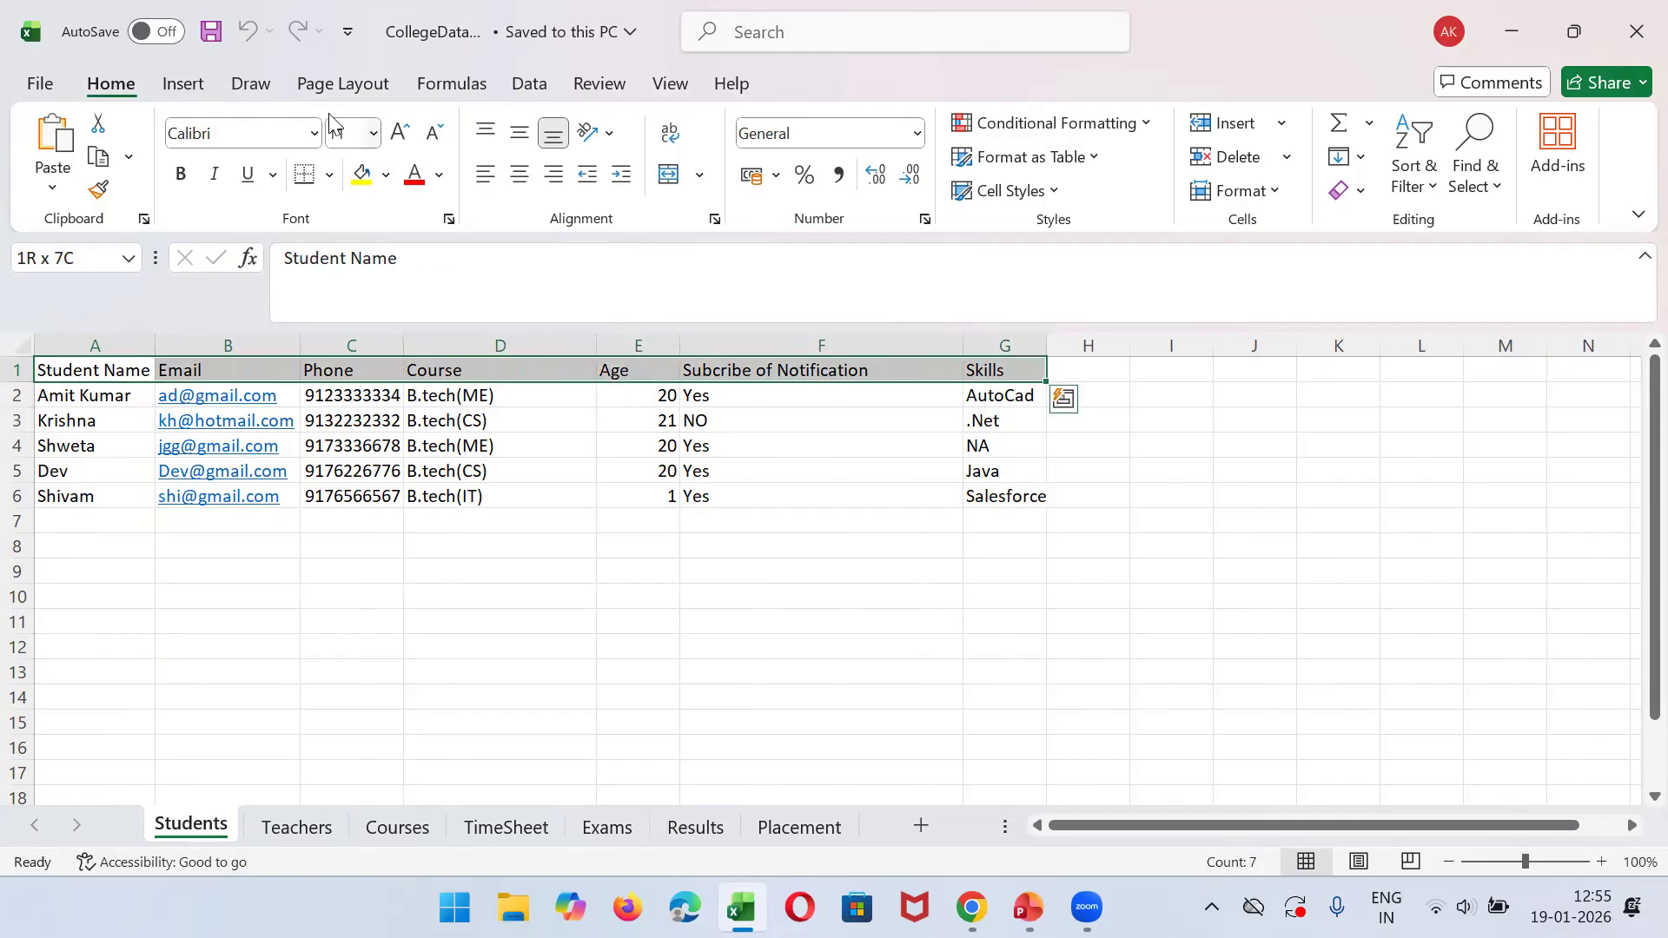
pyautogui.click(361, 176)
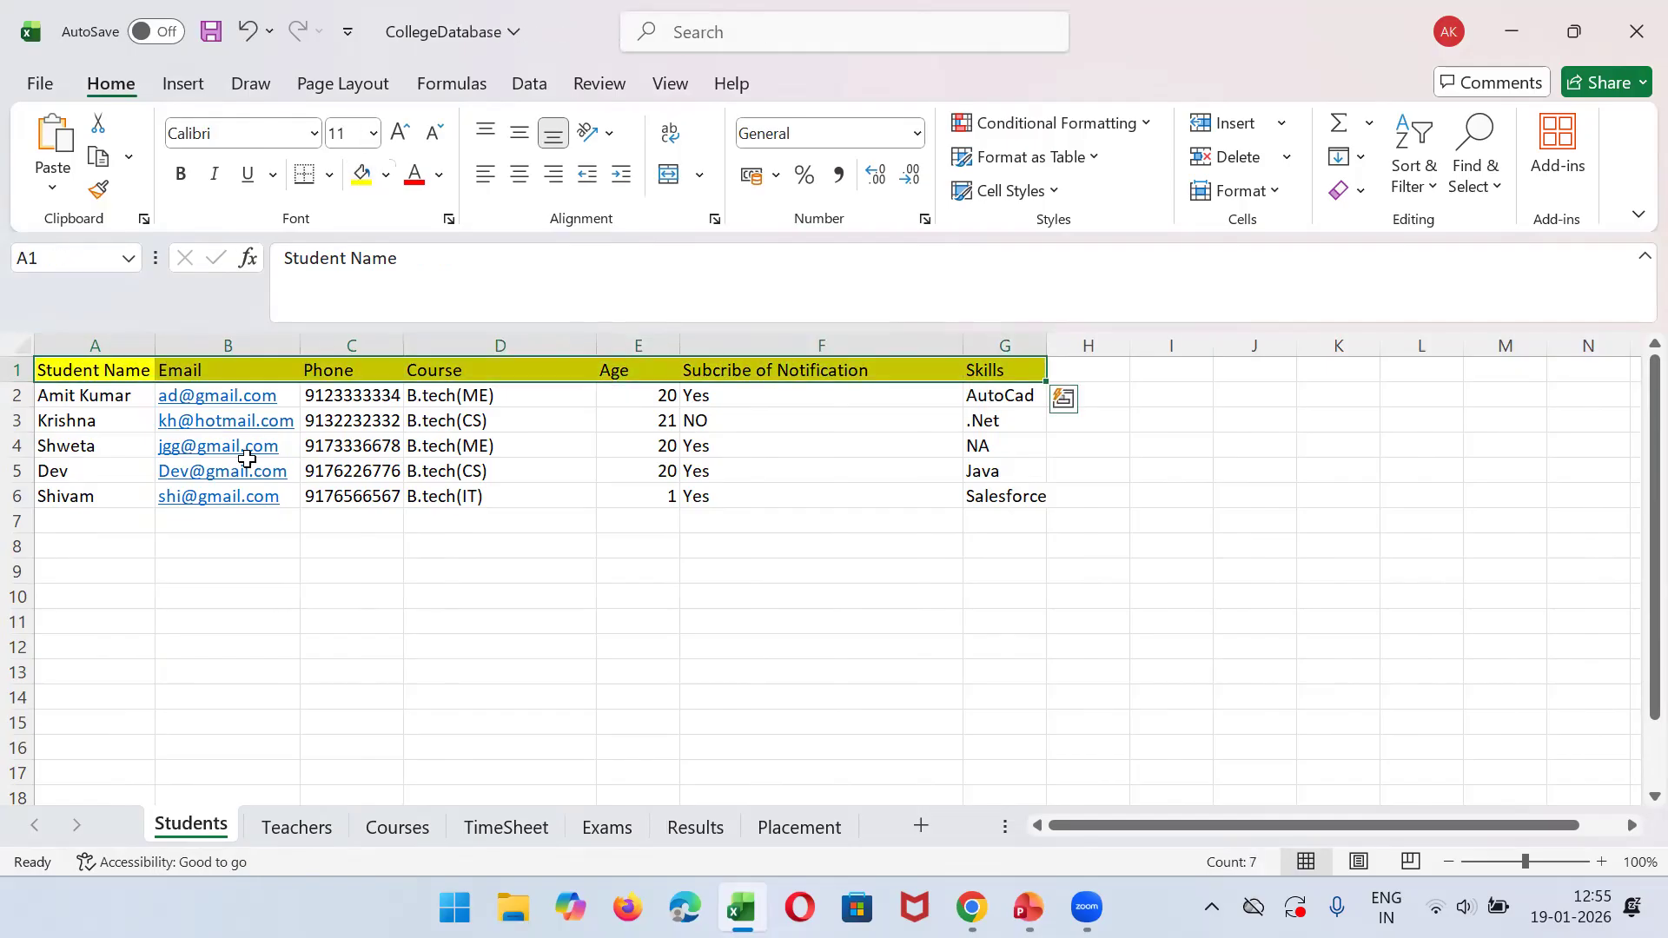
# - Examine the student records below the header row by marking the range A2:G6
pyautogui.click(96, 393)
pyautogui.press('Down')
pyautogui.press('Down')
pyautogui.press('Down')
pyautogui.press('Down')
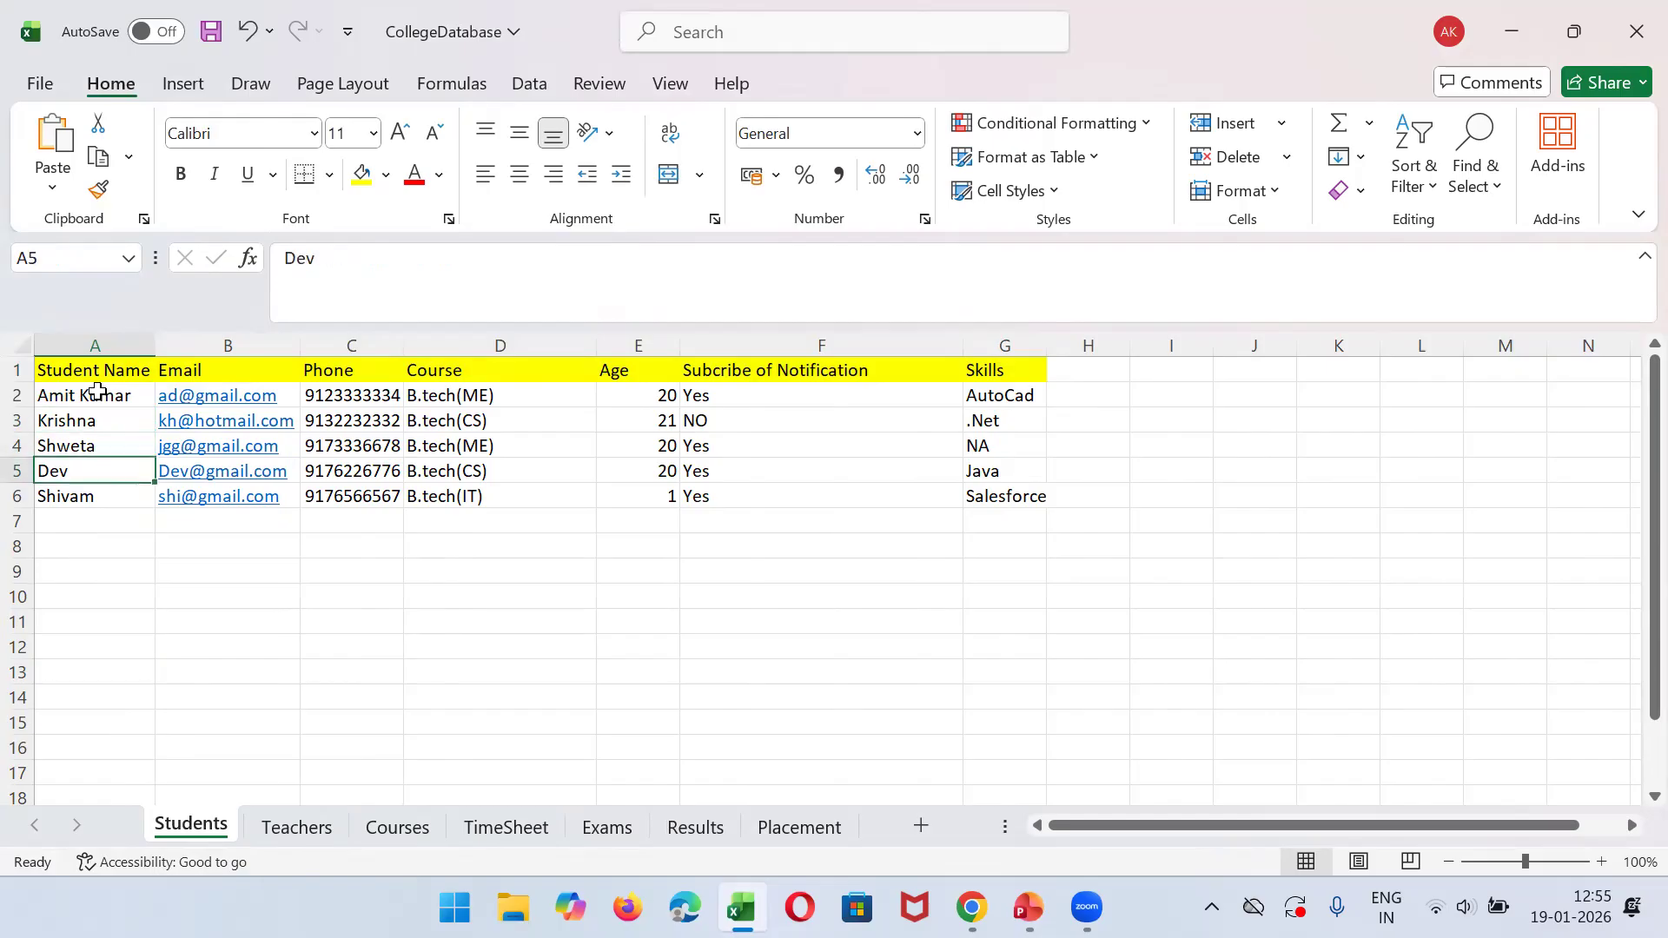
pyautogui.press('Up')
pyautogui.press('Up')
pyautogui.press('Up')
pyautogui.press('Up')
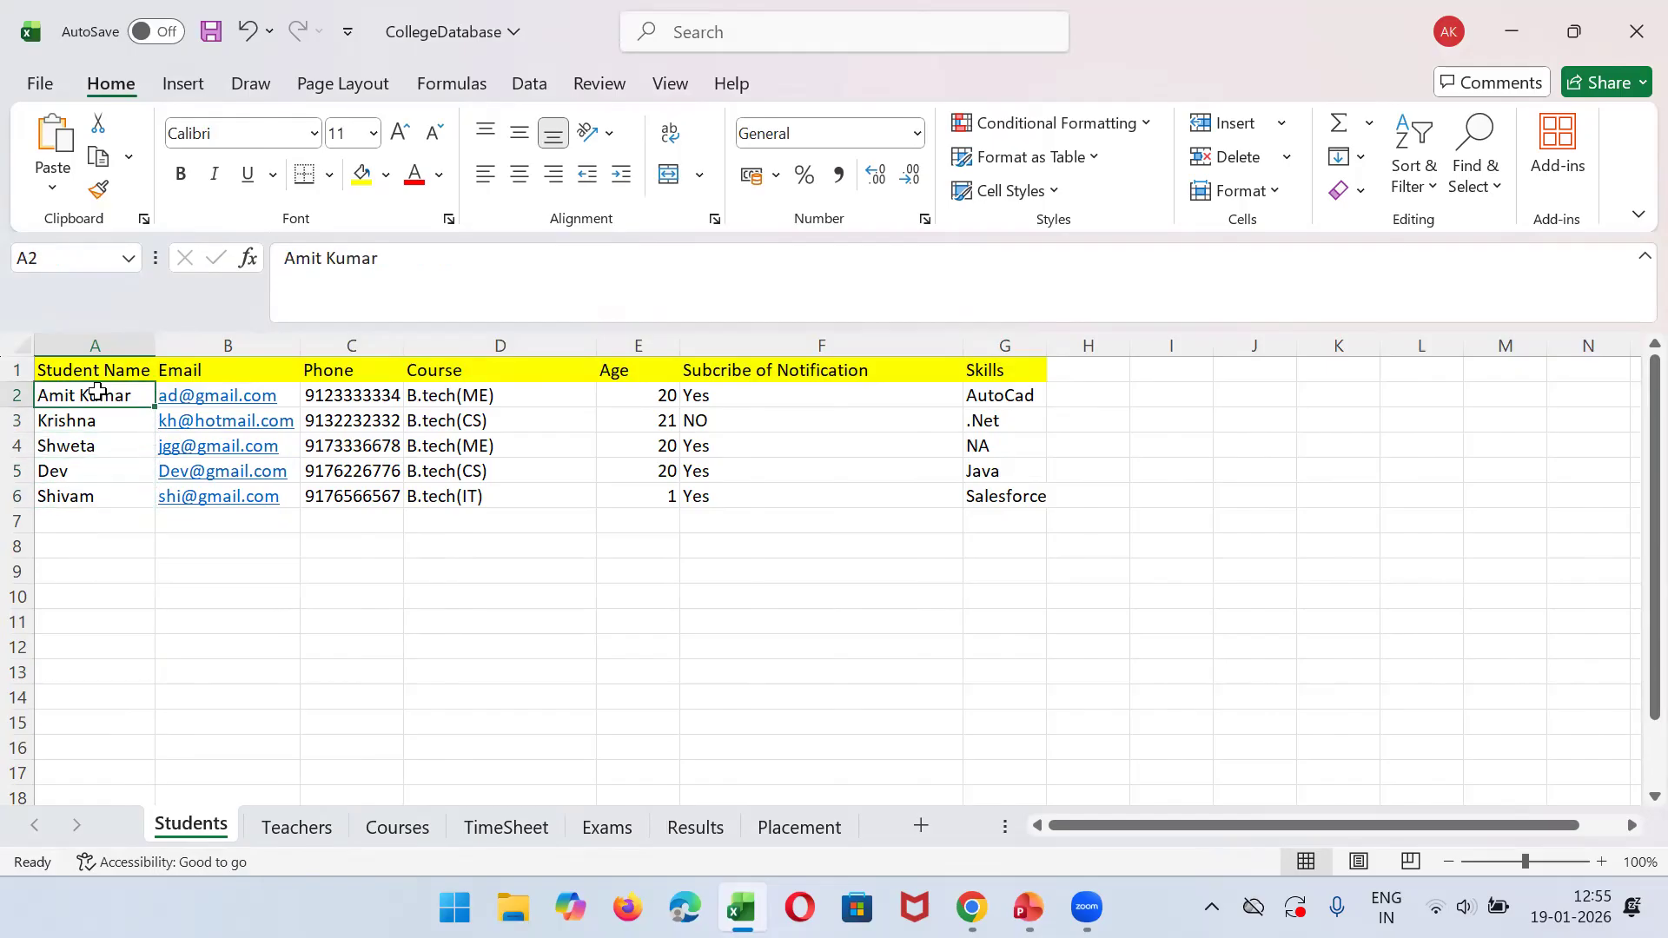
pyautogui.hotkey('shift', 'Right')
pyautogui.hotkey('shift', 'Right')
pyautogui.hotkey('shift', 'Right')
pyautogui.hotkey('shift', 'Right')
pyautogui.hotkey('shift', 'Right')
pyautogui.hotkey('shift', 'Right')
pyautogui.hotkey('shift', 'Down')
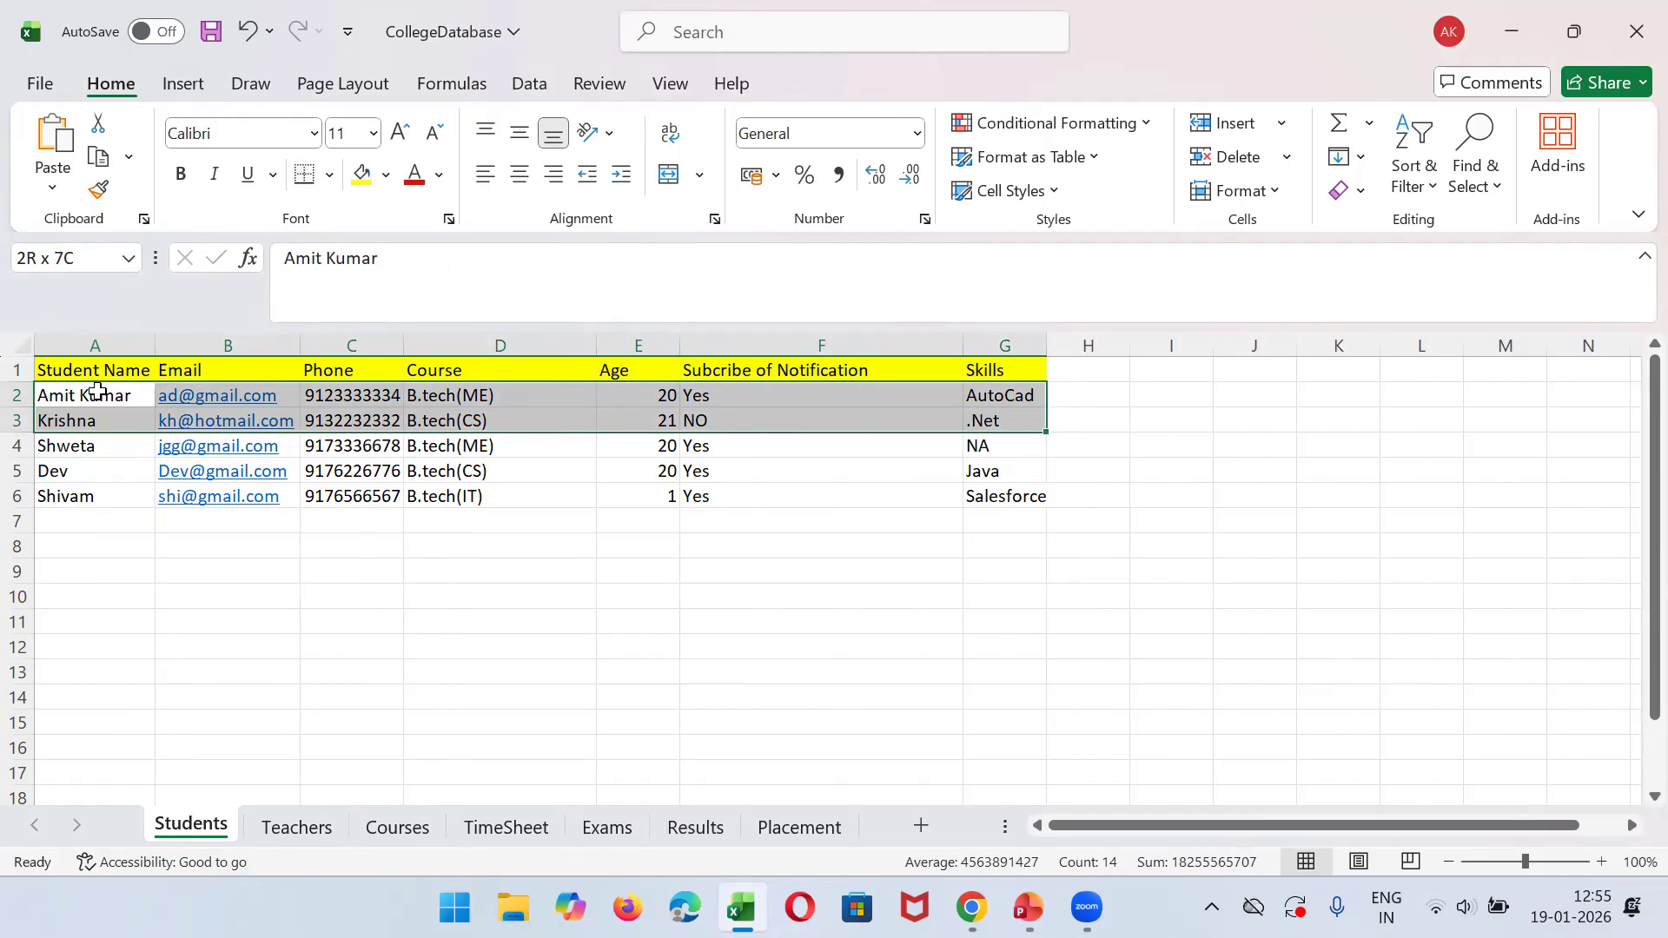
pyautogui.hotkey('shift', 'Down')
pyautogui.hotkey('shift', 'Down')
pyautogui.hotkey('shift', 'Down')
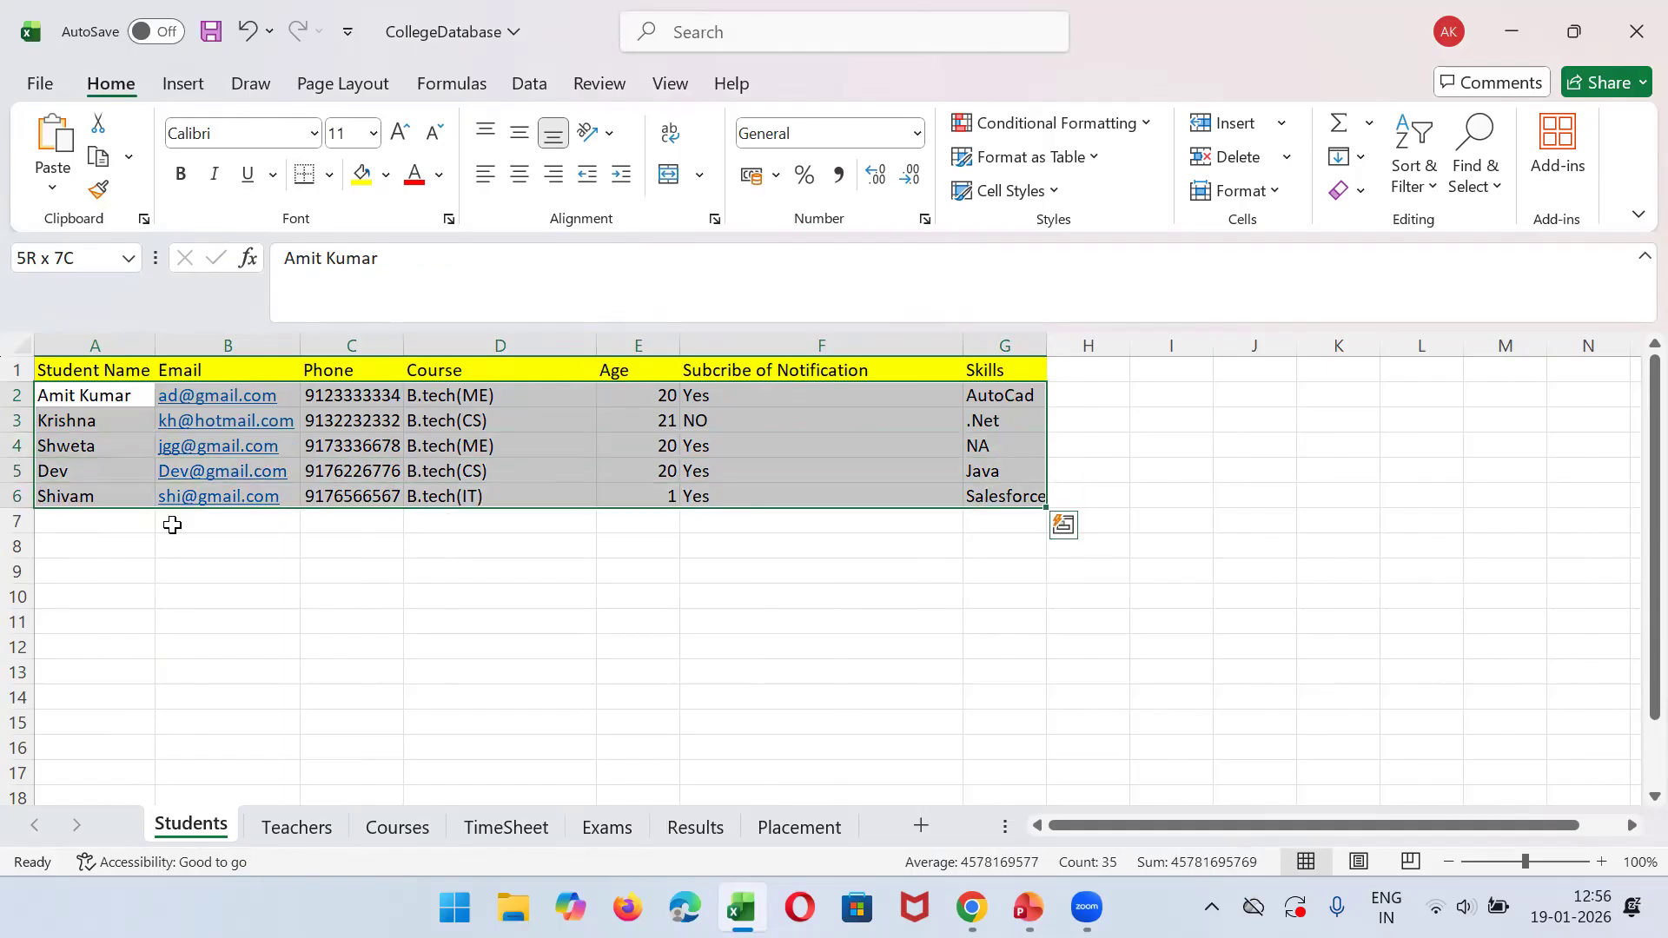
pyautogui.click(236, 568)
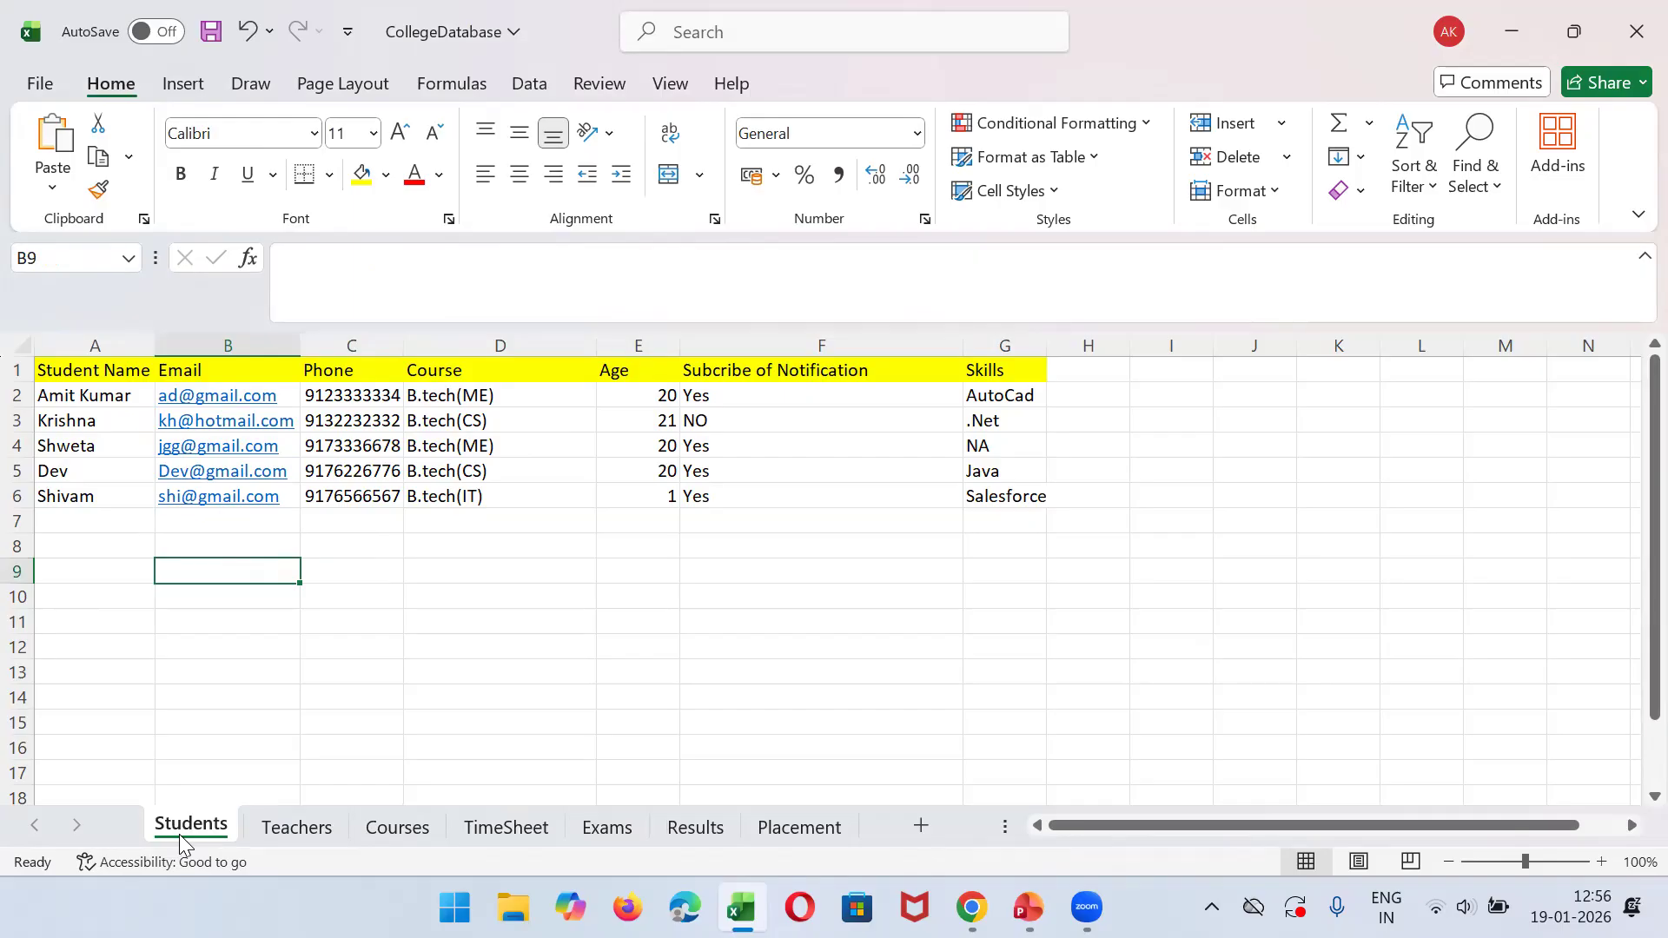
# - Go through the header fields from Student Name to Skills again, and mark the student data rows beneath them
pyautogui.click(96, 374)
pyautogui.press('Right')
pyautogui.press('Right')
pyautogui.press('Right')
pyautogui.press('Right')
pyautogui.press('Right')
pyautogui.press('Right')
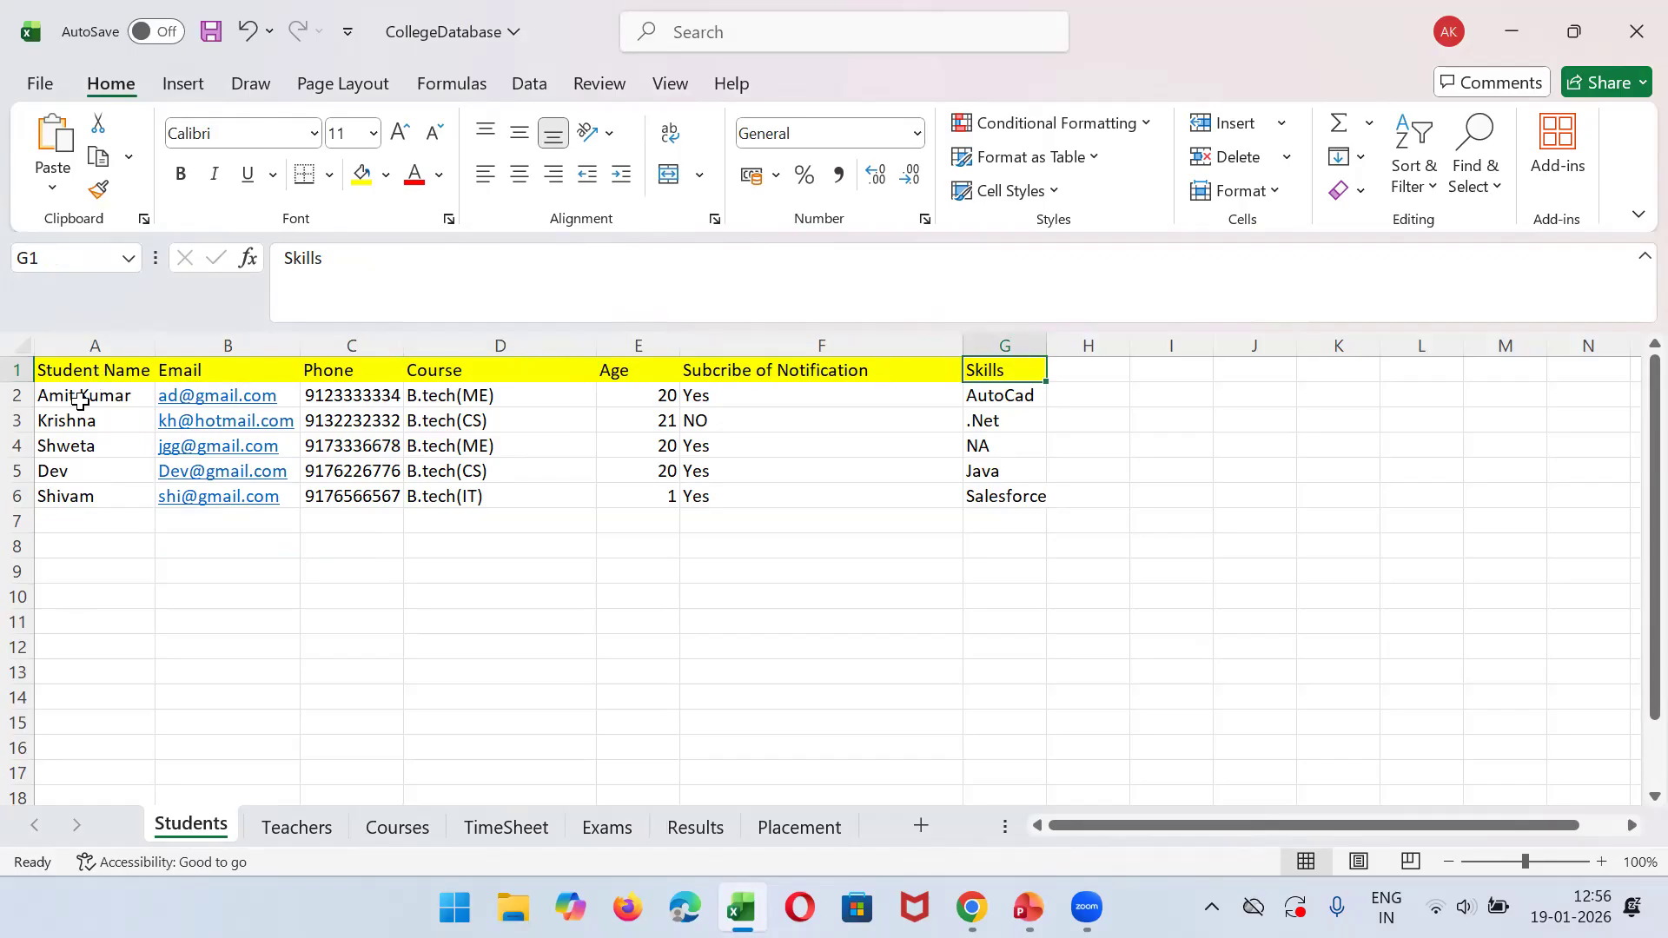
pyautogui.click(80, 400)
pyautogui.hotkey('shift', 'Down')
pyautogui.hotkey('shift', 'Down')
pyautogui.hotkey('shift', 'Down')
pyautogui.hotkey('shift', 'Down')
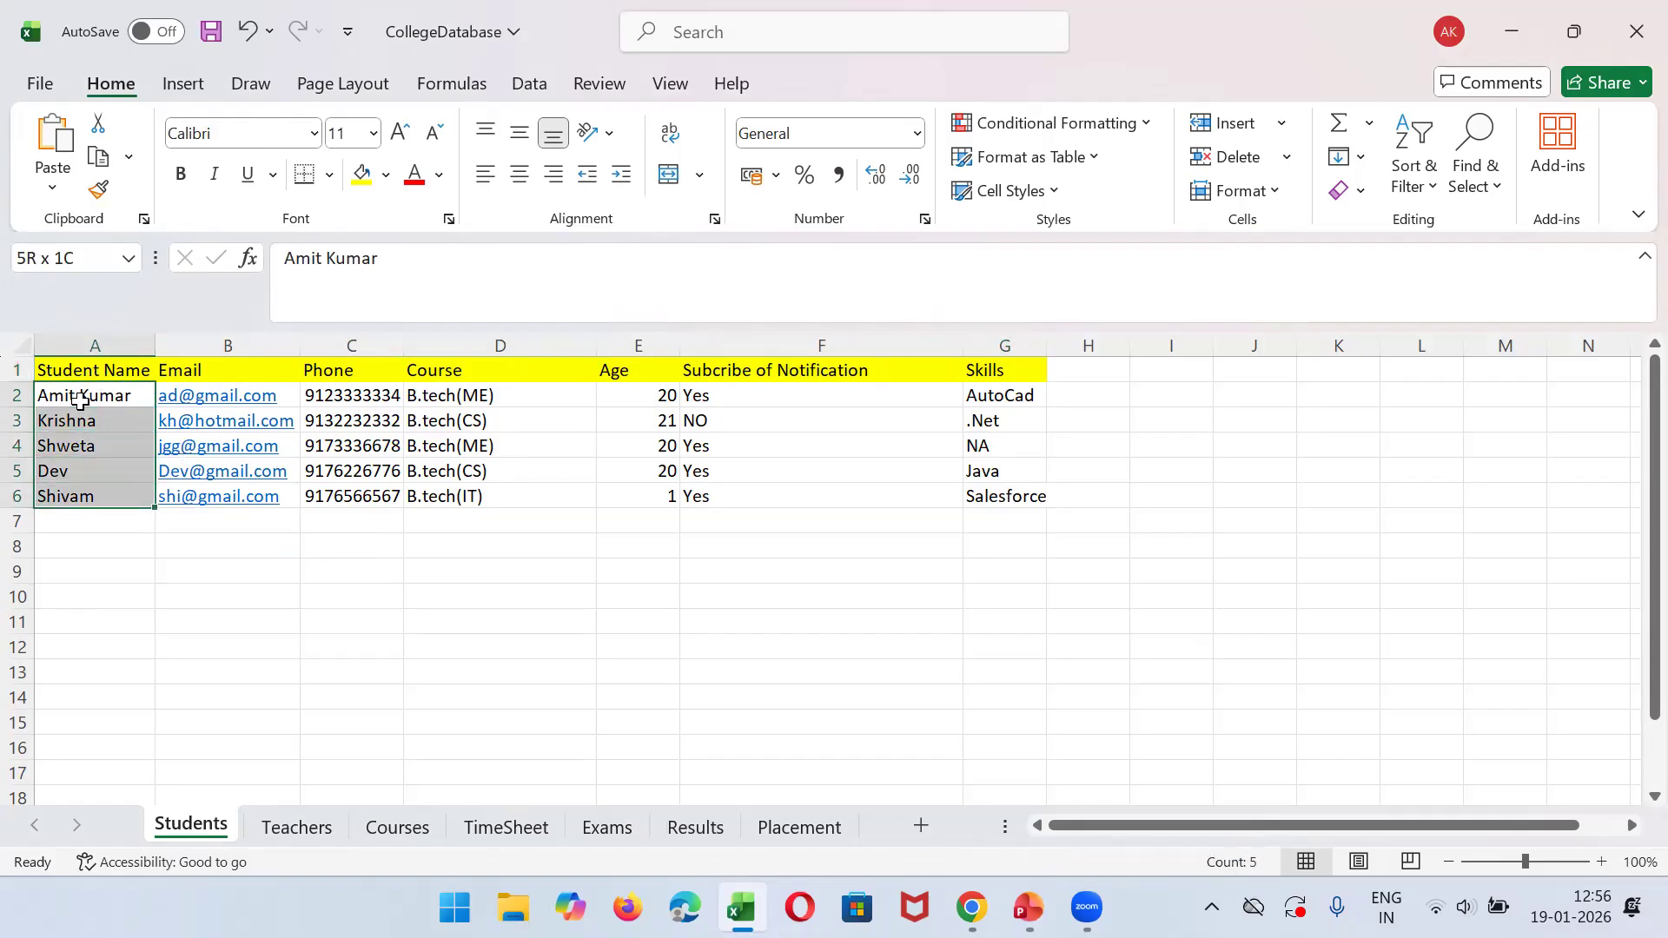
pyautogui.hotkey('shift', 'Right')
pyautogui.hotkey('shift', 'Right')
pyautogui.hotkey('shift', 'Right')
pyautogui.hotkey('shift', 'Right')
pyautogui.hotkey('shift', 'Right')
pyautogui.hotkey('shift', 'Right')
pyautogui.hotkey('shift', 'Right')
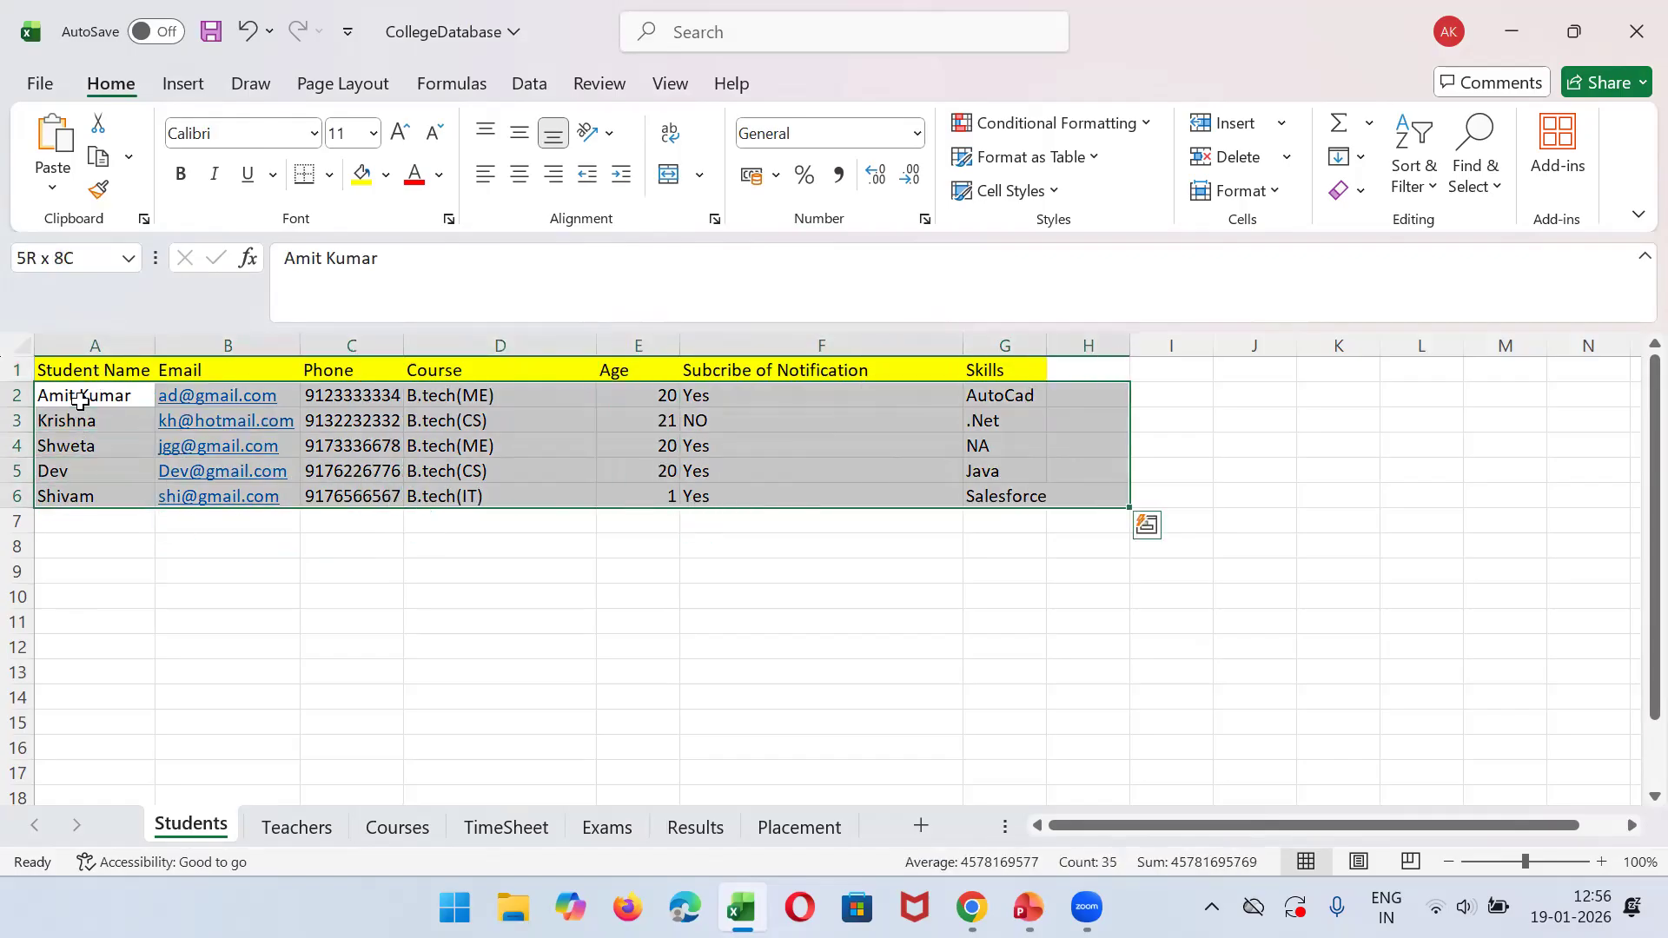
# - Enter the label "Records" in J3 beside the student rows and "Field" in J1 beside the headers
pyautogui.click(1234, 425)
pyautogui.write('Records')
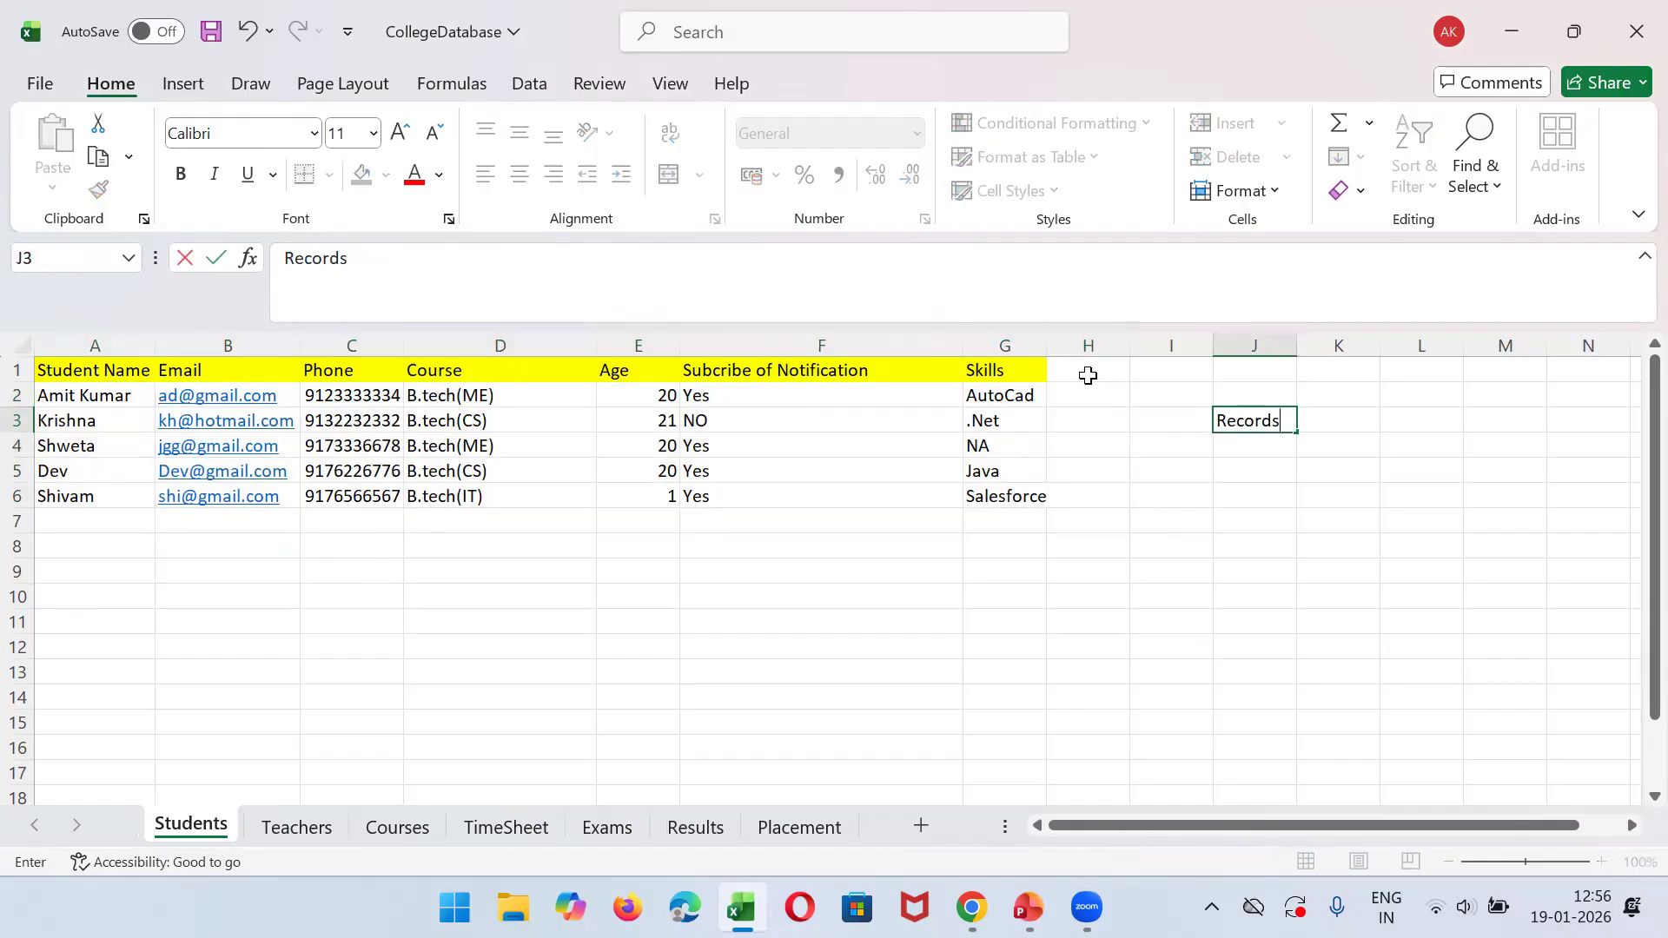
pyautogui.click(1237, 372)
pyautogui.write('Field')
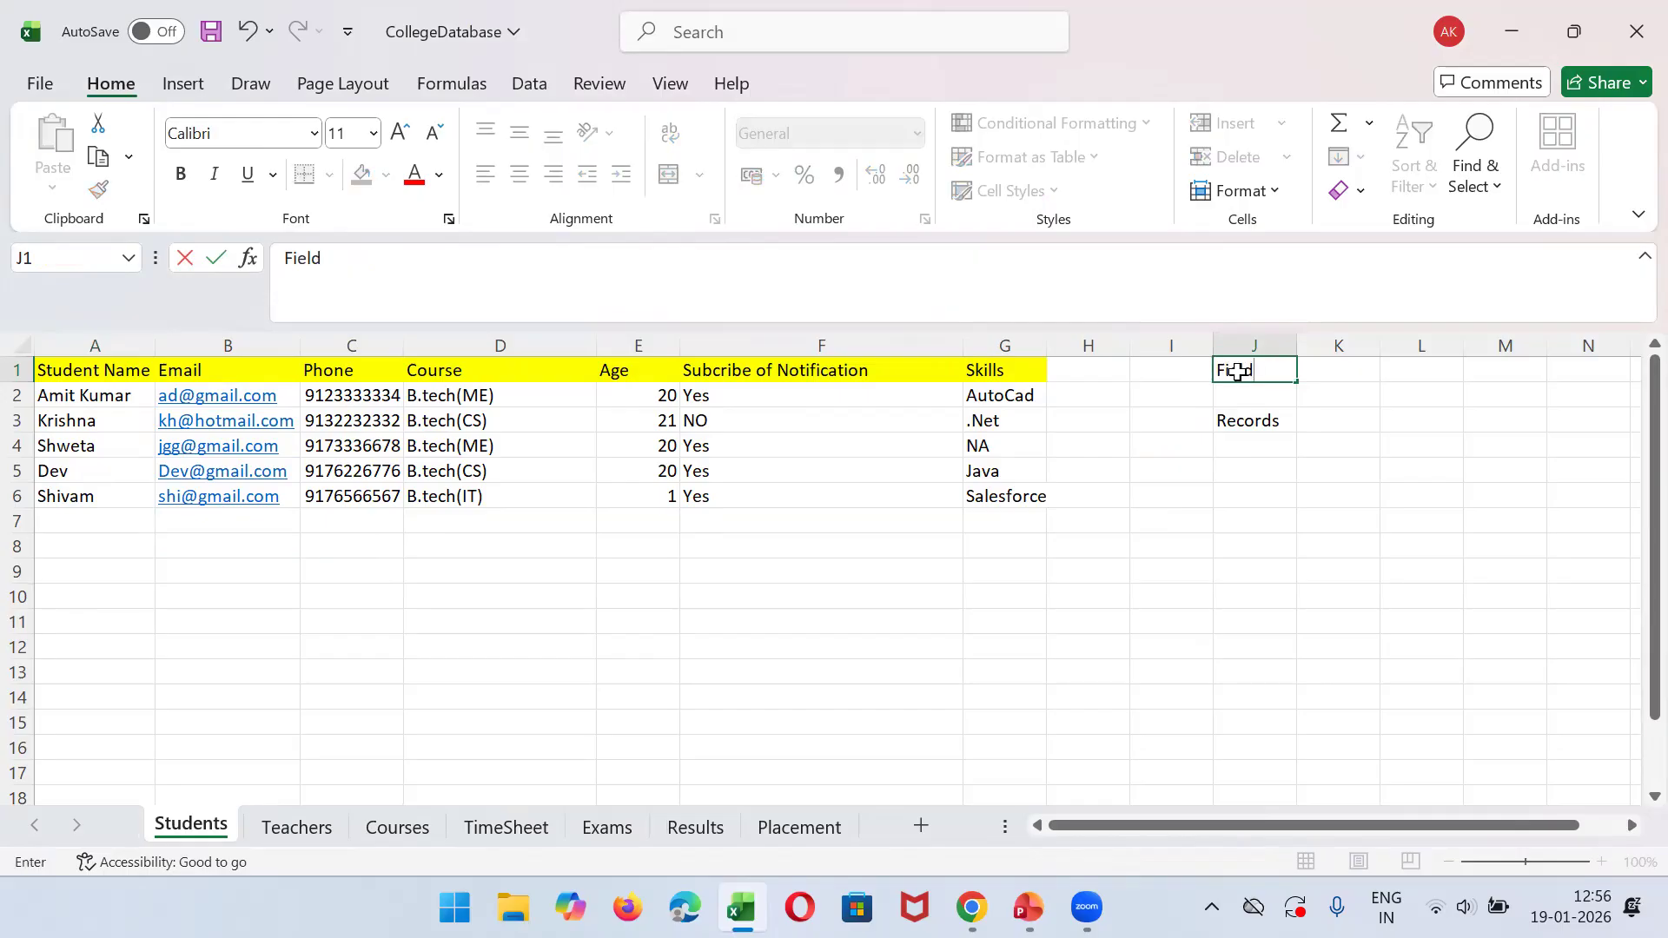
# - Enter "Column" in I1 next to Field and "Data" in I3 next to Records
pyautogui.press('Left')
pyautogui.write('C')
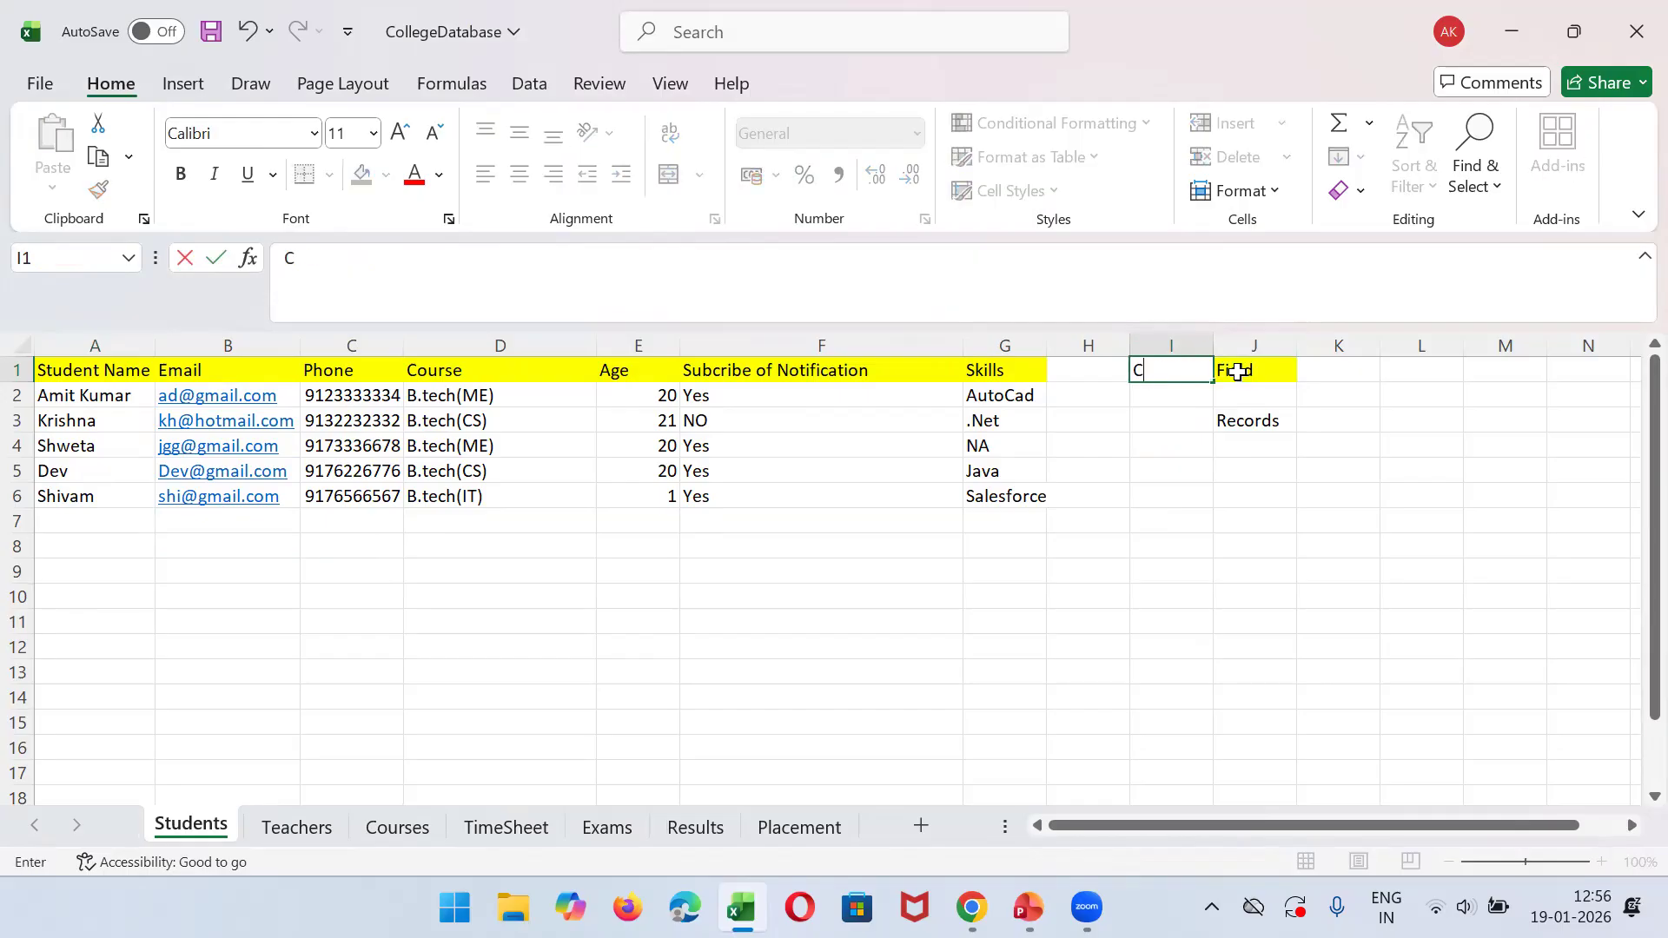
pyautogui.write('lolumn')
pyautogui.press('Return')
pyautogui.press('Return')
pyautogui.write('Data')
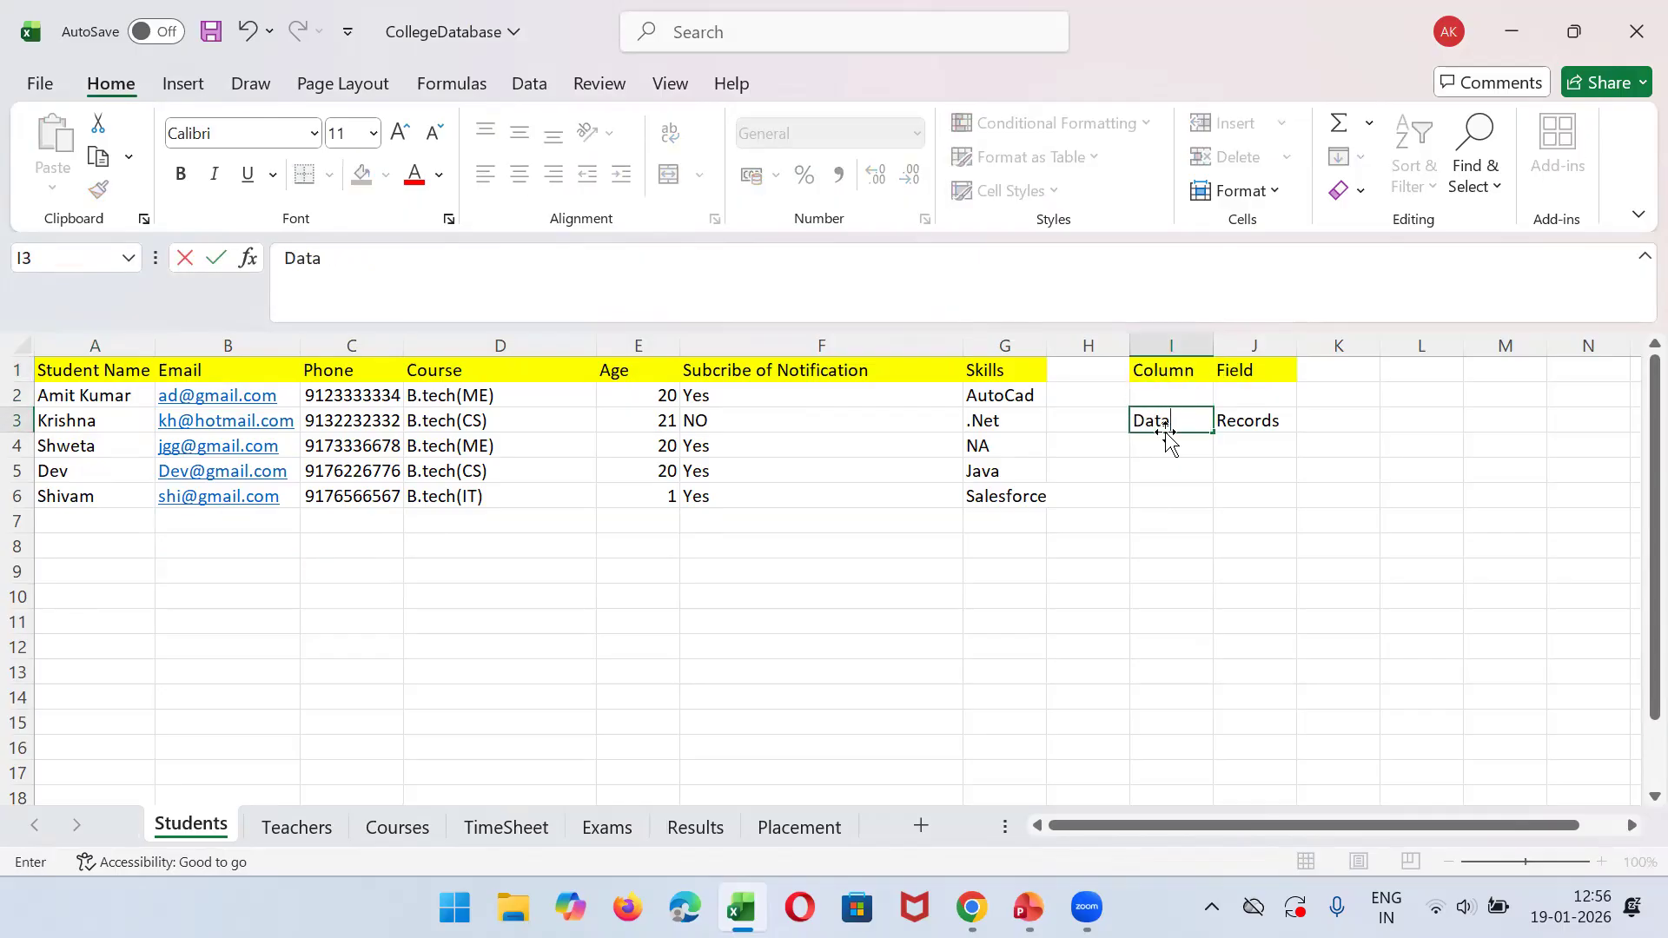
pyautogui.click(791, 667)
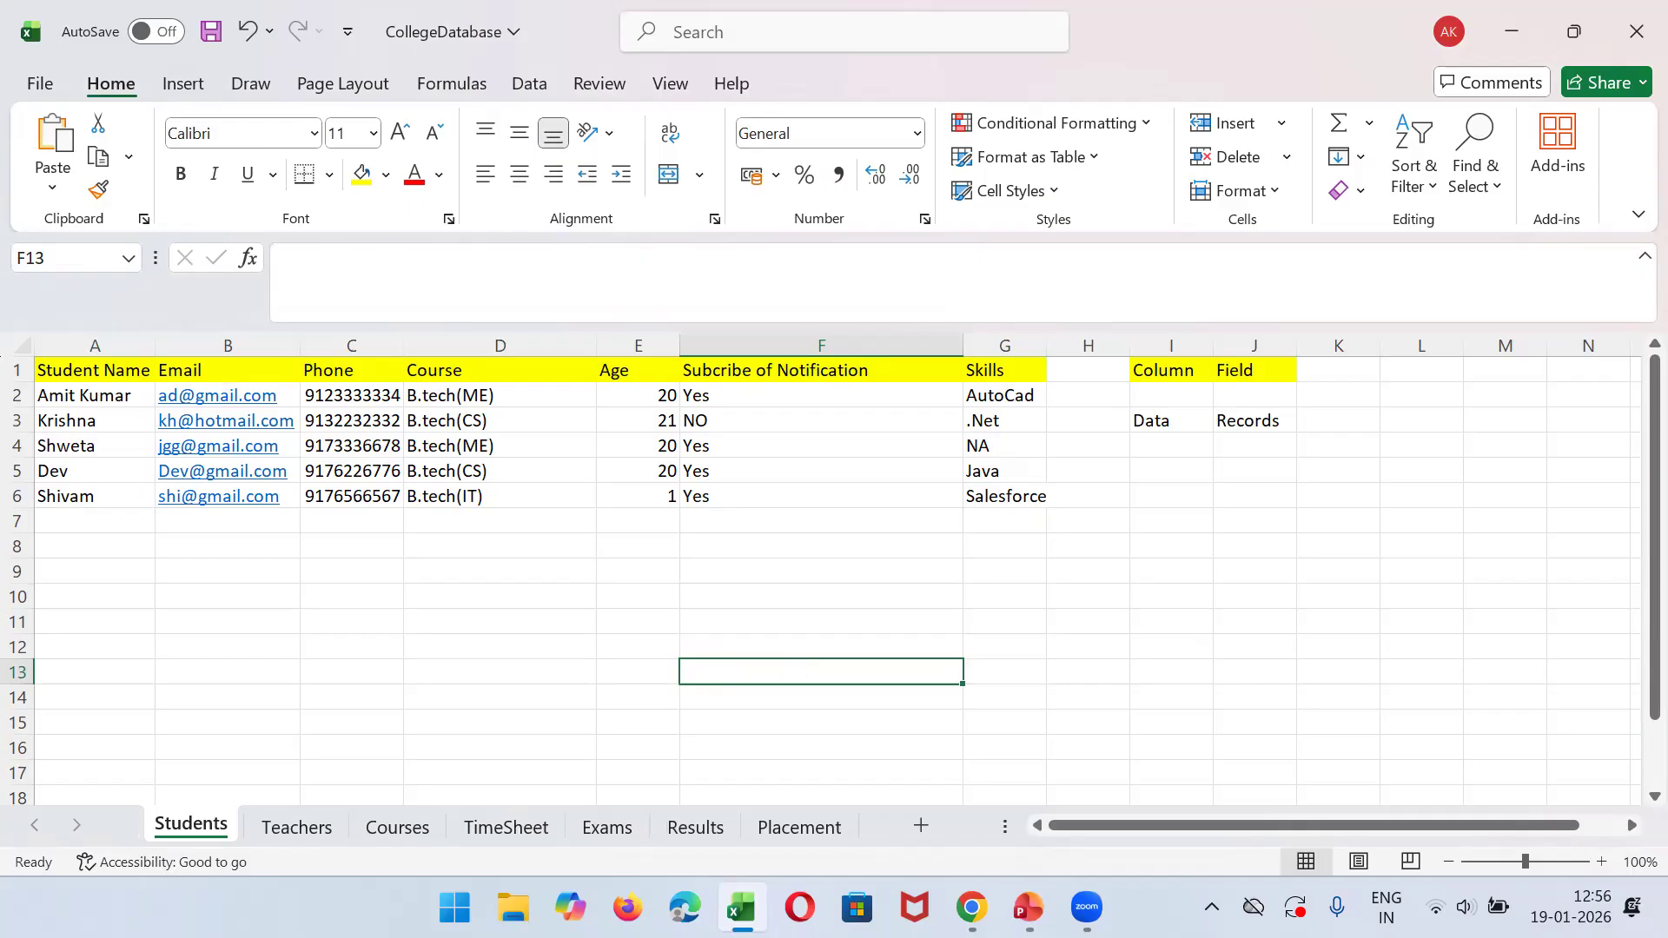
# - Switch to Chrome and copy the Developer Edition username from the Salesforce welcome e-mail in Gmail
pyautogui.hotkey('alt', 'Tab')
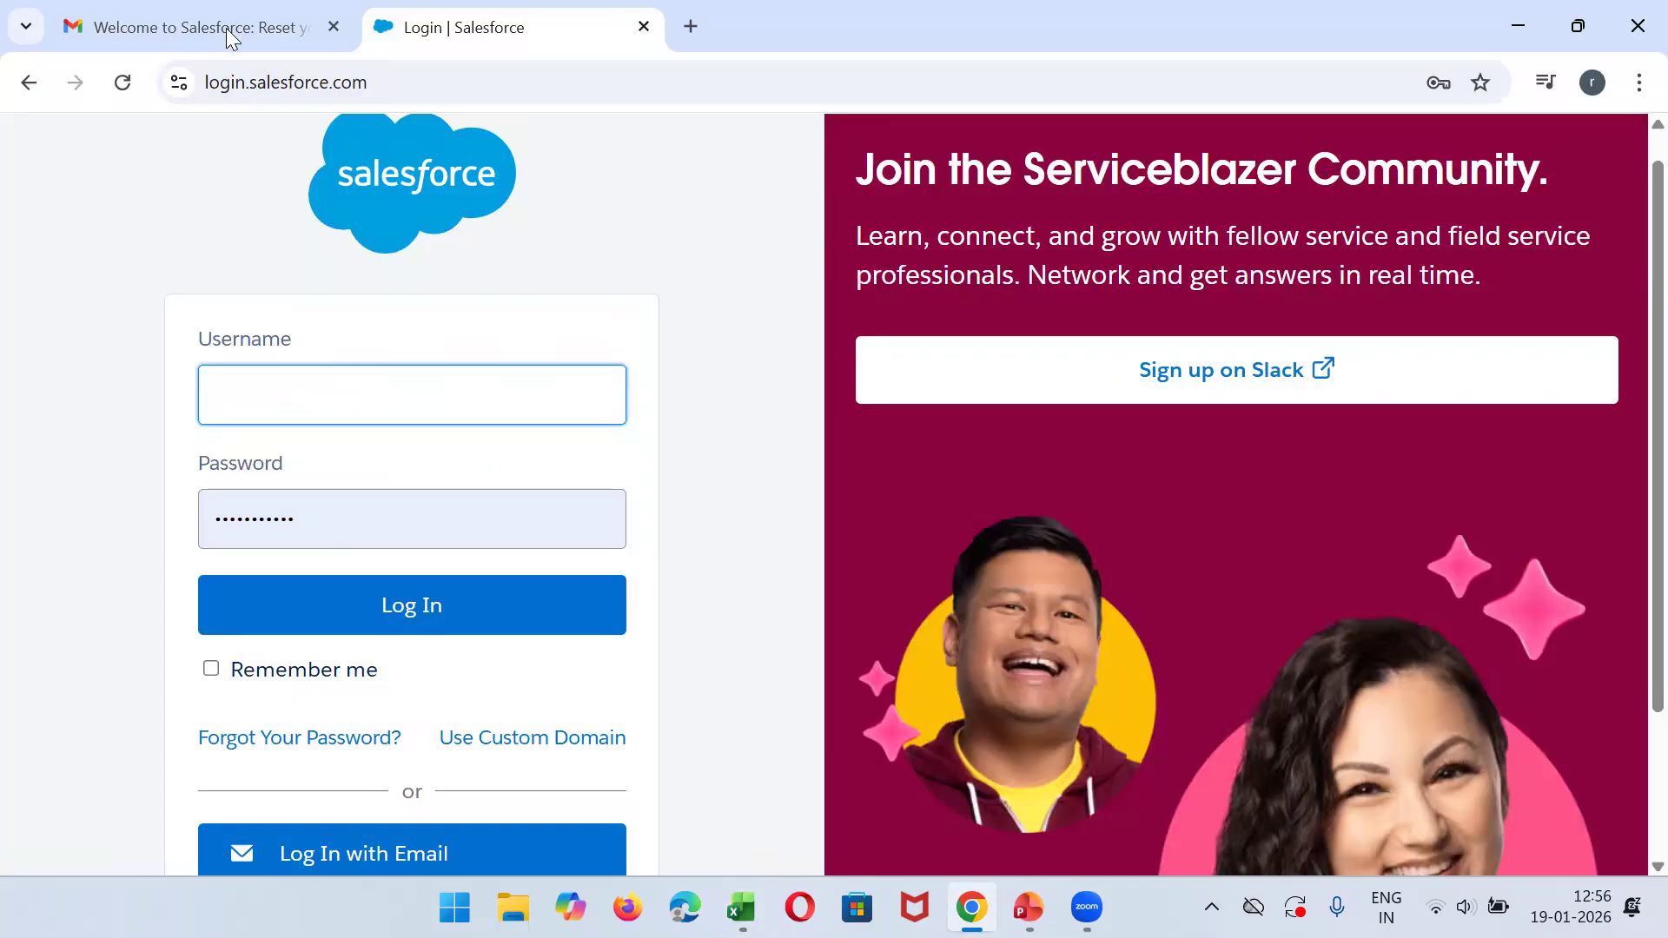
pyautogui.hotkey('ctrl', 'Tab')
pyautogui.tripleClick(1275, 645)
pyautogui.hotkey('ctrl', 'c')
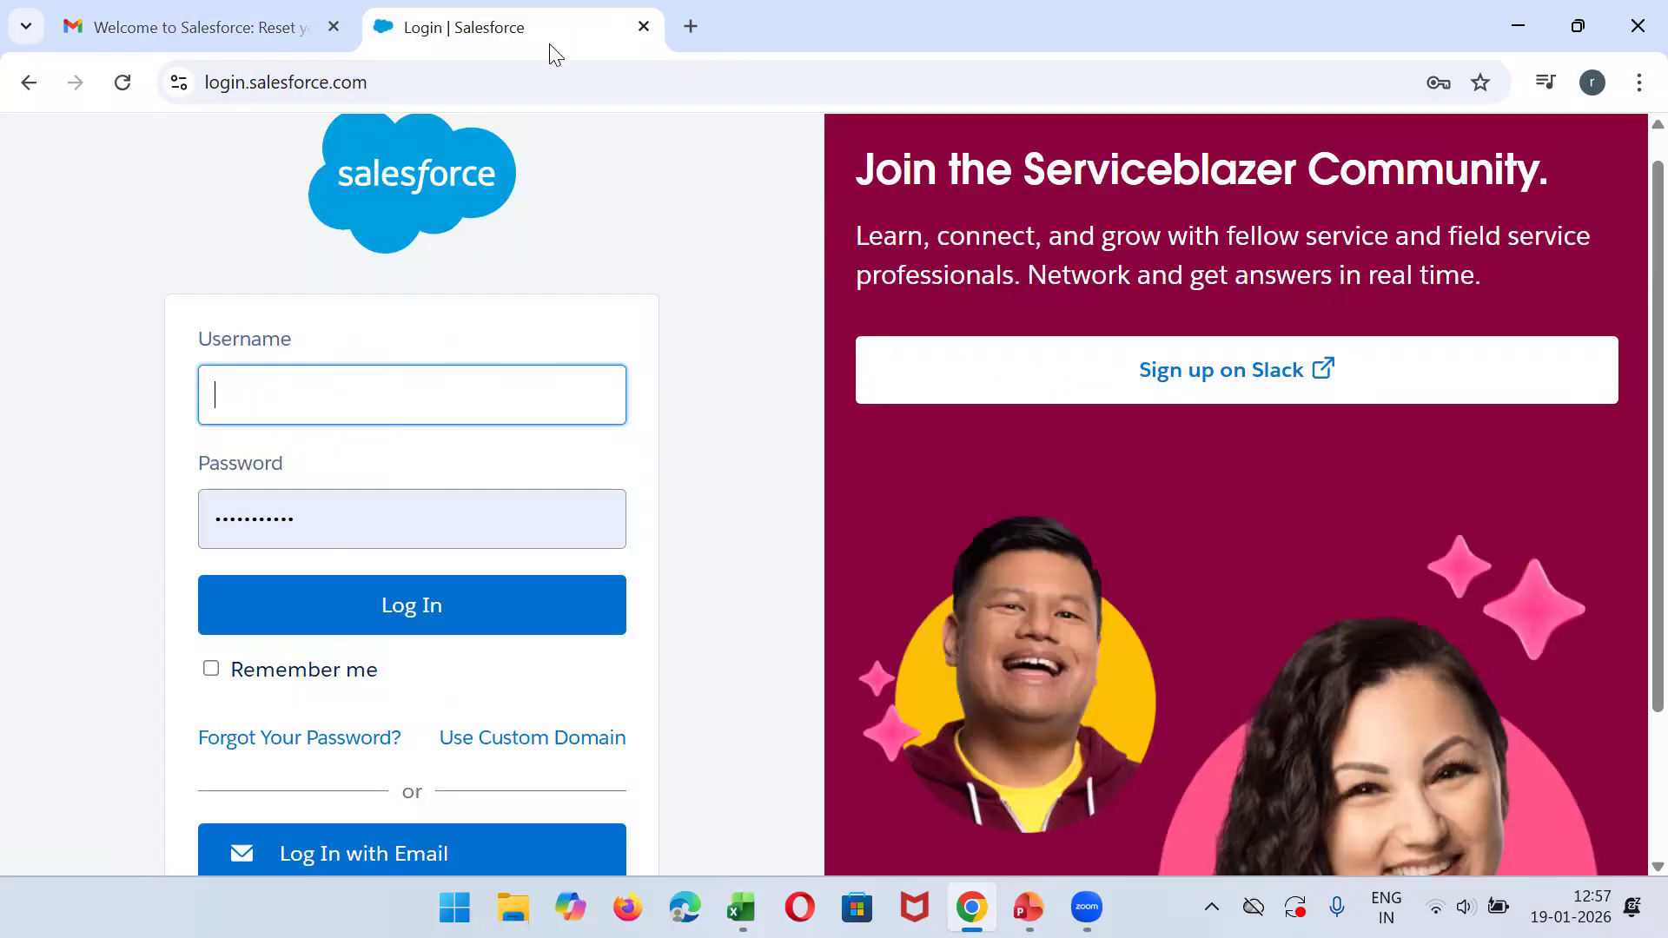
# - Return to the Salesforce login page and highlight its address, login.salesforce.com
pyautogui.click(571, 28)
pyautogui.doubleClick(329, 83)
pyautogui.hotkey('shift', 'Home')
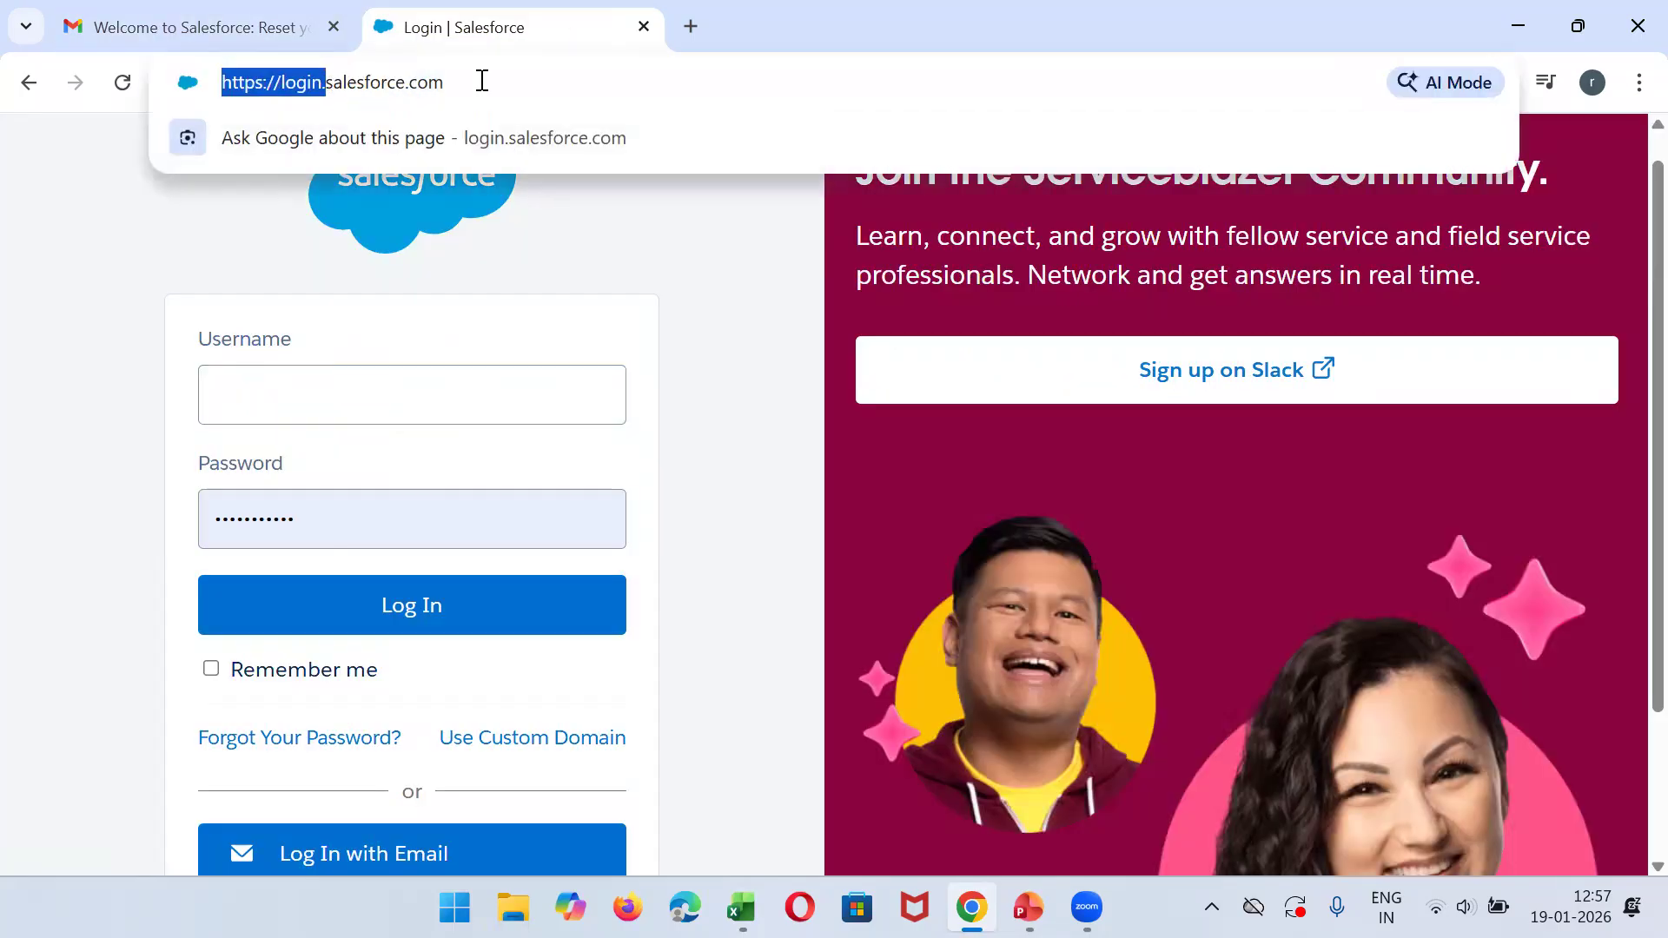
pyautogui.hotkey('ctrl', 'a')
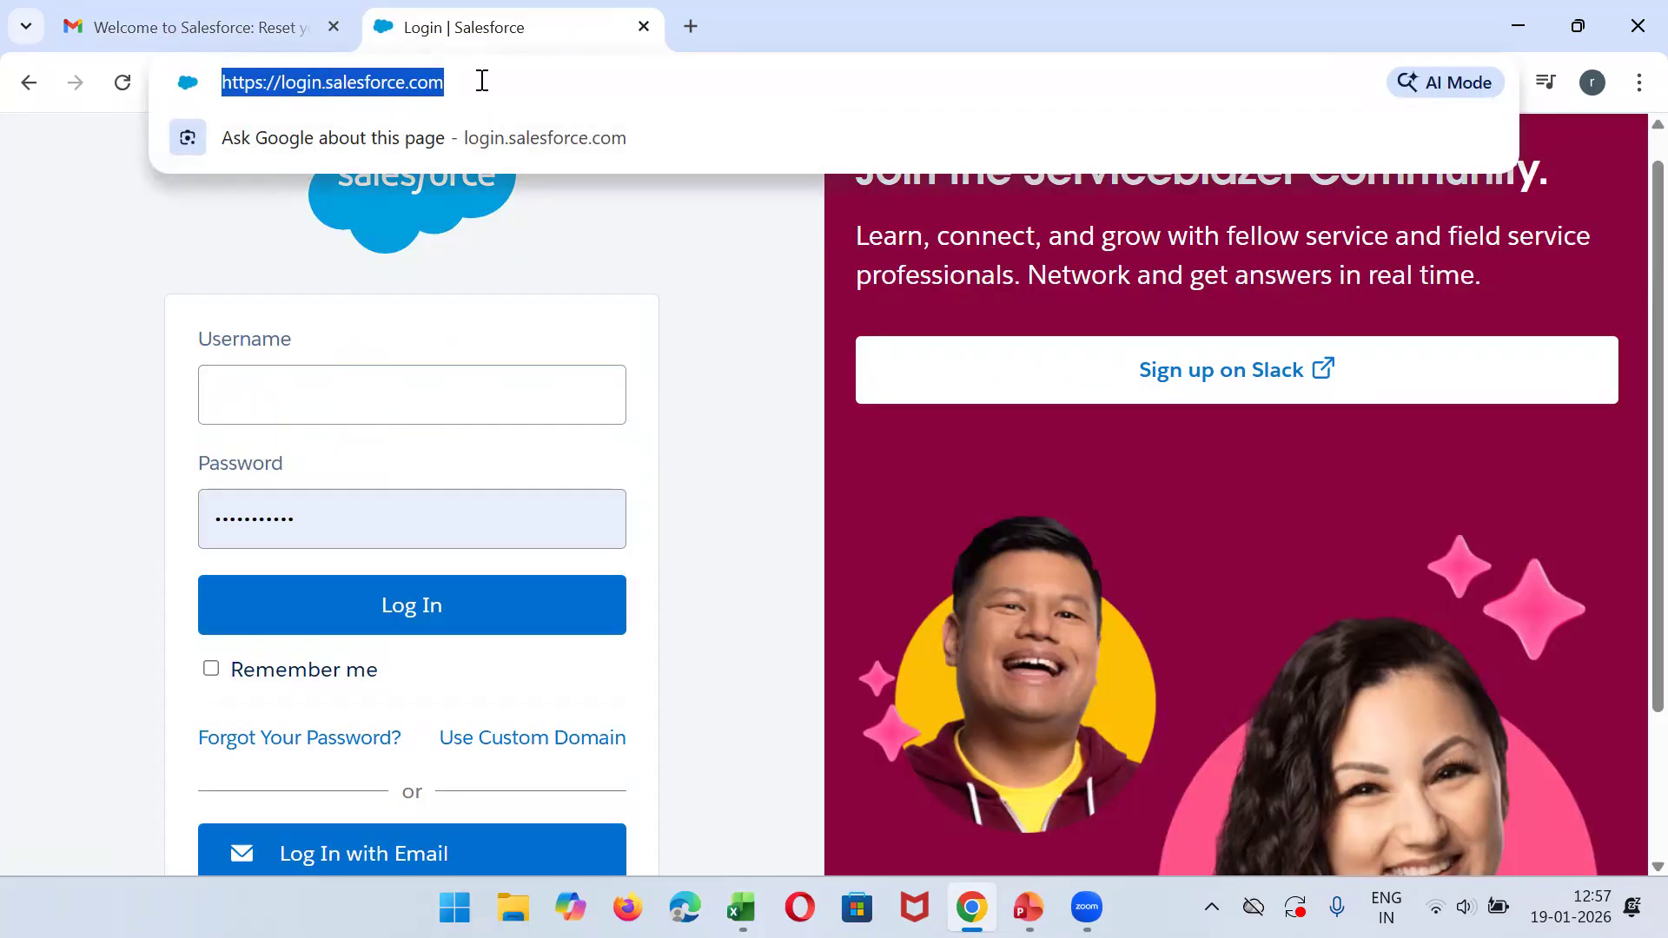
# - Try to log in to Salesforce with the copied username and the account password
pyautogui.click(93, 334)
pyautogui.click(270, 409)
pyautogui.hotkey('ctrl', 'v')
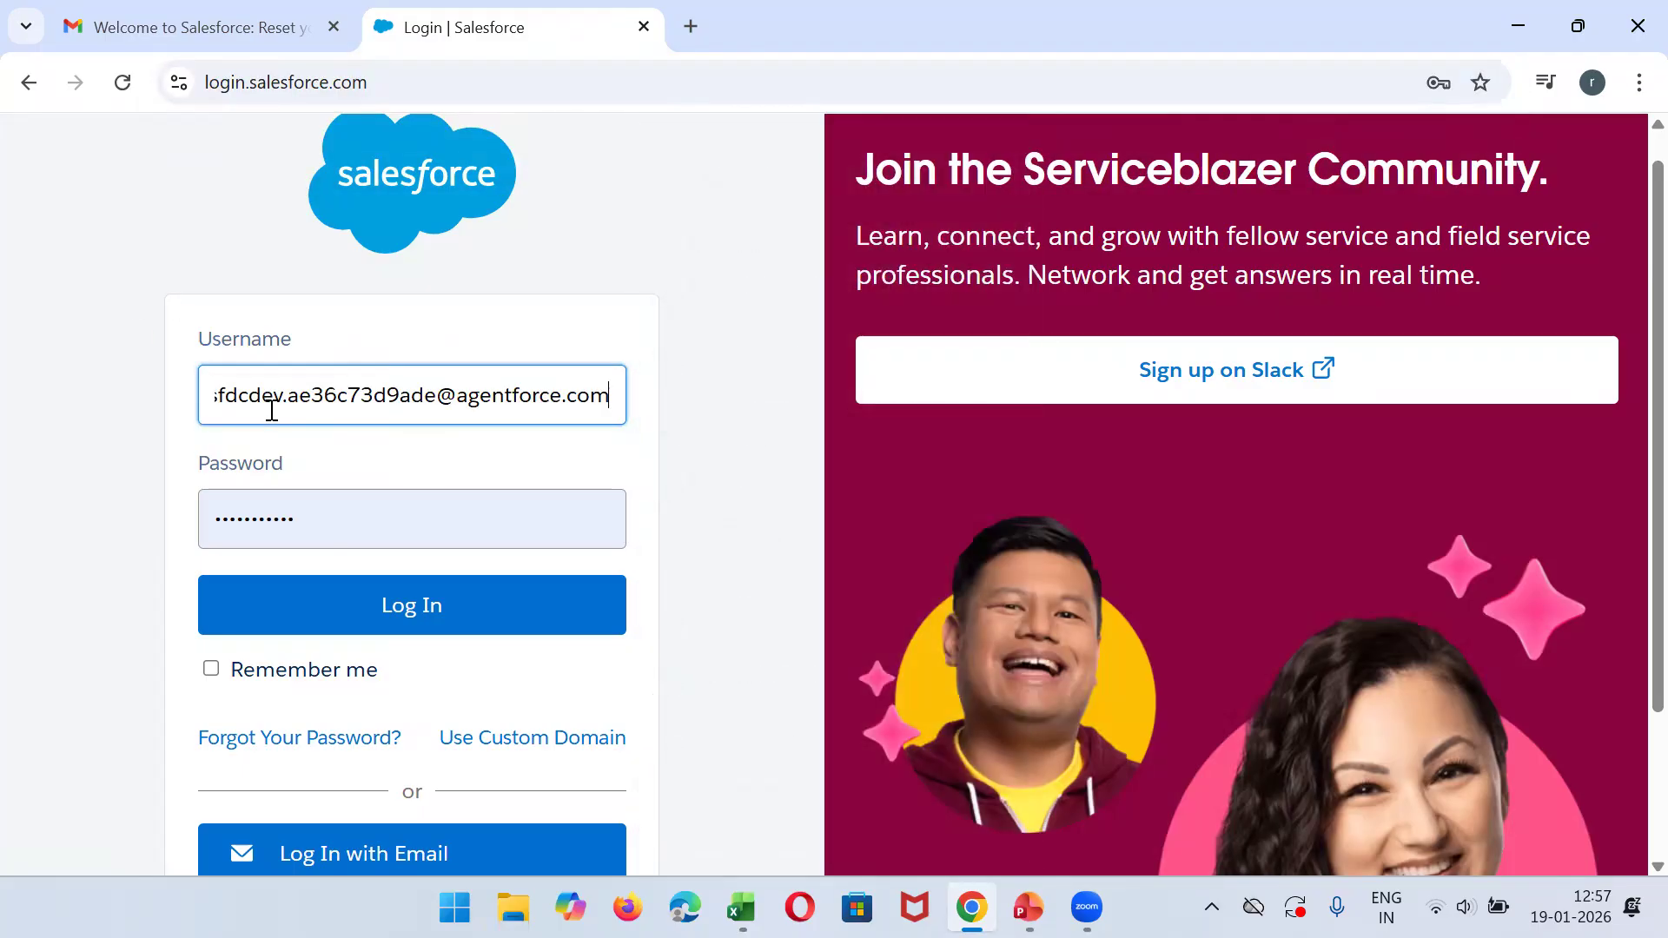
pyautogui.doubleClick(387, 508)
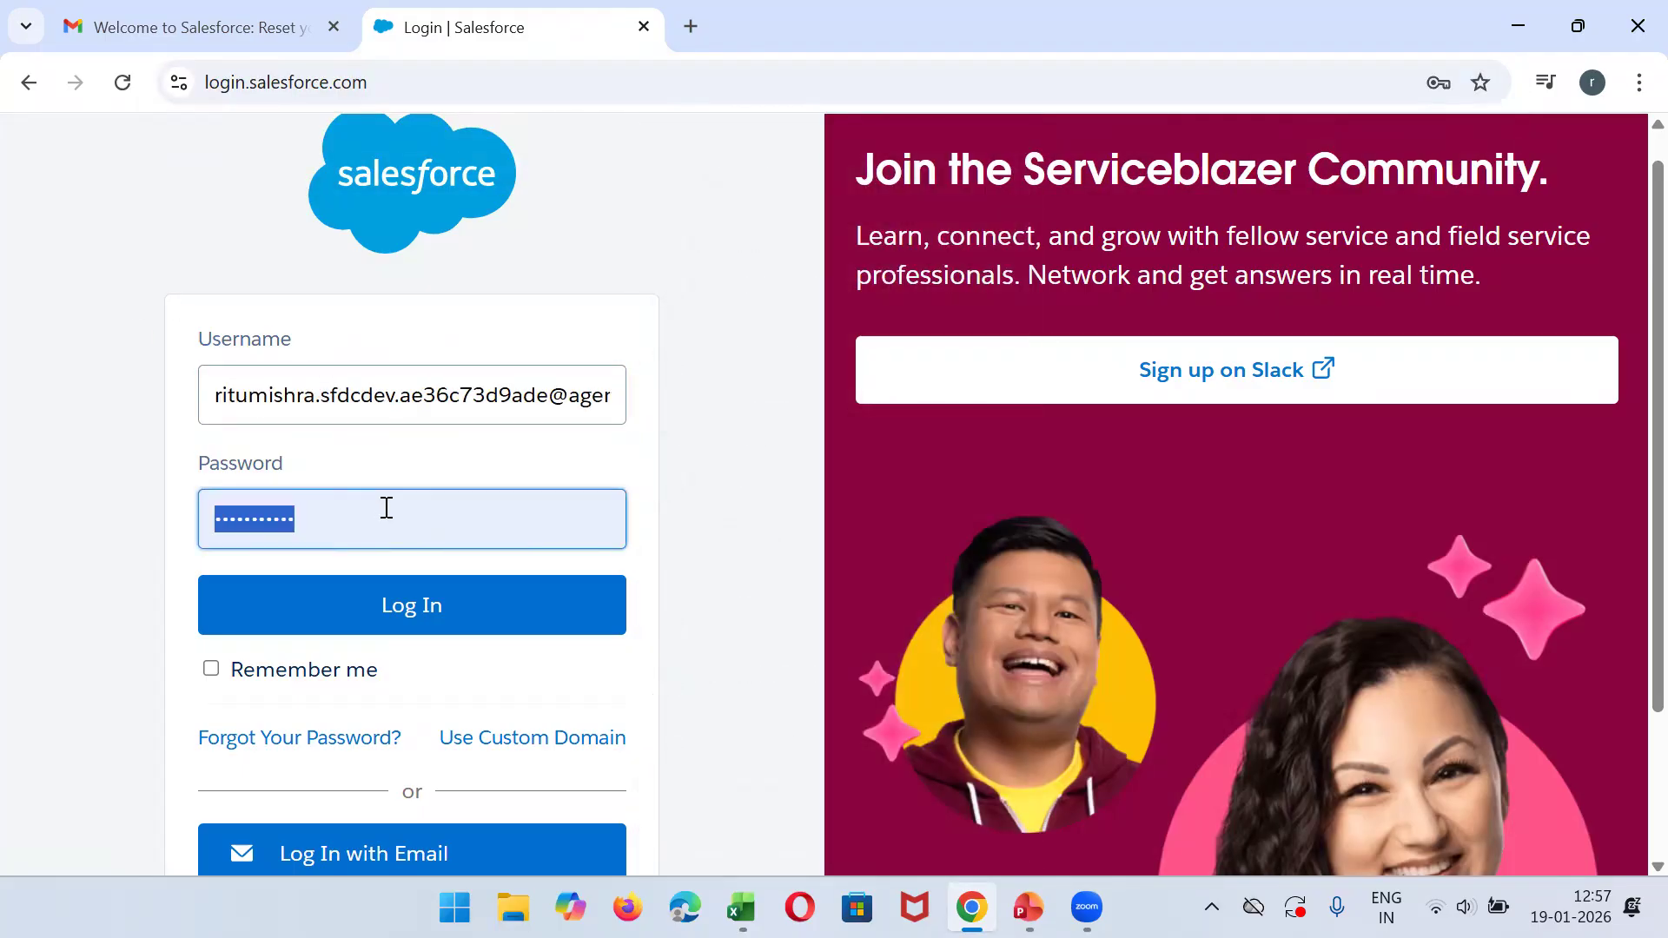
pyautogui.write('••••••')
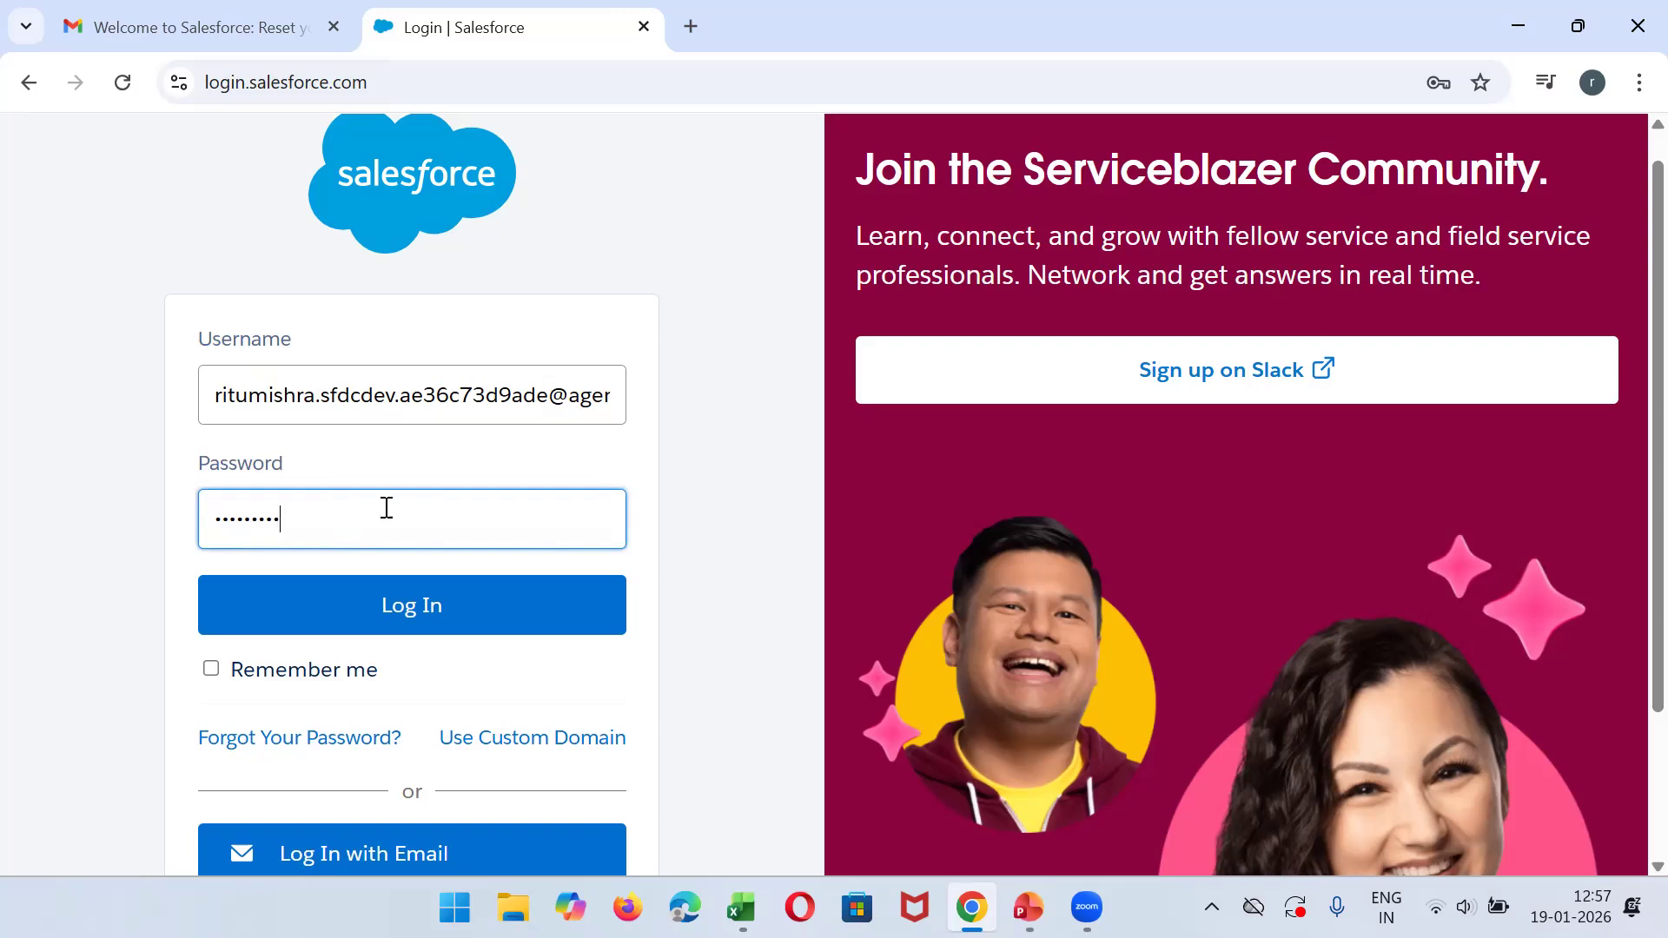
pyautogui.write('•••••')
pyautogui.press('Return')
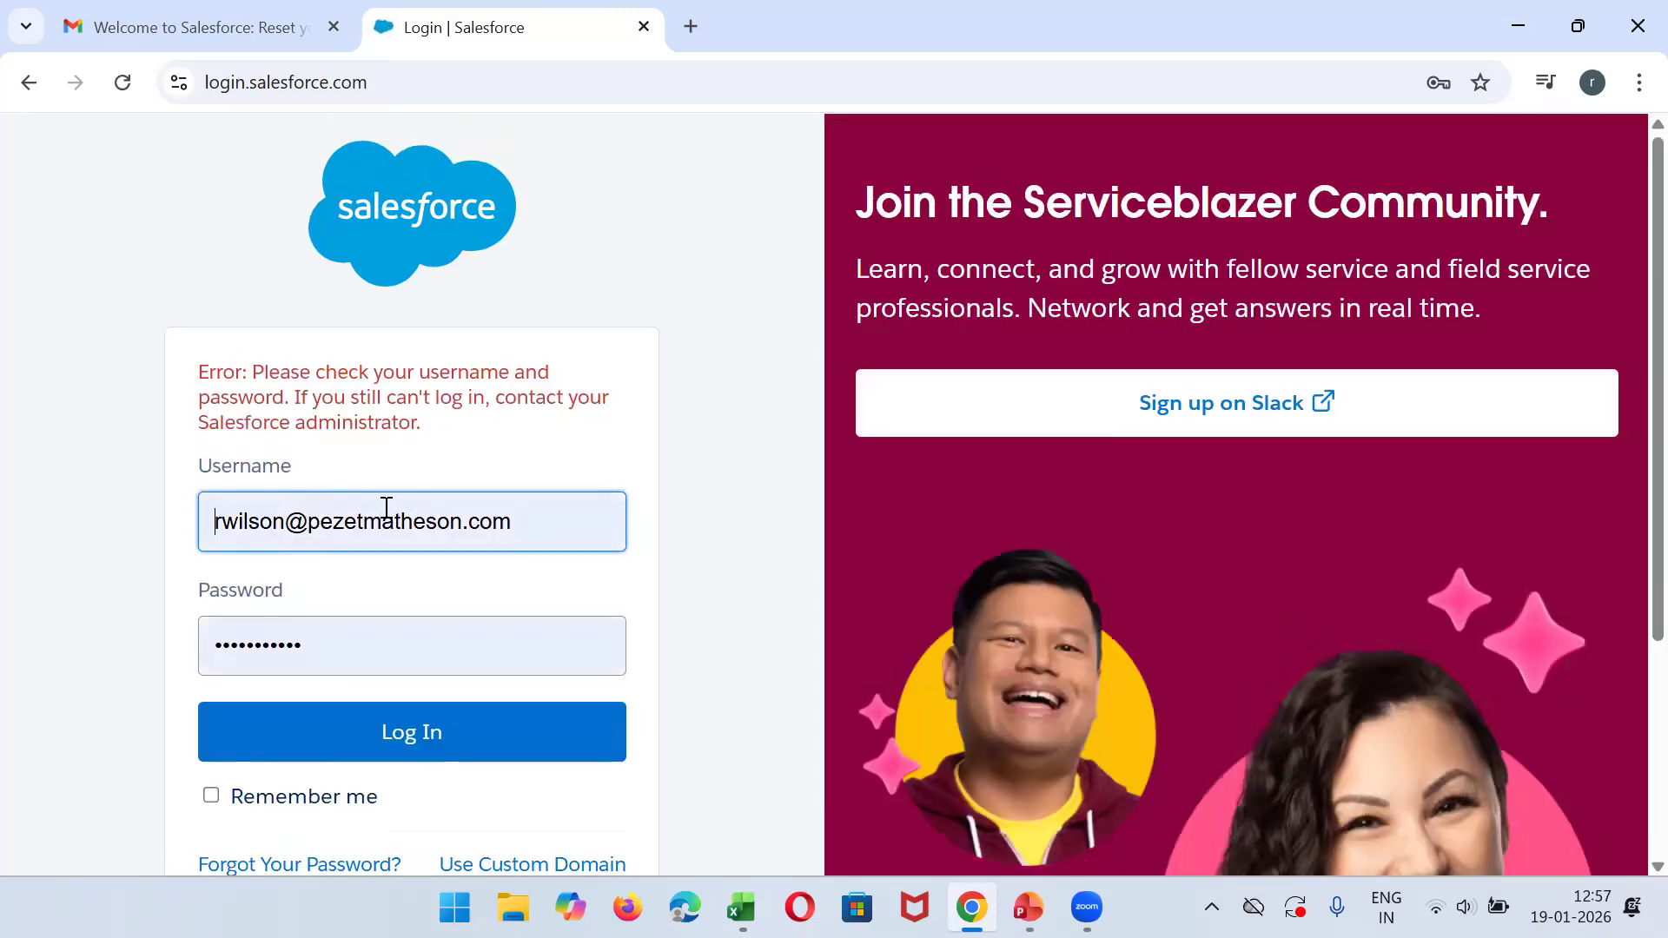
# - Replace the prefilled username with the copied one, re-enter the account password, and log in
pyautogui.doubleClick(387, 508)
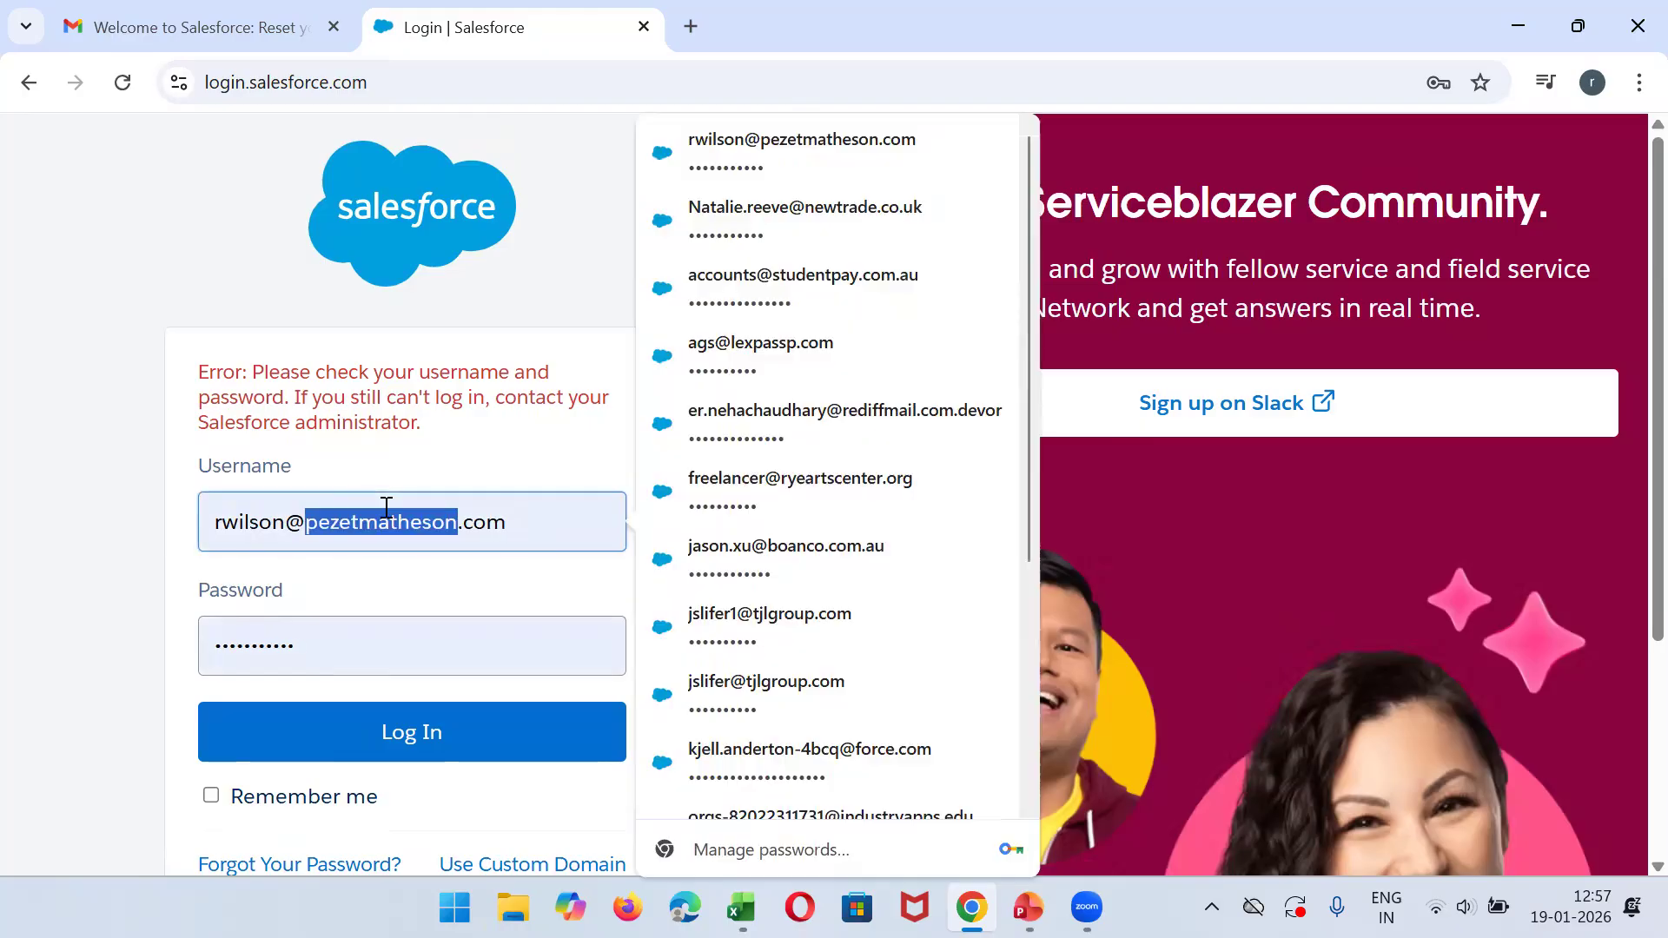
pyautogui.hotkey('ctrl', 'a')
pyautogui.hotkey('ctrl', 'v')
pyautogui.doubleClick(361, 646)
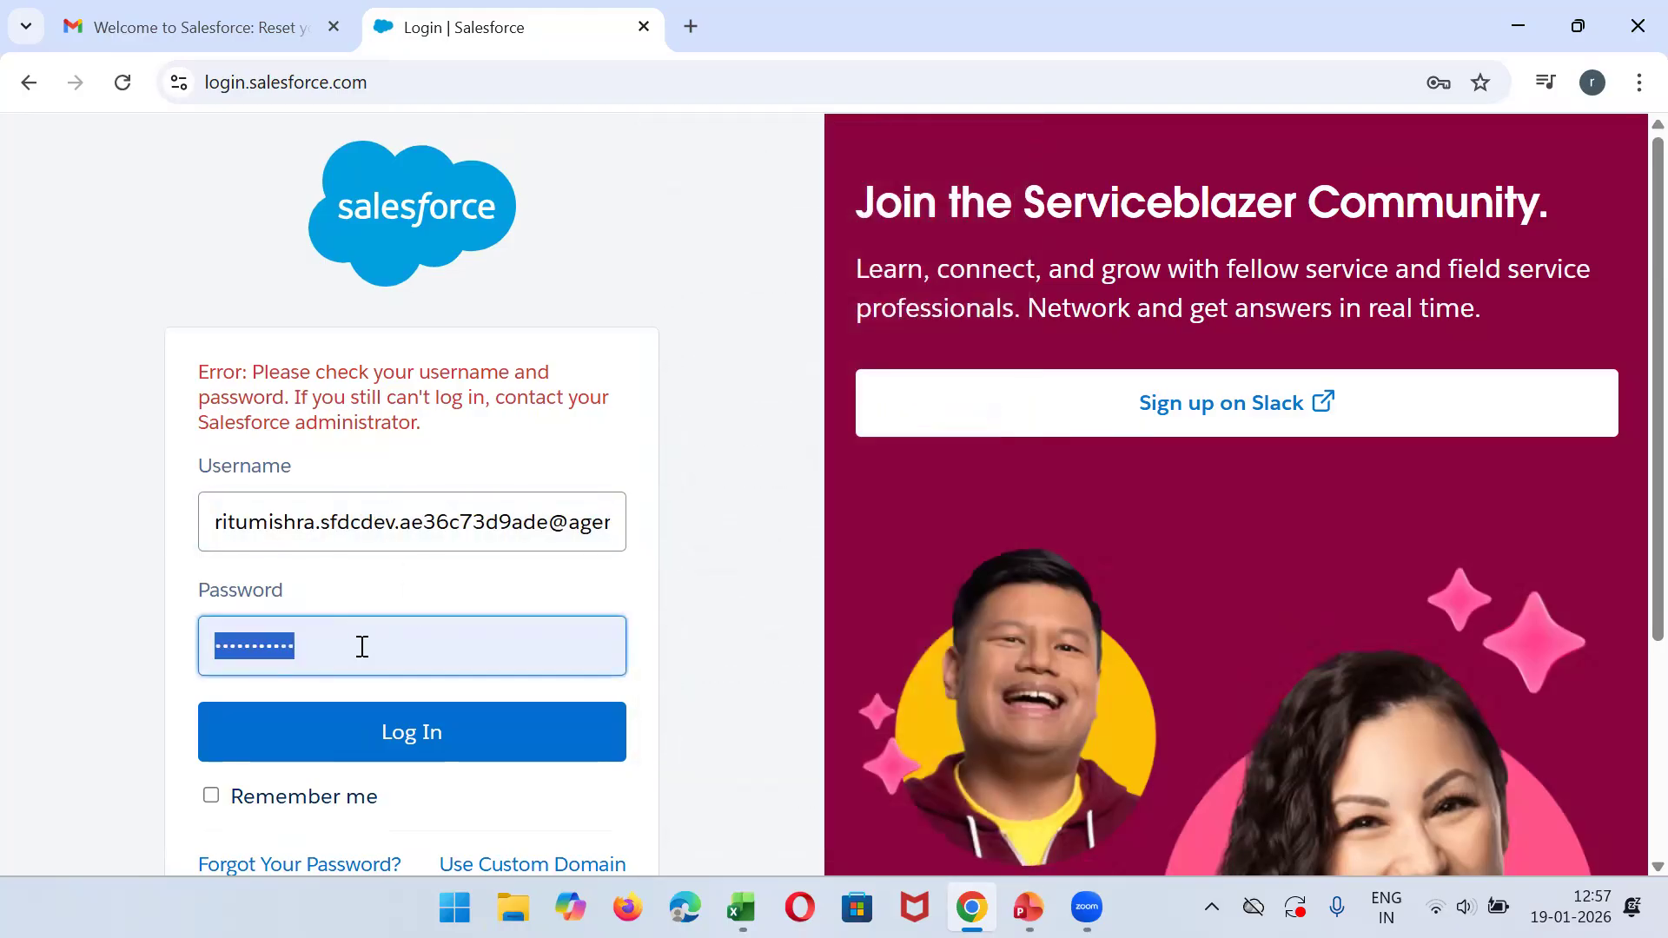
pyautogui.write('••')
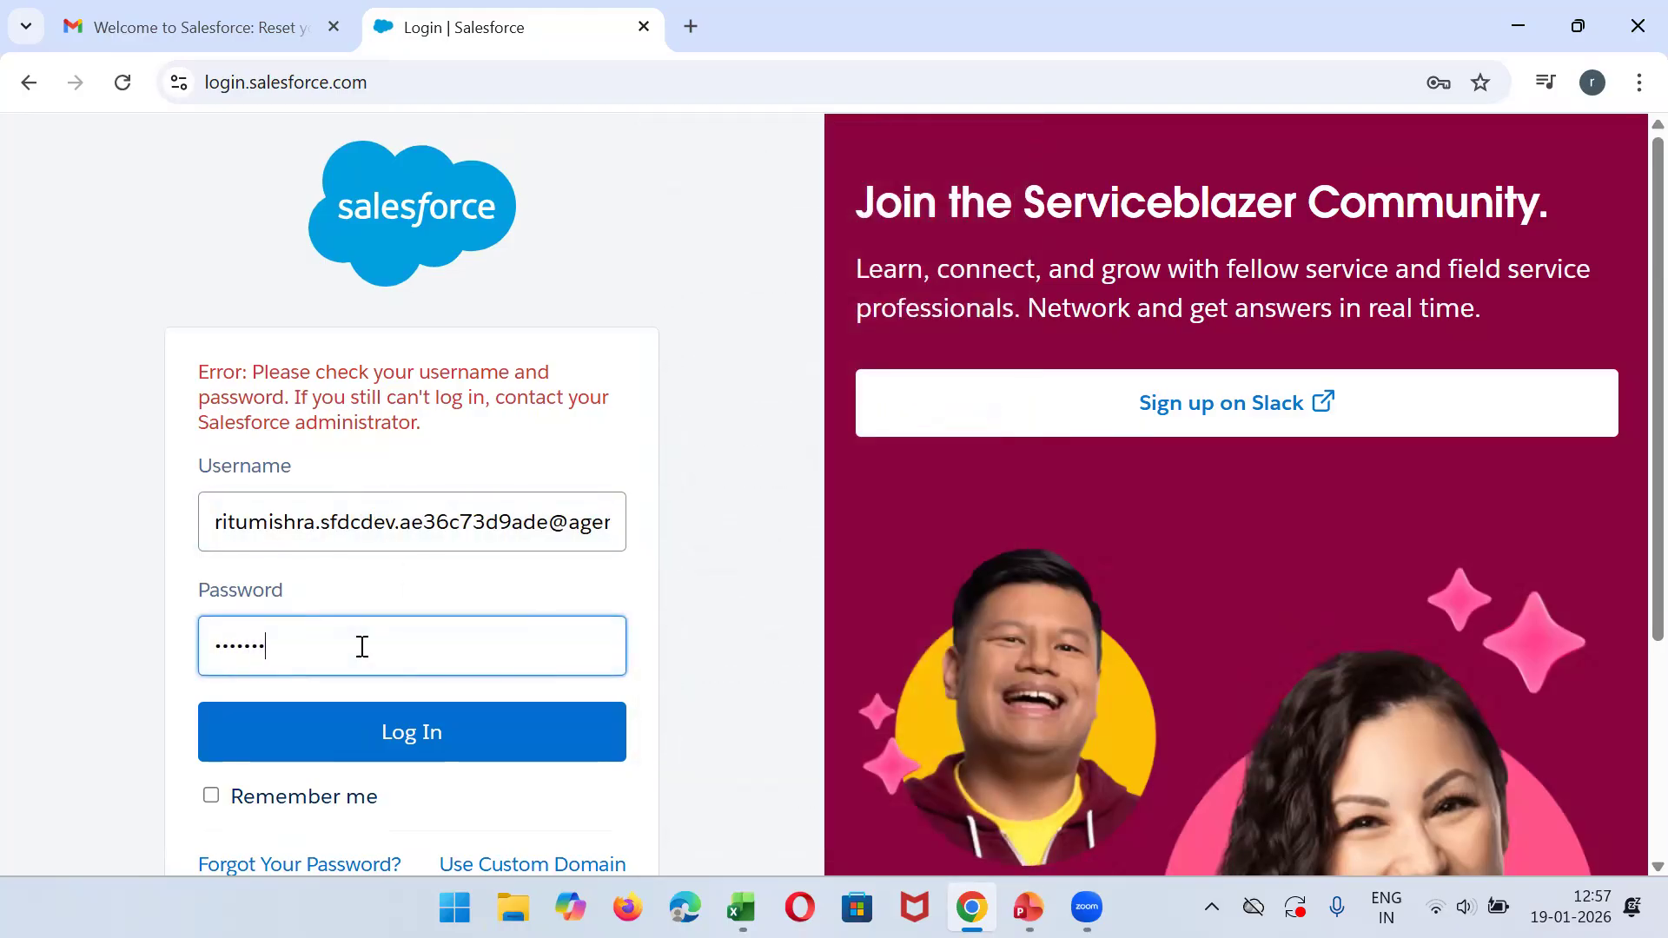
pyautogui.press('Return')
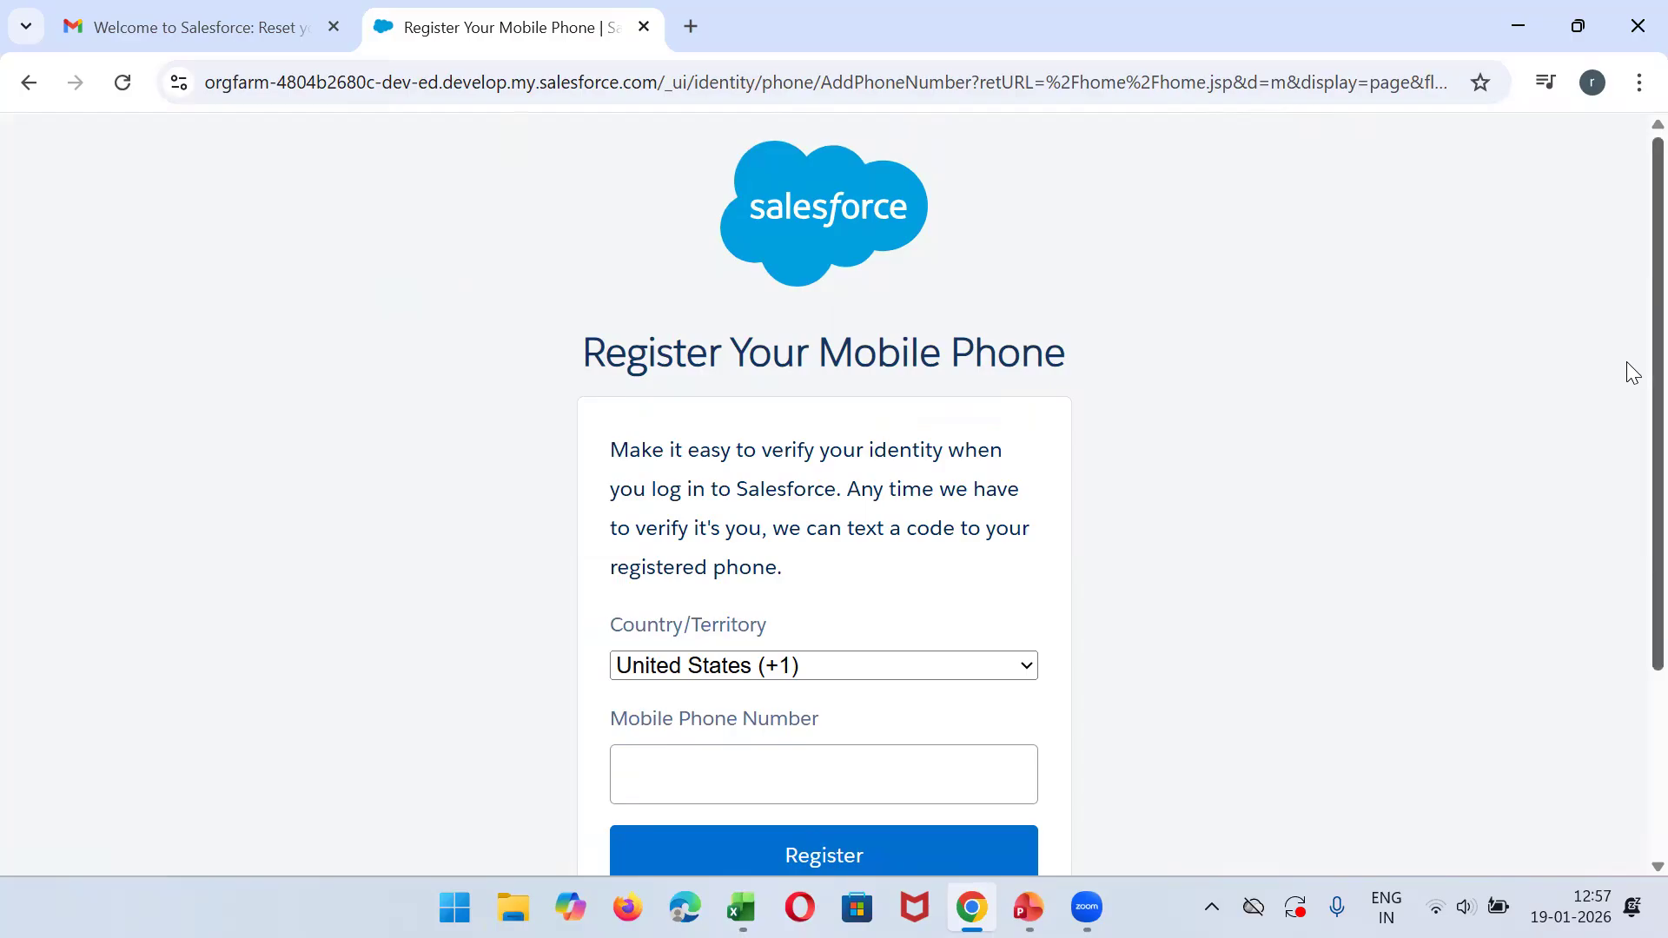
# - Postpone the mobile phone registration with Remind Me Later and dismiss the new Salesforce Setup prompt
pyautogui.moveTo(1627, 363); pyautogui.dragTo(1627, 546)
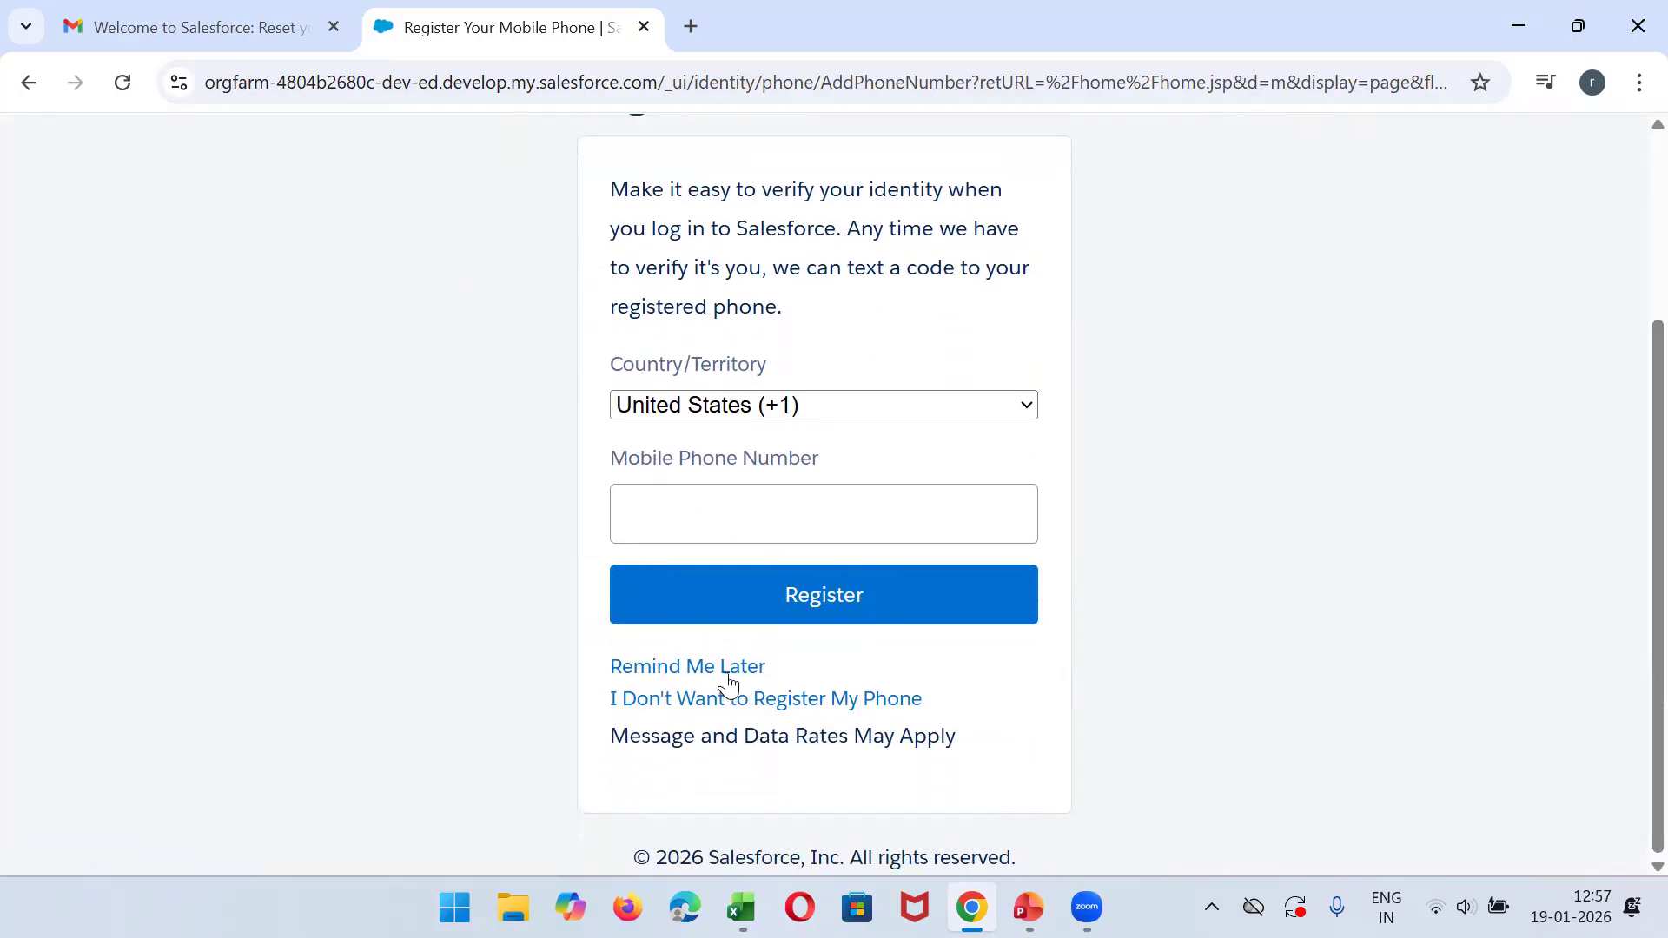
pyautogui.click(752, 669)
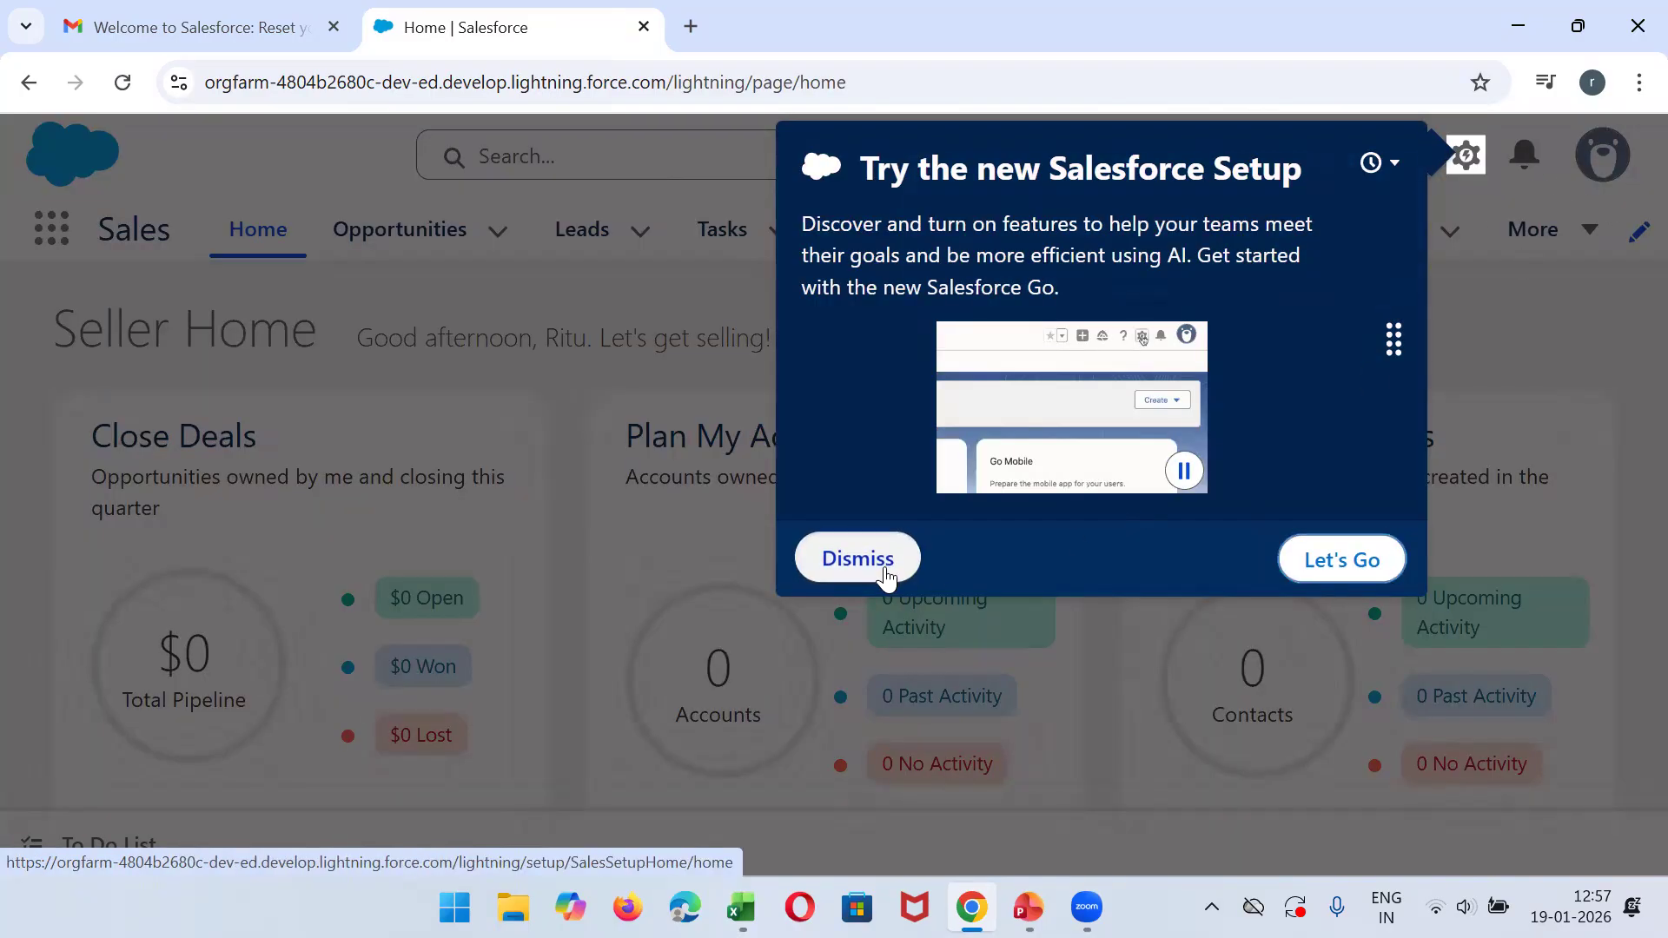
pyautogui.click(857, 559)
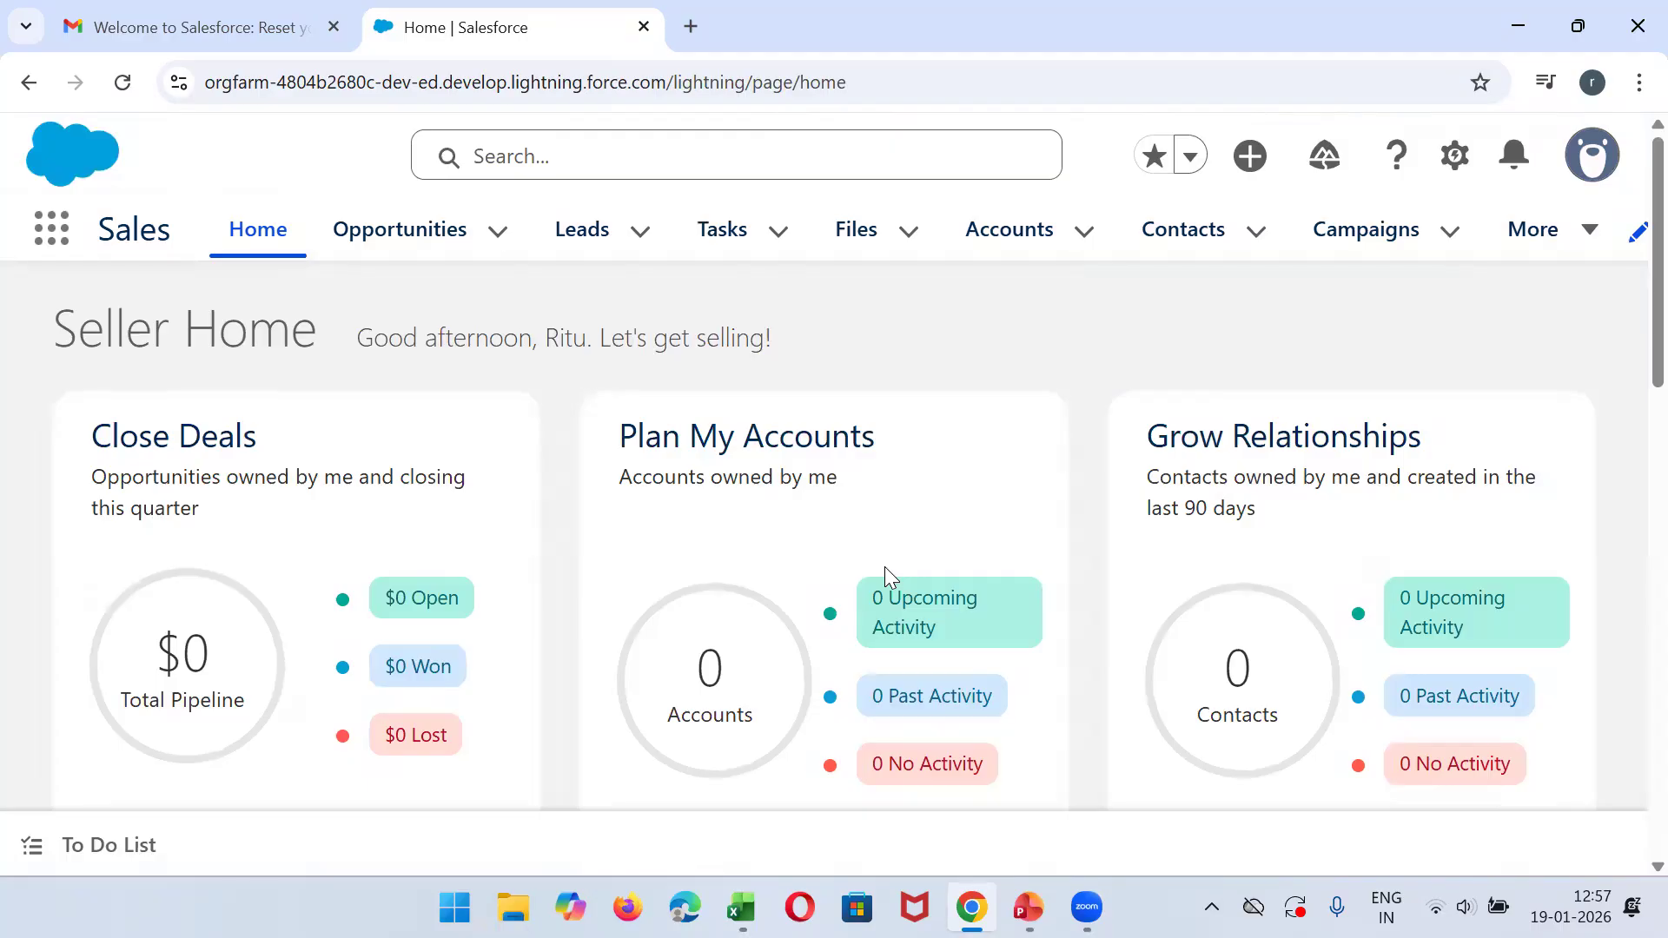
# - View the App Launcher's app list, and browse the Sales app's Opportunities, Leads, Tasks, Files, Accounts and Contacts pages
pyautogui.click(48, 246)
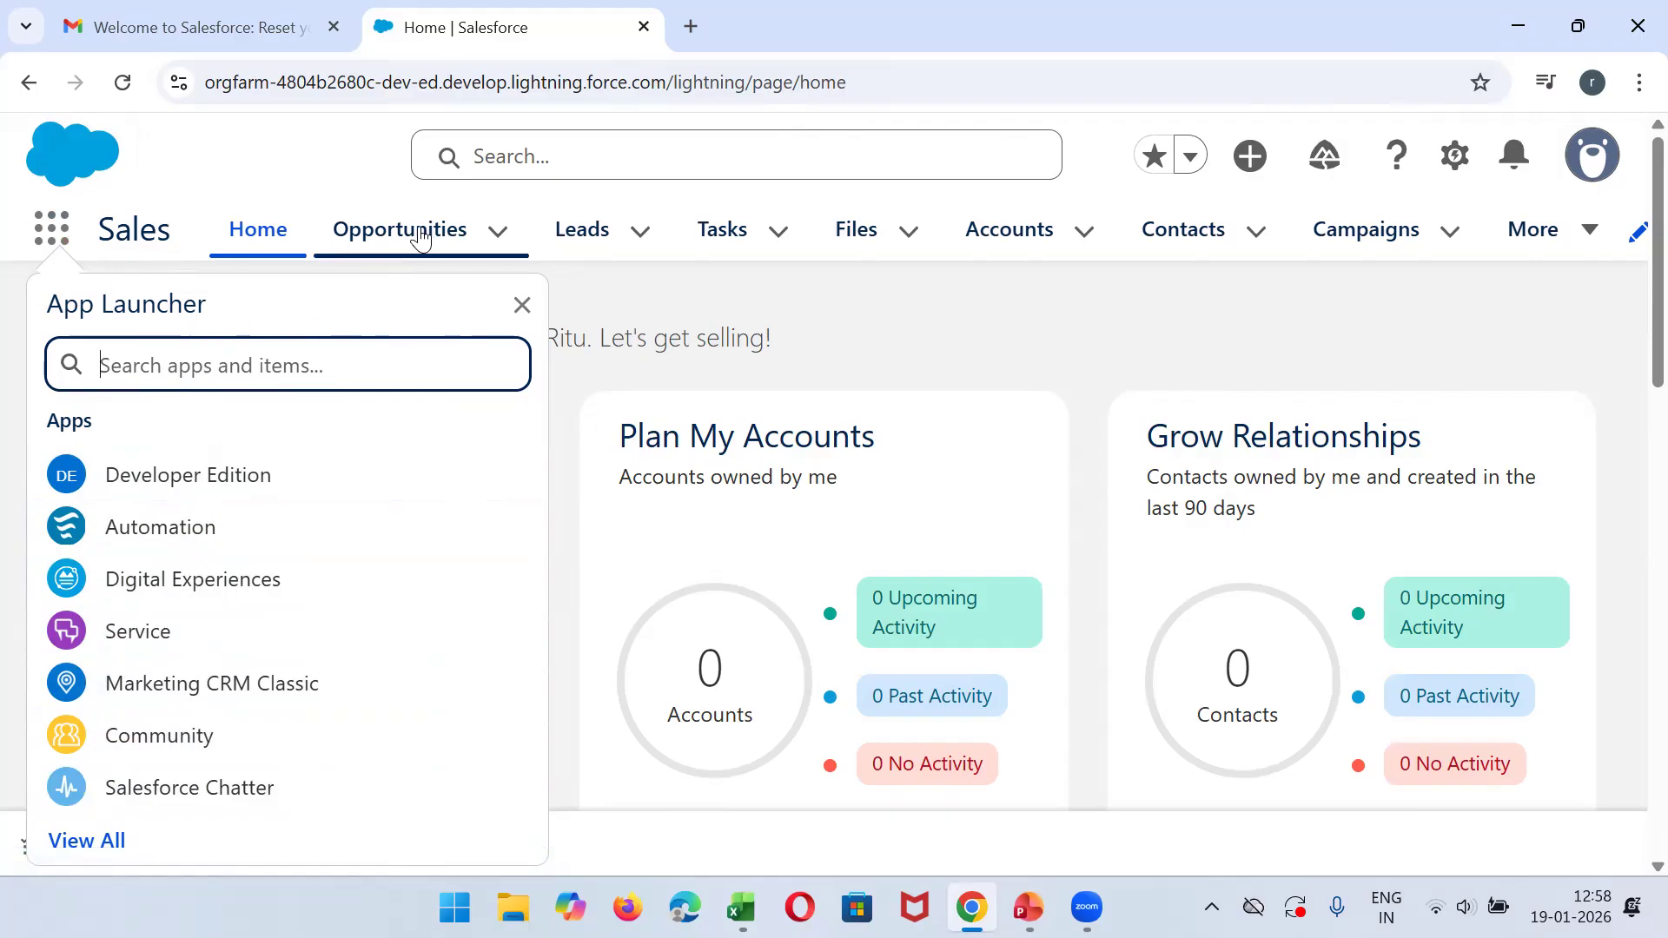
pyautogui.click(637, 279)
pyautogui.click(448, 233)
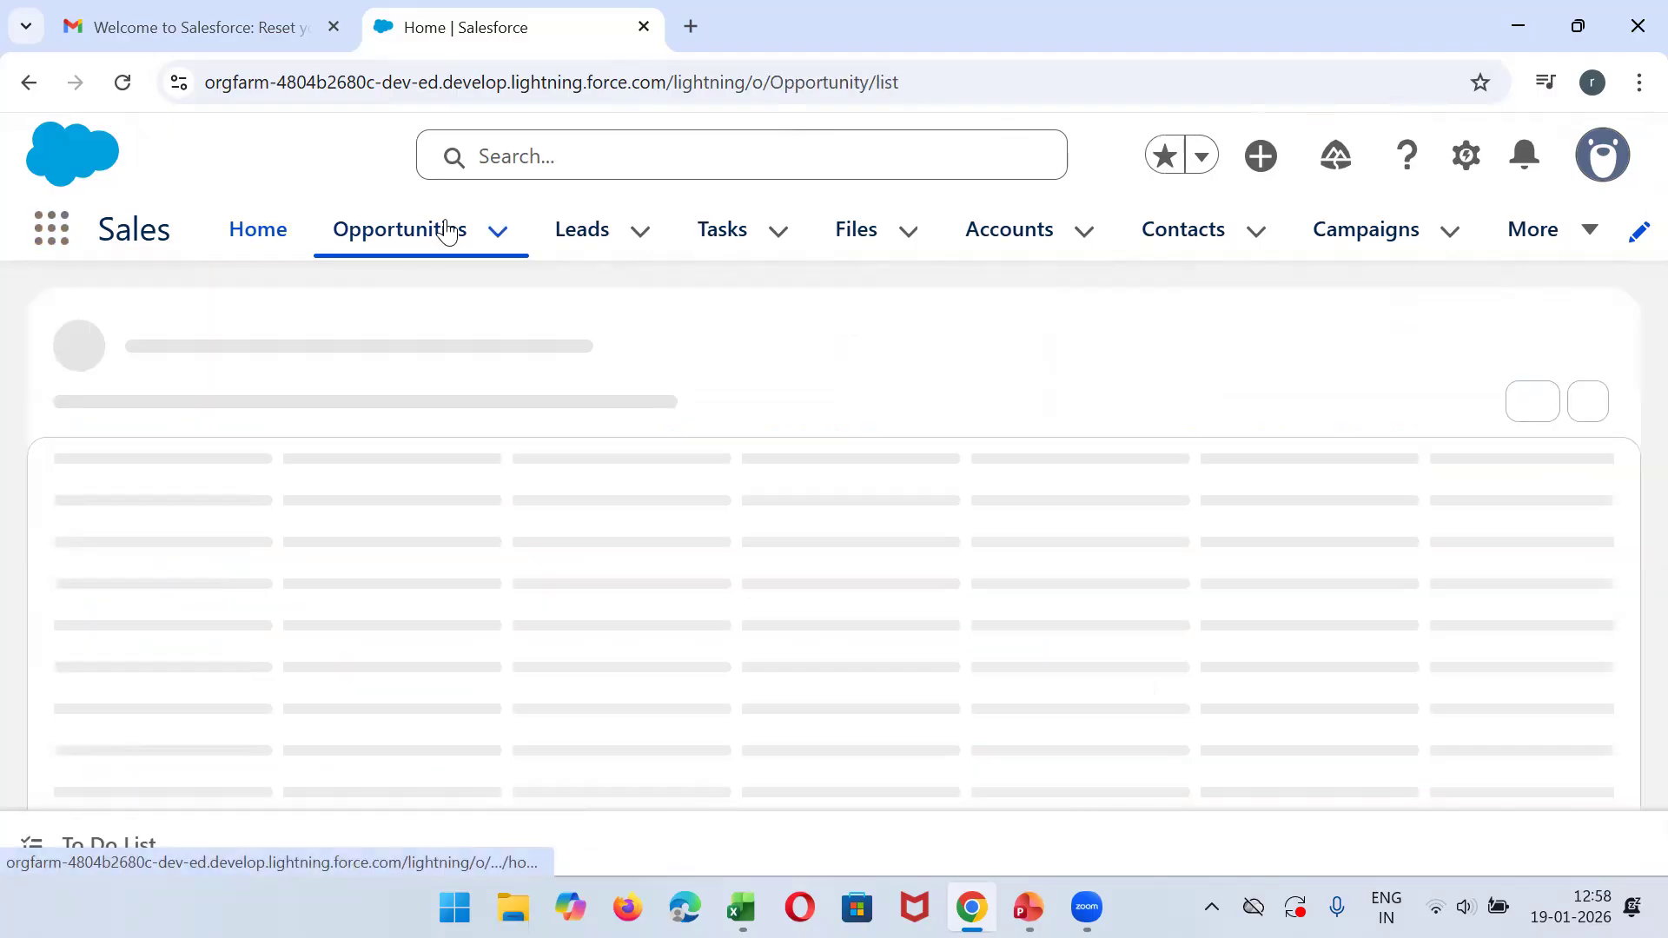
pyautogui.click(582, 231)
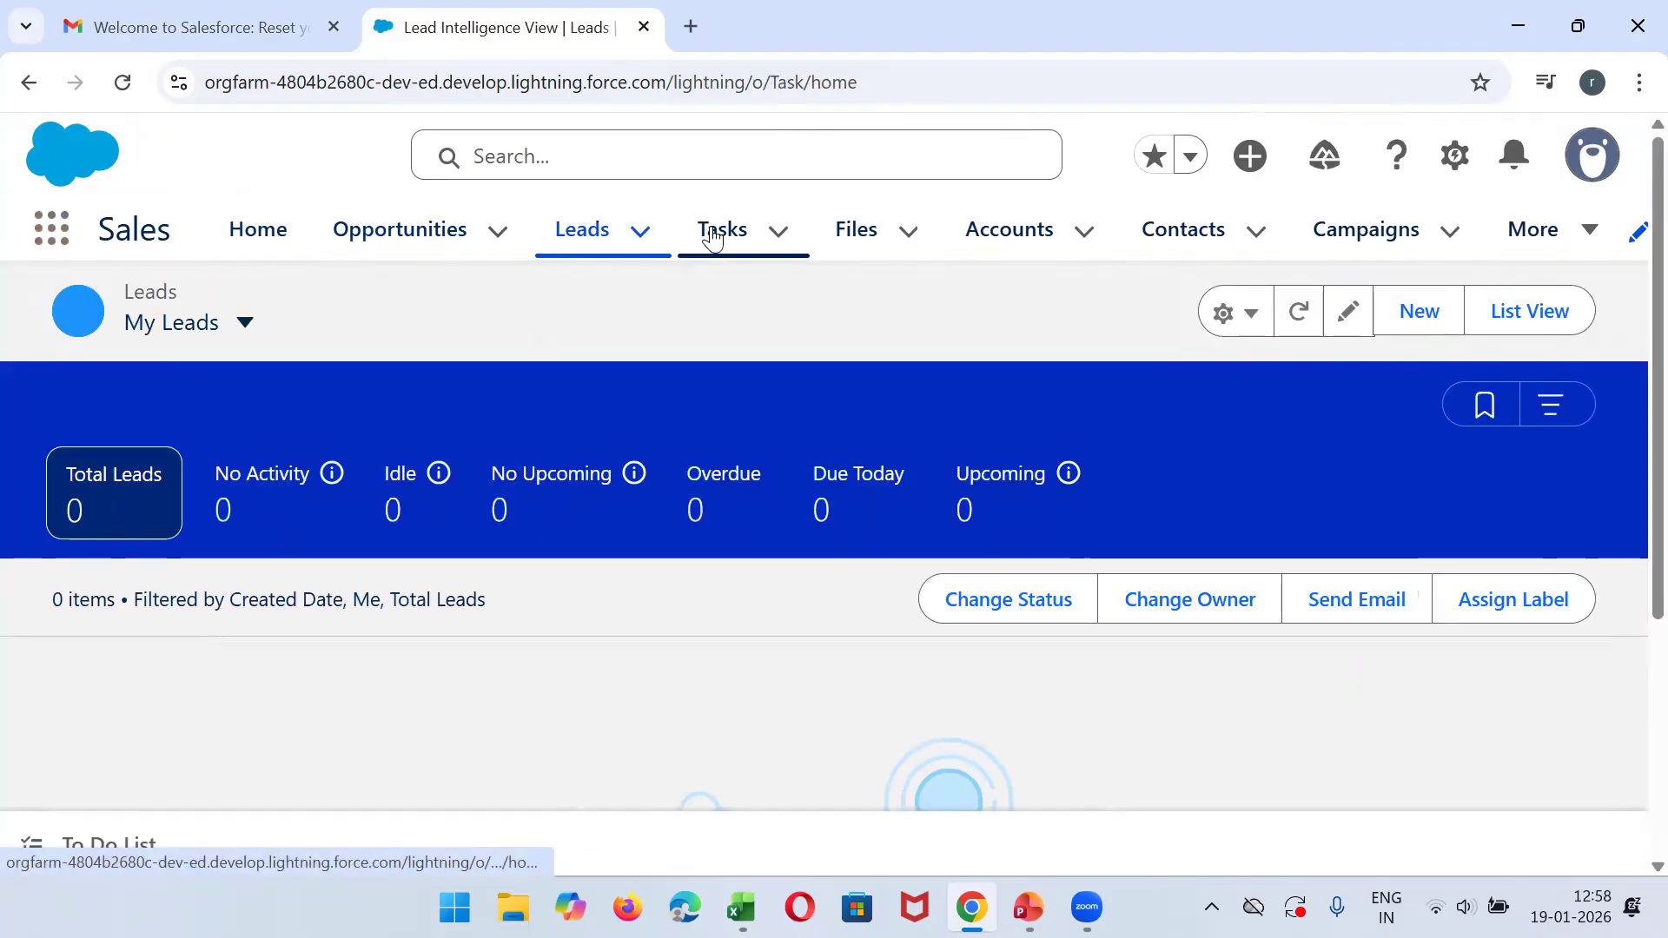
pyautogui.click(708, 233)
pyautogui.click(849, 233)
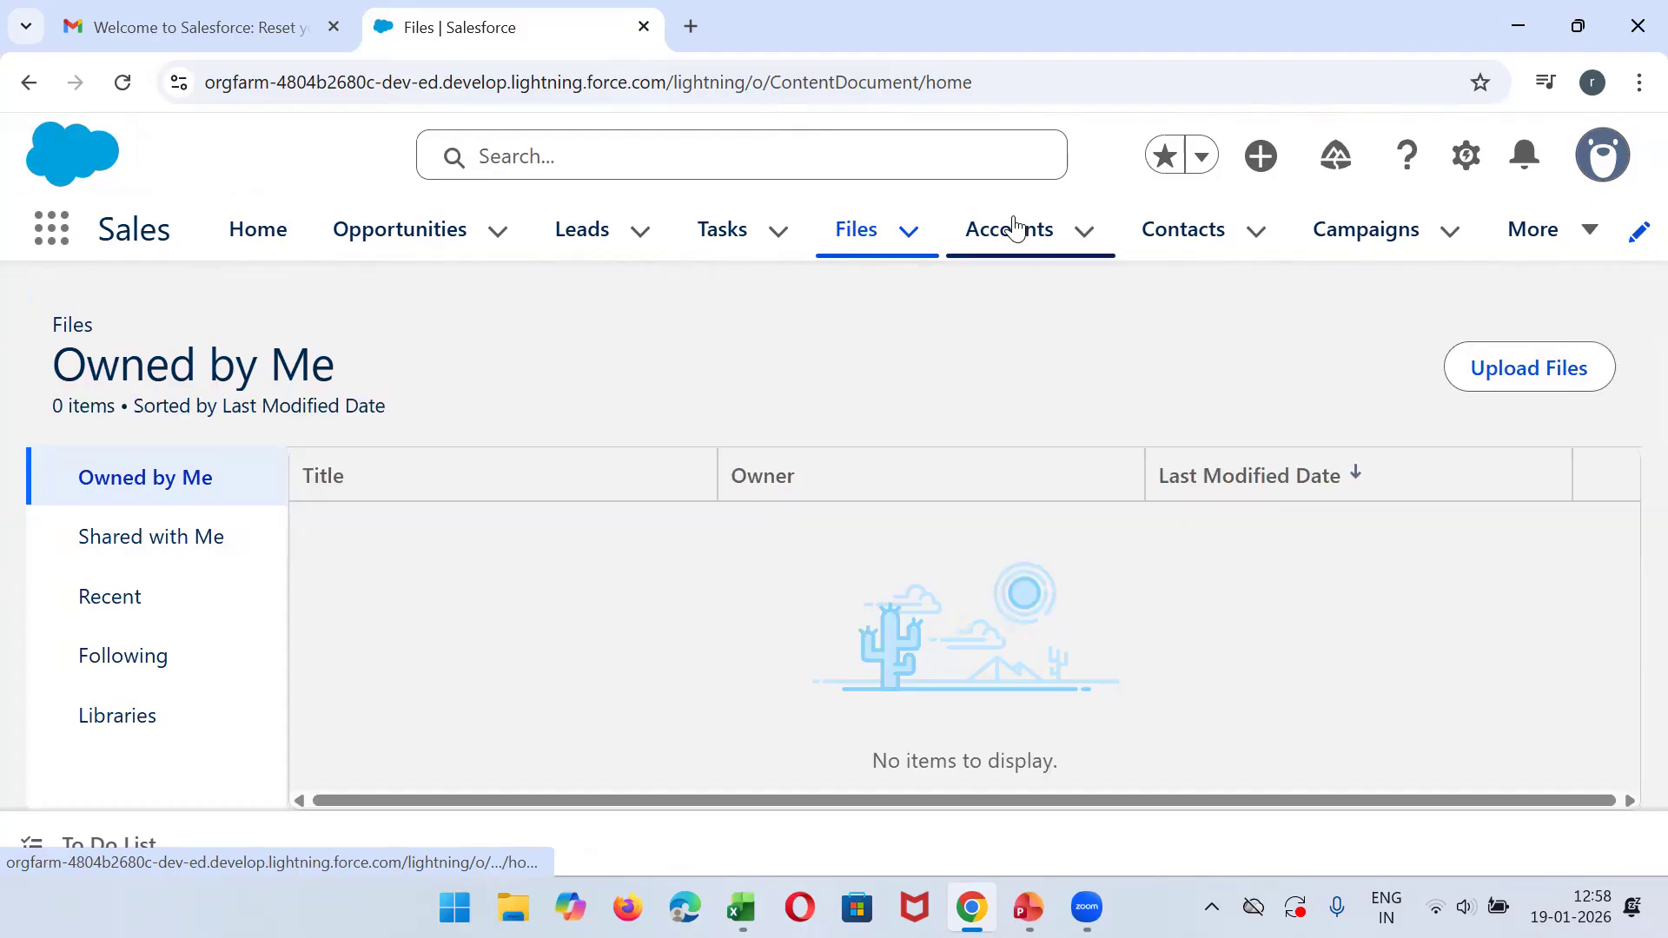
pyautogui.click(1013, 231)
pyautogui.click(1178, 224)
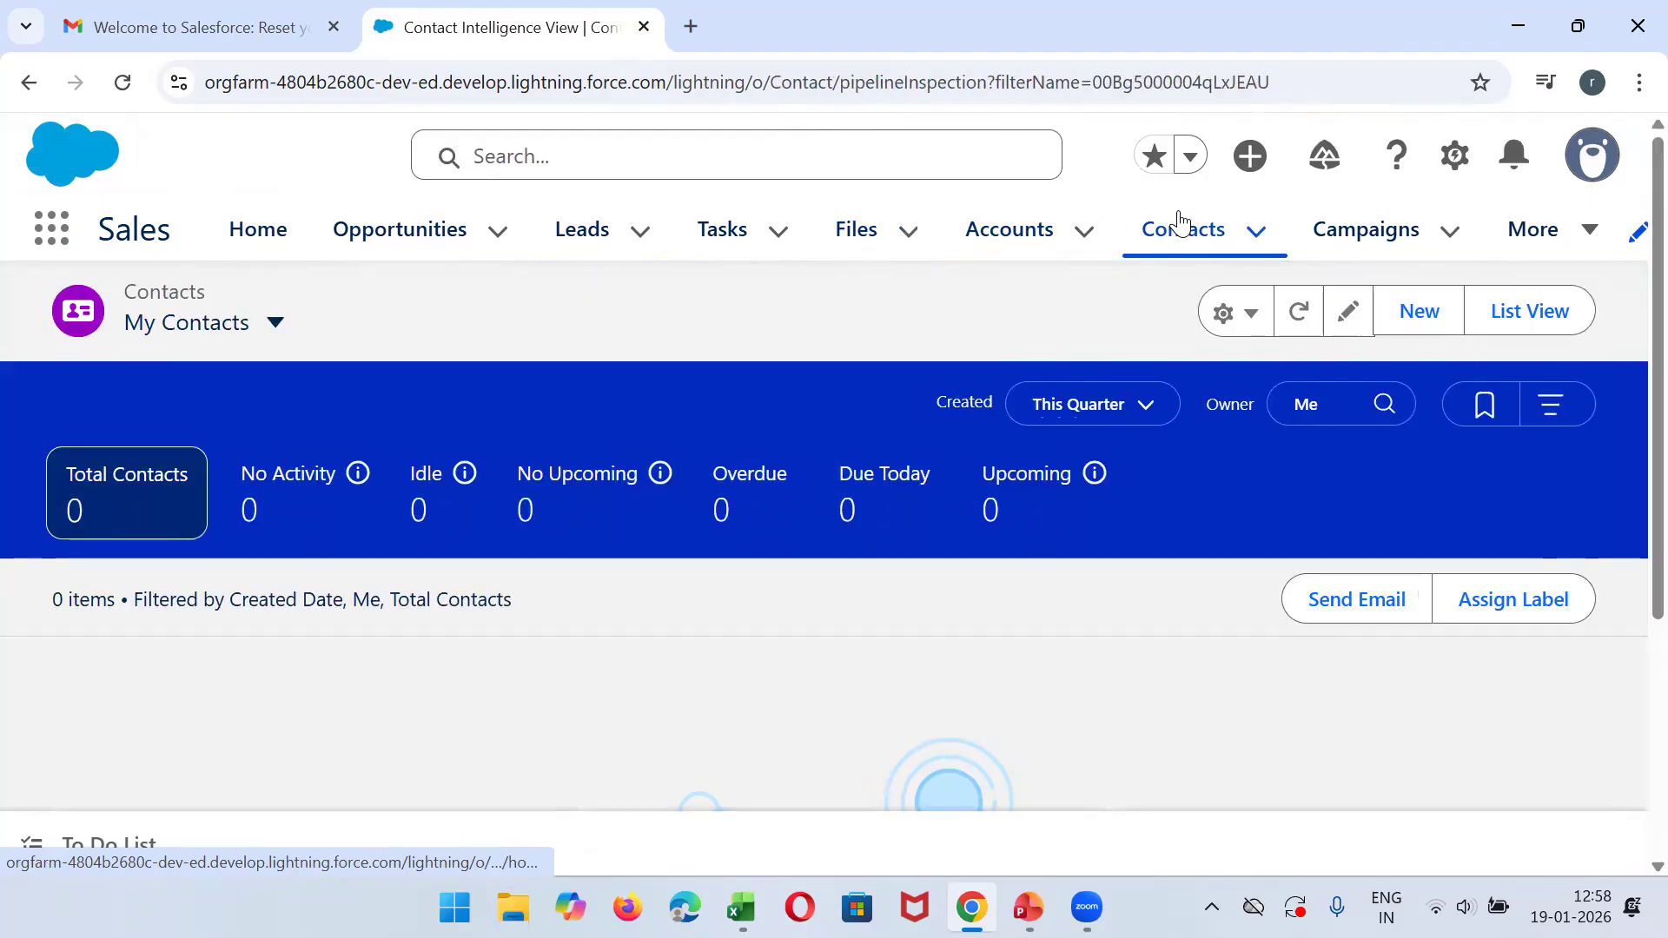
# - Display the All Opportunities list view and sort it by Opportunity Name in descending order
pyautogui.click(368, 233)
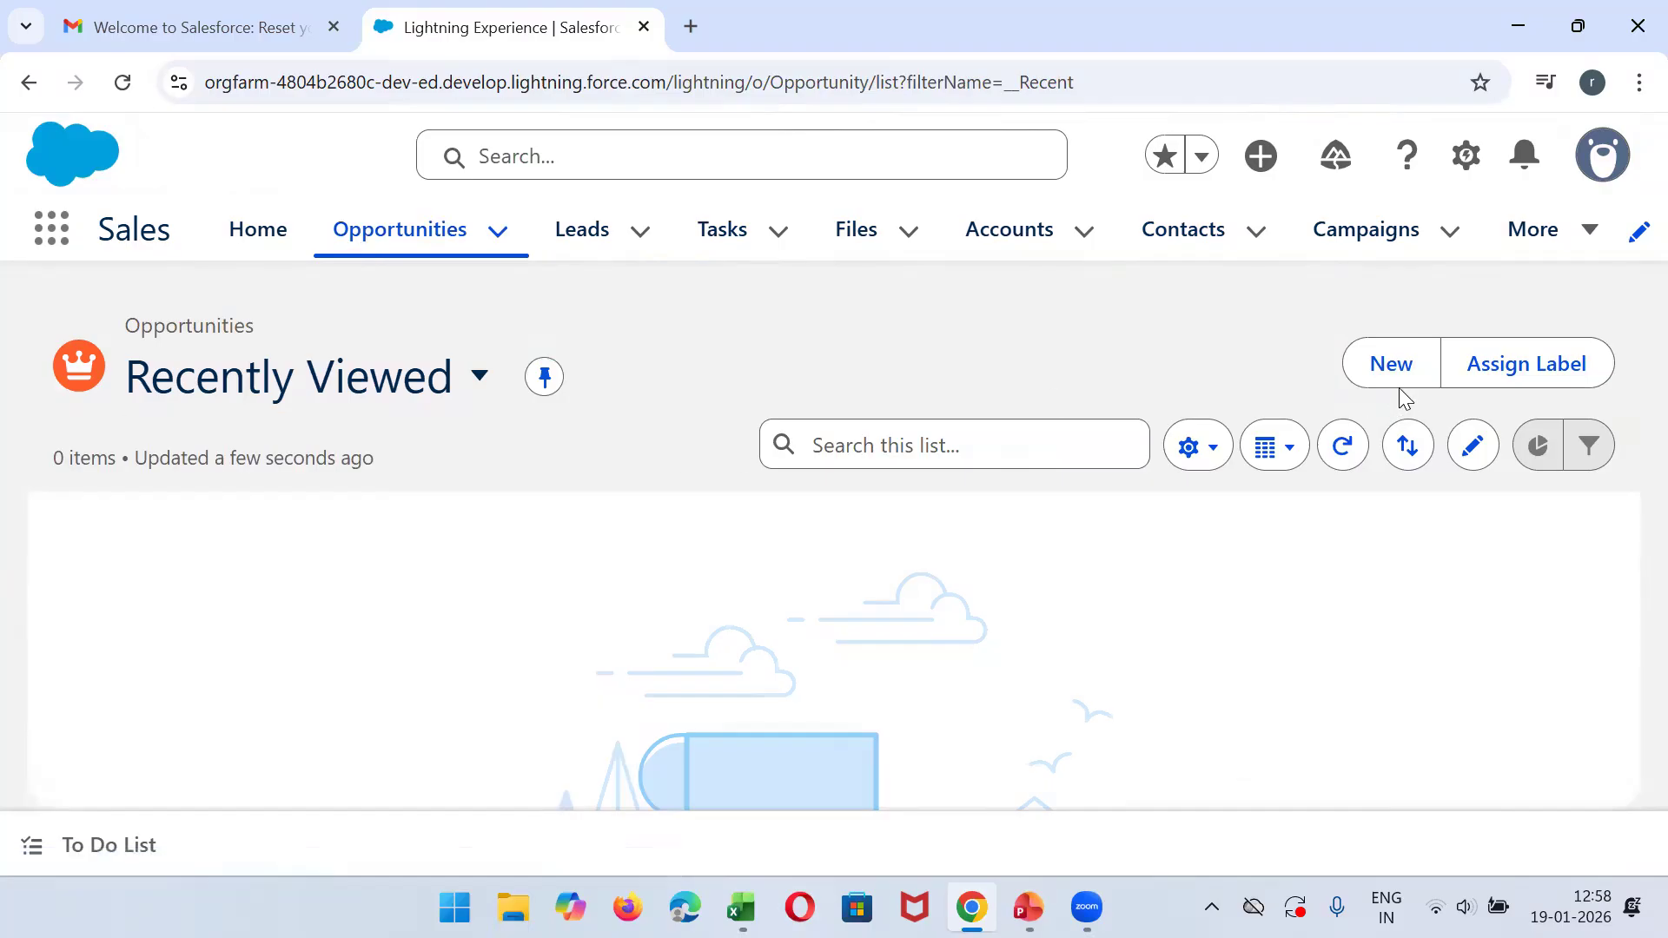
pyautogui.click(480, 378)
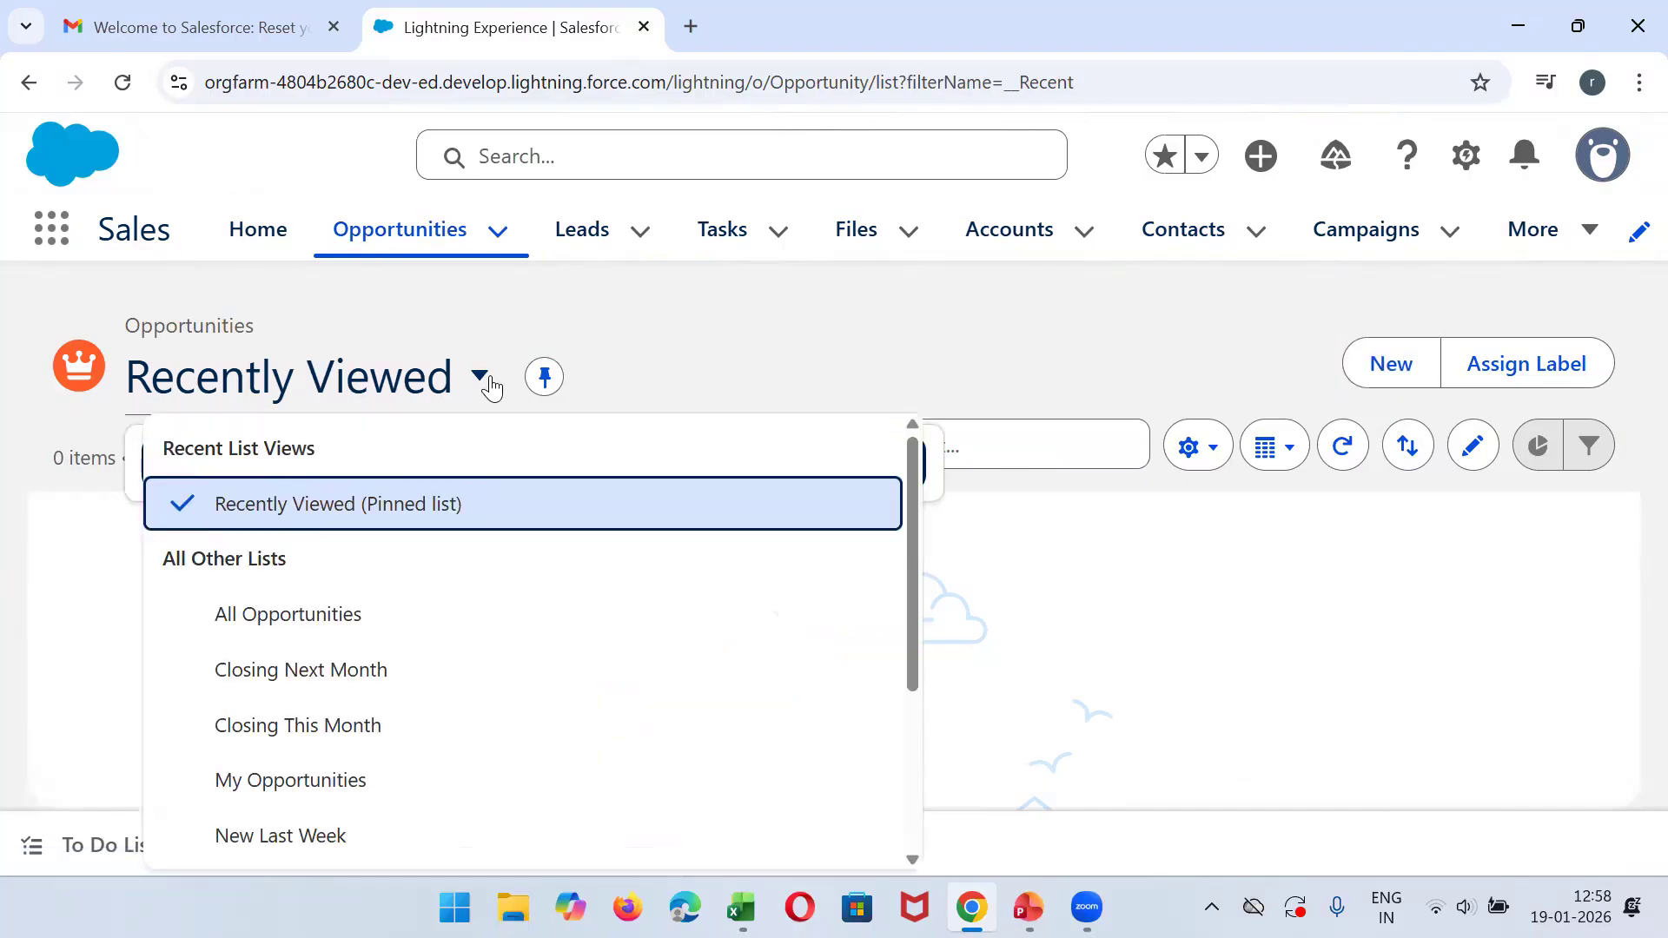
pyautogui.click(275, 612)
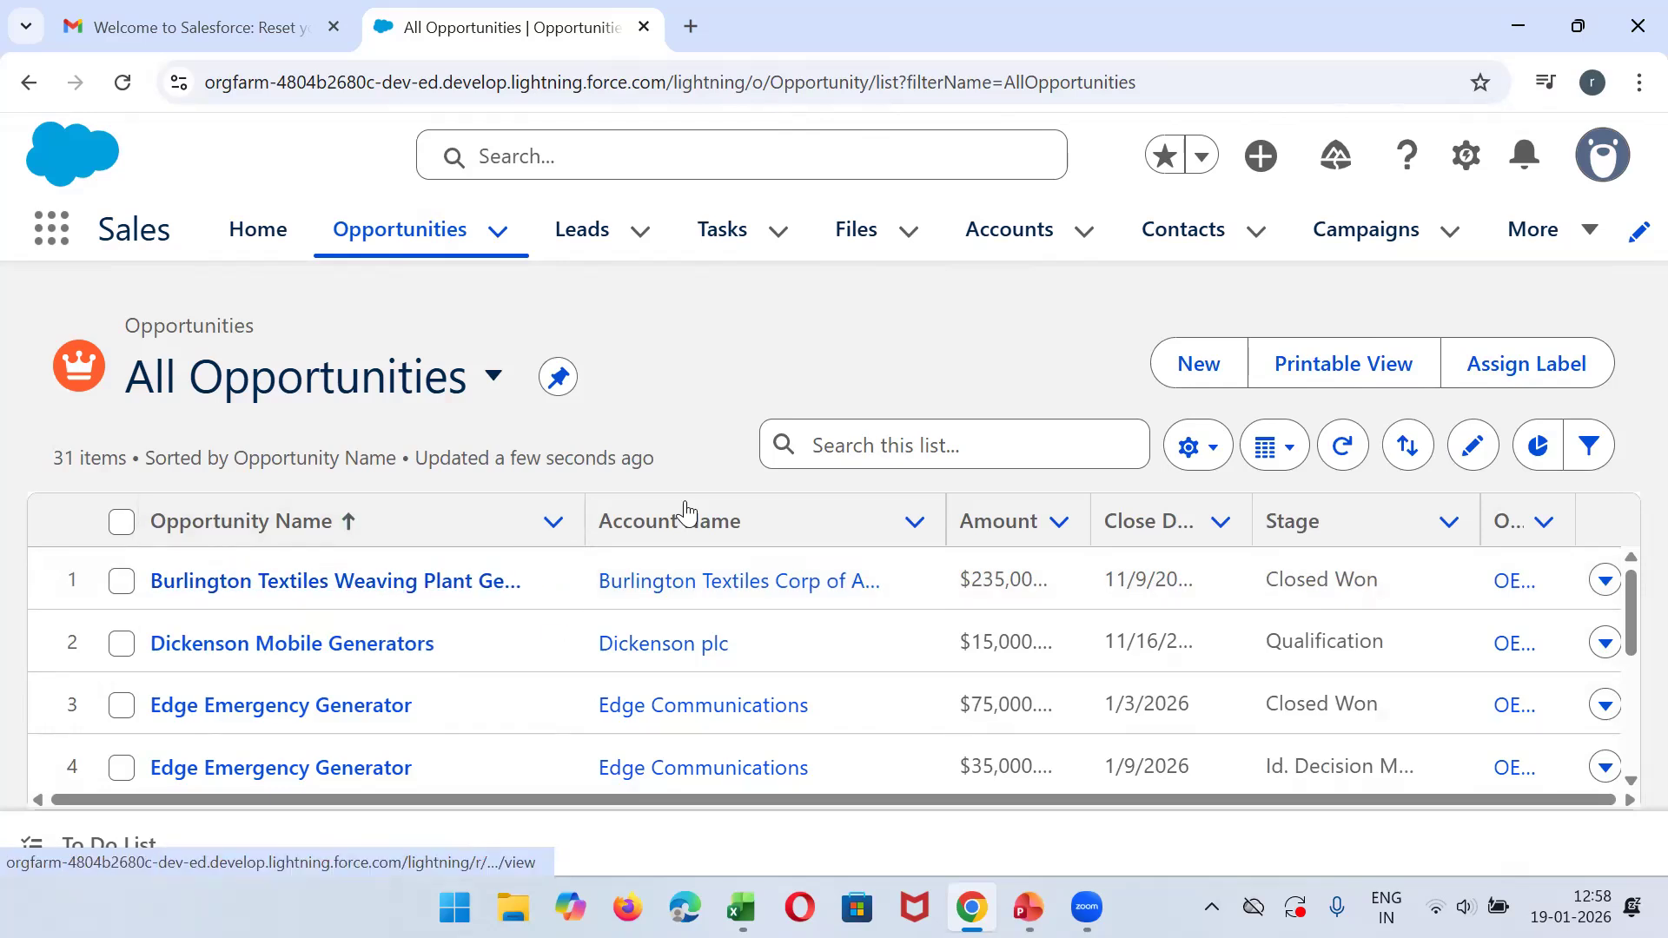
pyautogui.click(290, 528)
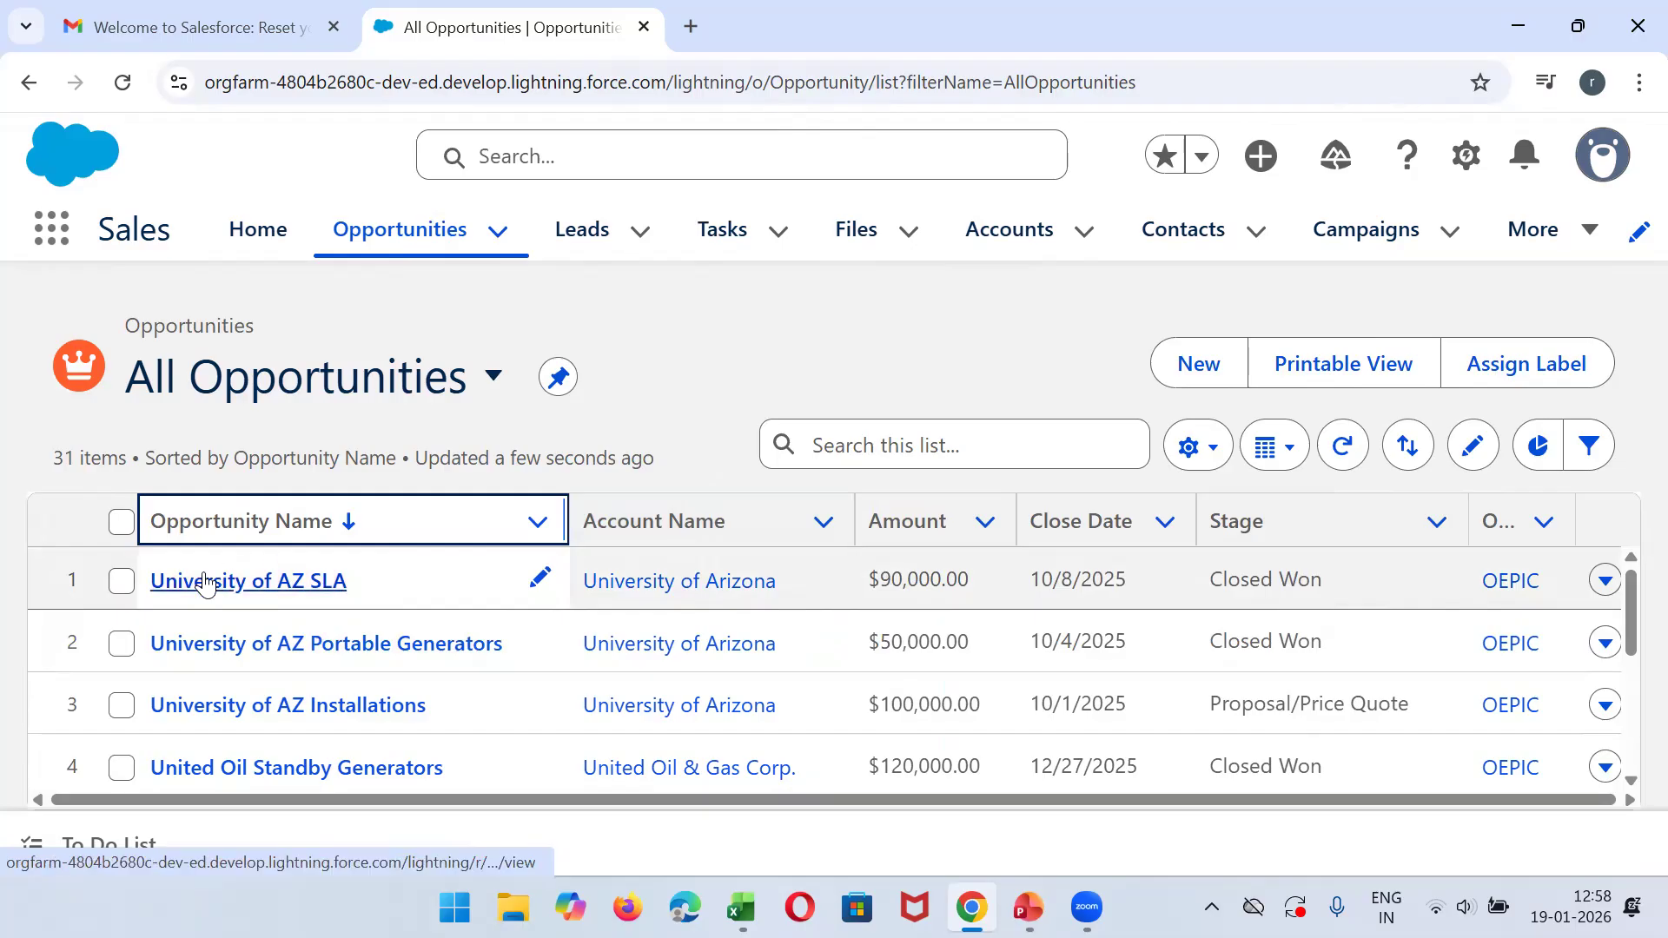
# - Open the University of AZ SLA opportunity record and look over its details and related lists
pyautogui.click(207, 581)
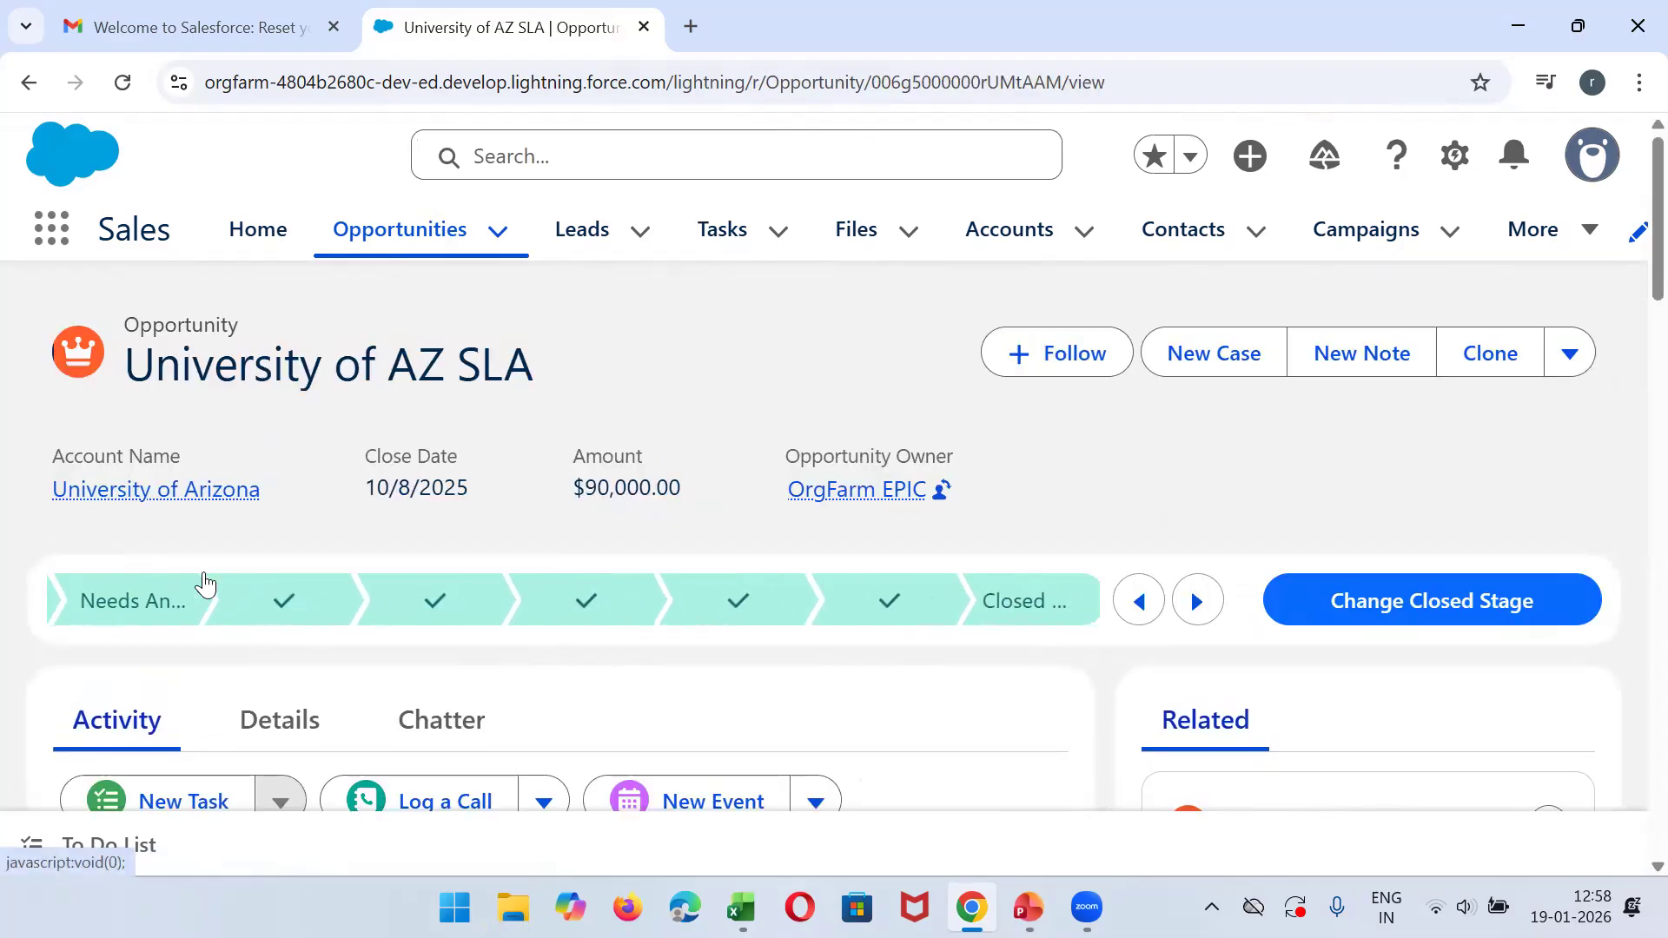
pyautogui.scroll(-5, 1631, 395)
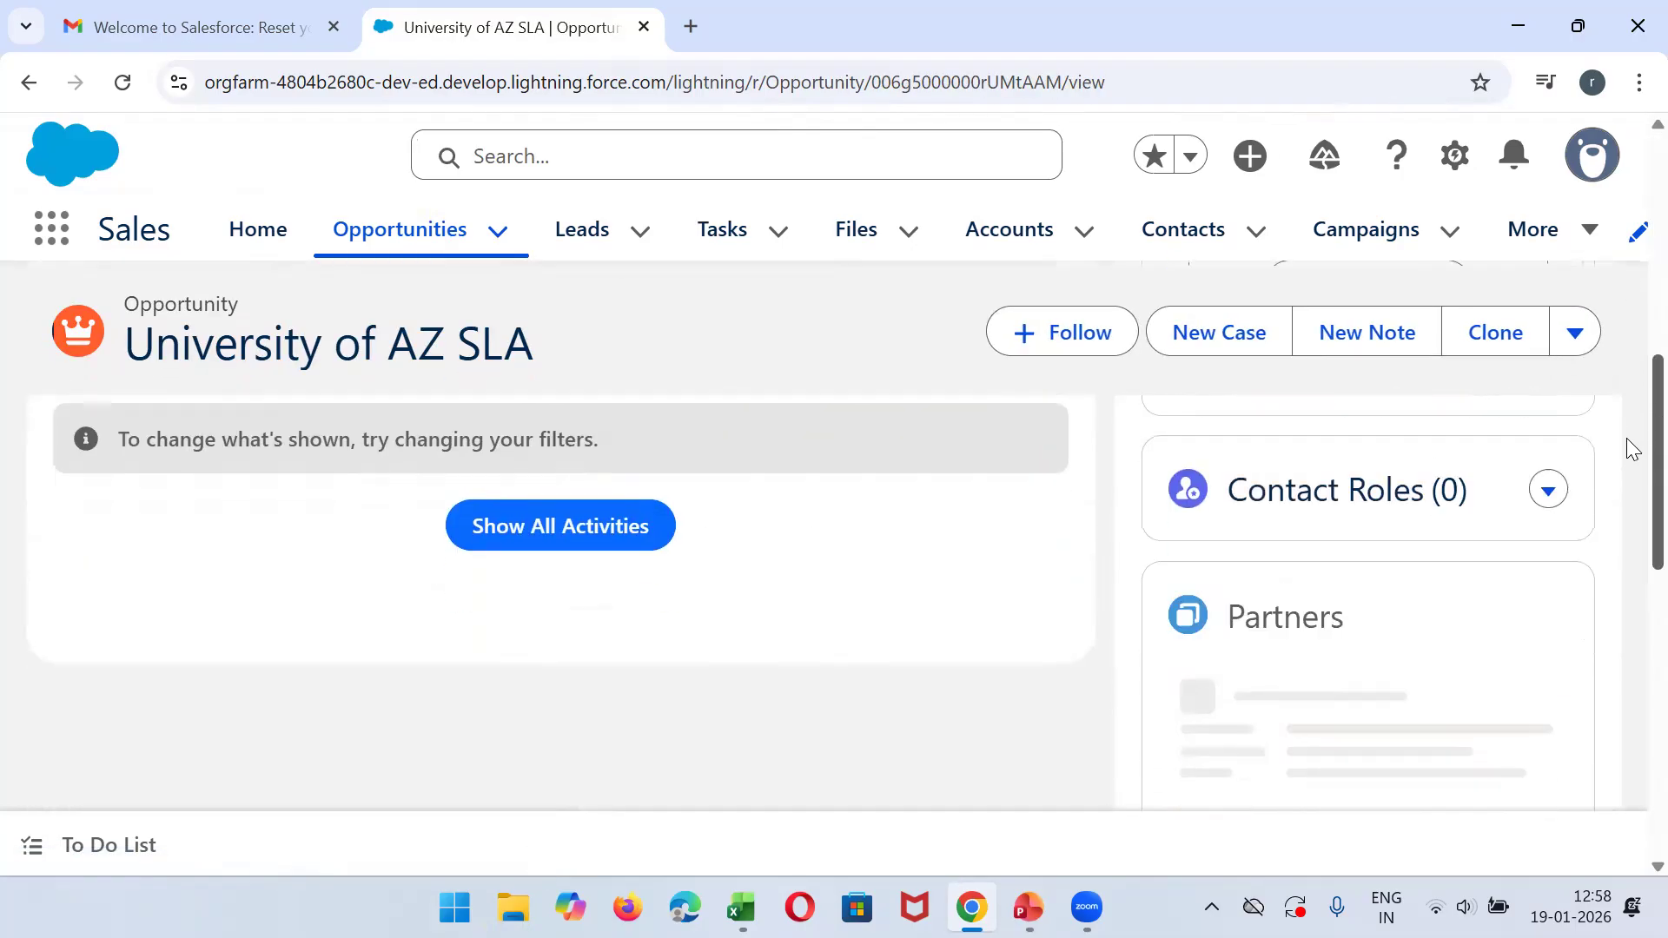
pyautogui.scroll(10, 1627, 603)
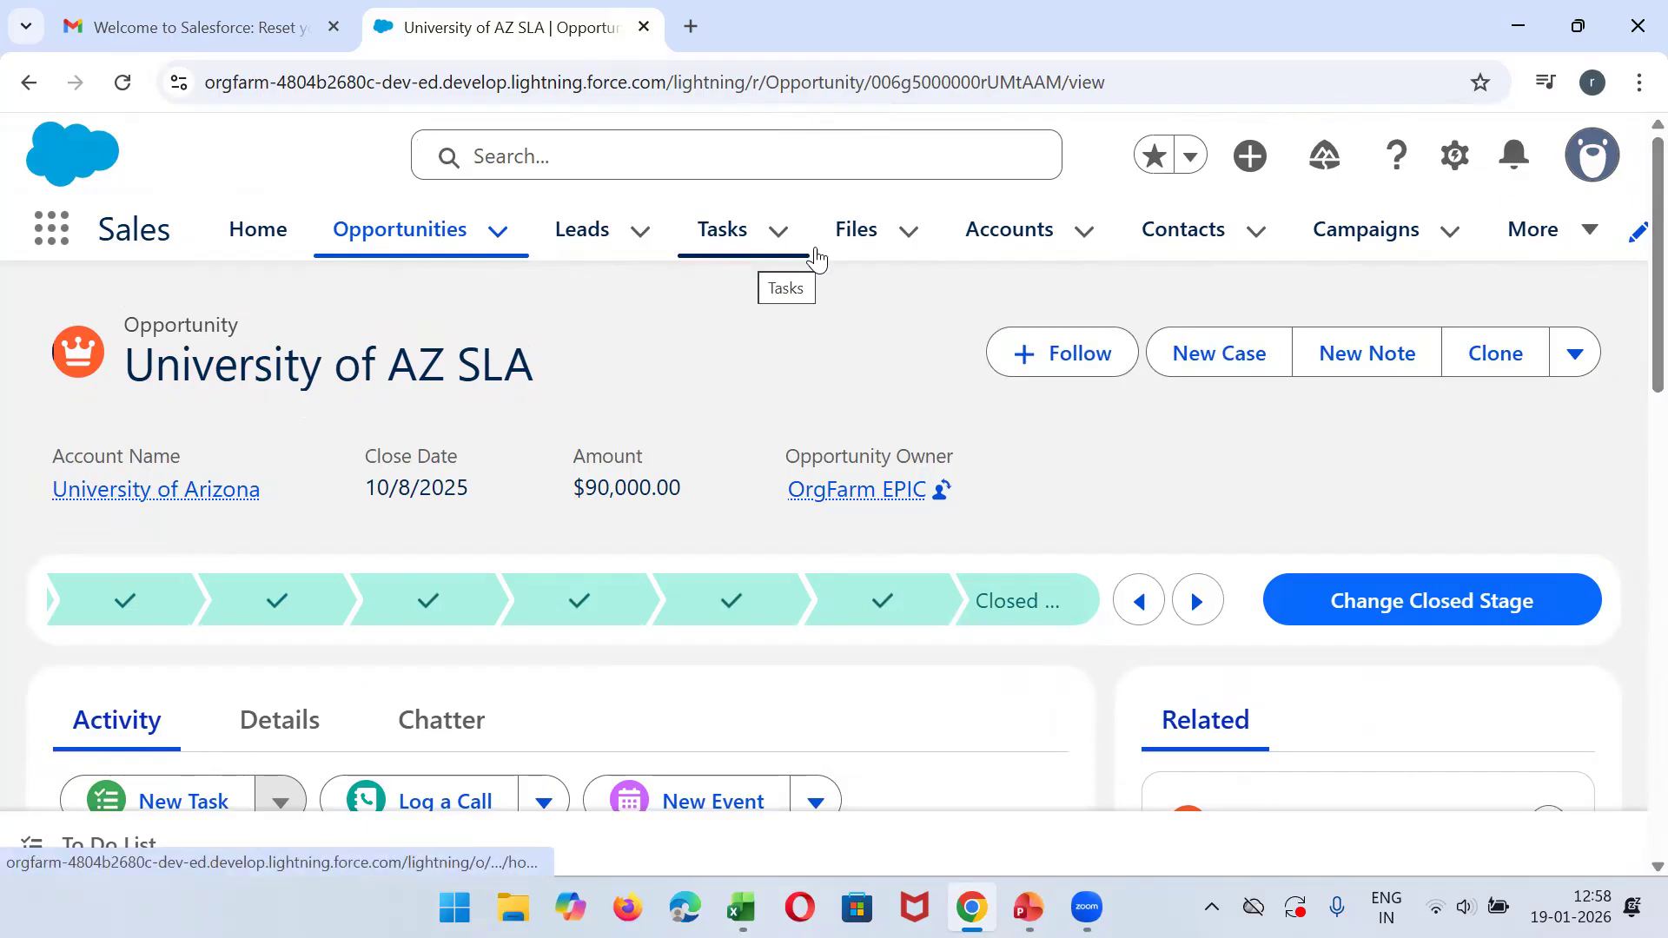
# - Open Setup for the current app, view the Object Manager, and return to Setup Home
pyautogui.click(1452, 160)
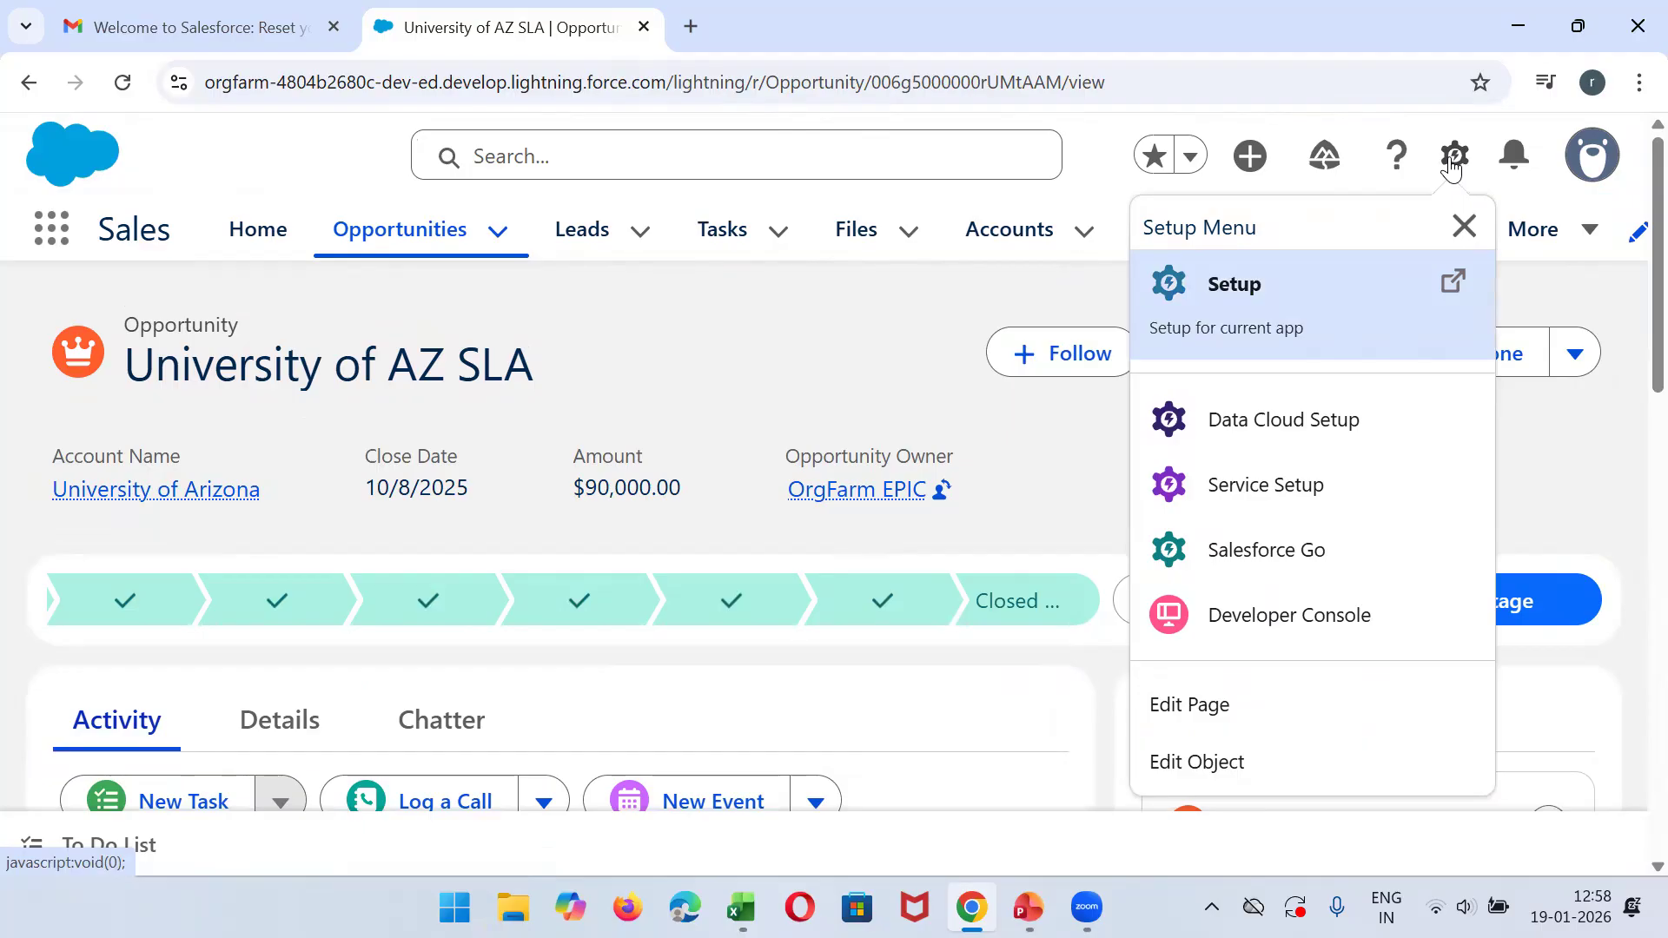
pyautogui.click(1227, 309)
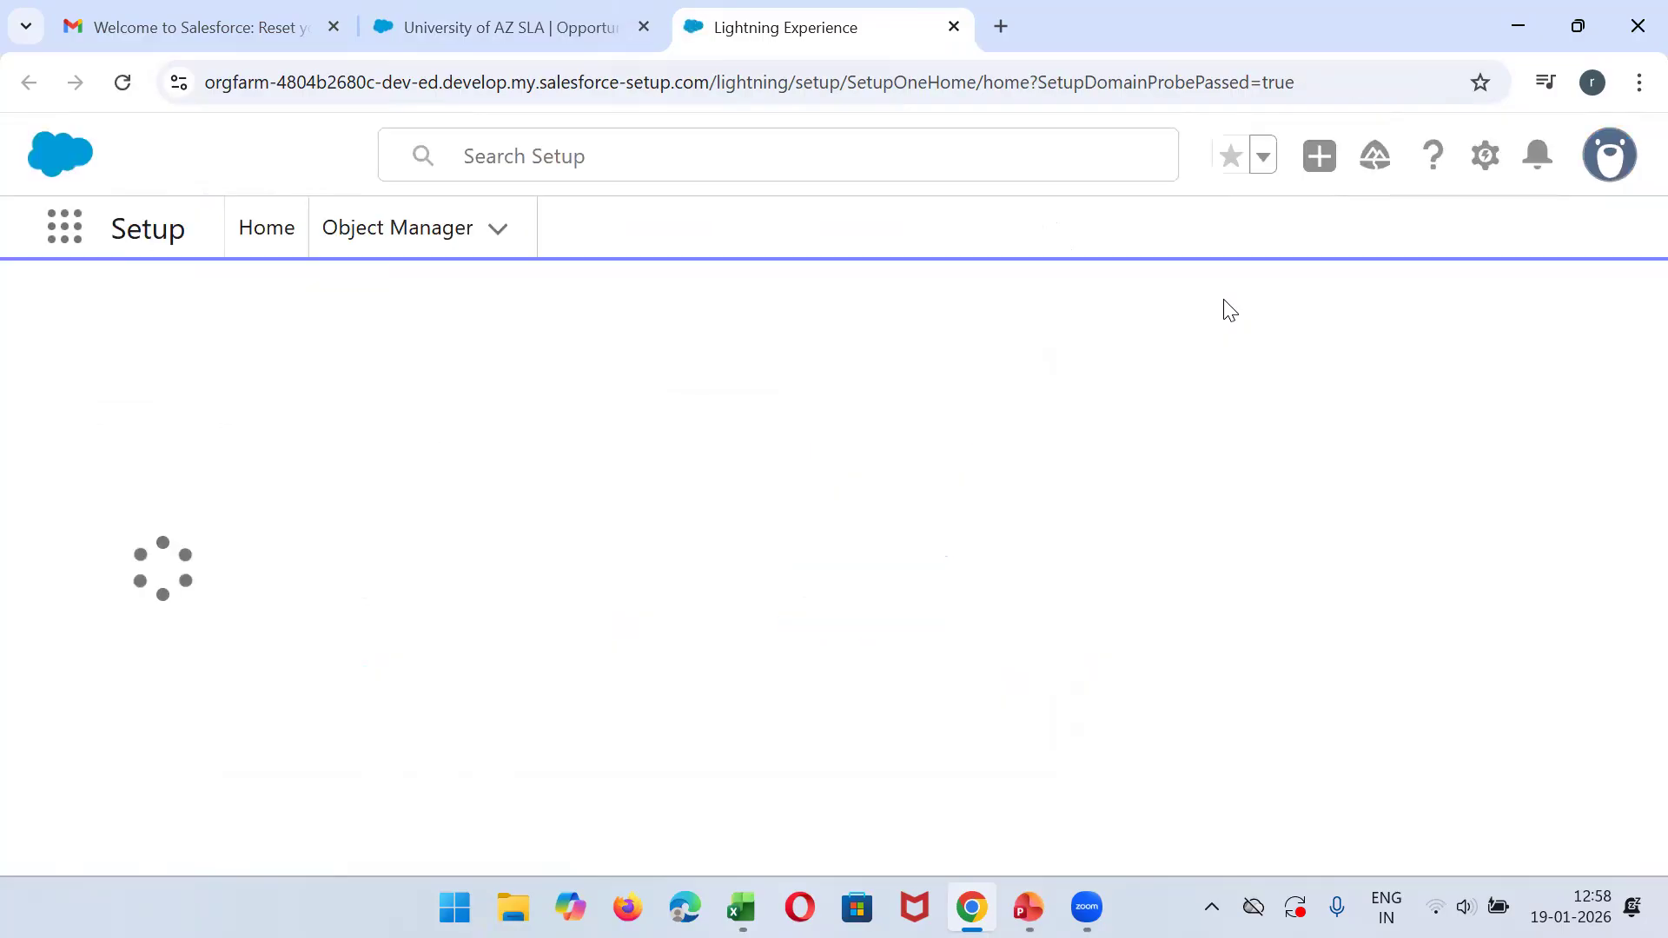
pyautogui.click(303, 224)
pyautogui.click(432, 241)
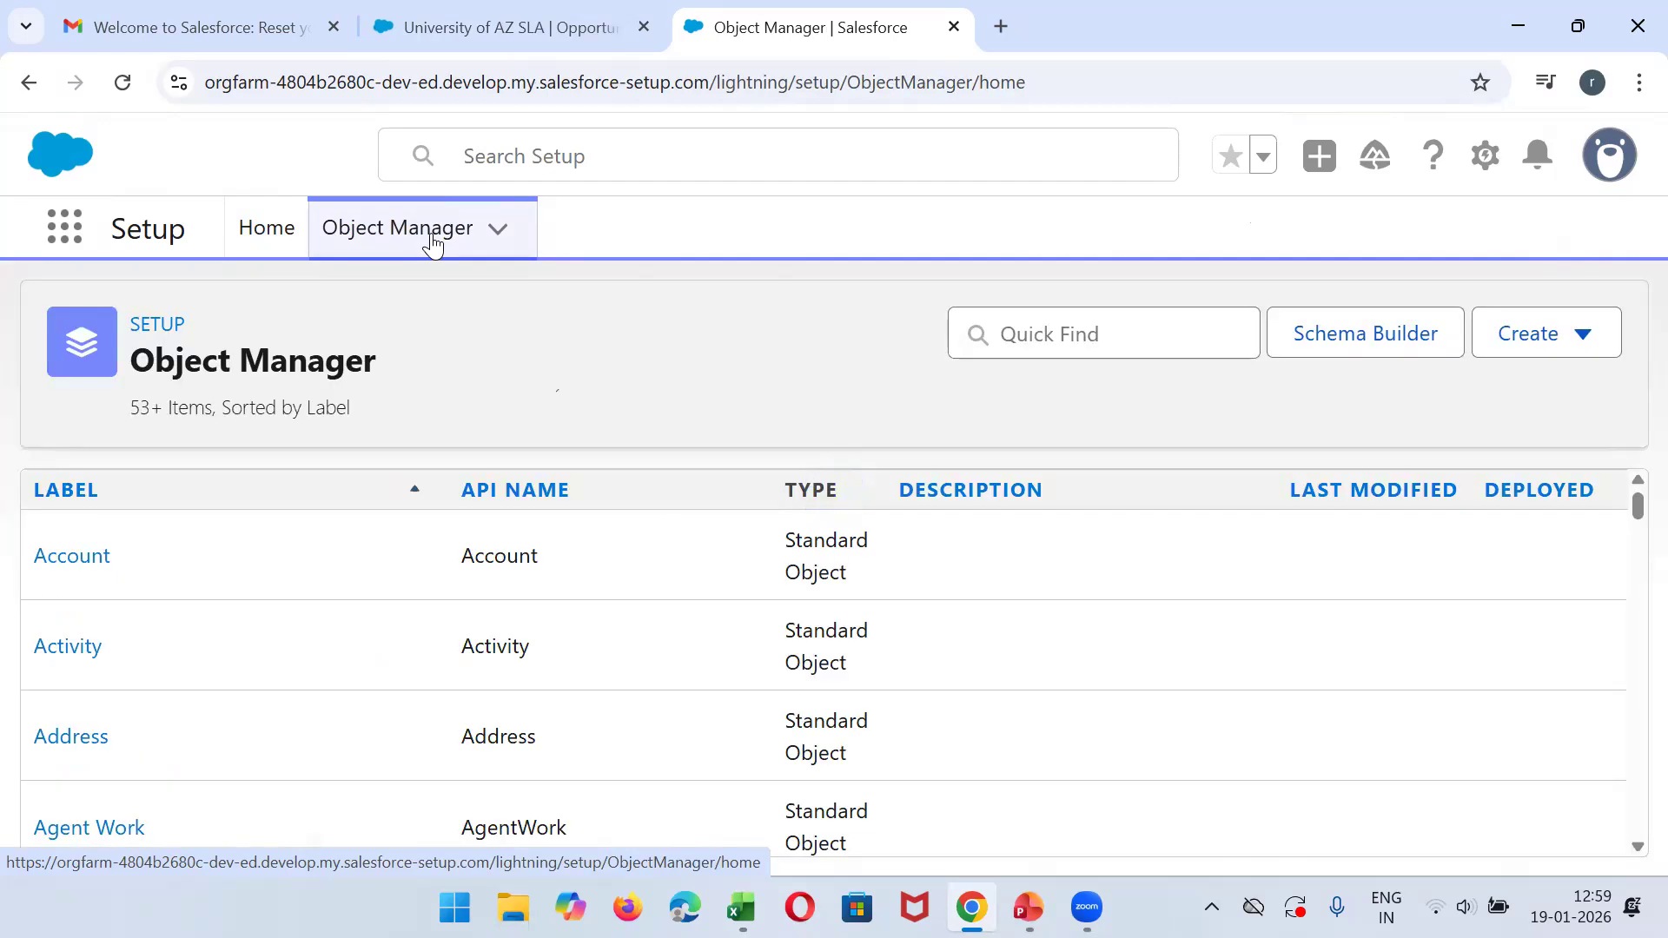
pyautogui.click(247, 235)
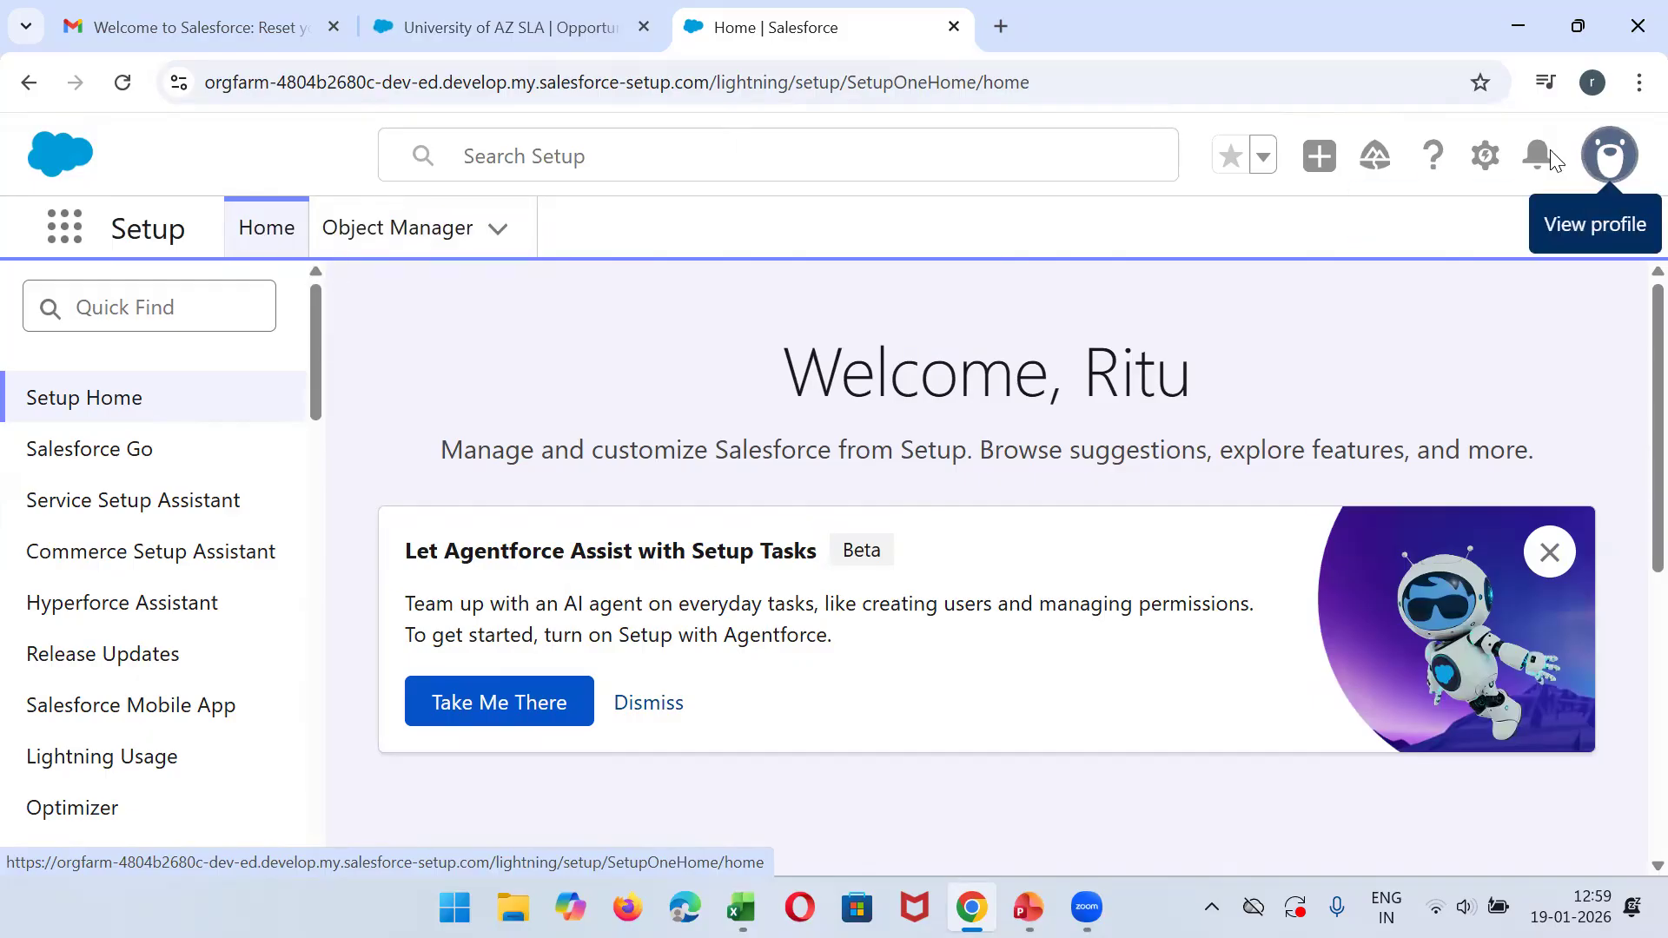
# - Open Setup once more in a separate browser tab and close the duplicate Setup tab
pyautogui.click(1485, 156)
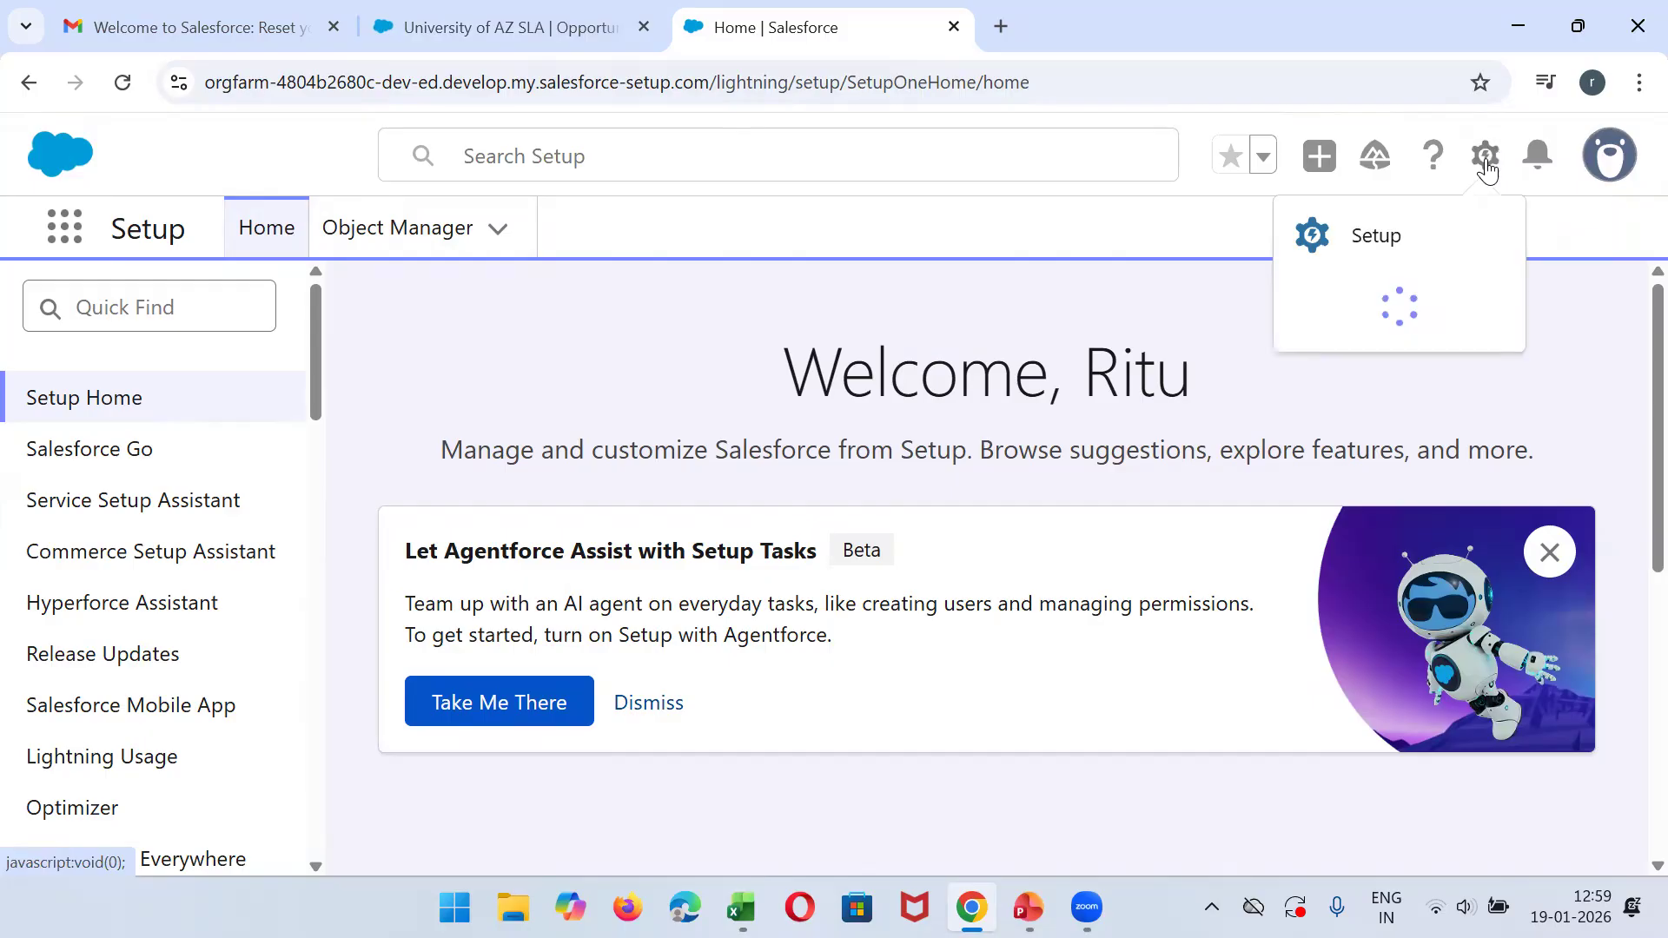
pyautogui.click(1380, 239)
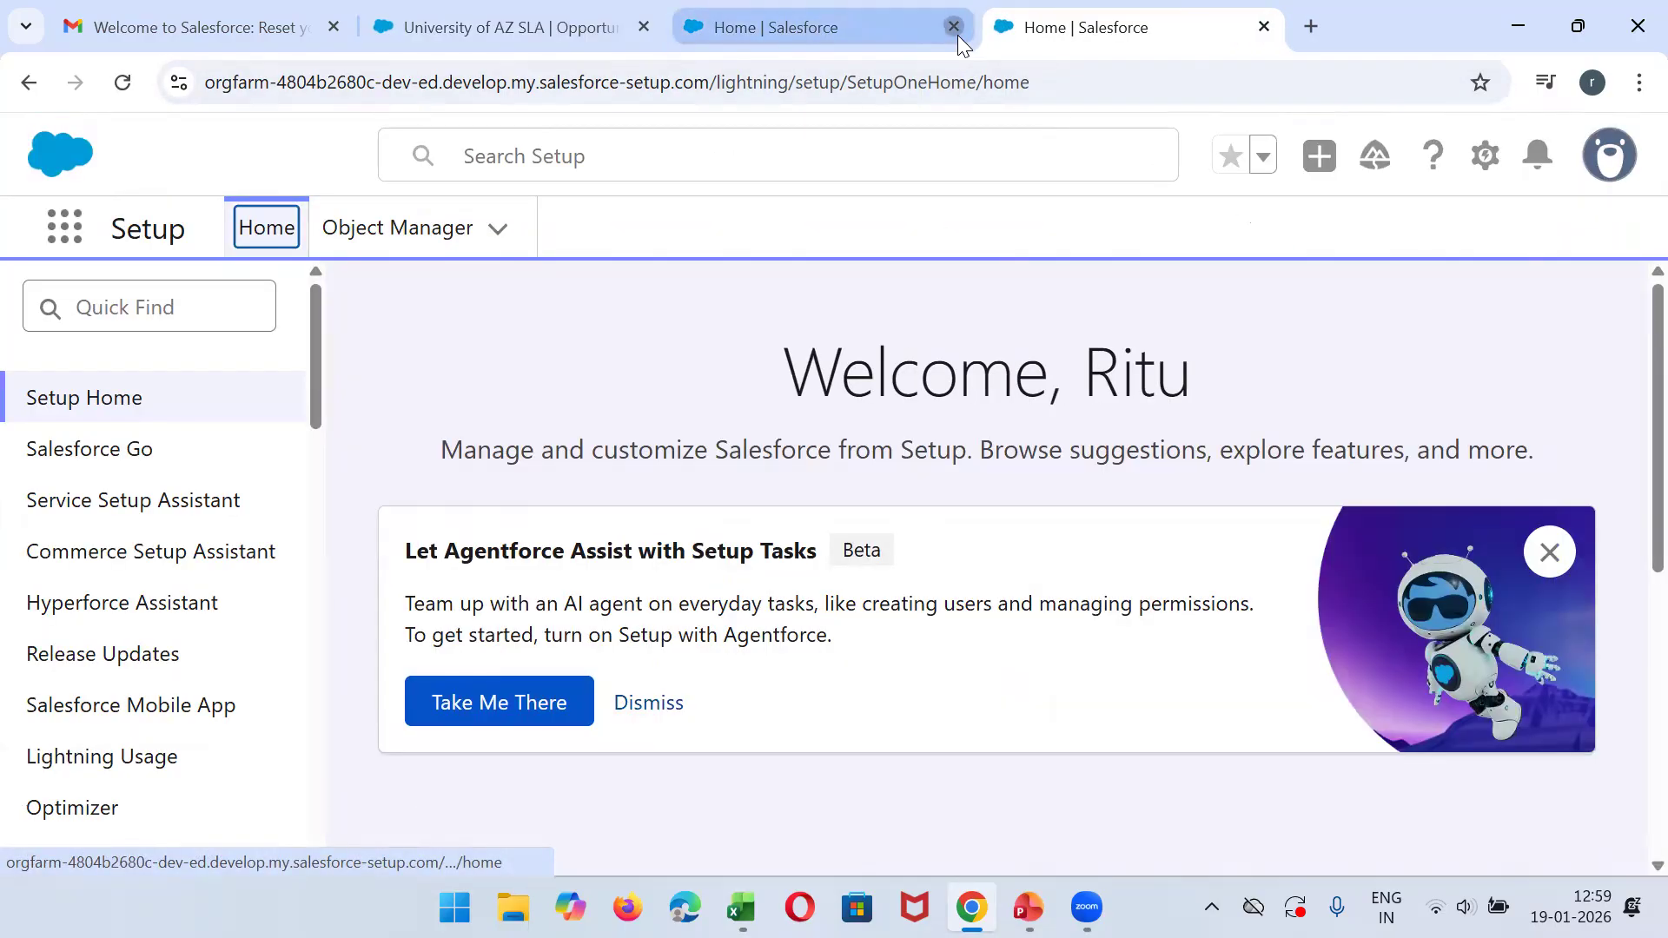
pyautogui.click(954, 29)
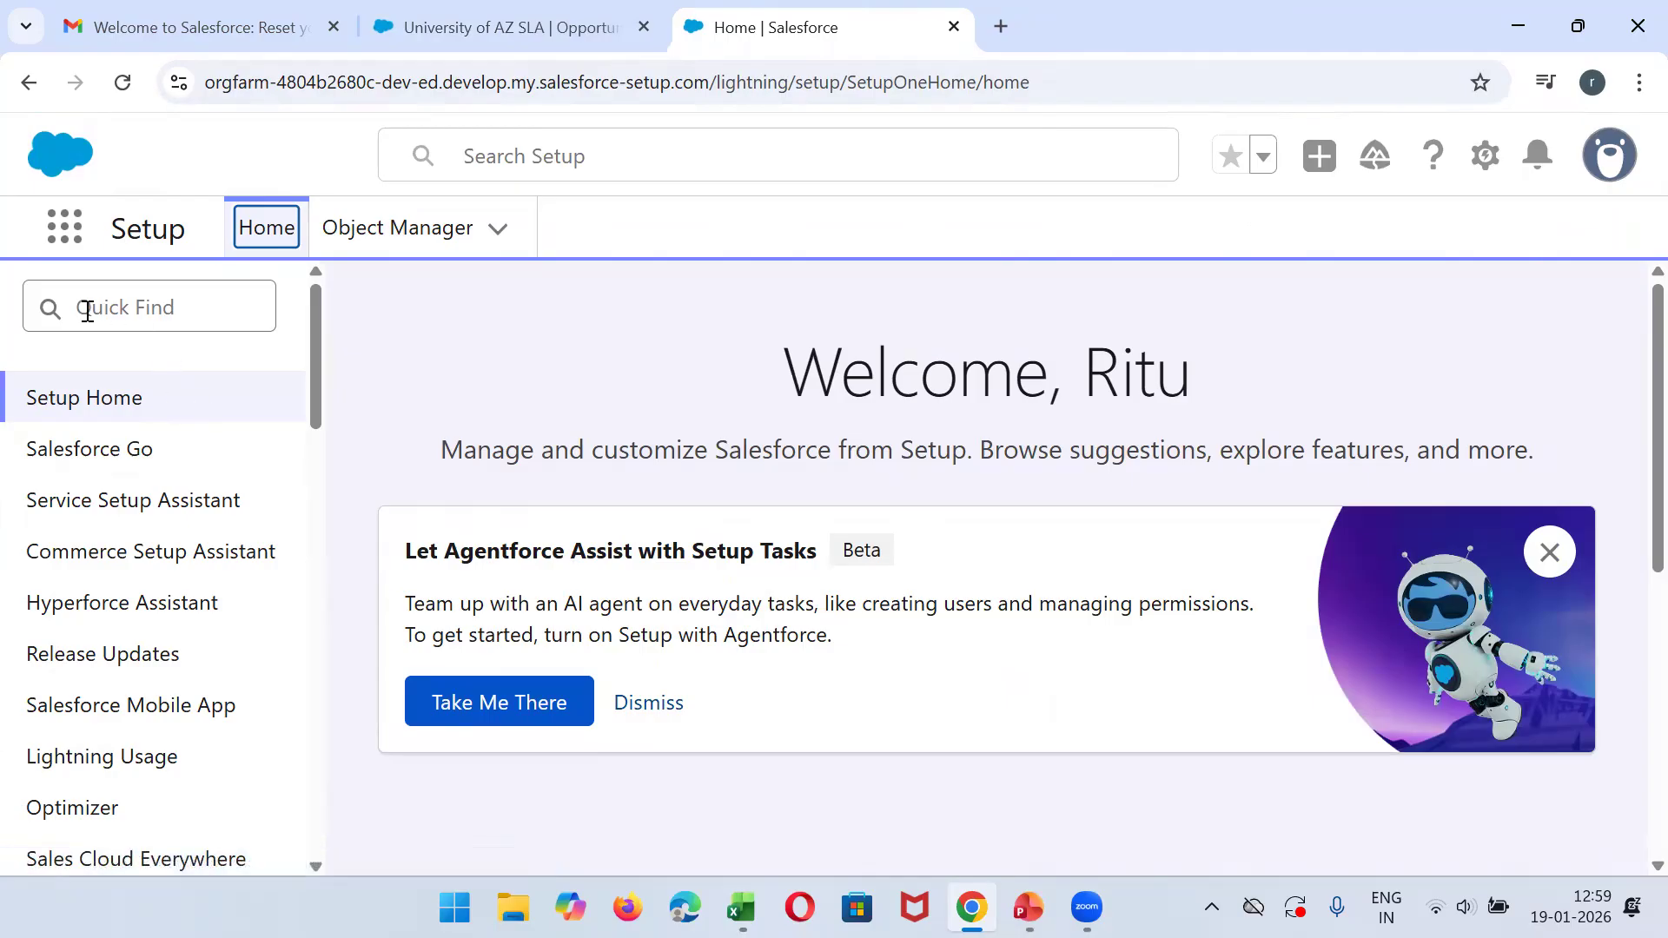
# - Search the Setup pages for "app", dismiss the My Service Journey pop-up, and open App Manager
pyautogui.click(147, 310)
pyautogui.write('app')
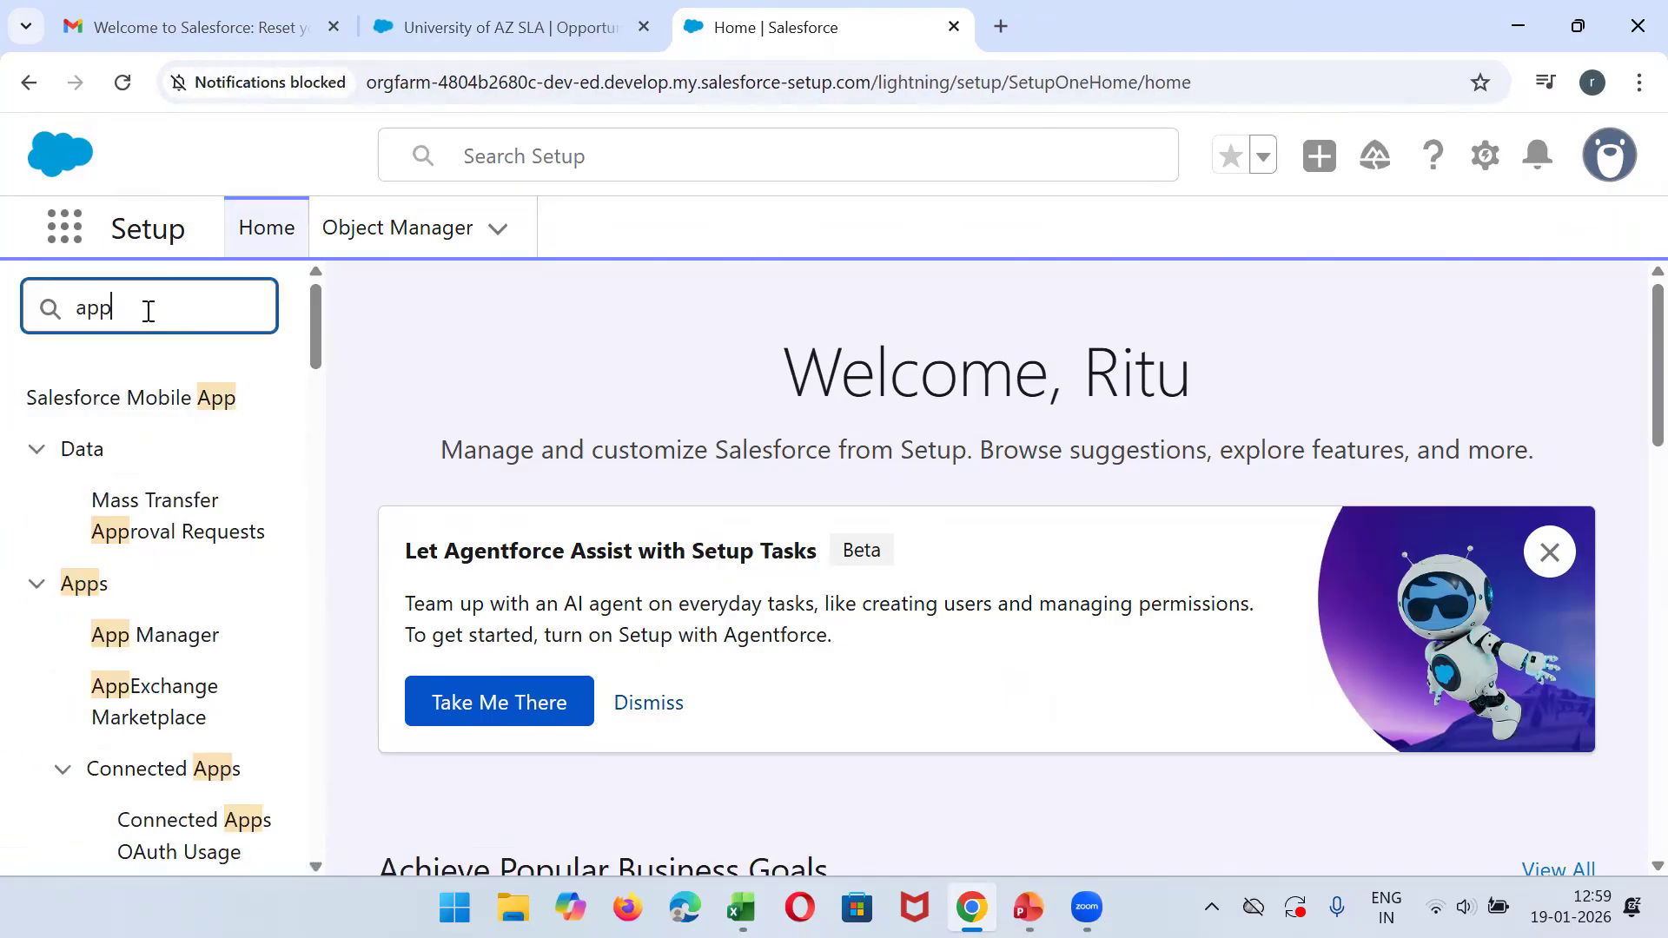
pyautogui.moveTo(310, 337)
pyautogui.mouseDown()
pyautogui.moveTo(314, 379)
pyautogui.moveTo(314, 351)
pyautogui.mouseUp()
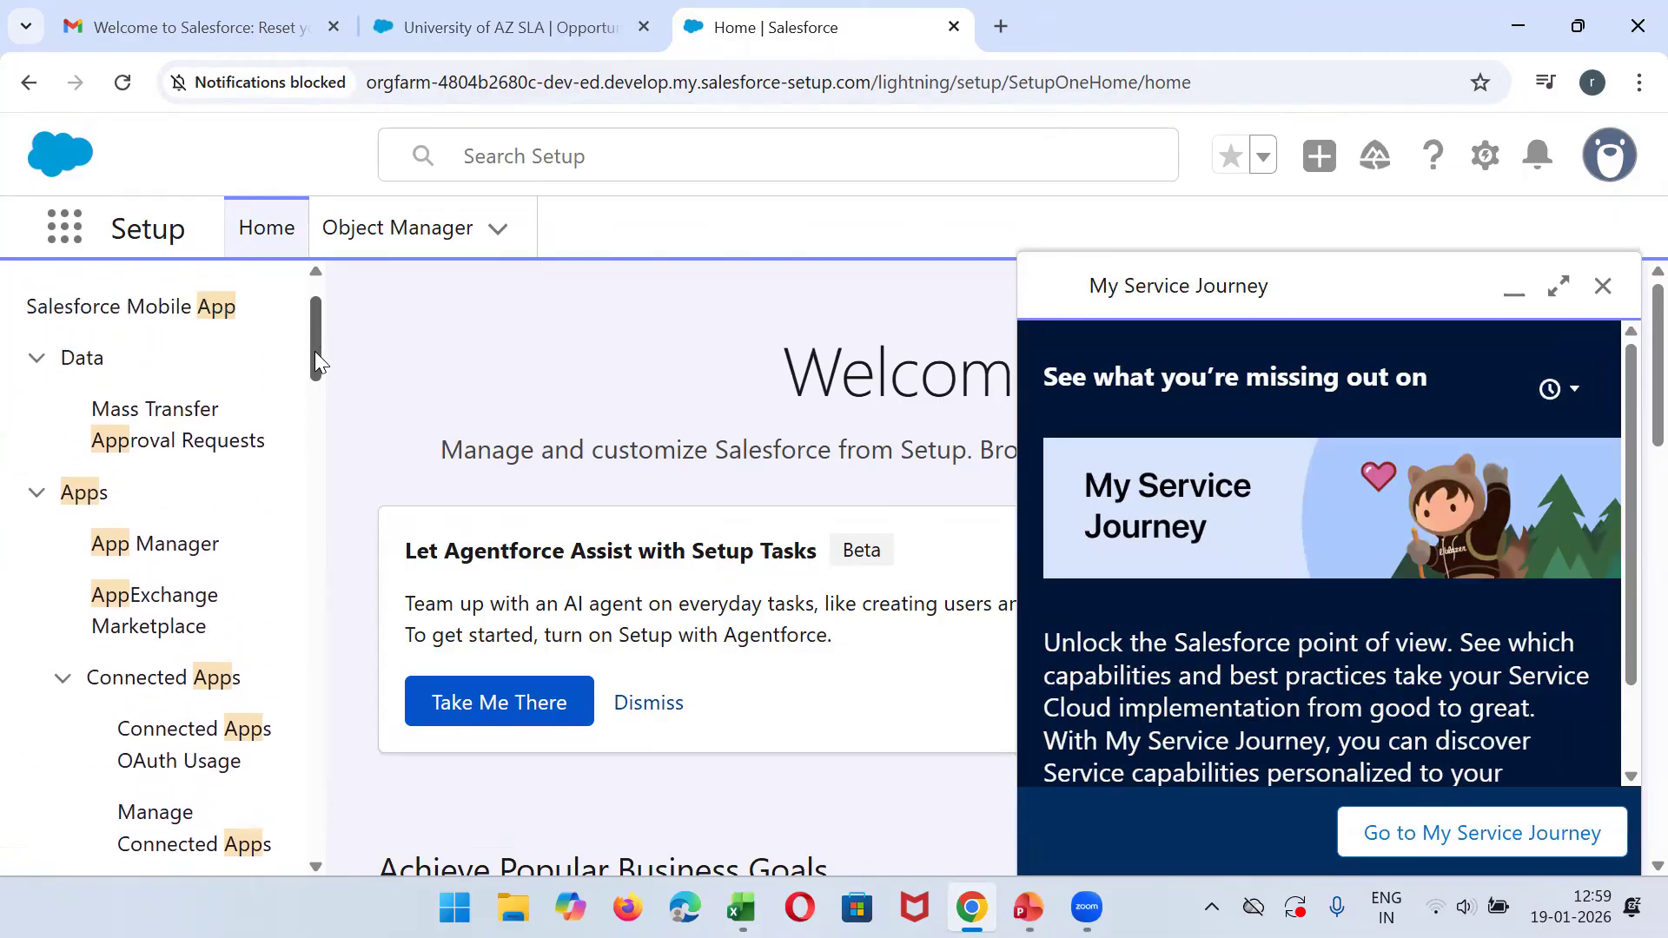
pyautogui.click(1603, 286)
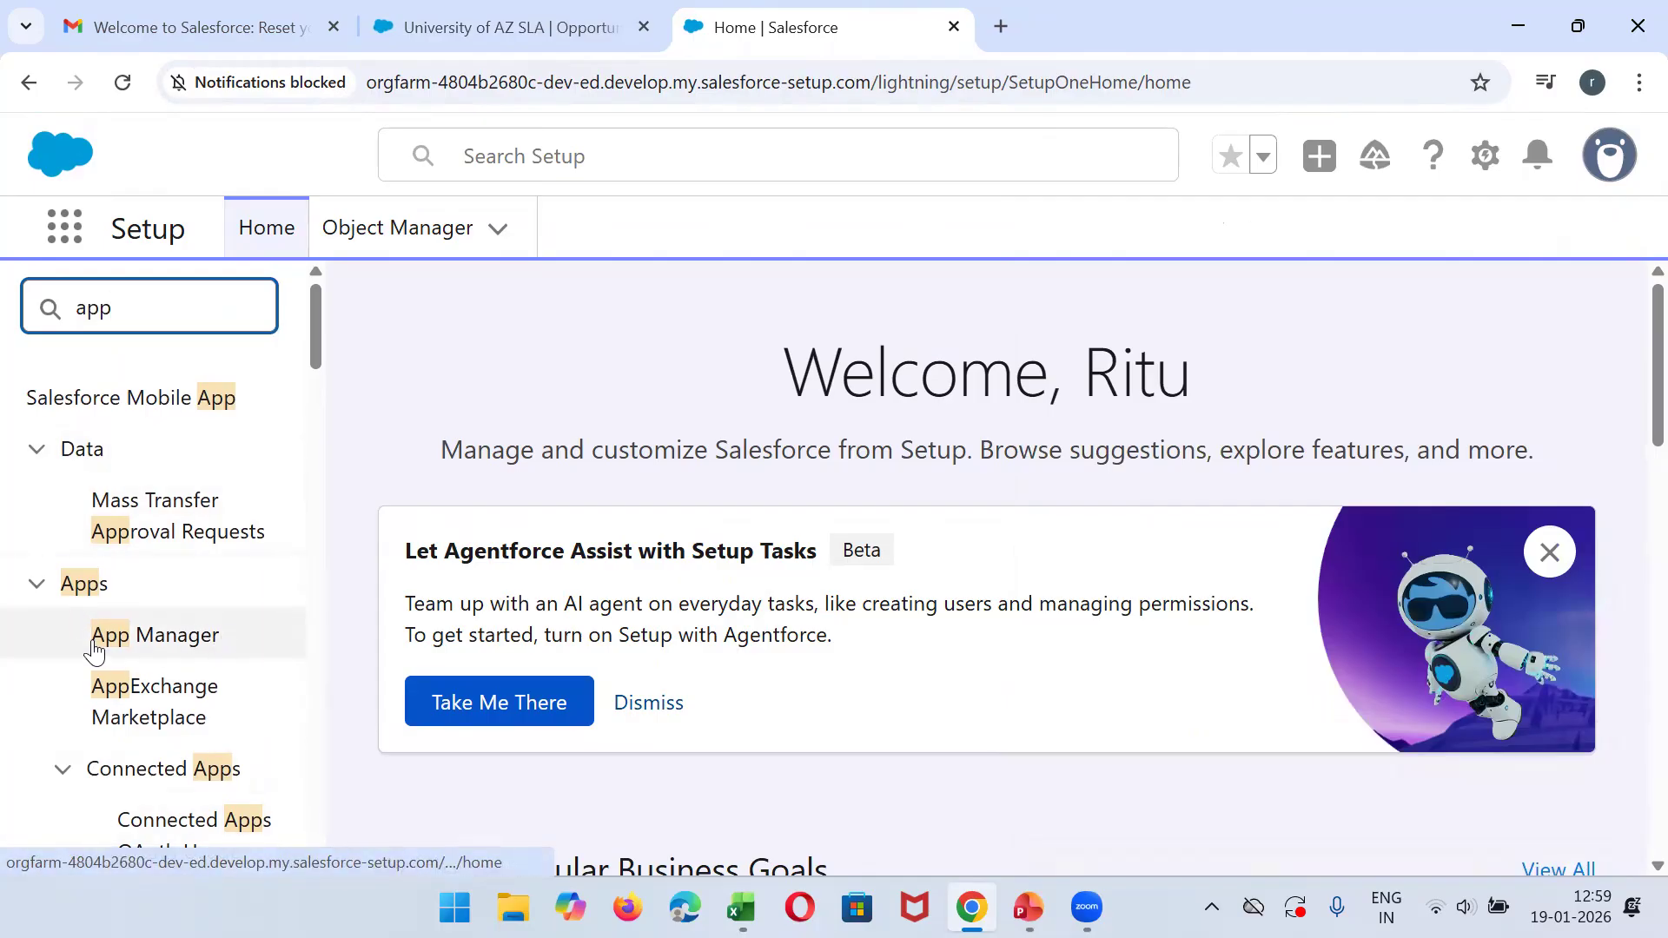
pyautogui.click(174, 644)
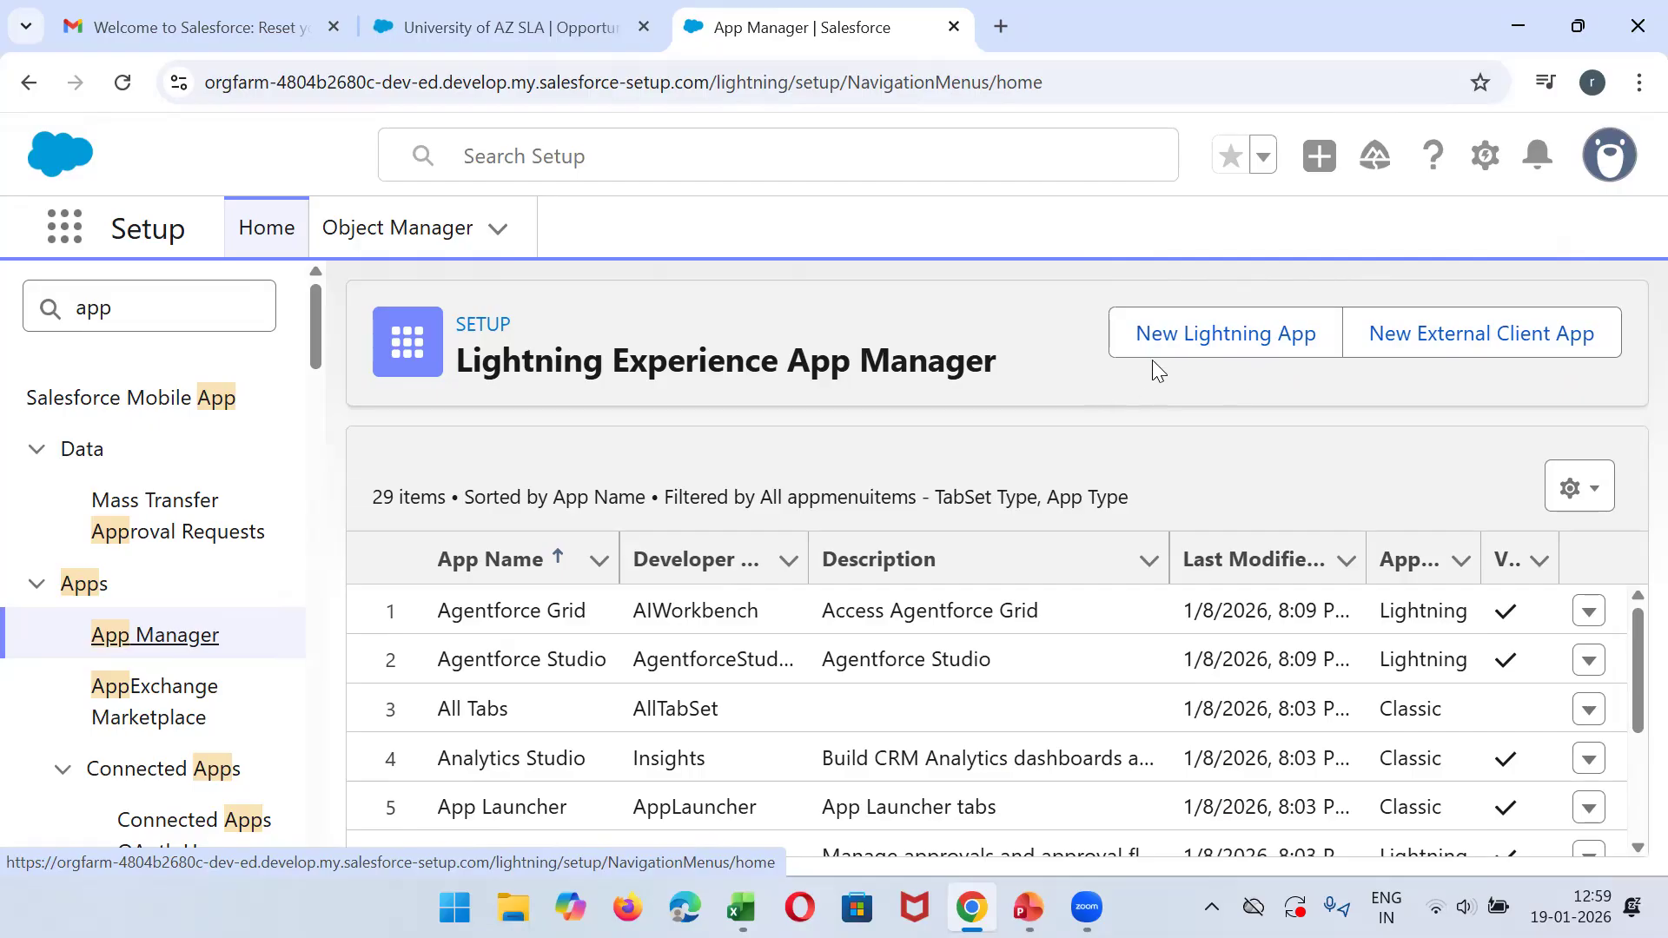
# - Start a new Lightning app and name it "ABC Engineering College IT APP"
pyautogui.click(1190, 348)
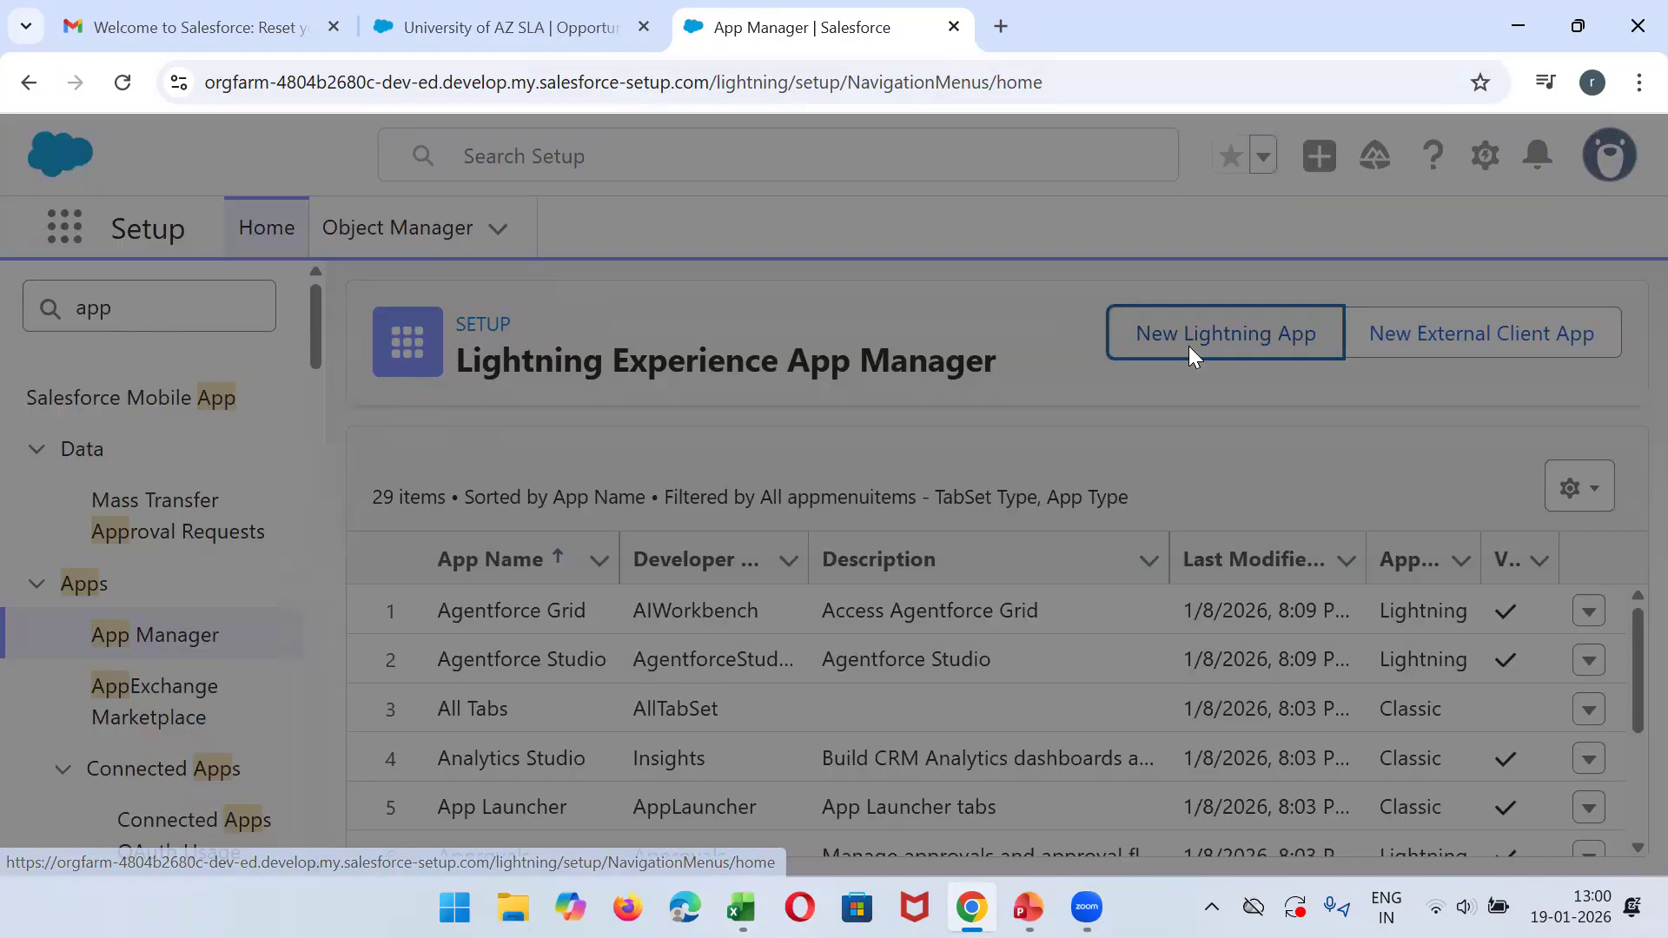
pyautogui.click(492, 620)
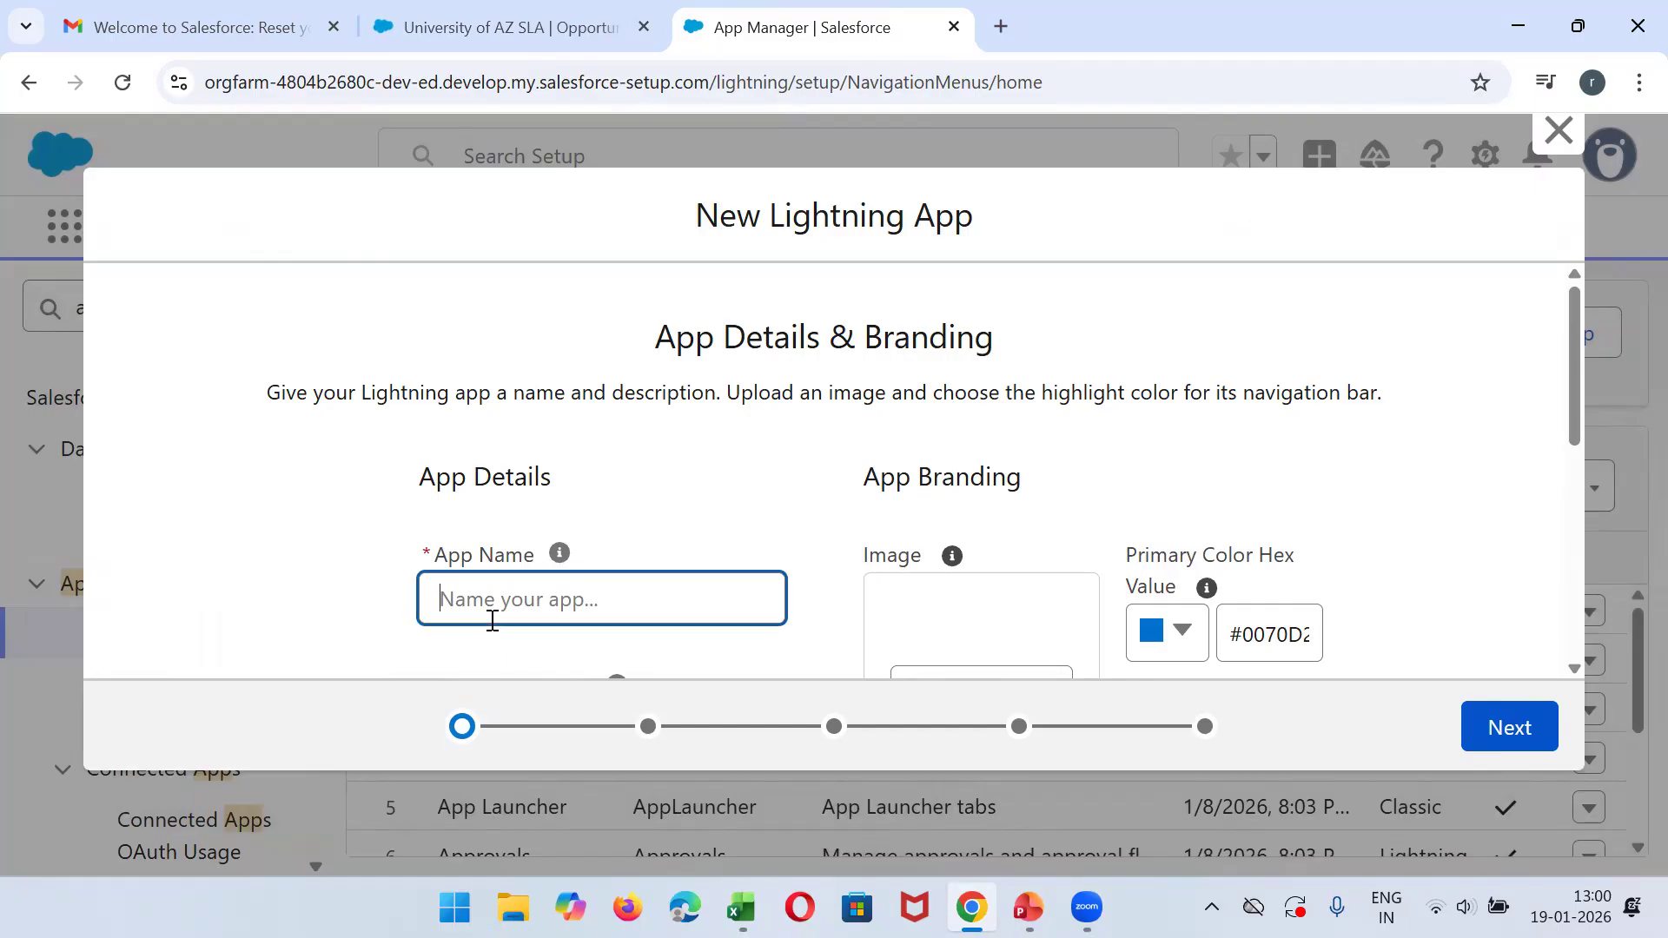
pyautogui.write('ABC En')
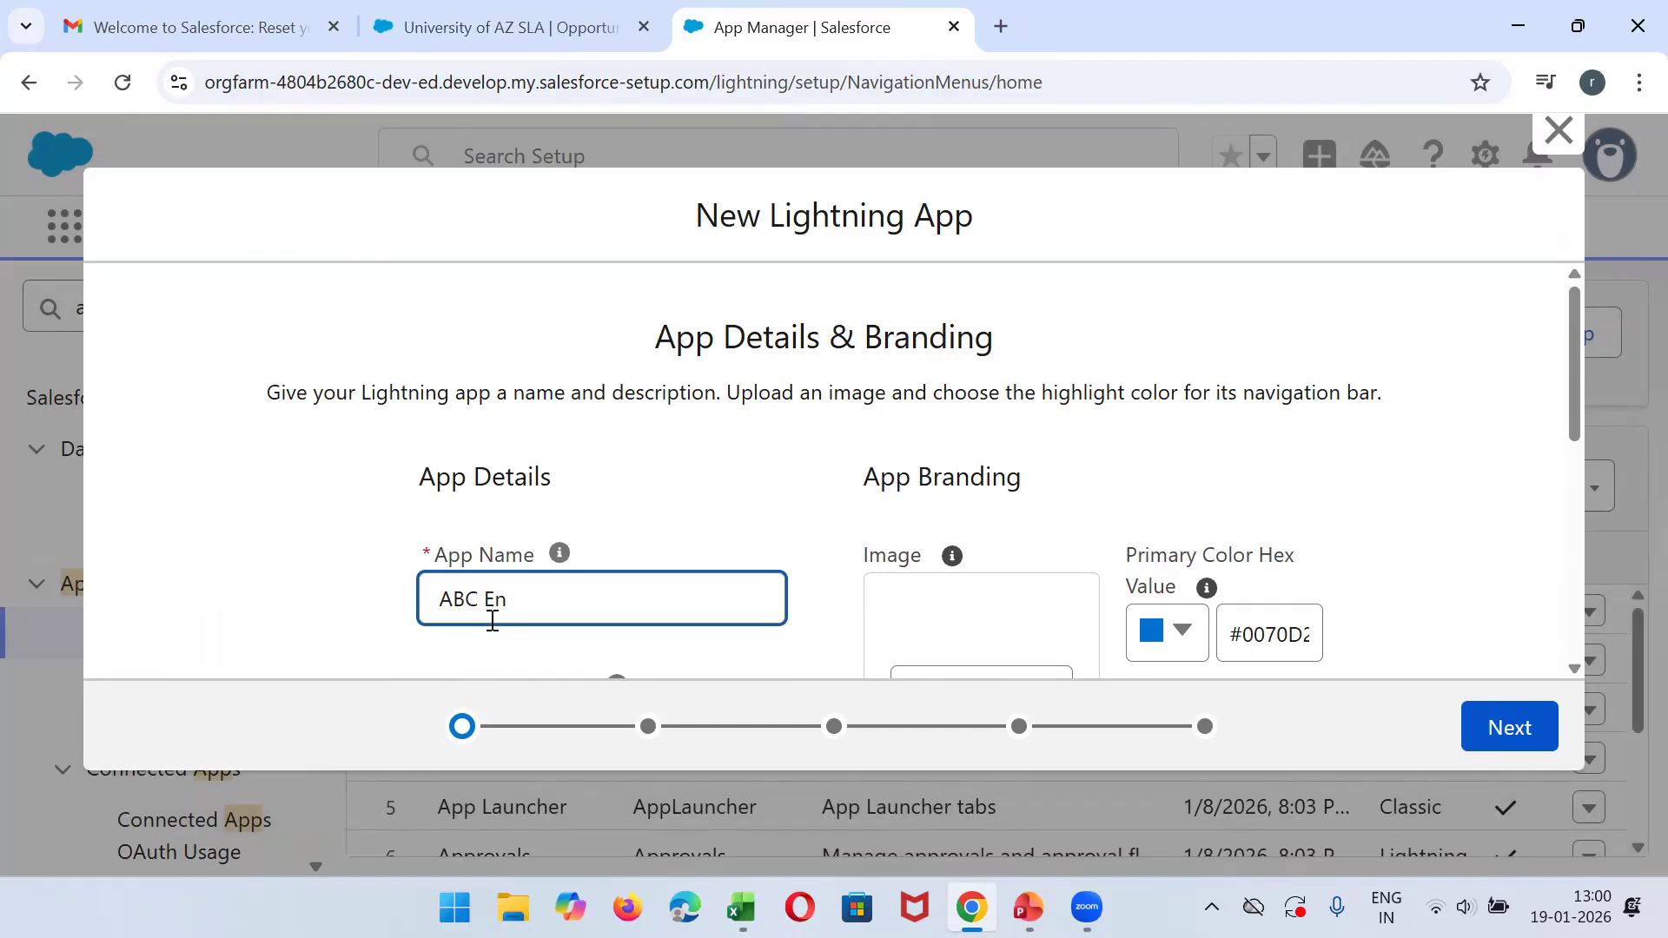
pyautogui.write('gineering COllege')
pyautogui.press('BackSpace')
pyautogui.press('BackSpace')
pyautogui.press('BackSpace')
pyautogui.press('BackSpace')
pyautogui.write('ollge')
pyautogui.press('BackSpace')
pyautogui.press('BackSpace')
pyautogui.write('ege IT')
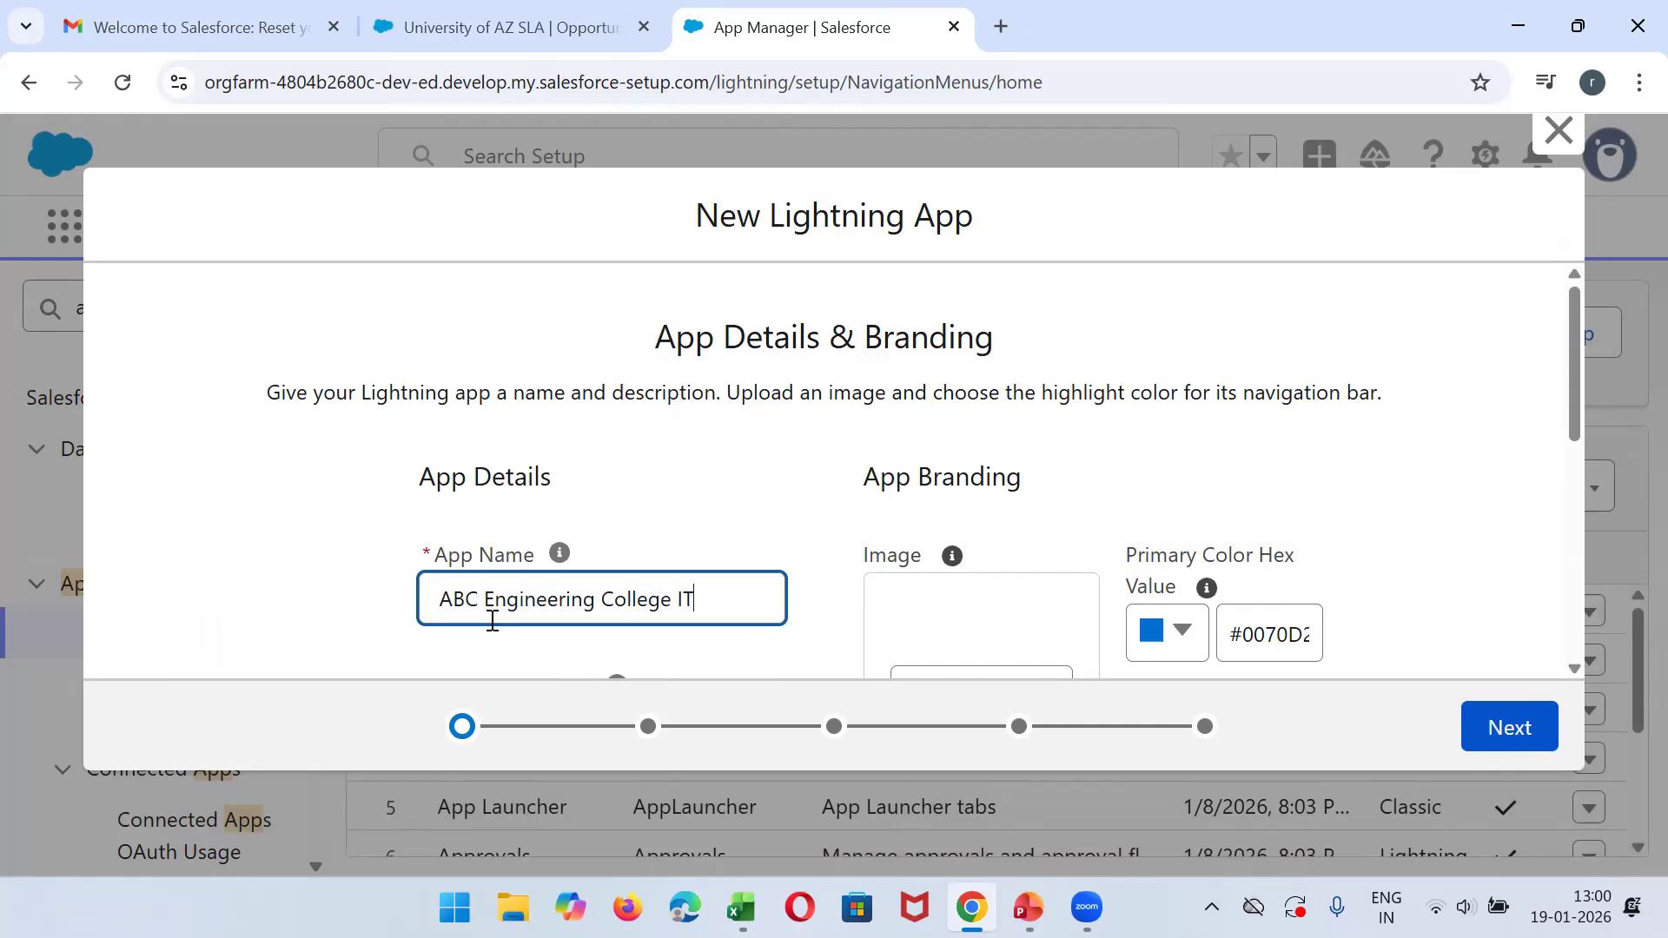
pyautogui.write(' APP')
# - Upload the Day1thumbnil picture as the app's branding image and check the primary color choices without changing the color
pyautogui.moveTo(1577, 382); pyautogui.dragTo(1442, 484)
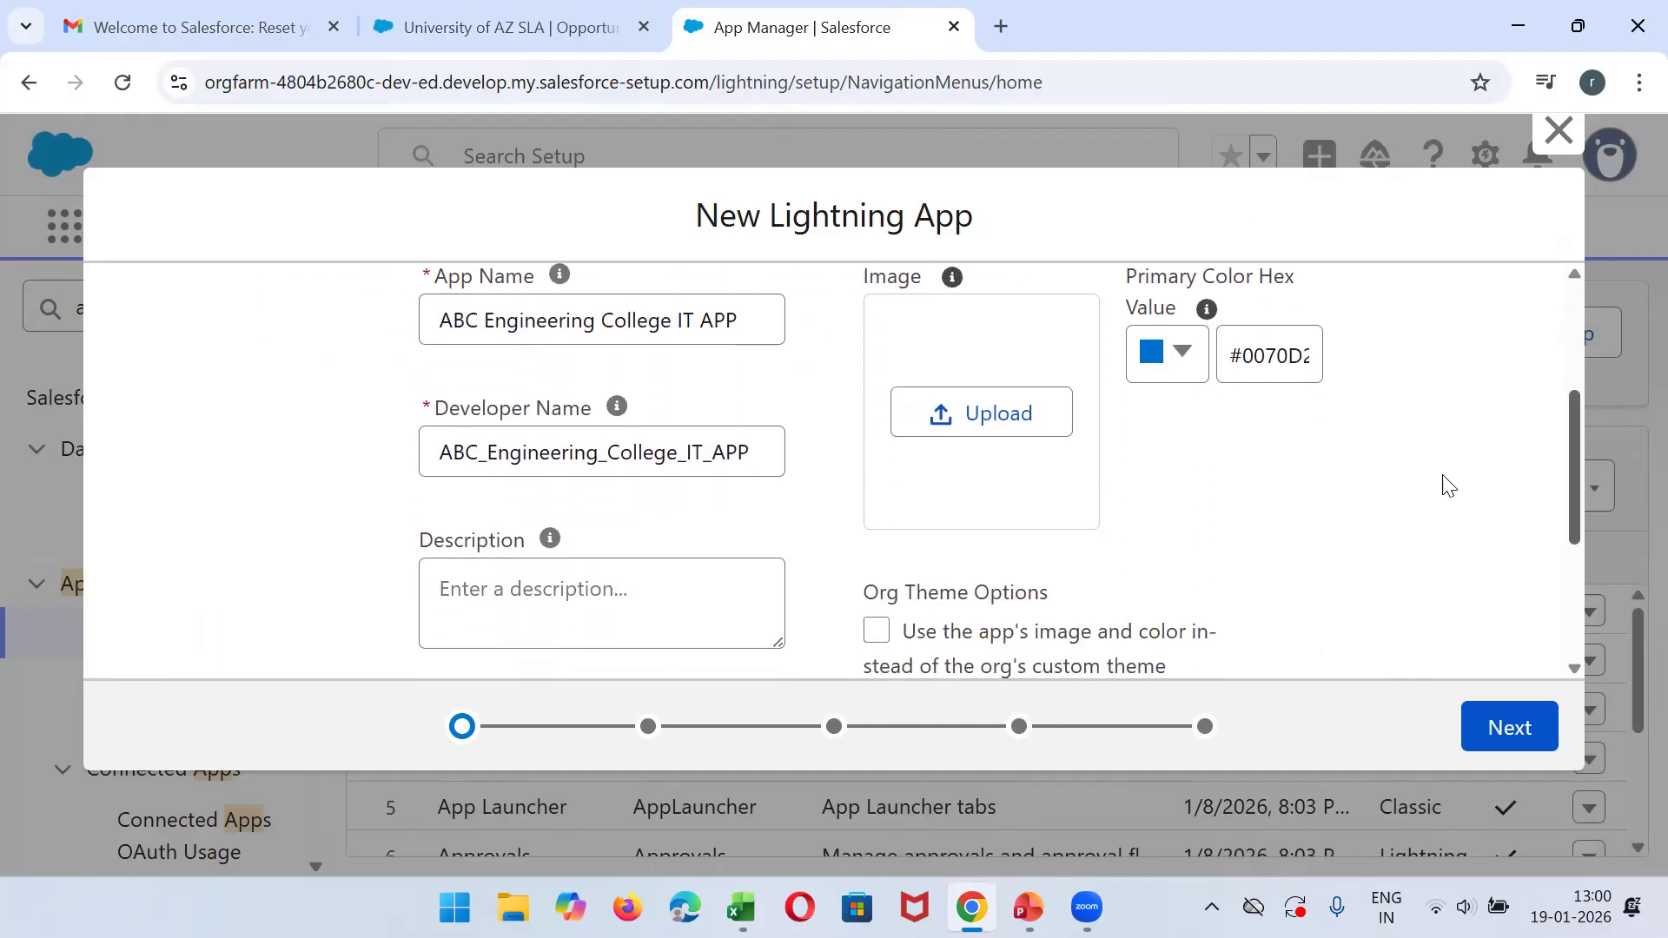
pyautogui.click(1008, 433)
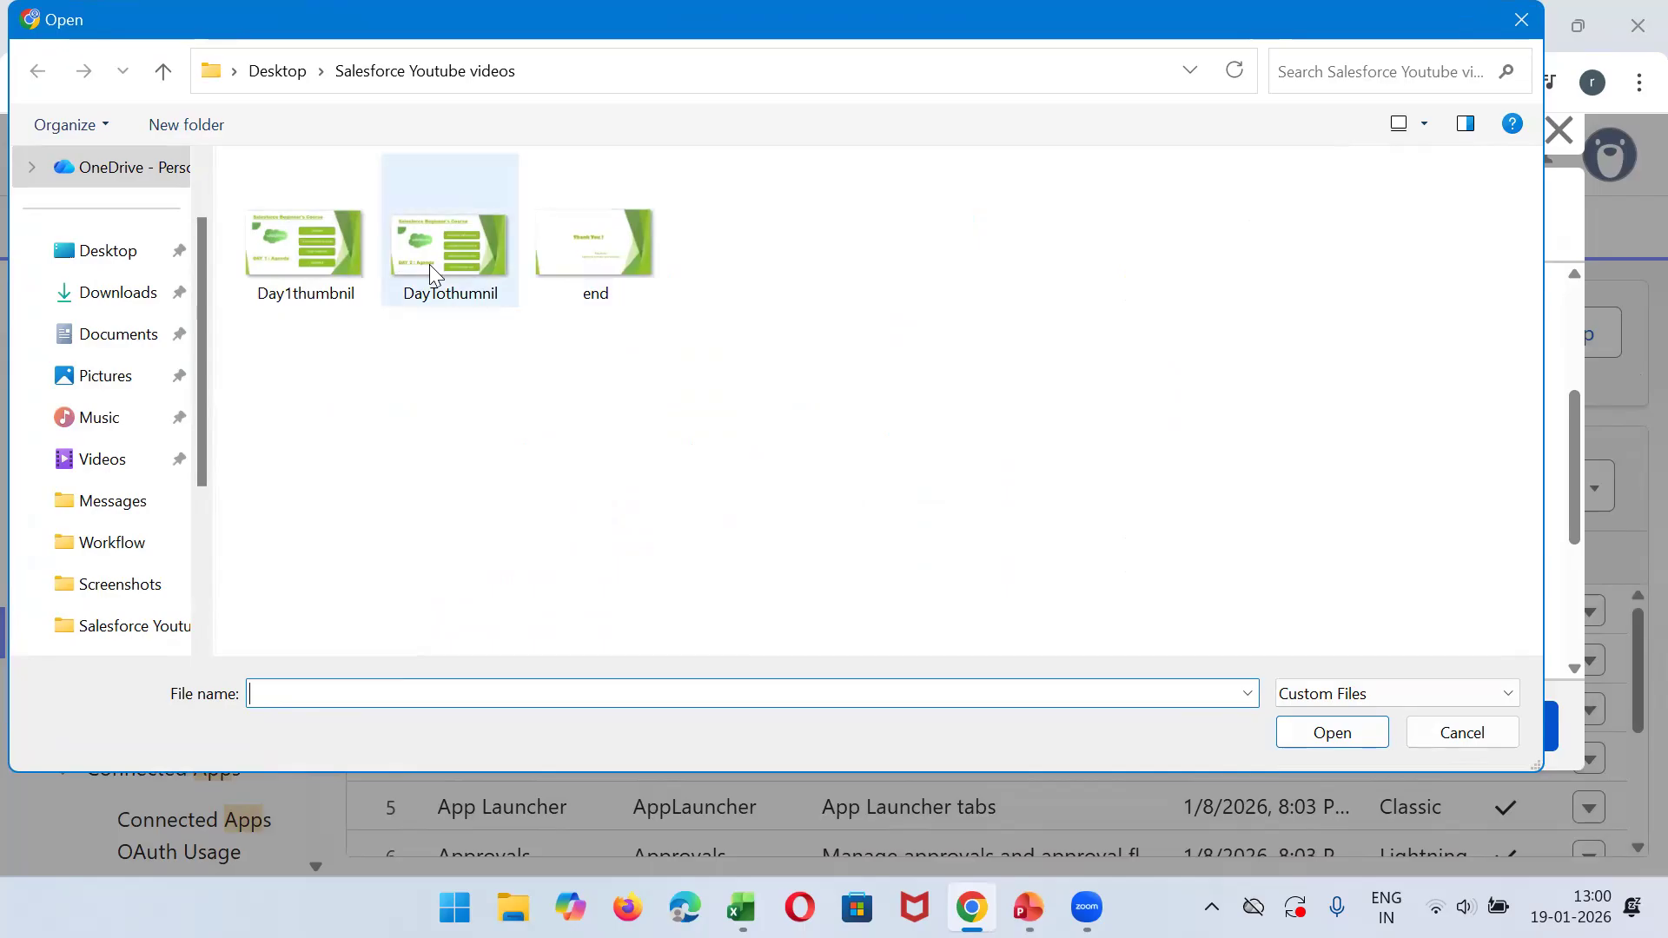
pyautogui.doubleClick(306, 240)
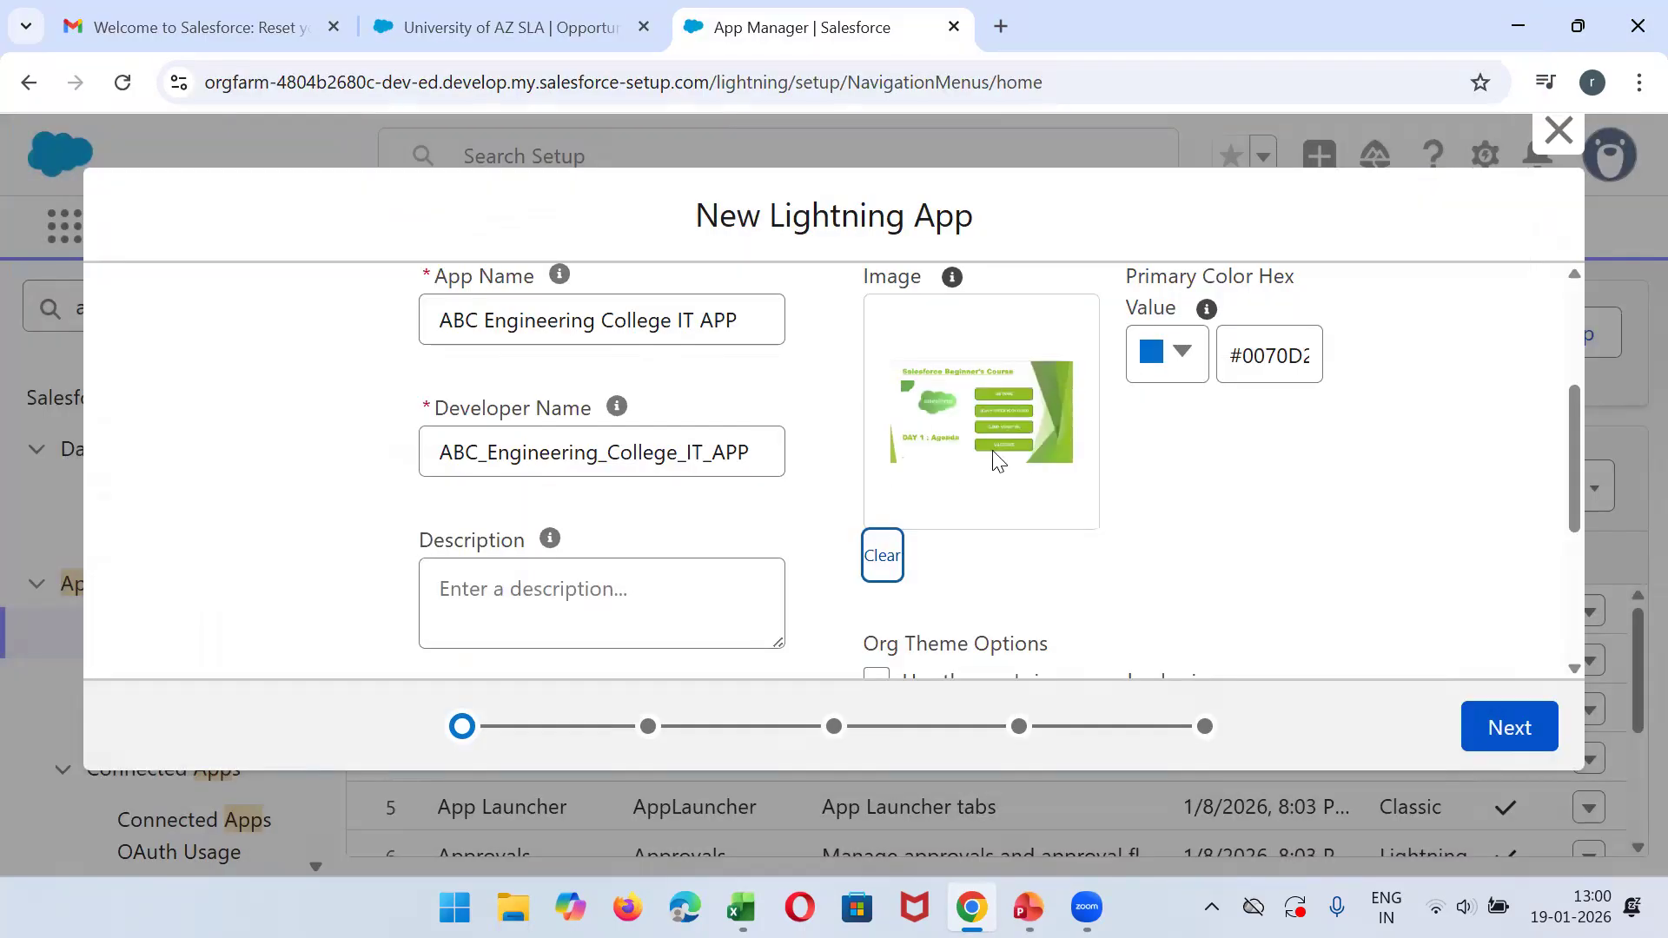
pyautogui.click(1186, 372)
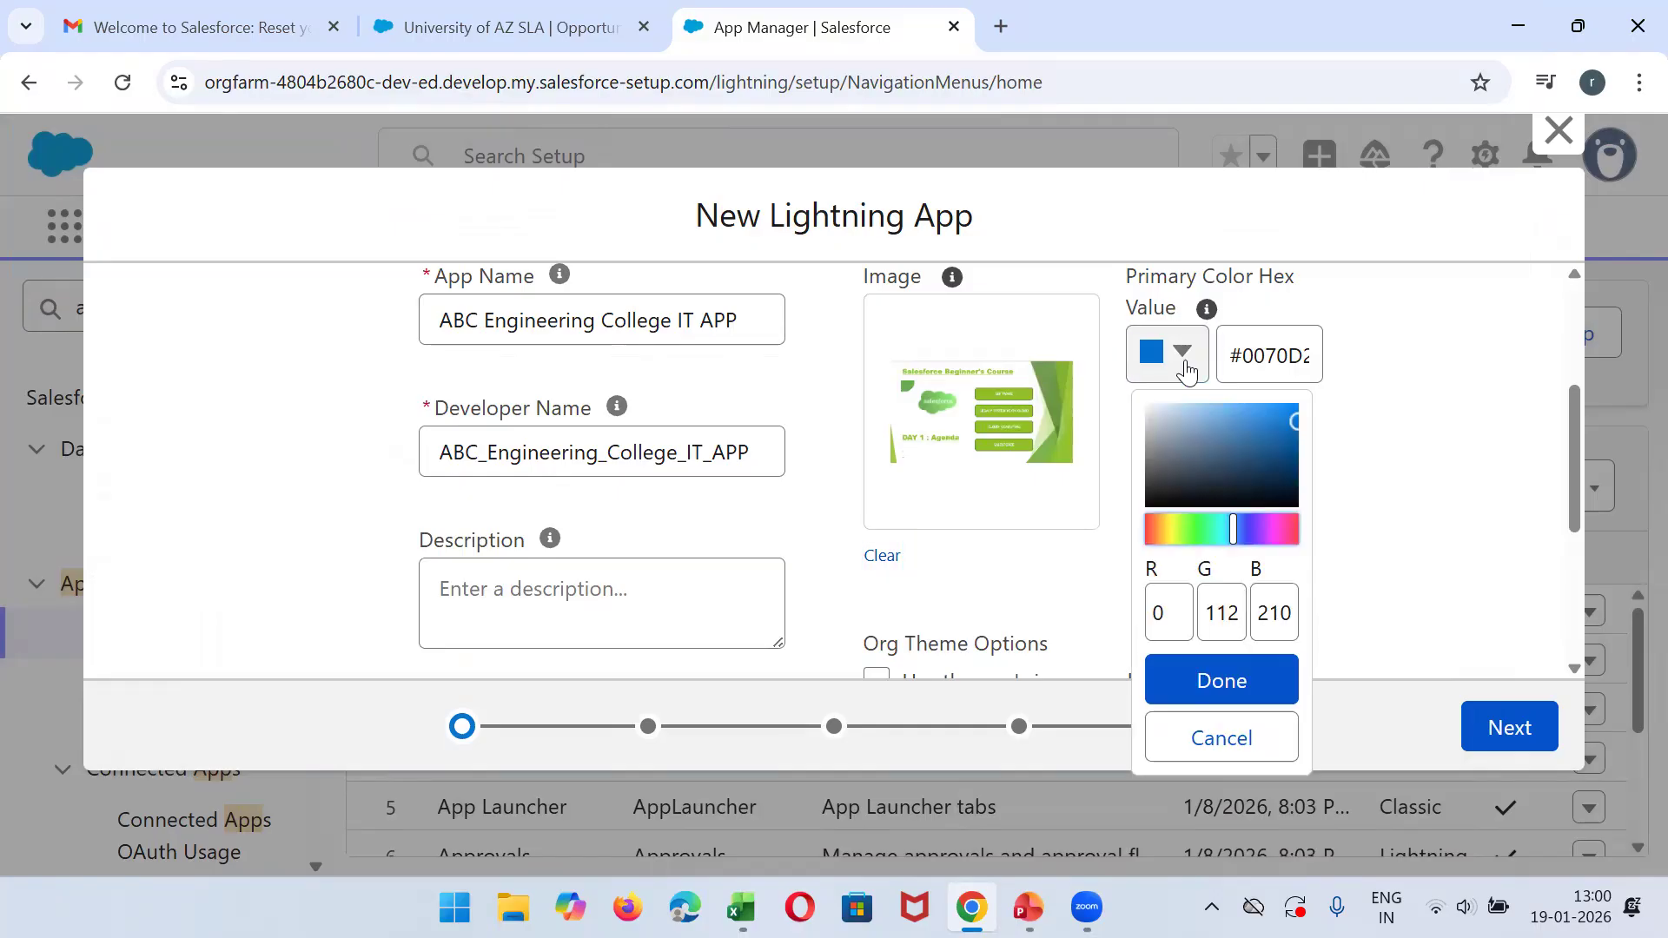
pyautogui.click(1363, 474)
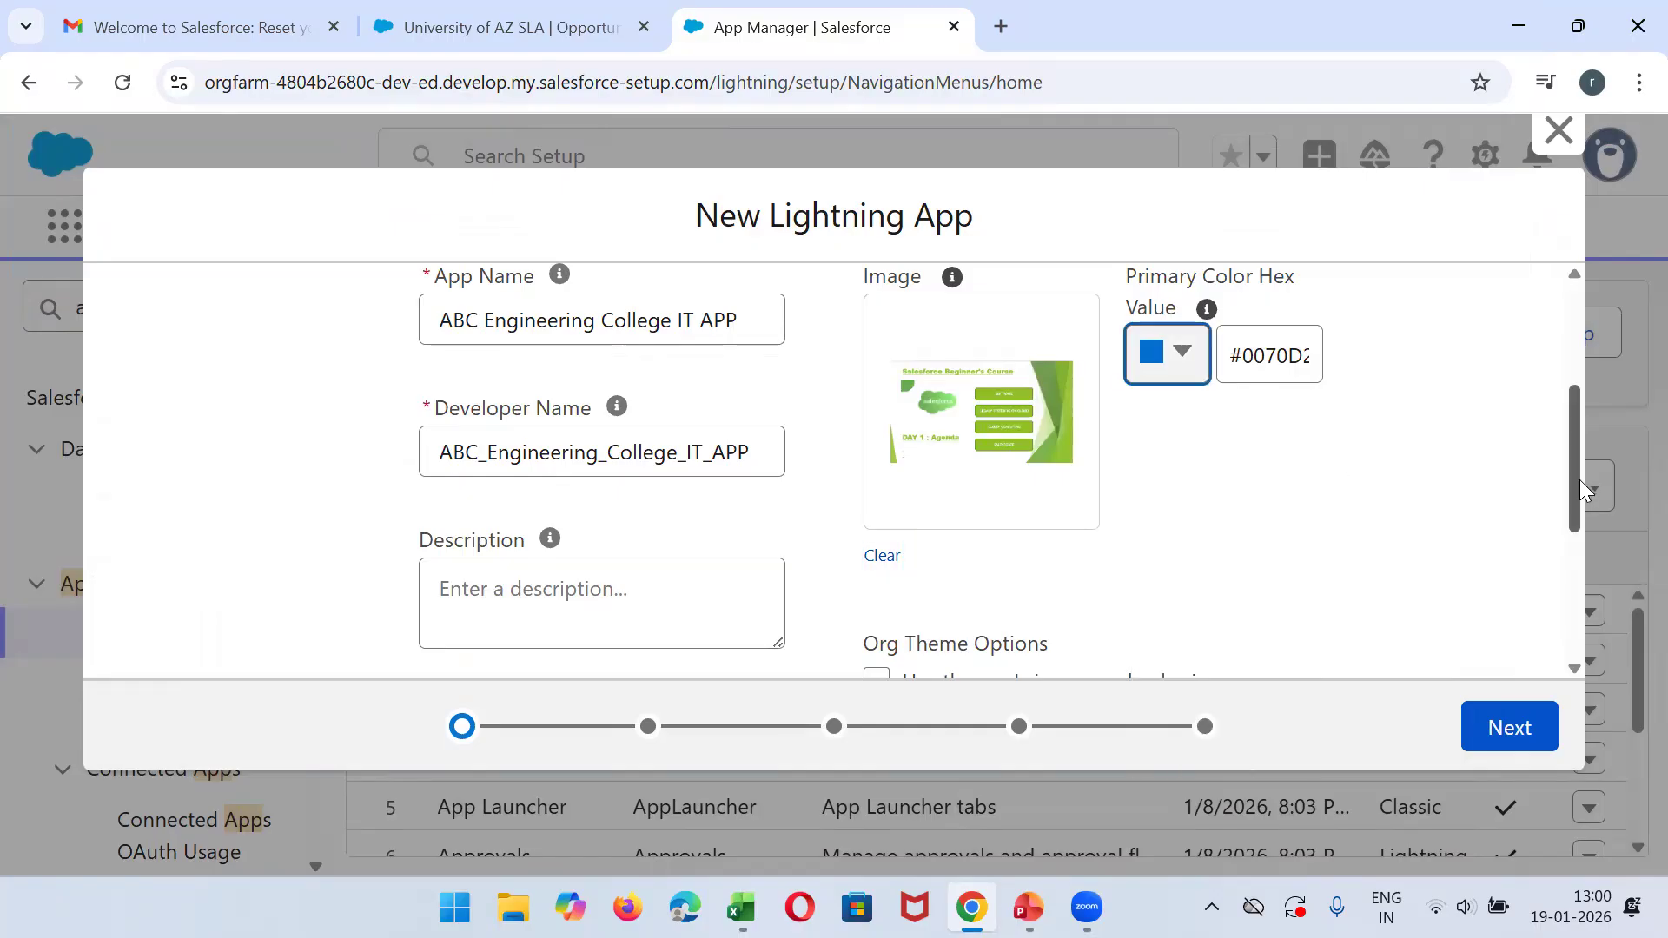
# - Enter the app description "IT department of abc college will use this app for maininating their database."
pyautogui.moveTo(1579, 481); pyautogui.dragTo(1574, 438)
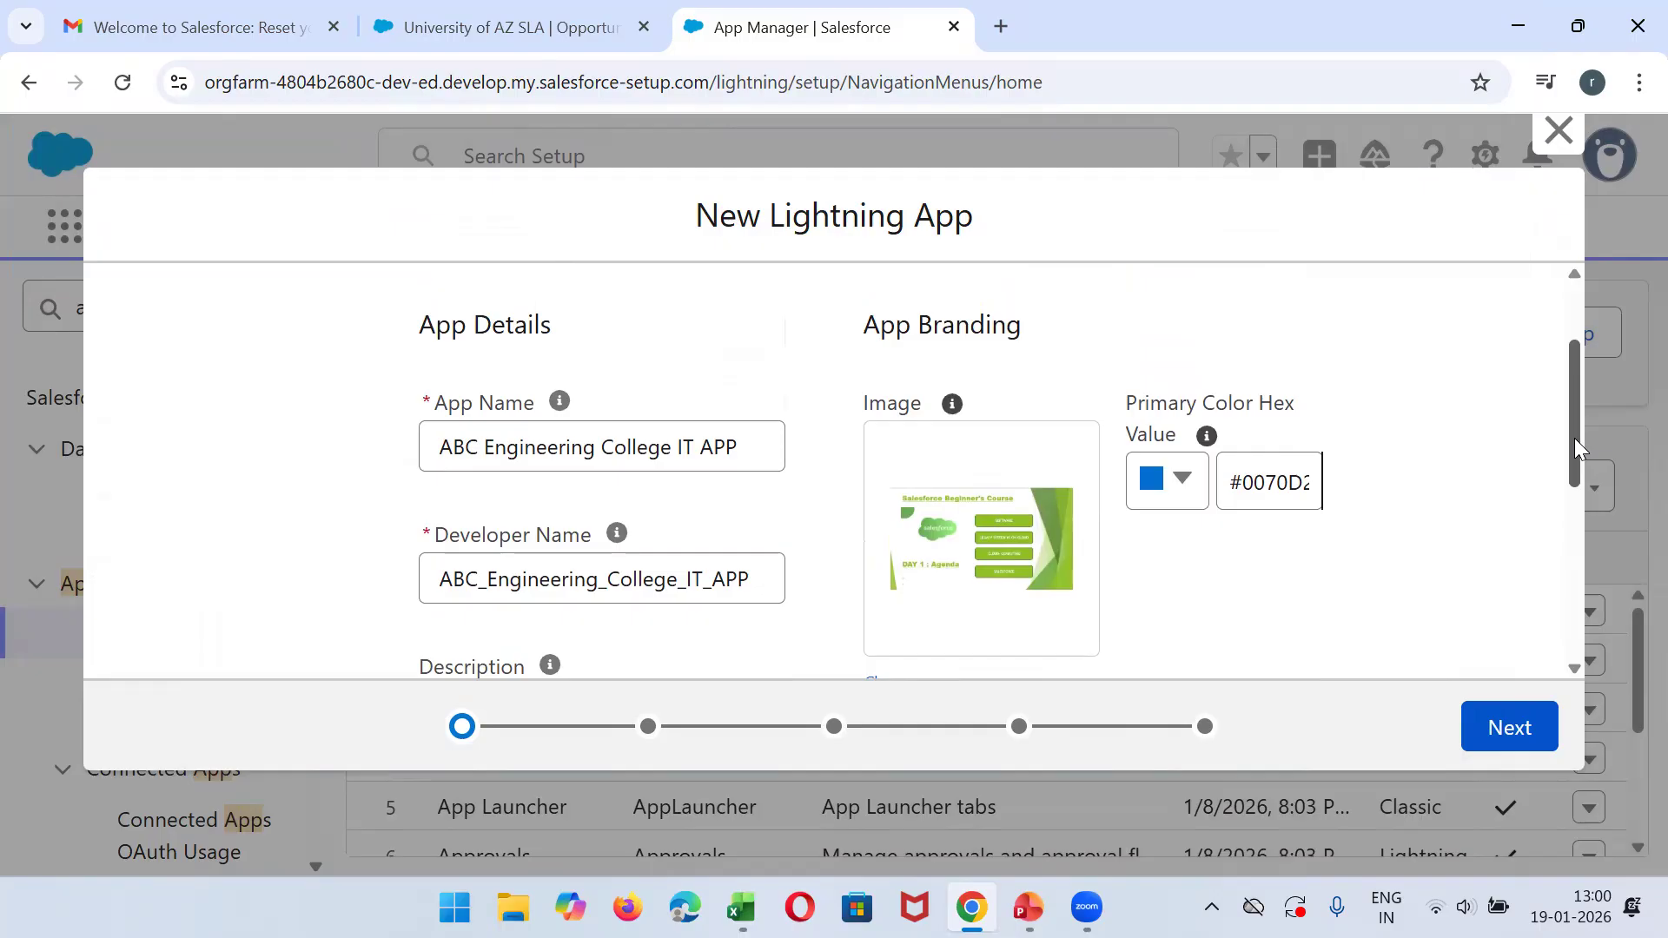
pyautogui.moveTo(1577, 448); pyautogui.dragTo(1568, 545)
pyautogui.click(564, 409)
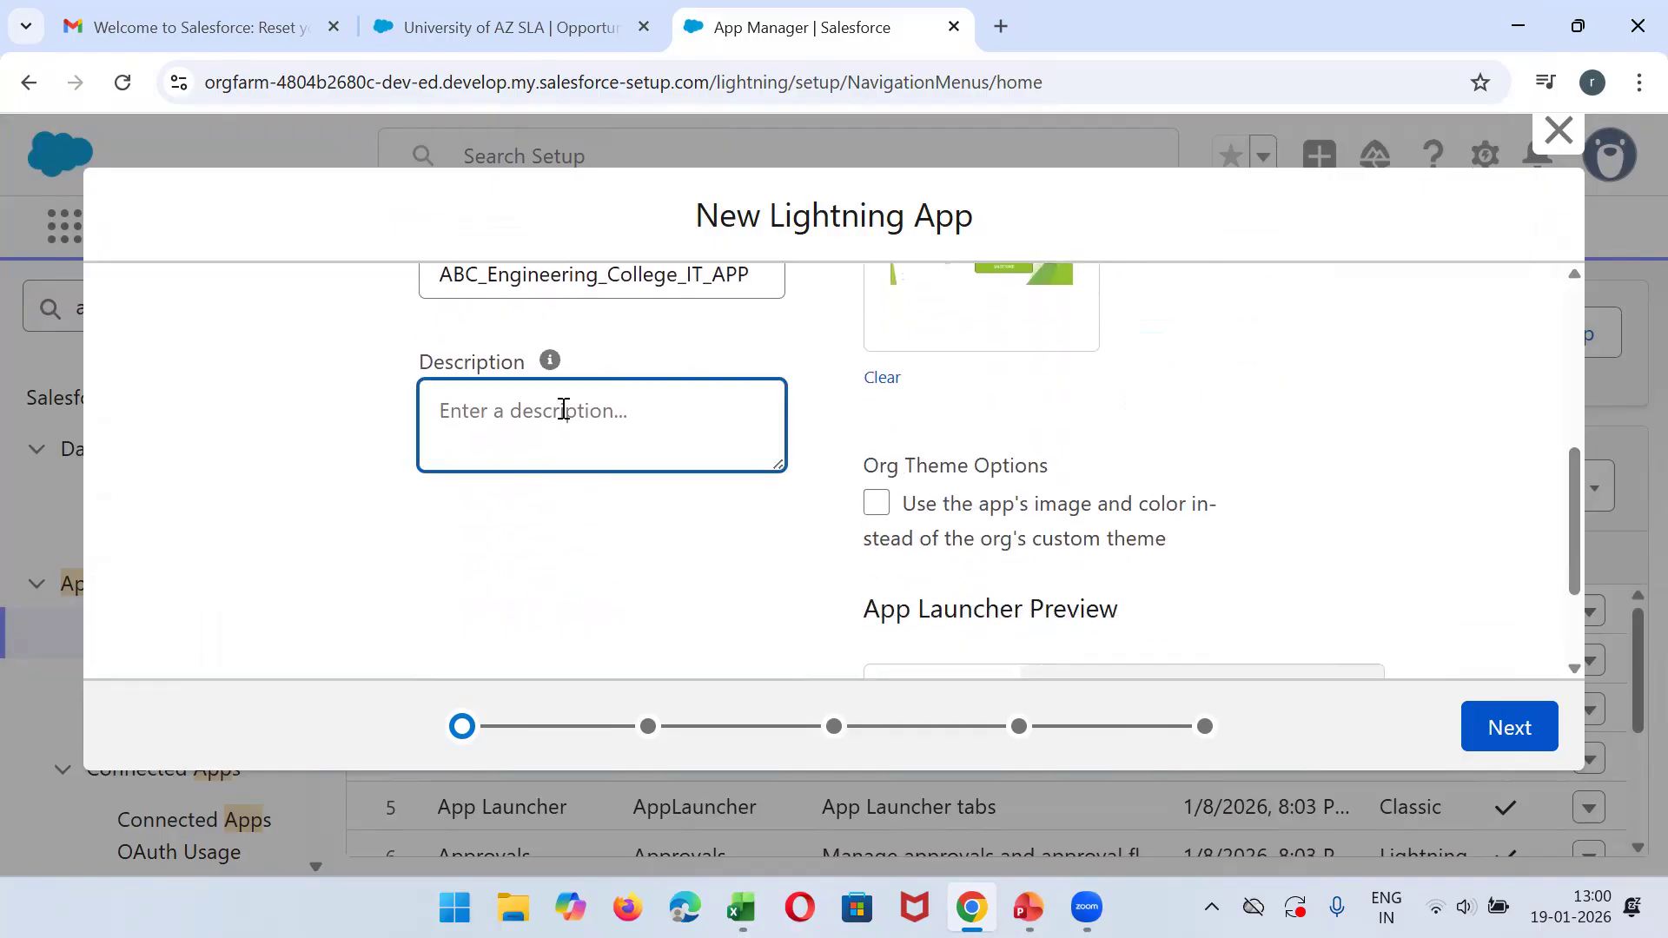
pyautogui.write('I wil')
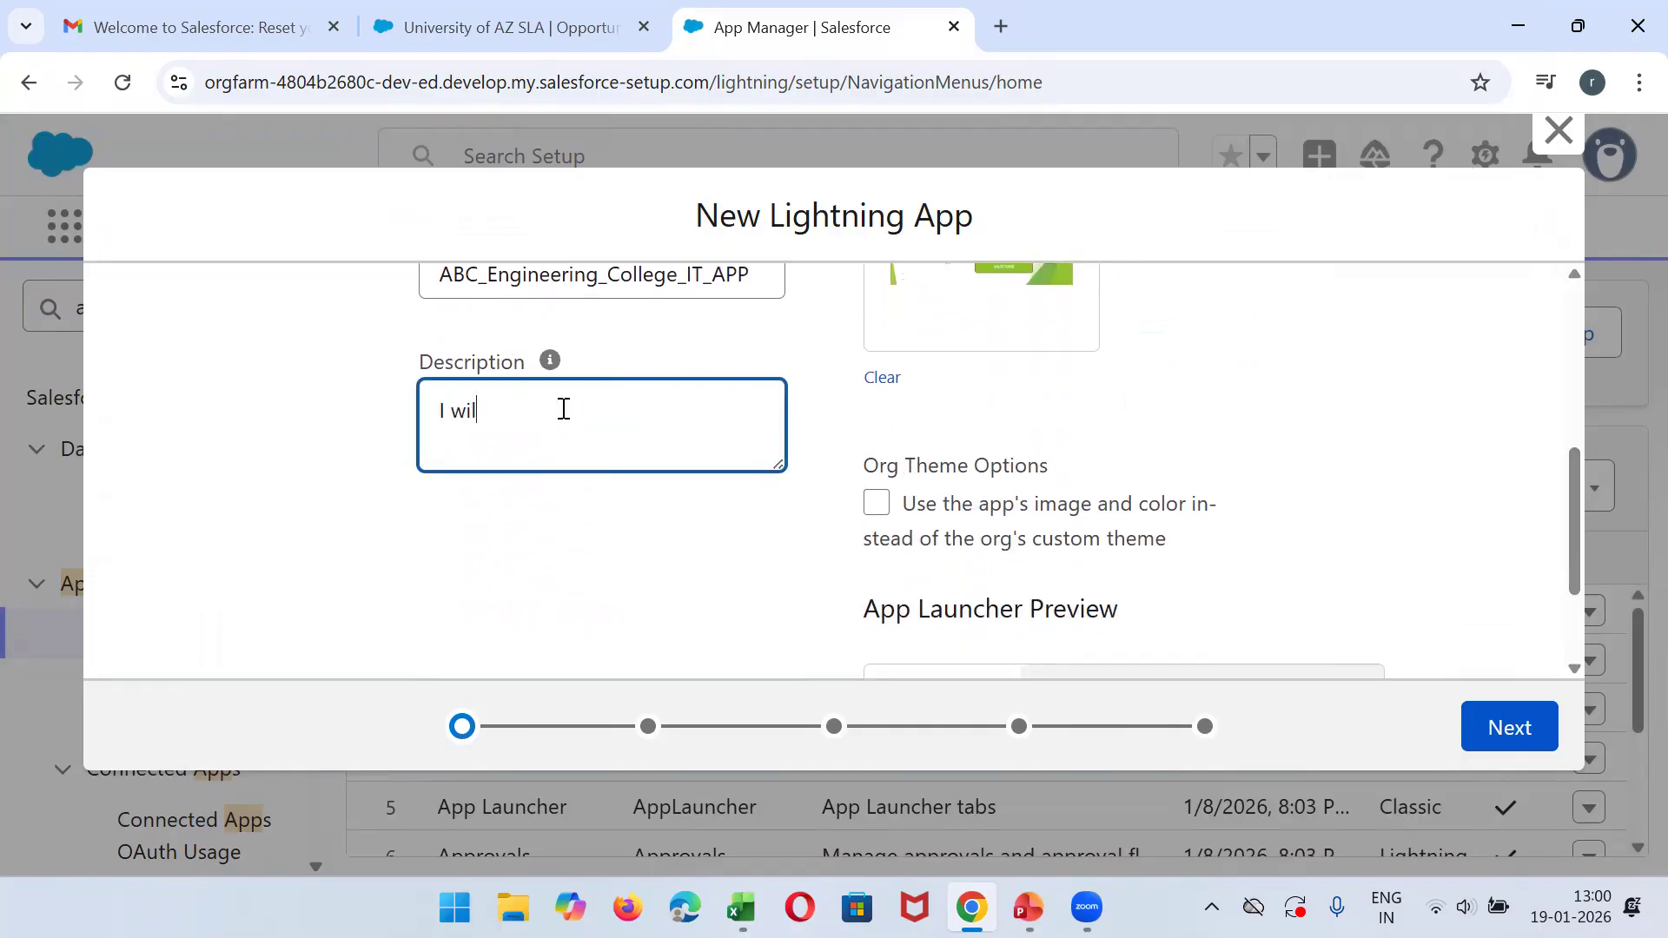
pyautogui.press('BackSpace')
pyautogui.write('IT department of coll')
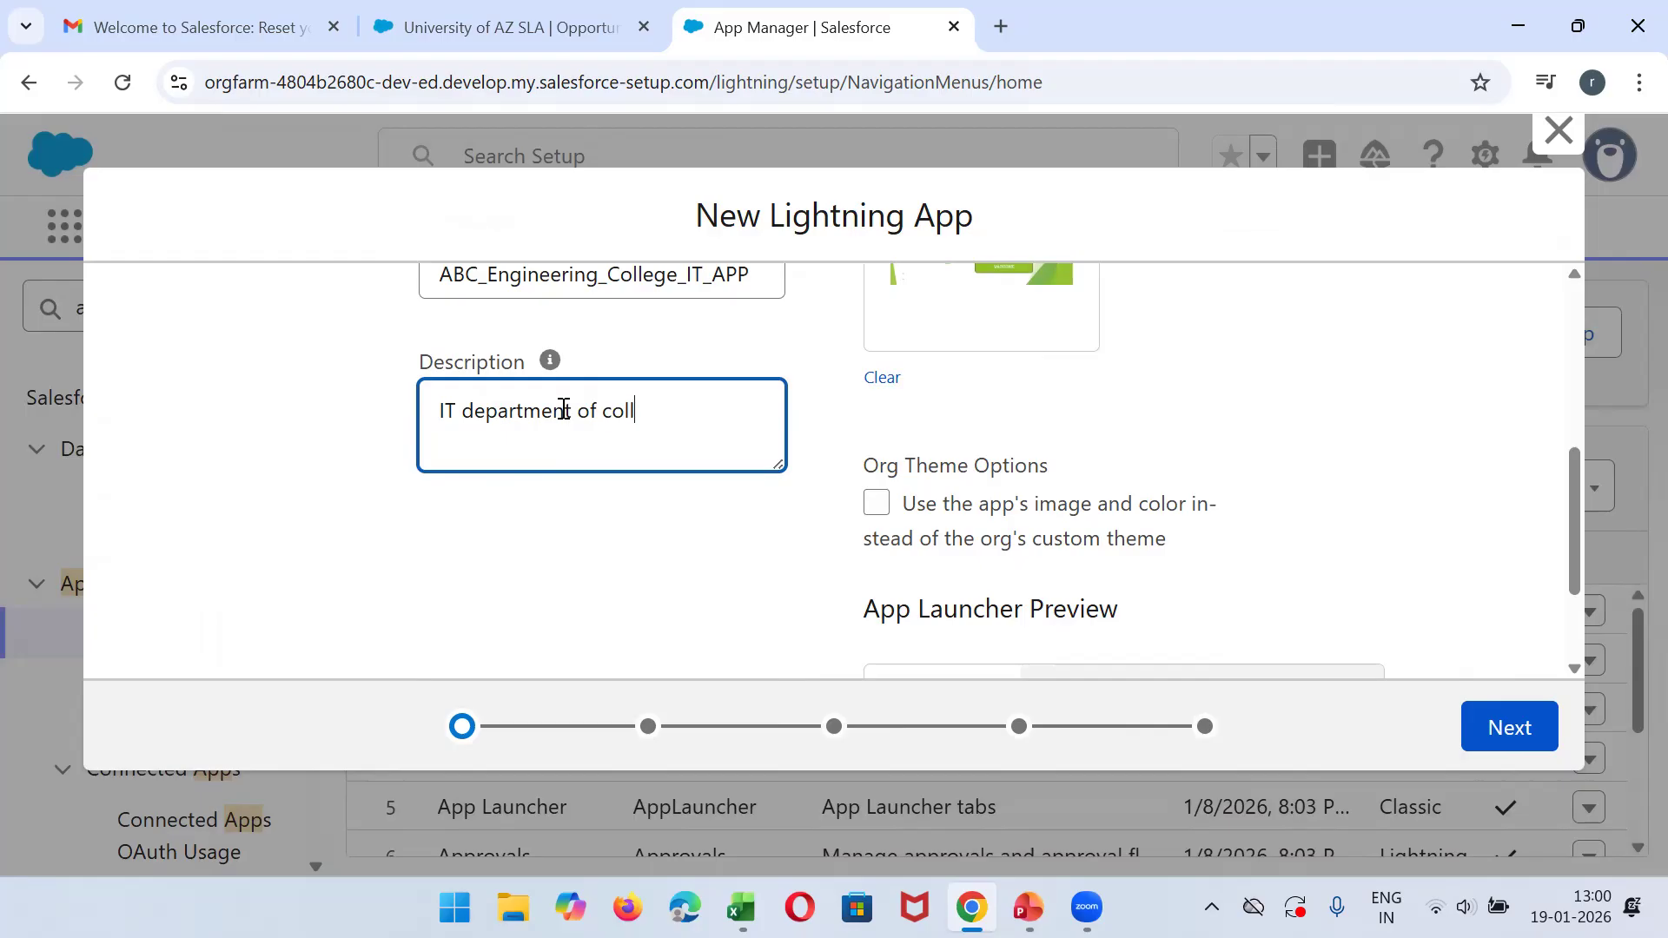
pyautogui.write('abc college i')
pyautogui.write('s')
pyautogui.press('BackSpace')
pyautogui.press('BackSpace')
pyautogui.write('will use this app for ')
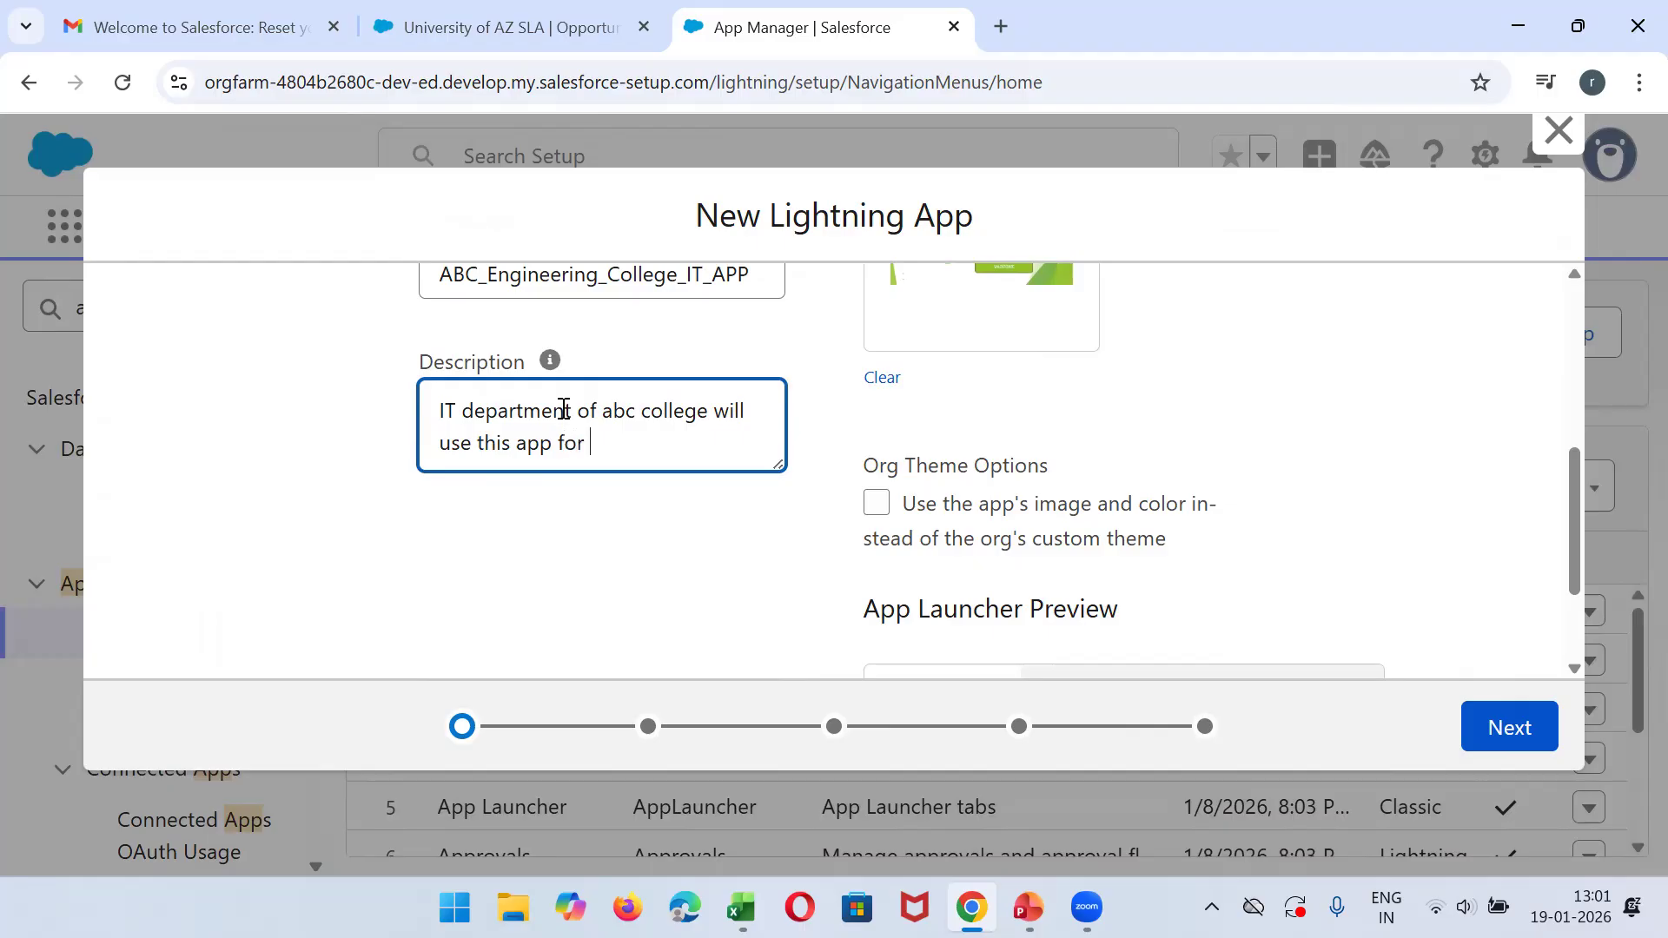
pyautogui.write('maininating their database.')
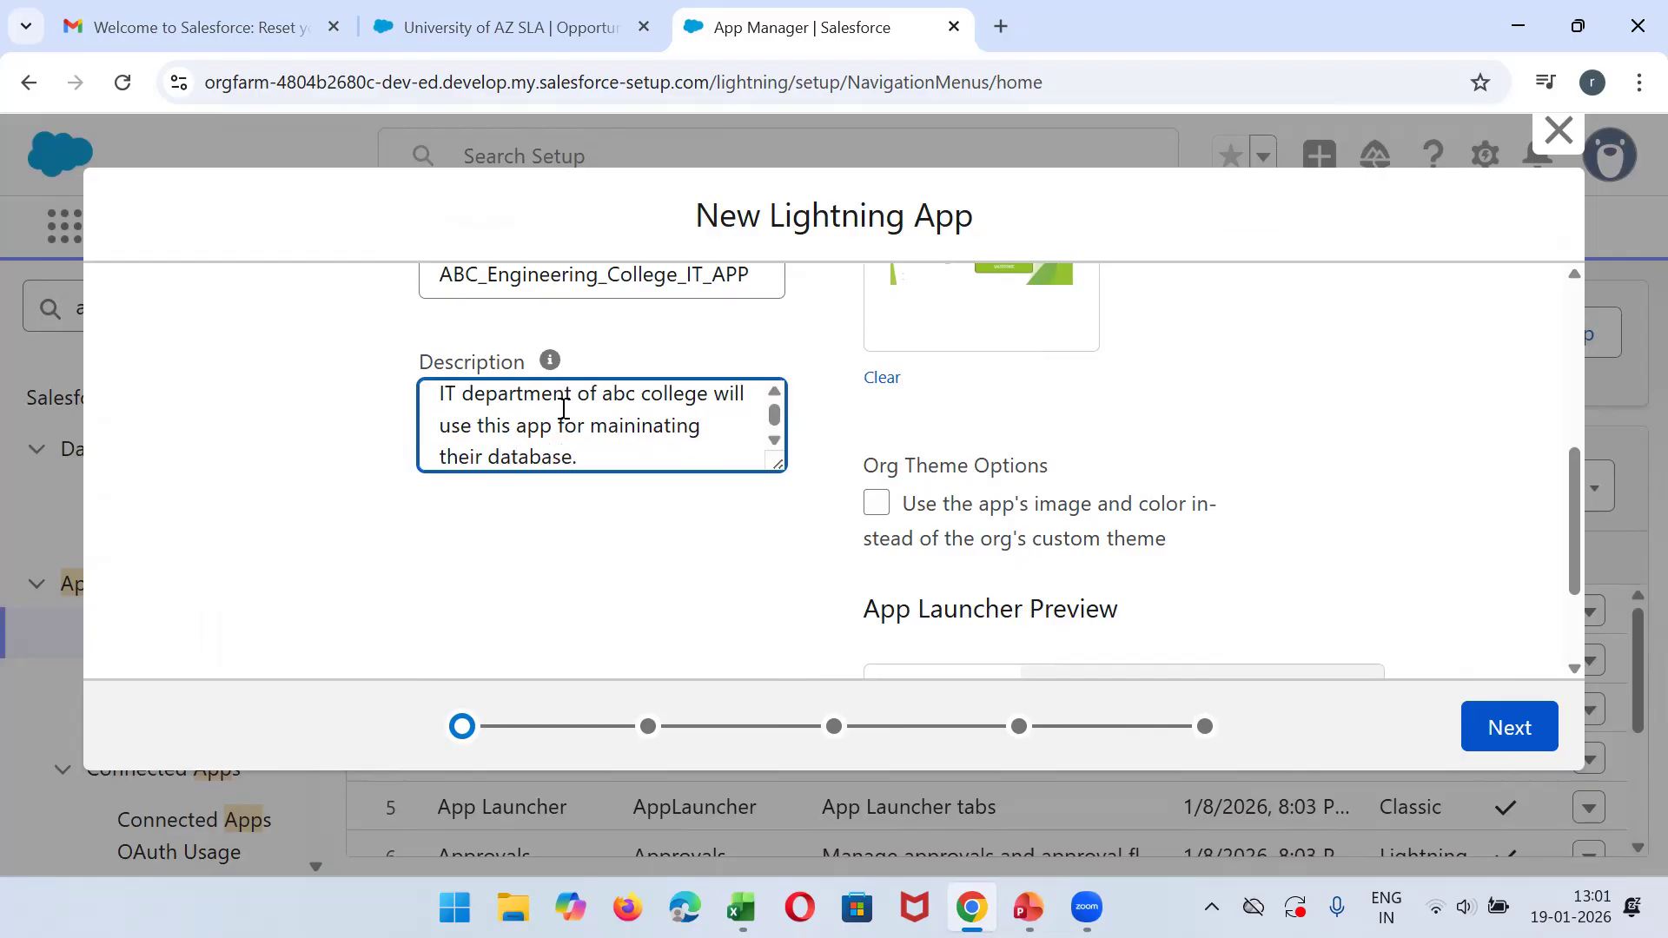
# - Check the App Launcher preview, proceed to the app options, and accept the default standard navigation, desktop and phone, and full Setup settings
pyautogui.click(1574, 546)
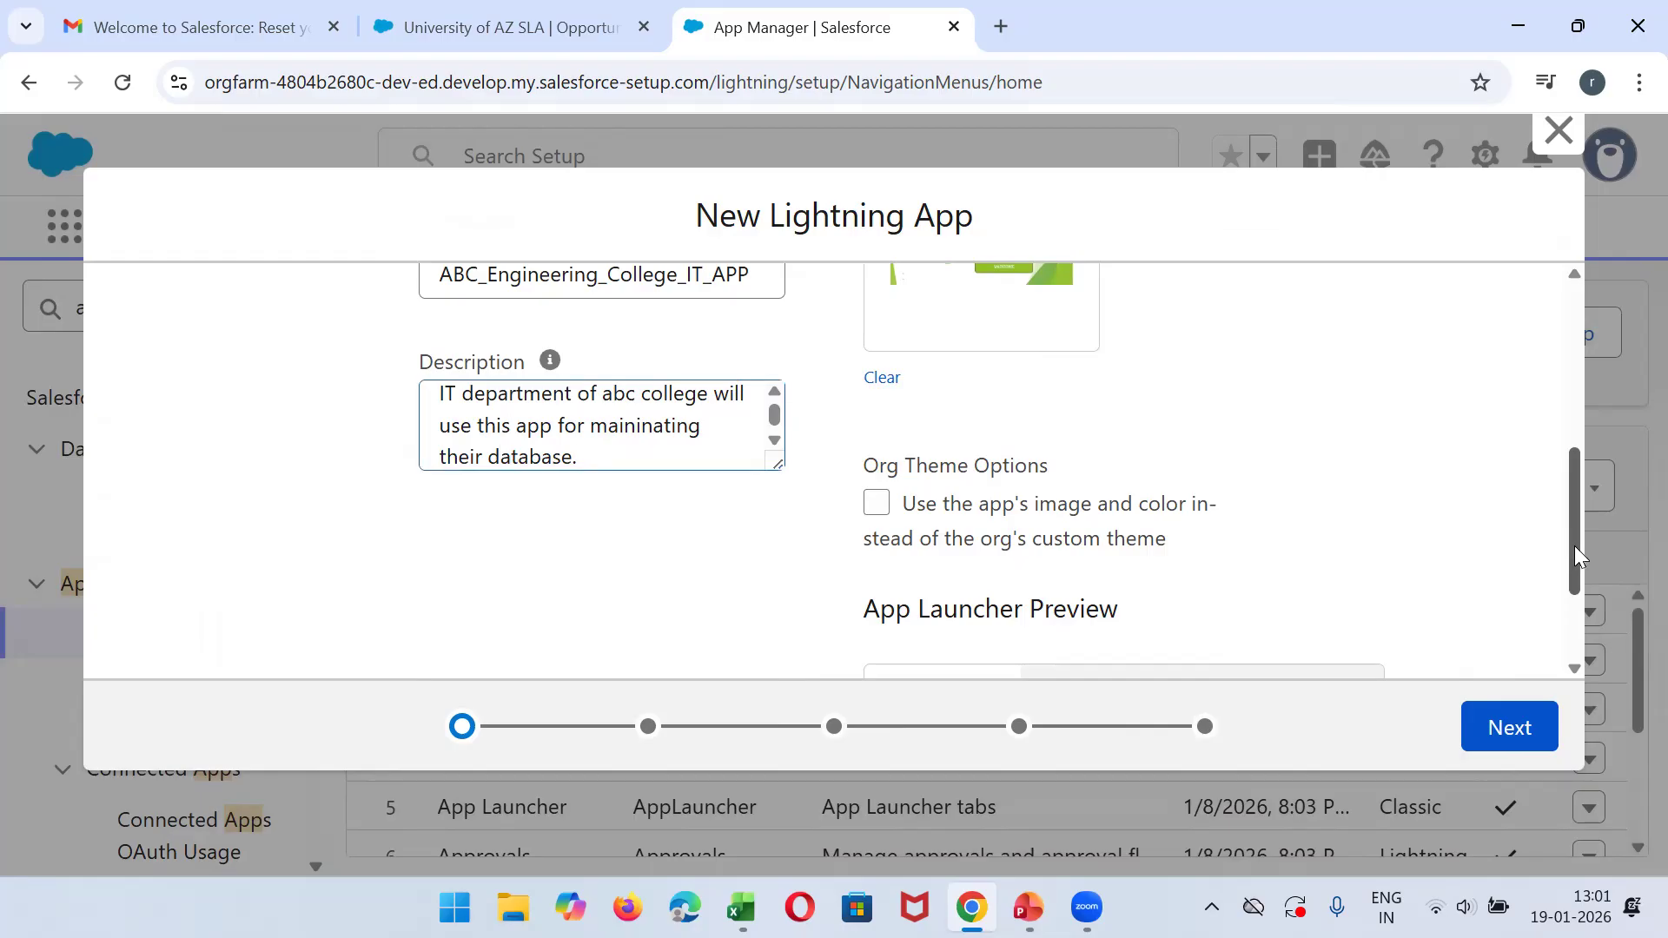
pyautogui.moveTo(1574, 545); pyautogui.dragTo(1575, 662)
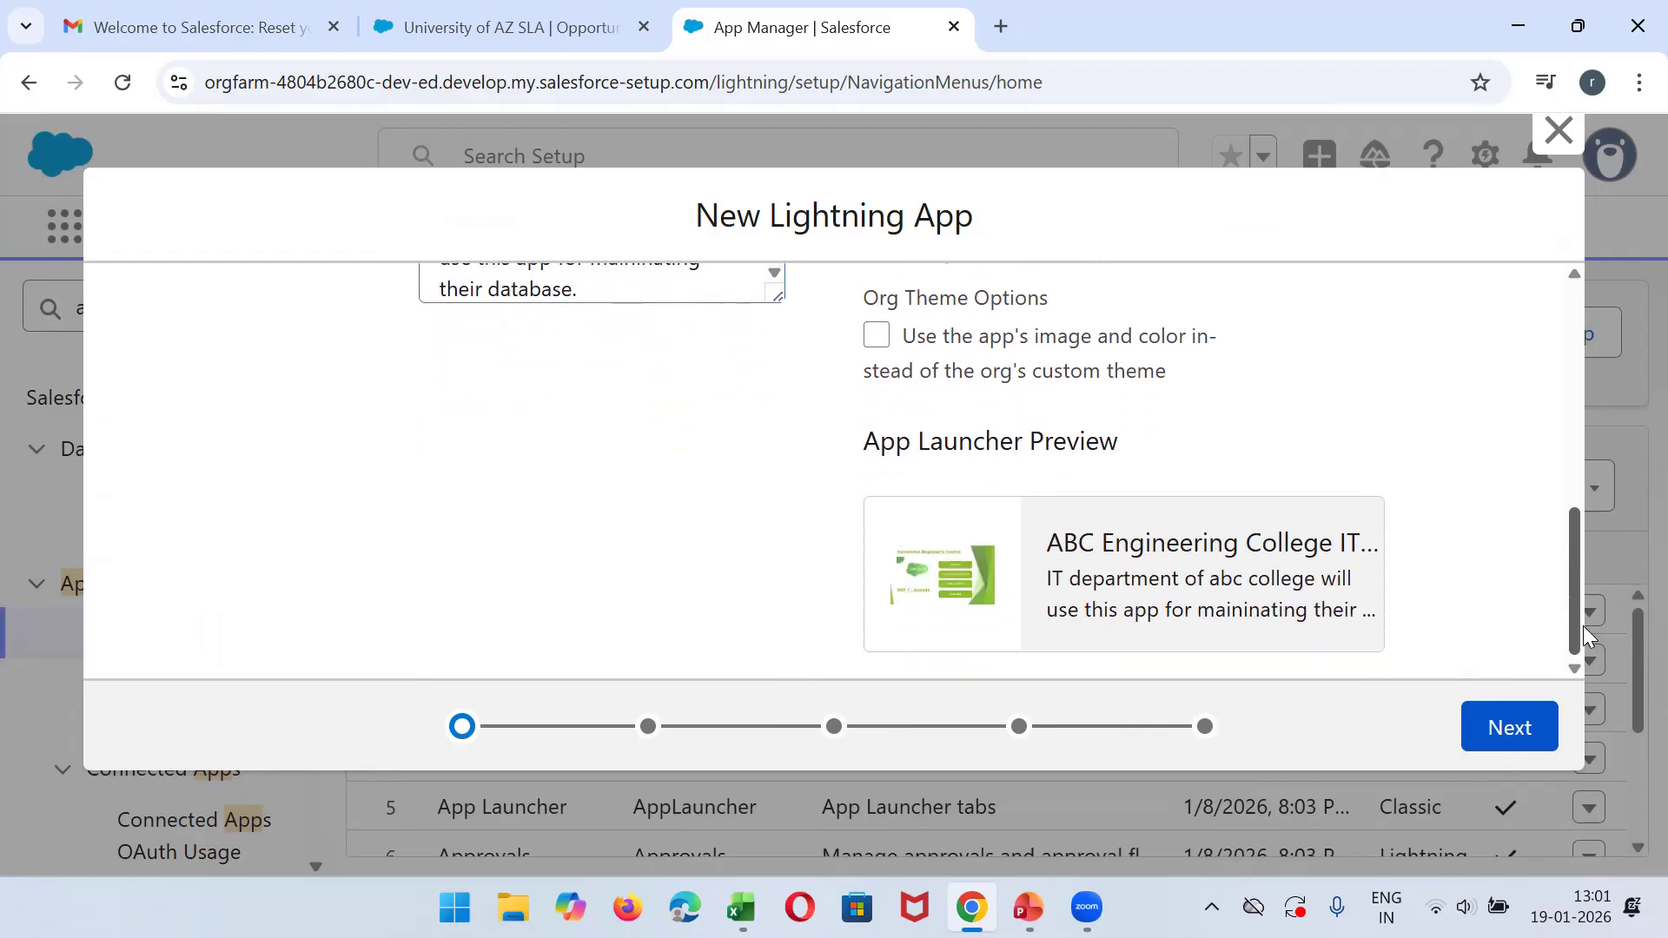
pyautogui.click(1529, 734)
pyautogui.moveTo(1570, 368); pyautogui.dragTo(1557, 433)
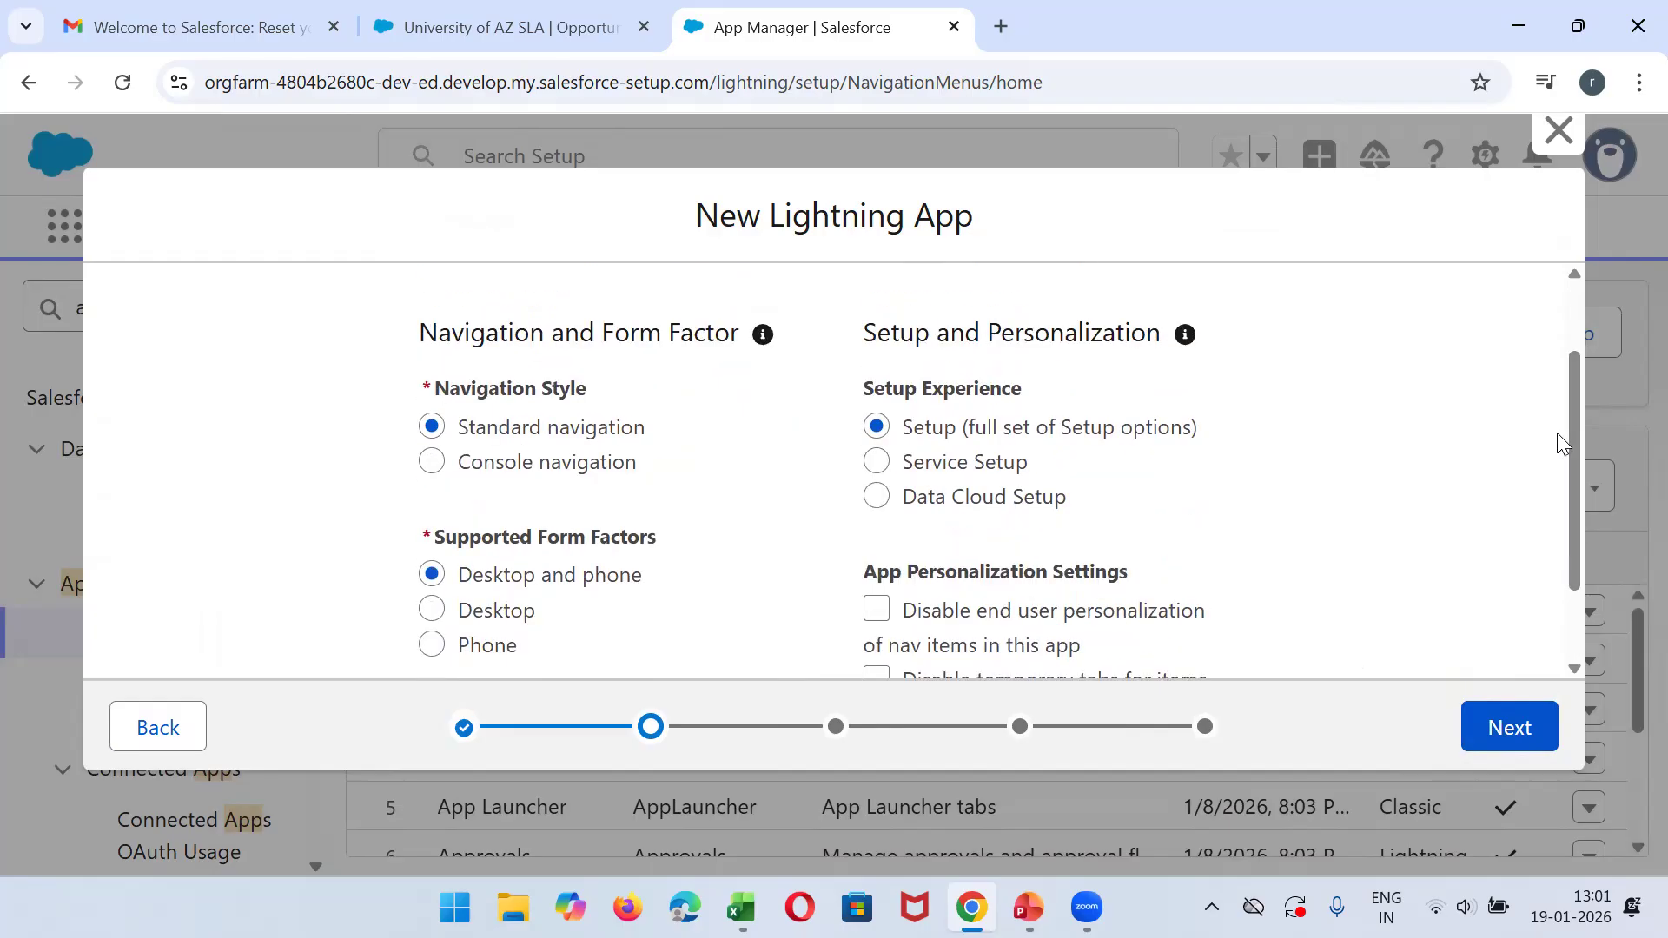
pyautogui.click(1491, 724)
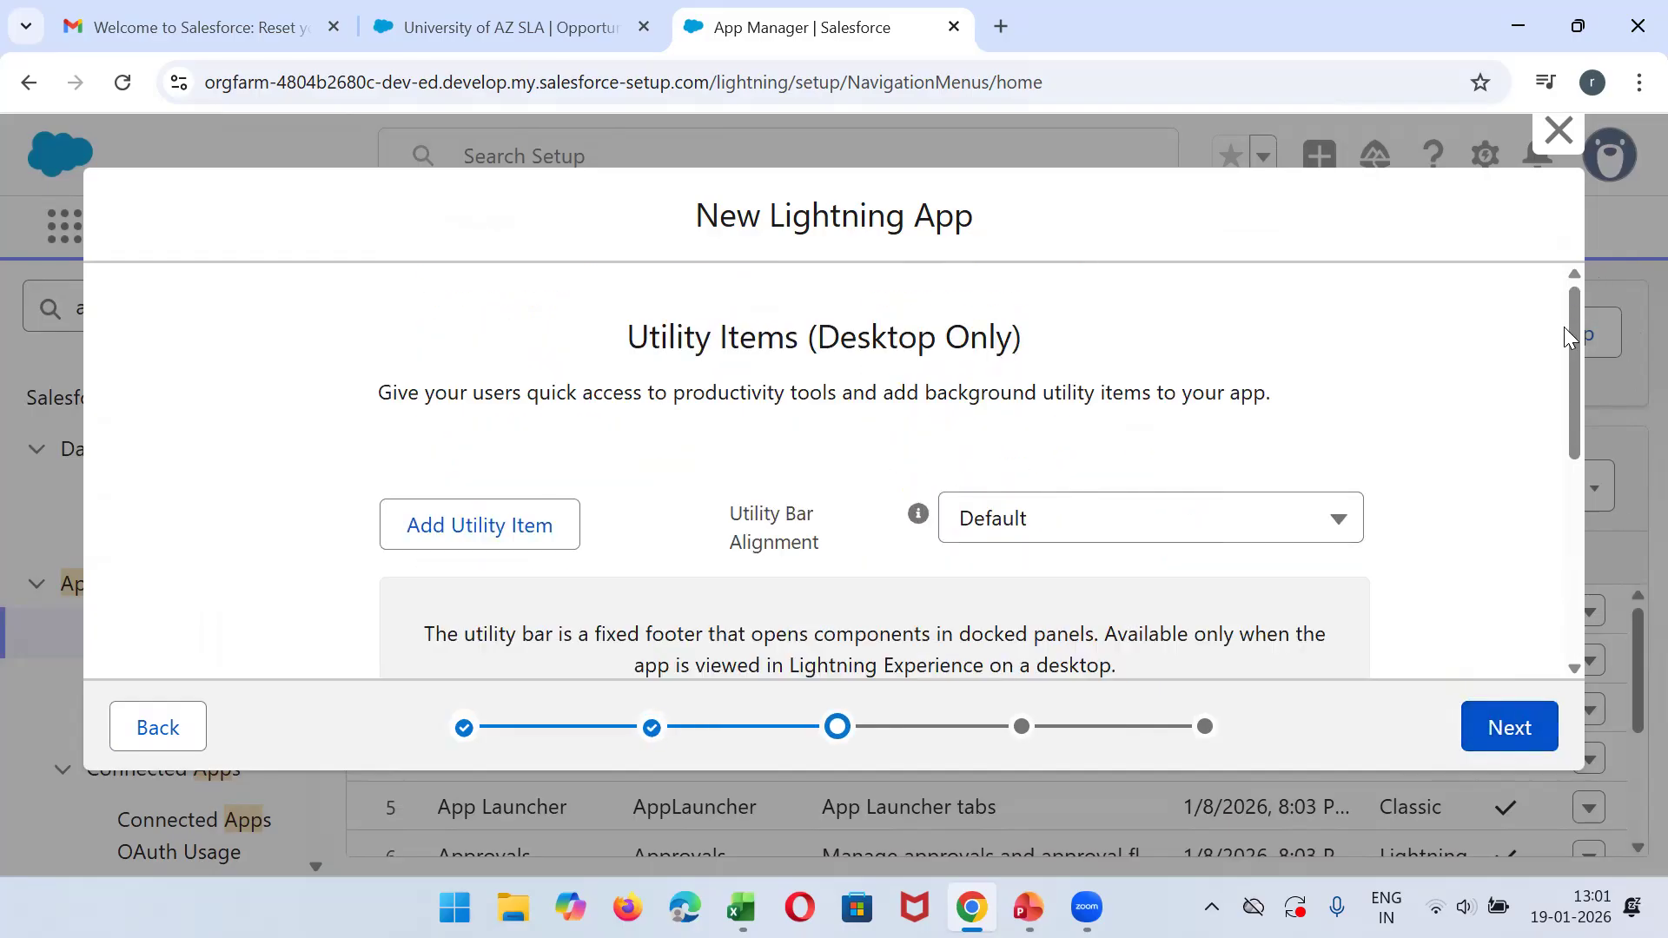
# - Pass through the utility items and navigation items pages without adding anything, keeping the default utility bar alignment
pyautogui.scroll(-5, 1560, 391)
pyautogui.scroll(3, 1463, 555)
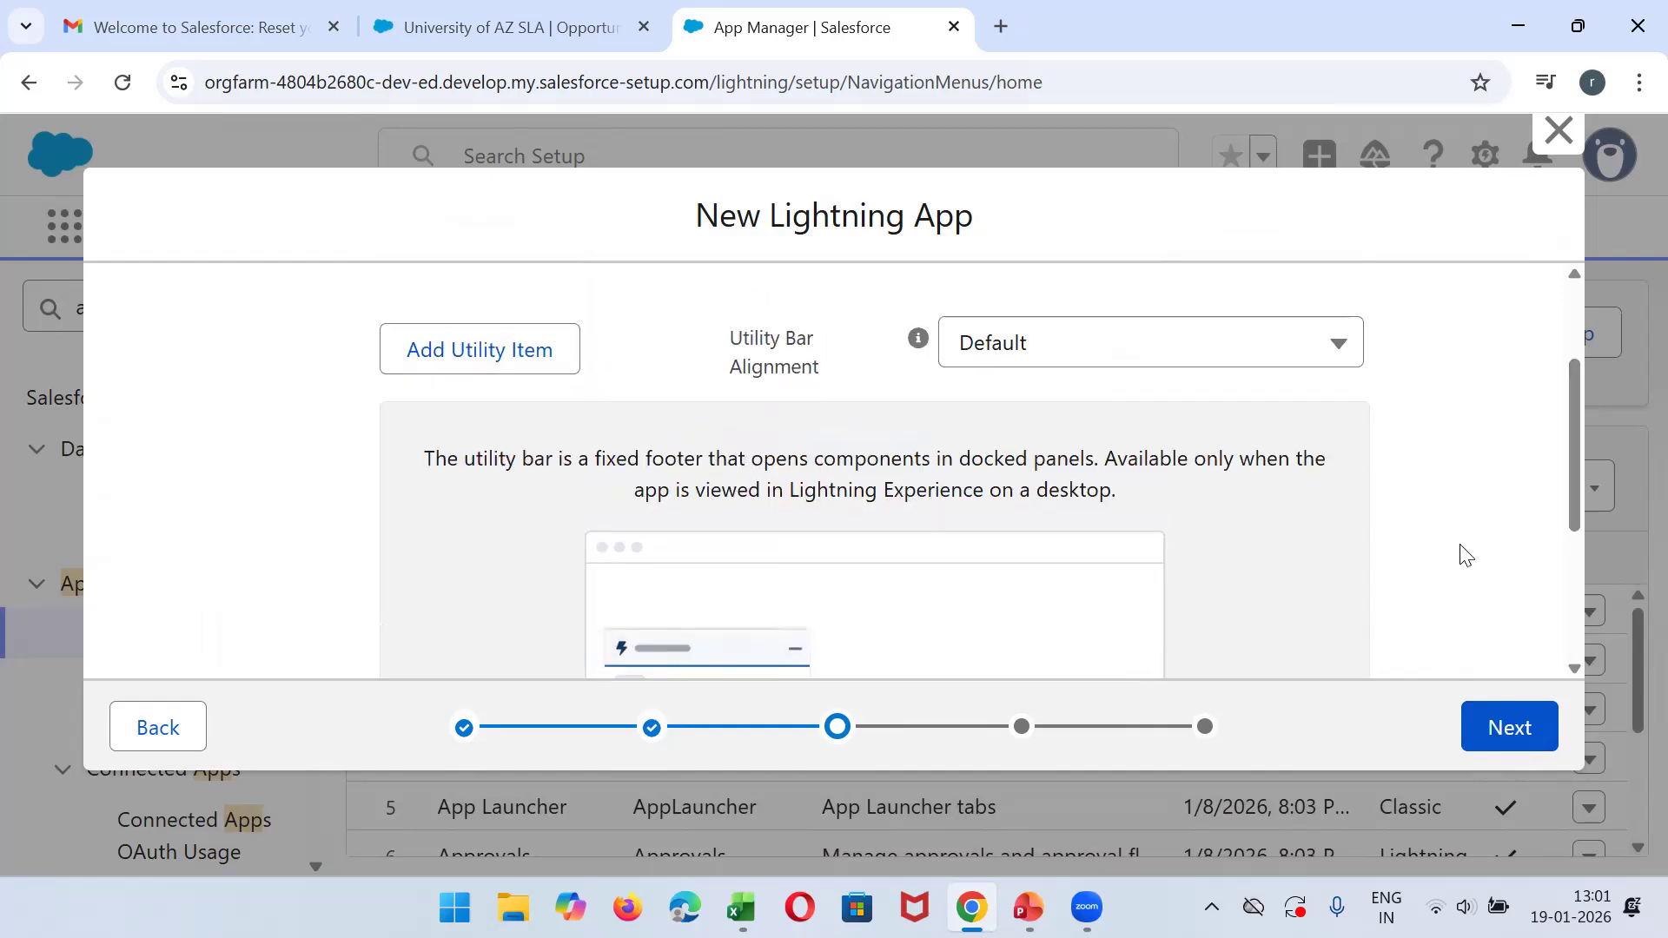
pyautogui.click(1498, 746)
pyautogui.moveTo(1577, 375); pyautogui.dragTo(1551, 637)
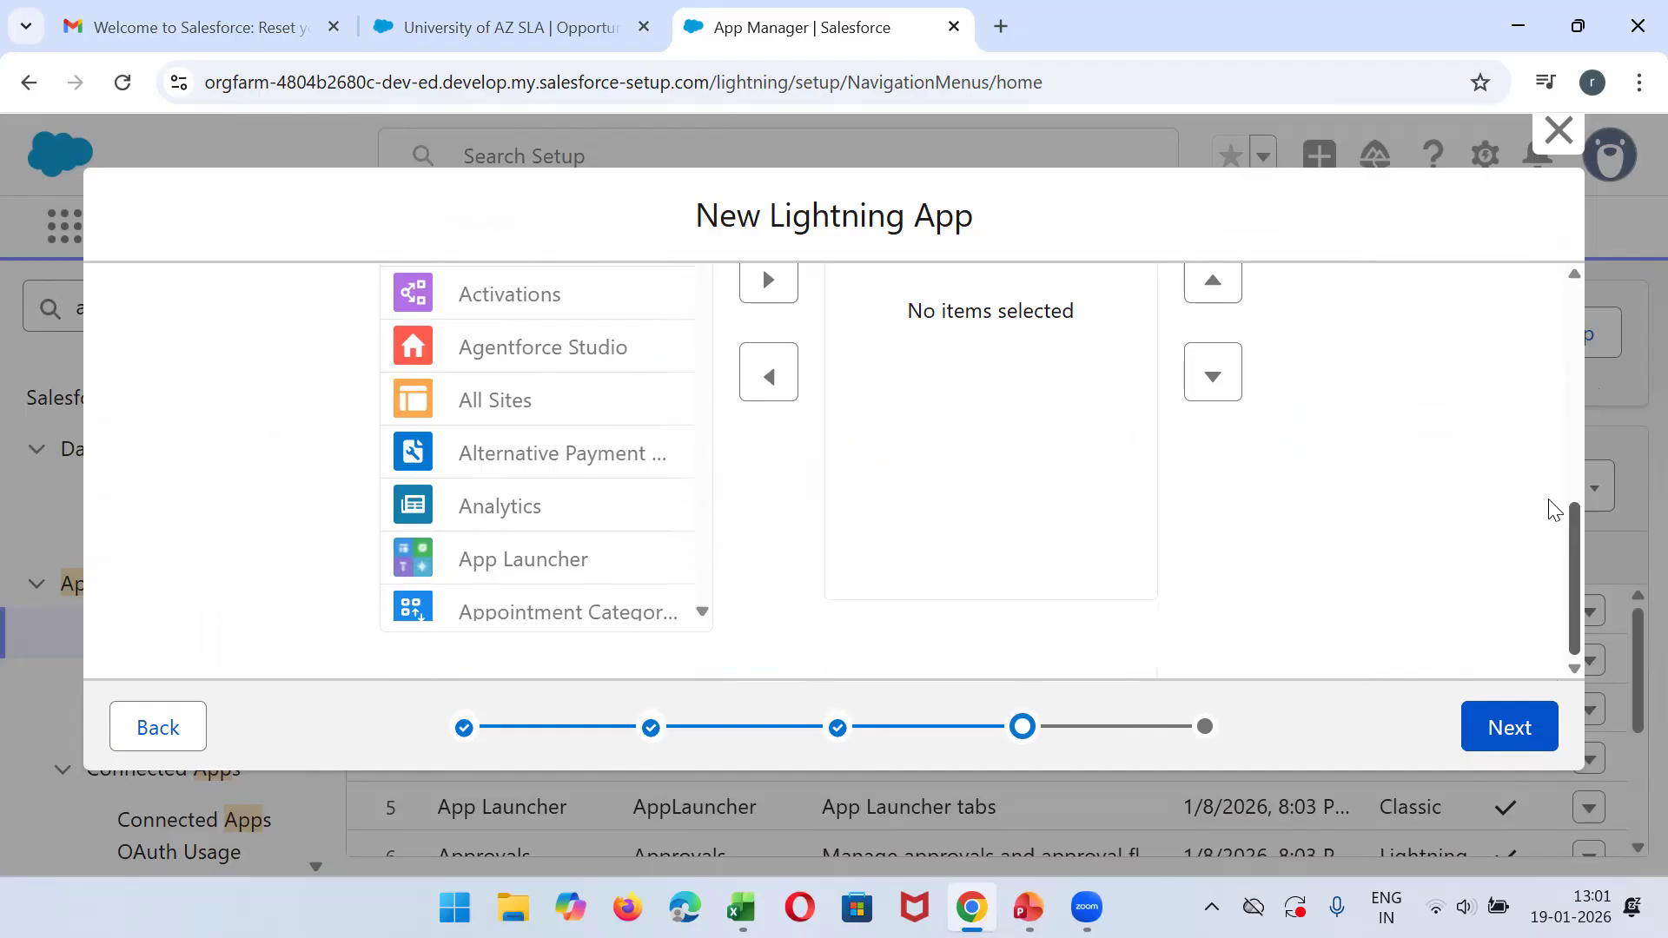
pyautogui.scroll(5, 1537, 608)
pyautogui.click(1491, 730)
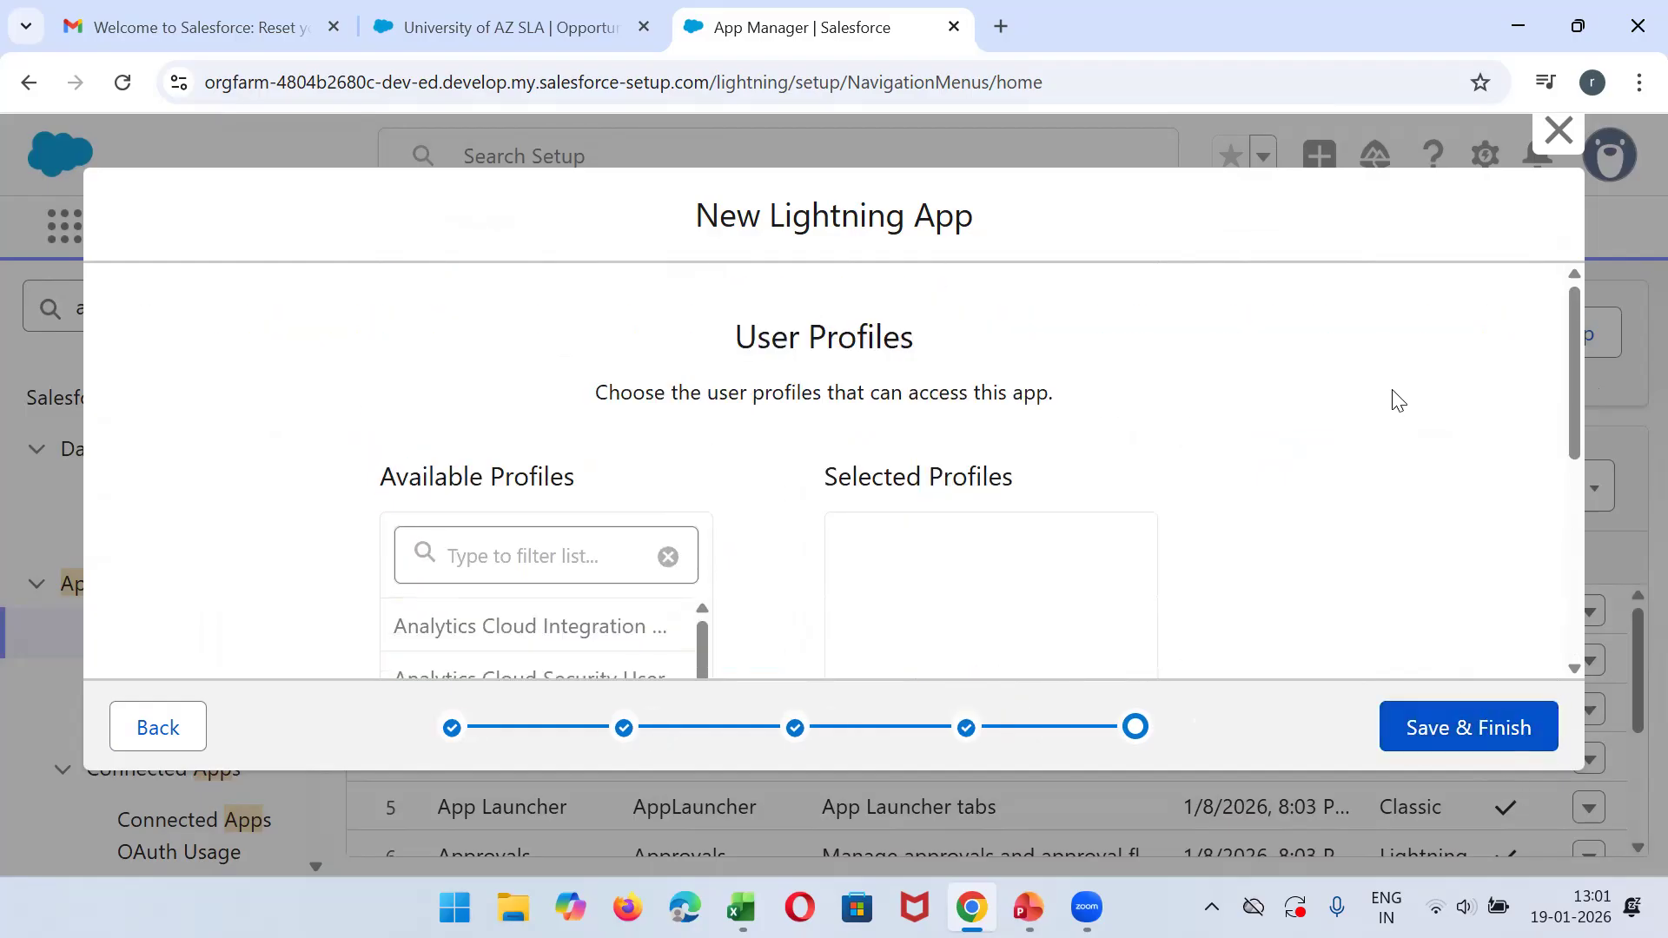
# - Filter the user profiles by "system", grant System Administrator access to the app, and save and finish the app
pyautogui.moveTo(1576, 365); pyautogui.dragTo(1583, 396)
pyautogui.click(476, 480)
pyautogui.write('system')
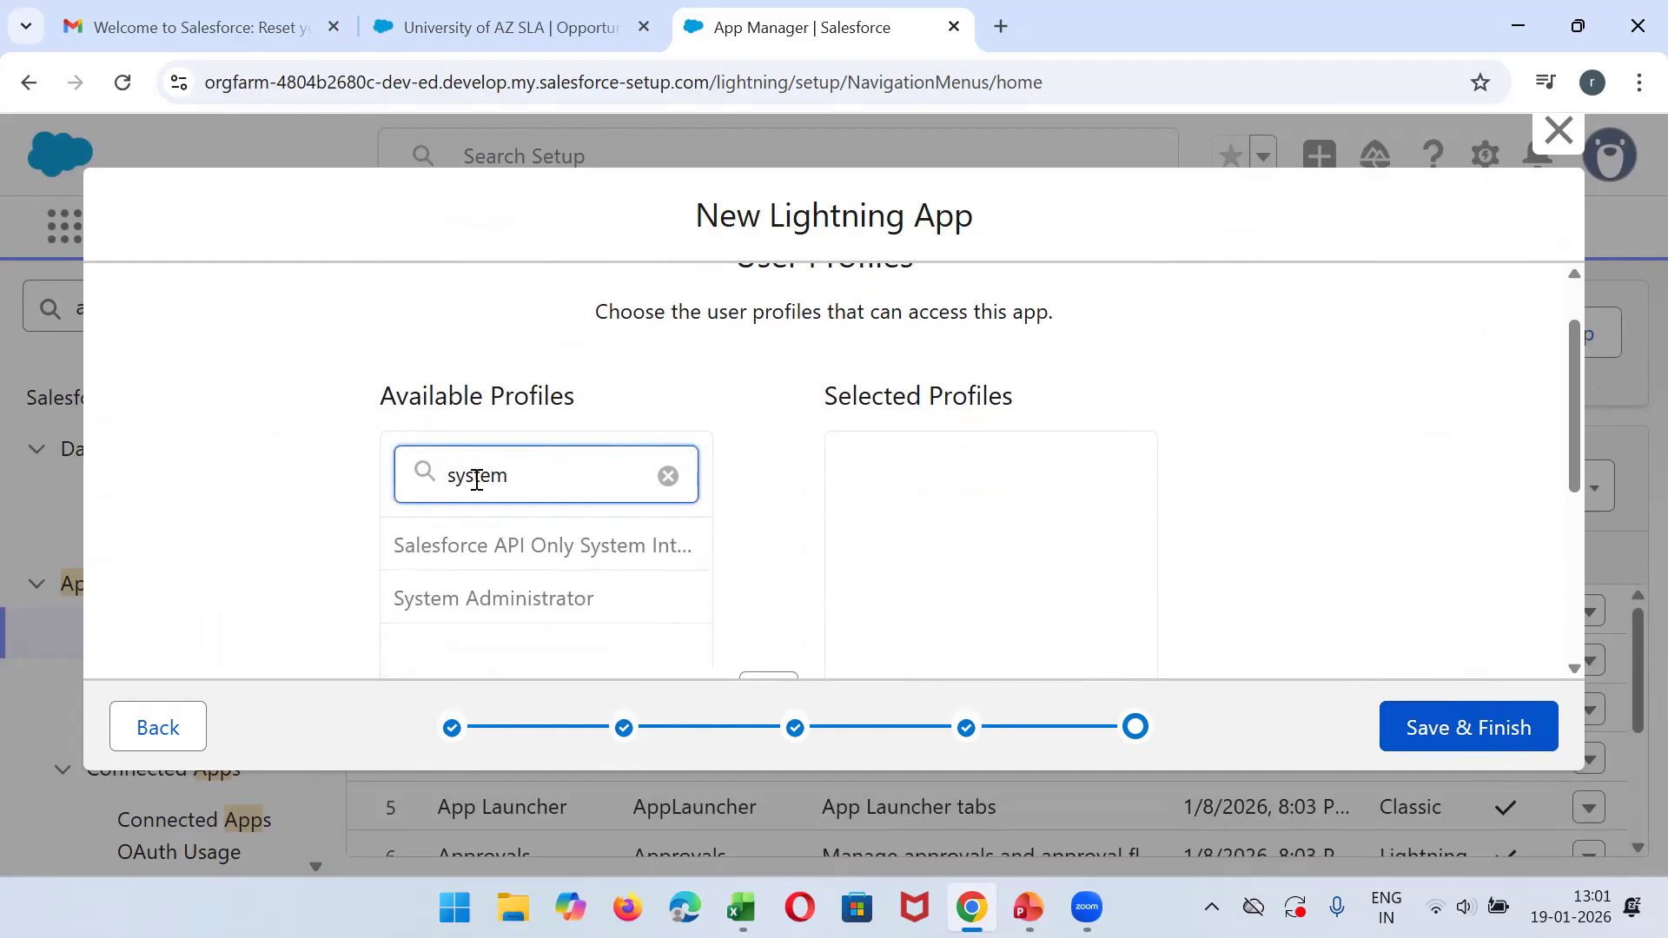
pyautogui.click(509, 598)
pyautogui.scroll(-3, 931, 540)
pyautogui.click(764, 446)
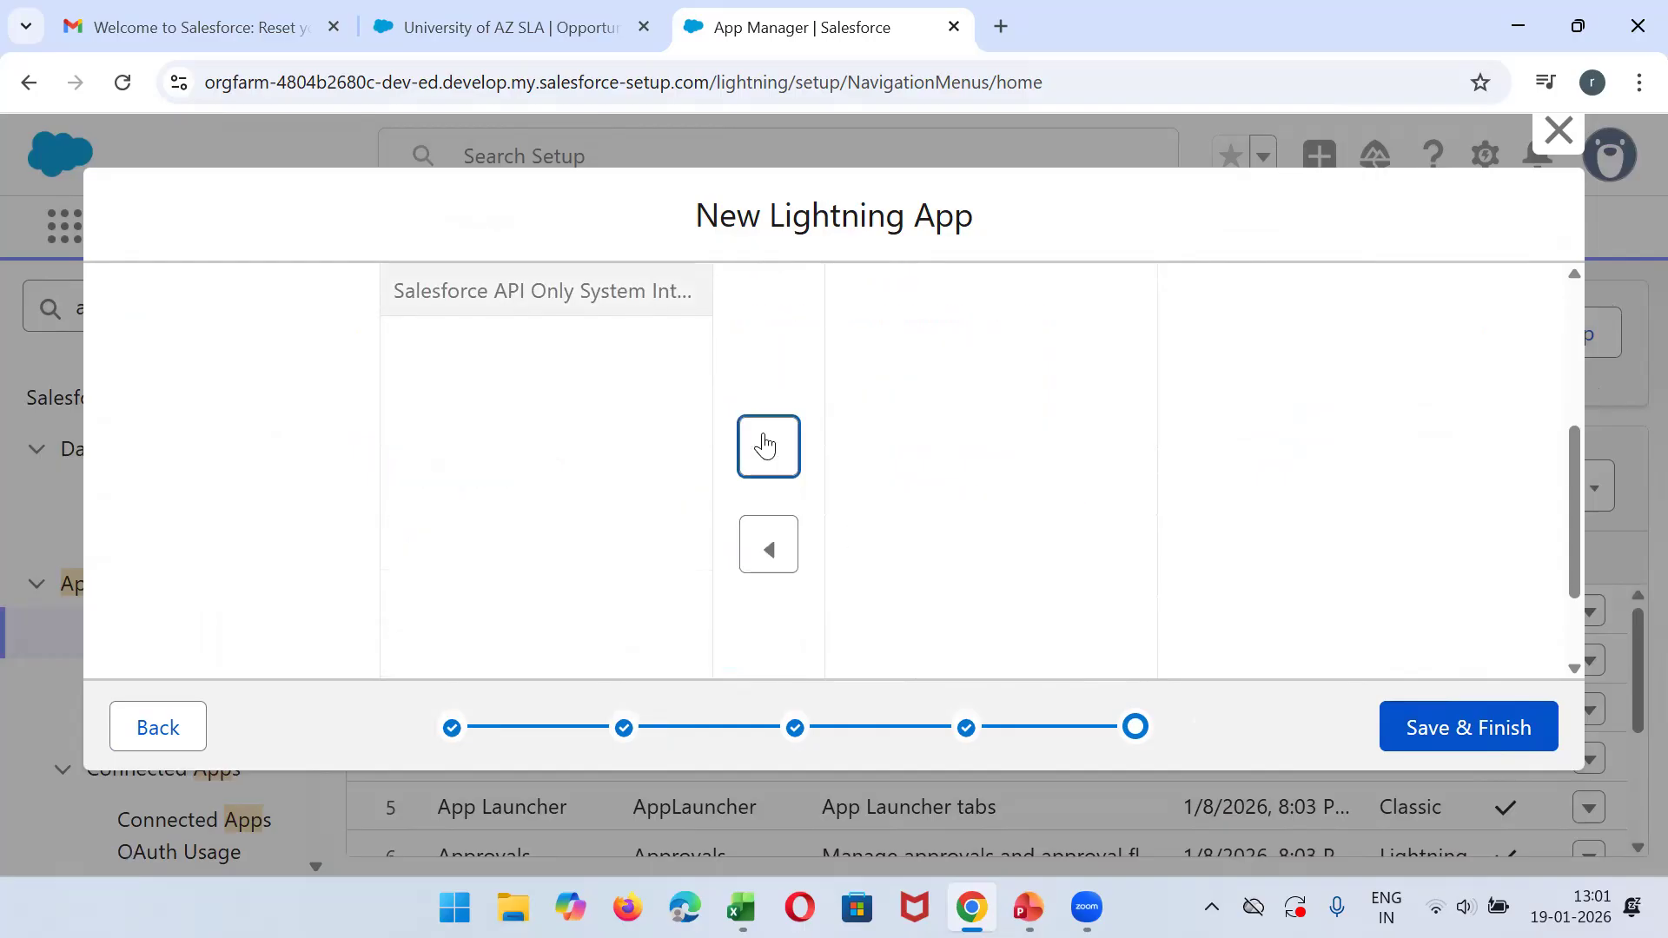
pyautogui.moveTo(1579, 509); pyautogui.dragTo(1561, 415)
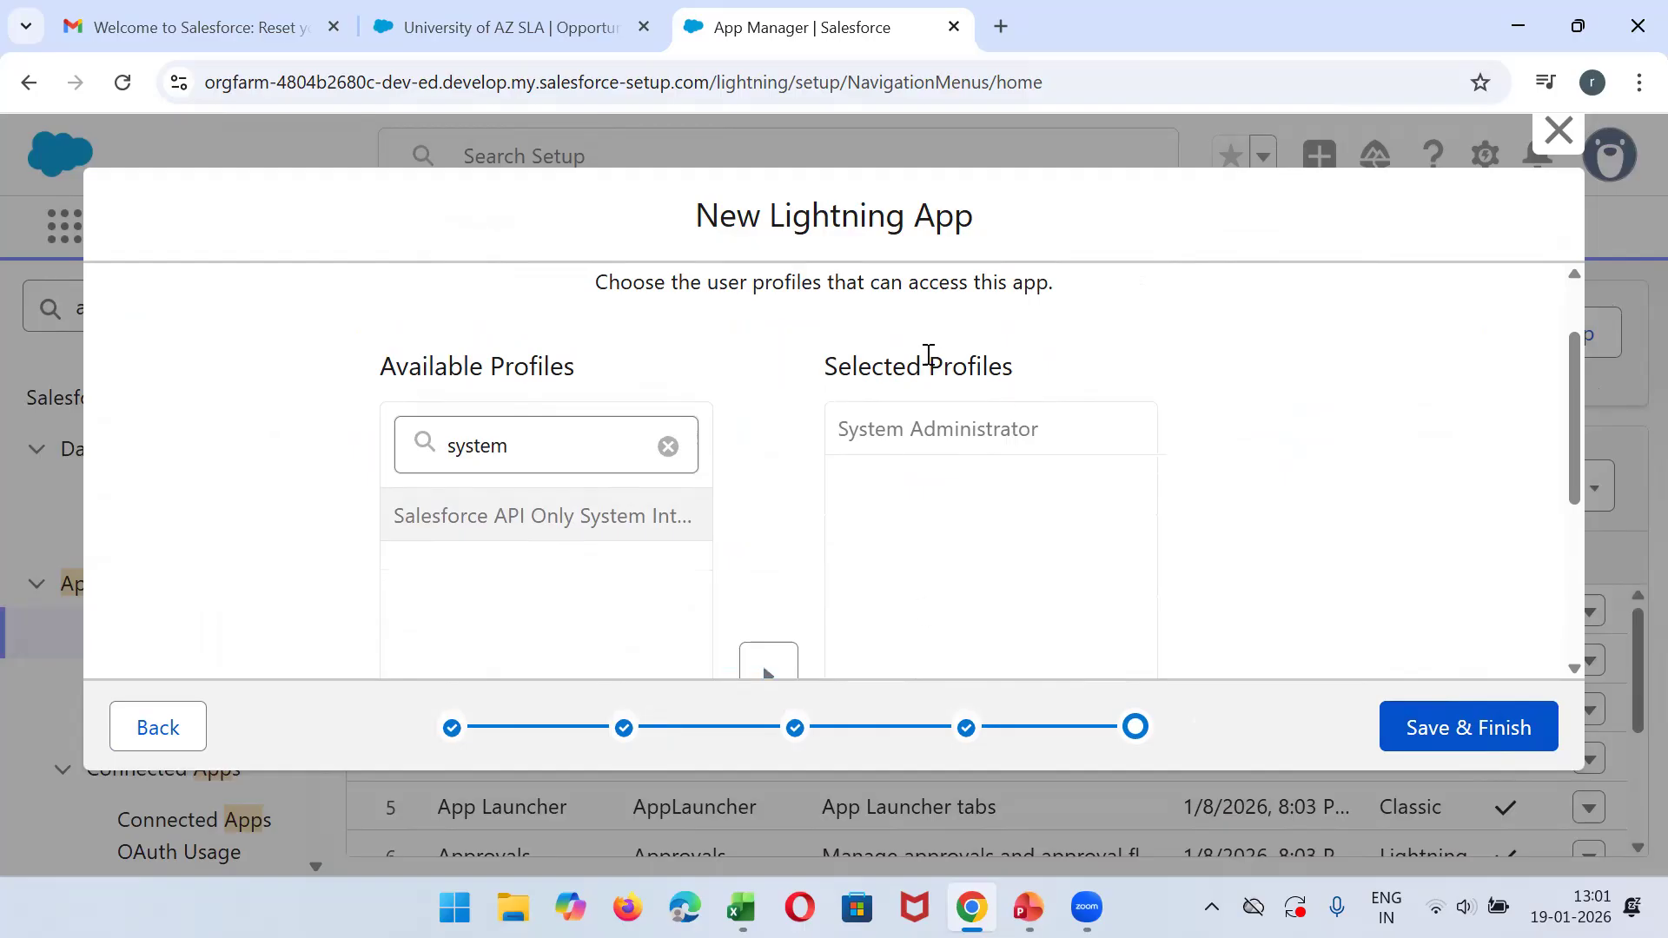
pyautogui.click(1442, 736)
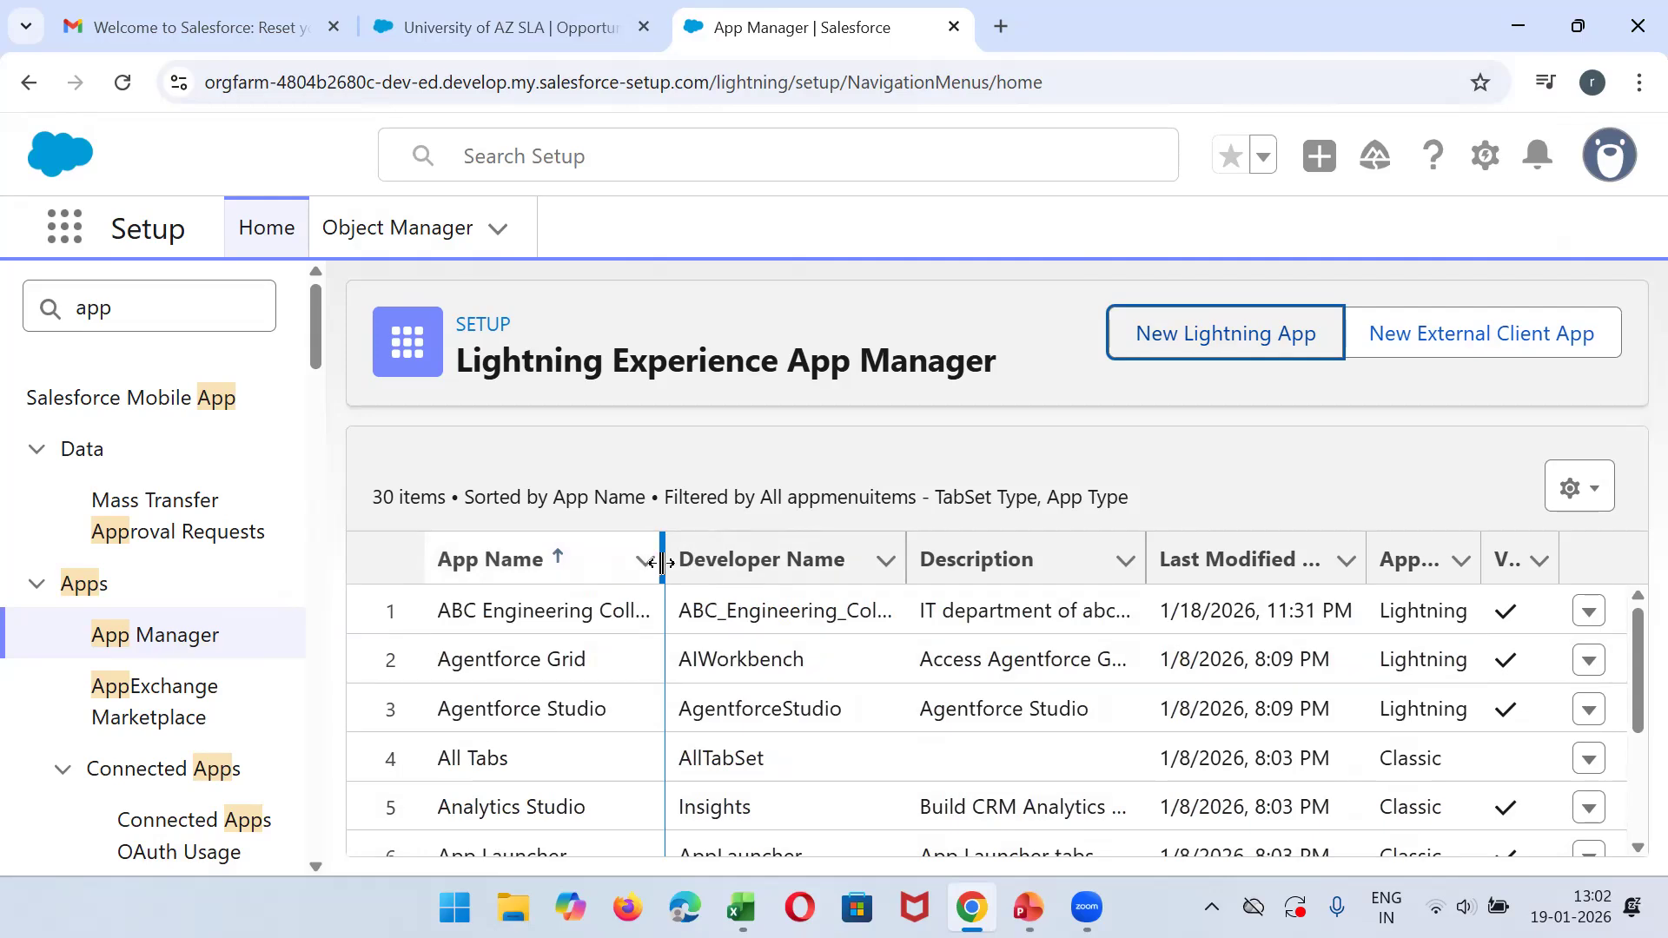
# - Widen the App Name column to show the new app's full name, and return to the University of AZ SLA opportunity's browser tab
pyautogui.moveTo(664, 554); pyautogui.dragTo(766, 547)
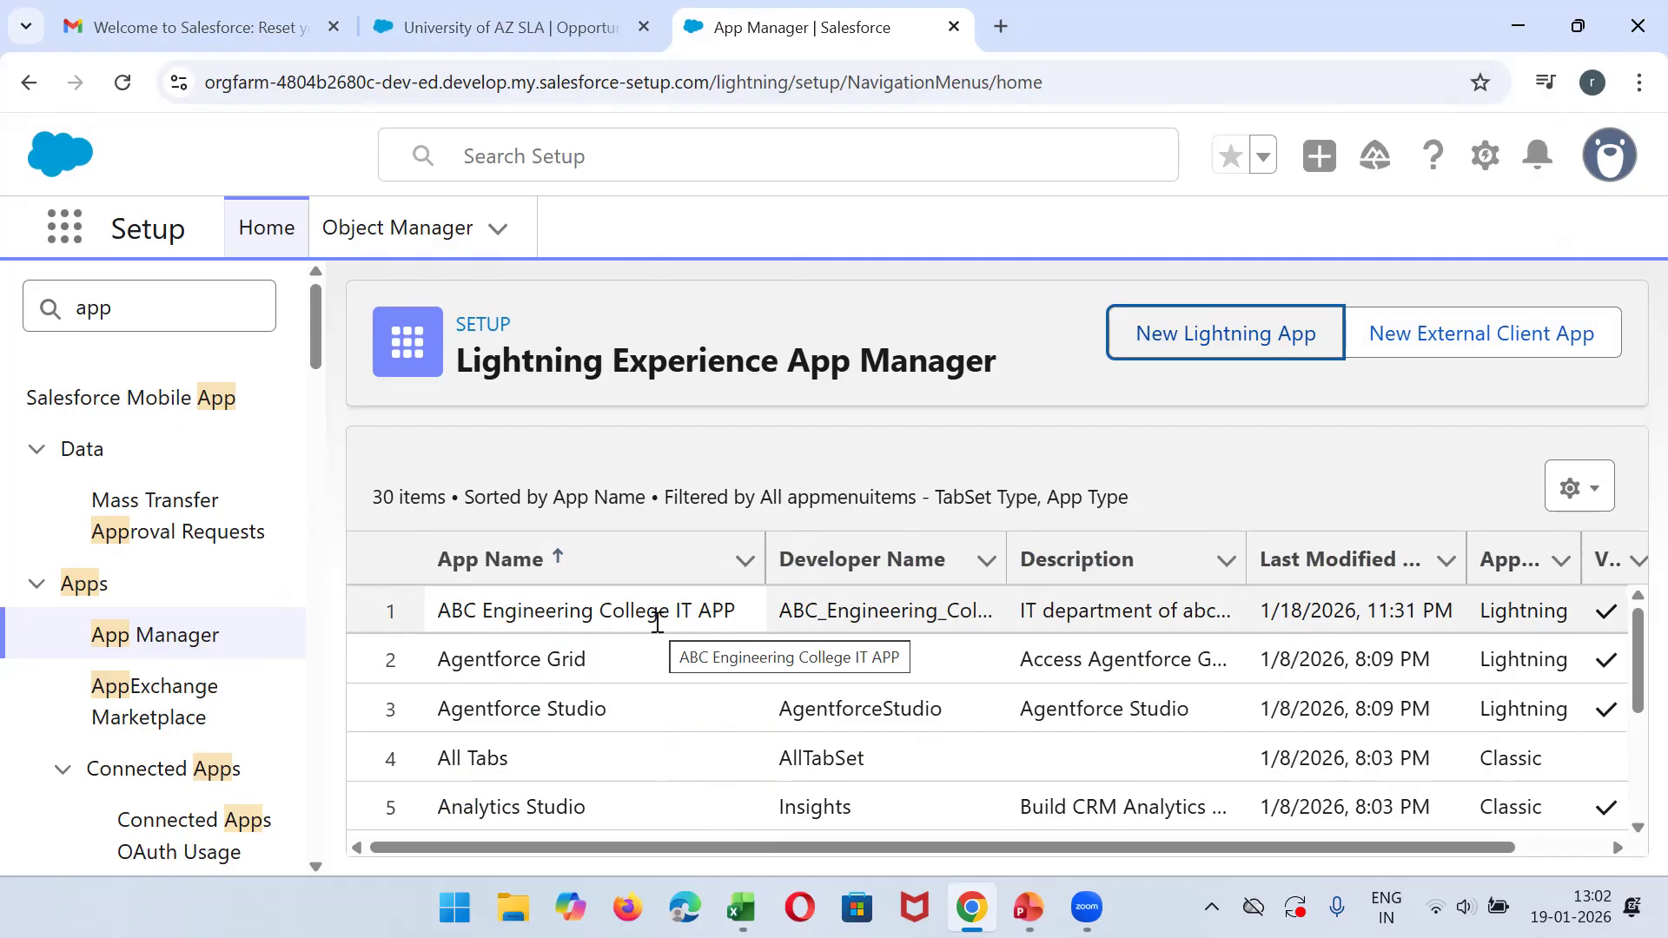
pyautogui.click(608, 22)
pyautogui.click(755, 11)
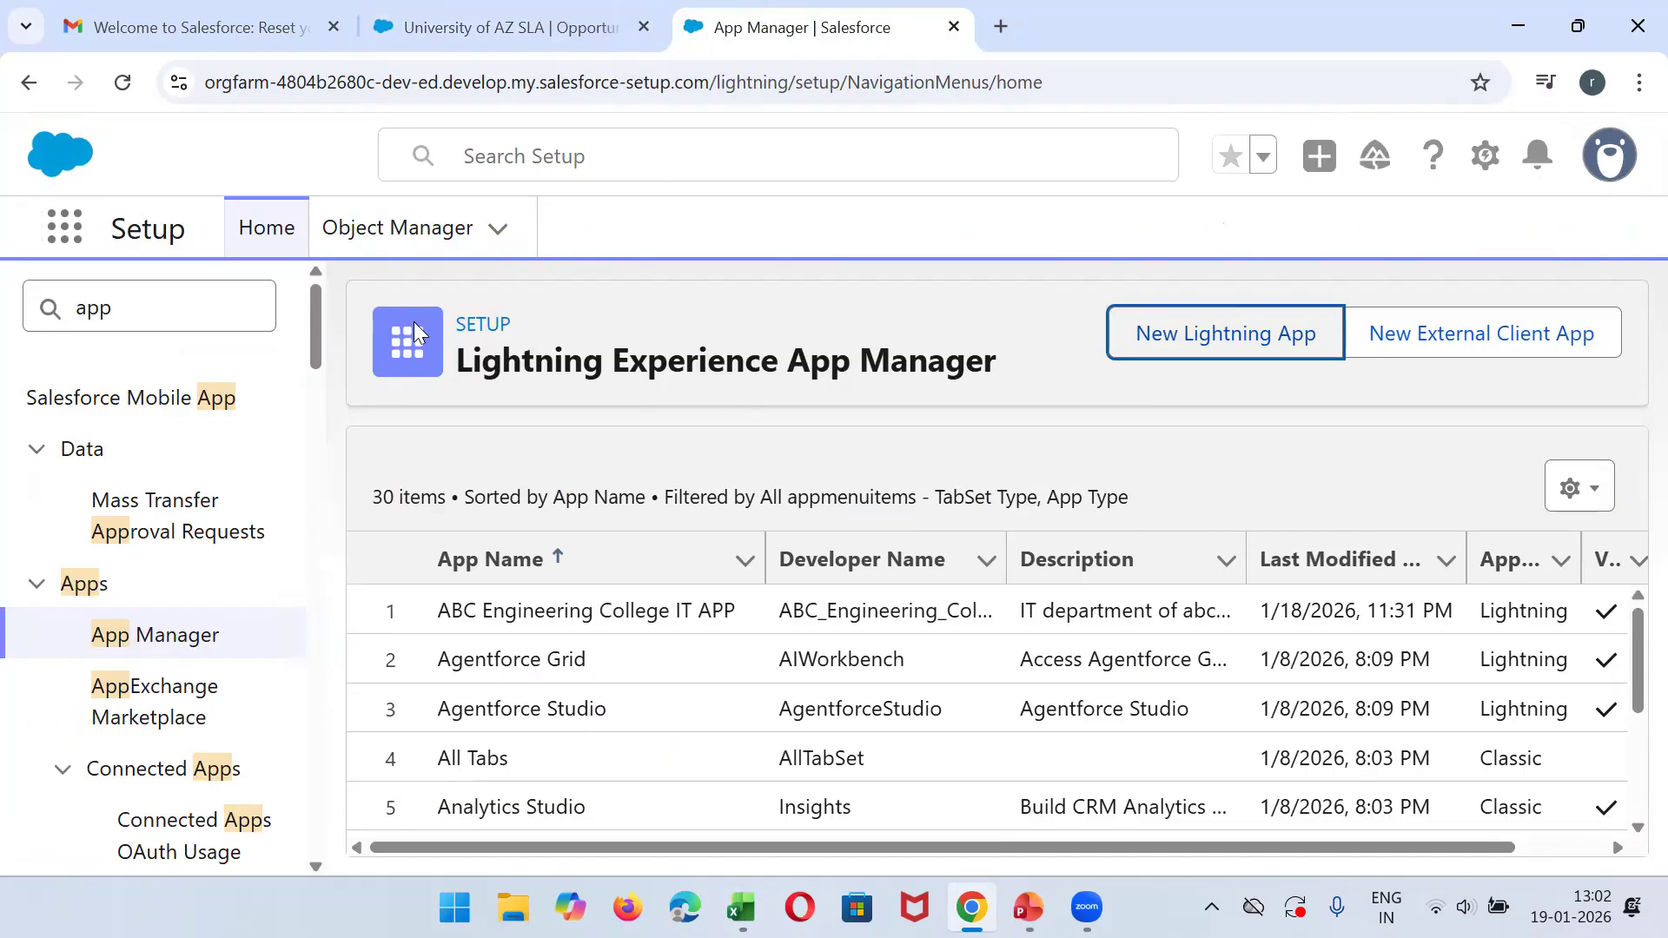
pyautogui.click(545, 8)
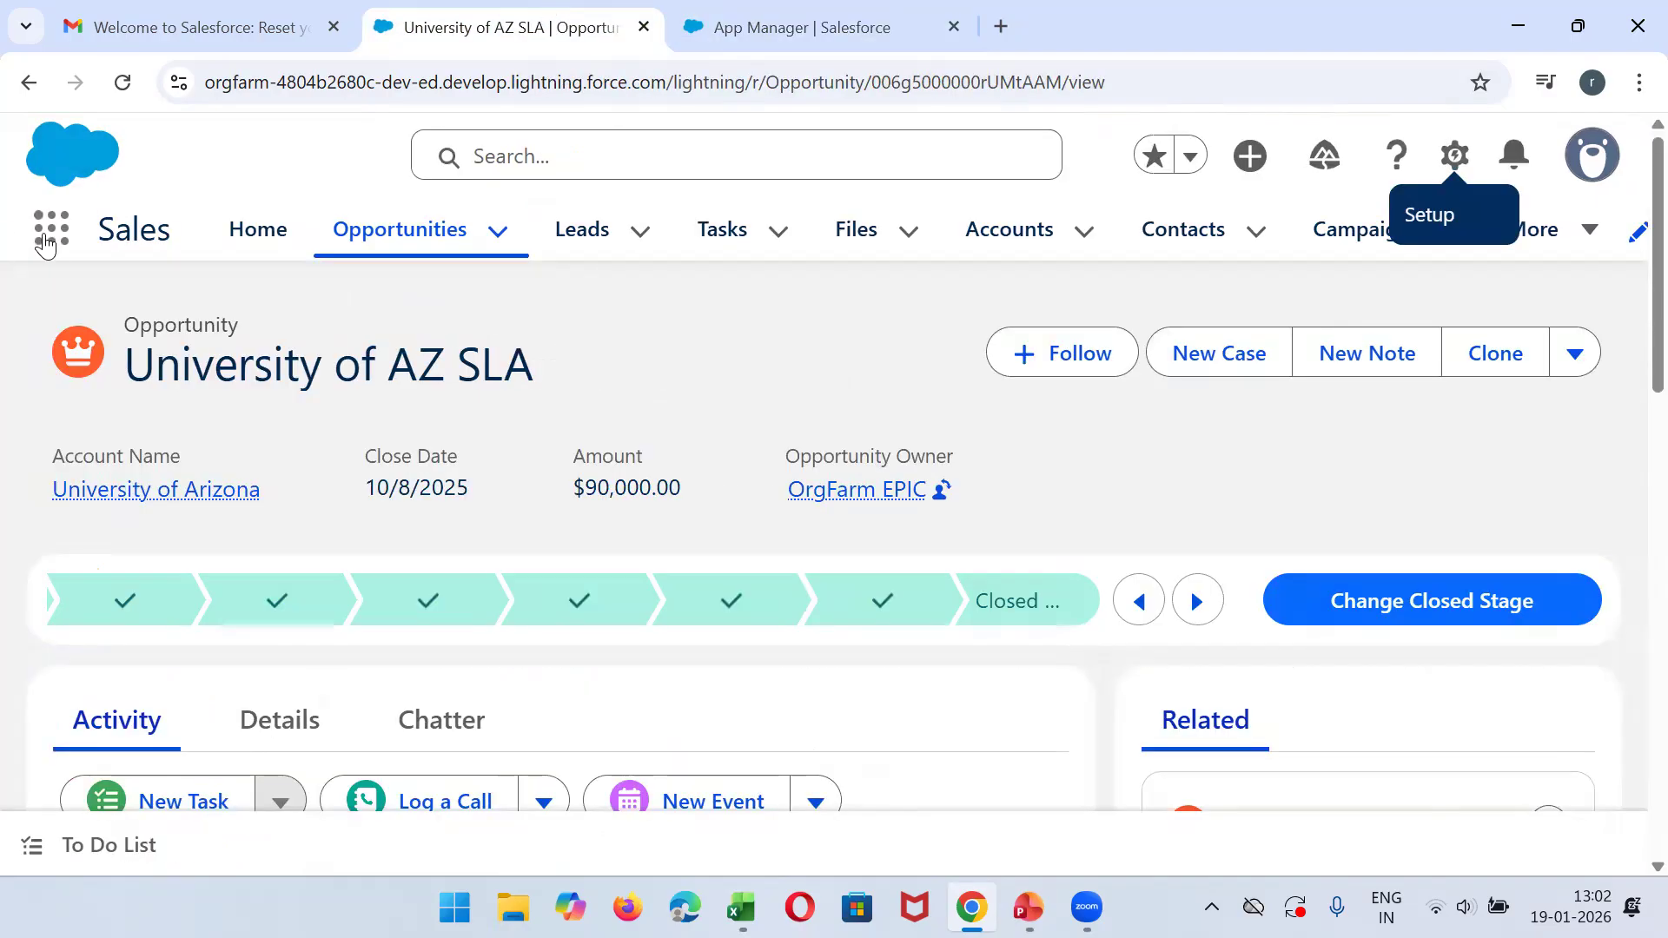
pyautogui.click(123, 80)
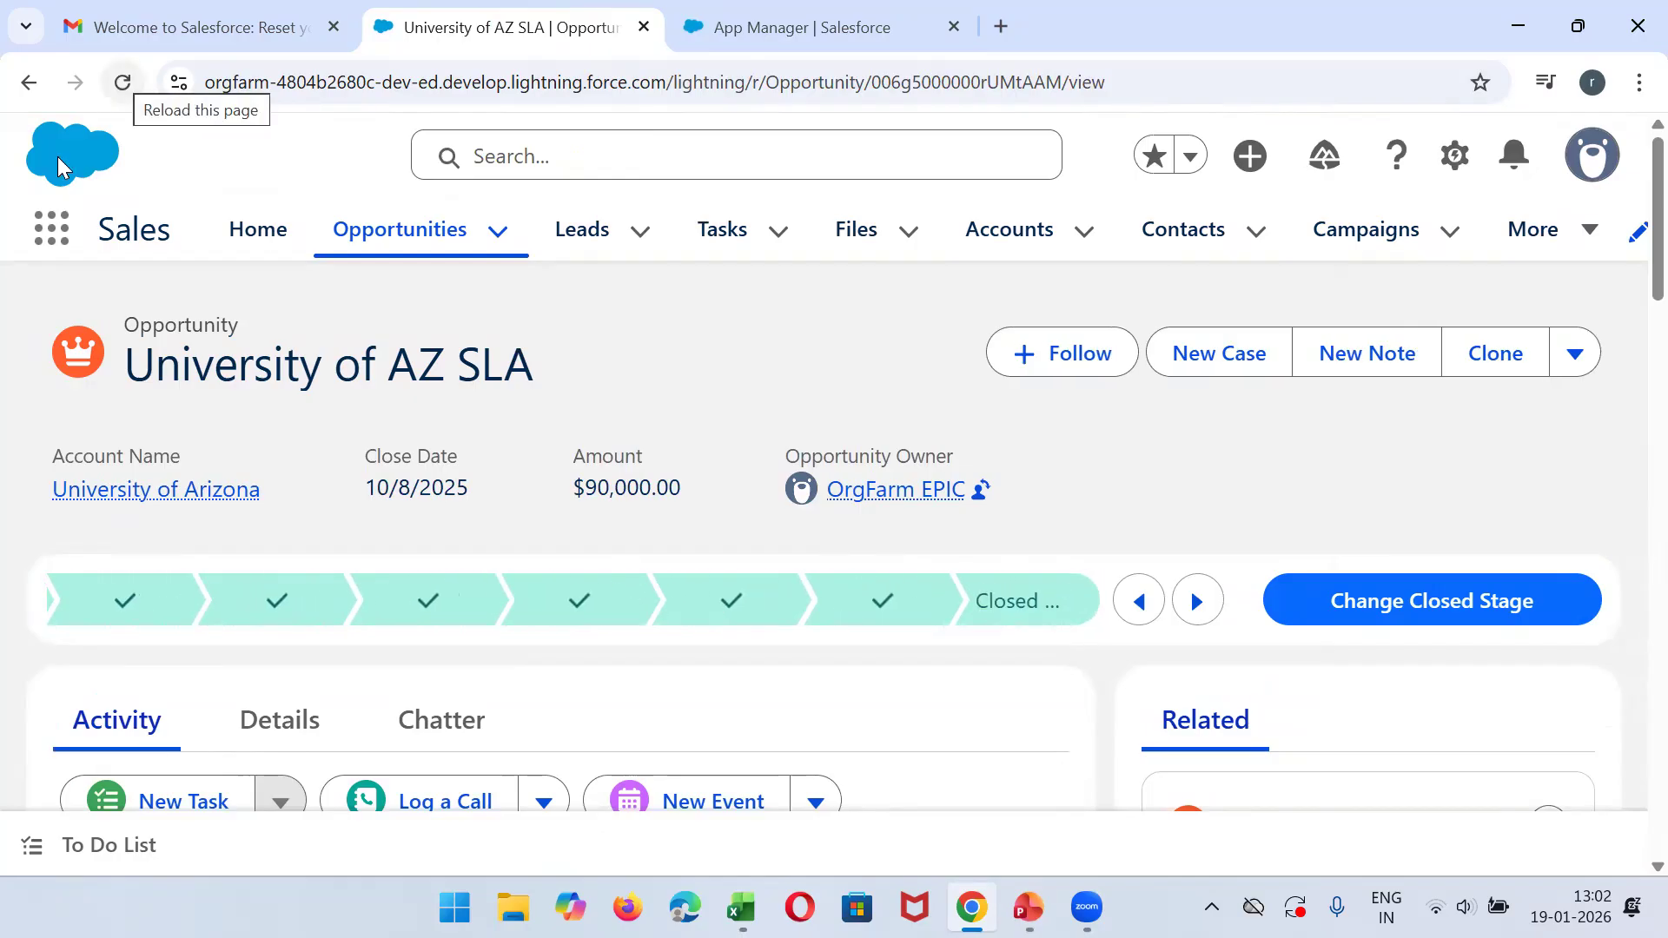
# - Find "abc" in the App Launcher, open ABC Engineering College IT APP, and dismiss the Field Service Setup pop-up
pyautogui.click(54, 253)
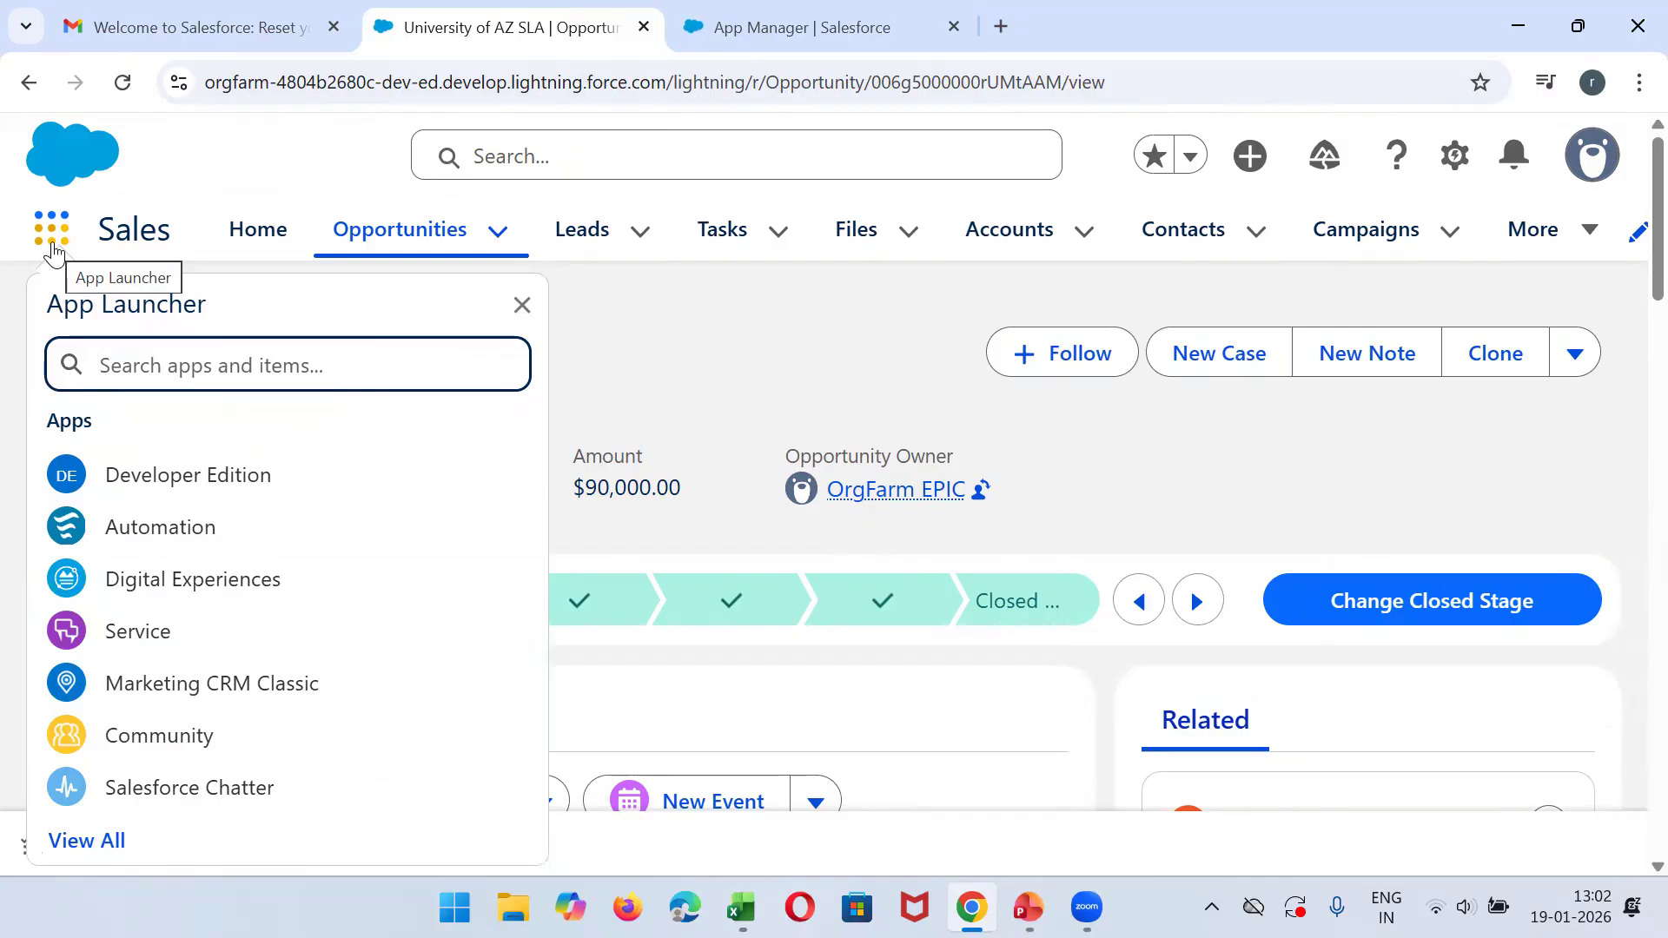
pyautogui.write('abc')
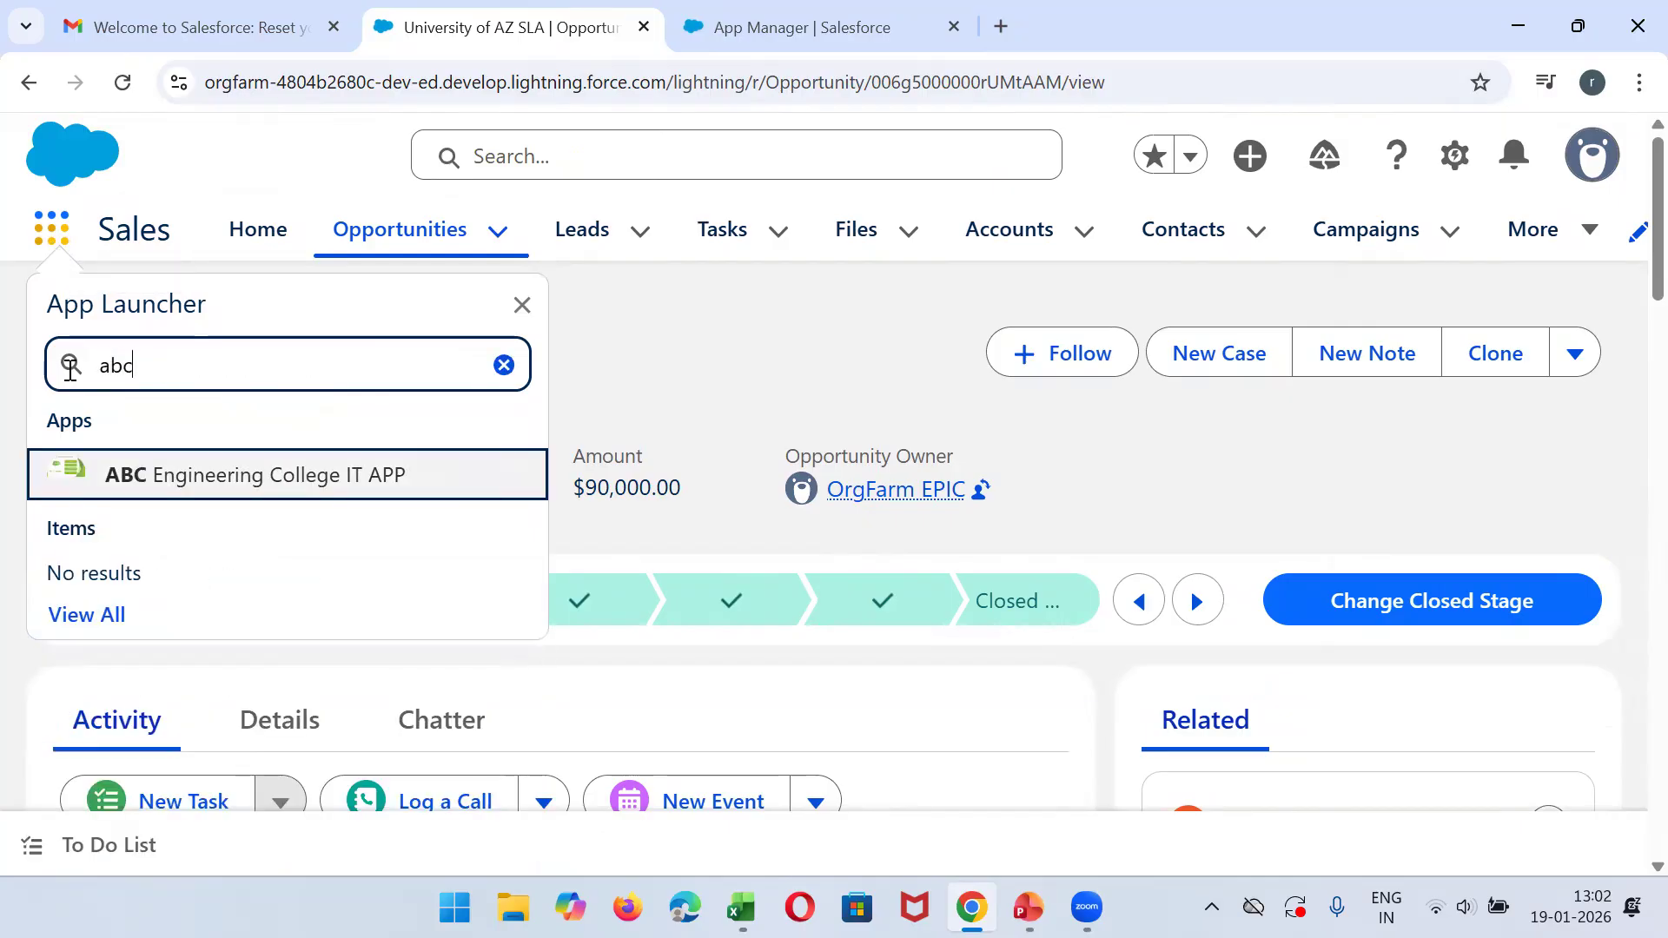
pyautogui.click(173, 487)
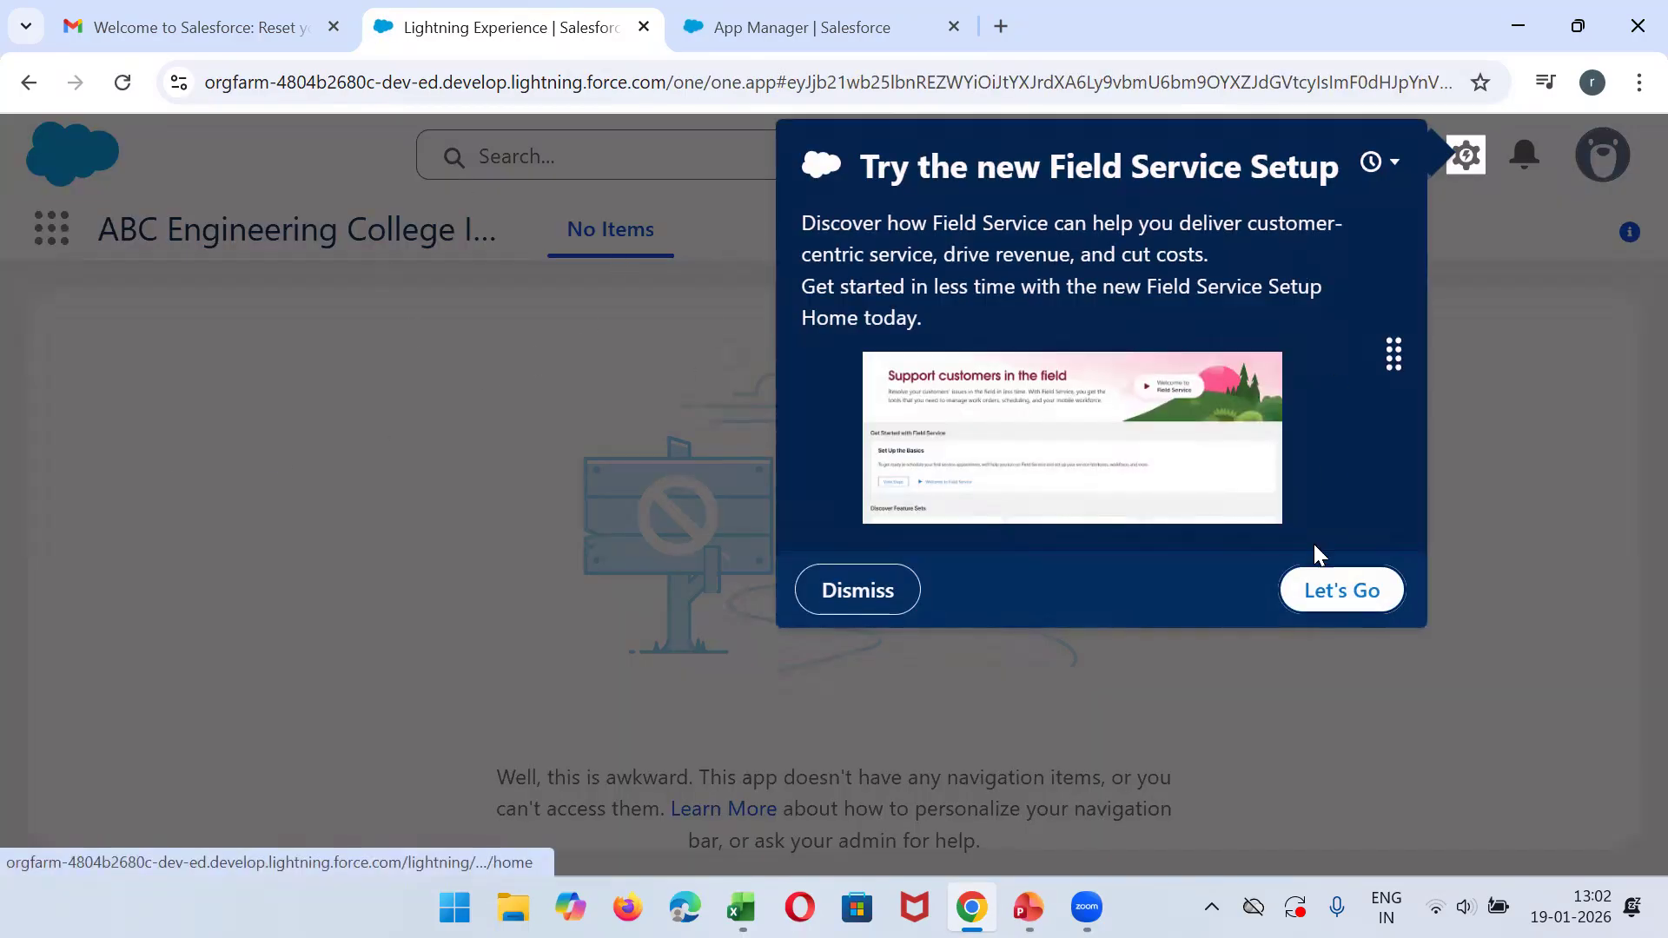
pyautogui.click(833, 607)
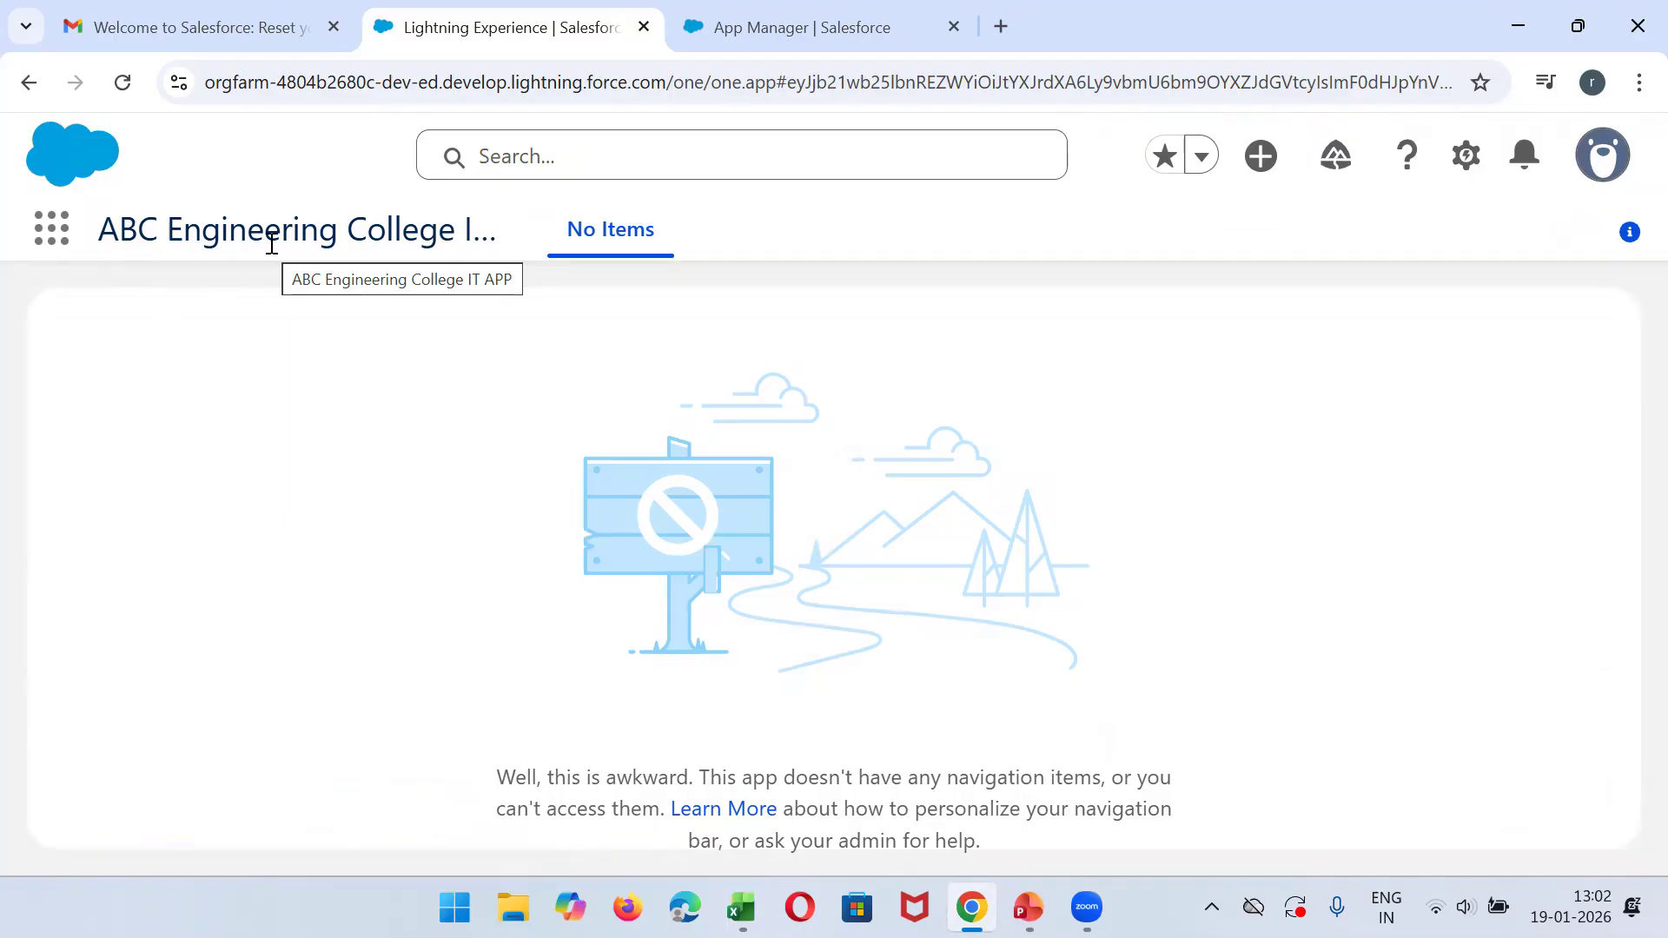
# - Switch to Excel to review the Students sheet of CollegeDatabase, and return to App Manager in the browser
pyautogui.click(866, 34)
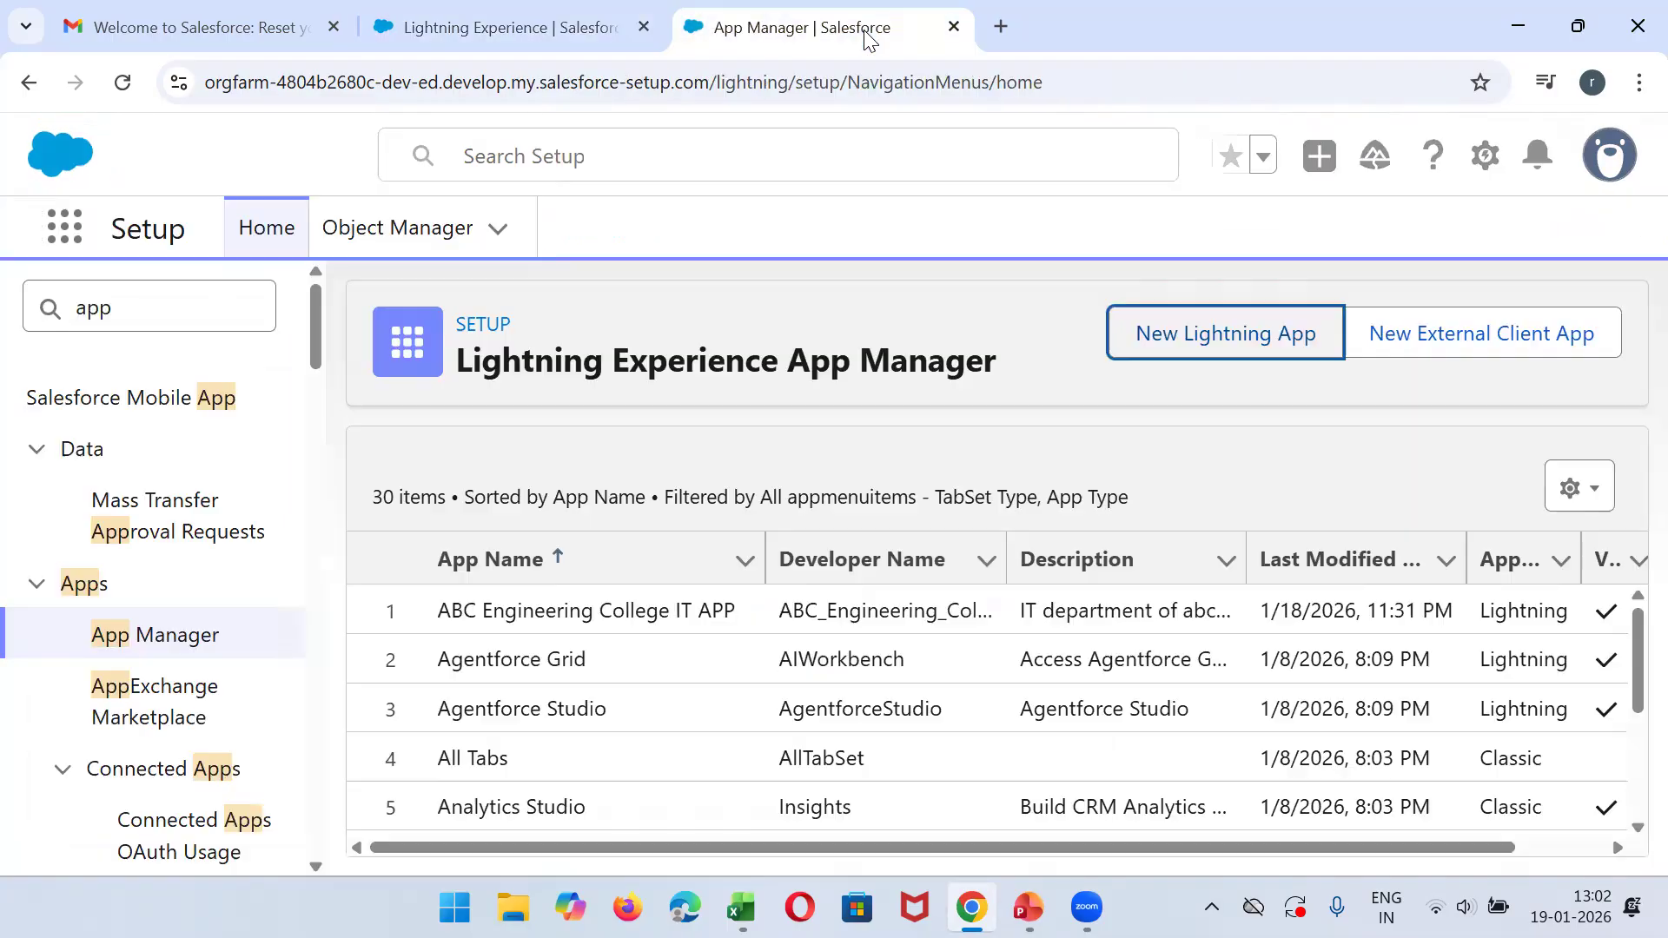
pyautogui.click(741, 907)
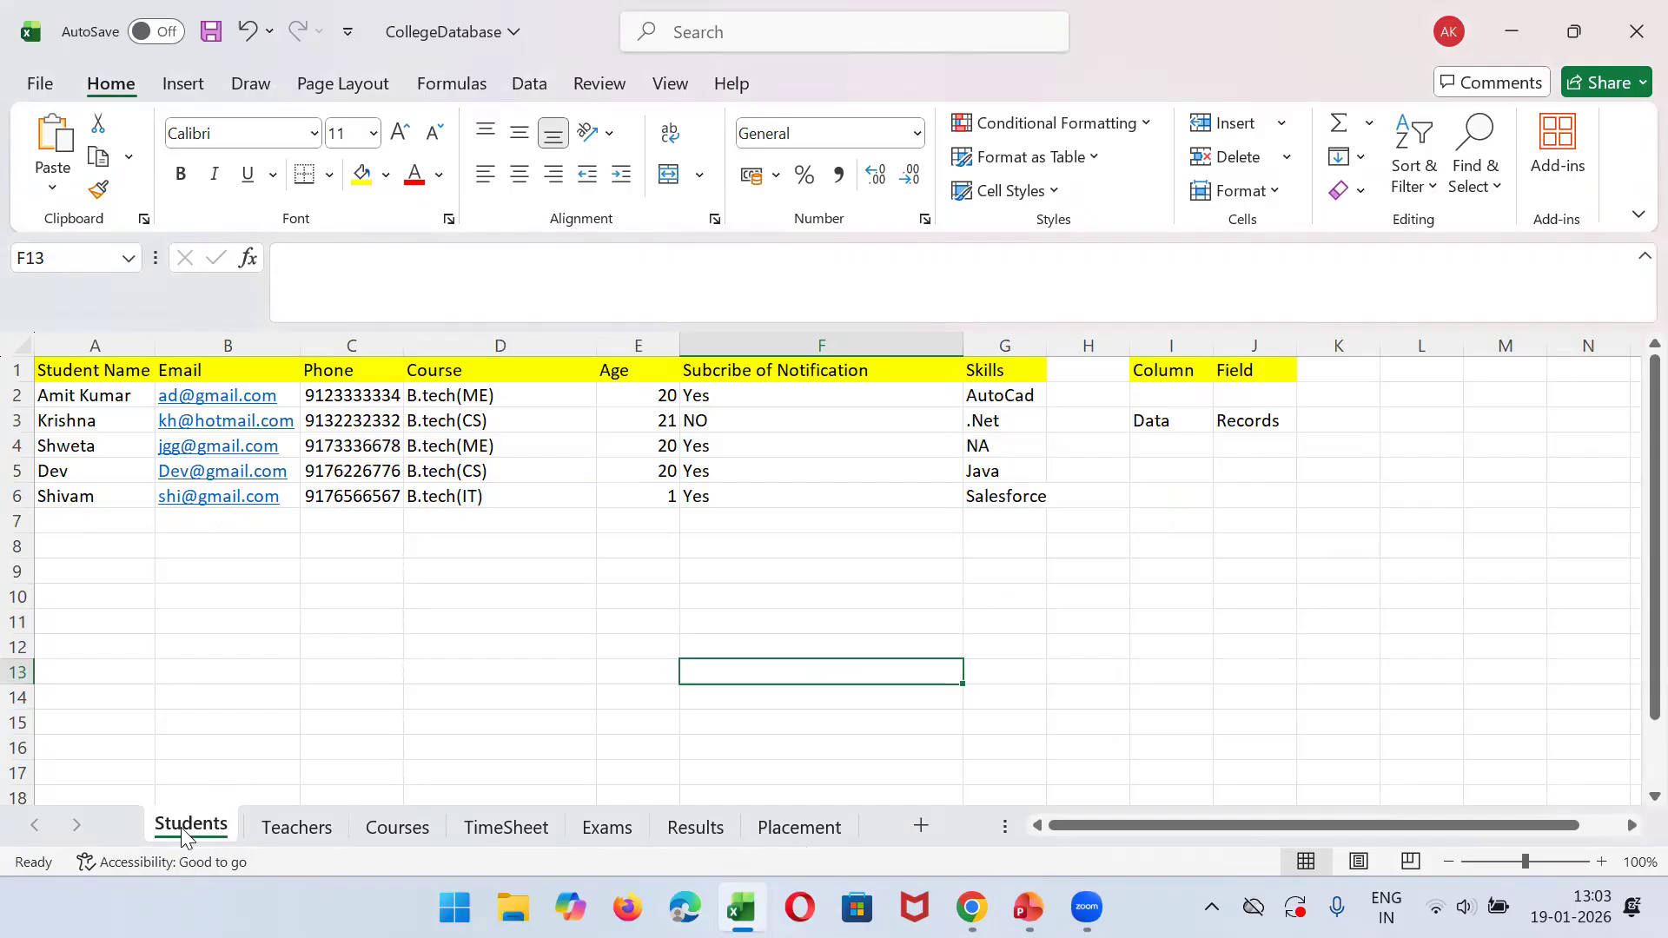
pyautogui.click(741, 907)
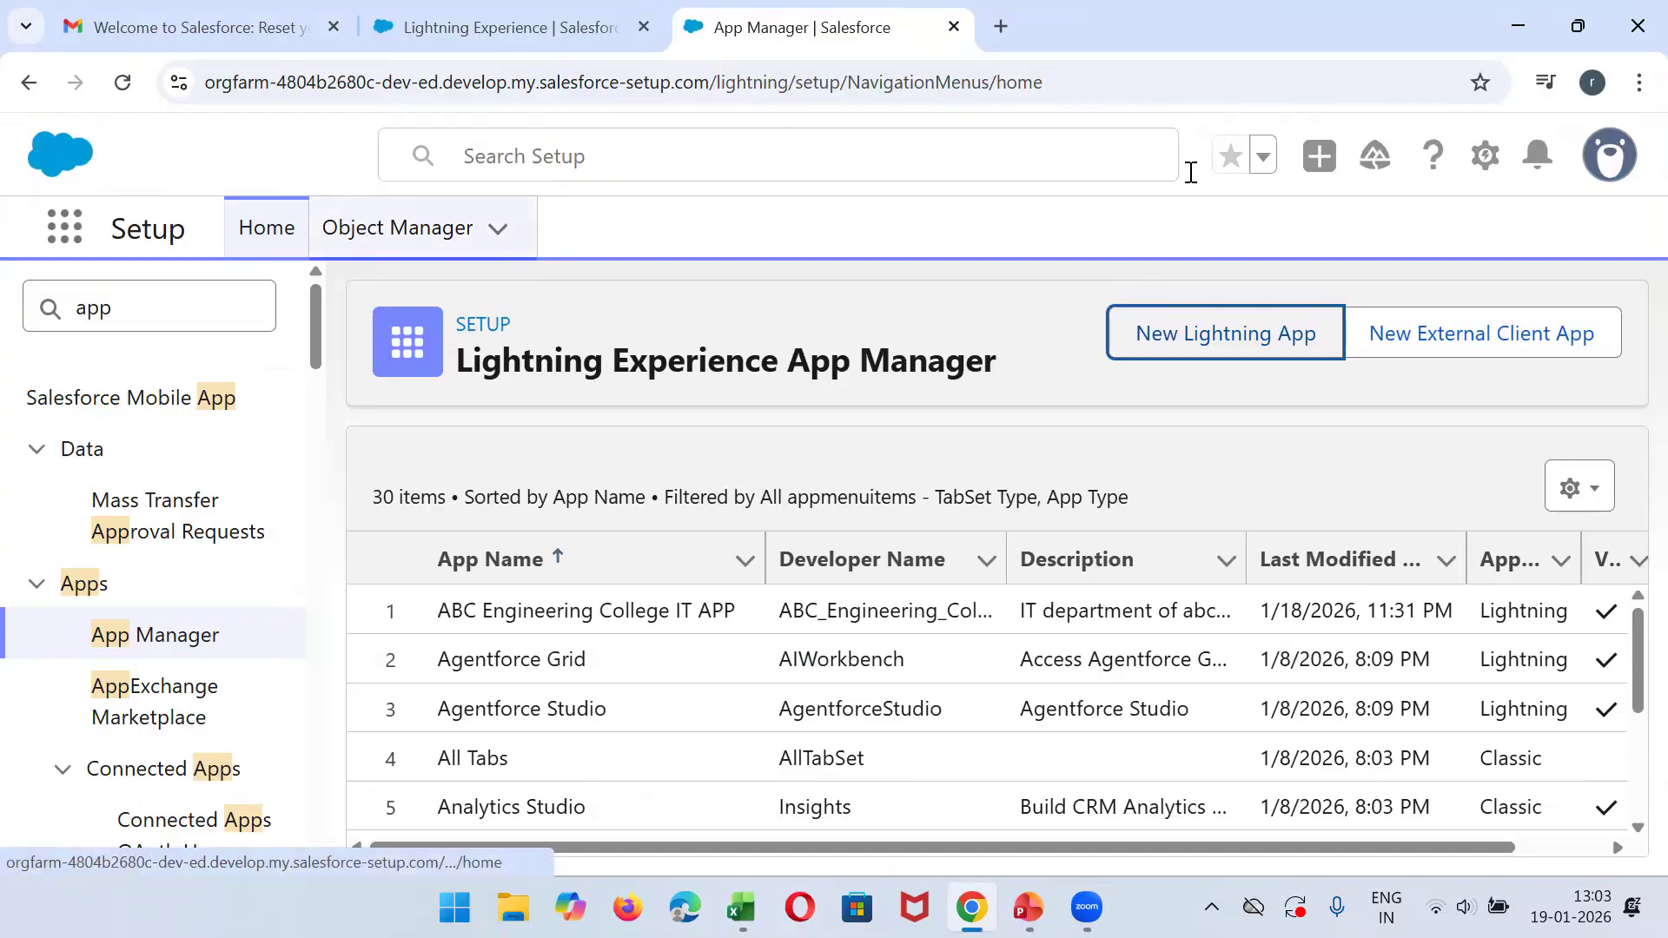
# - Open Setup in a new browser tab and close the old App Manager tab
pyautogui.click(1486, 157)
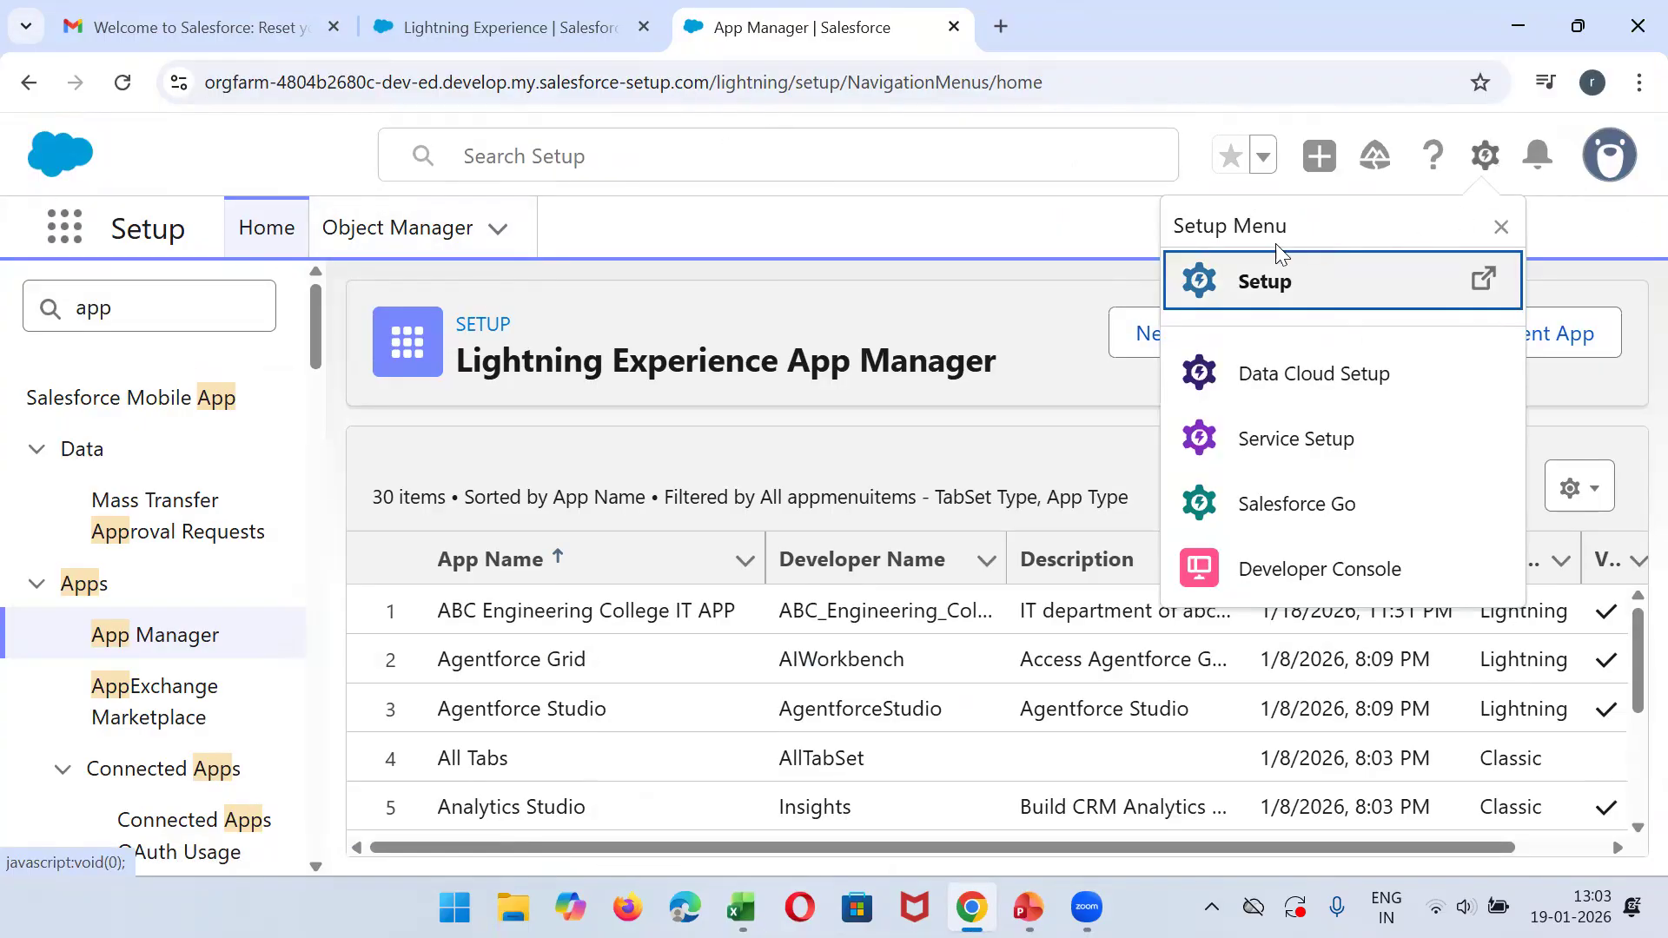
pyautogui.click(1228, 293)
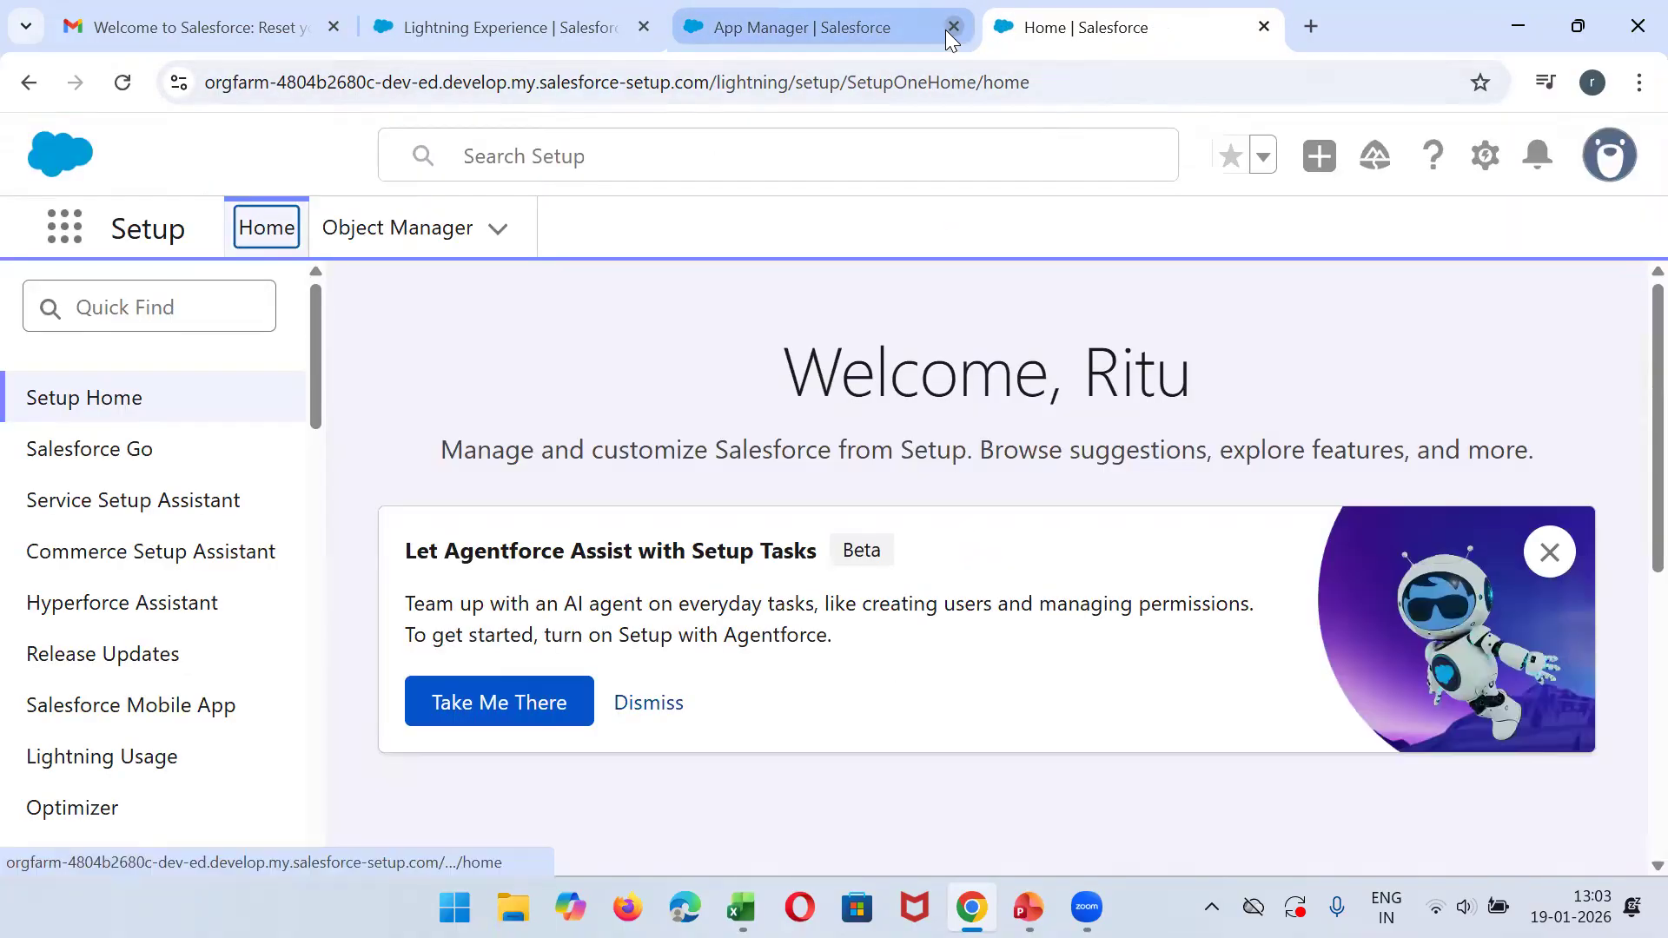
pyautogui.click(953, 27)
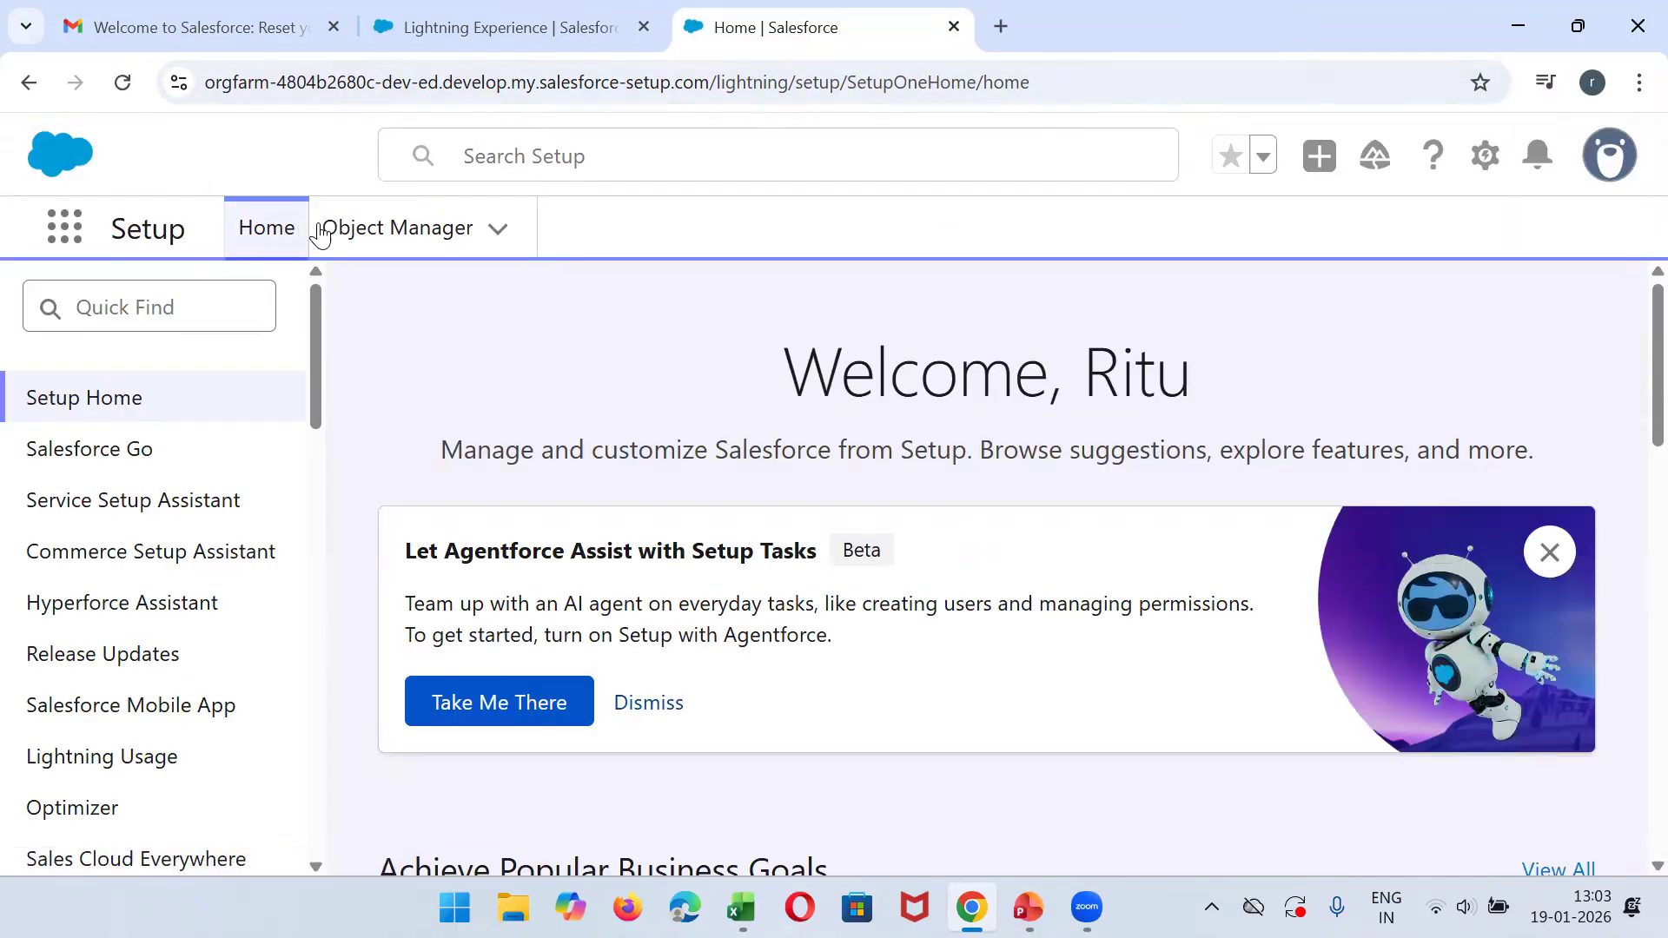
# - Start a new custom object in Object Manager with the label Student and the plural label Students
pyautogui.click(416, 242)
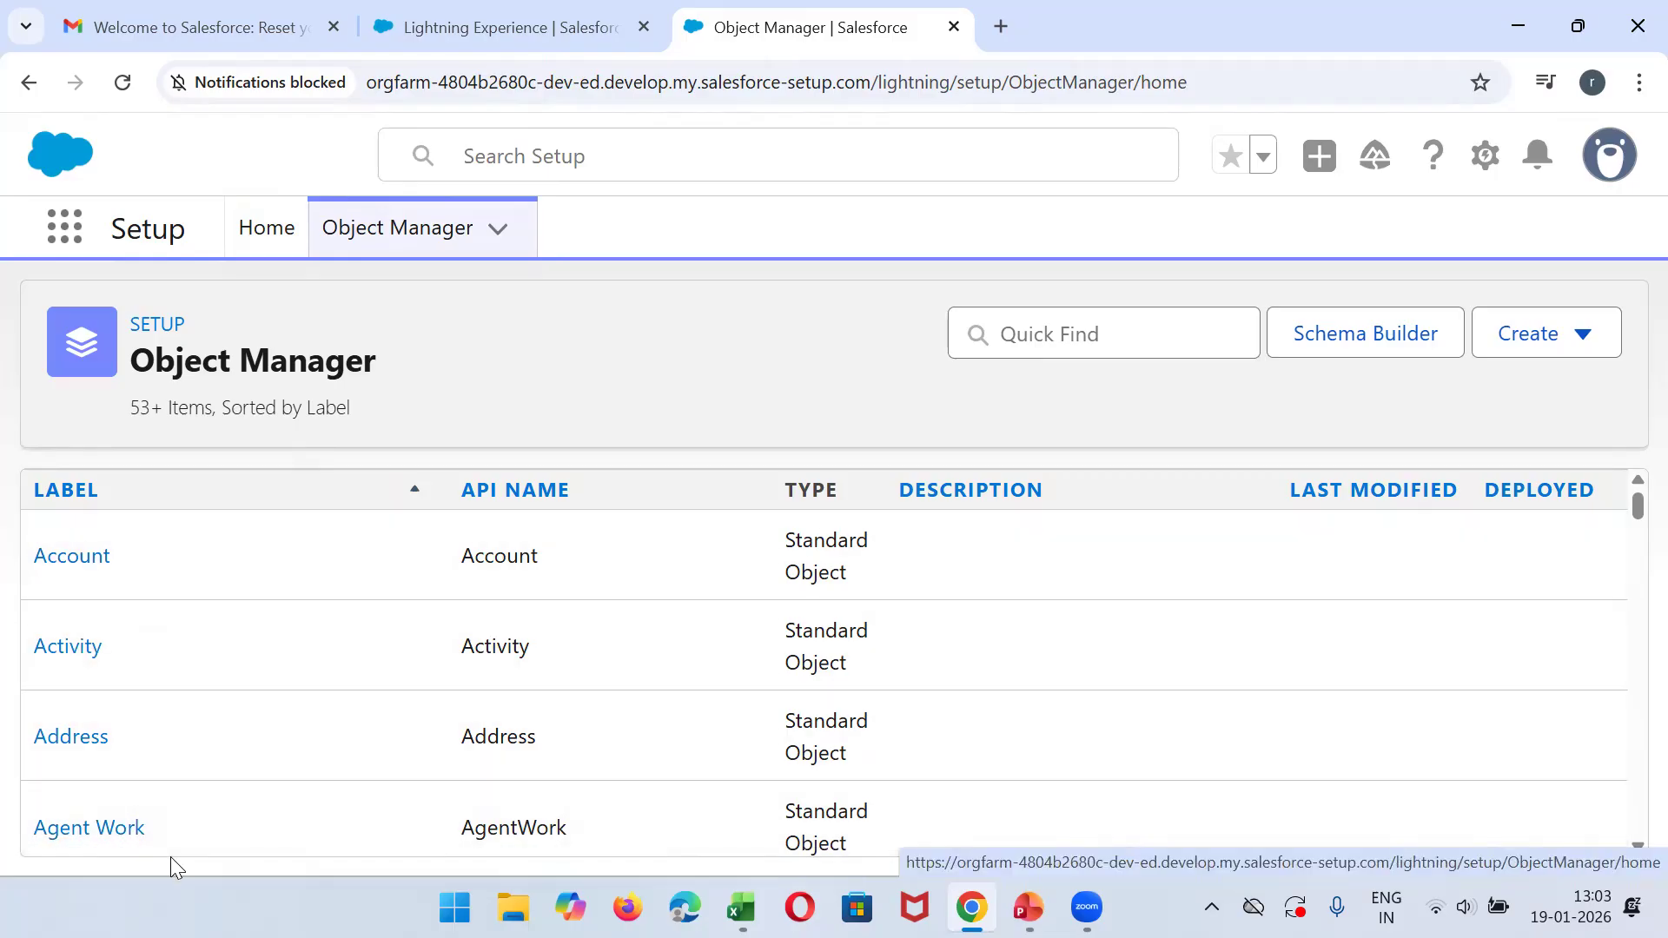
pyautogui.click(1554, 352)
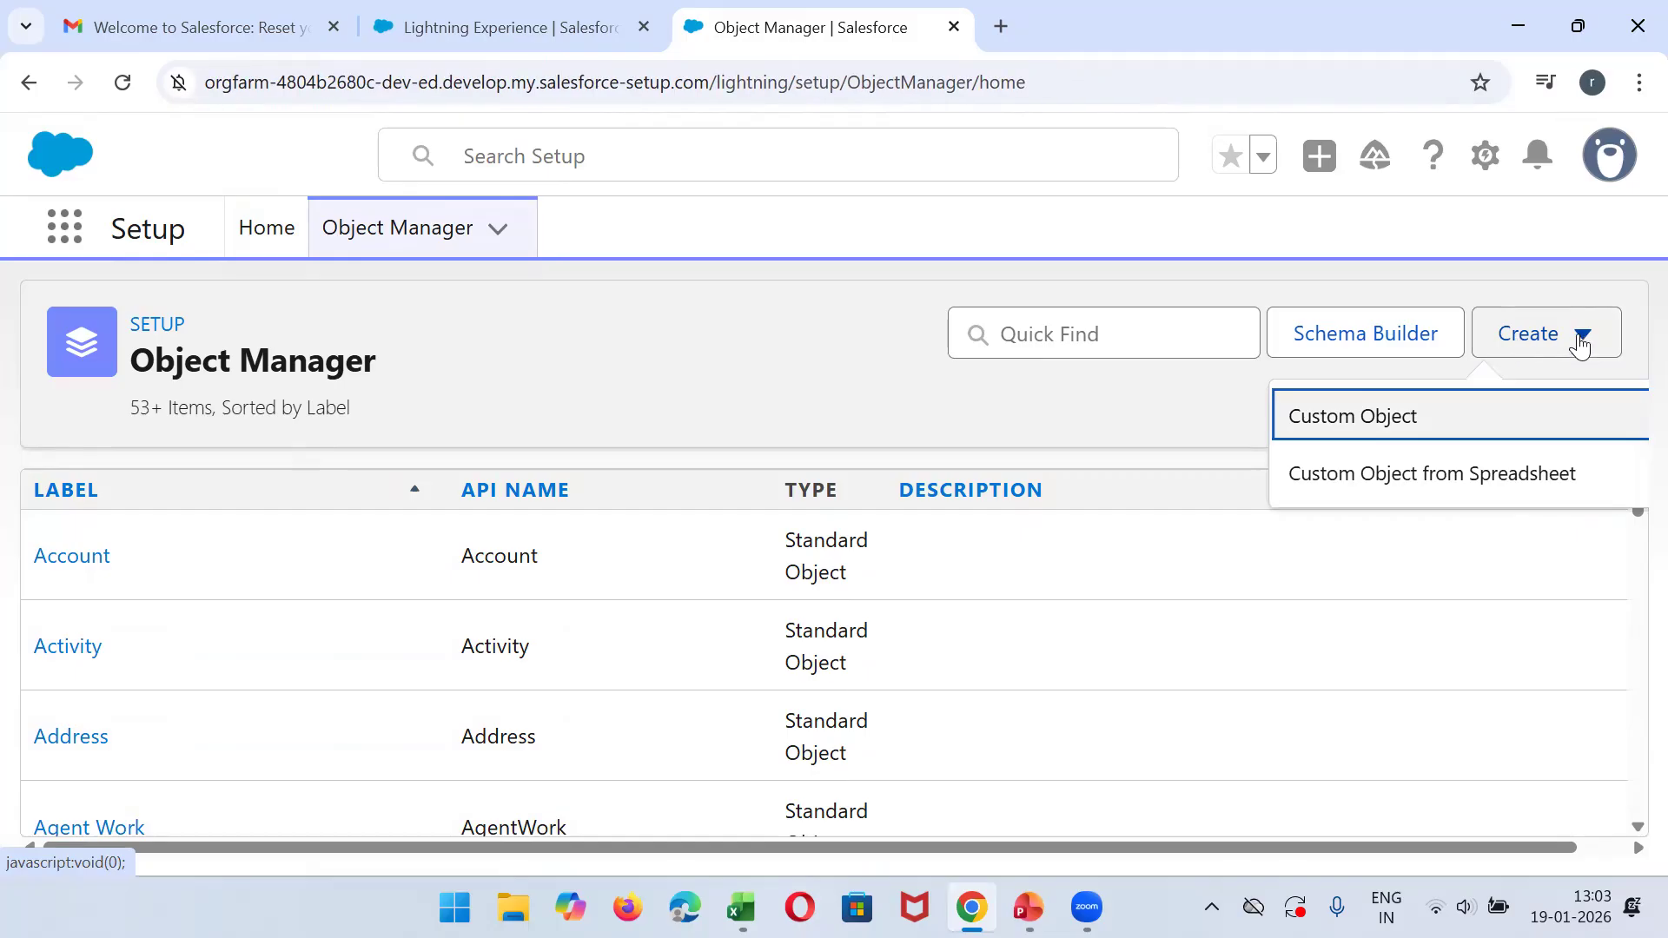
pyautogui.click(1353, 418)
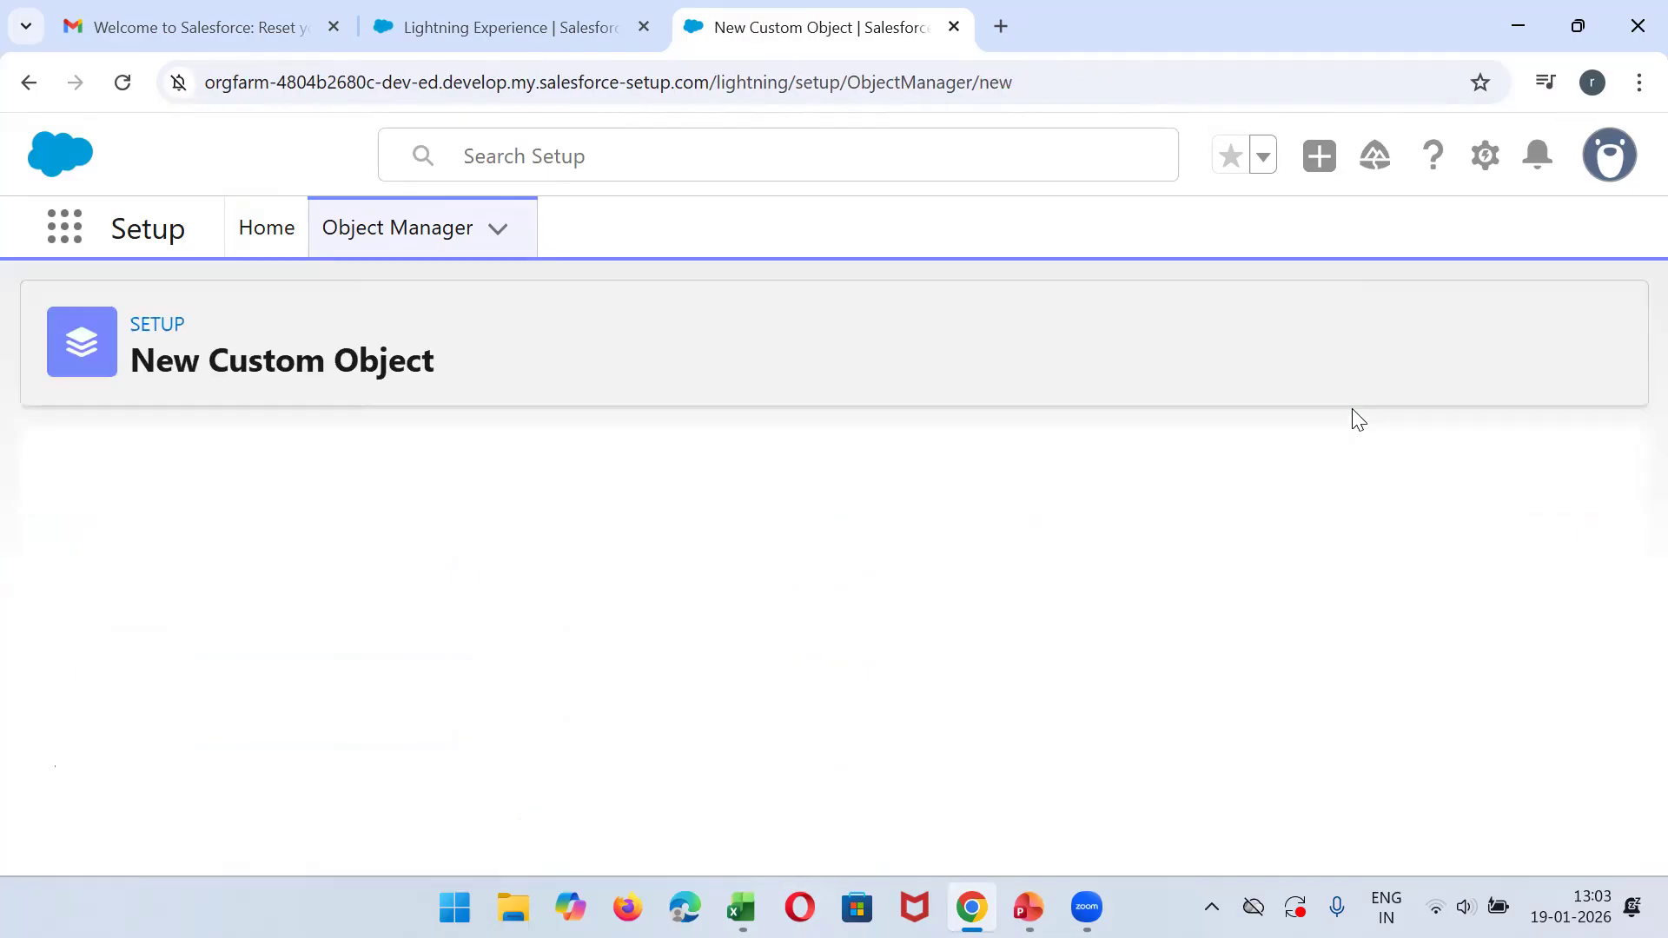
pyautogui.click(394, 730)
pyautogui.write('Student')
pyautogui.click(428, 774)
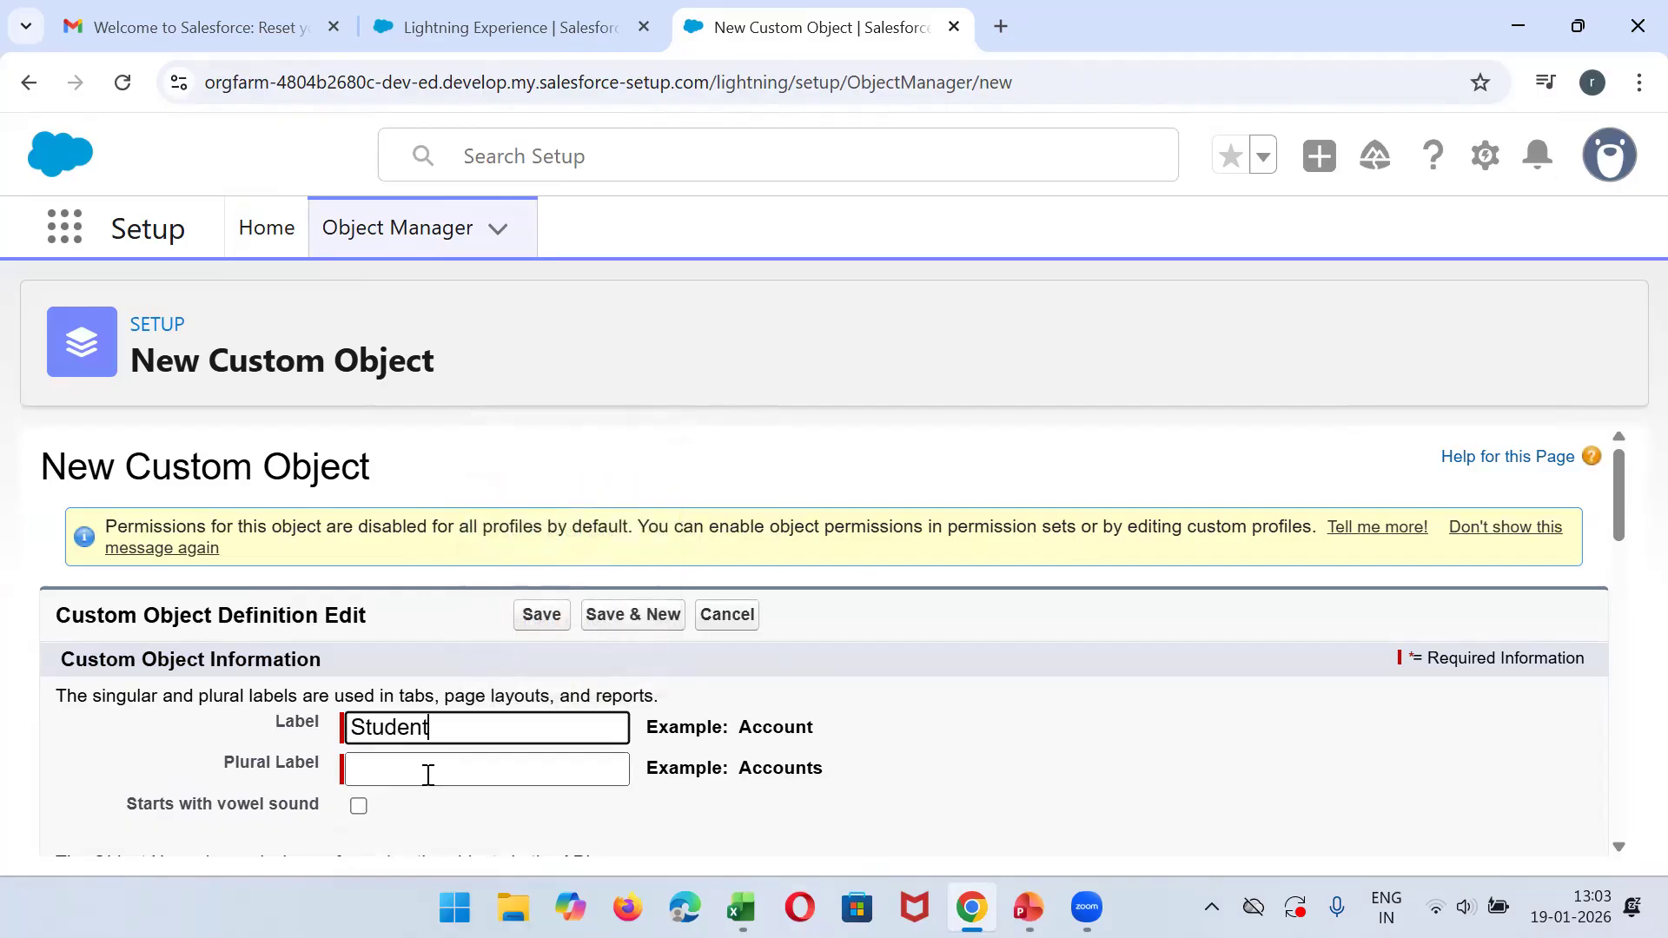
pyautogui.write('Students')
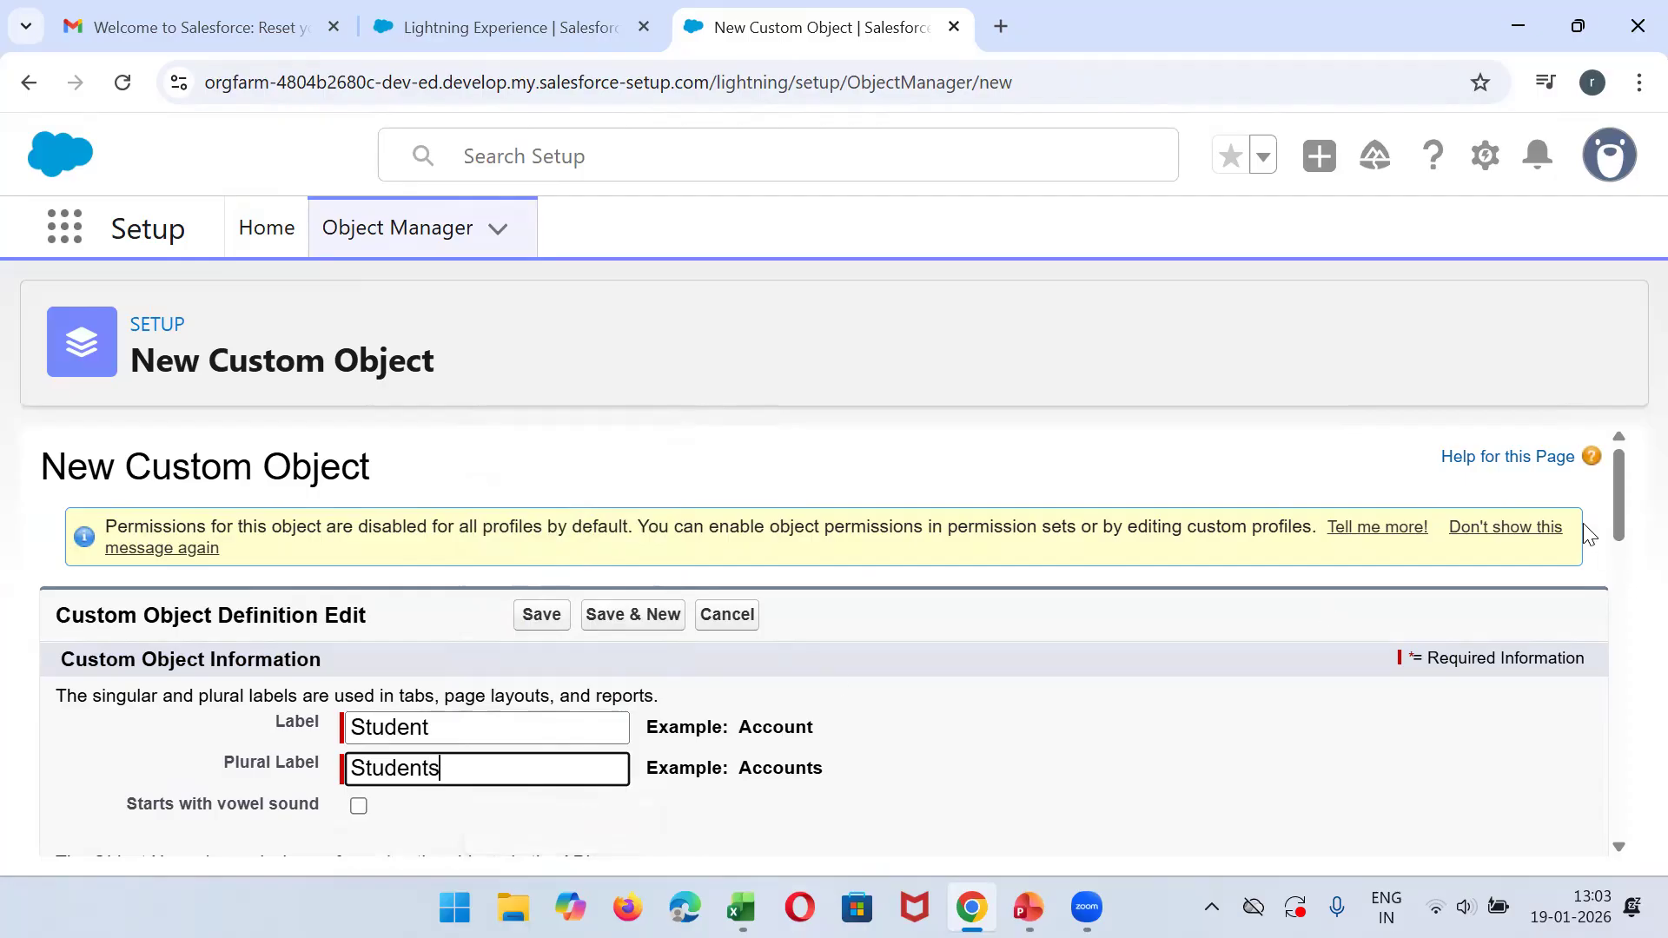
# - Allow search for the new Student object and save it
pyautogui.moveTo(1616, 523); pyautogui.dragTo(1630, 845)
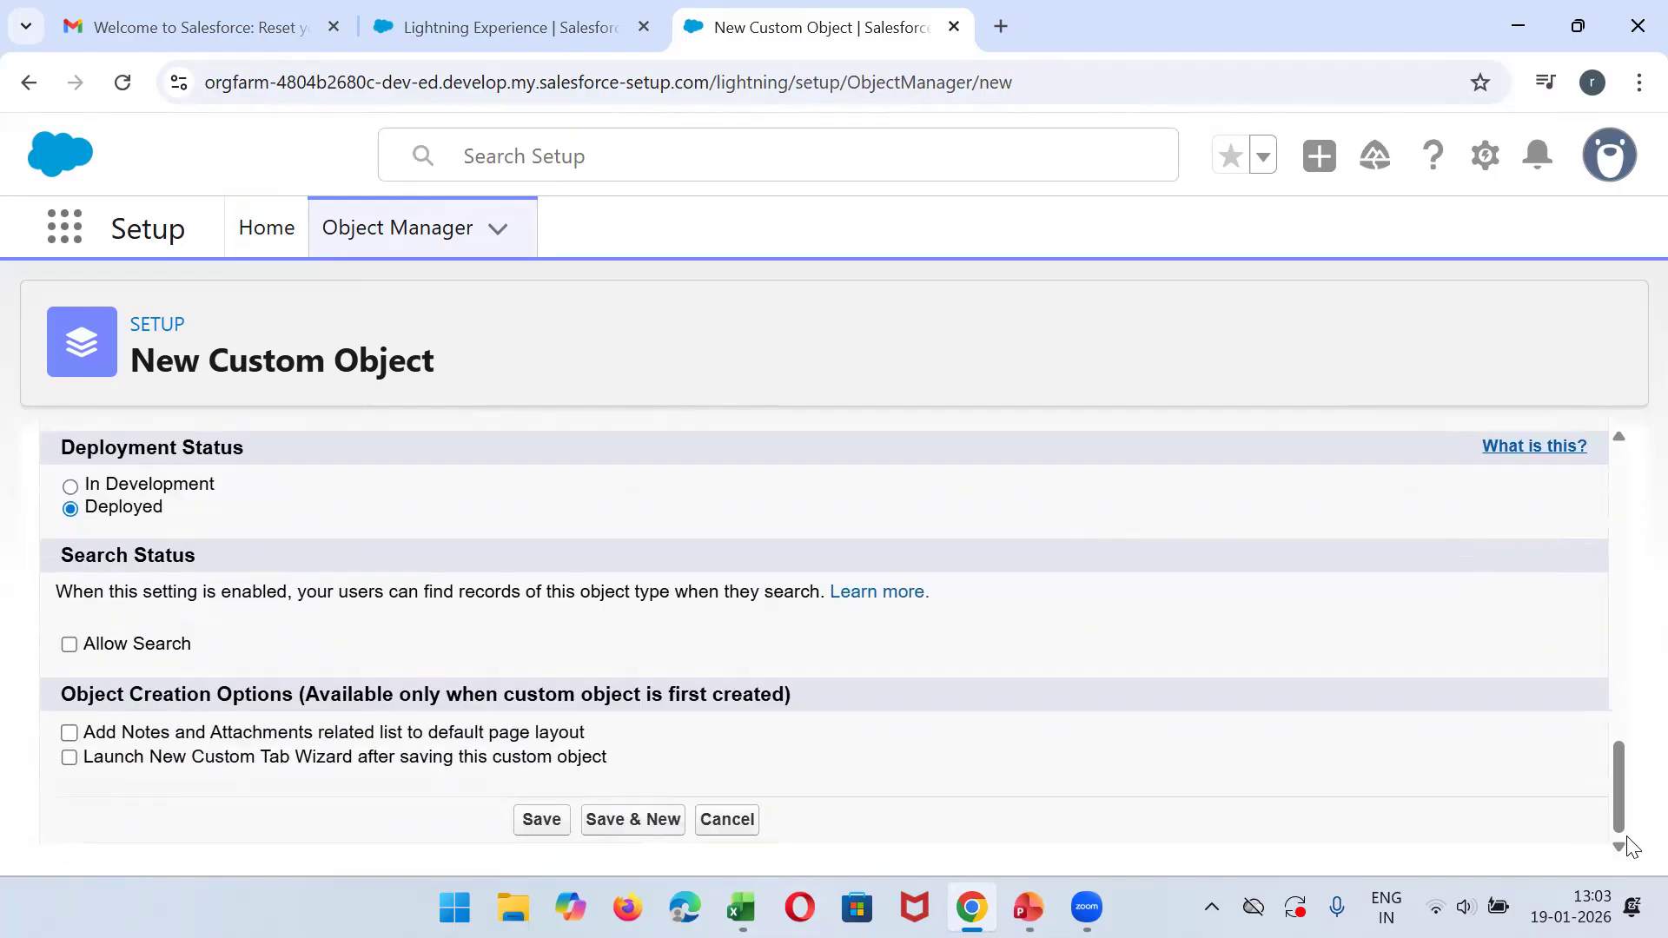
pyautogui.click(68, 647)
pyautogui.click(524, 823)
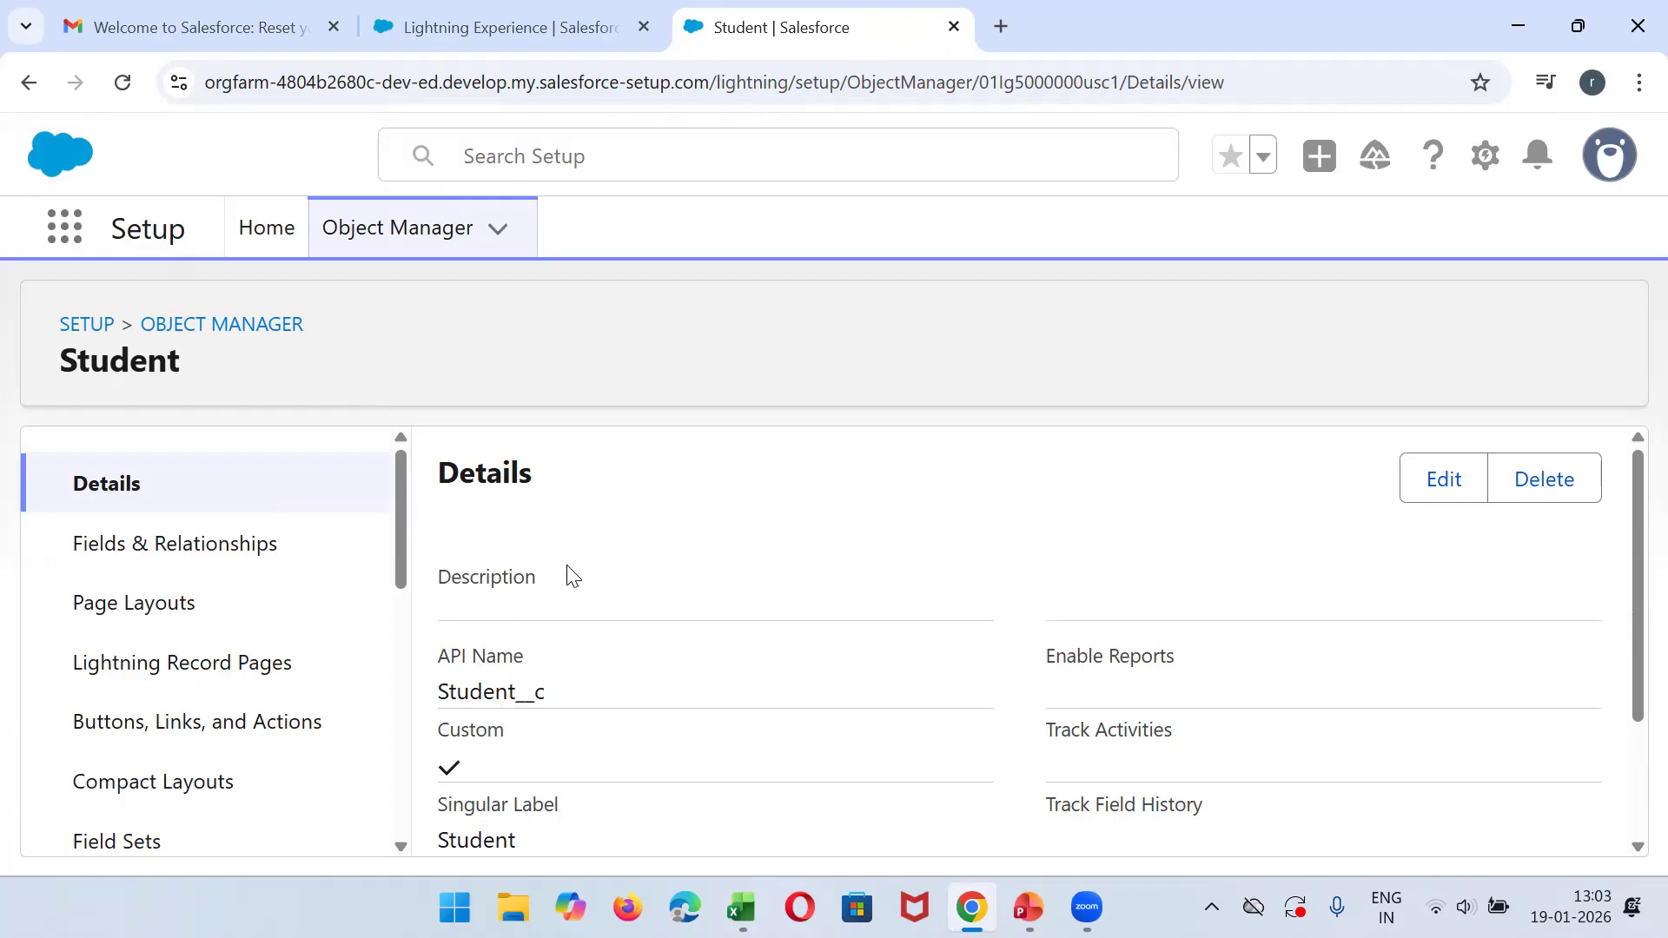
# - Reload the ABC Engineering College IT APP page to check its navigation items, and return to the Student object's setup page
pyautogui.click(551, 16)
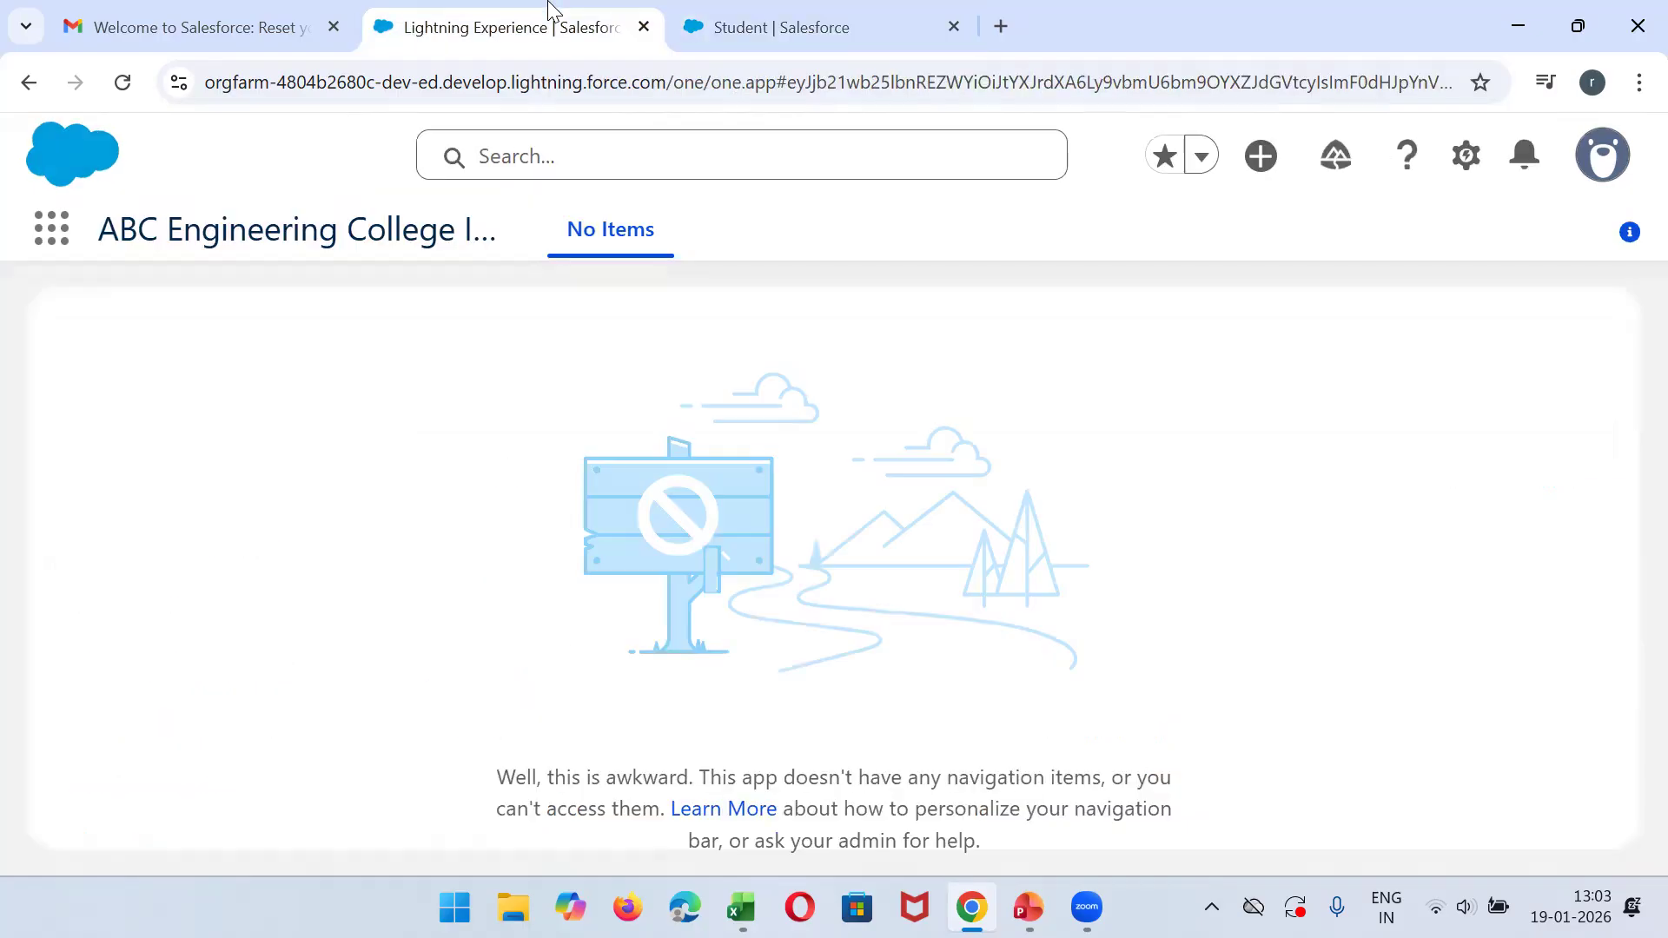
pyautogui.click(123, 84)
pyautogui.click(816, 20)
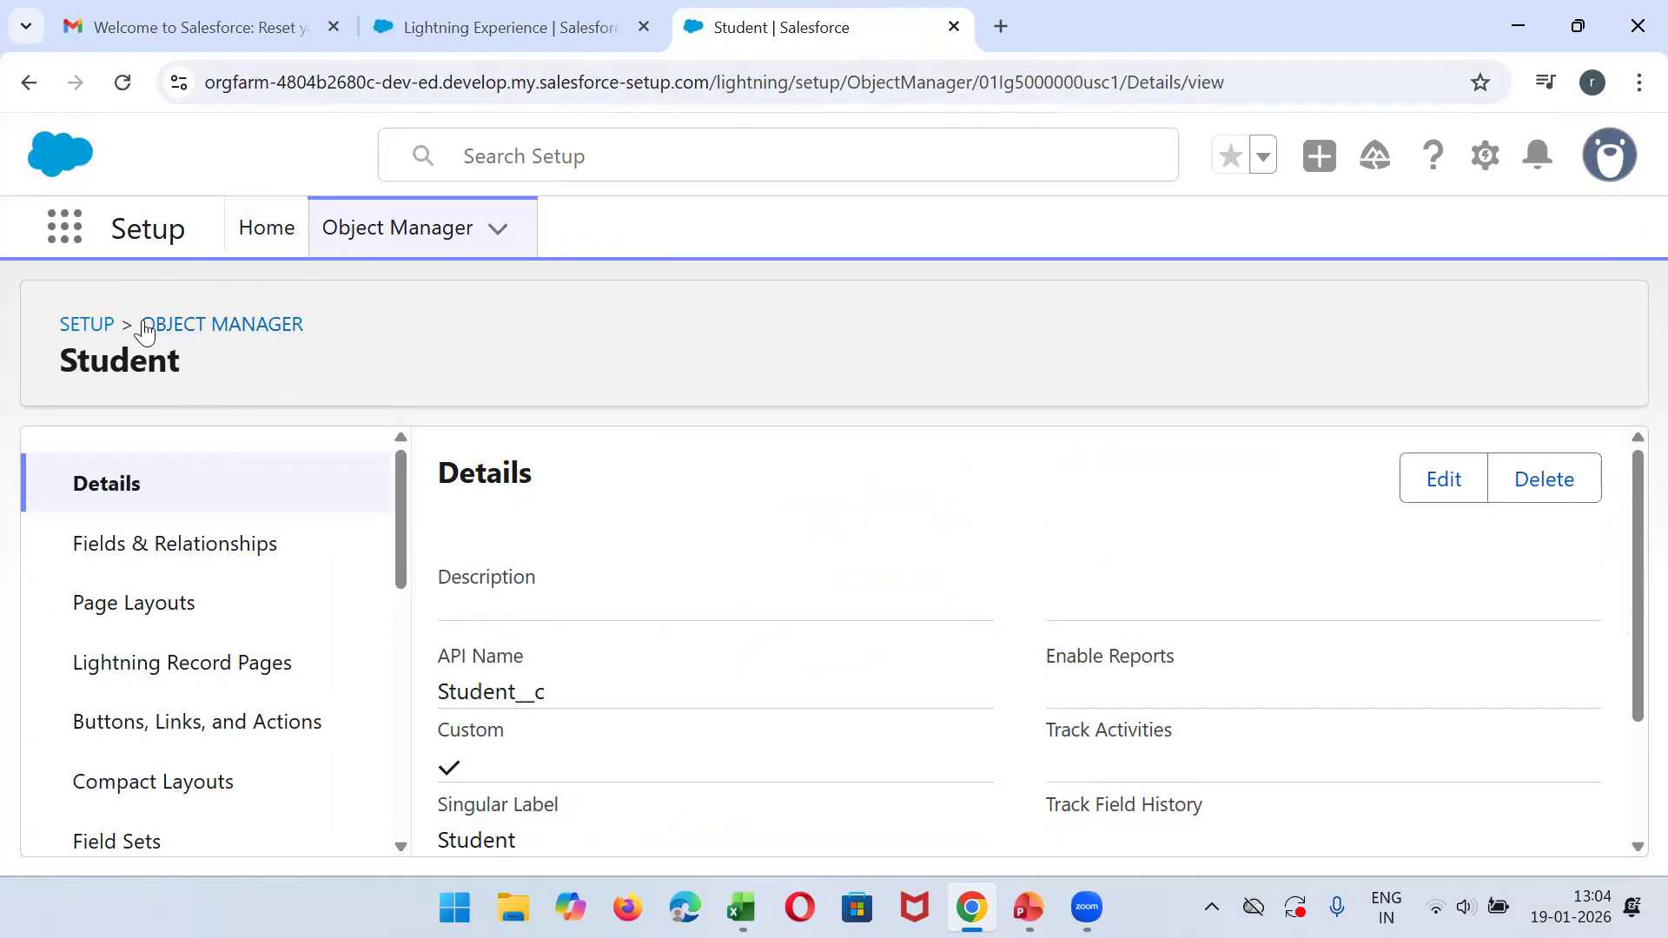
pyautogui.doubleClick(132, 371)
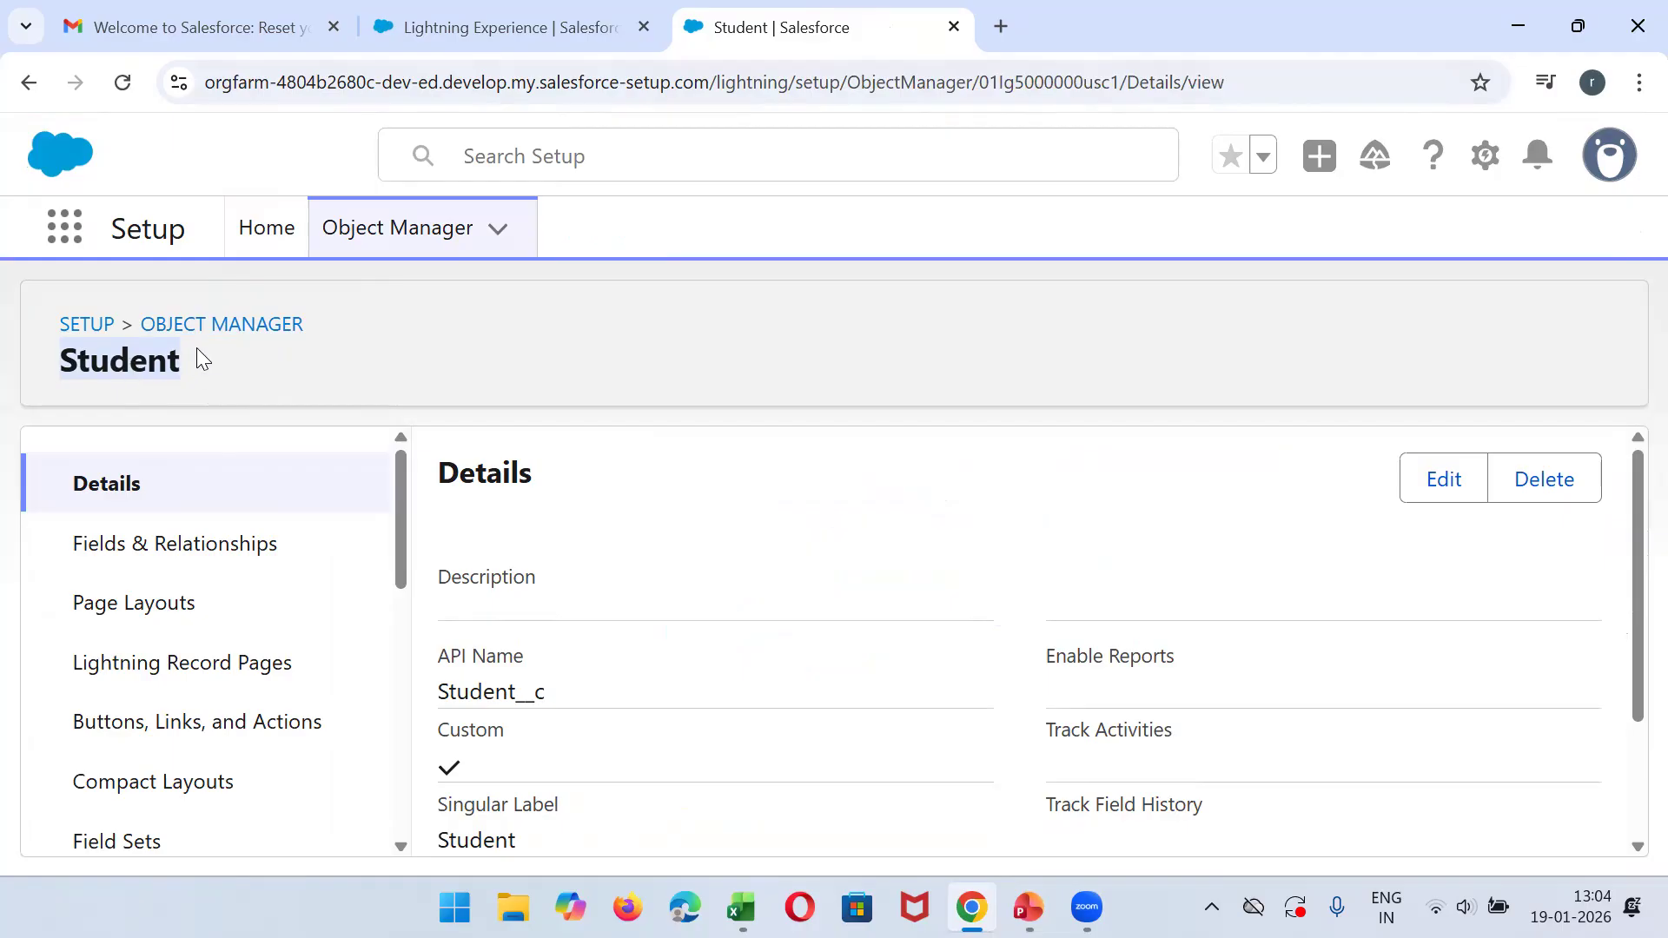
# - Return to Setup Home, find "tabs" in Setup, and open the Tabs page
pyautogui.click(359, 241)
pyautogui.click(276, 243)
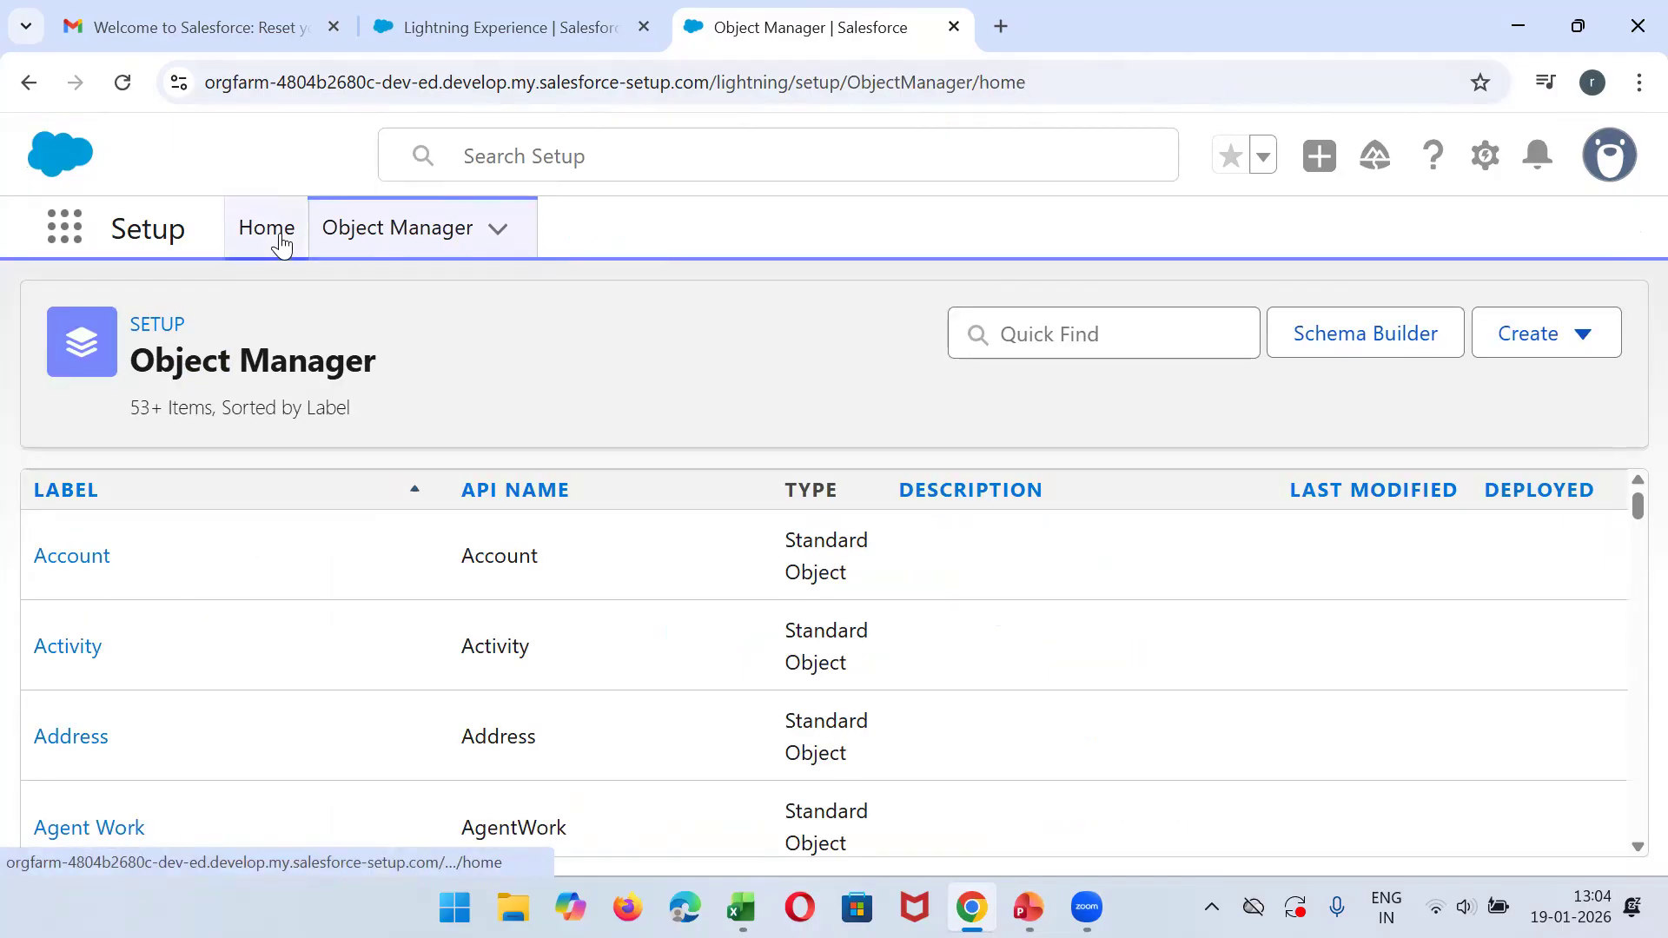
pyautogui.click(178, 307)
pyautogui.write('tabs')
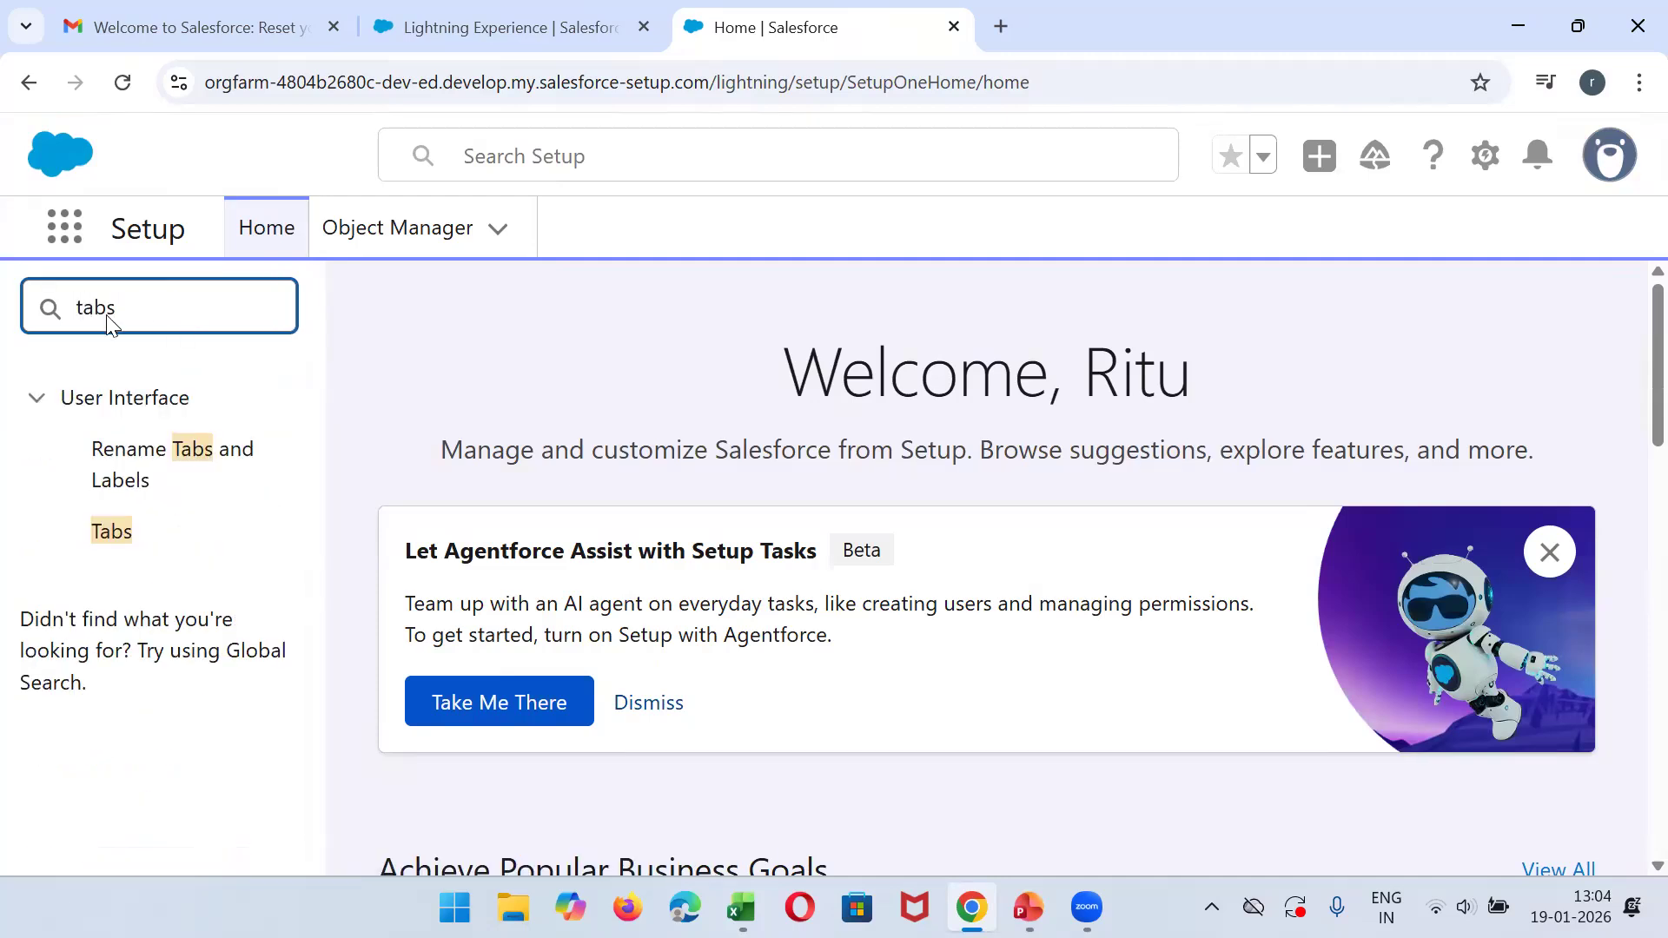
pyautogui.click(99, 543)
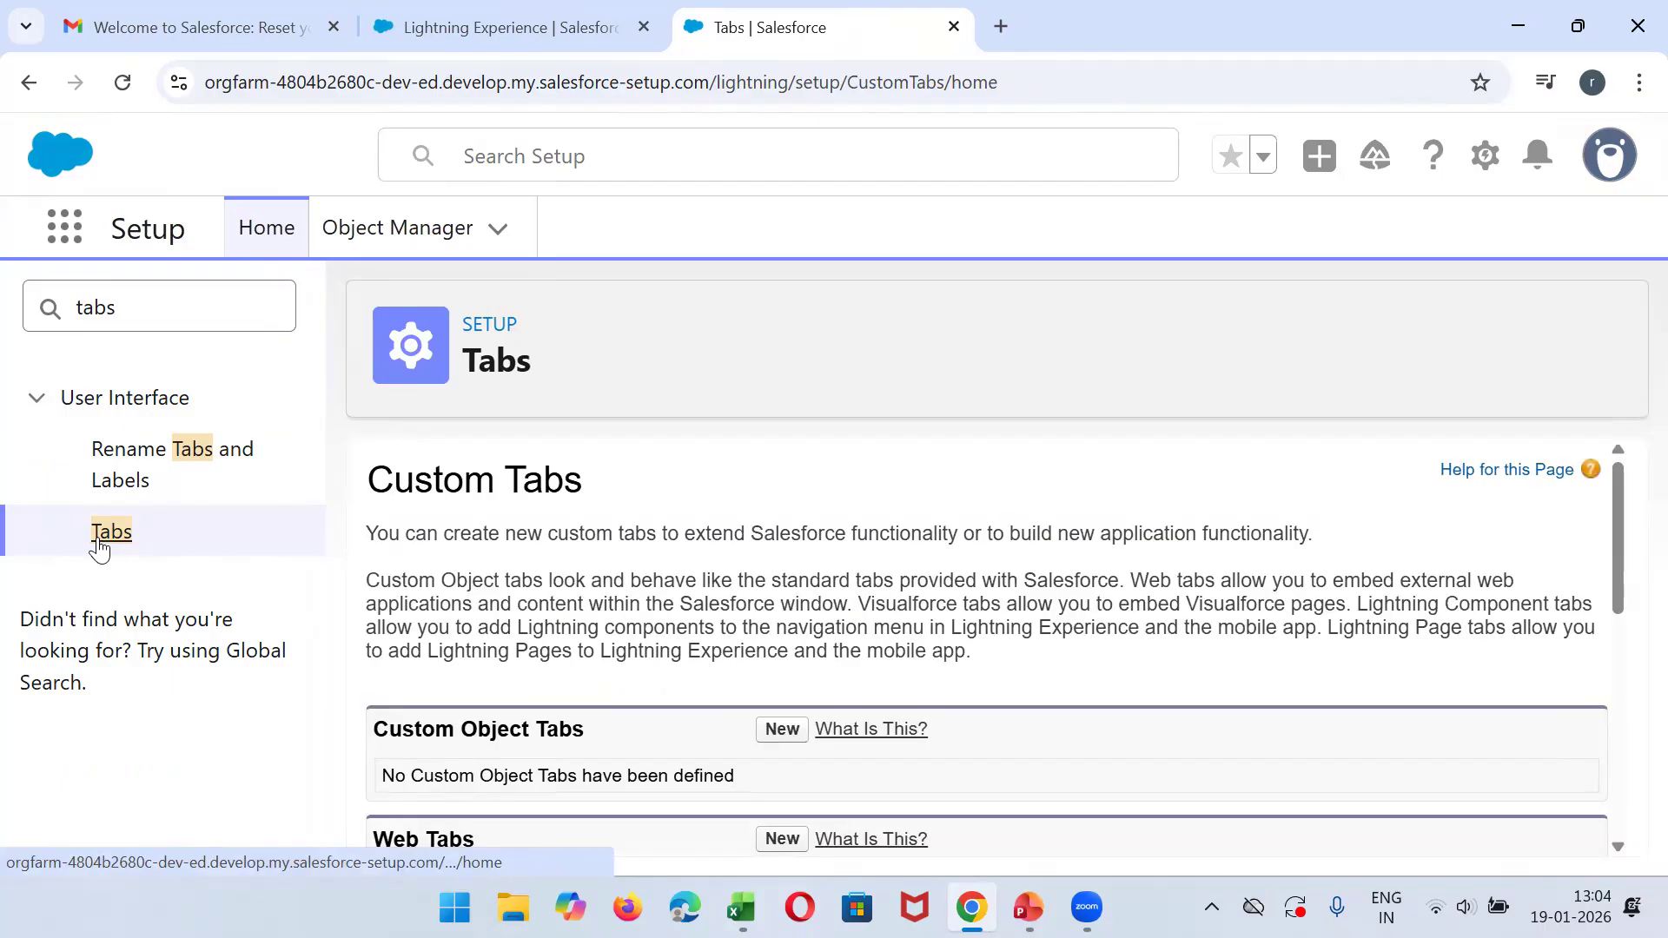
# - Start a new custom object tab for the Student object with the Camera tab style
pyautogui.click(780, 734)
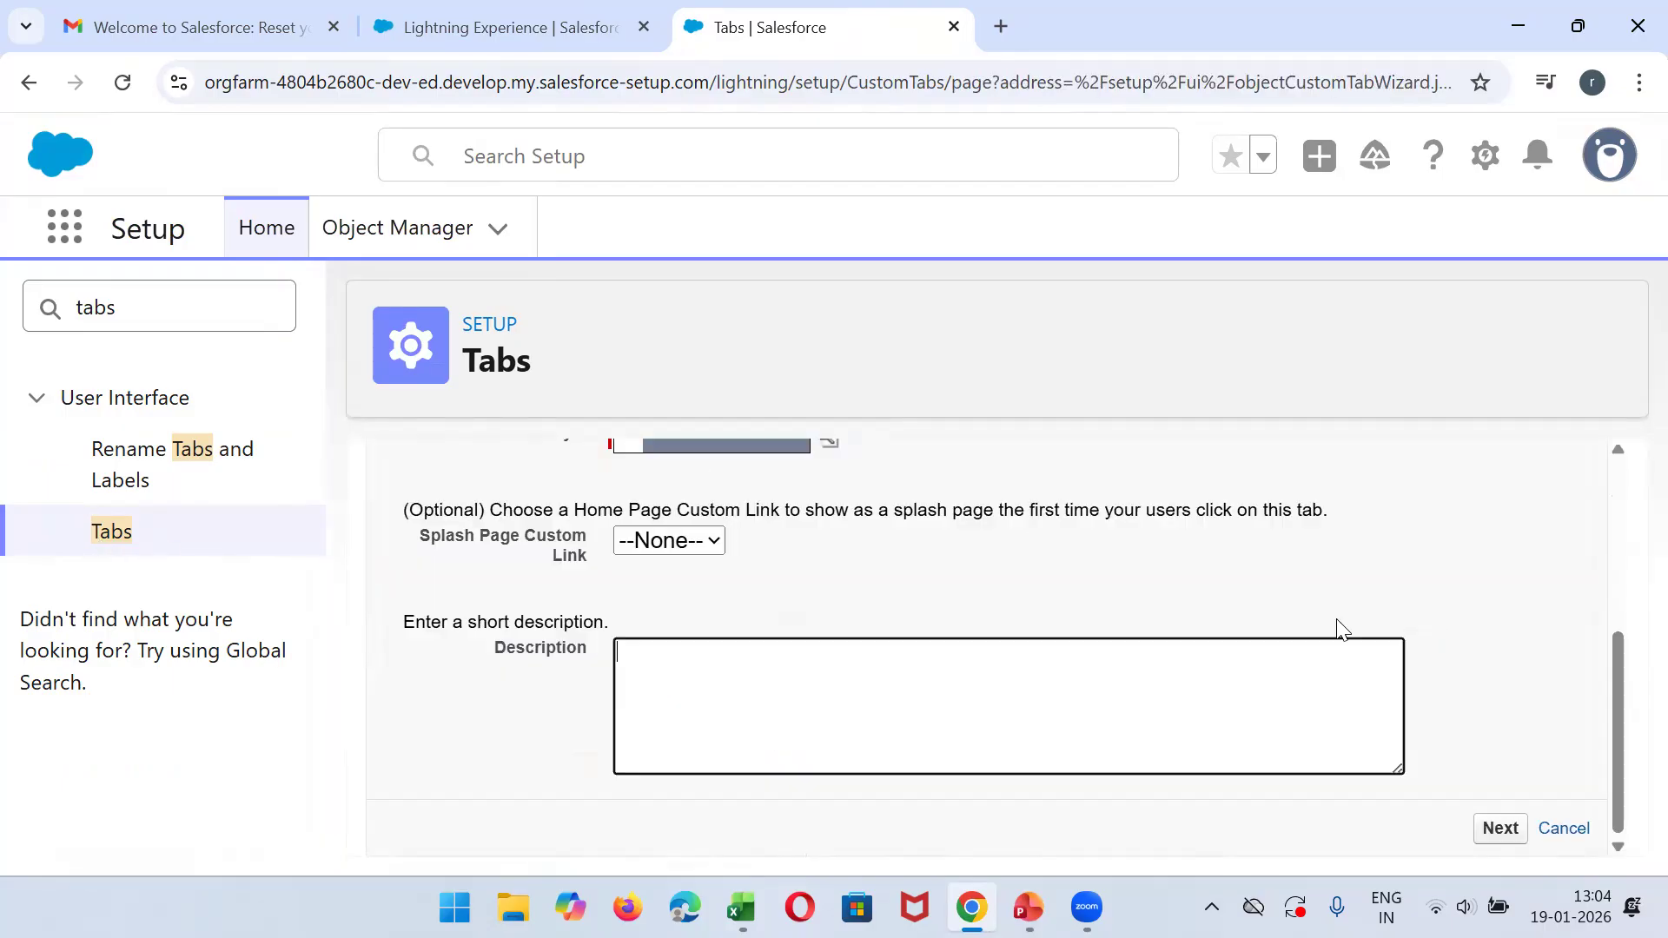
pyautogui.moveTo(1631, 695); pyautogui.dragTo(1629, 569)
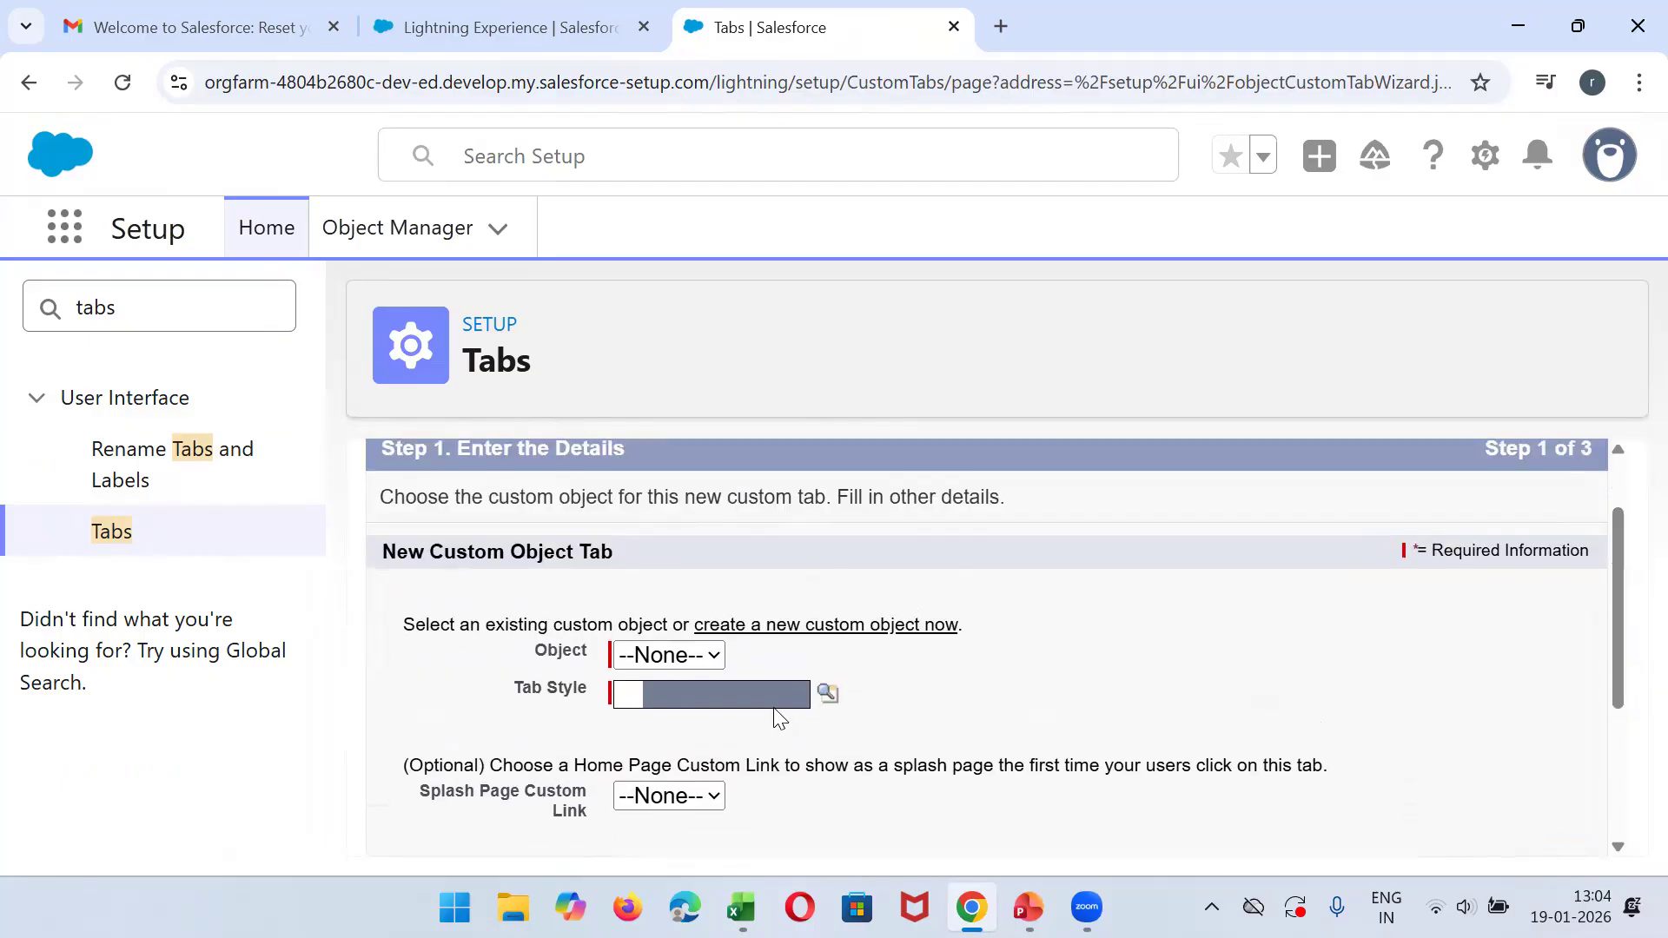
pyautogui.click(720, 653)
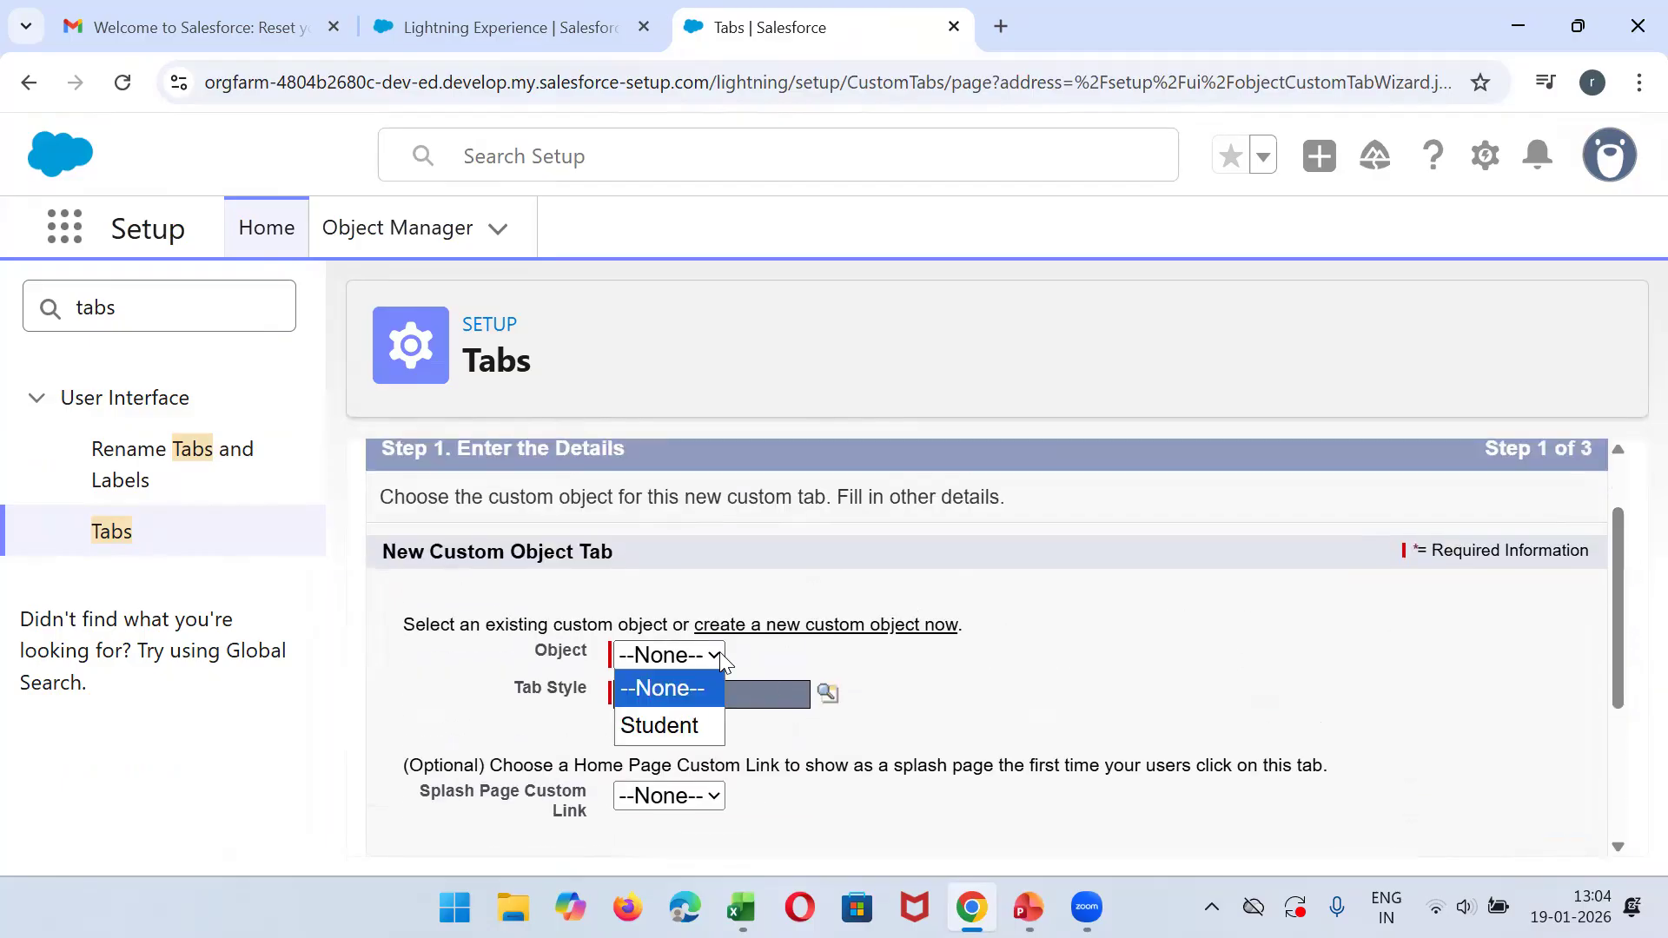
pyautogui.click(653, 726)
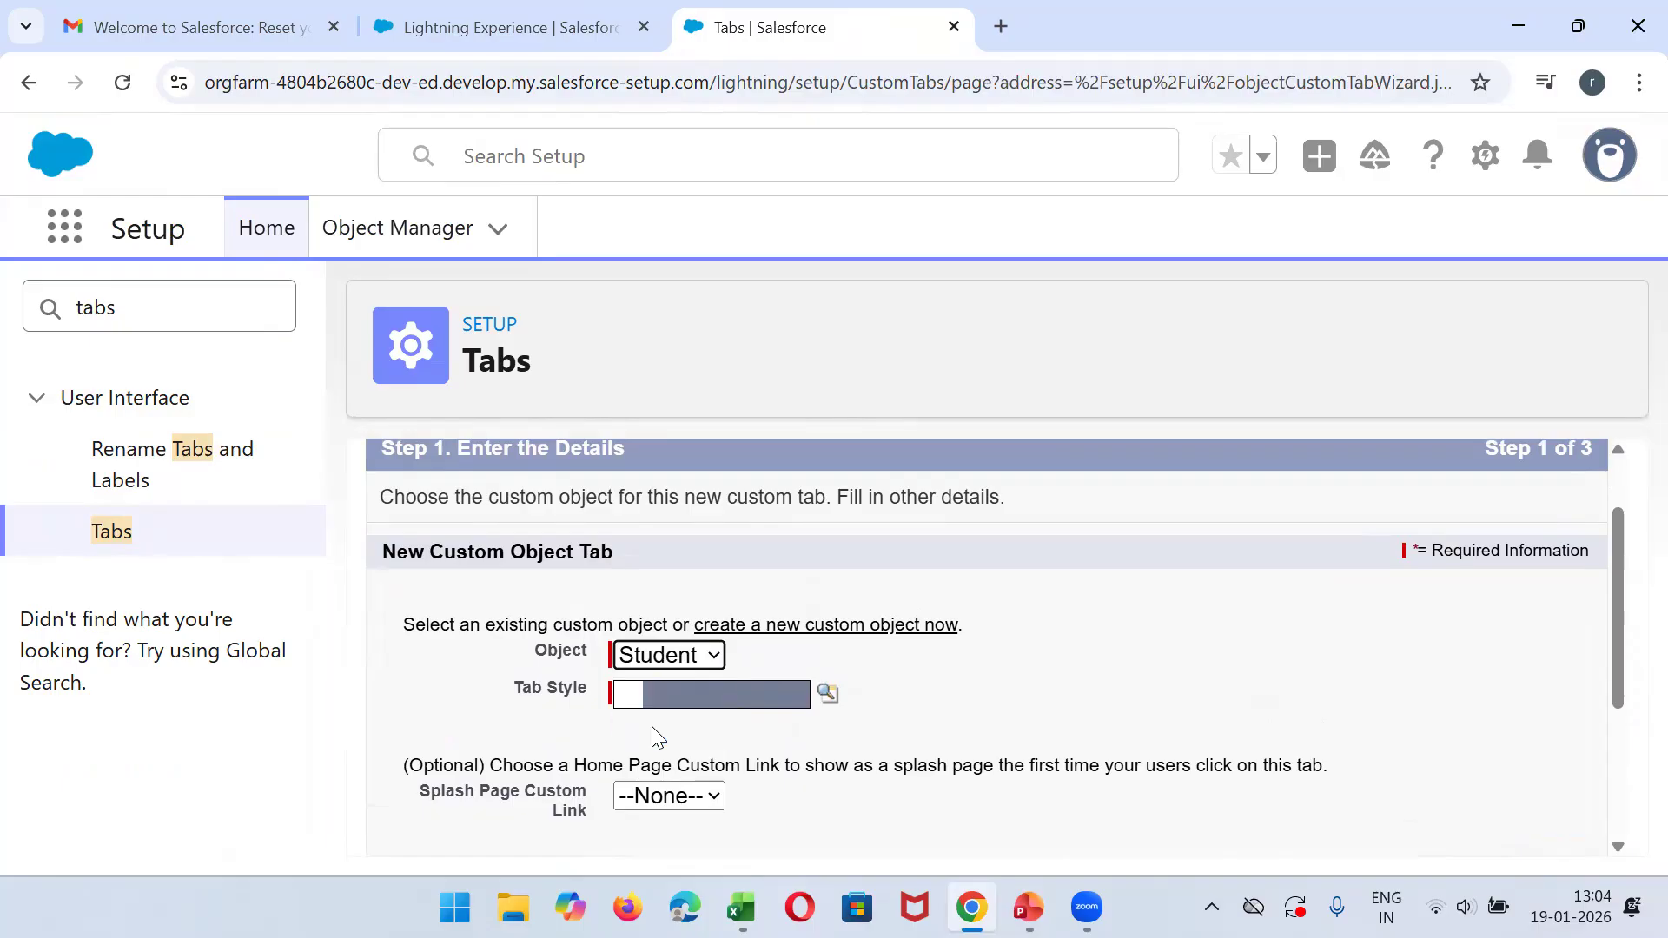
pyautogui.click(827, 694)
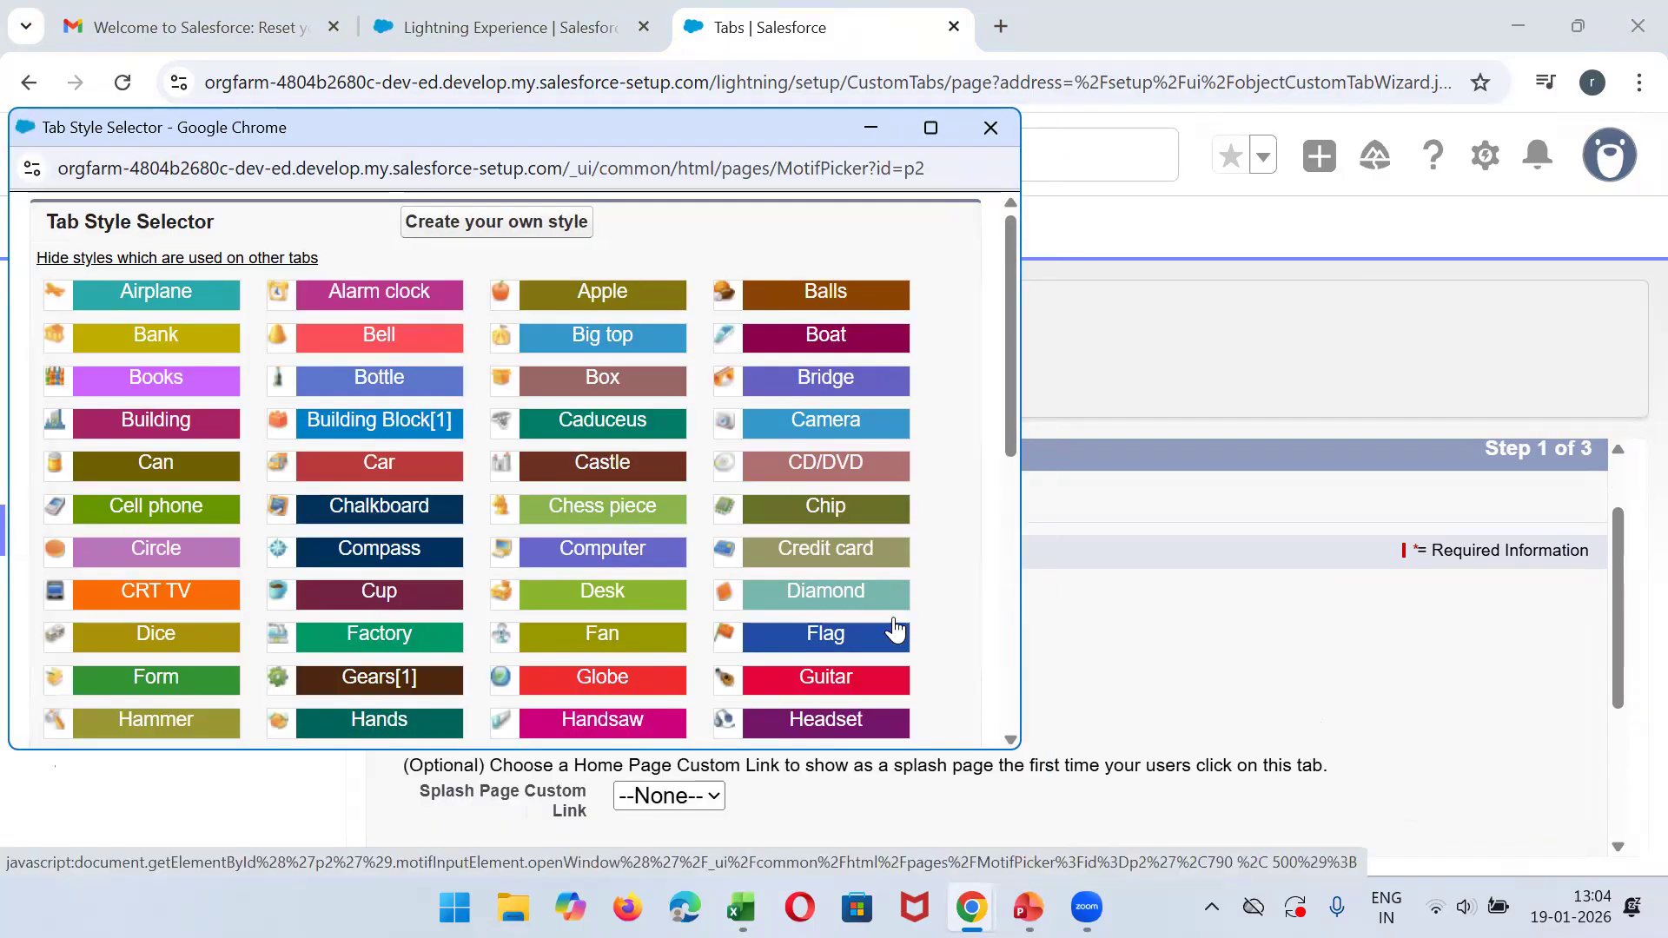
pyautogui.click(872, 422)
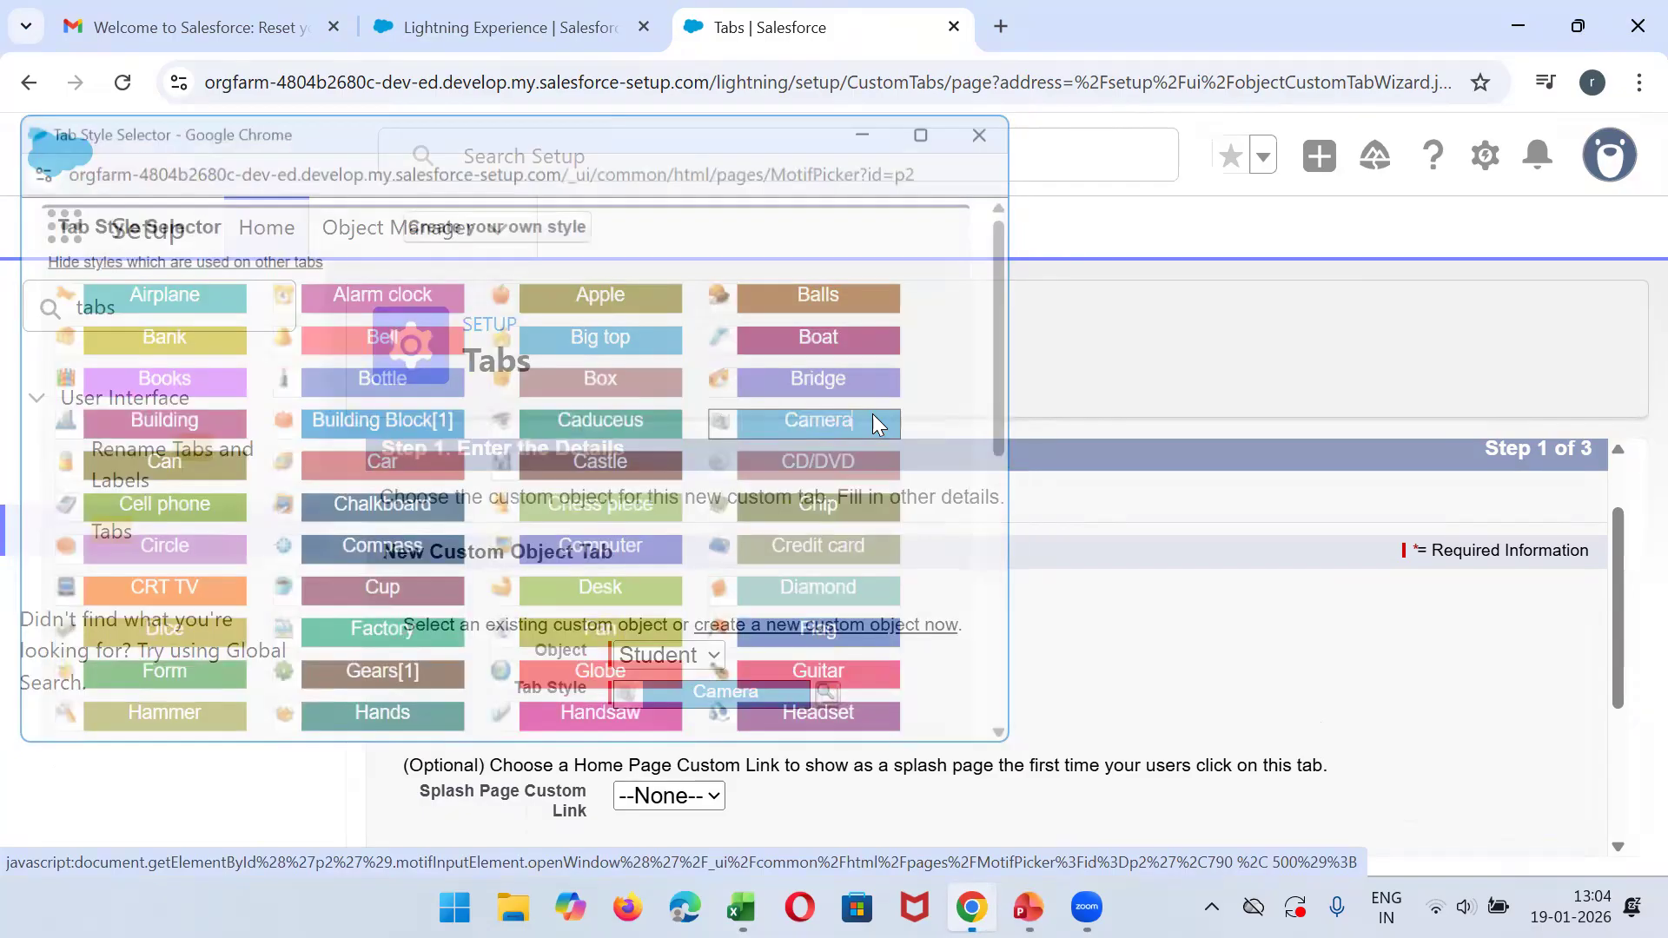
# - Keep the tab Default On for all profiles and included in all custom apps, and save it
pyautogui.moveTo(1612, 580); pyautogui.dragTo(1614, 719)
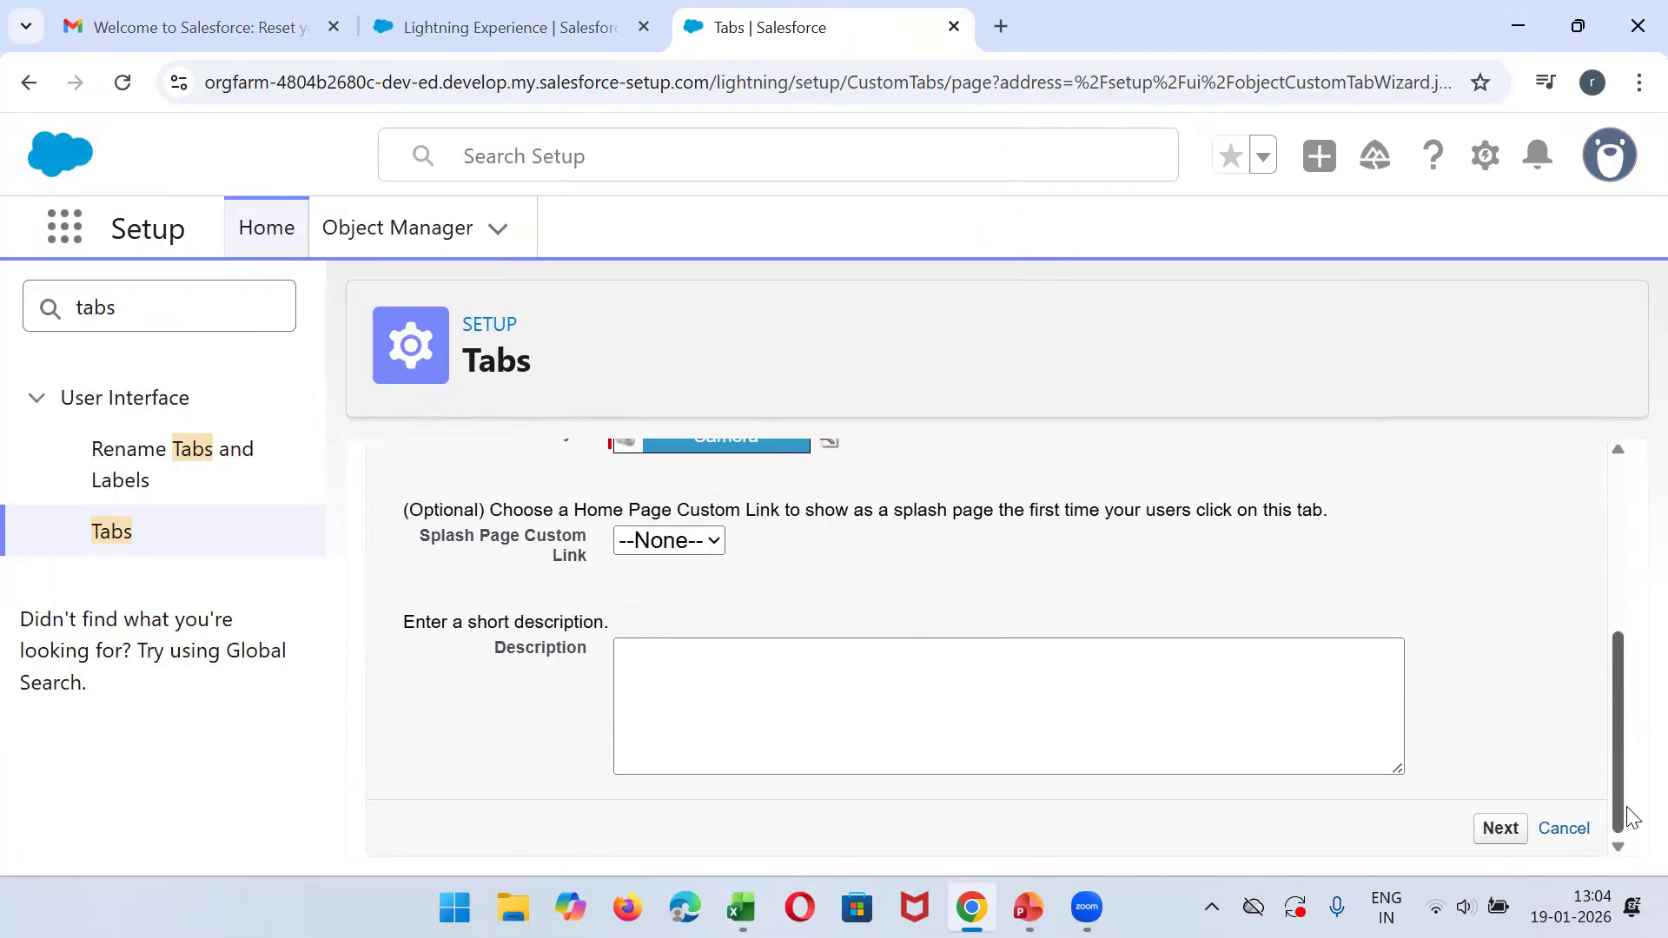
pyautogui.click(1508, 829)
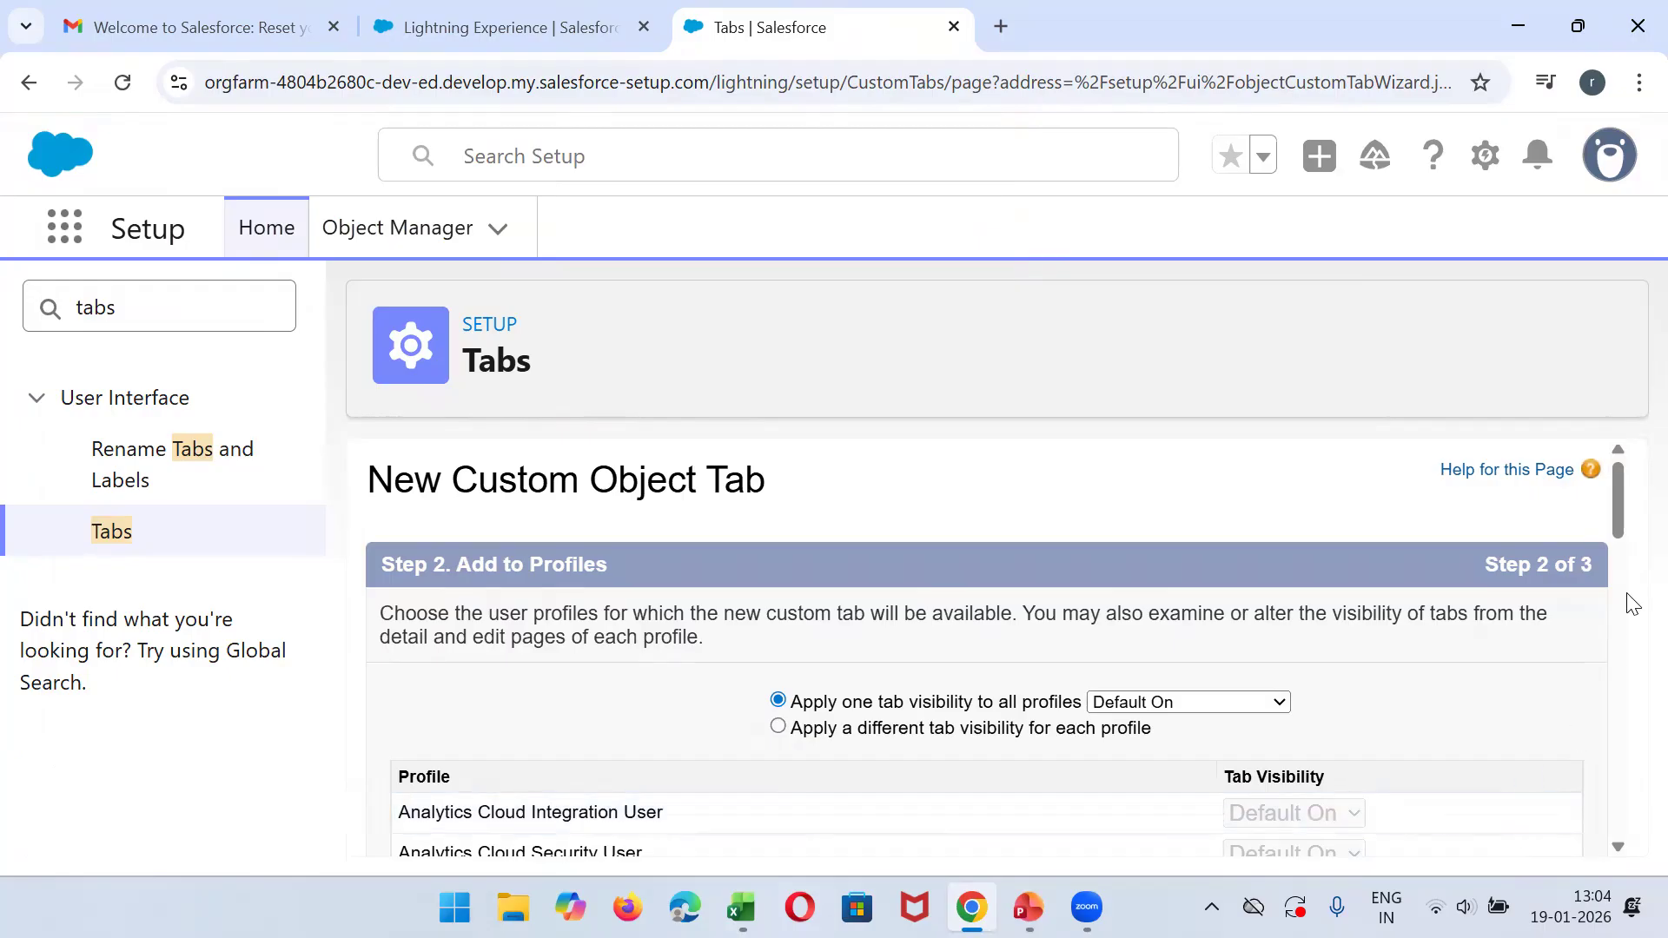
pyautogui.moveTo(1617, 504); pyautogui.dragTo(1619, 839)
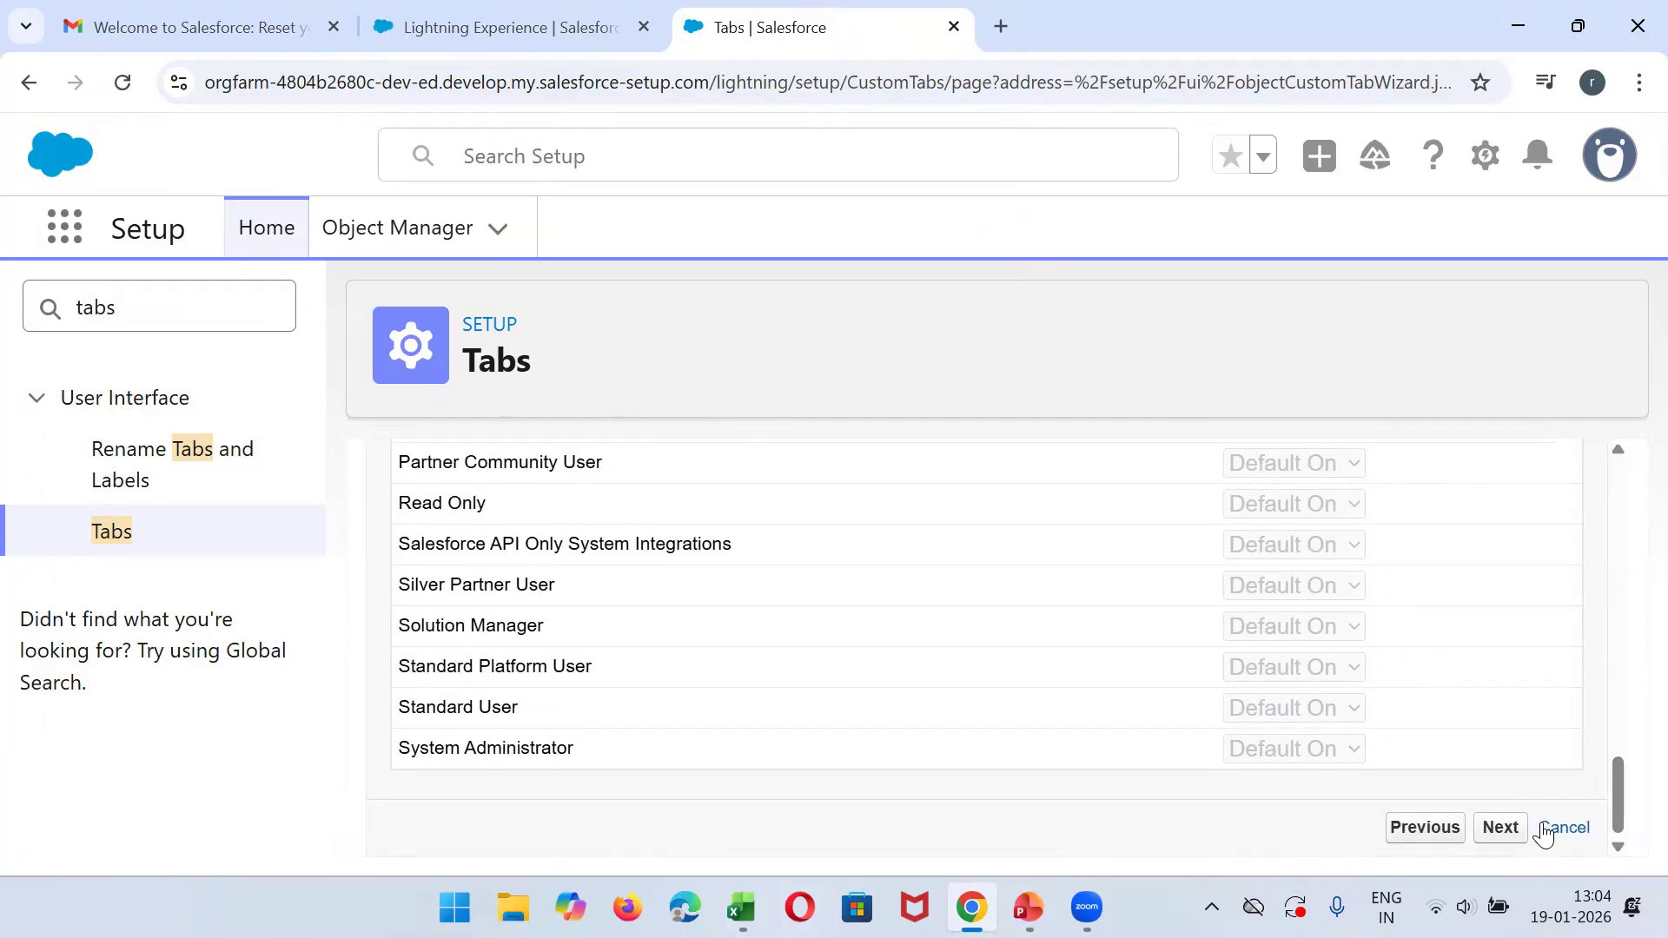
pyautogui.click(1503, 831)
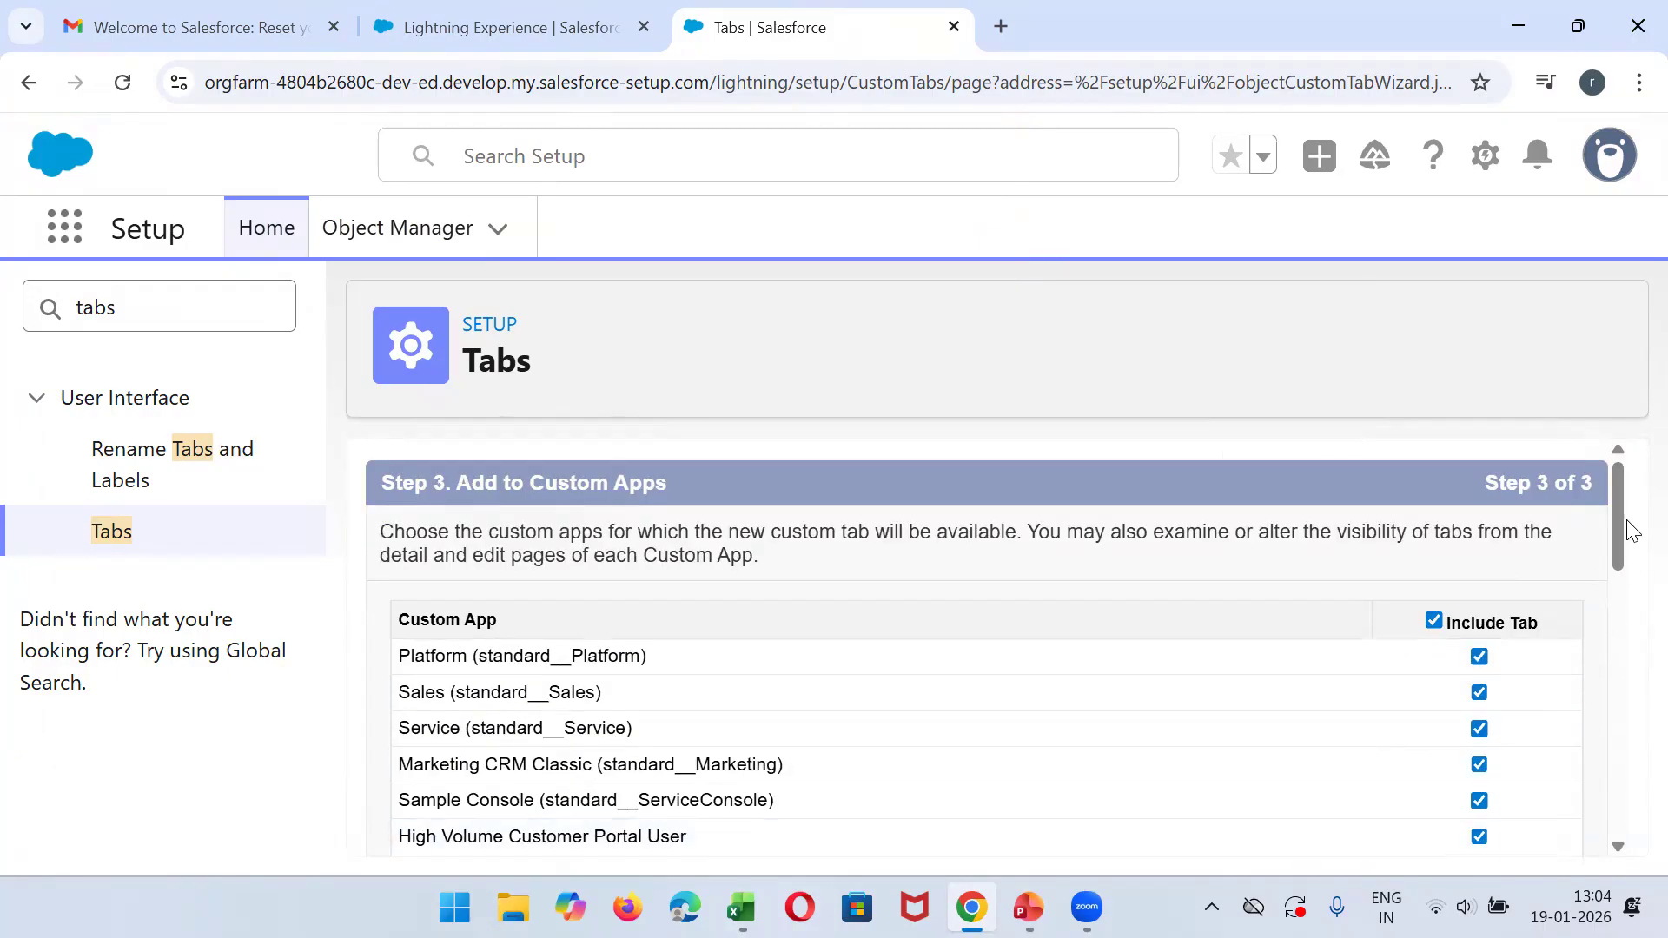
pyautogui.moveTo(1616, 521); pyautogui.dragTo(1605, 841)
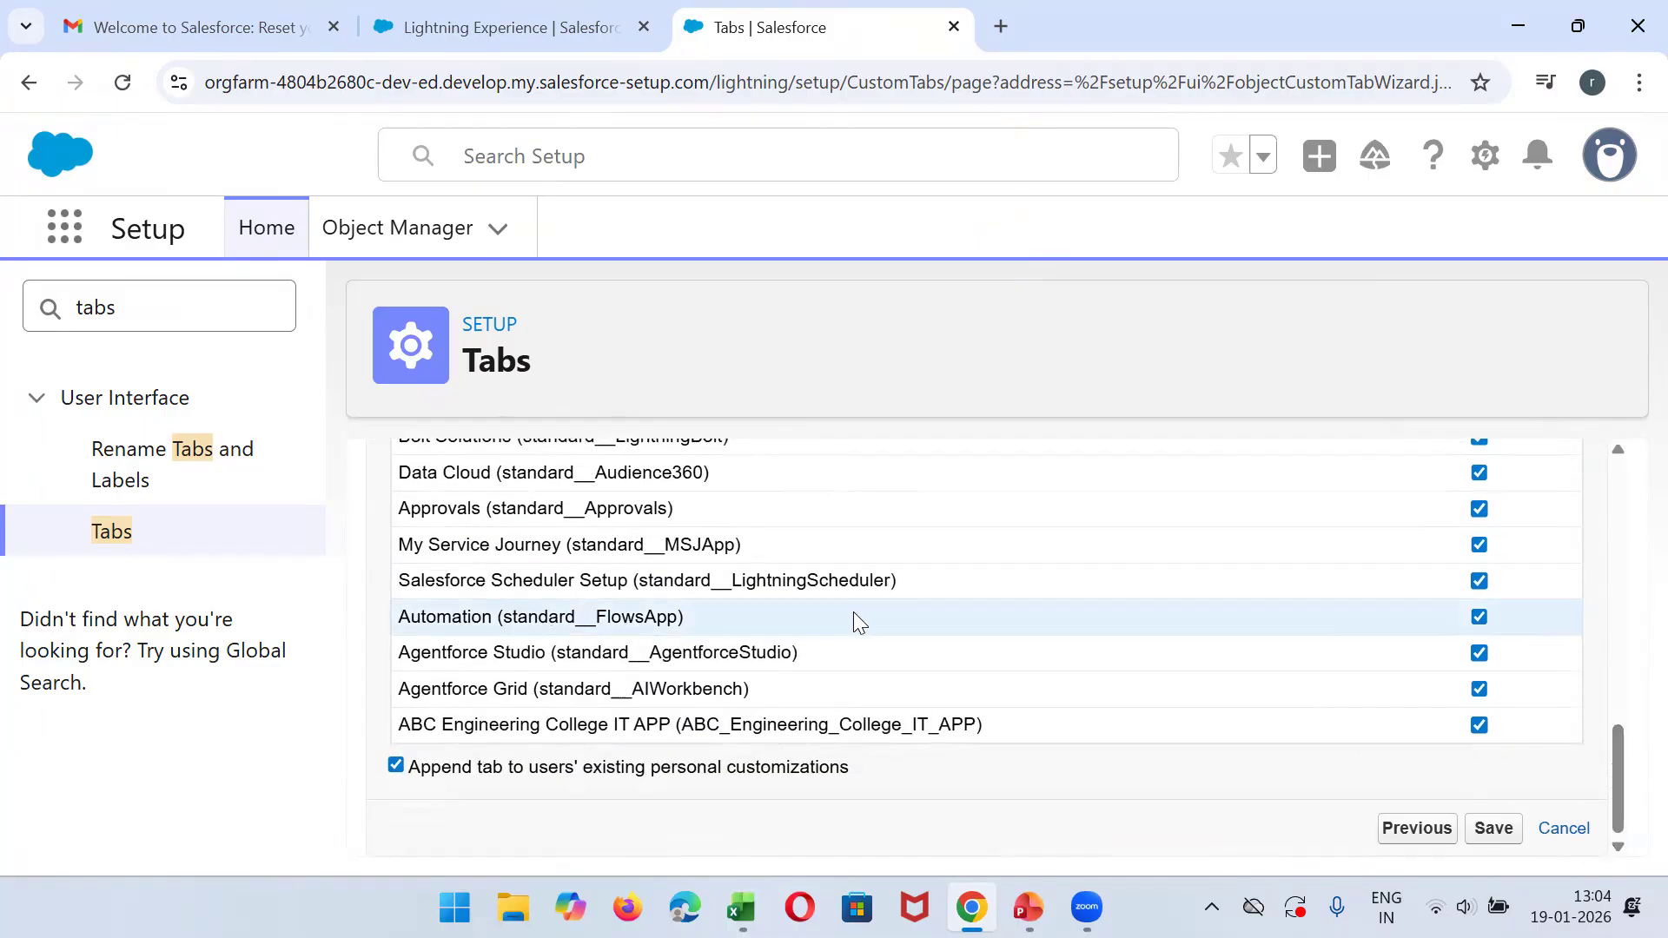
pyautogui.click(1494, 828)
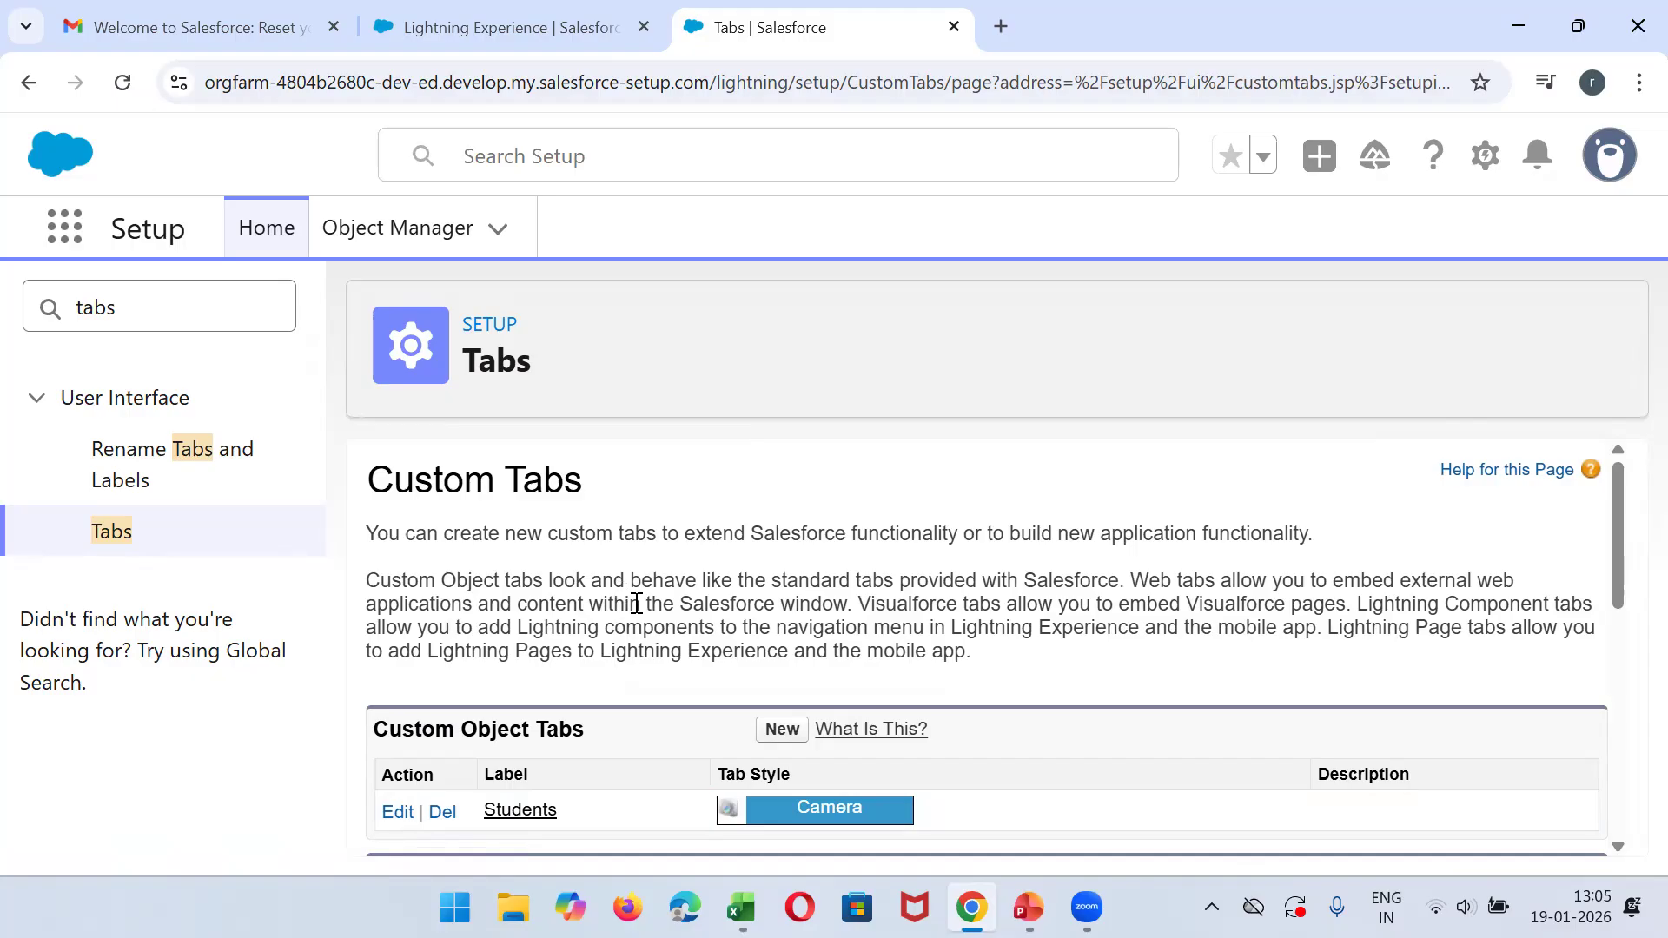
# - Find "app" in Setup and open App Manager
pyautogui.doubleClick(145, 302)
pyautogui.write('app')
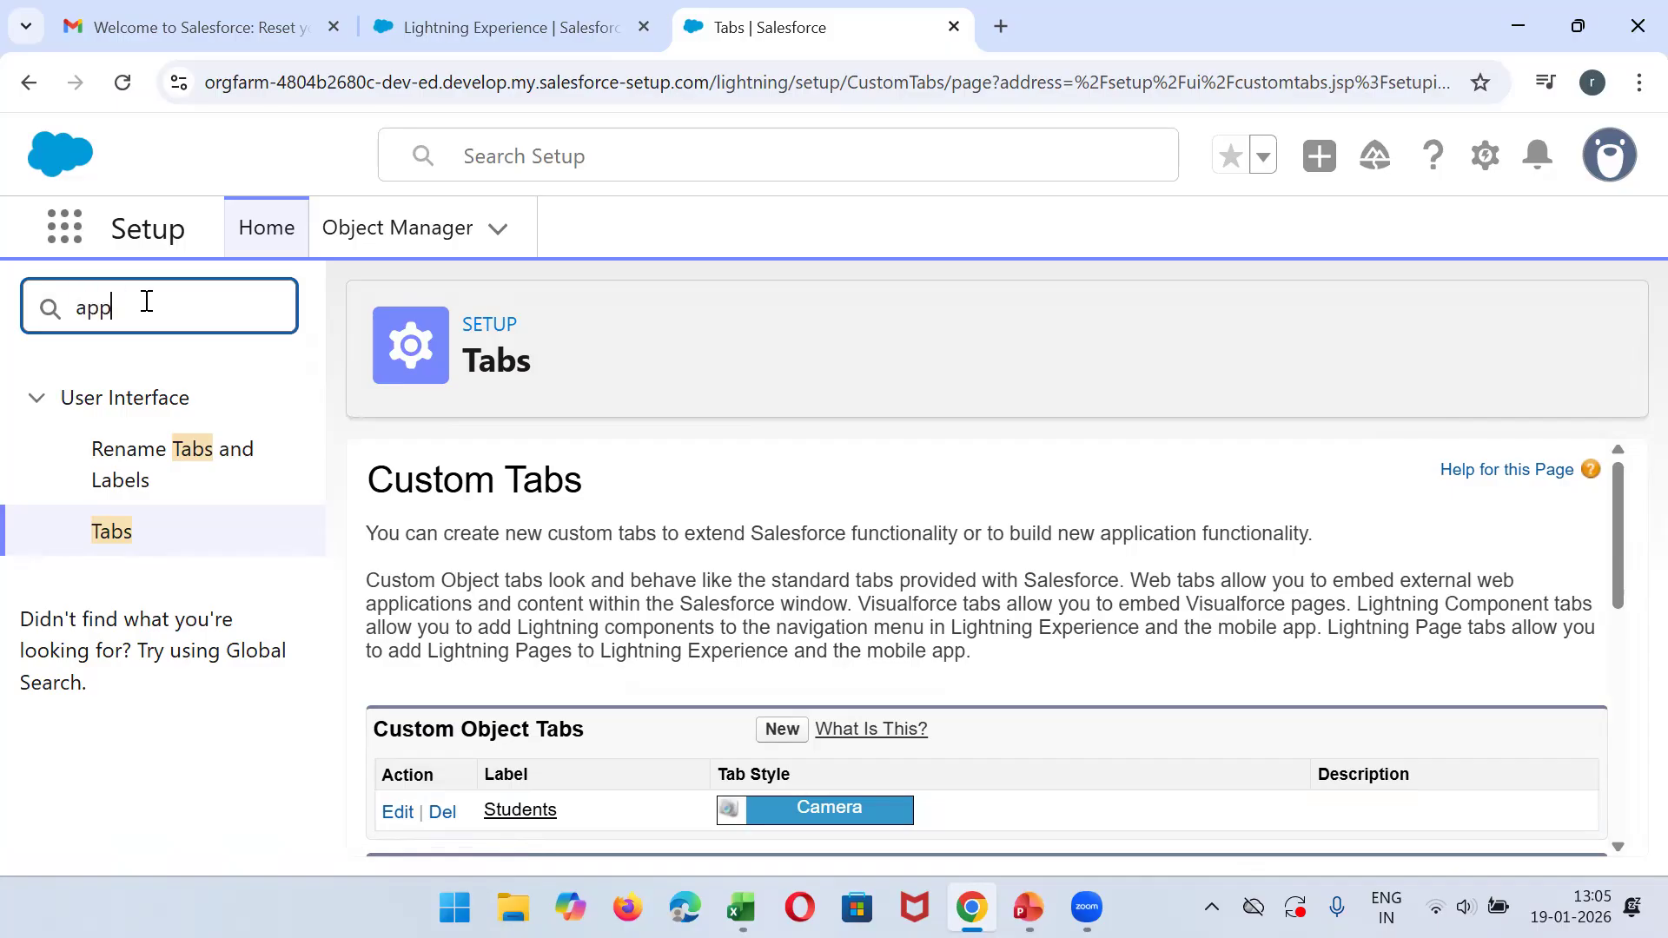
pyautogui.write('la')
pyautogui.press('BackSpace')
pyautogui.press('BackSpace')
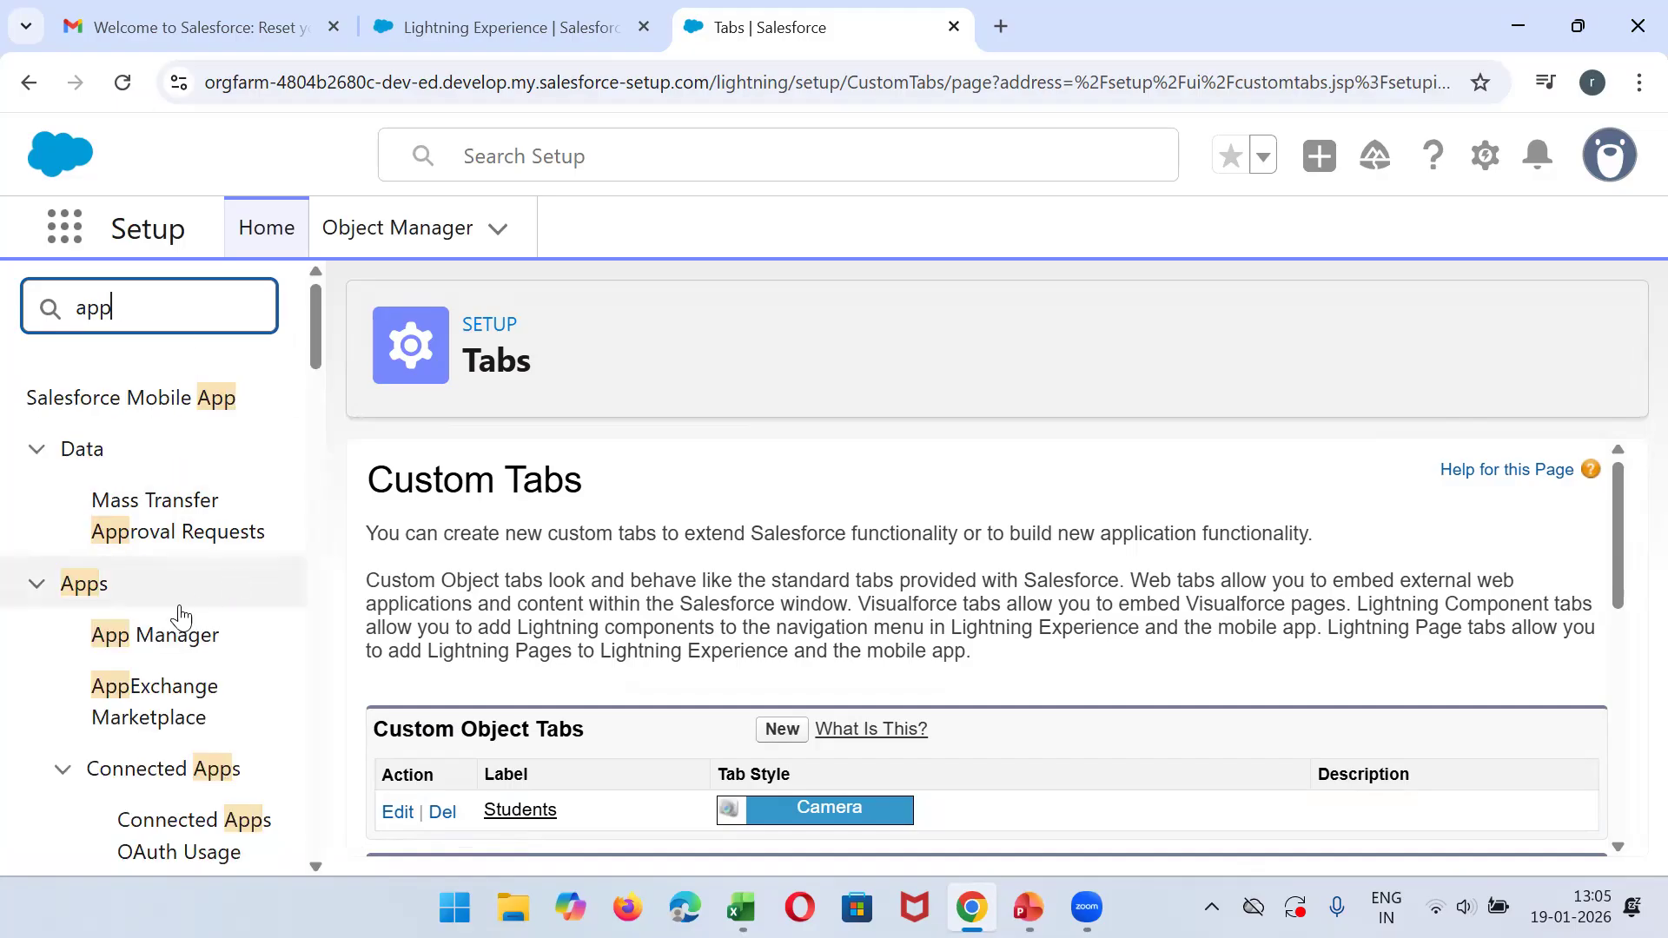
pyautogui.click(119, 652)
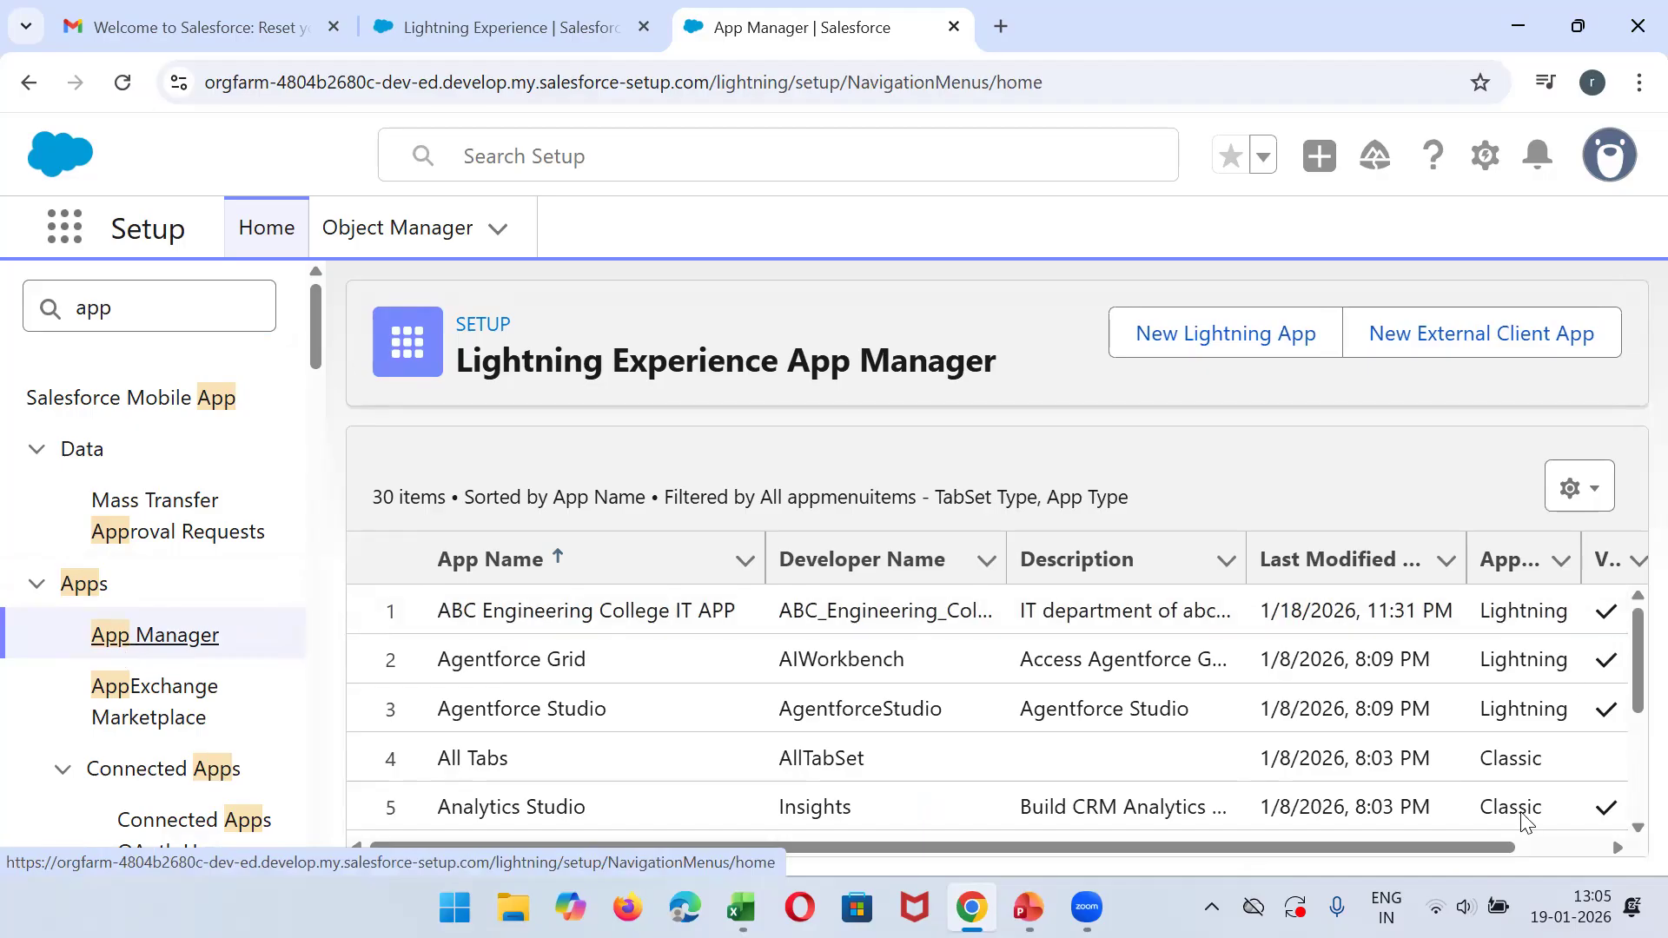
# - Open ABC Engineering College IT APP for editing from the app list
pyautogui.hscroll(1, 1526, 819)
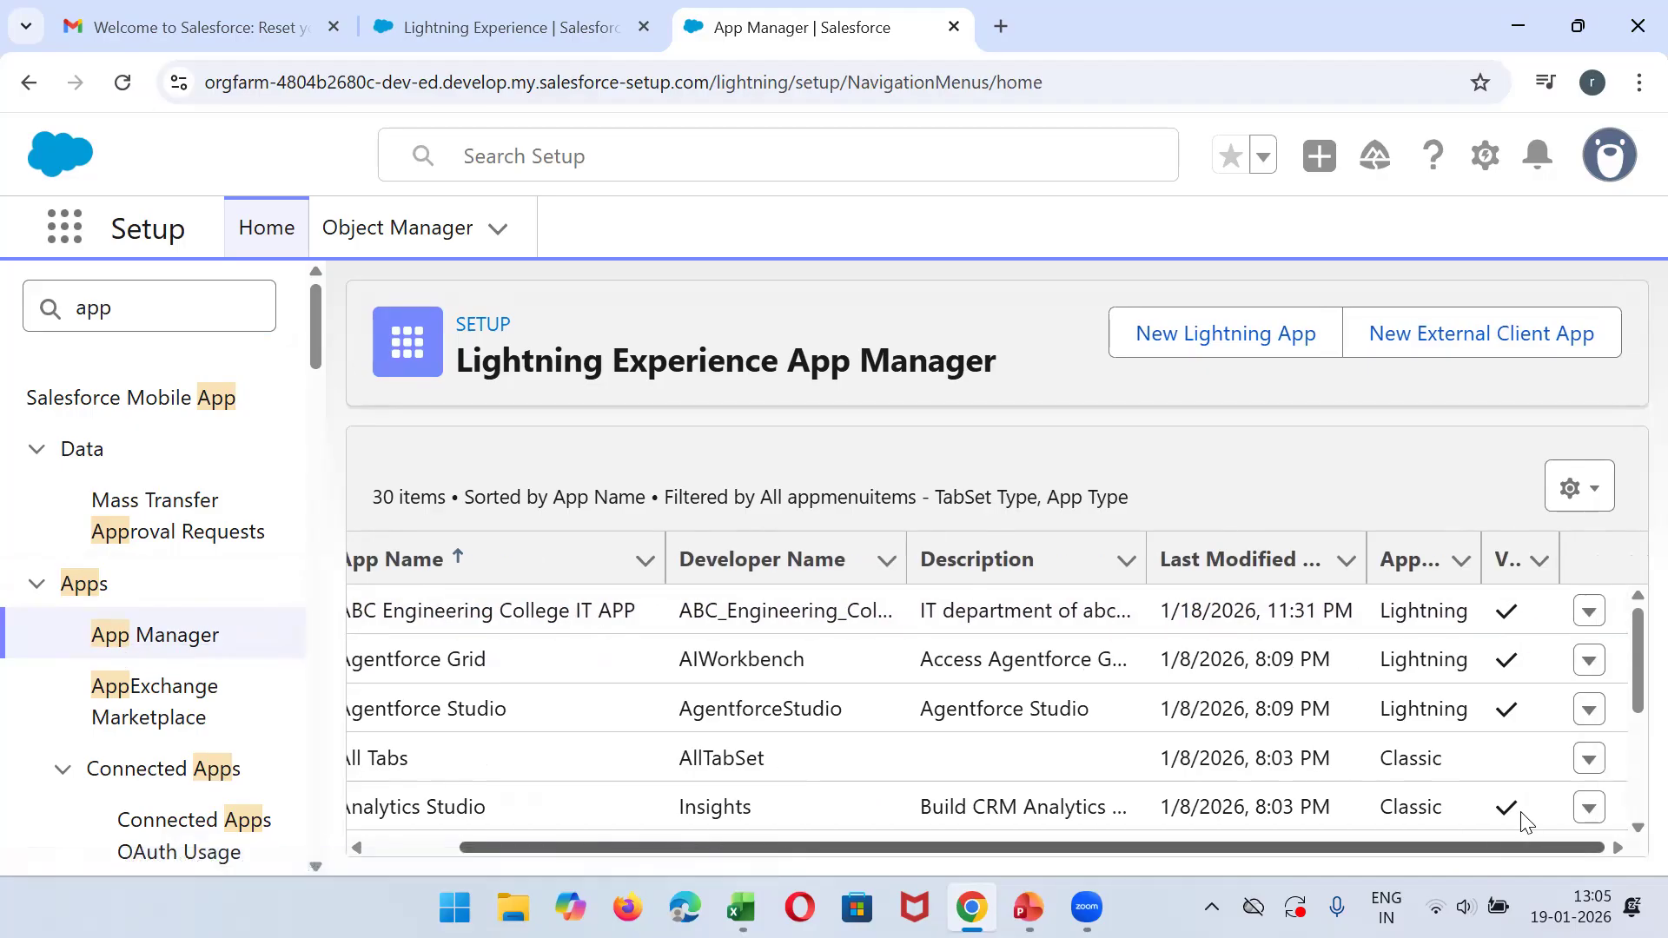
pyautogui.click(1583, 616)
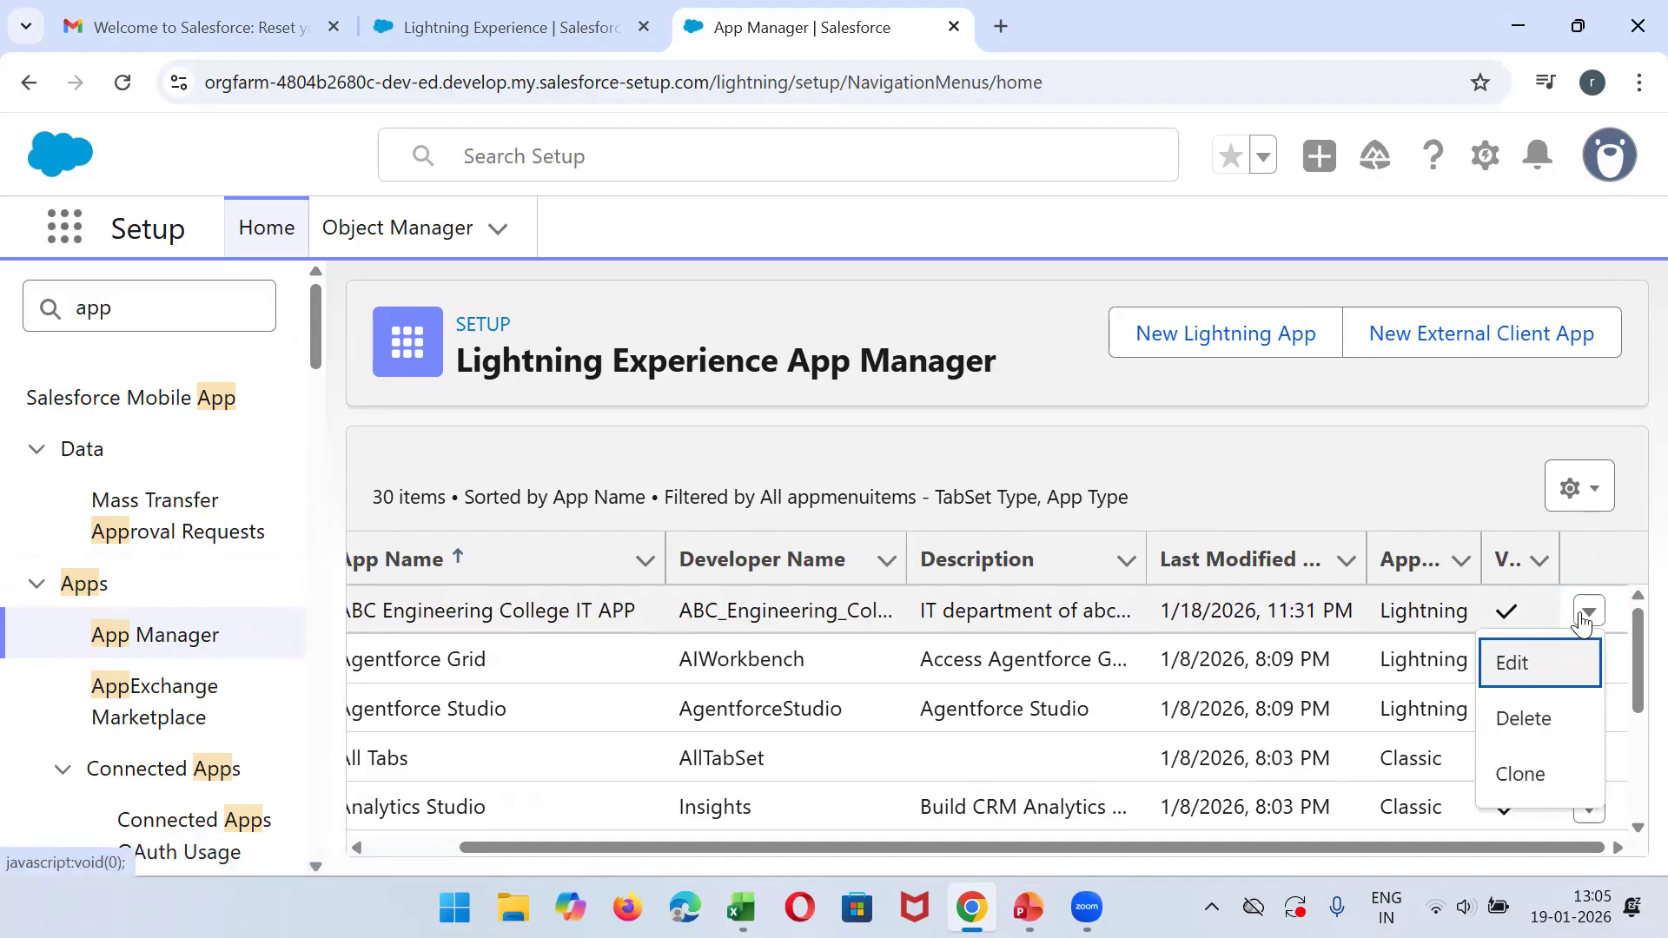
pyautogui.click(1512, 669)
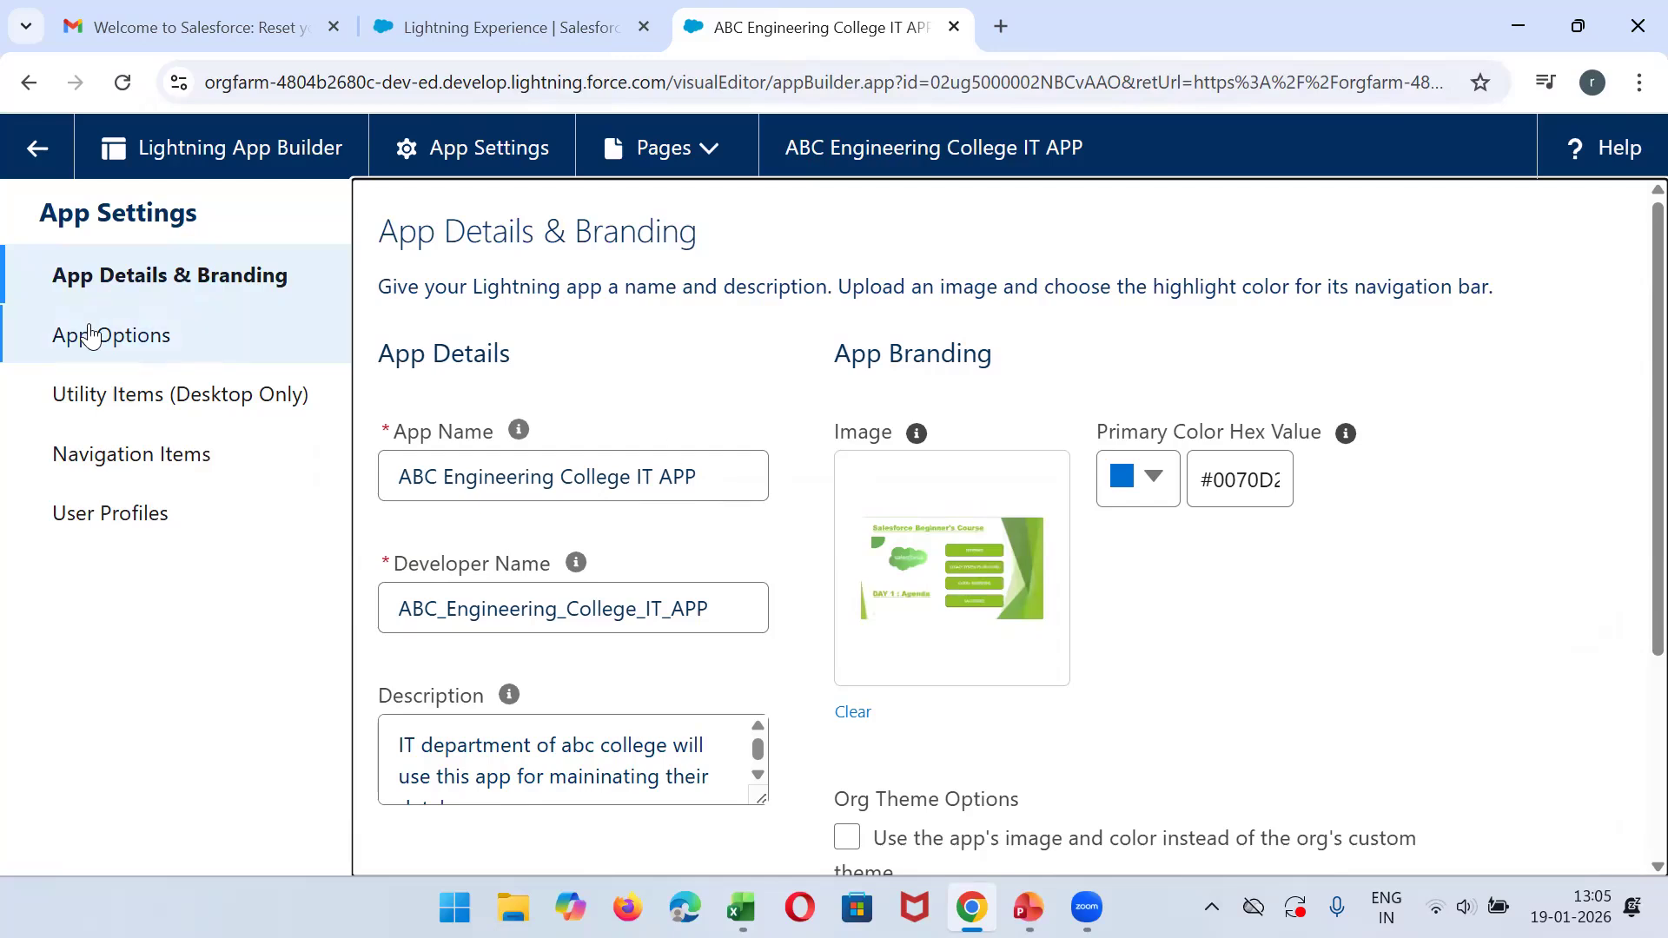
# - Add Students to the navigation items of ABC Engineering College IT APP, save, and return to App Manager
pyautogui.click(102, 478)
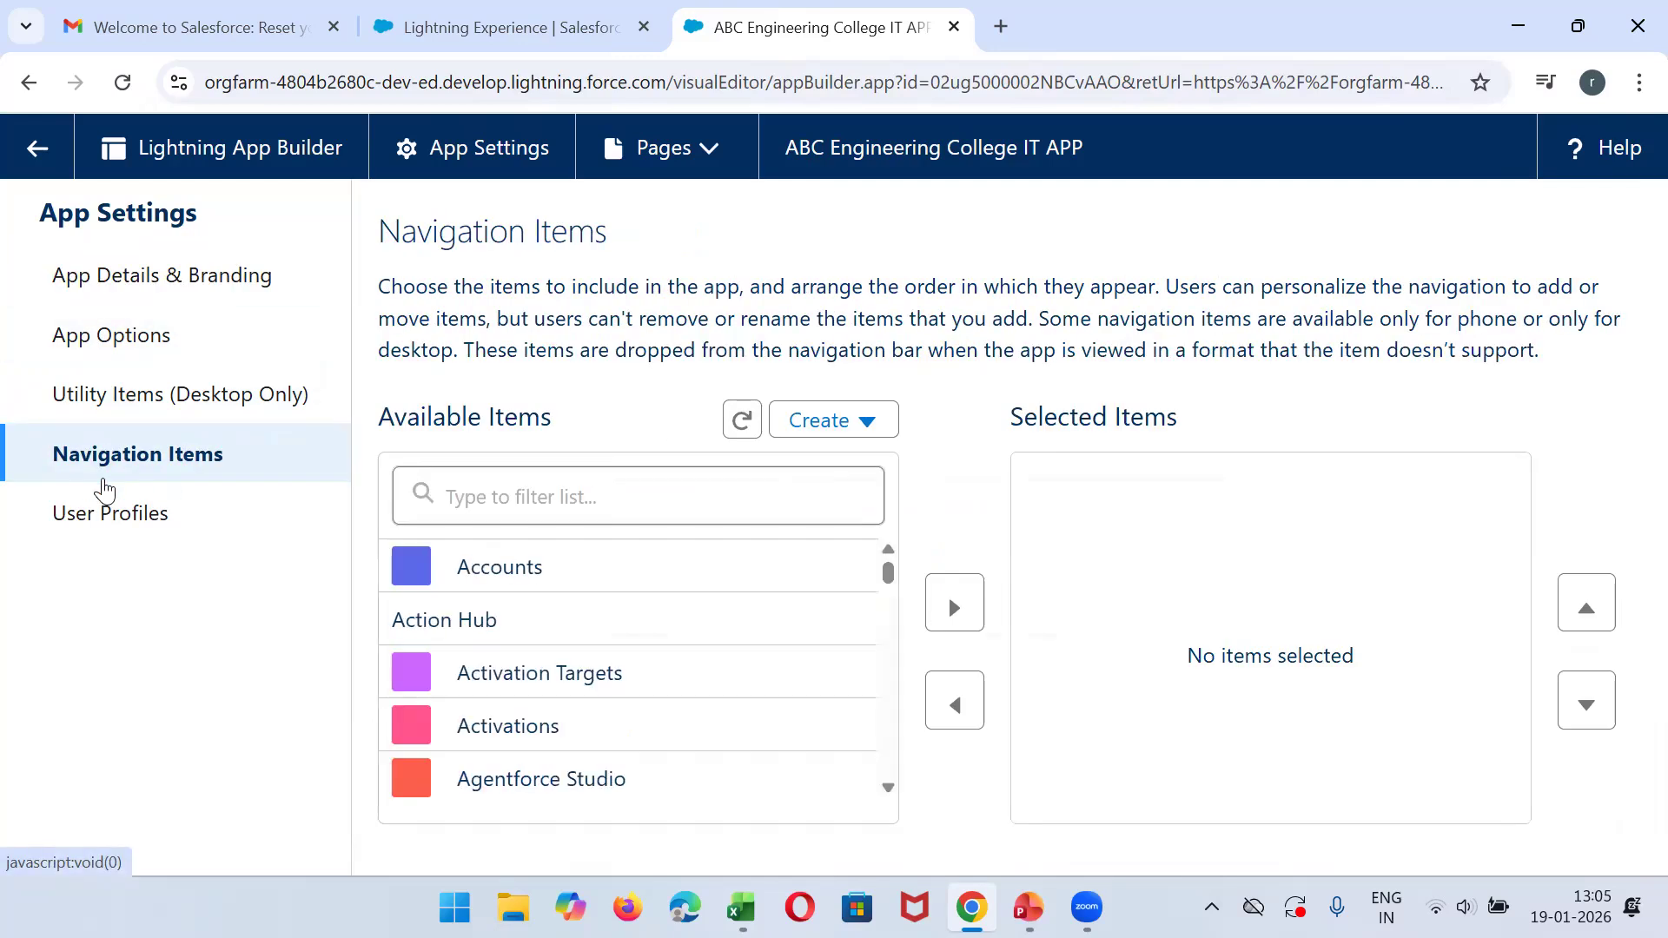
pyautogui.click(533, 502)
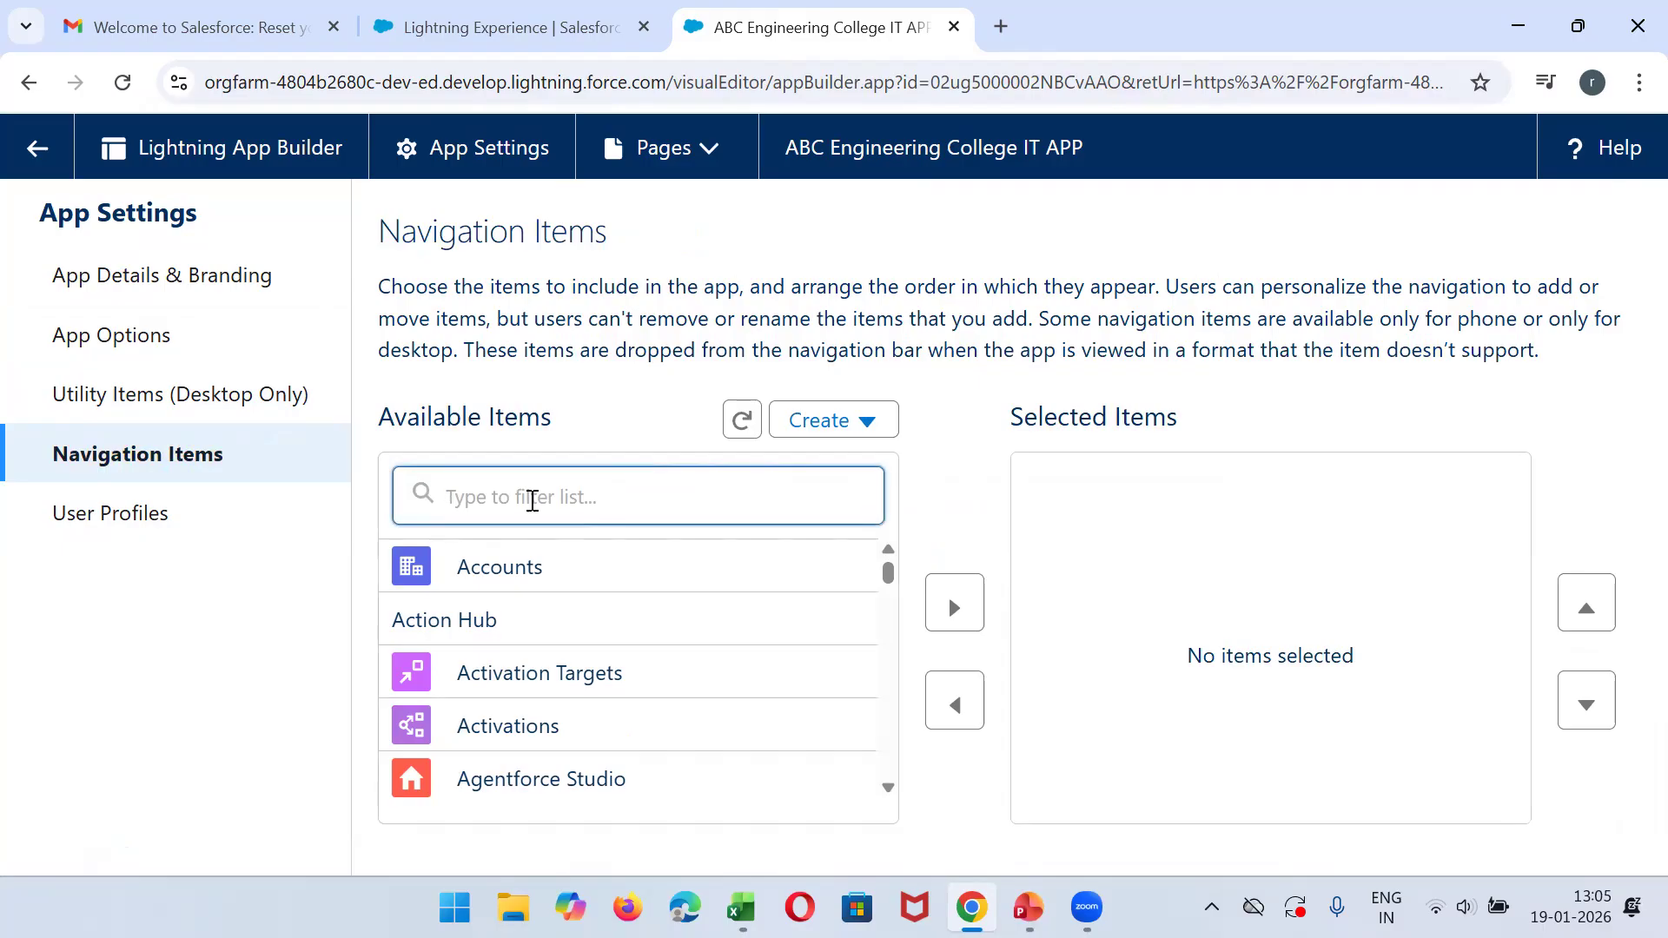
pyautogui.write('stu')
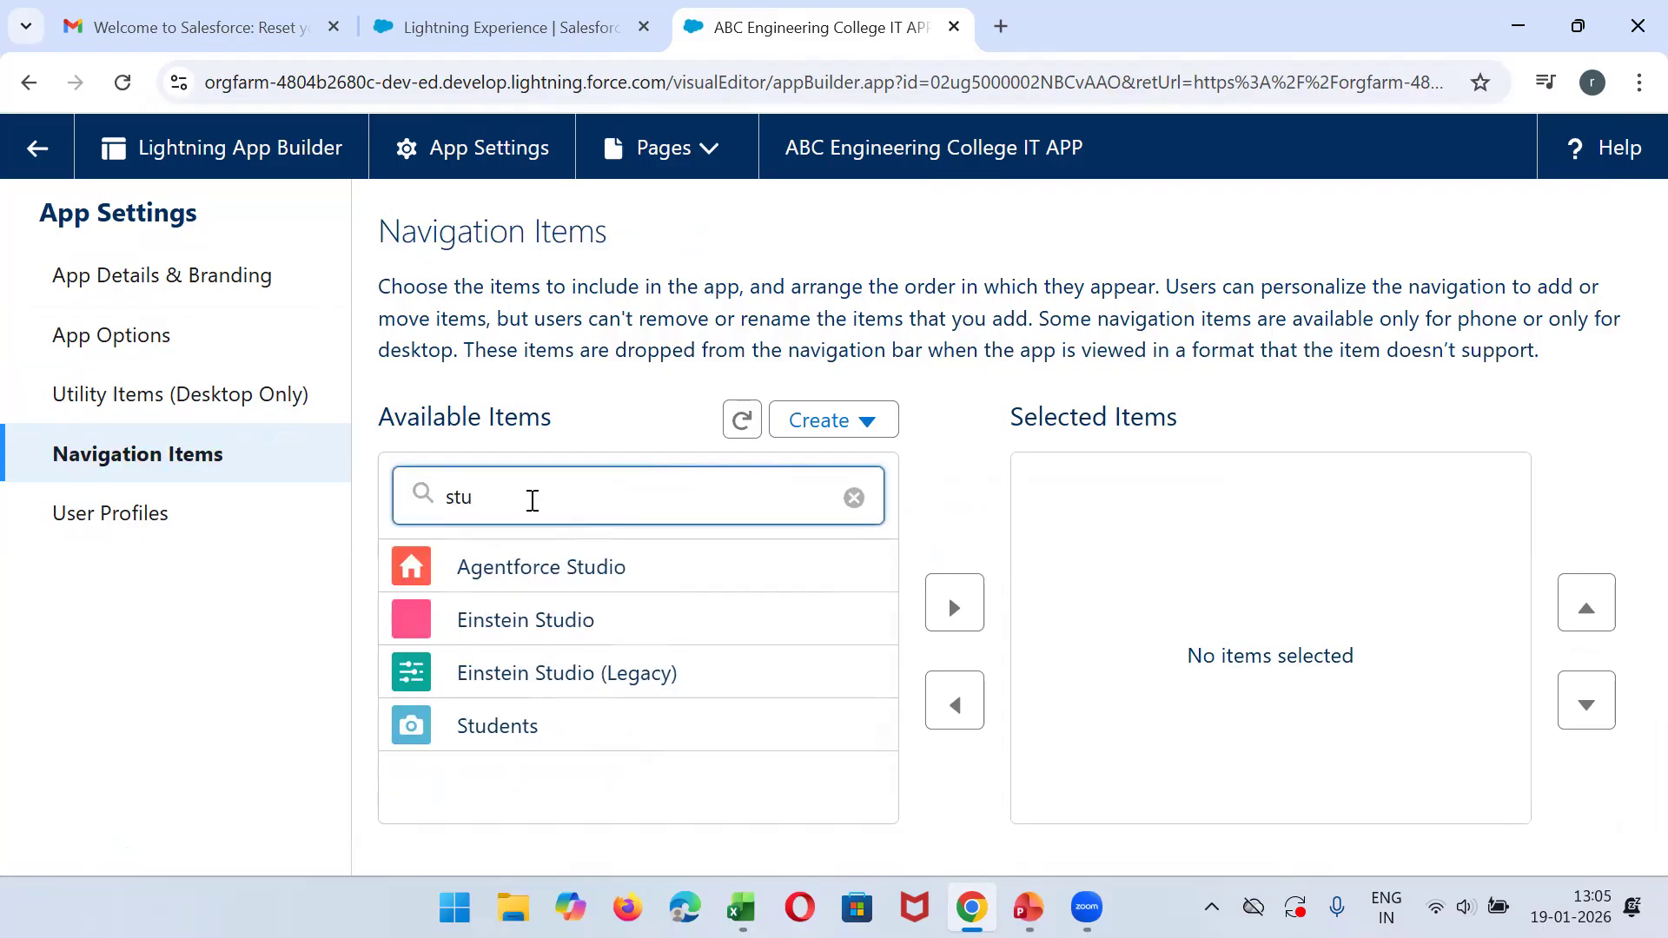
pyautogui.click(518, 728)
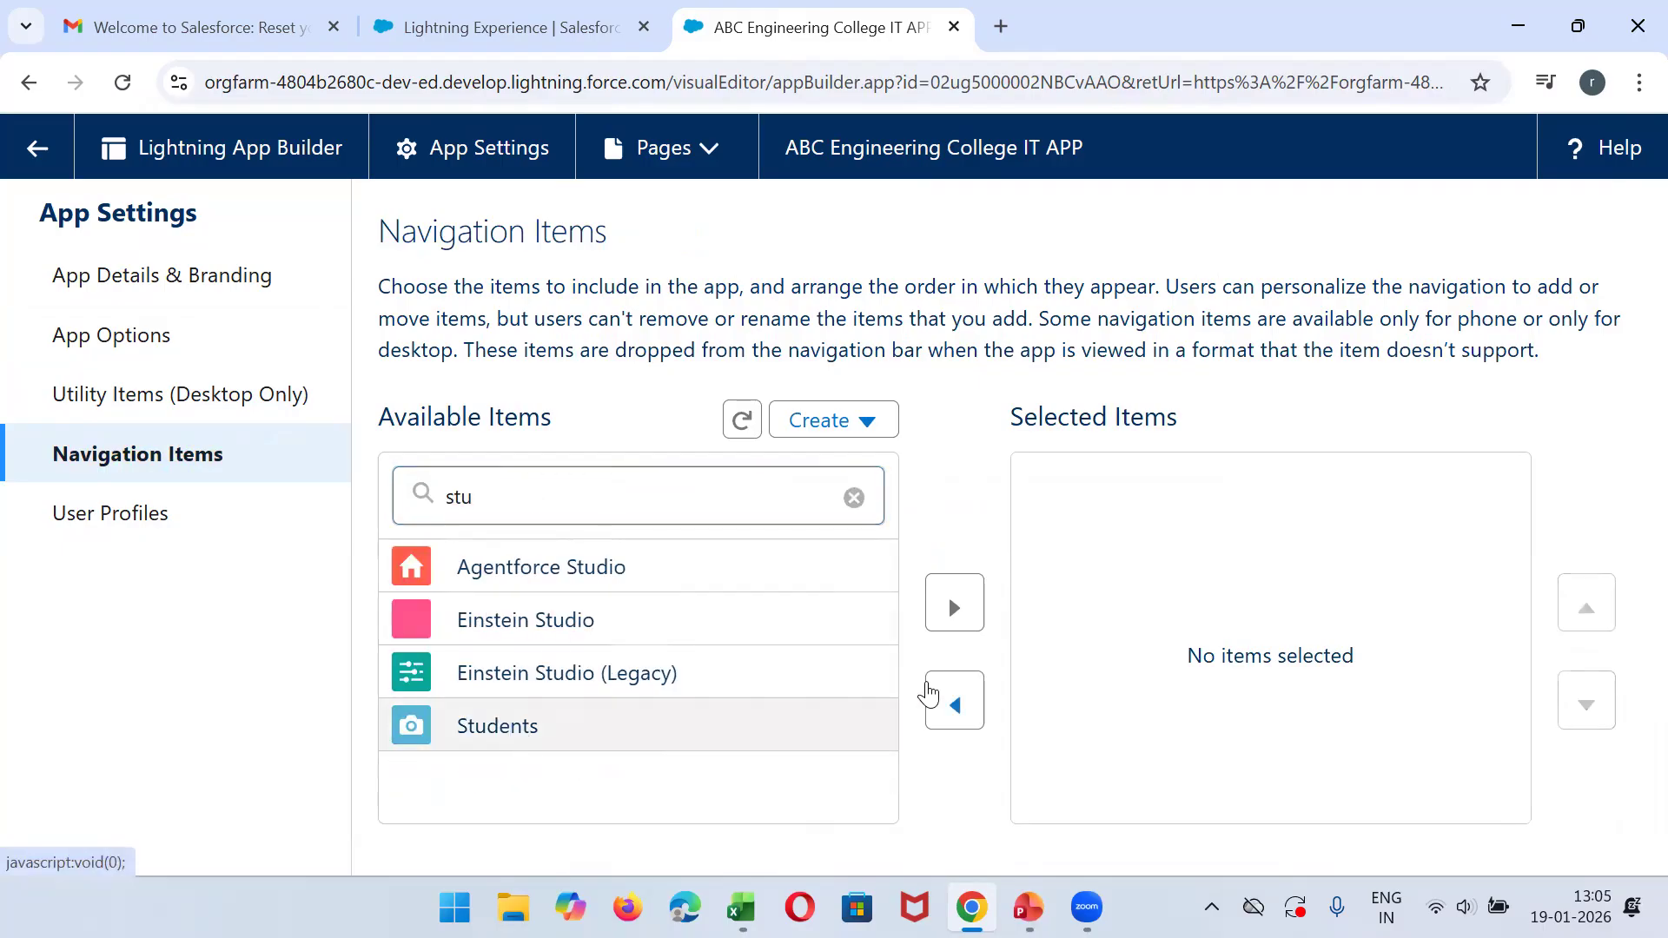
pyautogui.click(955, 608)
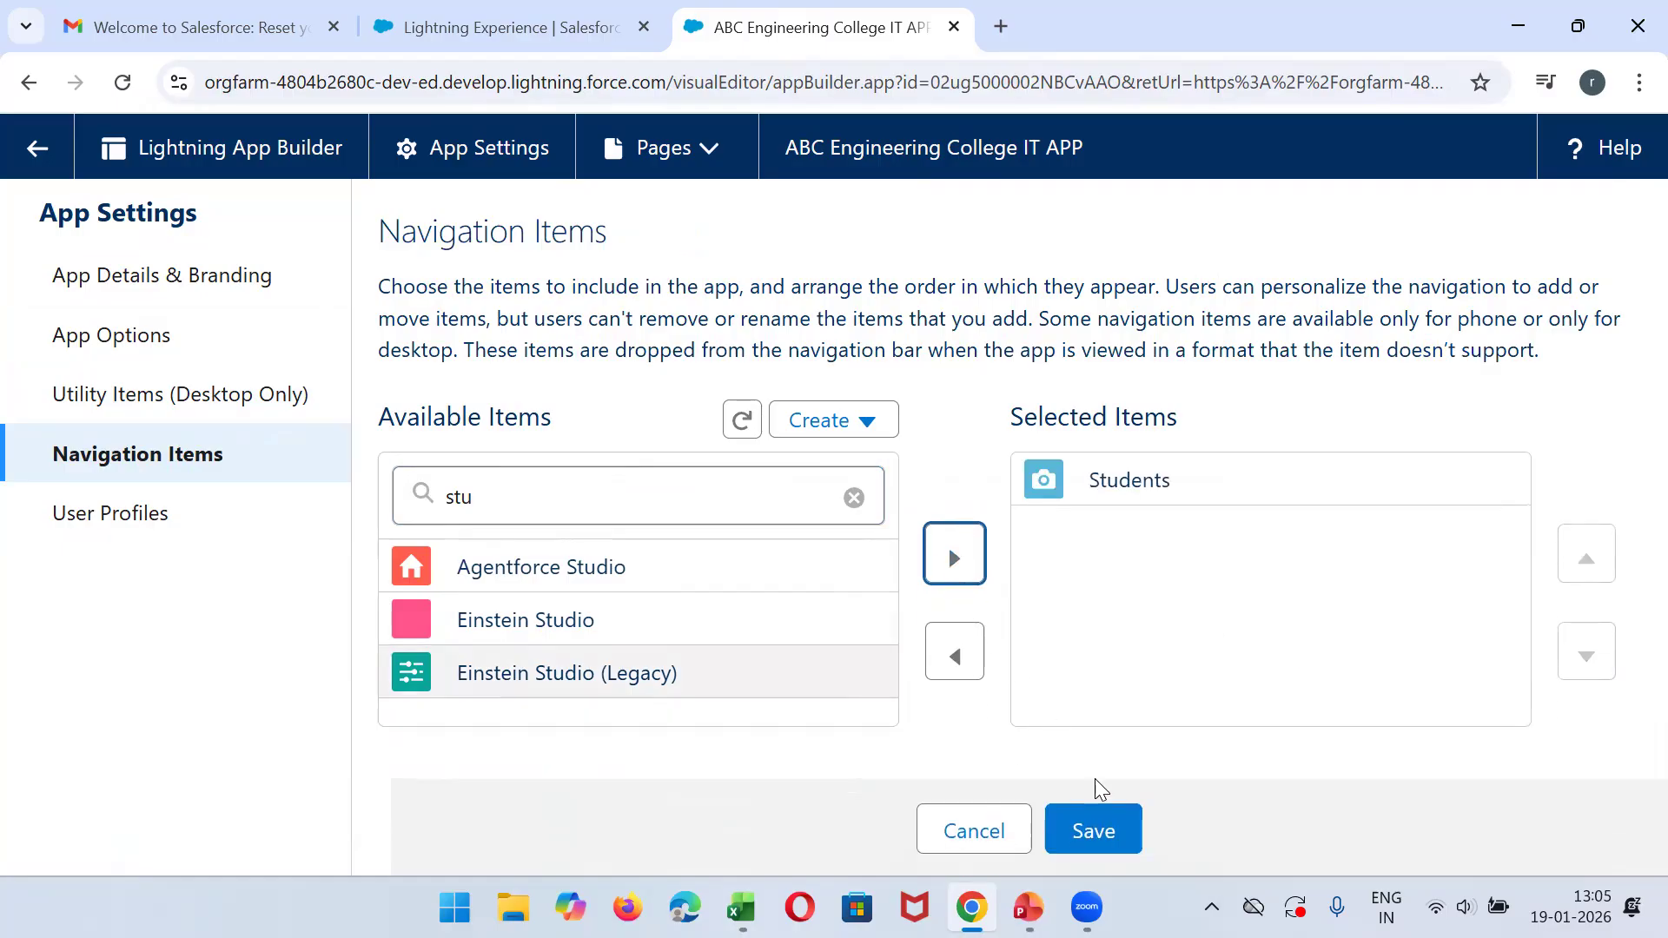
pyautogui.click(1087, 823)
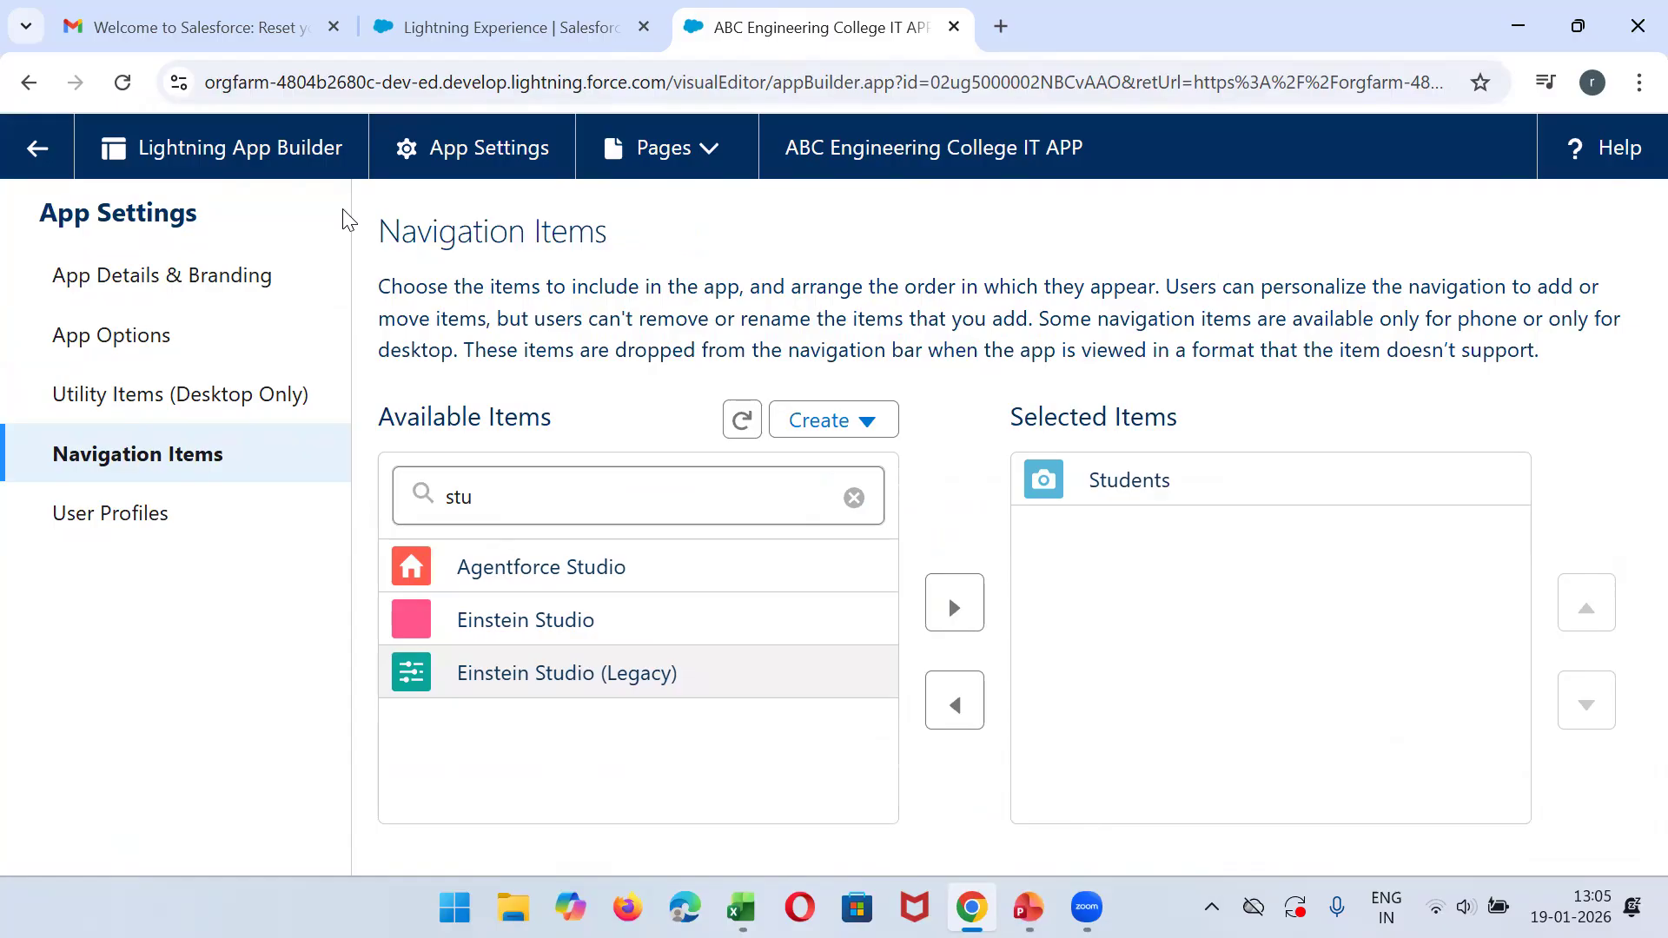
pyautogui.click(34, 157)
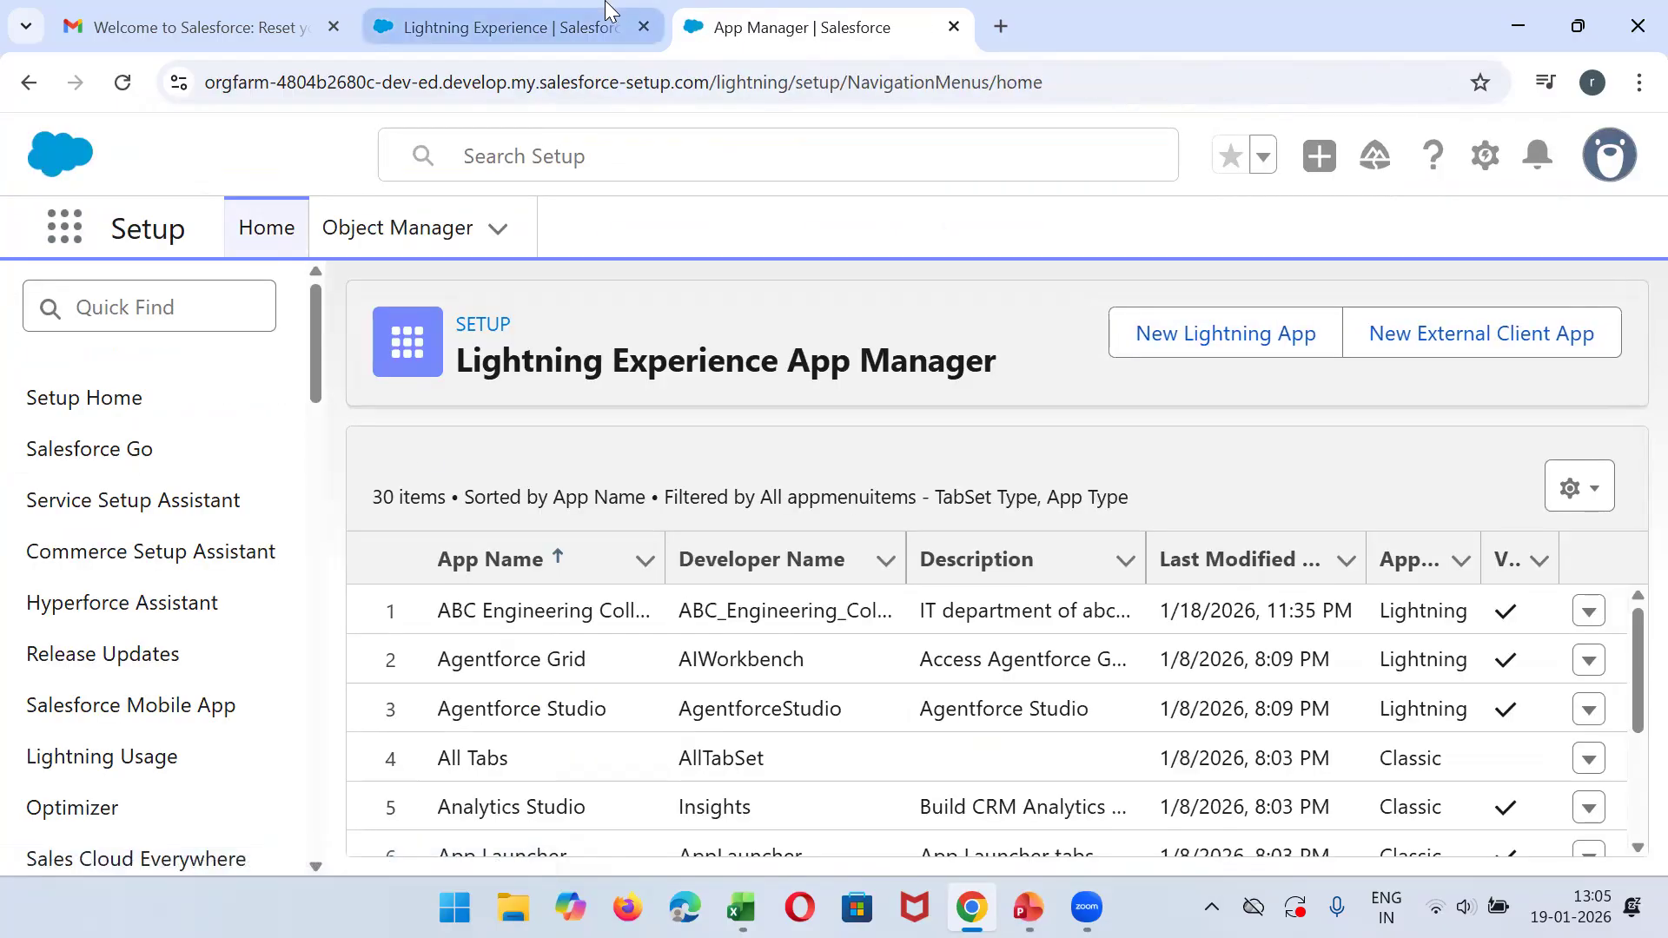
# - Reload ABC Engineering College IT APP and check its Students tab and list views
pyautogui.click(486, 37)
pyautogui.click(123, 83)
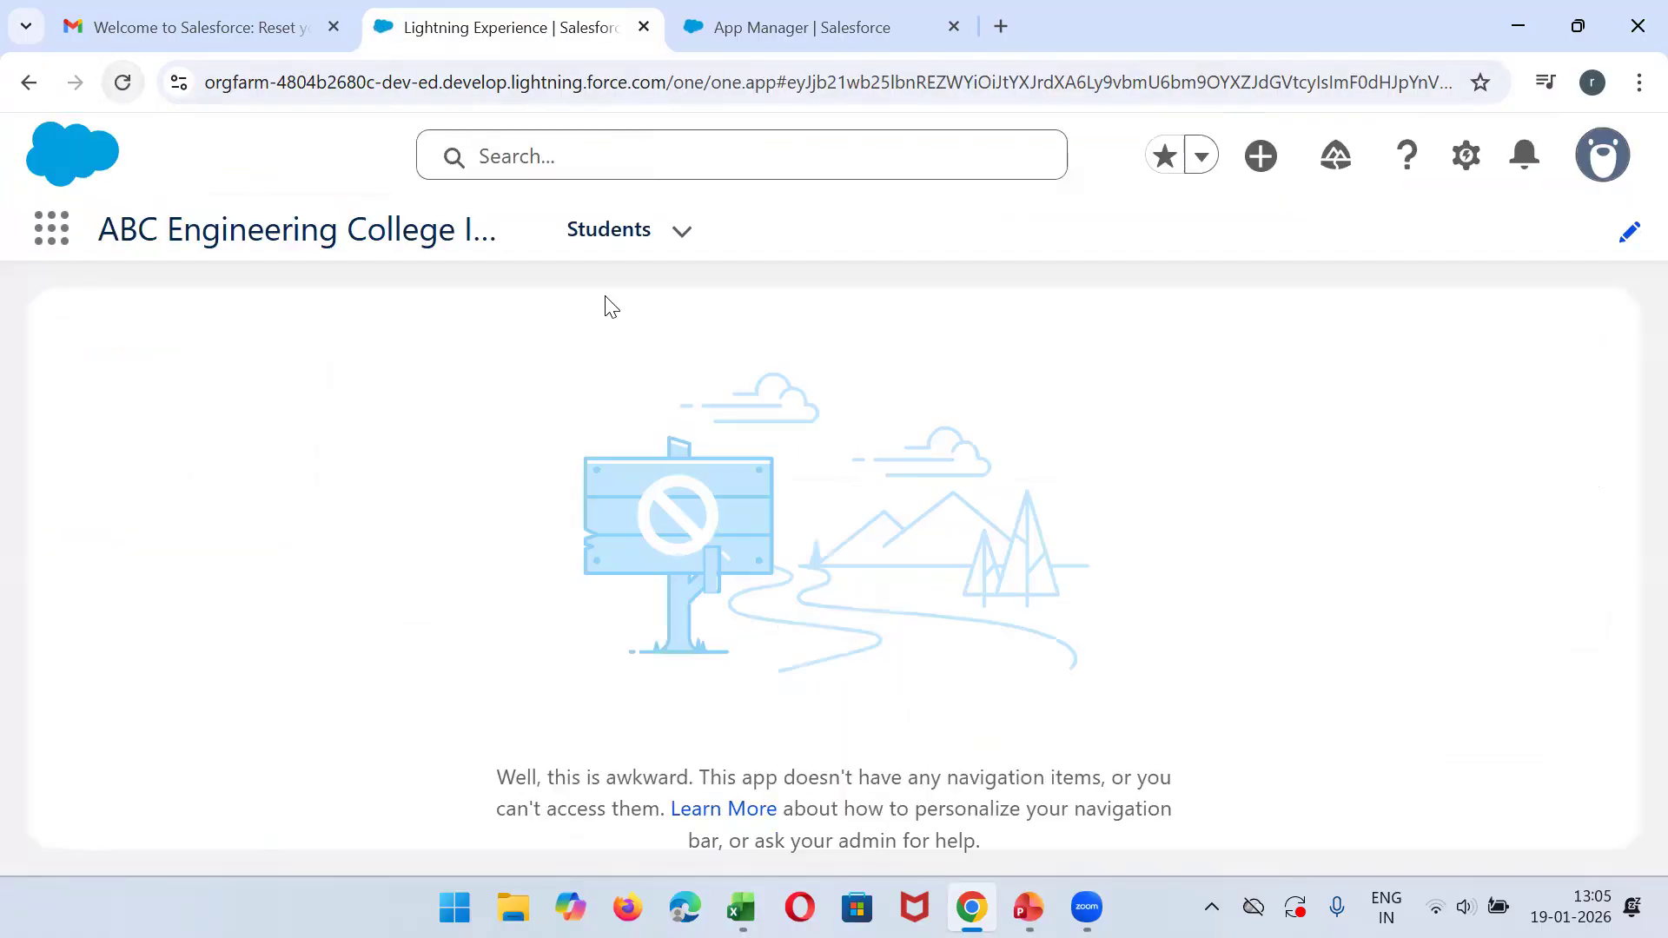
pyautogui.click(607, 231)
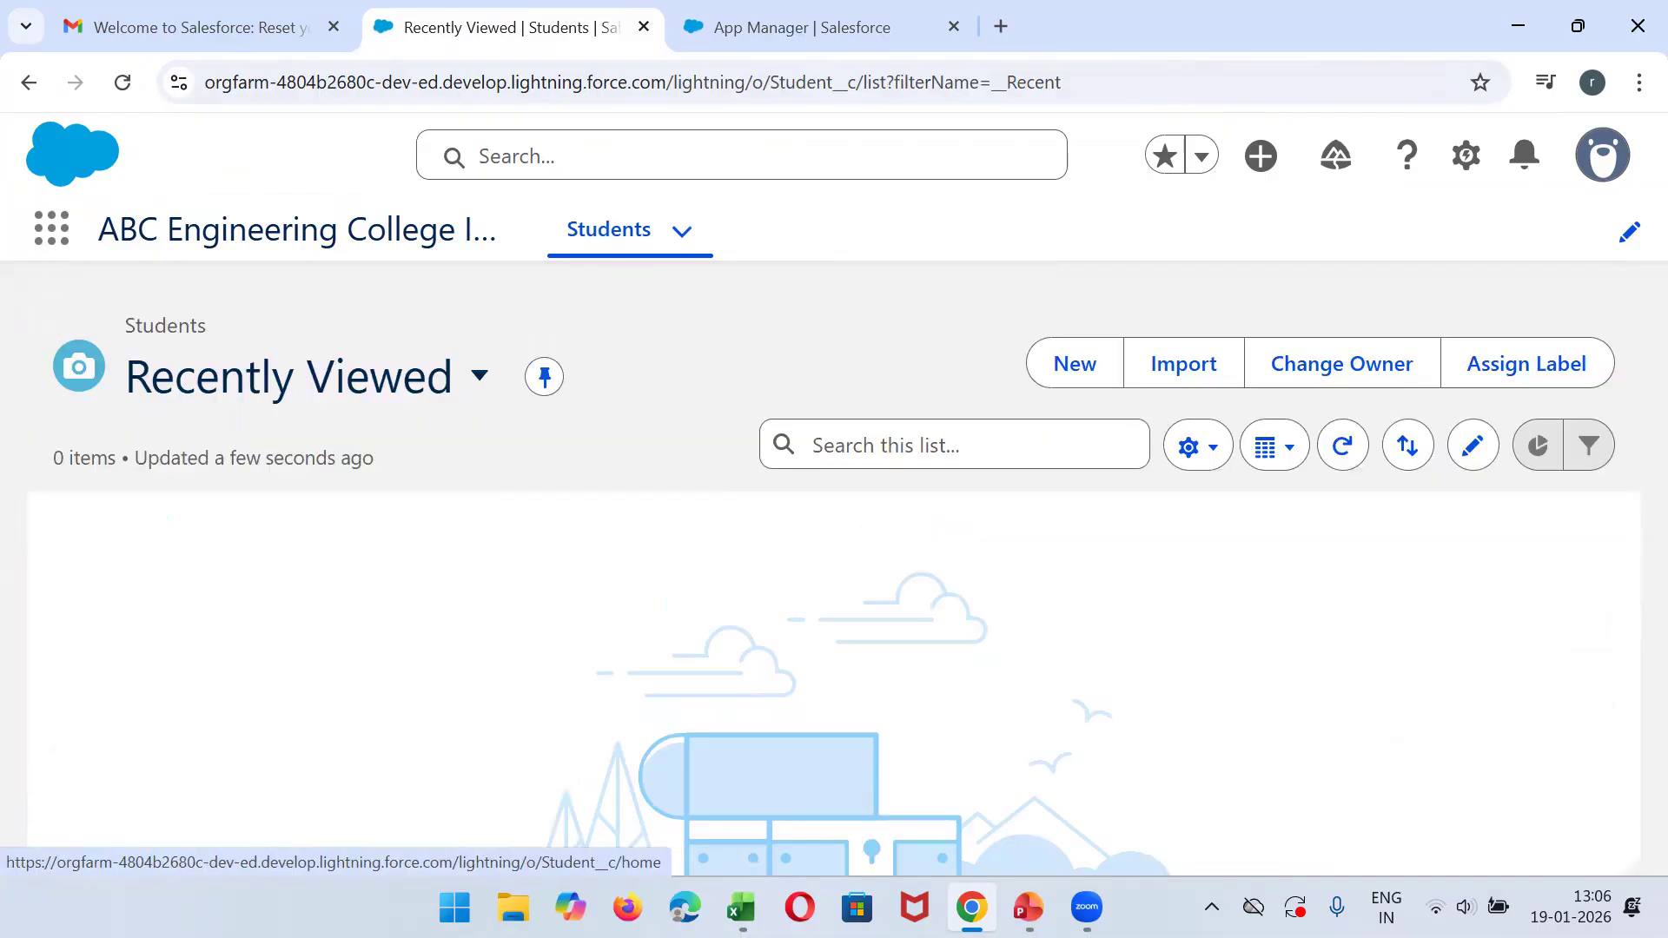
pyautogui.click(464, 380)
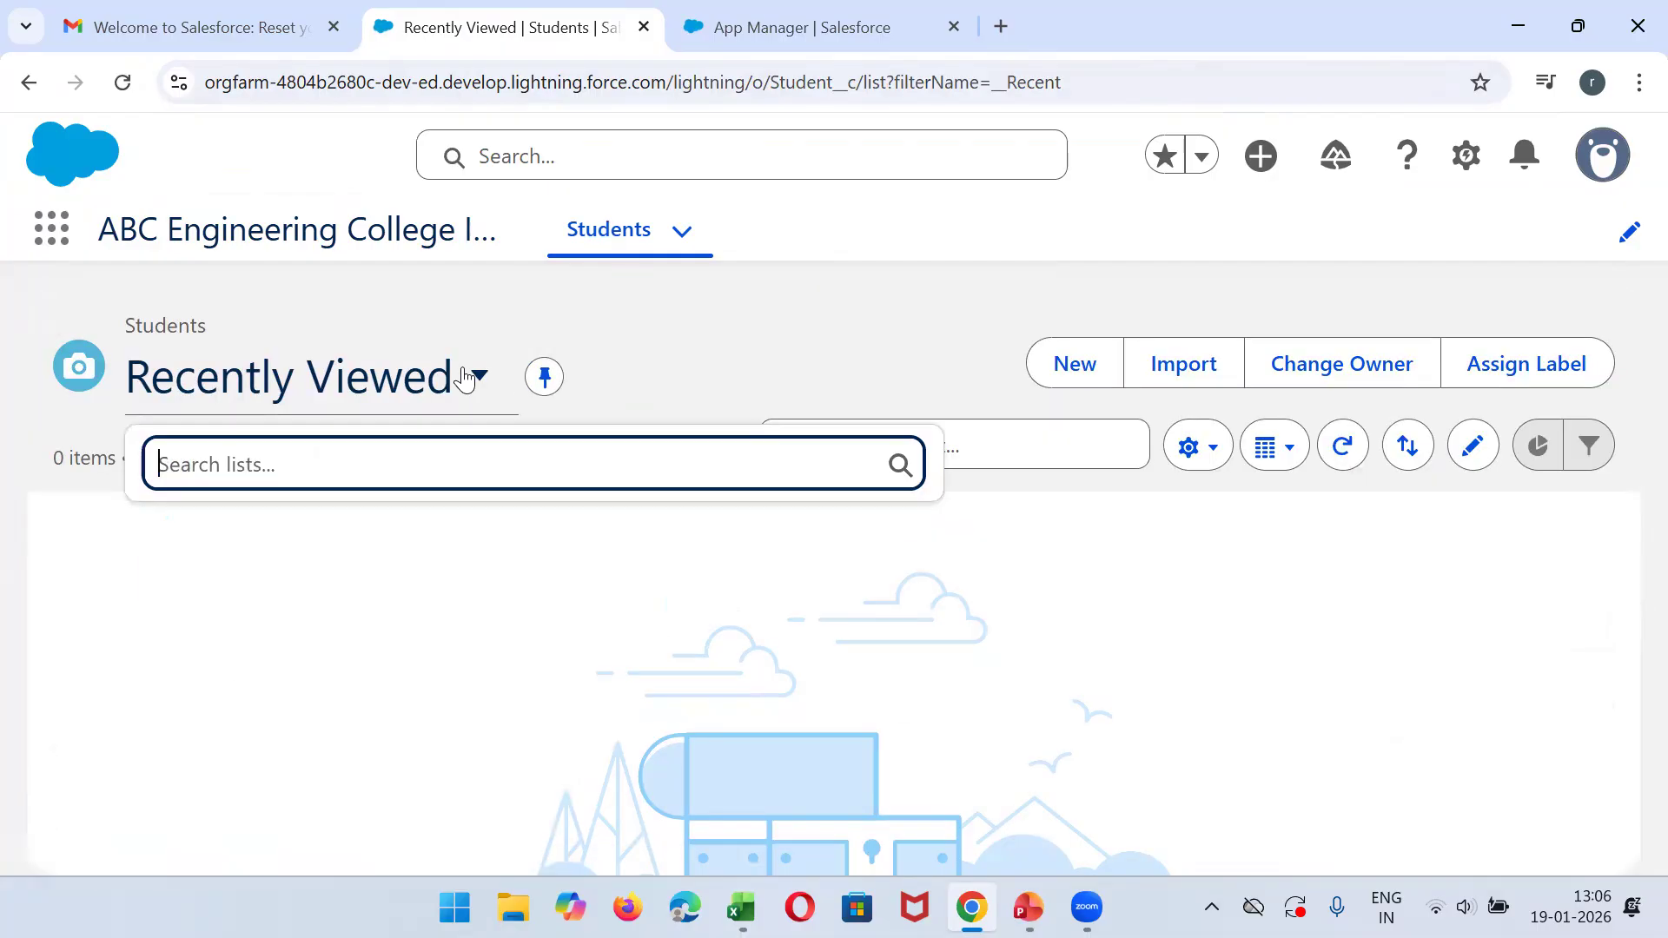
pyautogui.click(318, 338)
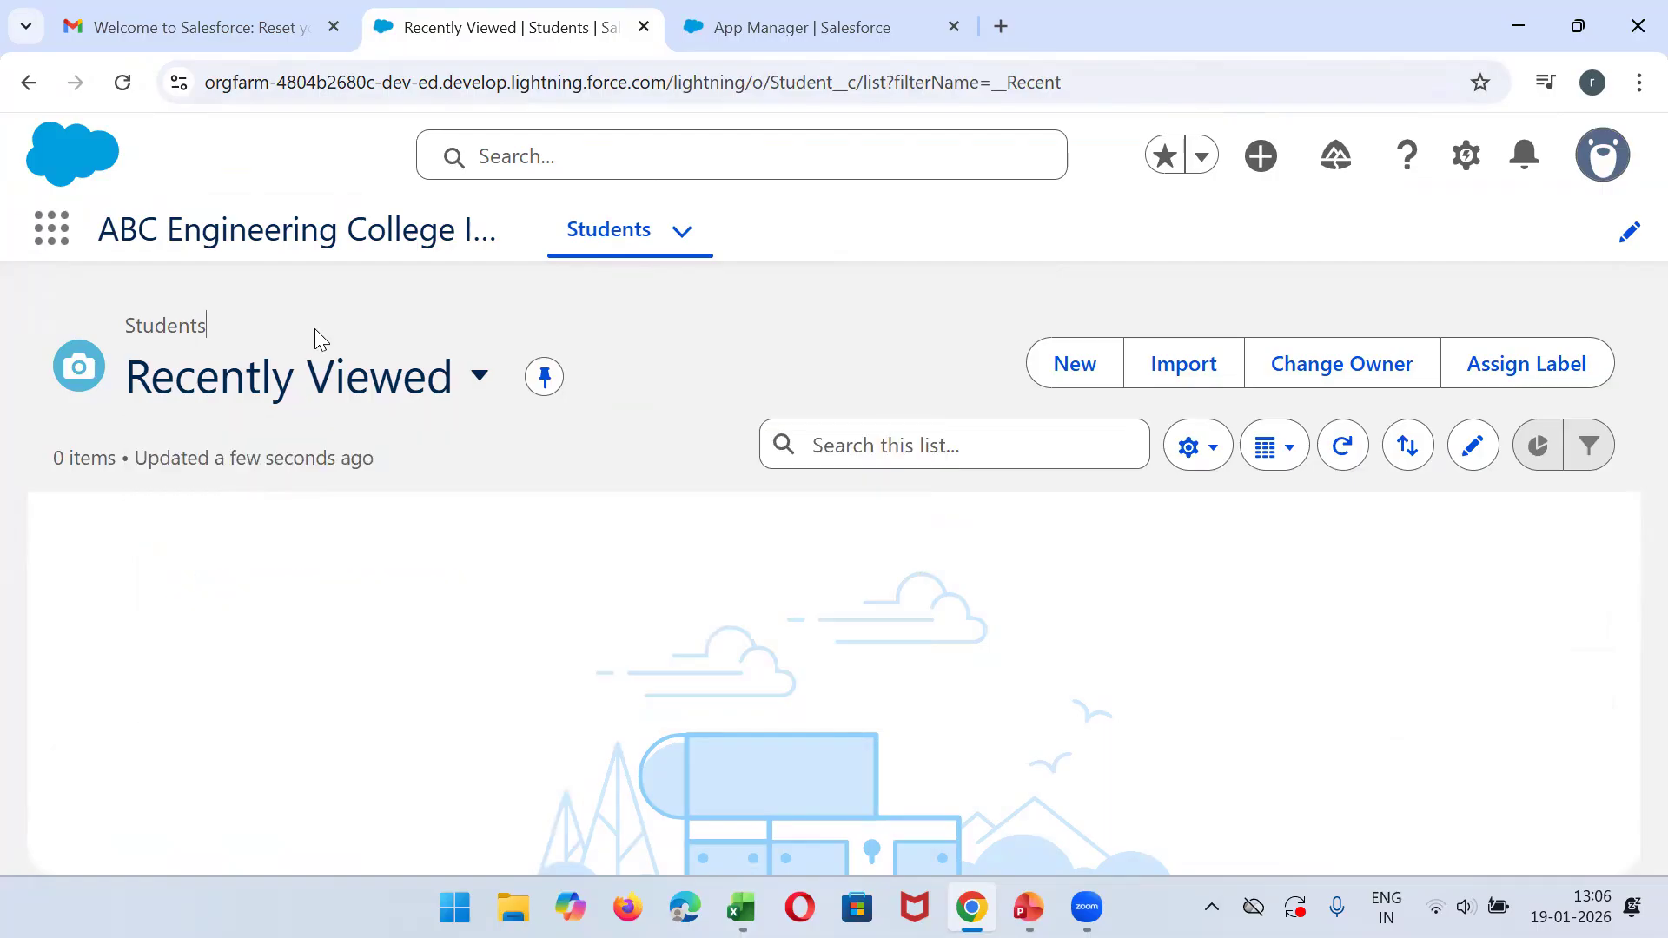
# - Search Object Manager in Setup for "student" and open the Student custom object
pyautogui.click(836, 18)
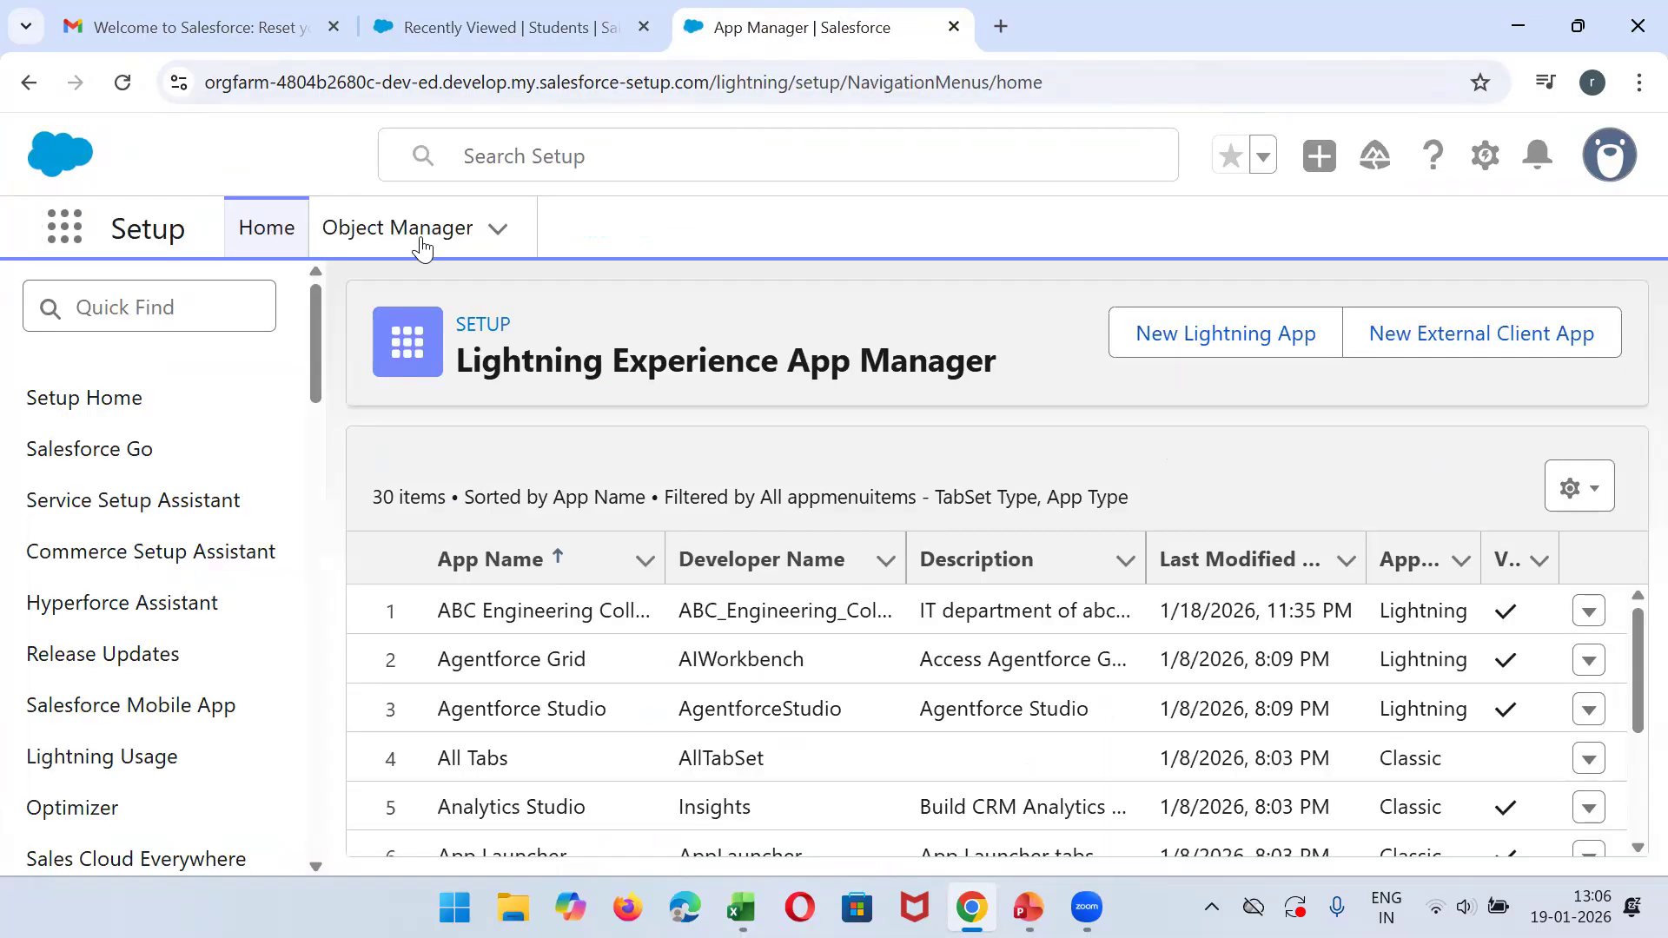
pyautogui.click(408, 233)
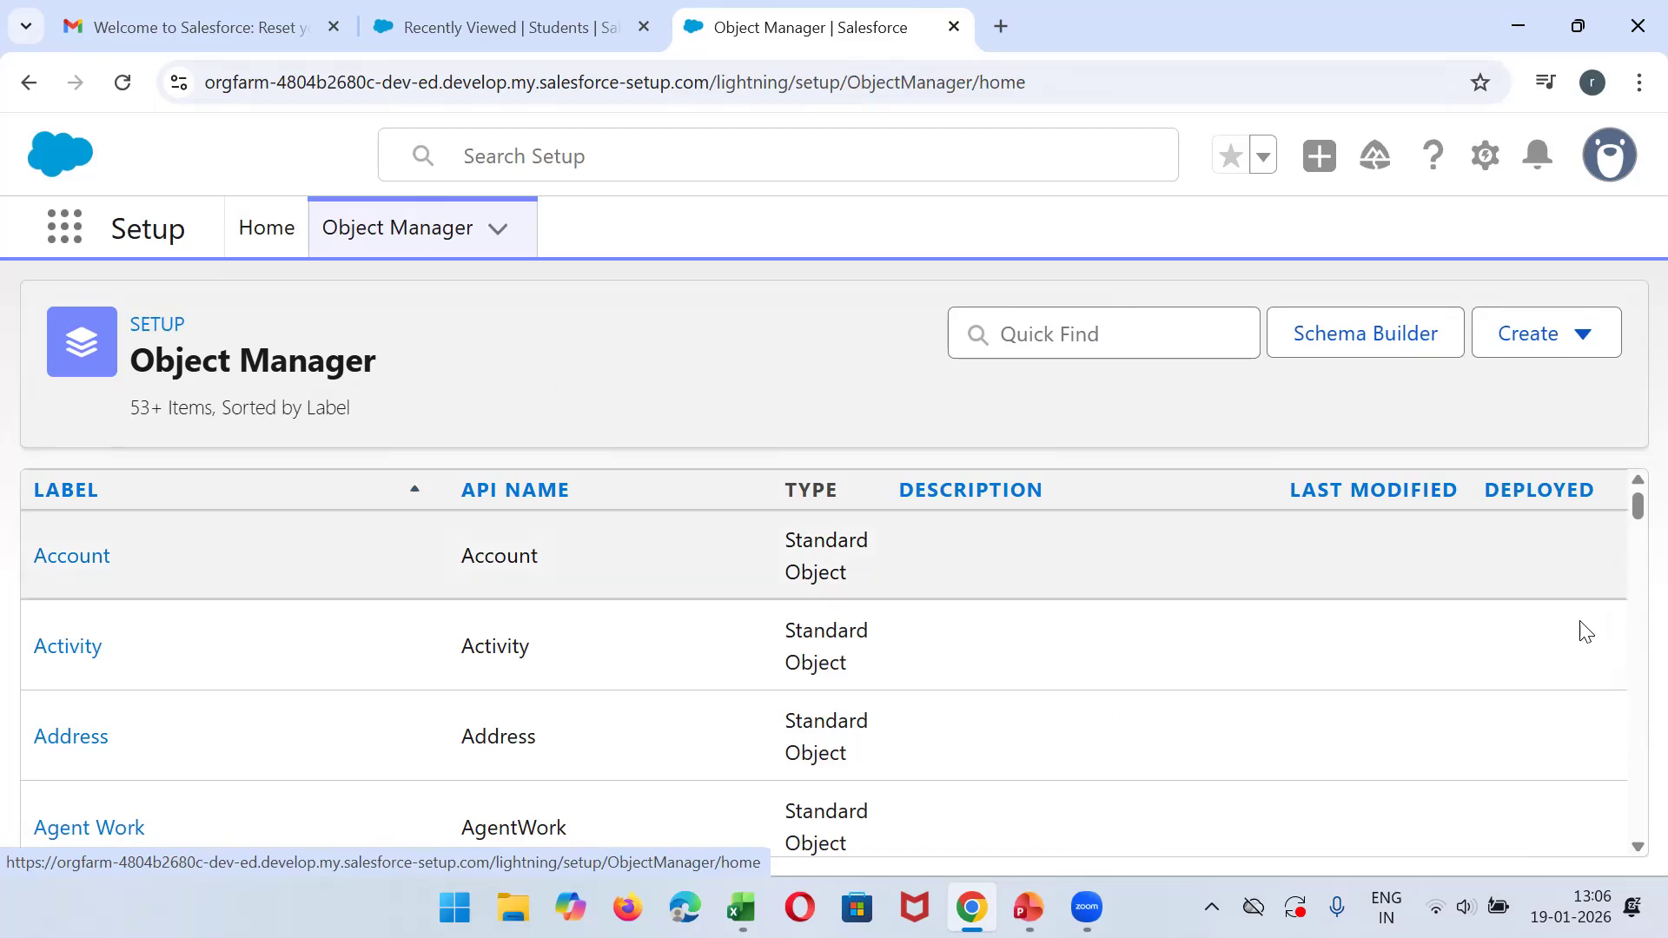
pyautogui.moveTo(1627, 533); pyautogui.dragTo(1628, 836)
pyautogui.moveTo(1637, 686); pyautogui.dragTo(1630, 517)
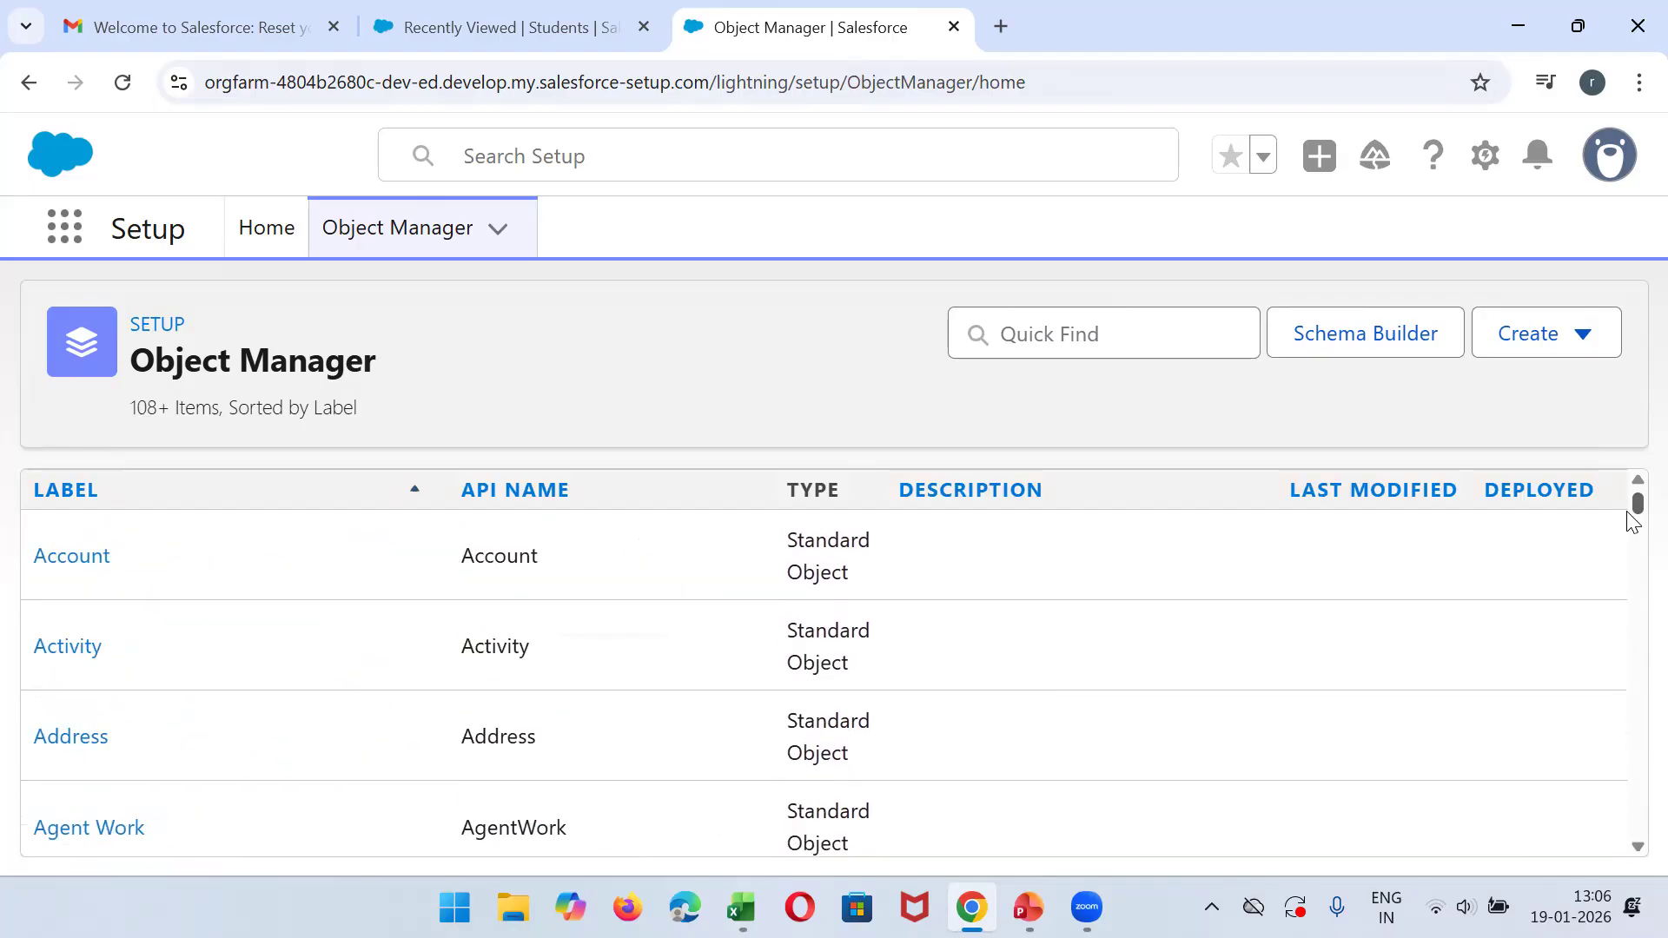
pyautogui.click(1048, 329)
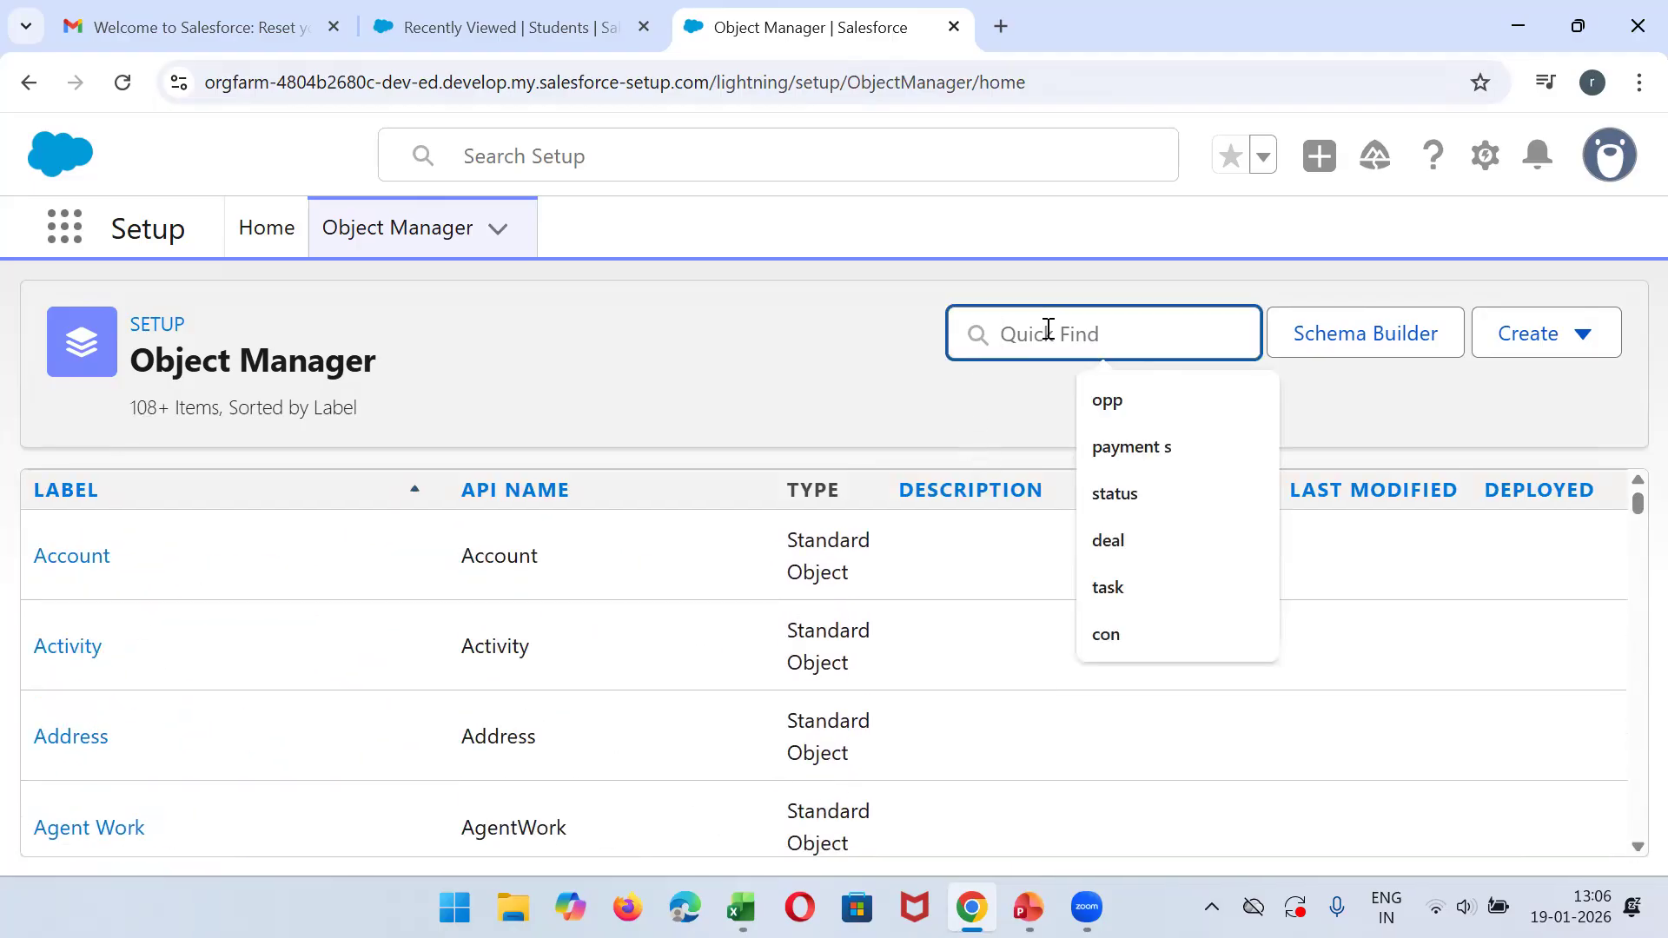
pyautogui.write('student')
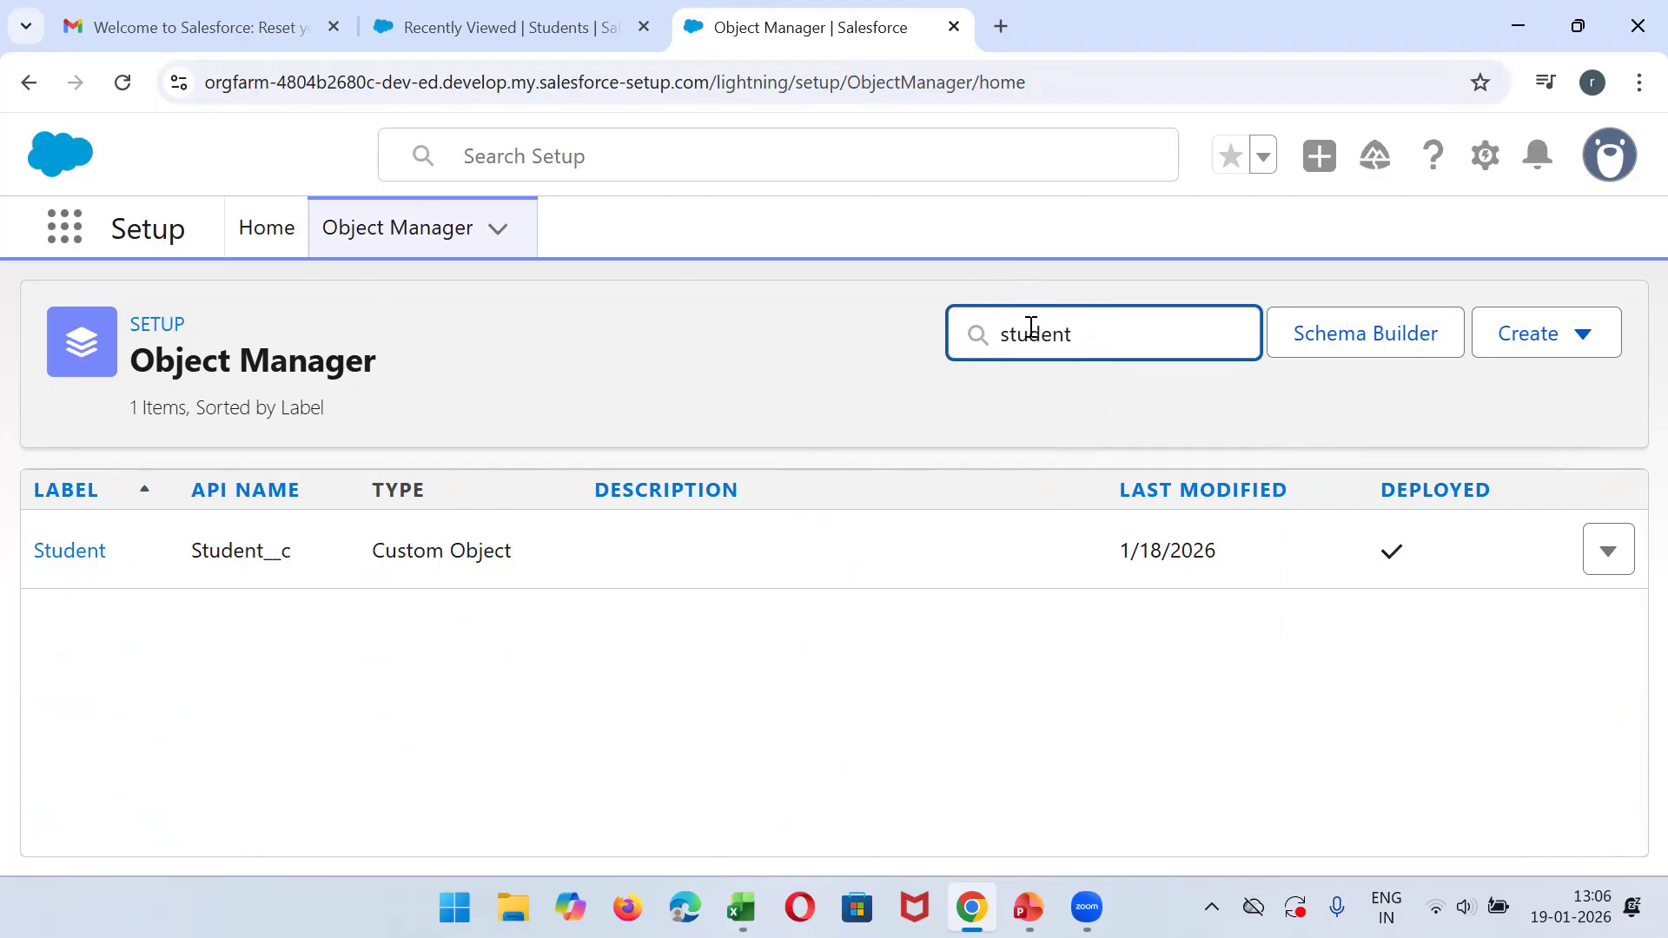
pyautogui.click(56, 554)
# - Check the Students sheet in the Excel CollegeDatabase workbook, and open the Student object's Fields & Relationships in Salesforce
pyautogui.click(743, 909)
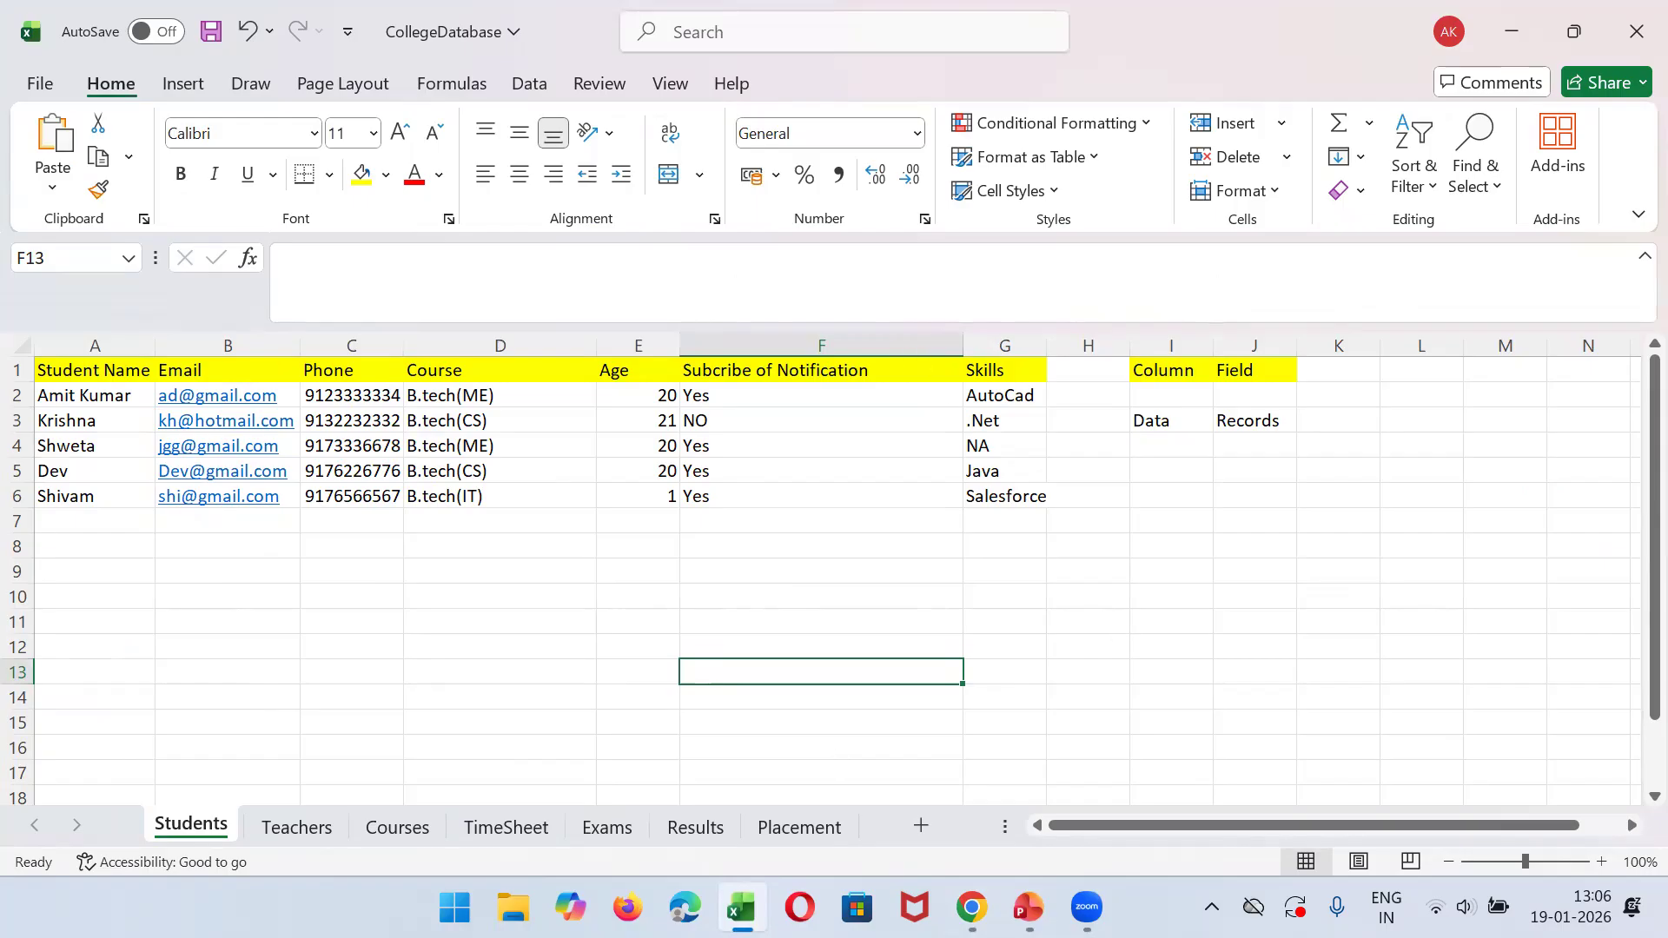
pyautogui.click(1028, 907)
pyautogui.click(1029, 908)
pyautogui.click(971, 907)
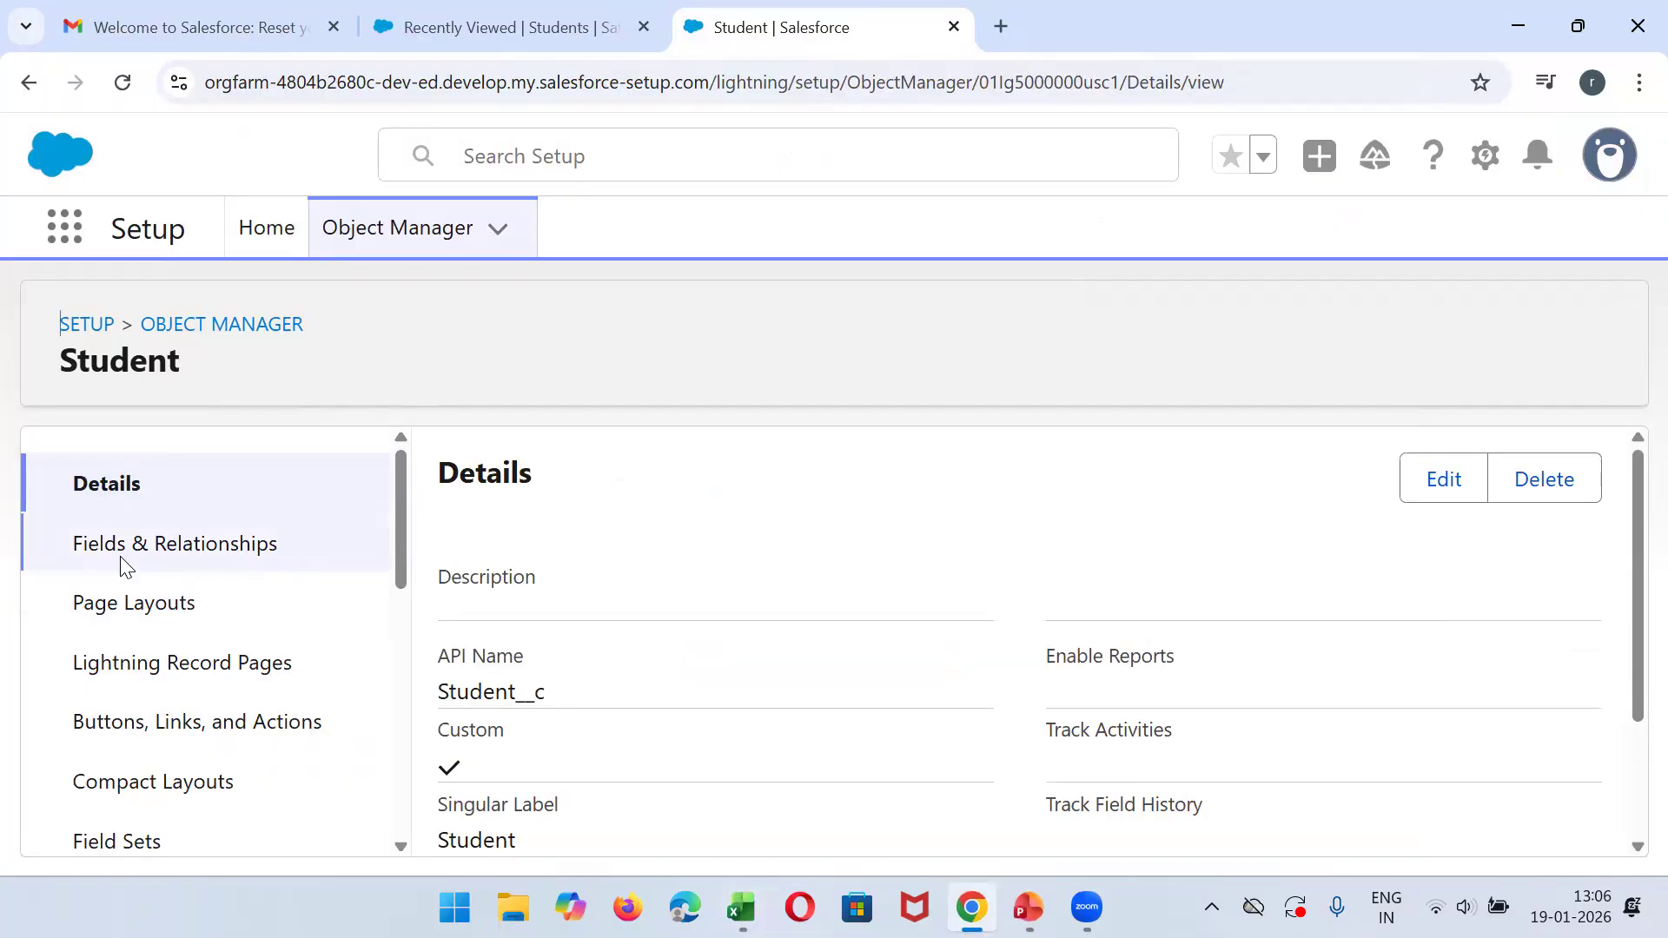
pyautogui.click(124, 568)
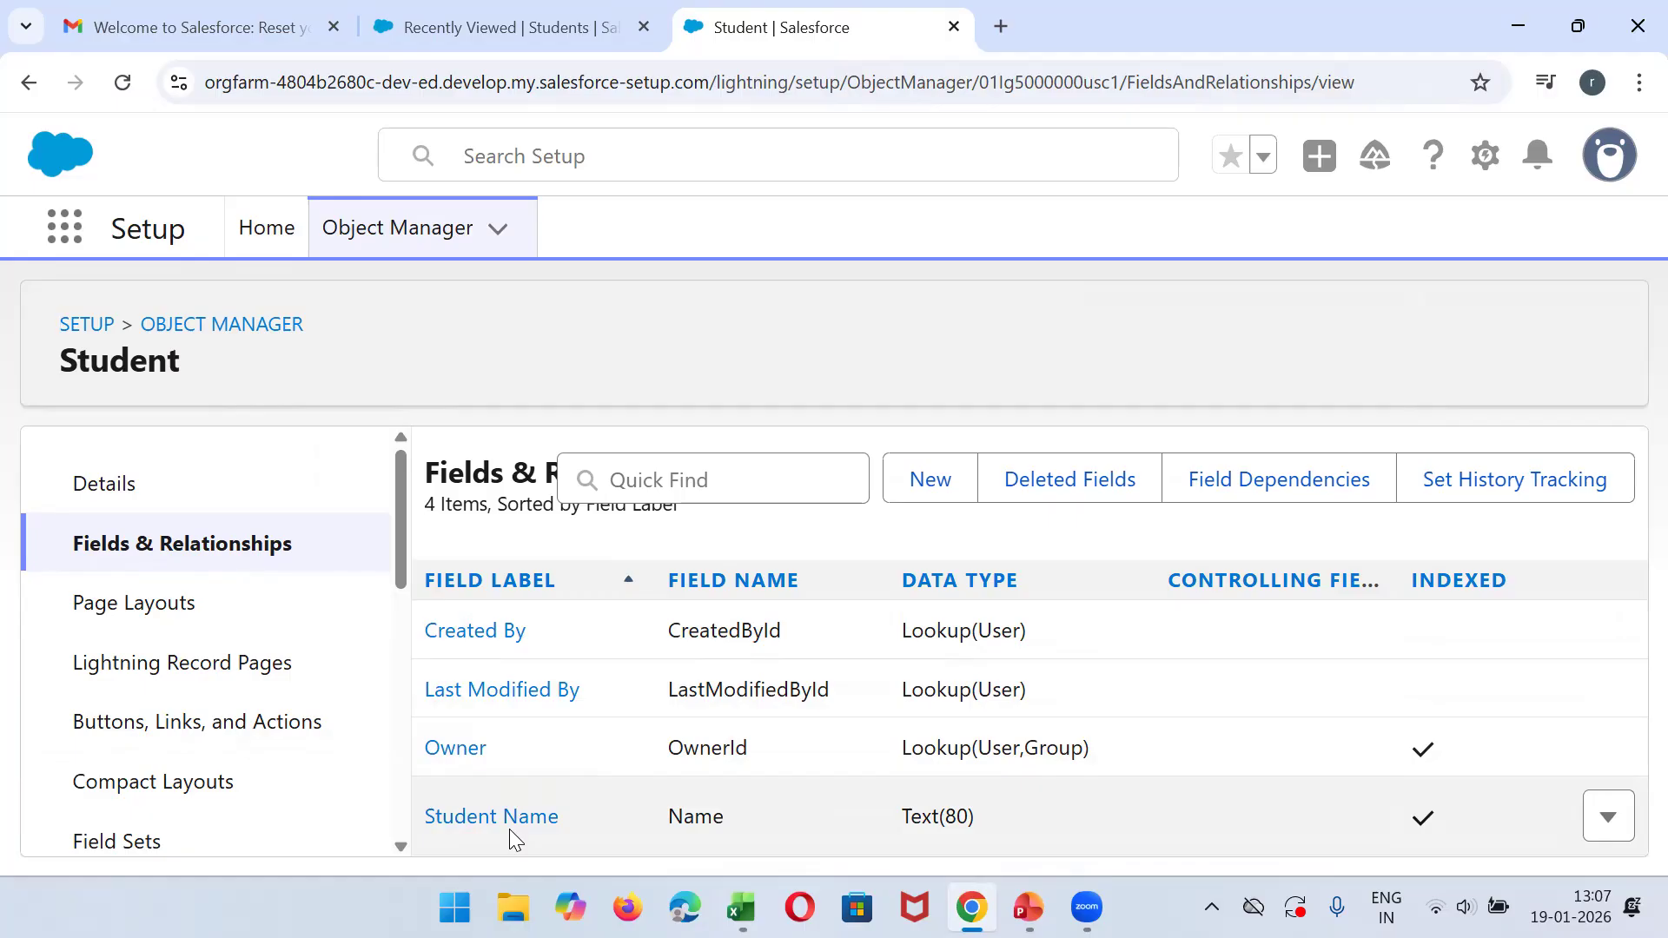
# - Switch to Excel to review the Student Name and Email columns, and return to the Student field list in Salesforce
pyautogui.click(741, 908)
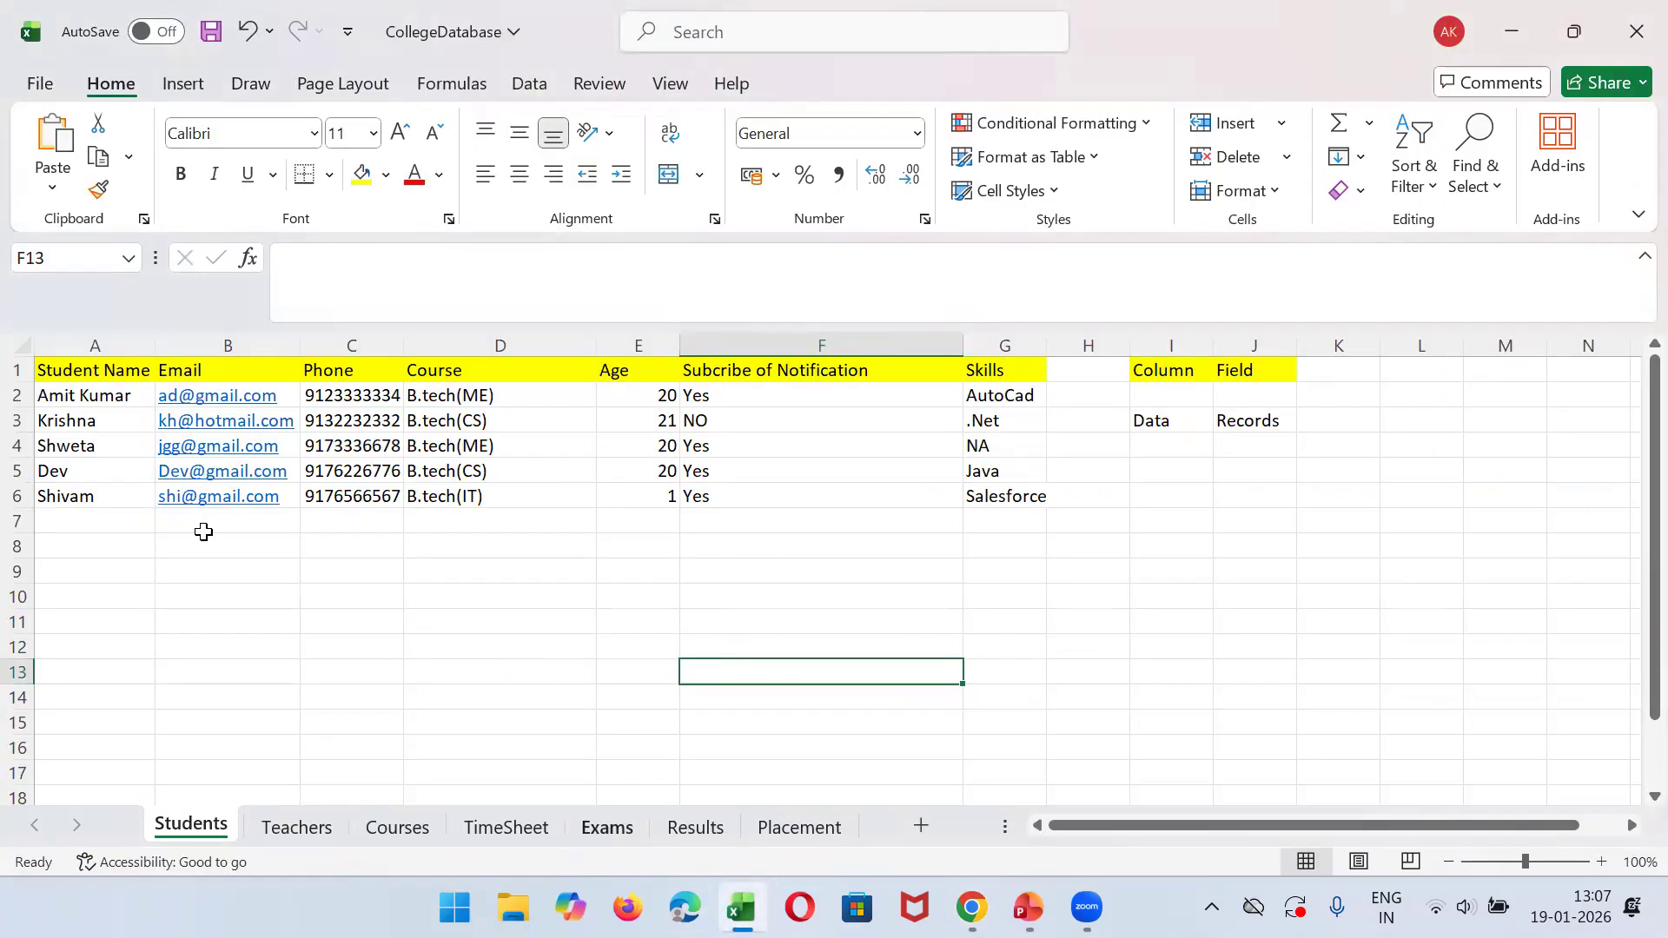
pyautogui.click(108, 341)
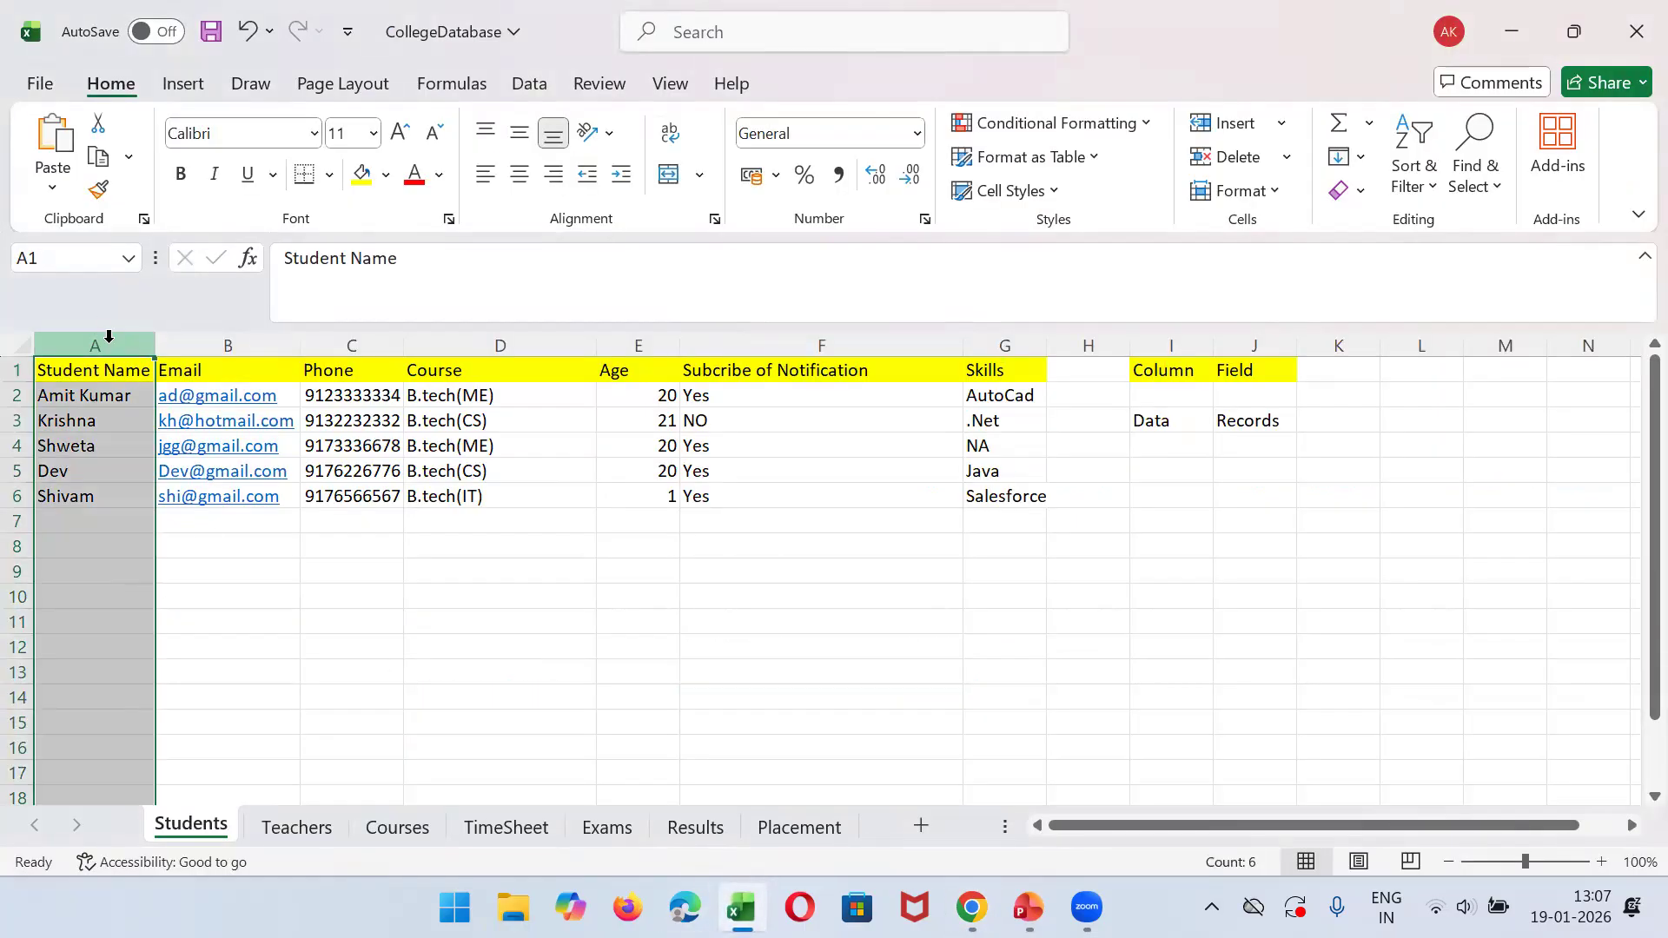
pyautogui.click(193, 338)
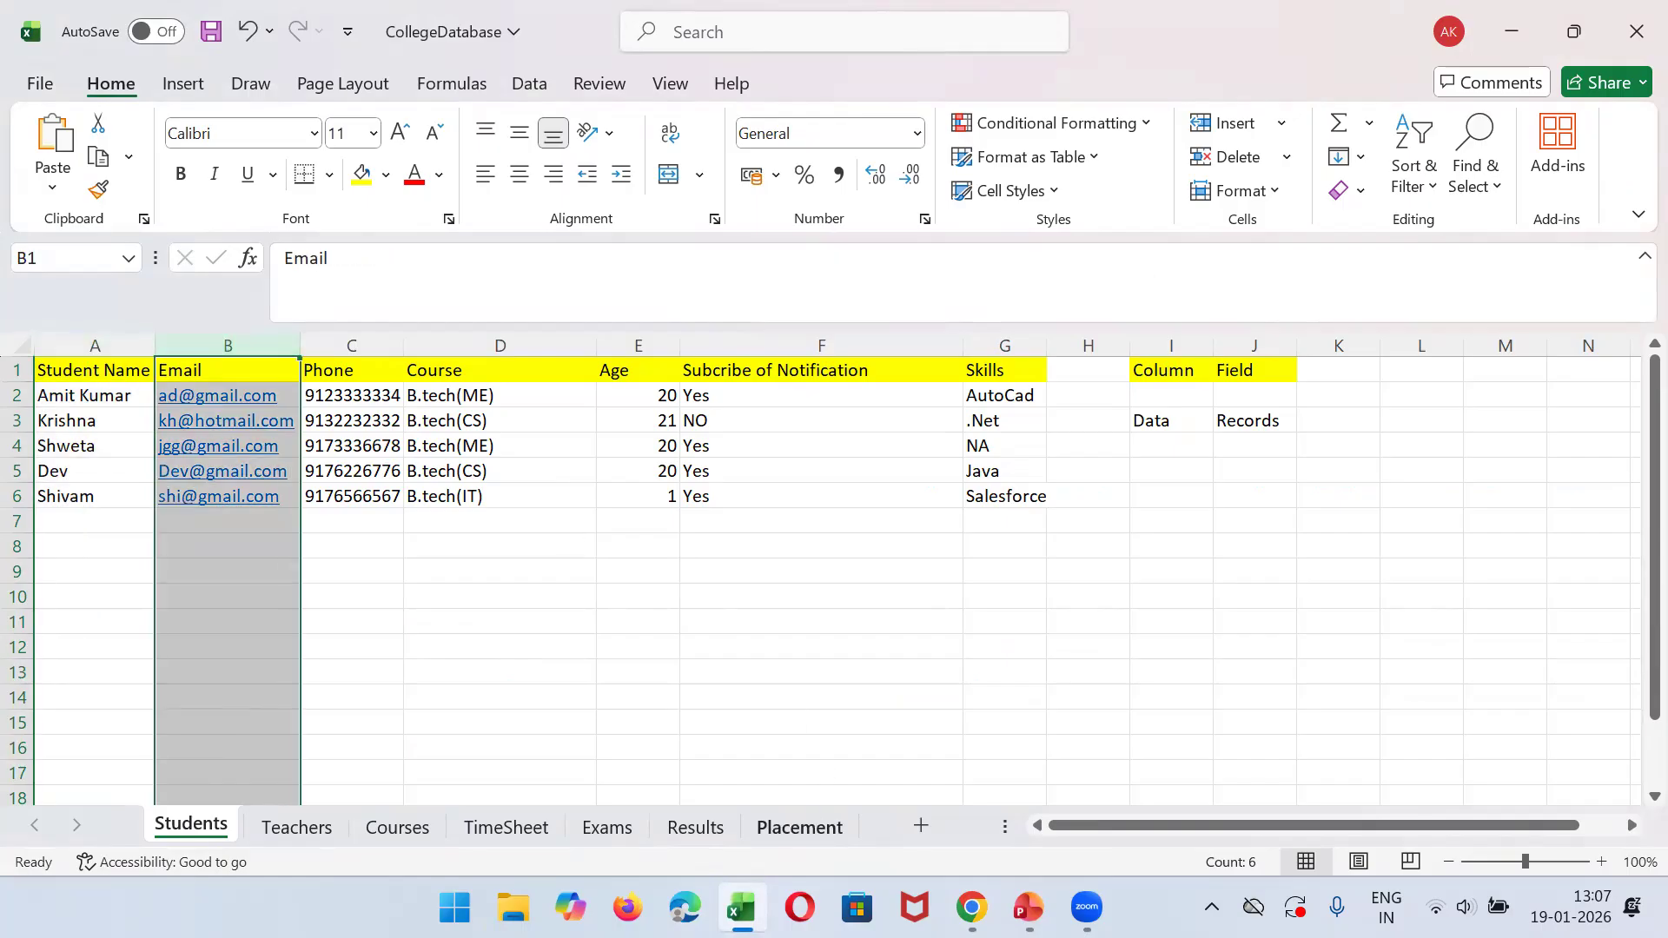
pyautogui.click(741, 908)
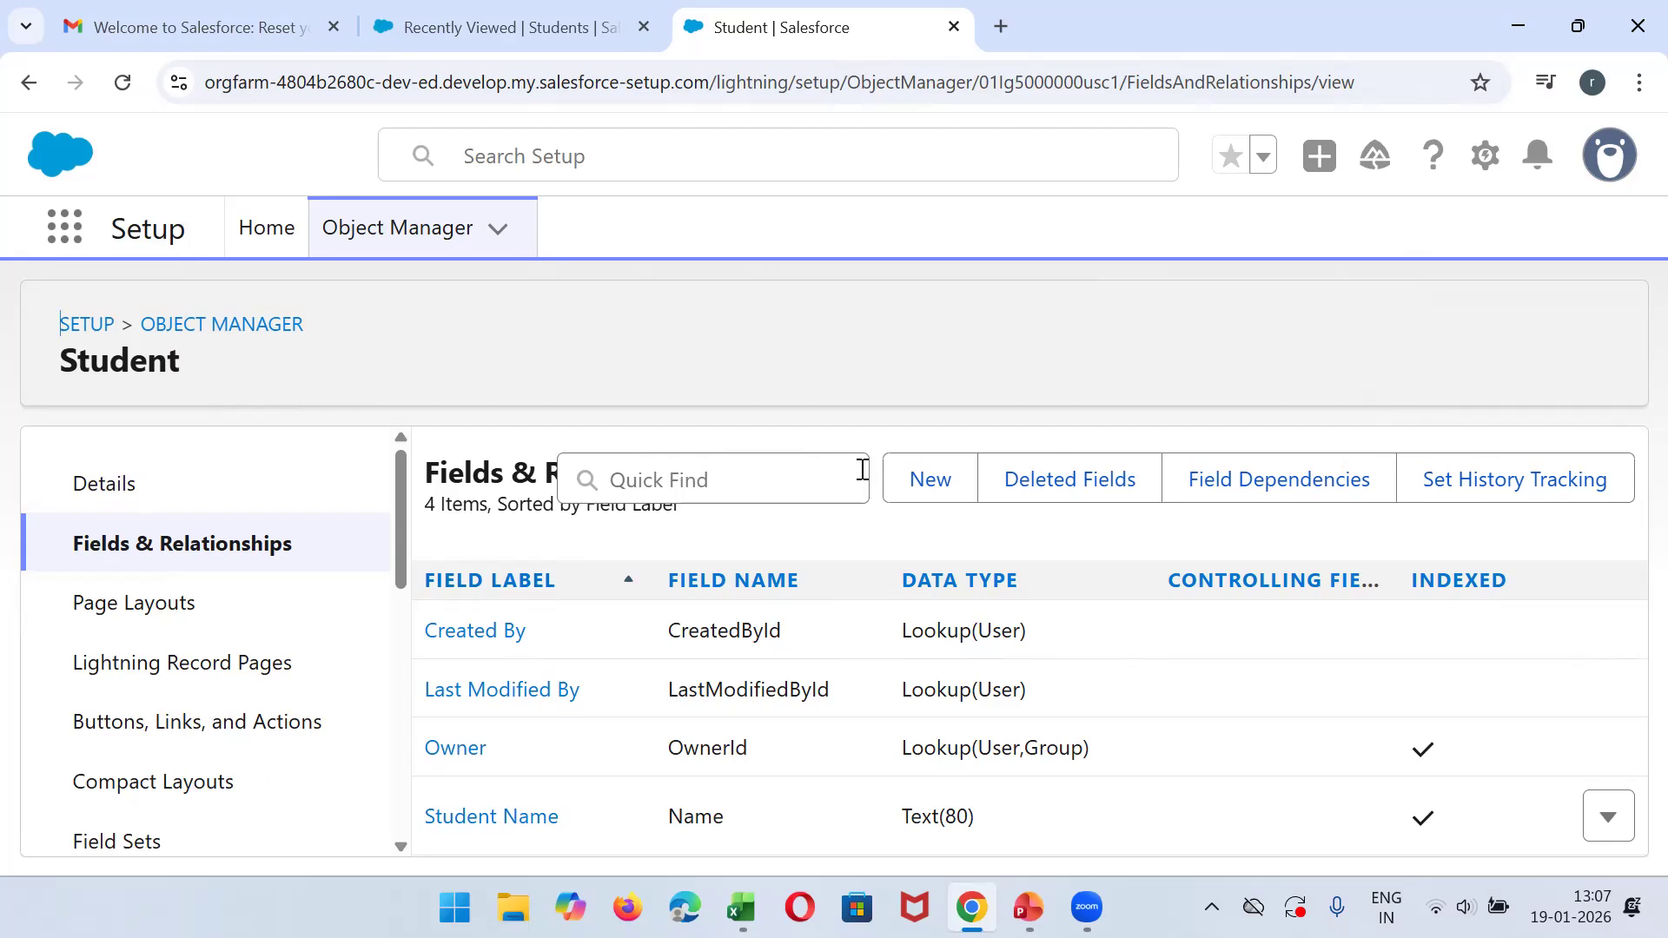
# - Start a new custom field on the Student object, review the data types, and choose Email as its type
pyautogui.click(913, 494)
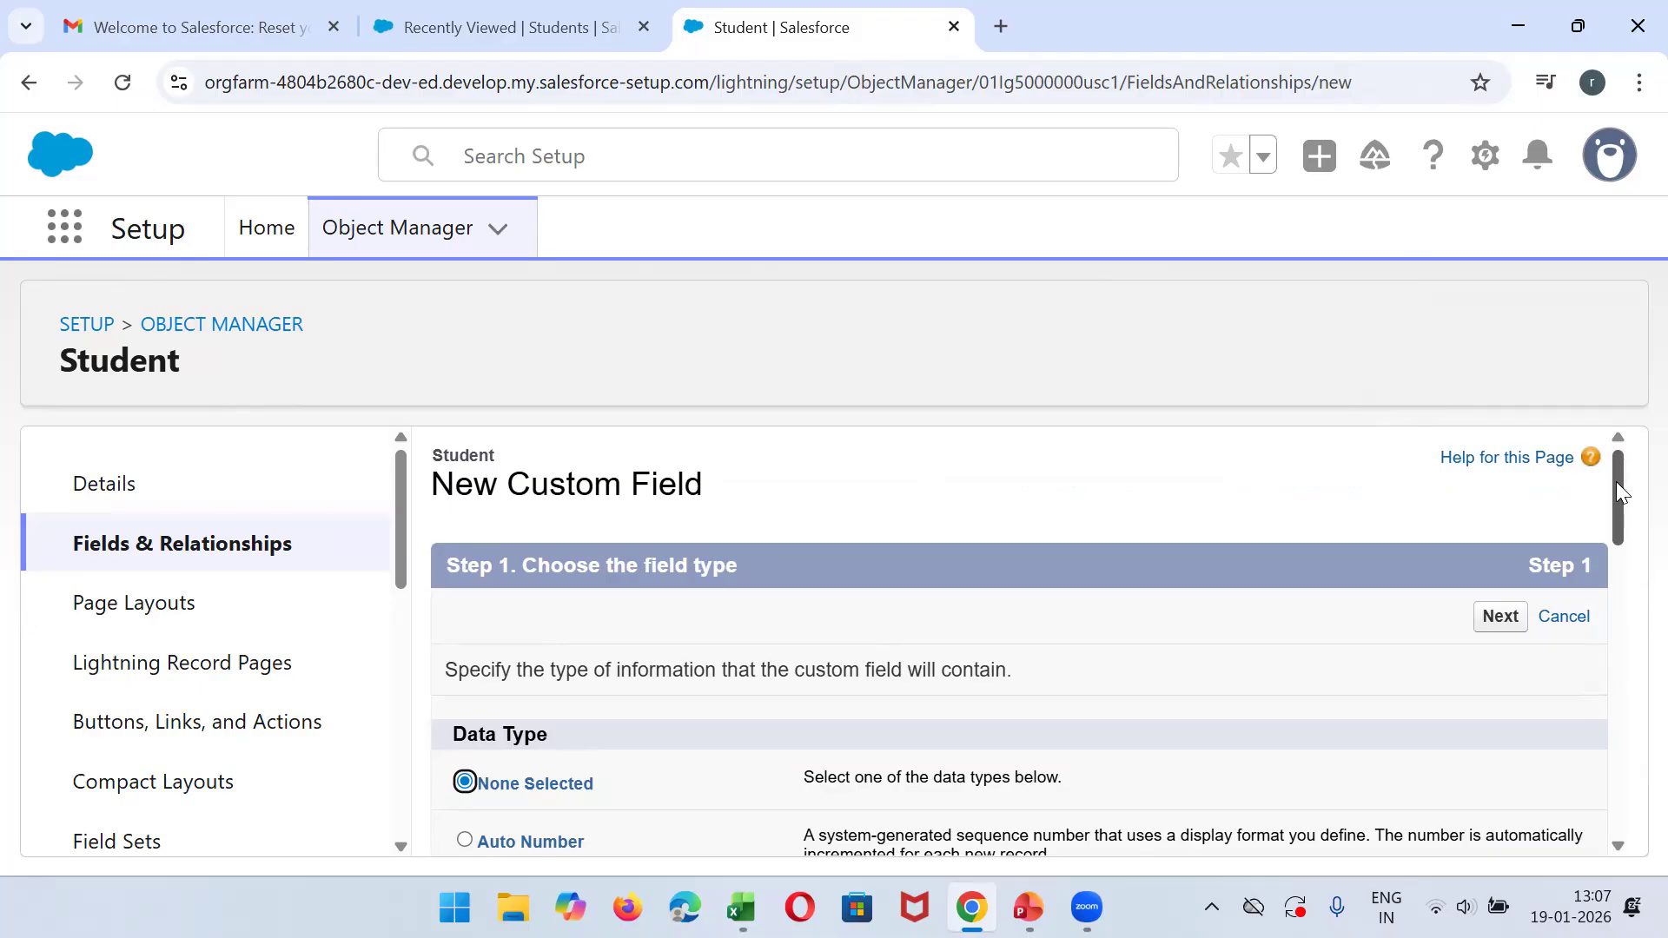
pyautogui.moveTo(1616, 483); pyautogui.dragTo(1630, 667)
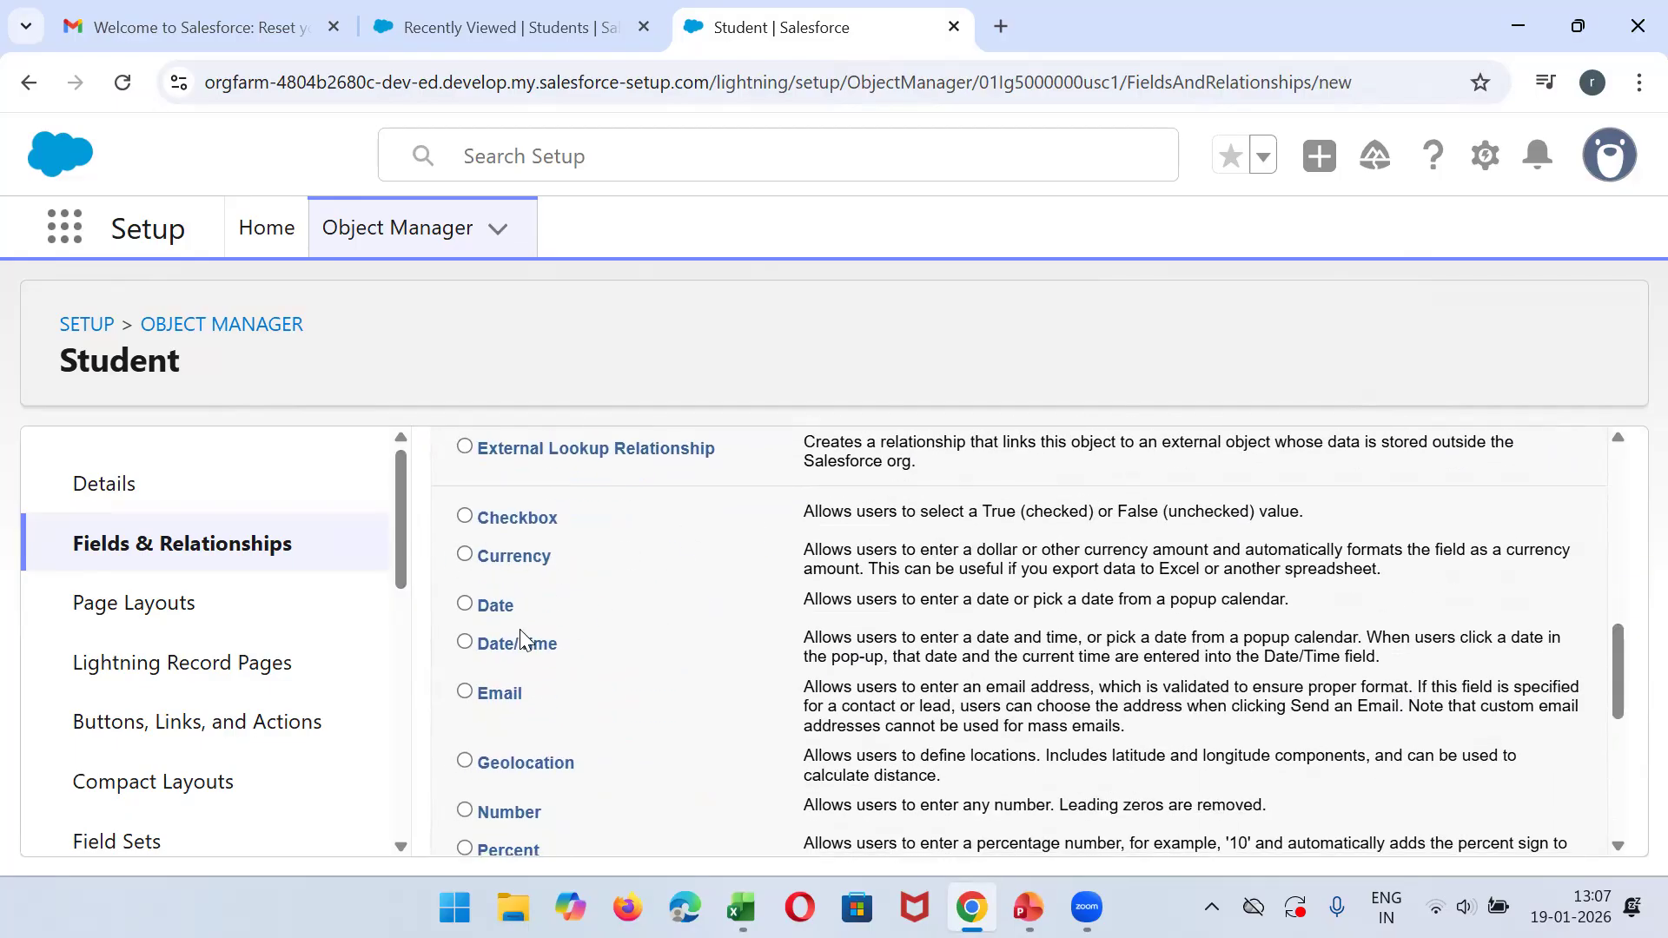
pyautogui.moveTo(1627, 696); pyautogui.dragTo(1631, 811)
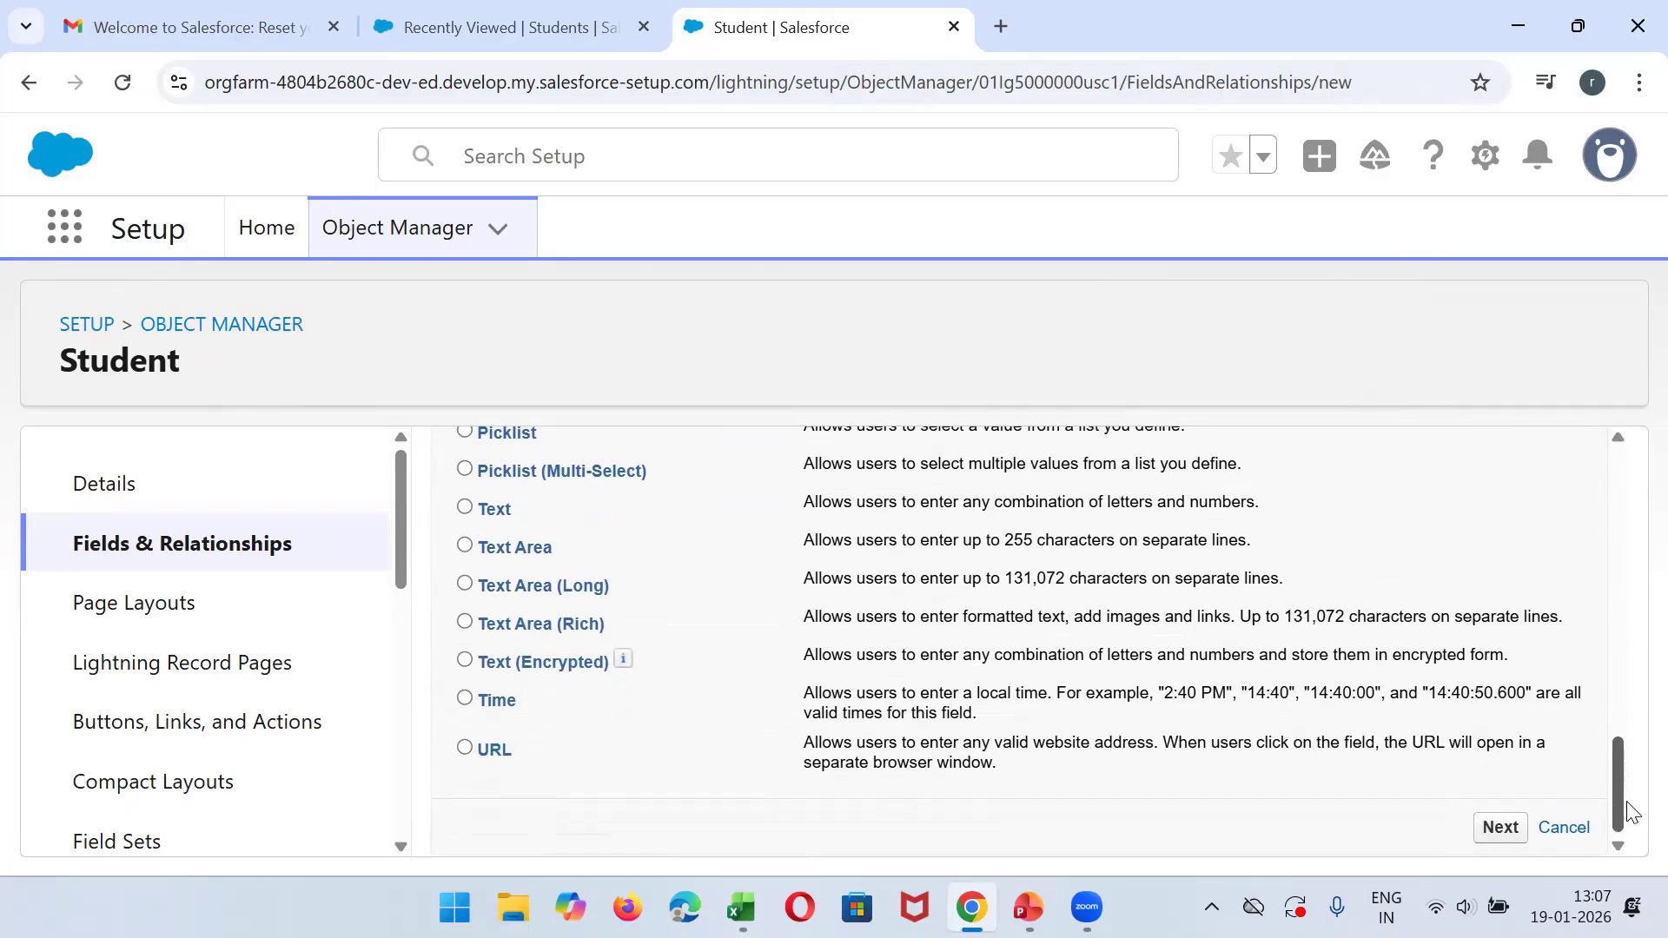
pyautogui.moveTo(1631, 811); pyautogui.dragTo(1597, 556)
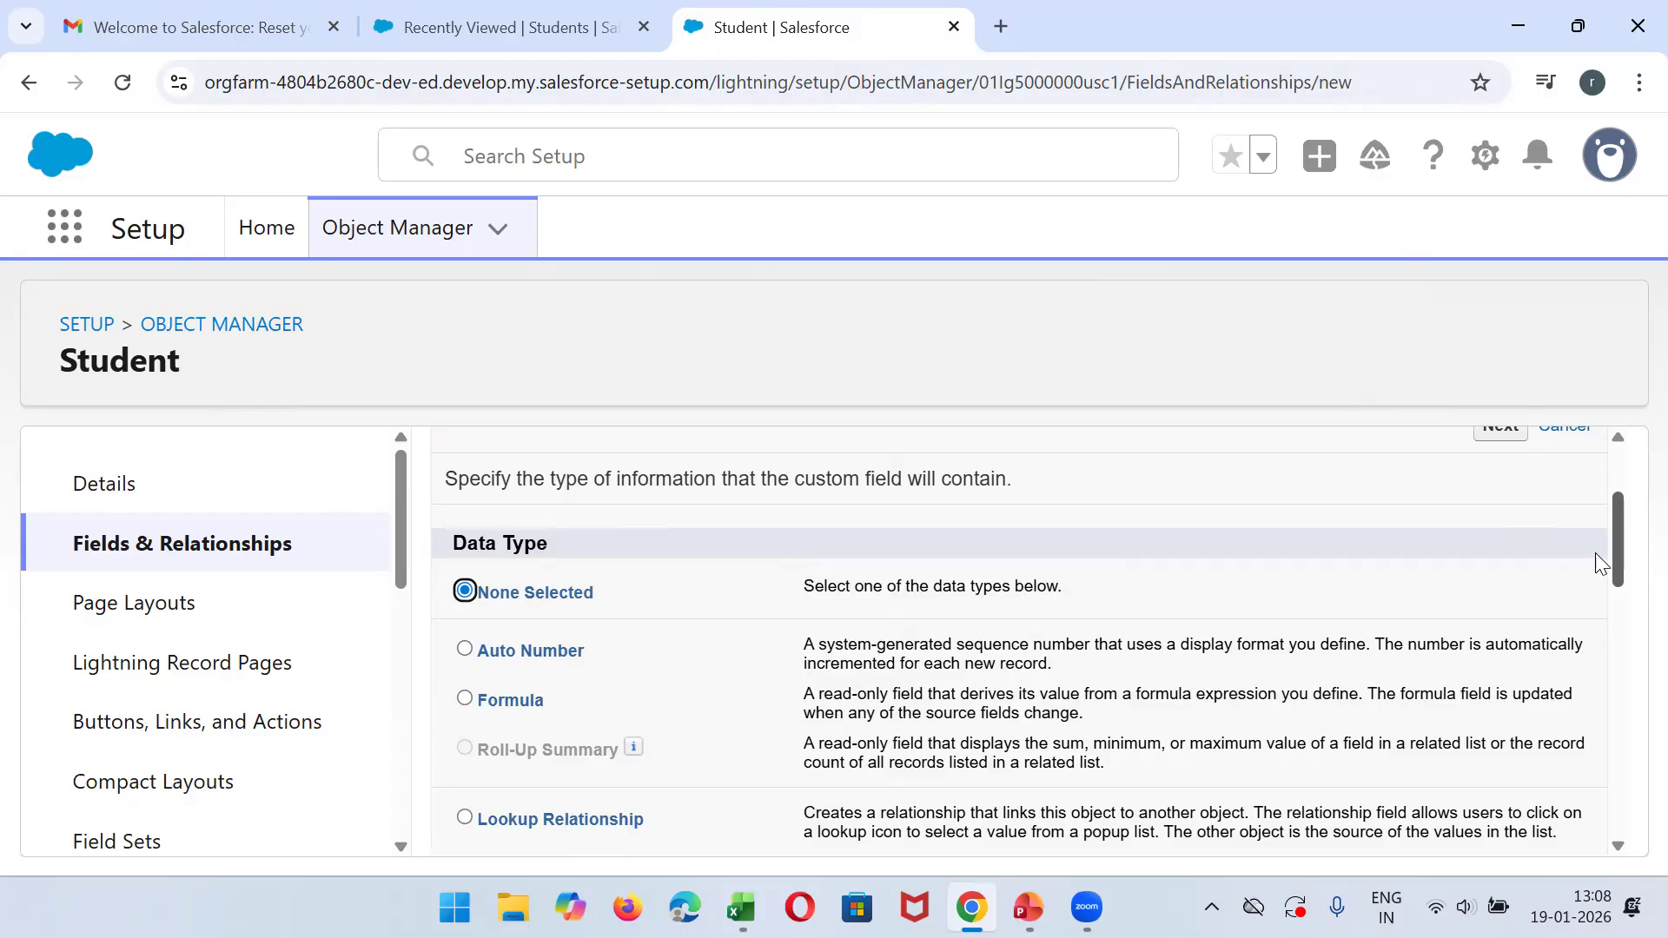
pyautogui.scroll(-4, 1601, 563)
pyautogui.scroll(-2, 1632, 688)
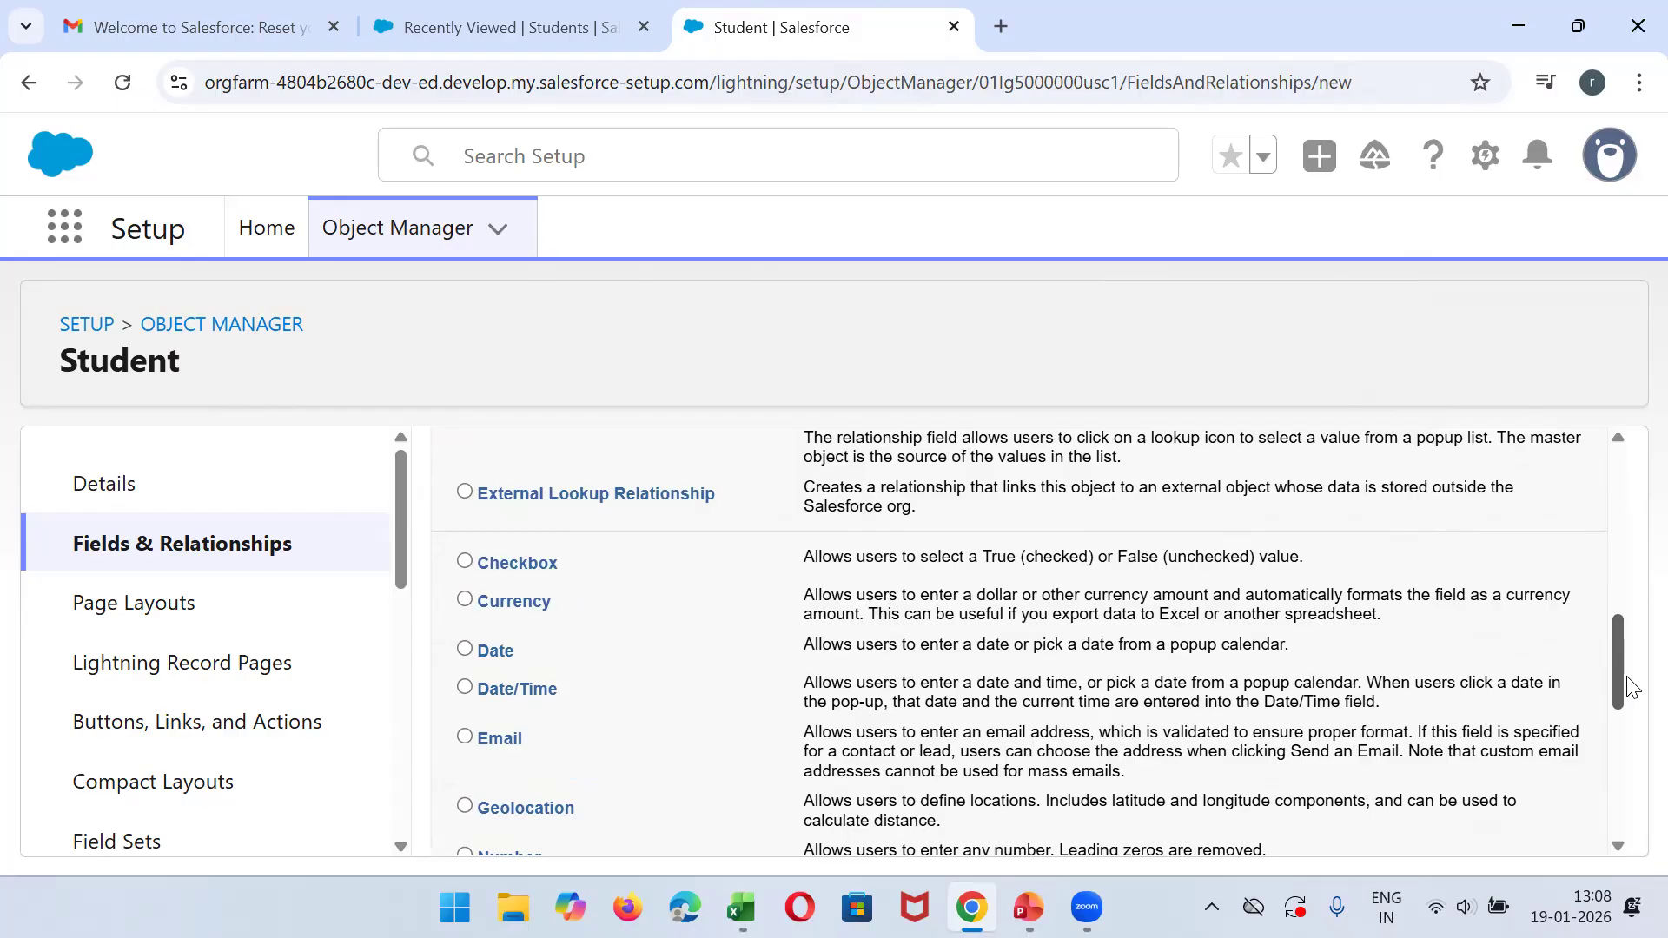
pyautogui.moveTo(1627, 677); pyautogui.dragTo(1629, 687)
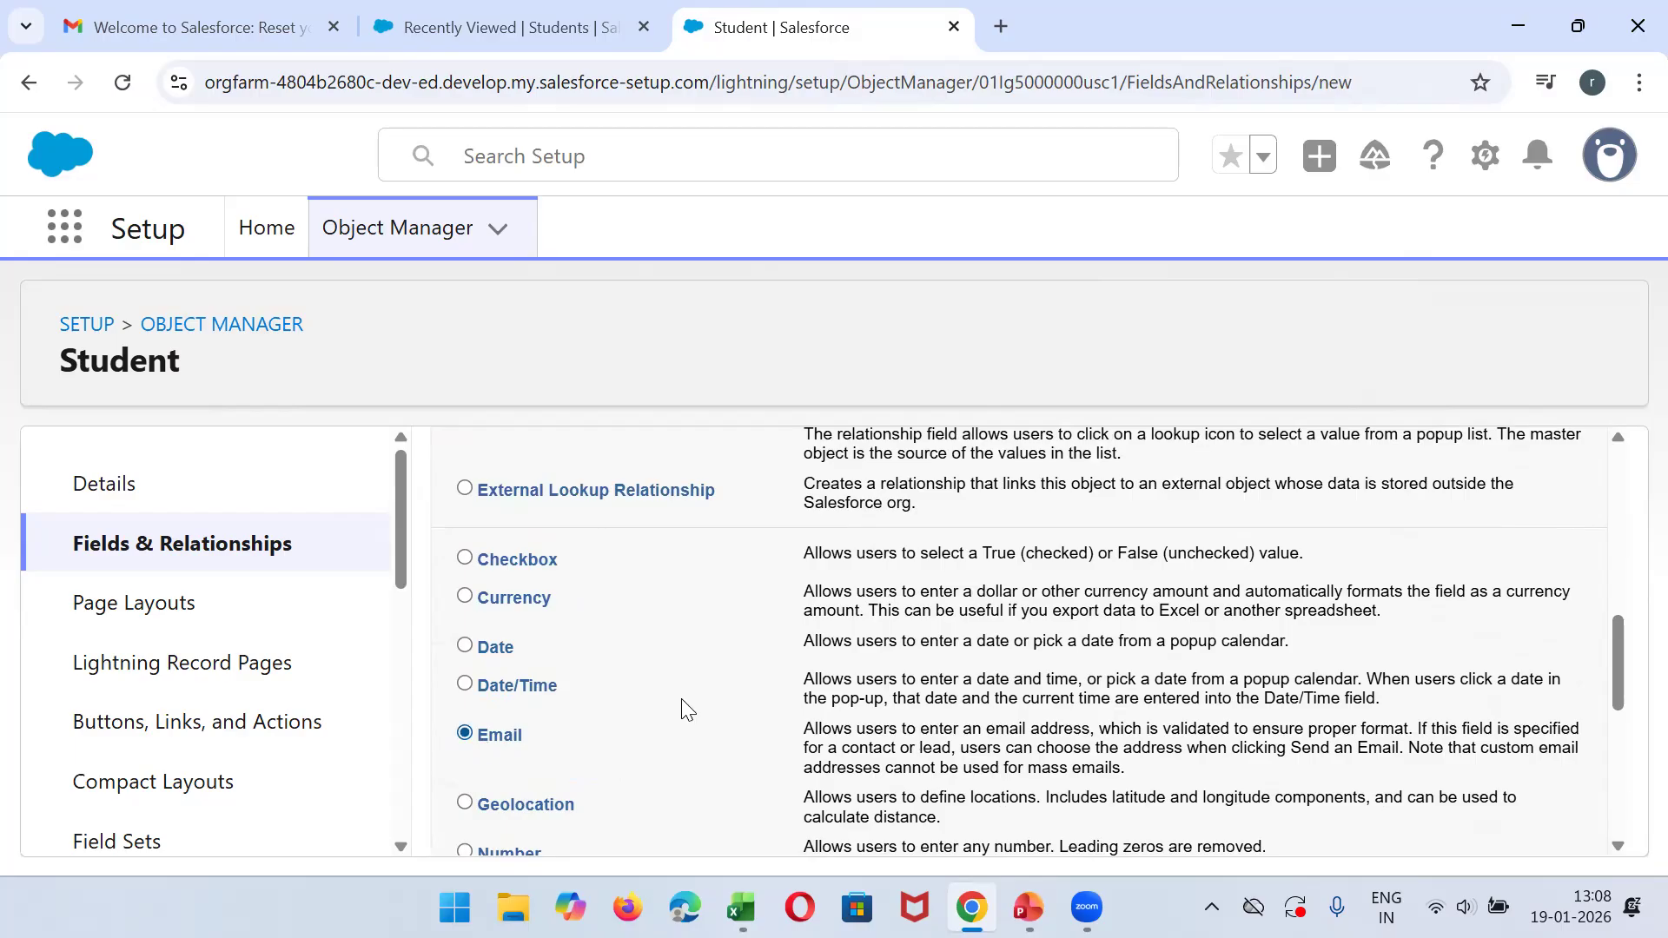
pyautogui.click(1624, 820)
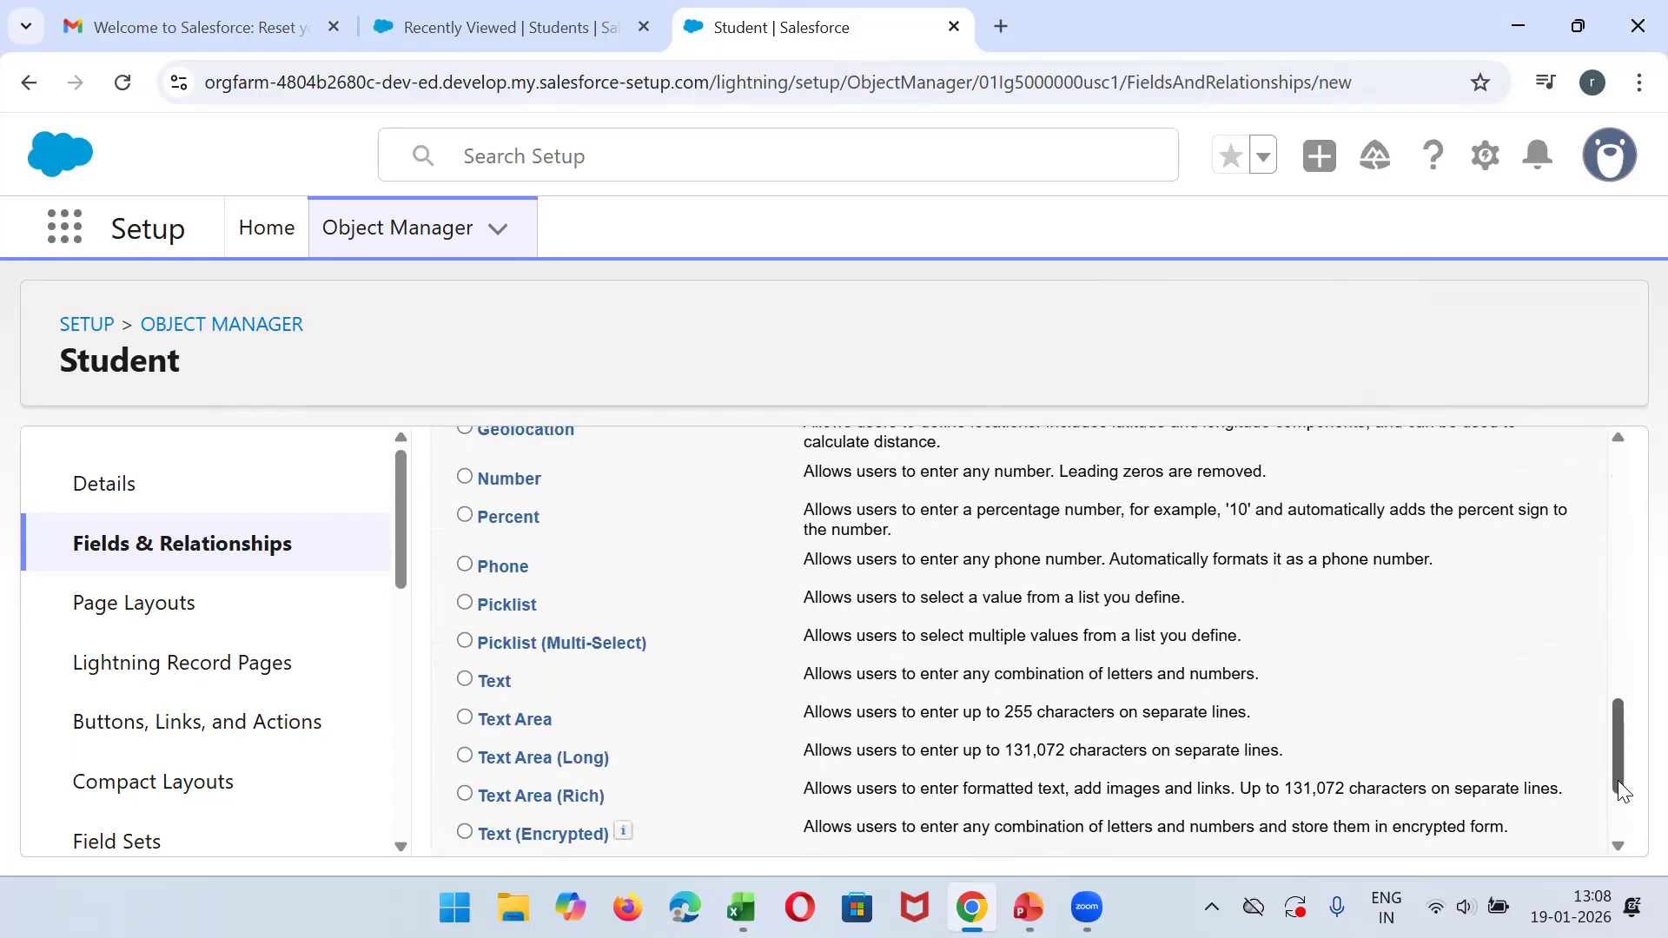
pyautogui.click(1629, 825)
pyautogui.click(1511, 834)
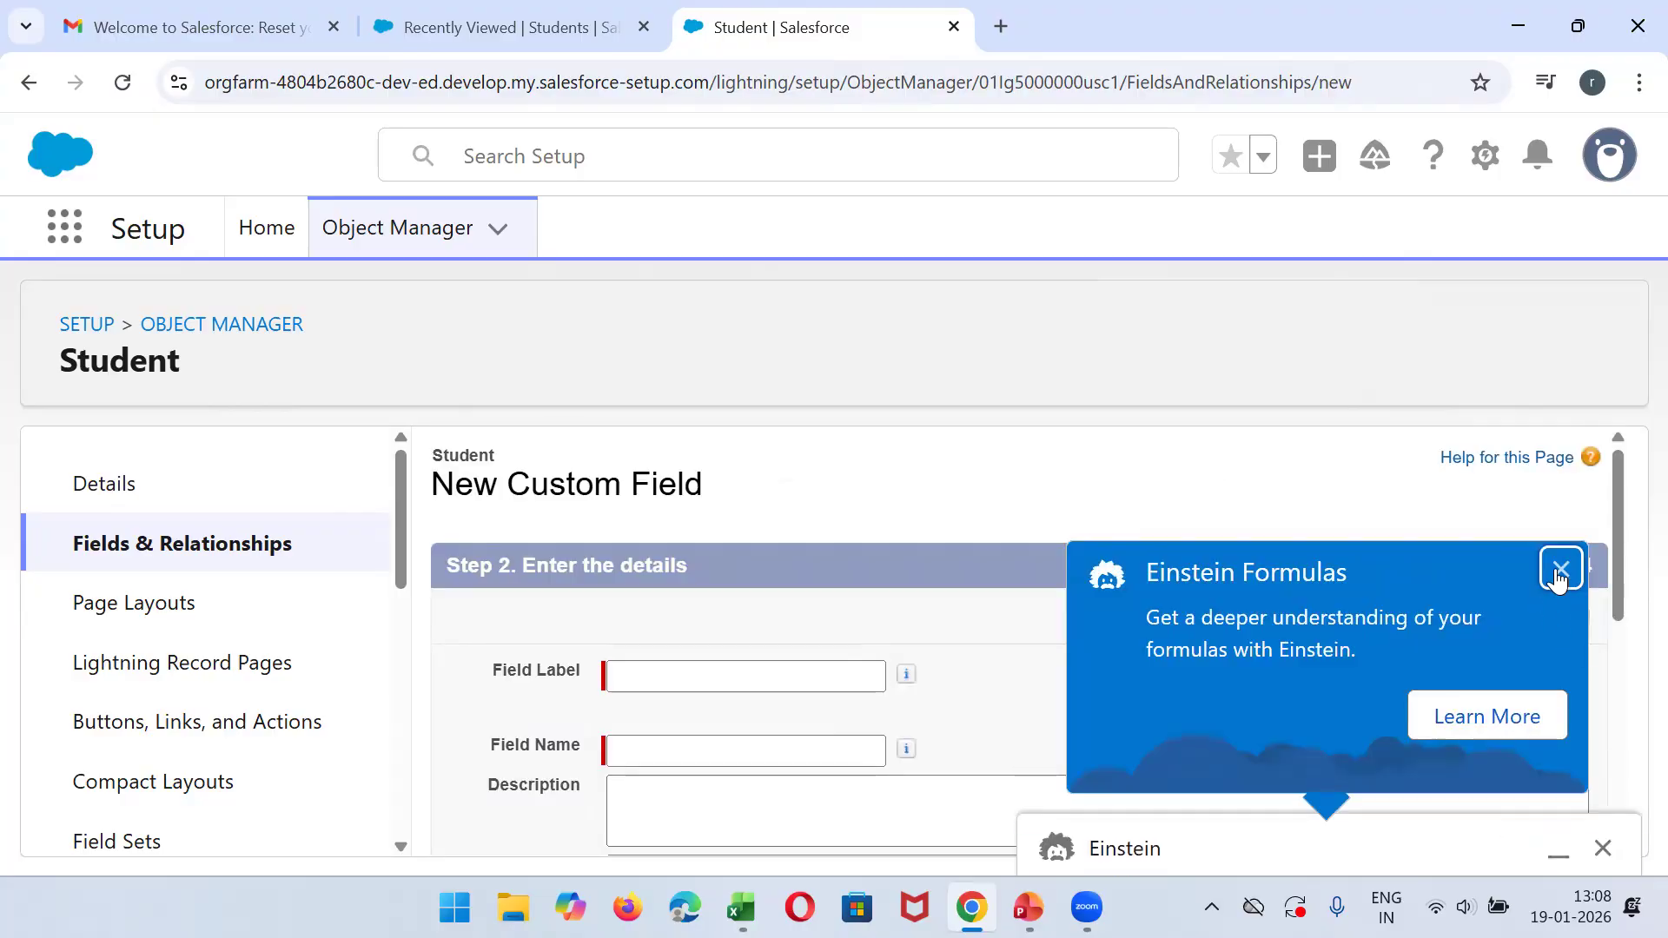
# - Dismiss the Einstein Formulas notice, label the field Student Email with the name Student_Email, and continue past the details
pyautogui.click(1554, 583)
pyautogui.click(721, 675)
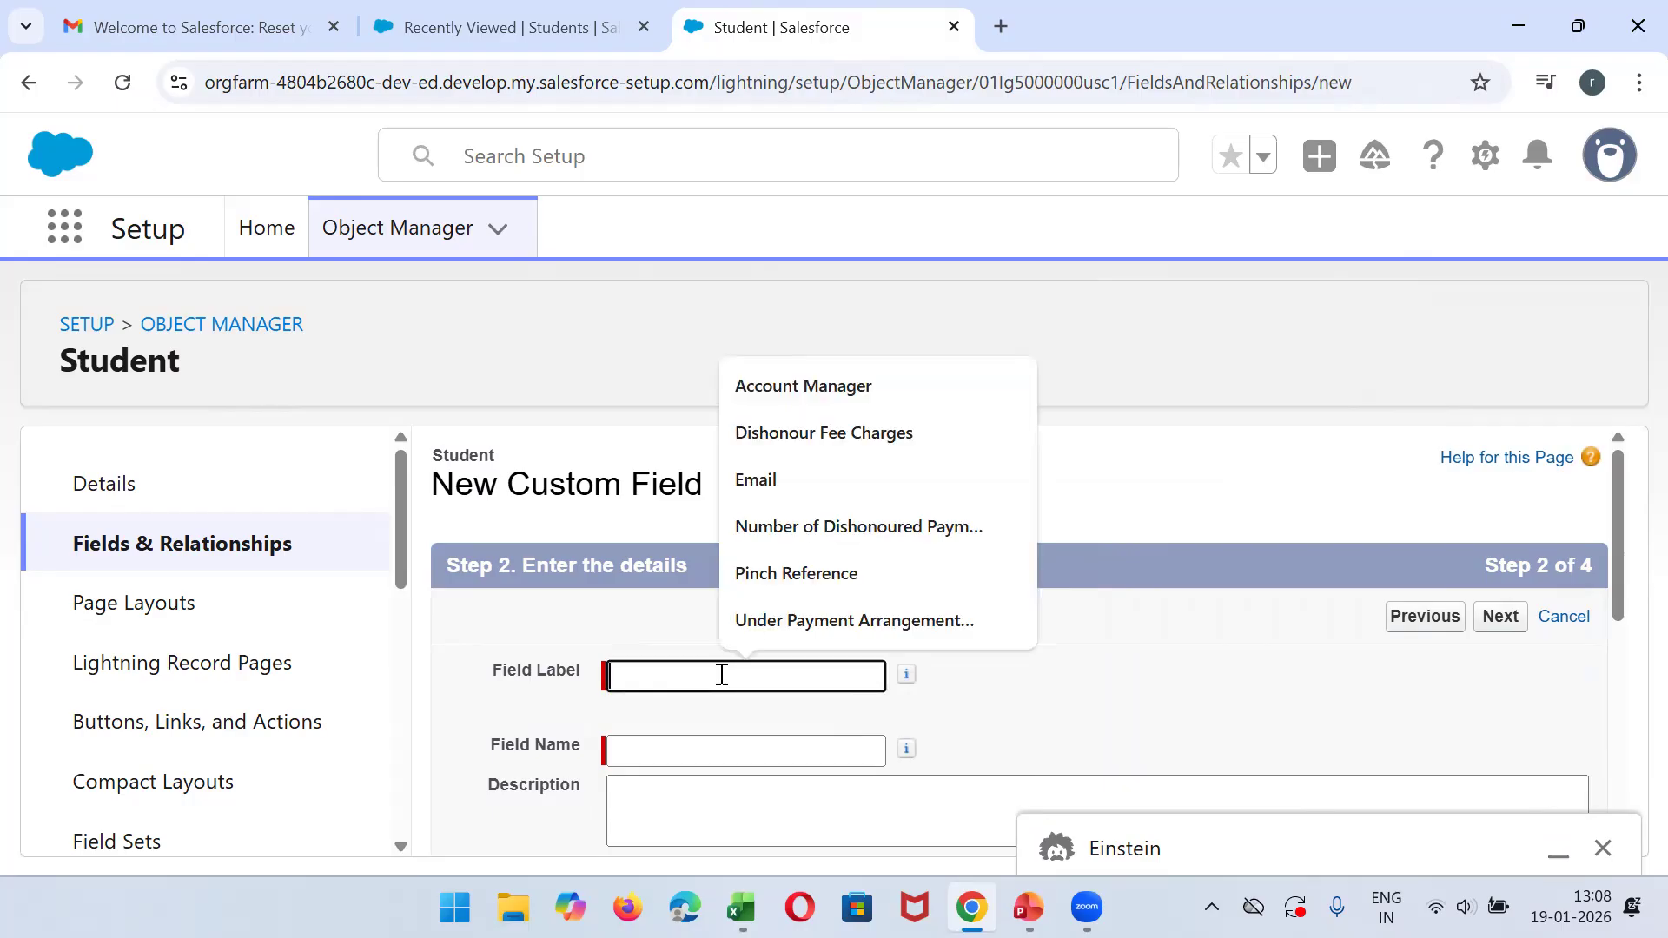
pyautogui.write('Stud')
pyautogui.write('ednt')
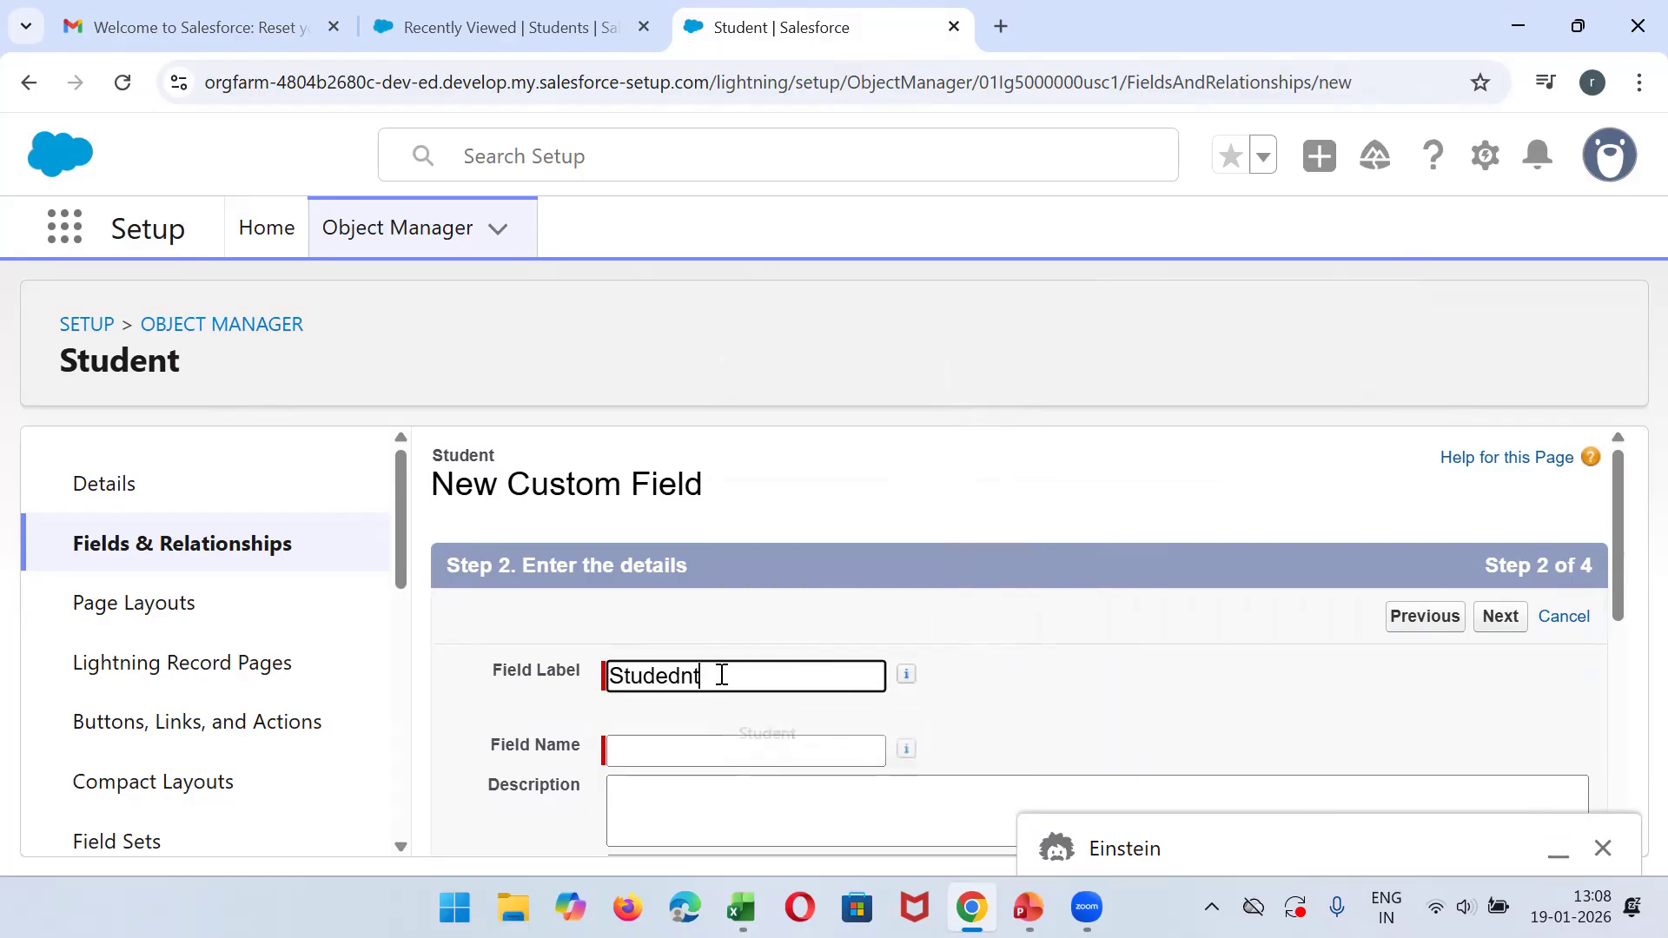
pyautogui.press('BackSpace')
pyautogui.press('BackSpace')
pyautogui.write('nt')
pyautogui.write('Email')
pyautogui.press('Tab')
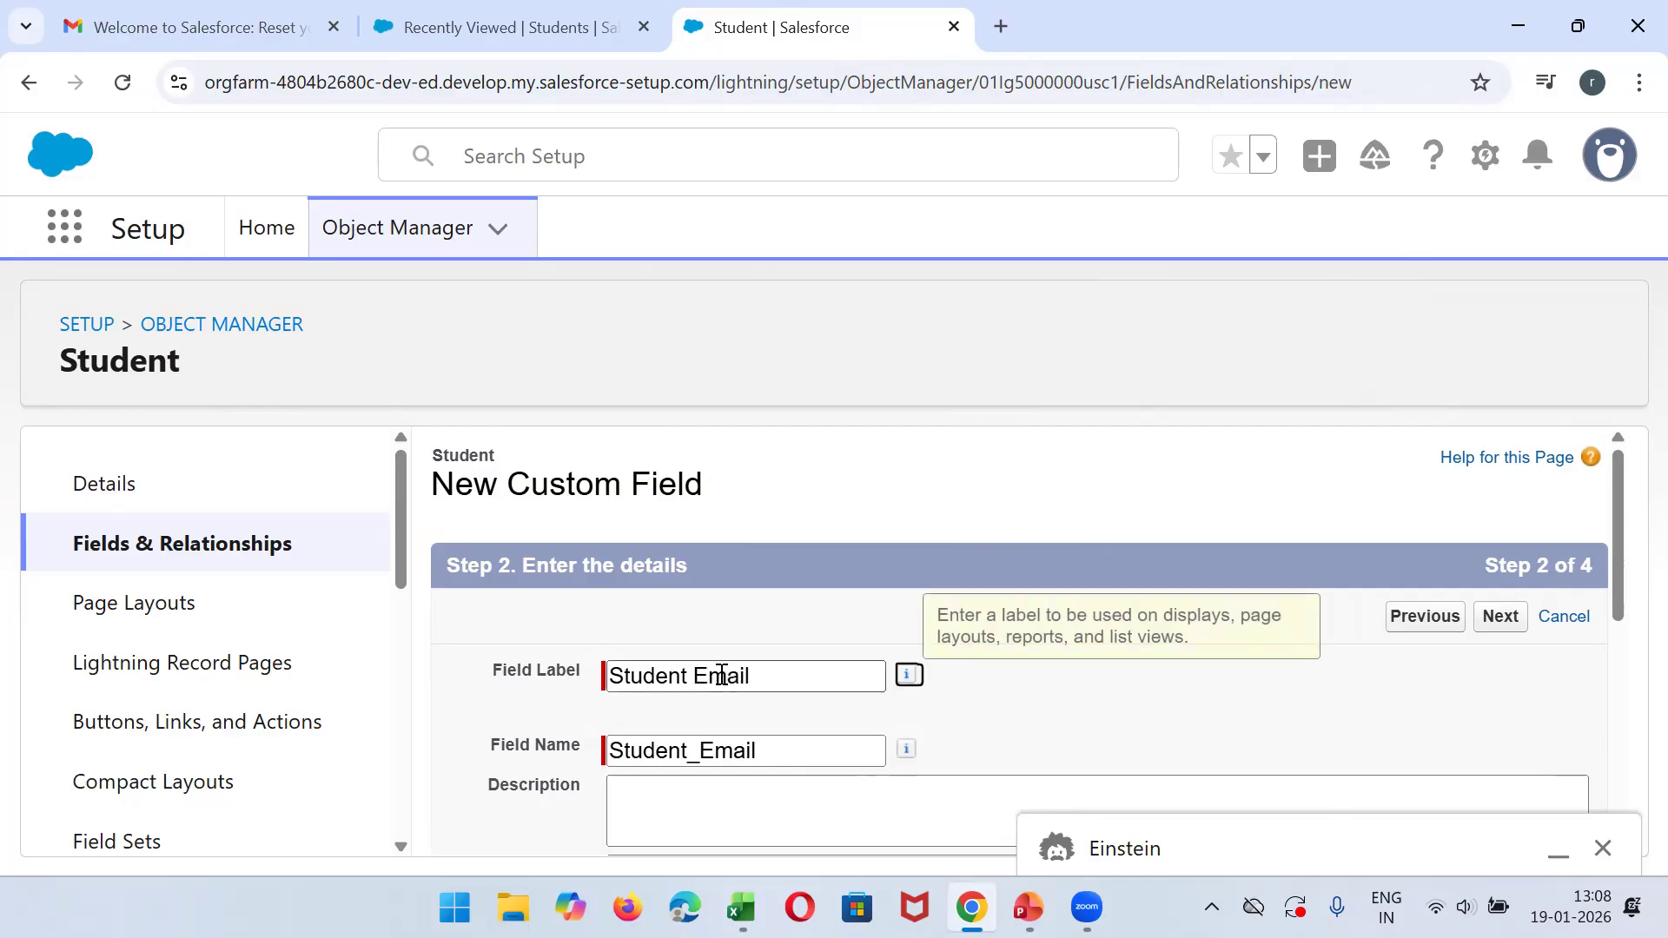
pyautogui.click(1492, 625)
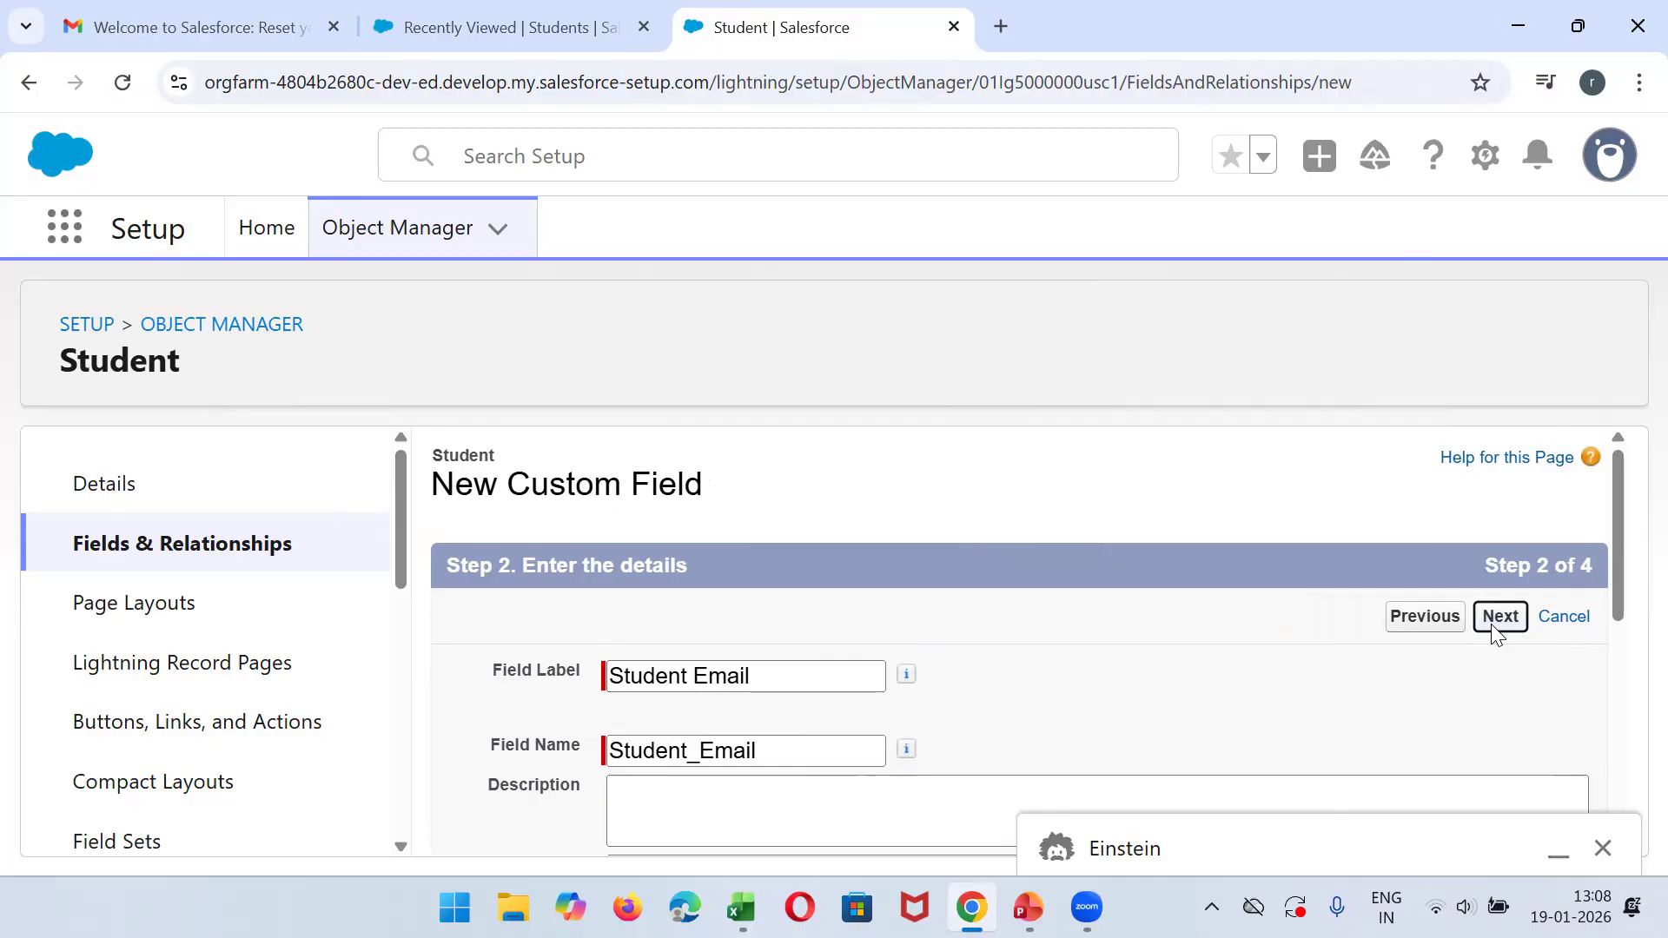
# - Keep the default field-level security and page layouts for Student Email, save the field, and check its API name in the field list
pyautogui.click(1494, 629)
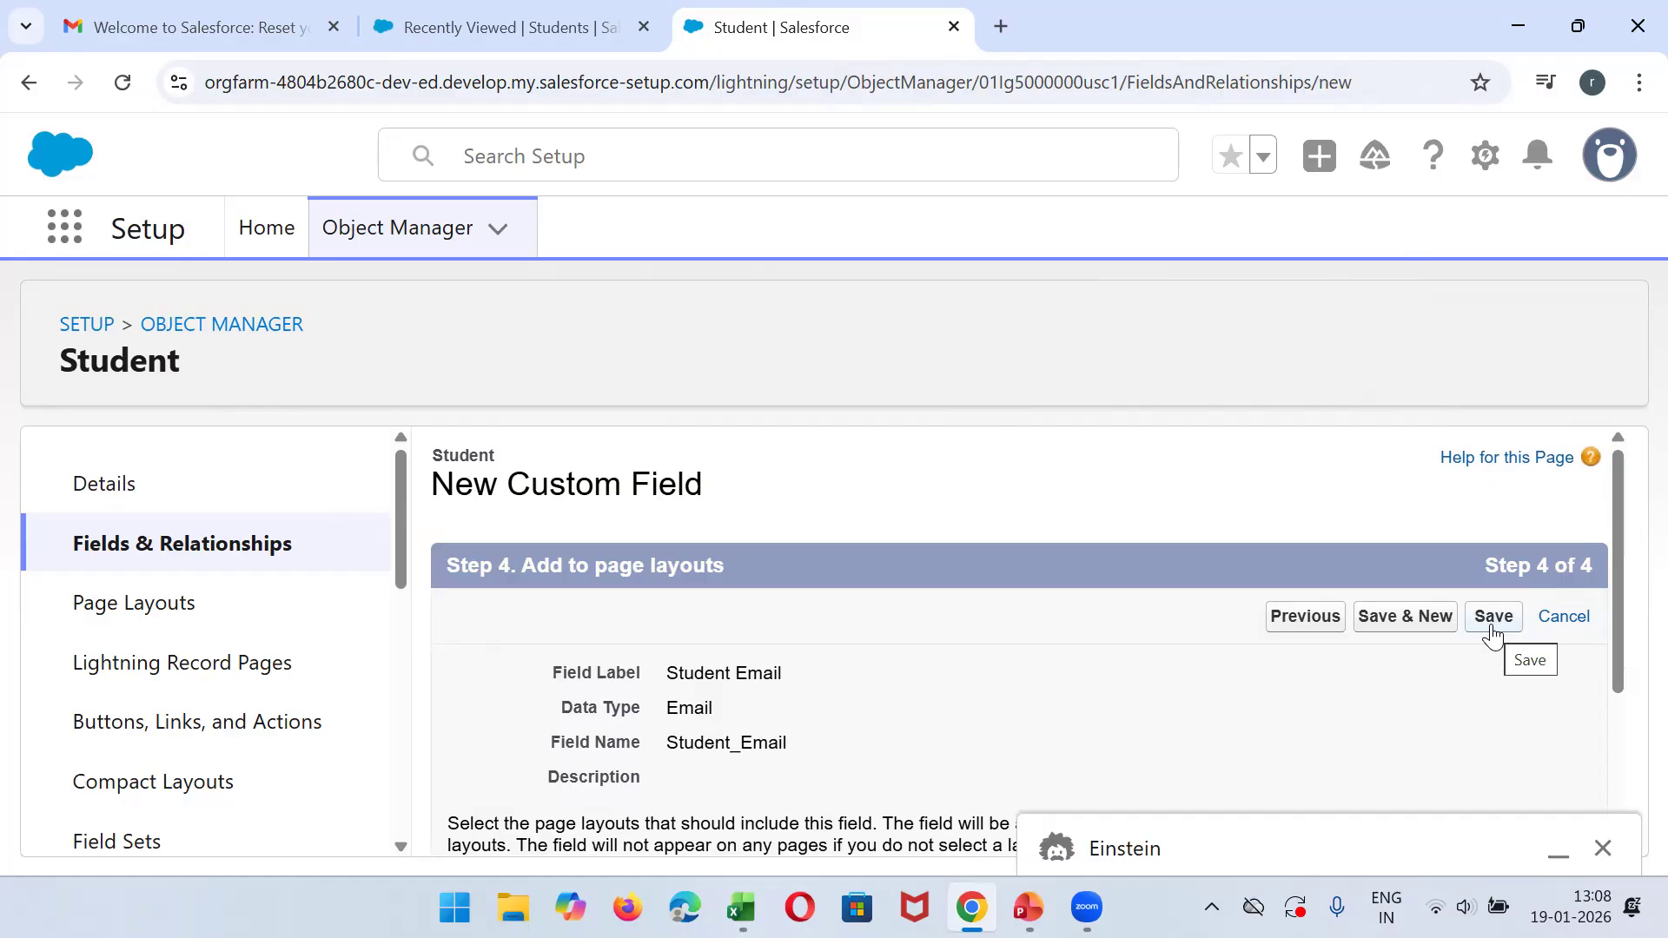
pyautogui.click(1488, 625)
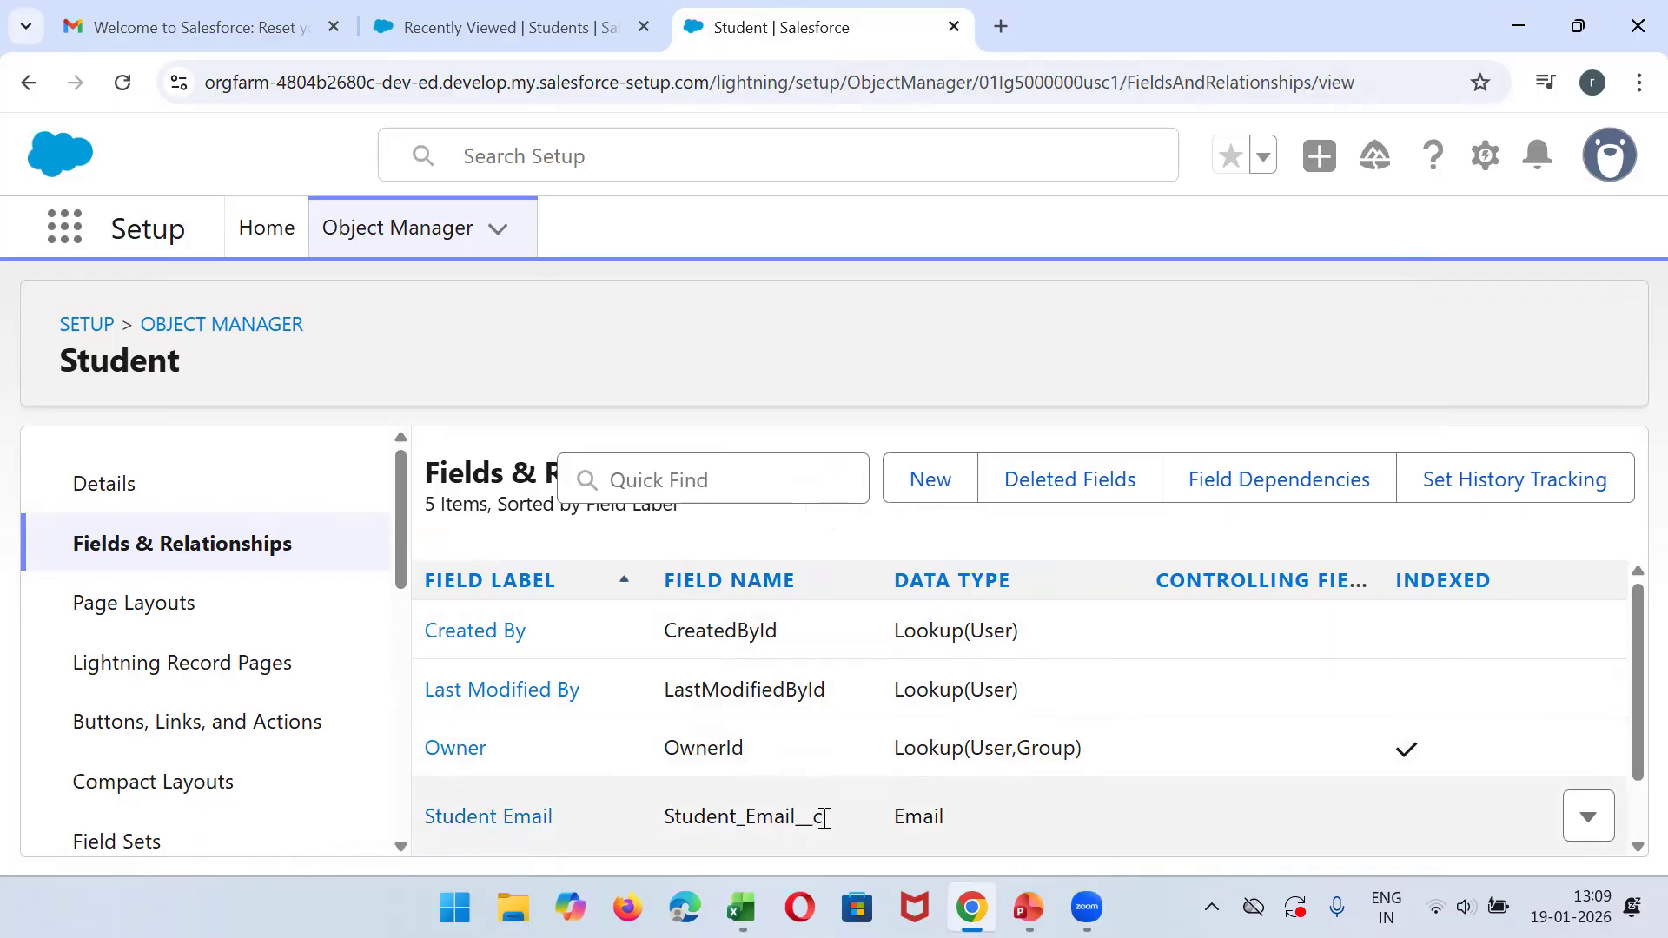
pyautogui.moveTo(825, 821); pyautogui.dragTo(665, 821)
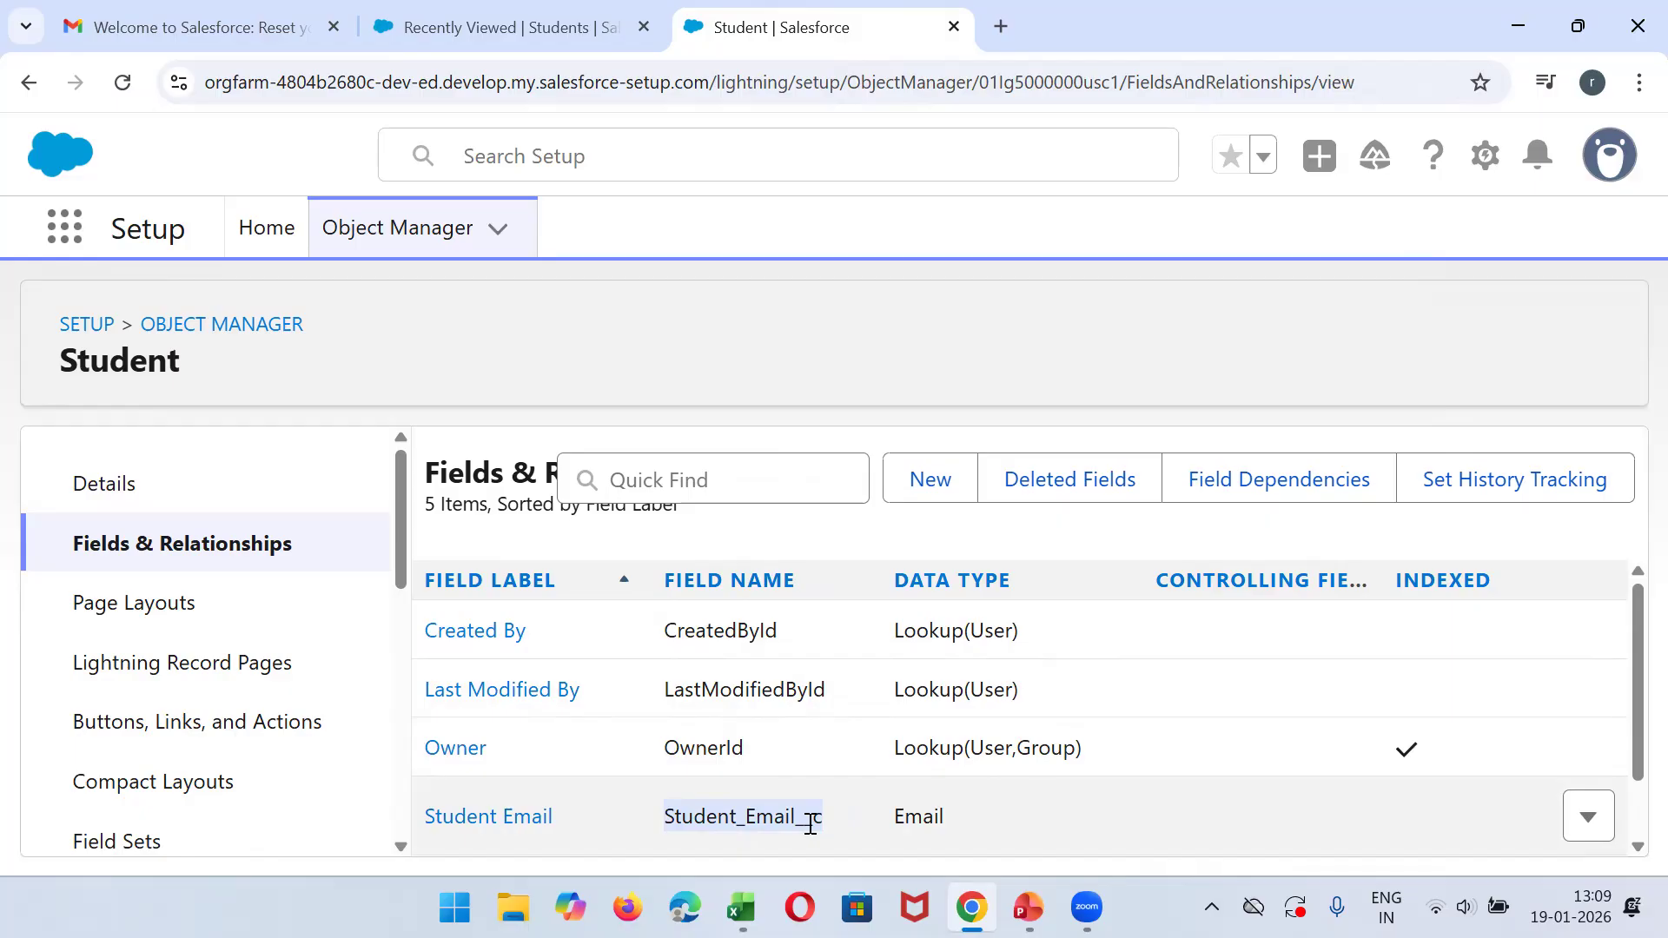
# - Check the Phone column in Excel, and start a new custom field of type Phone on the Student object in Salesforce
pyautogui.click(741, 908)
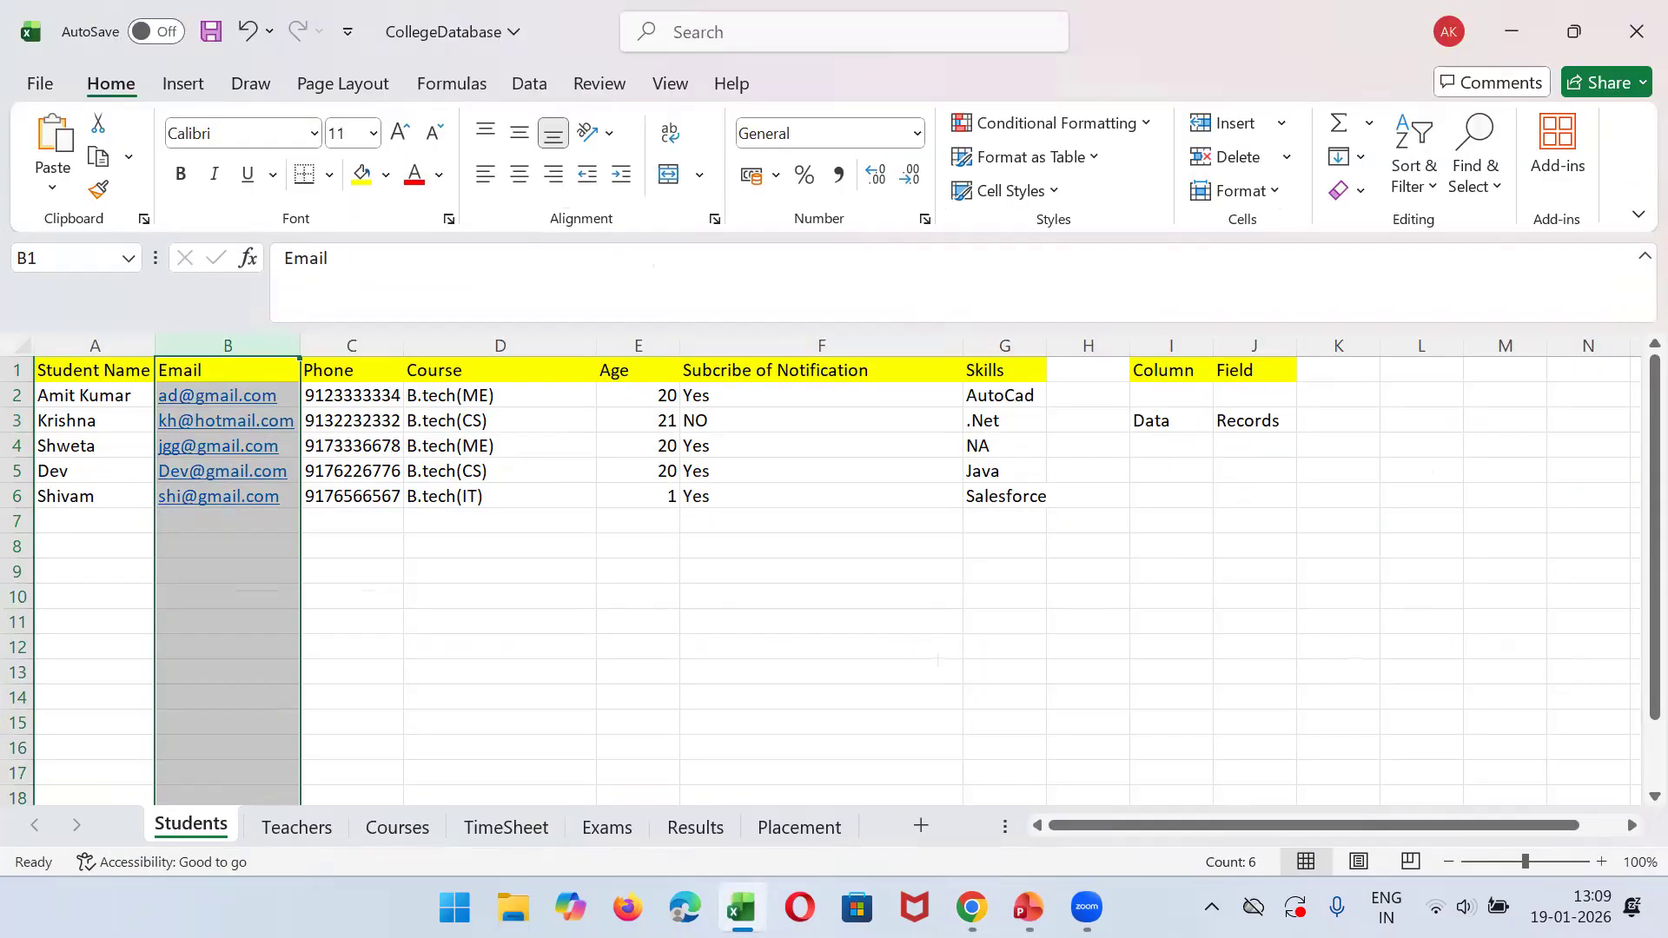
pyautogui.click(740, 908)
pyautogui.click(927, 483)
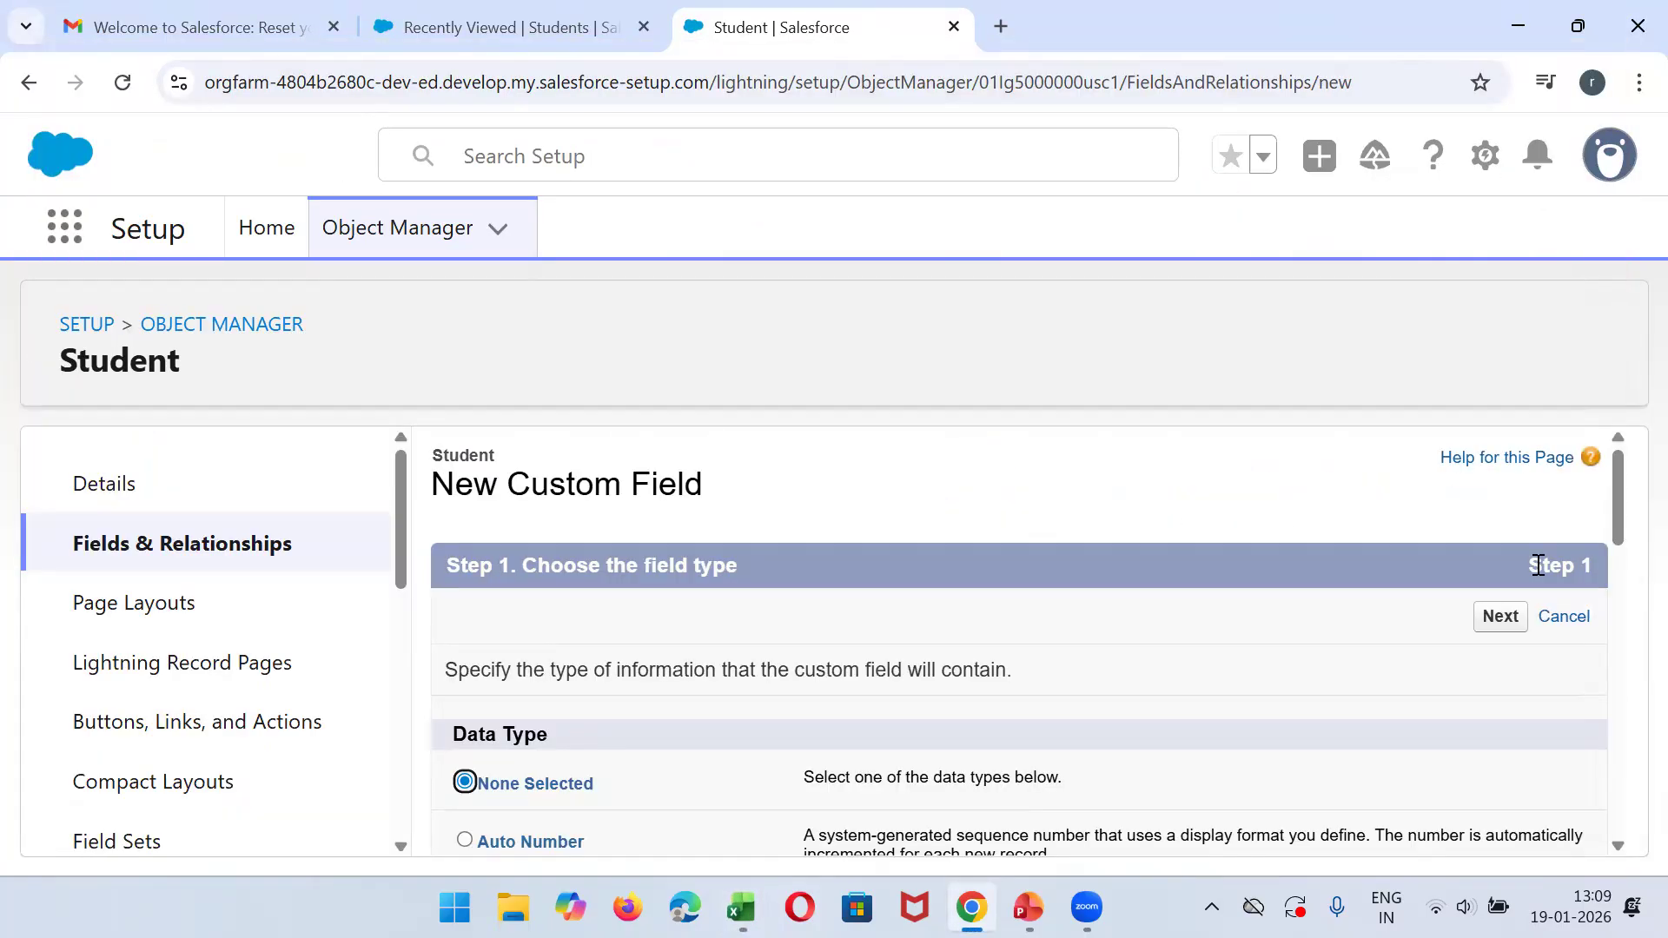
pyautogui.moveTo(1623, 500); pyautogui.dragTo(1609, 837)
pyautogui.click(488, 601)
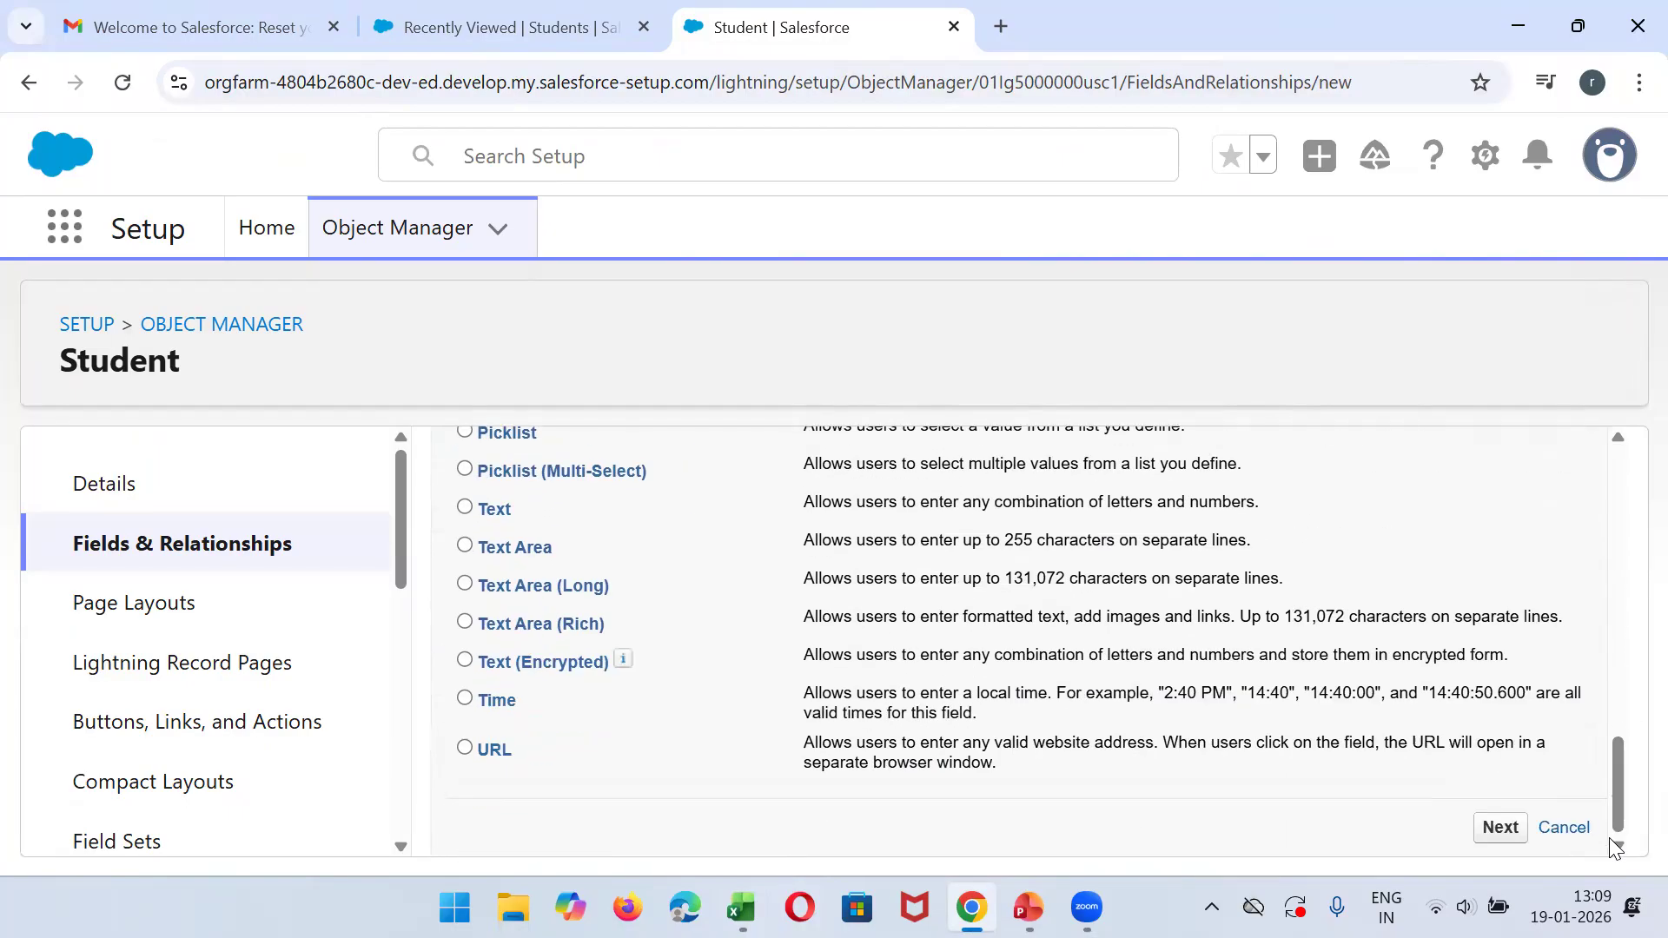
pyautogui.click(1516, 836)
# - Label the new phone field Student Phone with the name Student_Phone
pyautogui.click(725, 671)
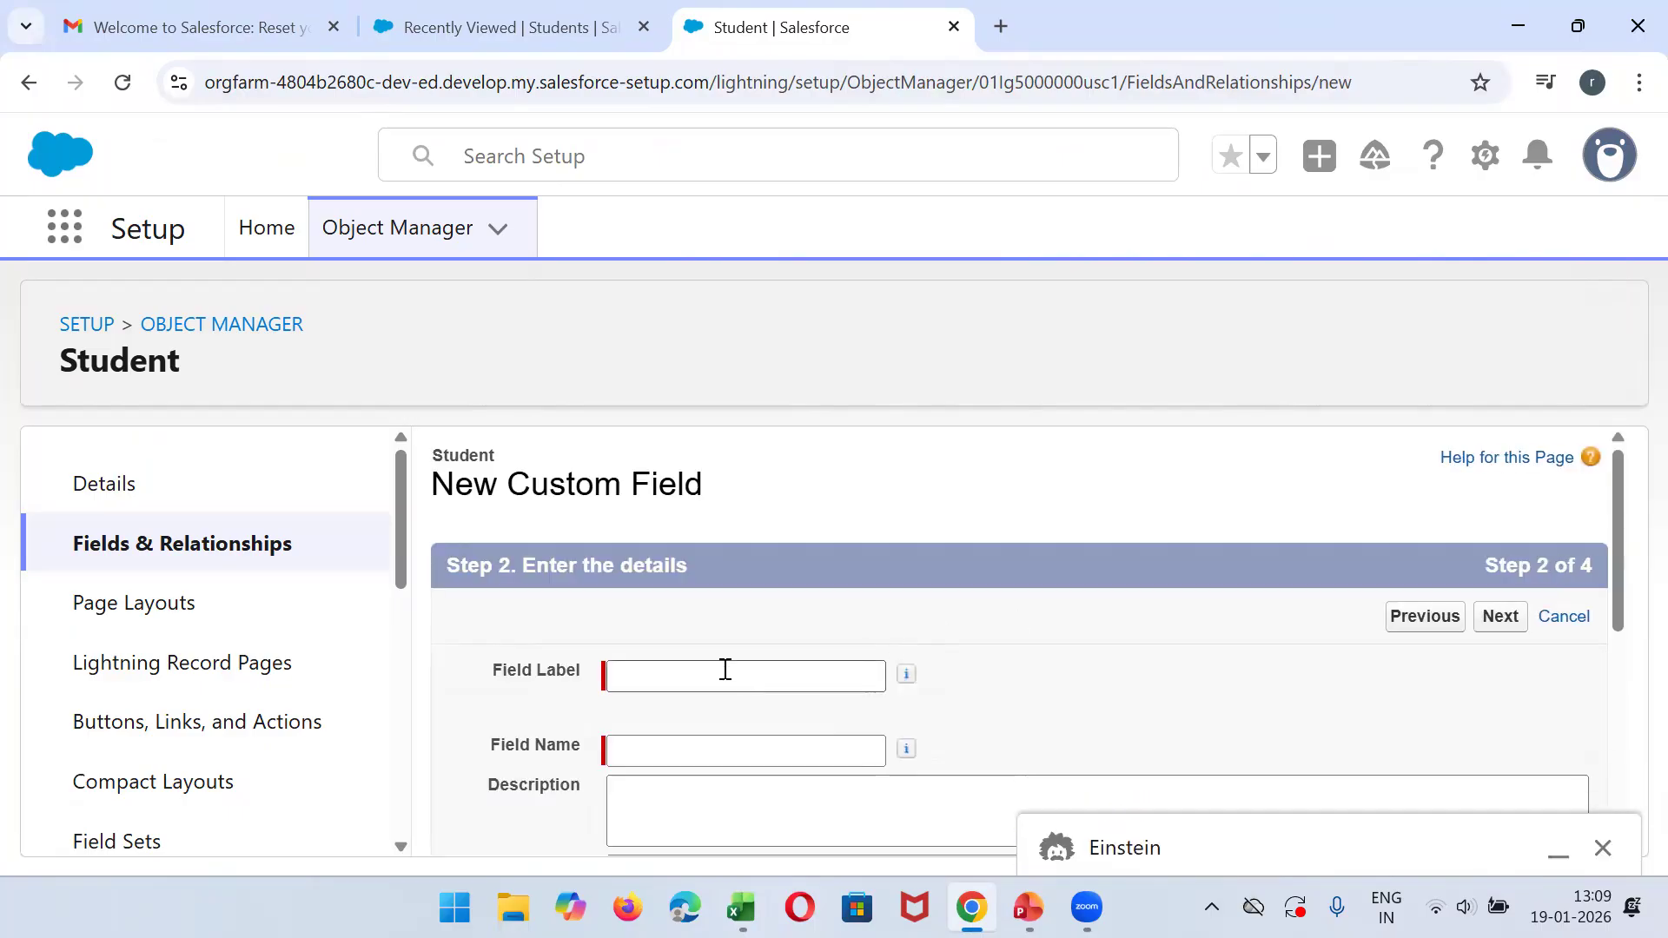
pyautogui.write('Studnet')
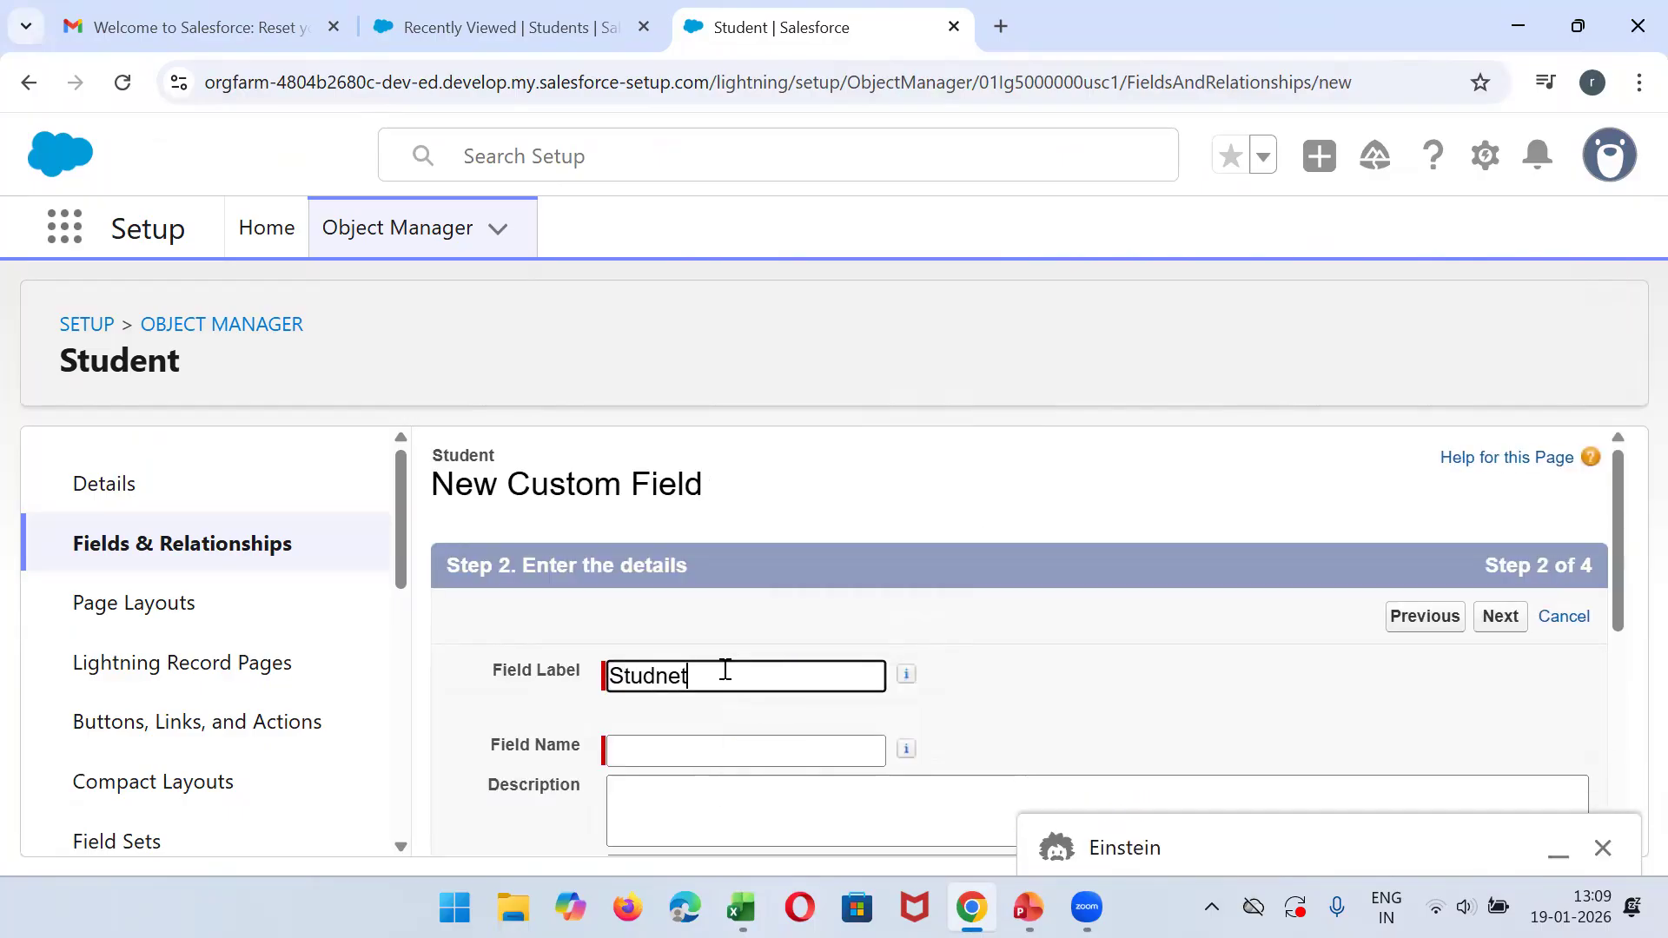
pyautogui.press('BackSpace')
pyautogui.press('BackSpace')
pyautogui.press('BackSpace')
pyautogui.write('ent Phone')
pyautogui.press('Tab')
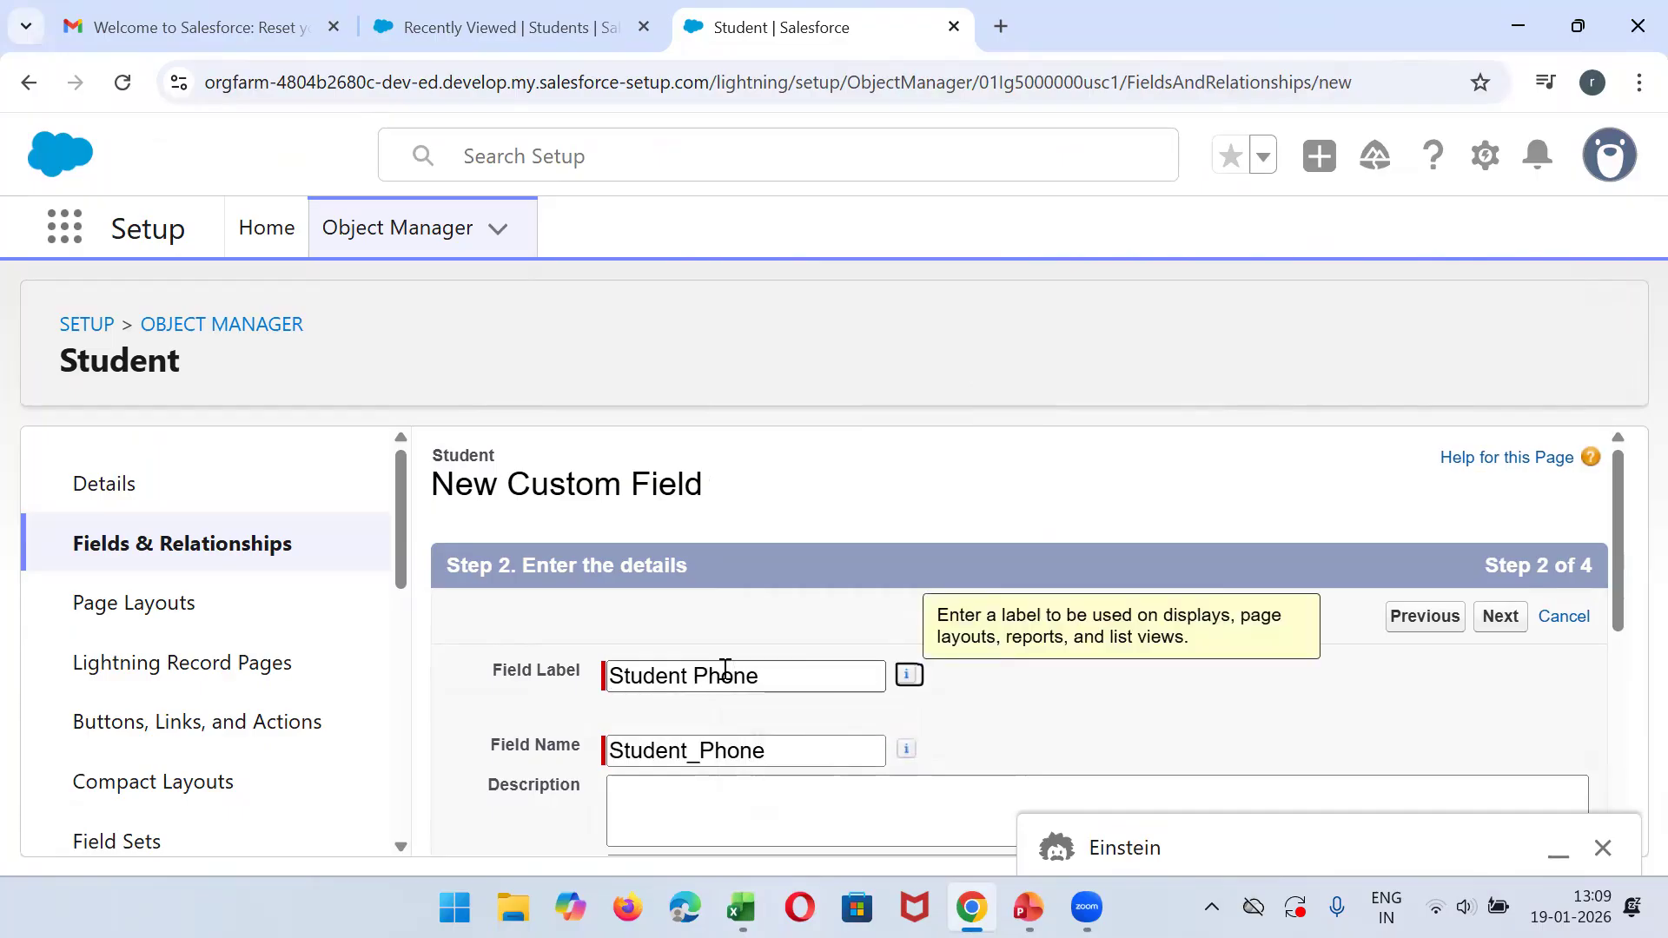
# - Accept the default field-level security and page layouts for Student Phone and save the field
pyautogui.click(1512, 632)
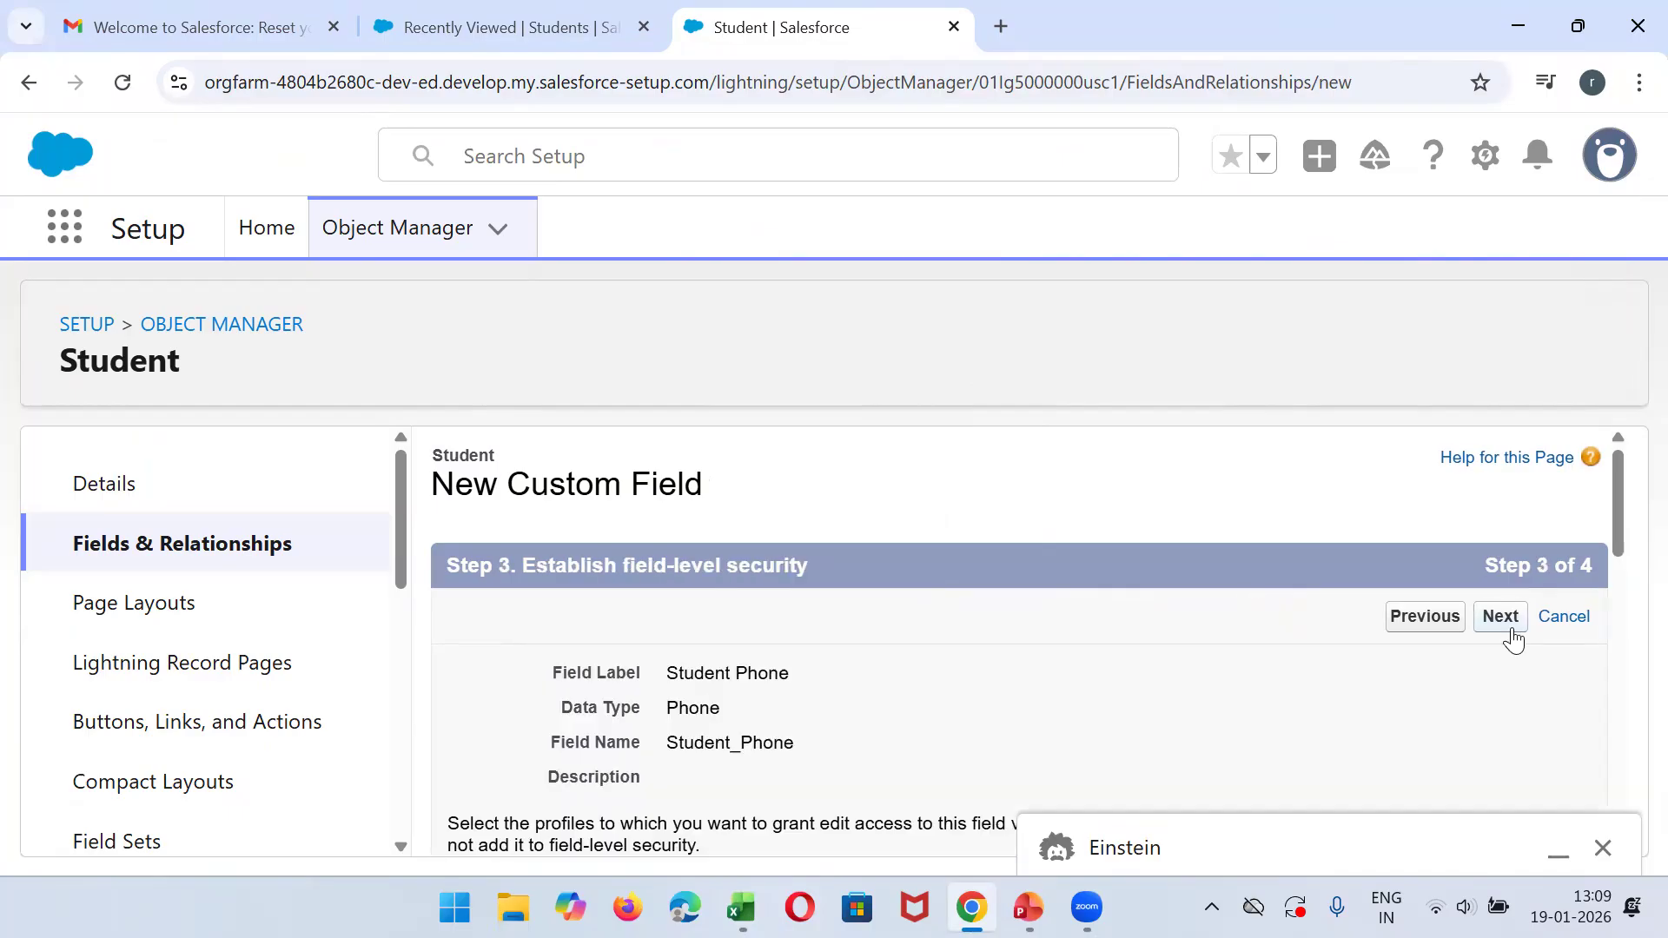
pyautogui.click(1510, 630)
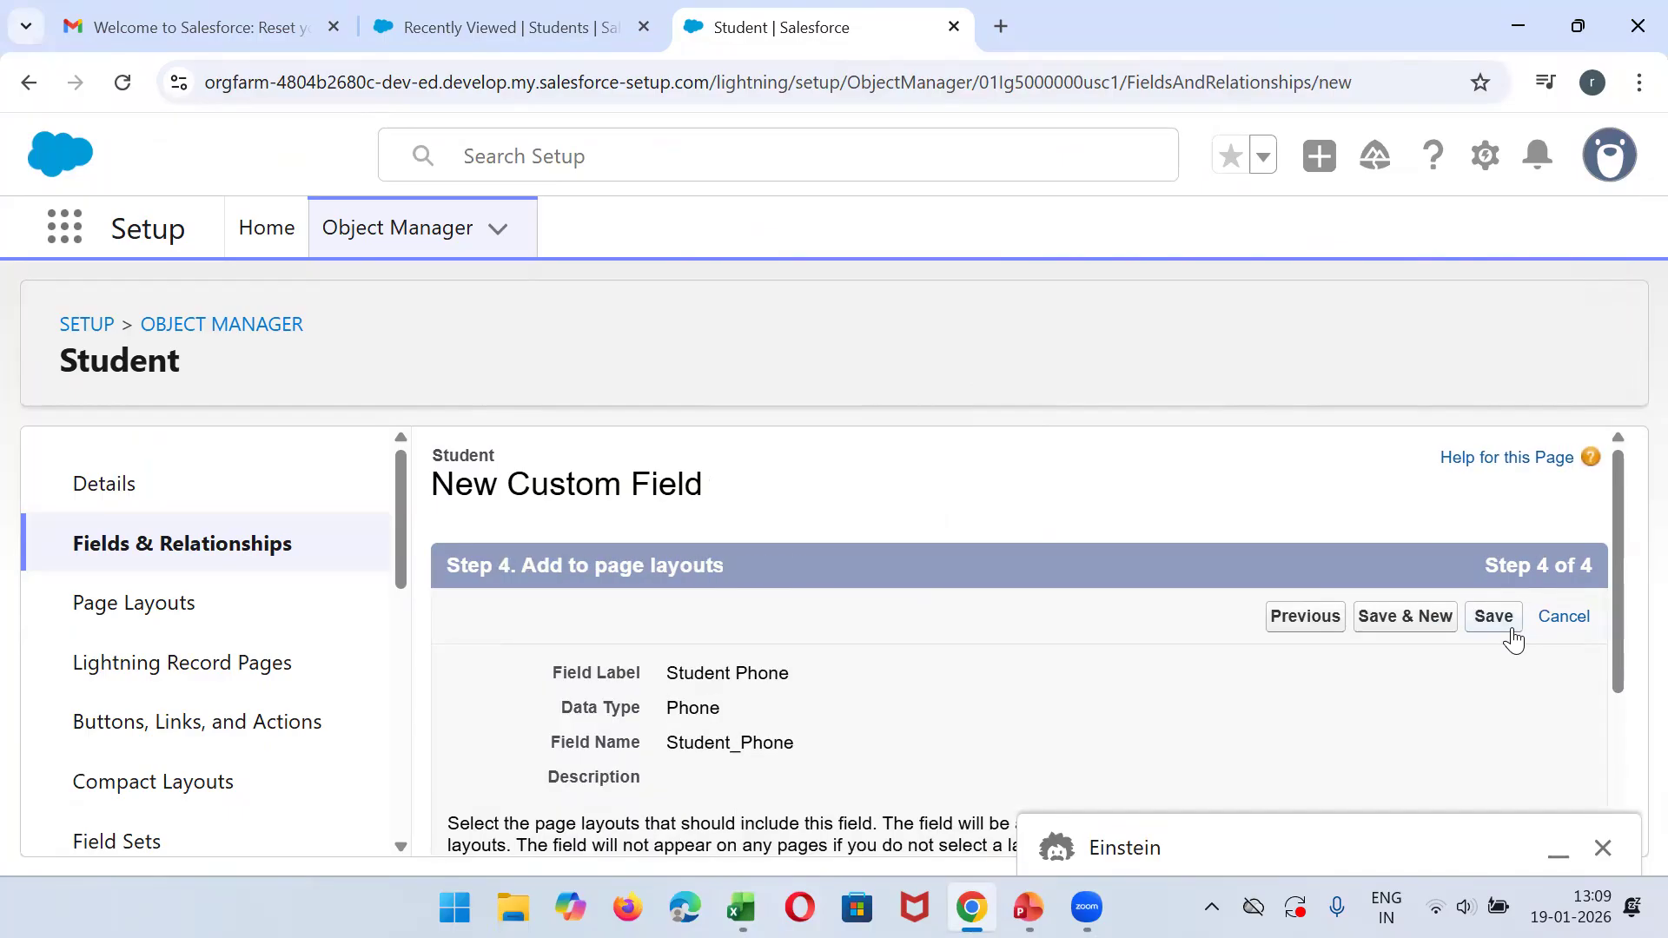
pyautogui.click(1510, 630)
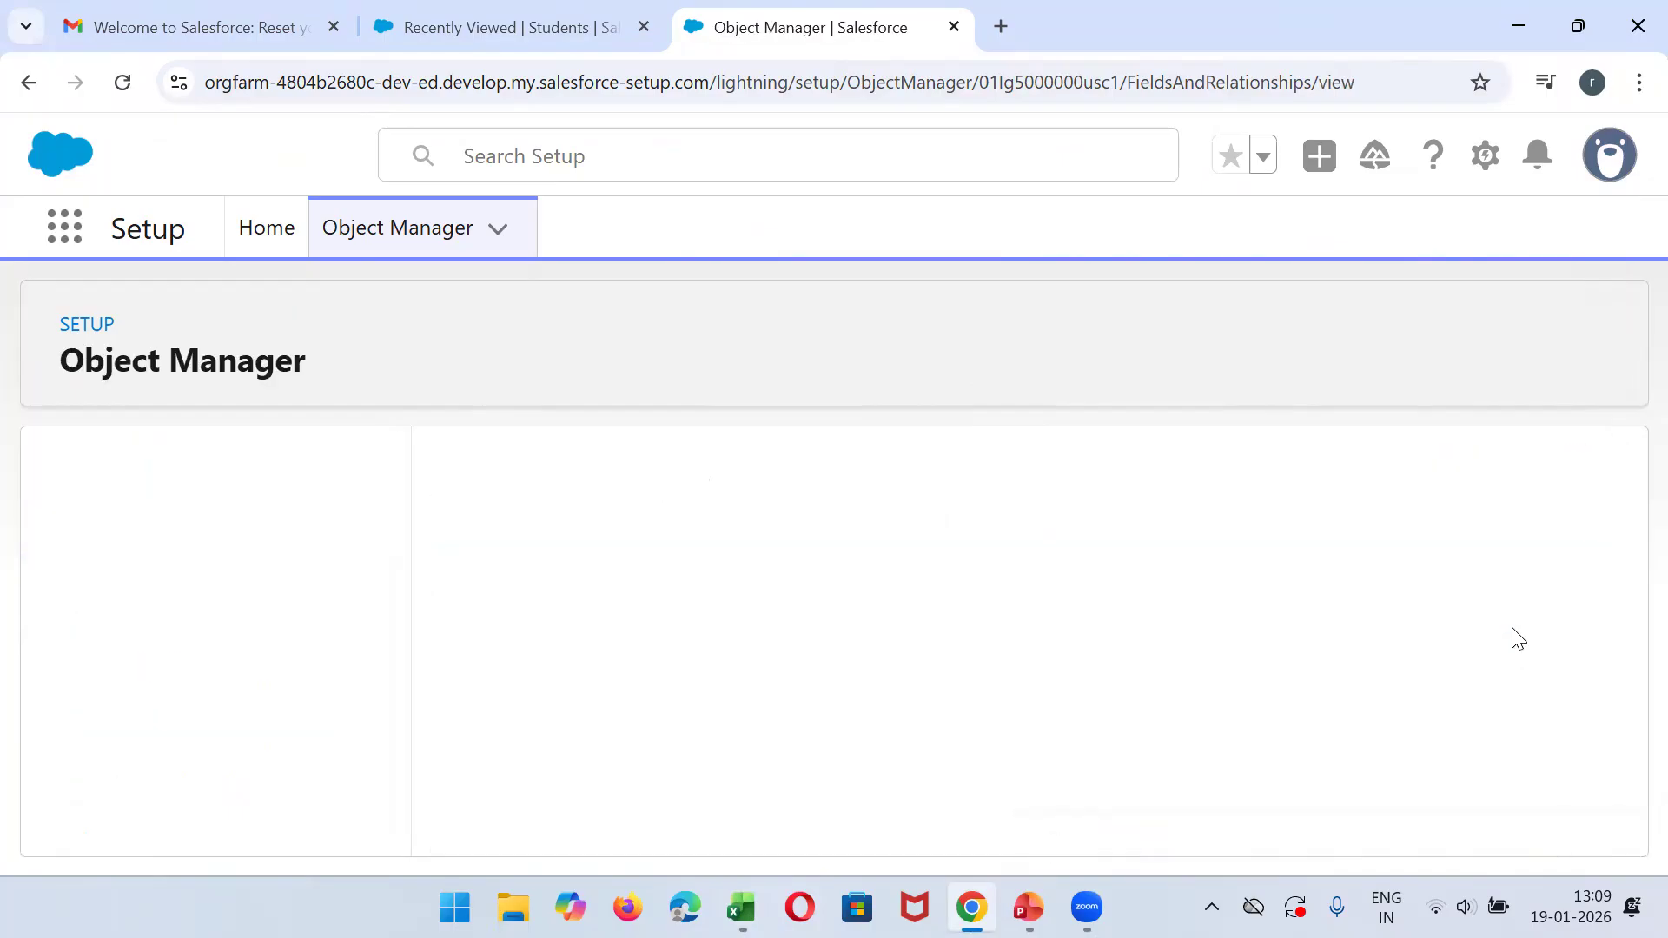
# - Switch to the CollegeDatabase workbook in Excel and change the Course header on the Students sheet to CoursePicklist
pyautogui.click(747, 893)
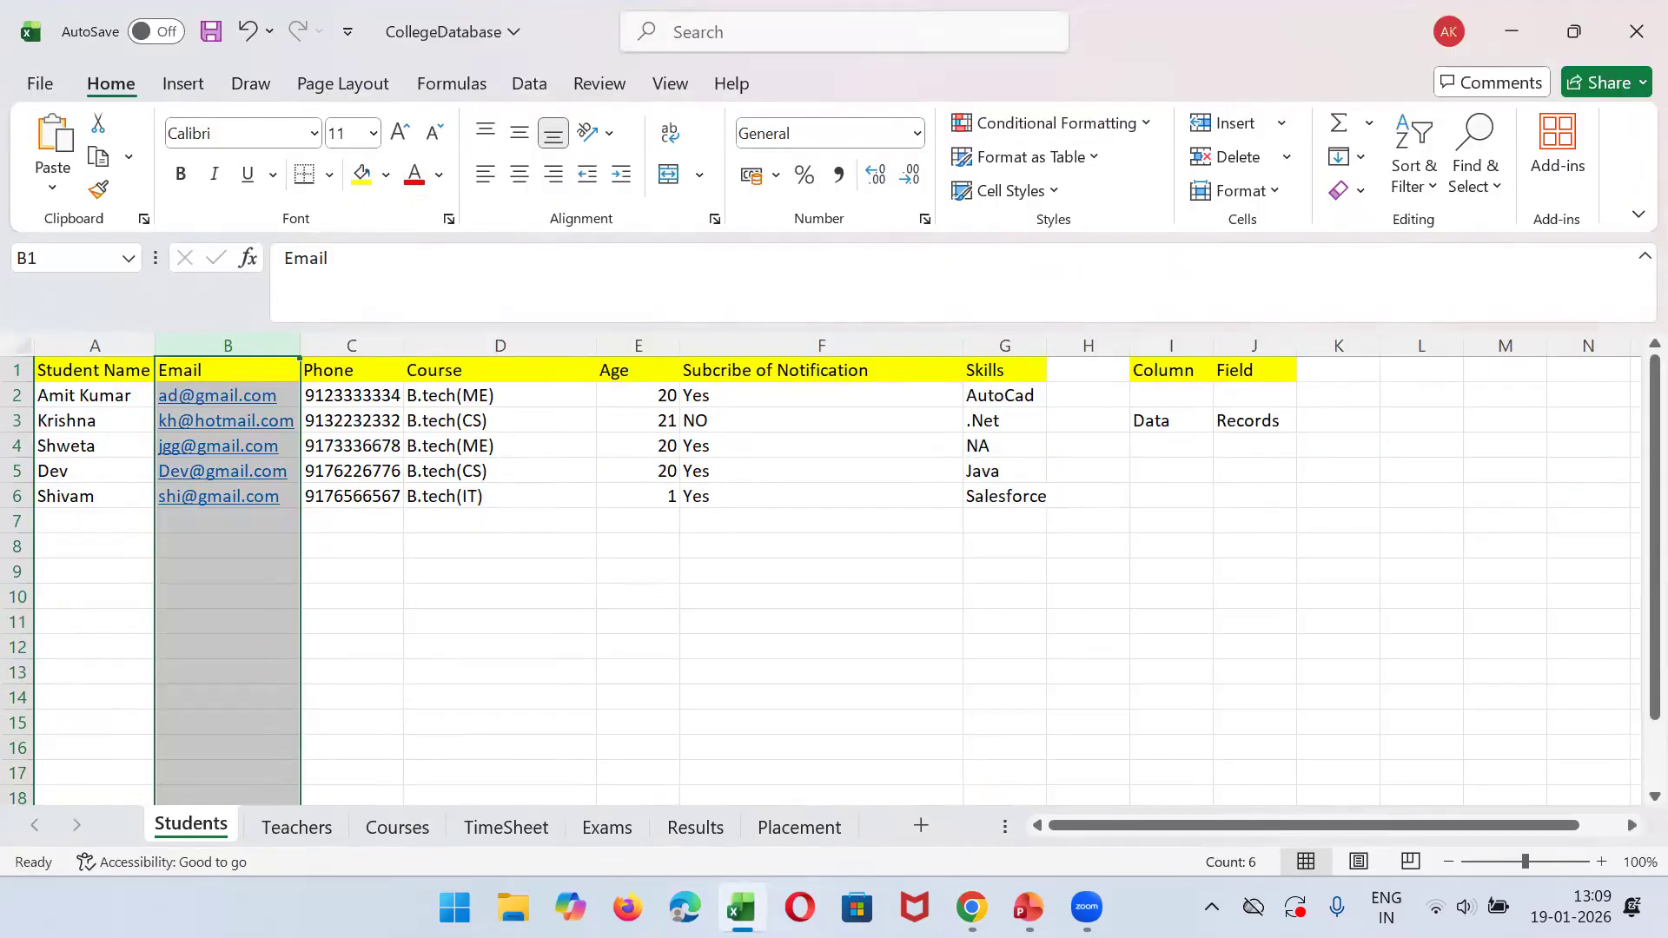
pyautogui.click(459, 341)
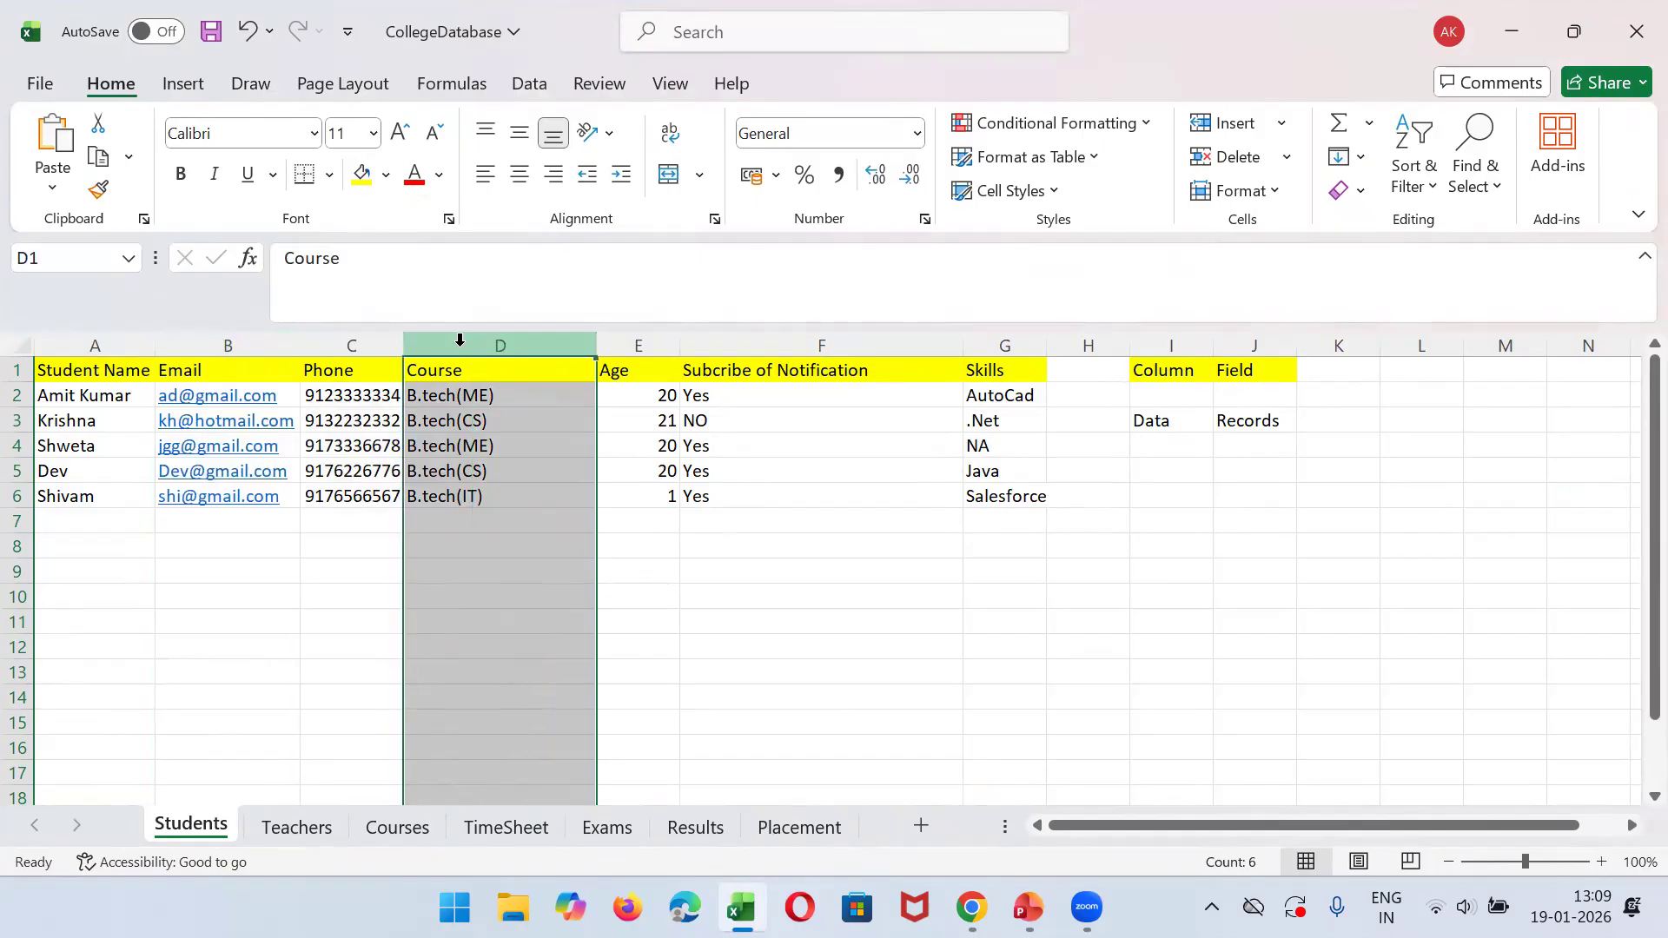
pyautogui.doubleClick(492, 366)
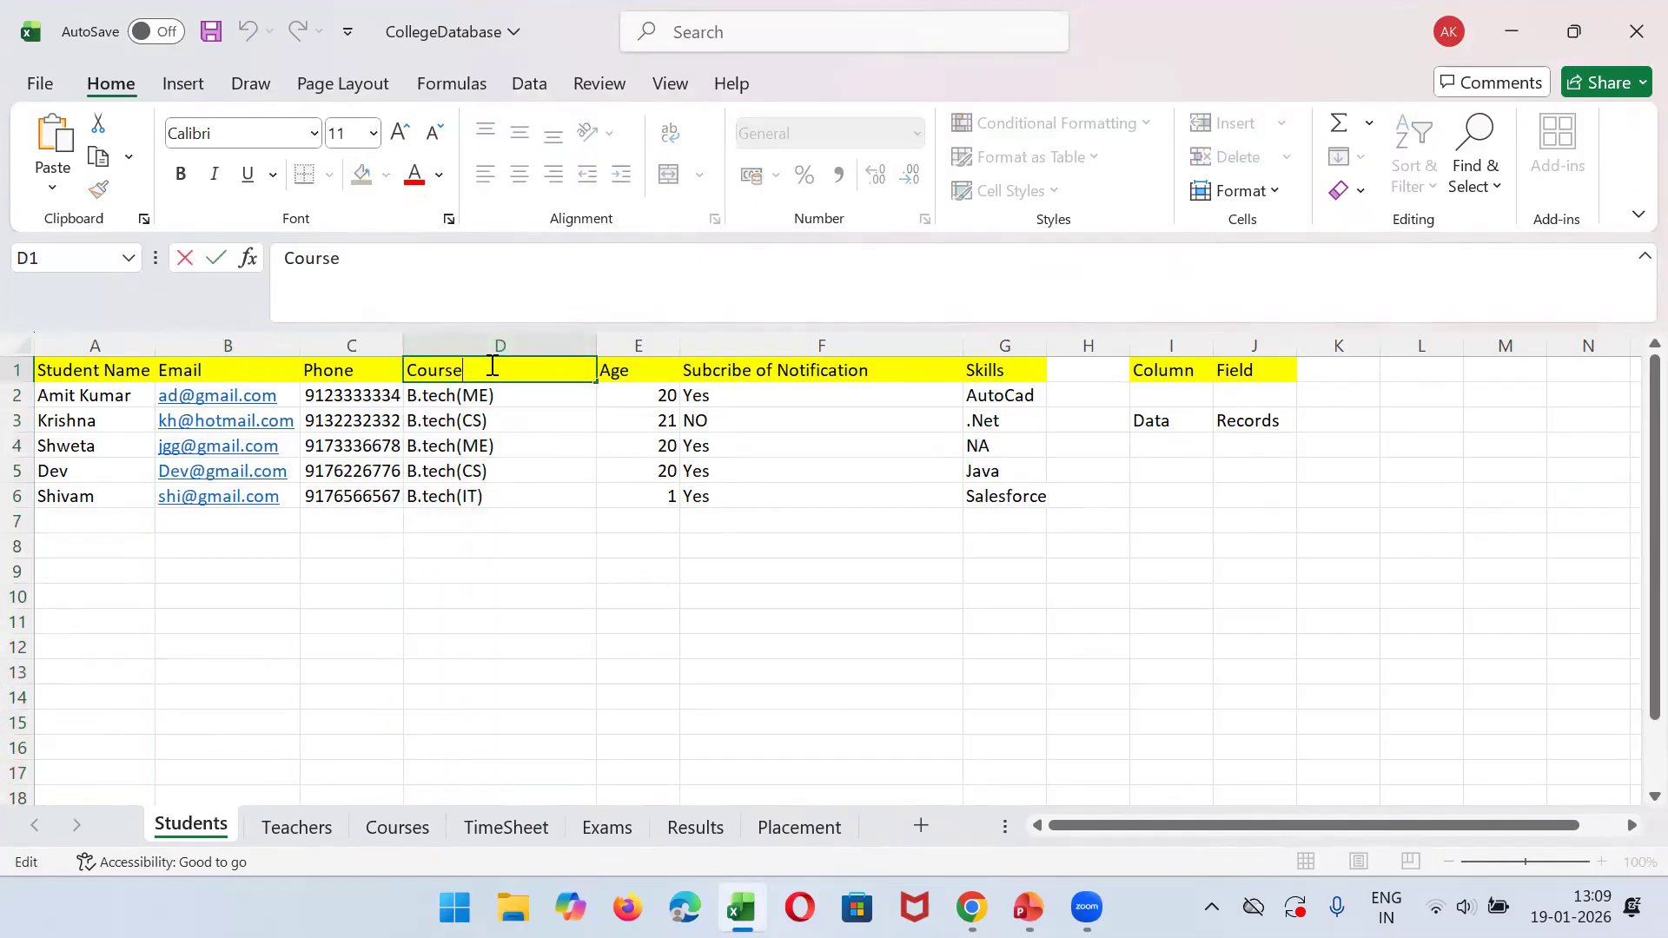
pyautogui.write('Picklist')
pyautogui.click(486, 398)
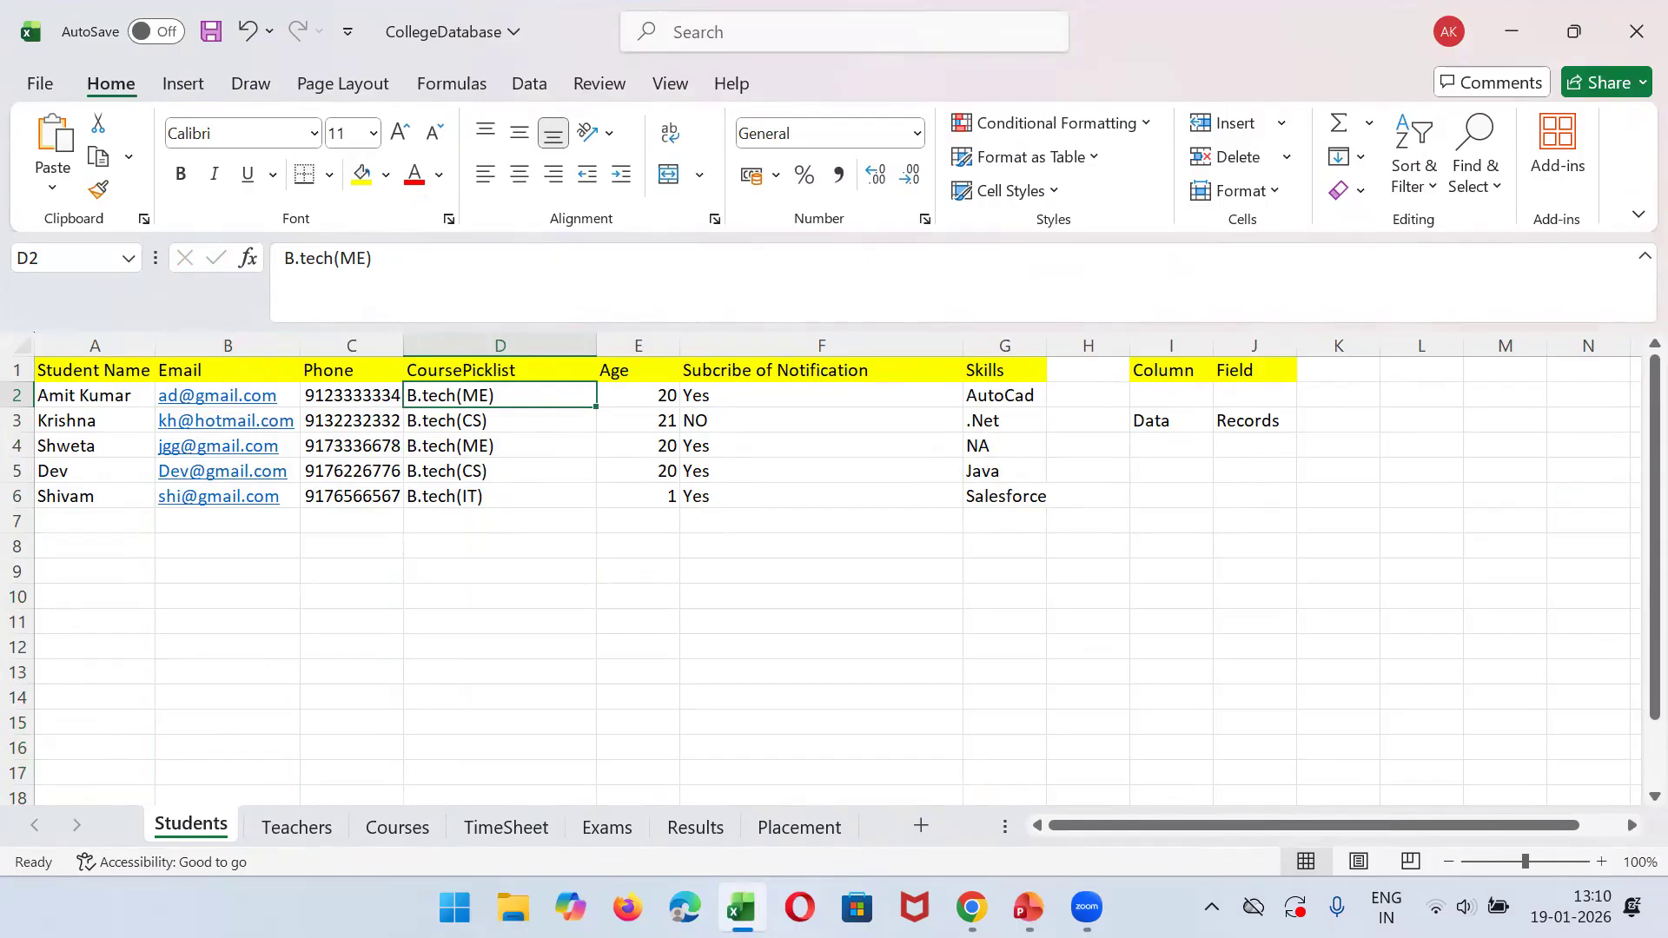
# - Return to Salesforce, start another custom field on Student, compare the Picklist and Picklist (Multi-Select) descriptions, and continue with Picklist as the type
pyautogui.click(972, 908)
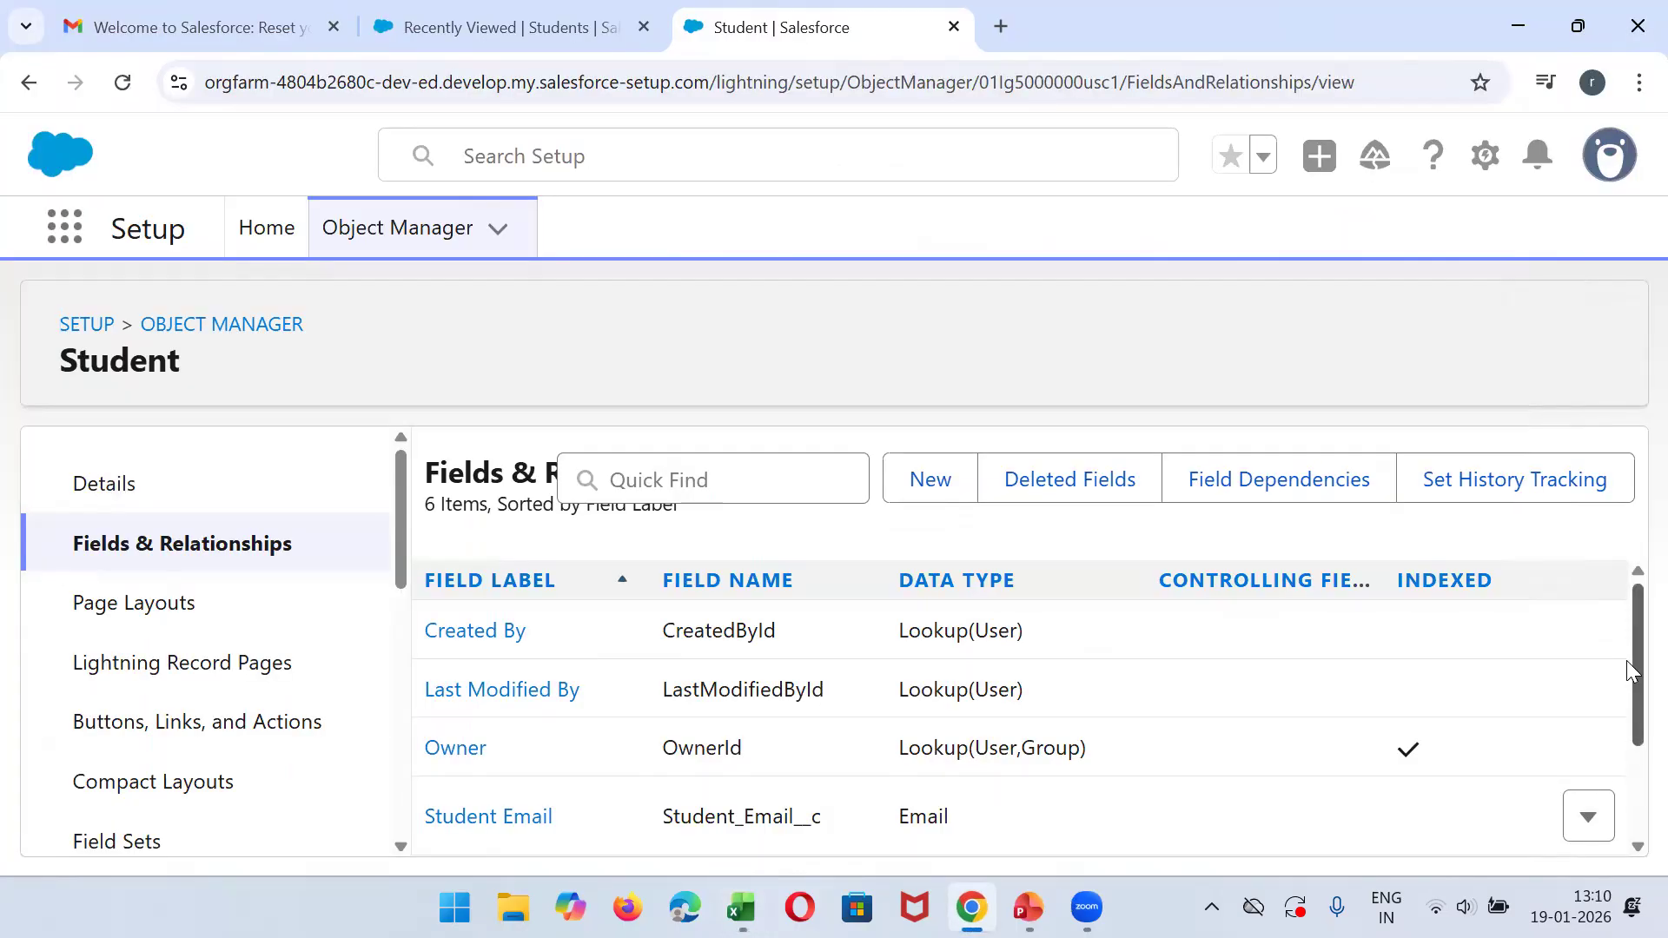
pyautogui.scroll(-2, 1630, 672)
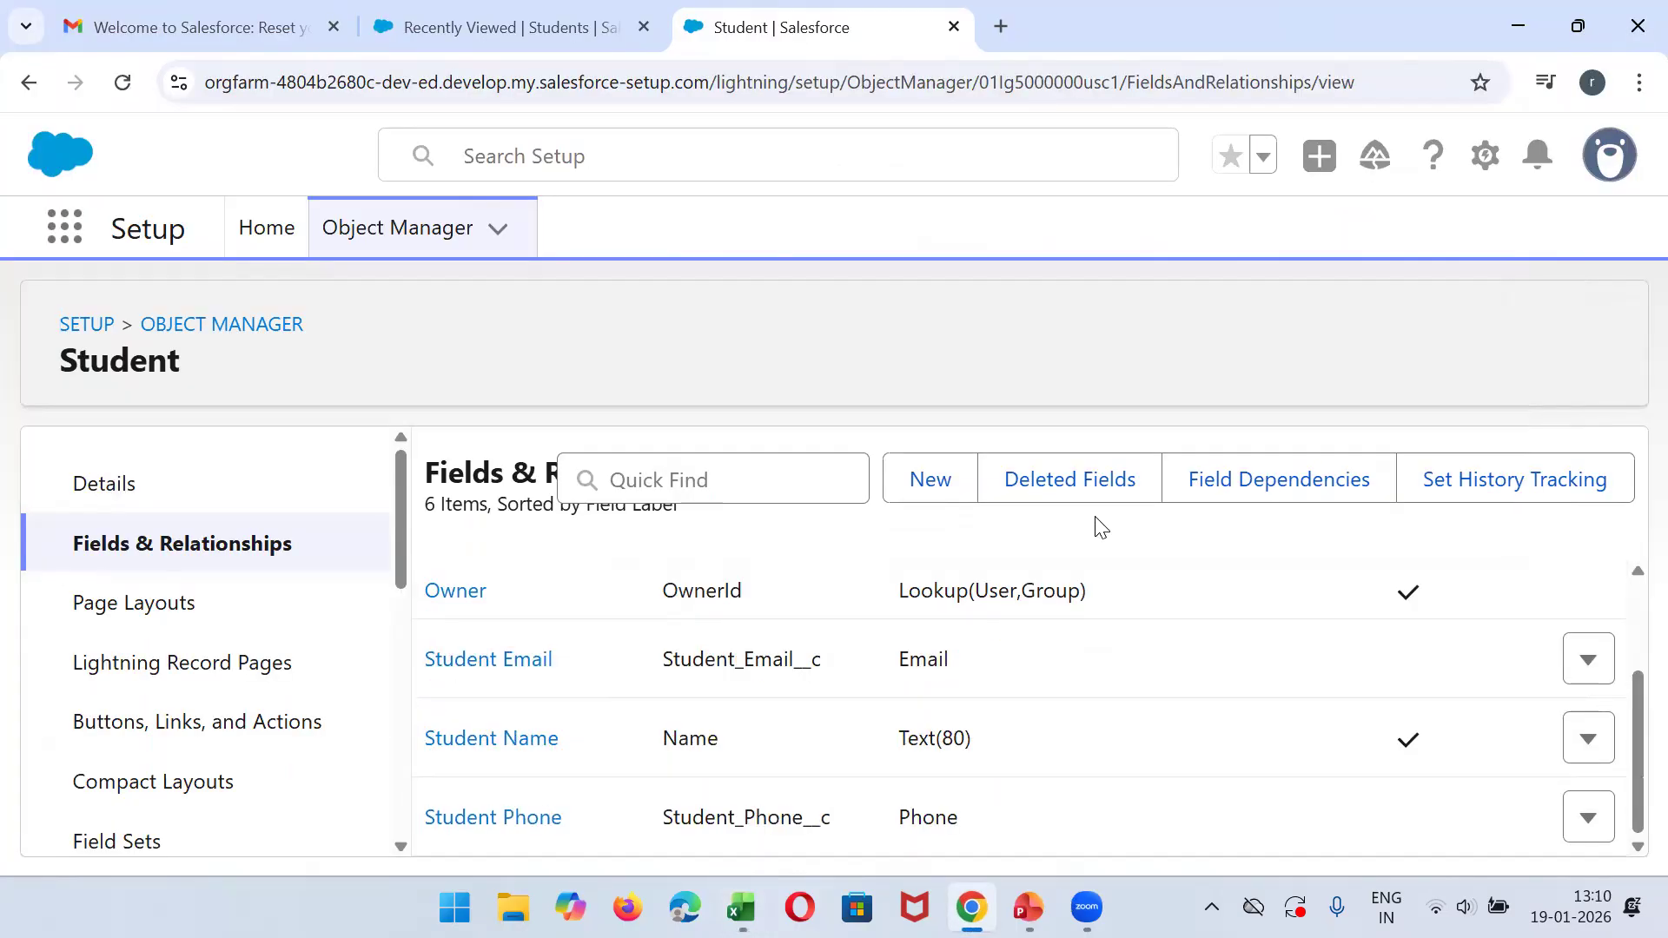
pyautogui.click(940, 498)
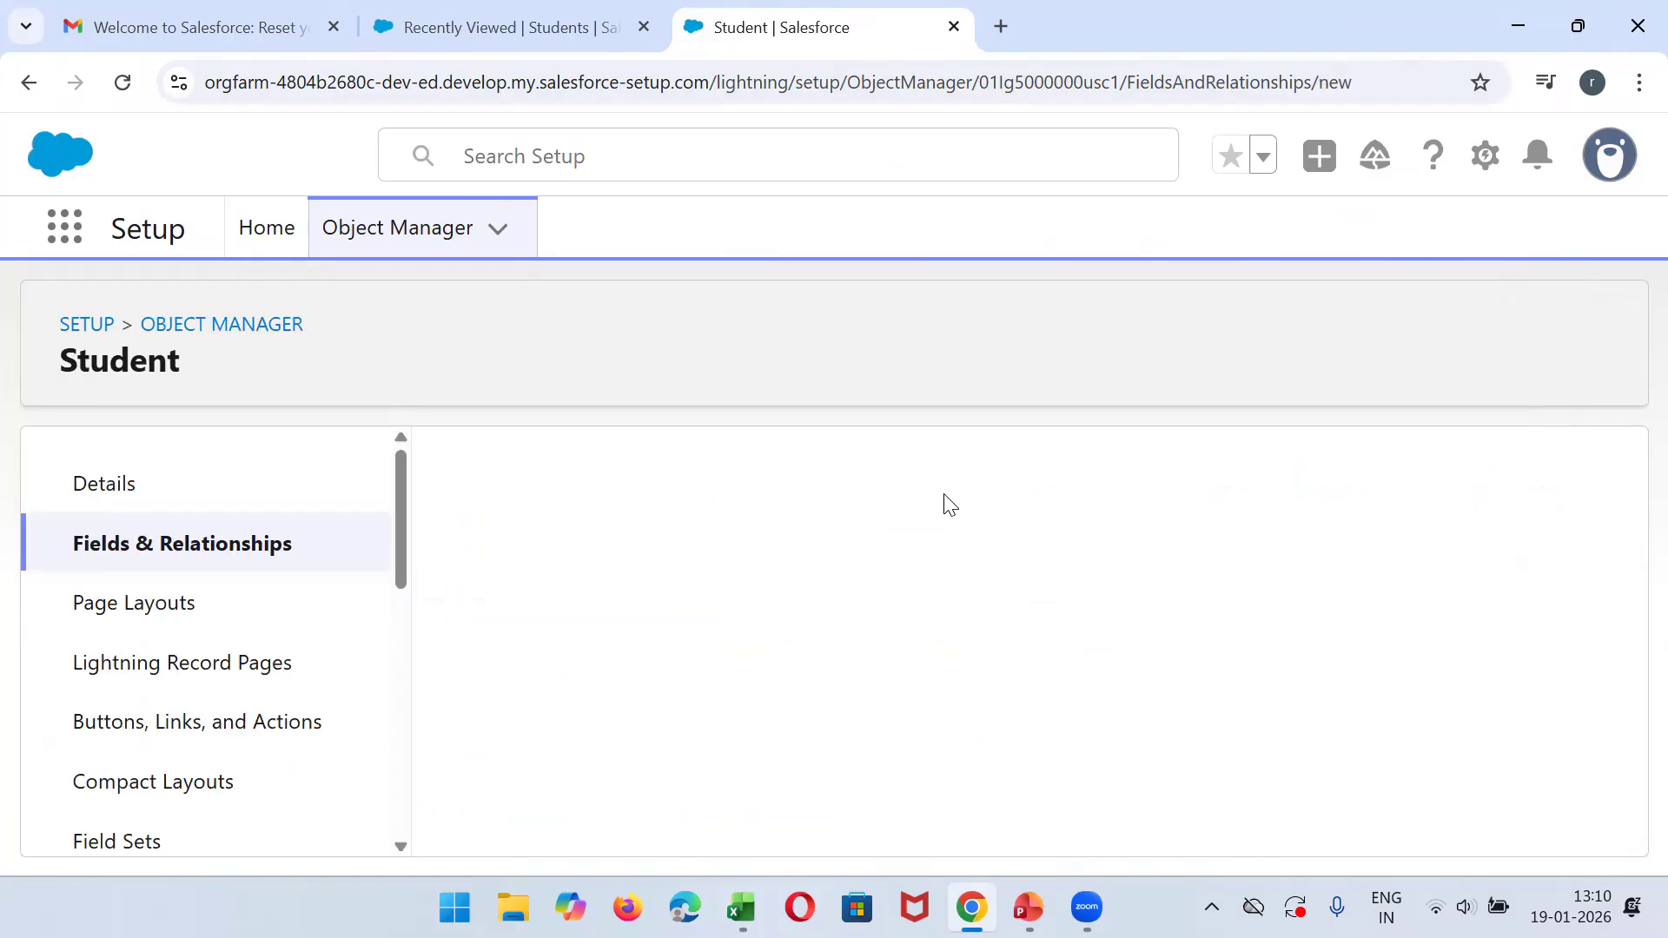
pyautogui.moveTo(1616, 474); pyautogui.dragTo(1624, 739)
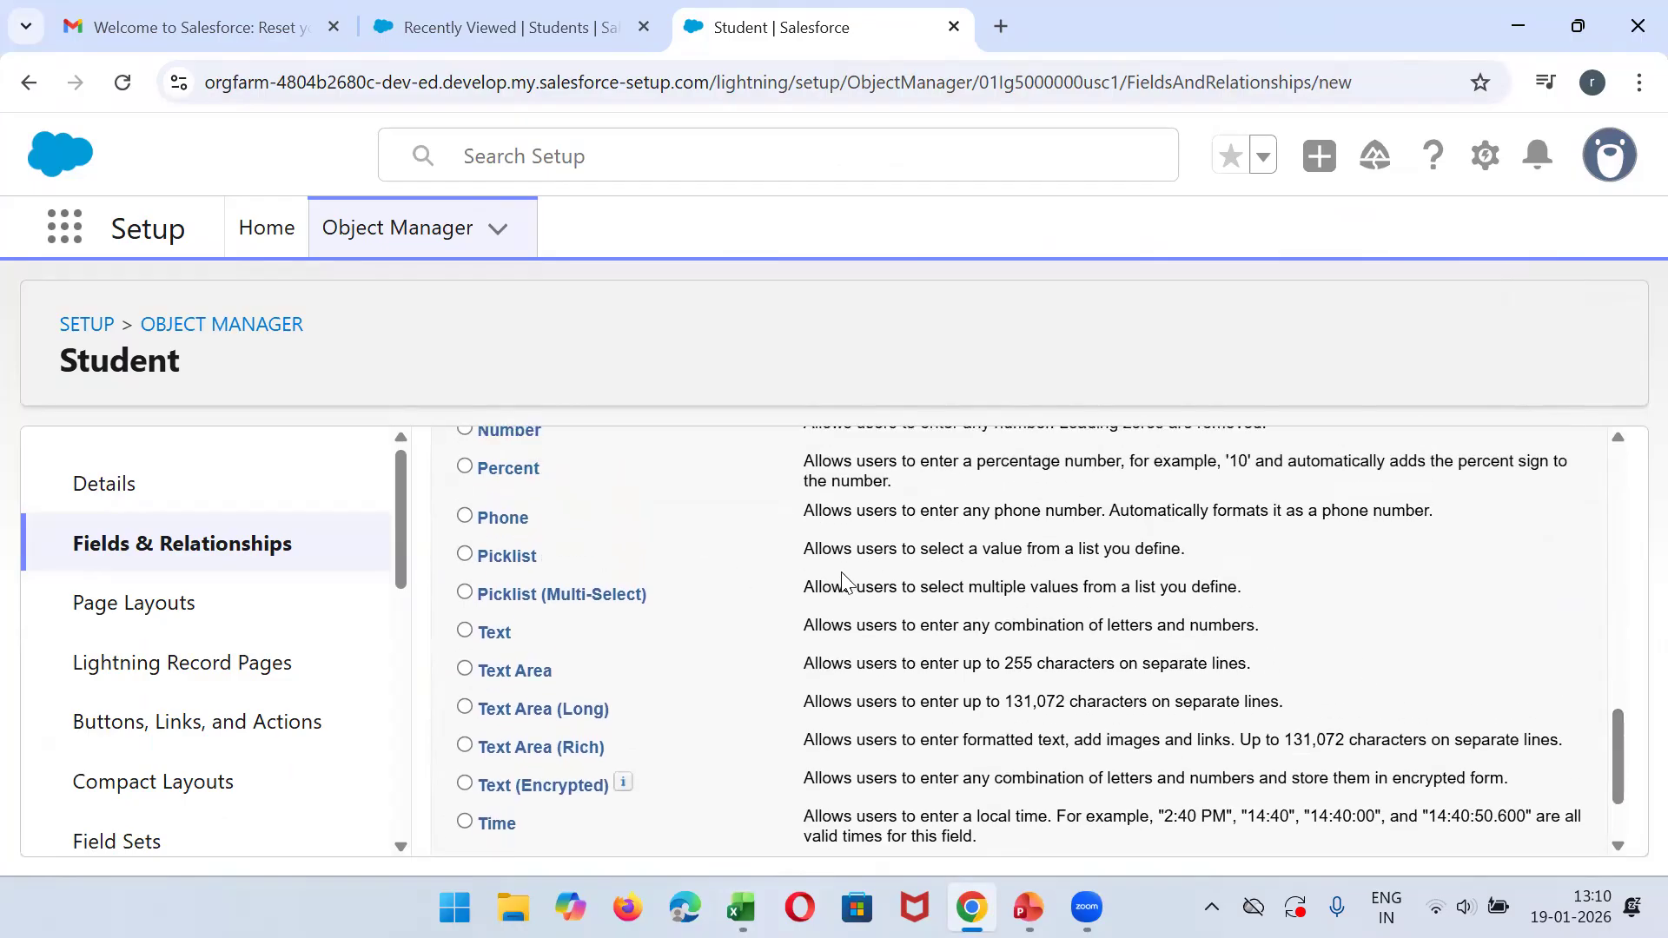
pyautogui.tripleClick(994, 557)
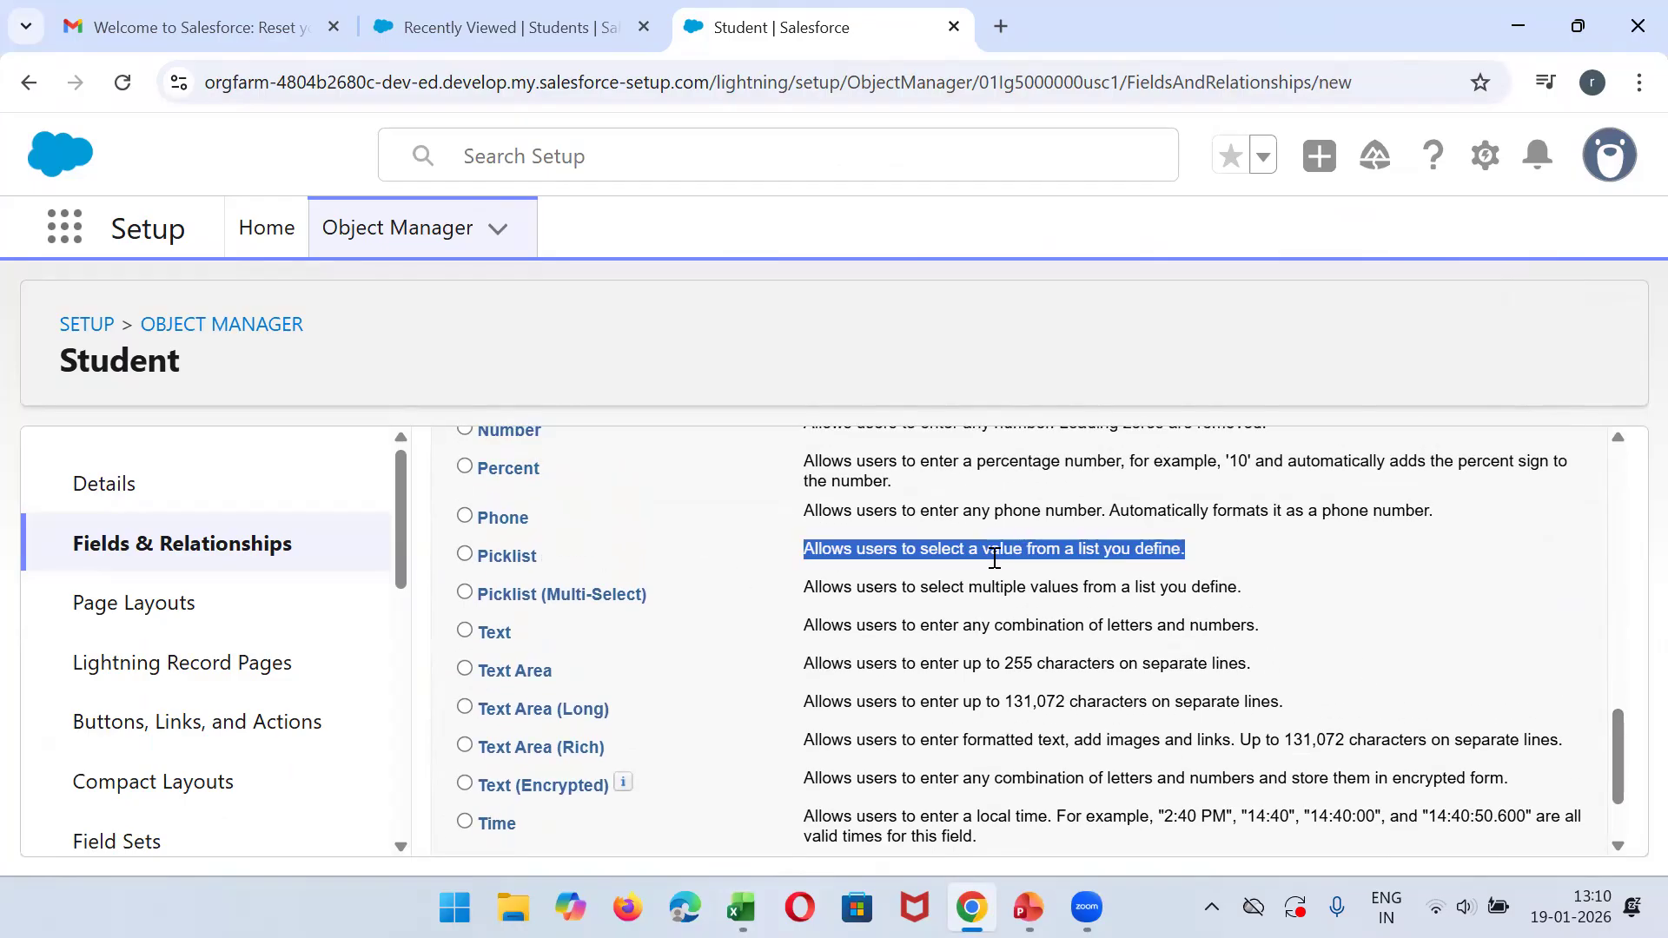
pyautogui.tripleClick(858, 590)
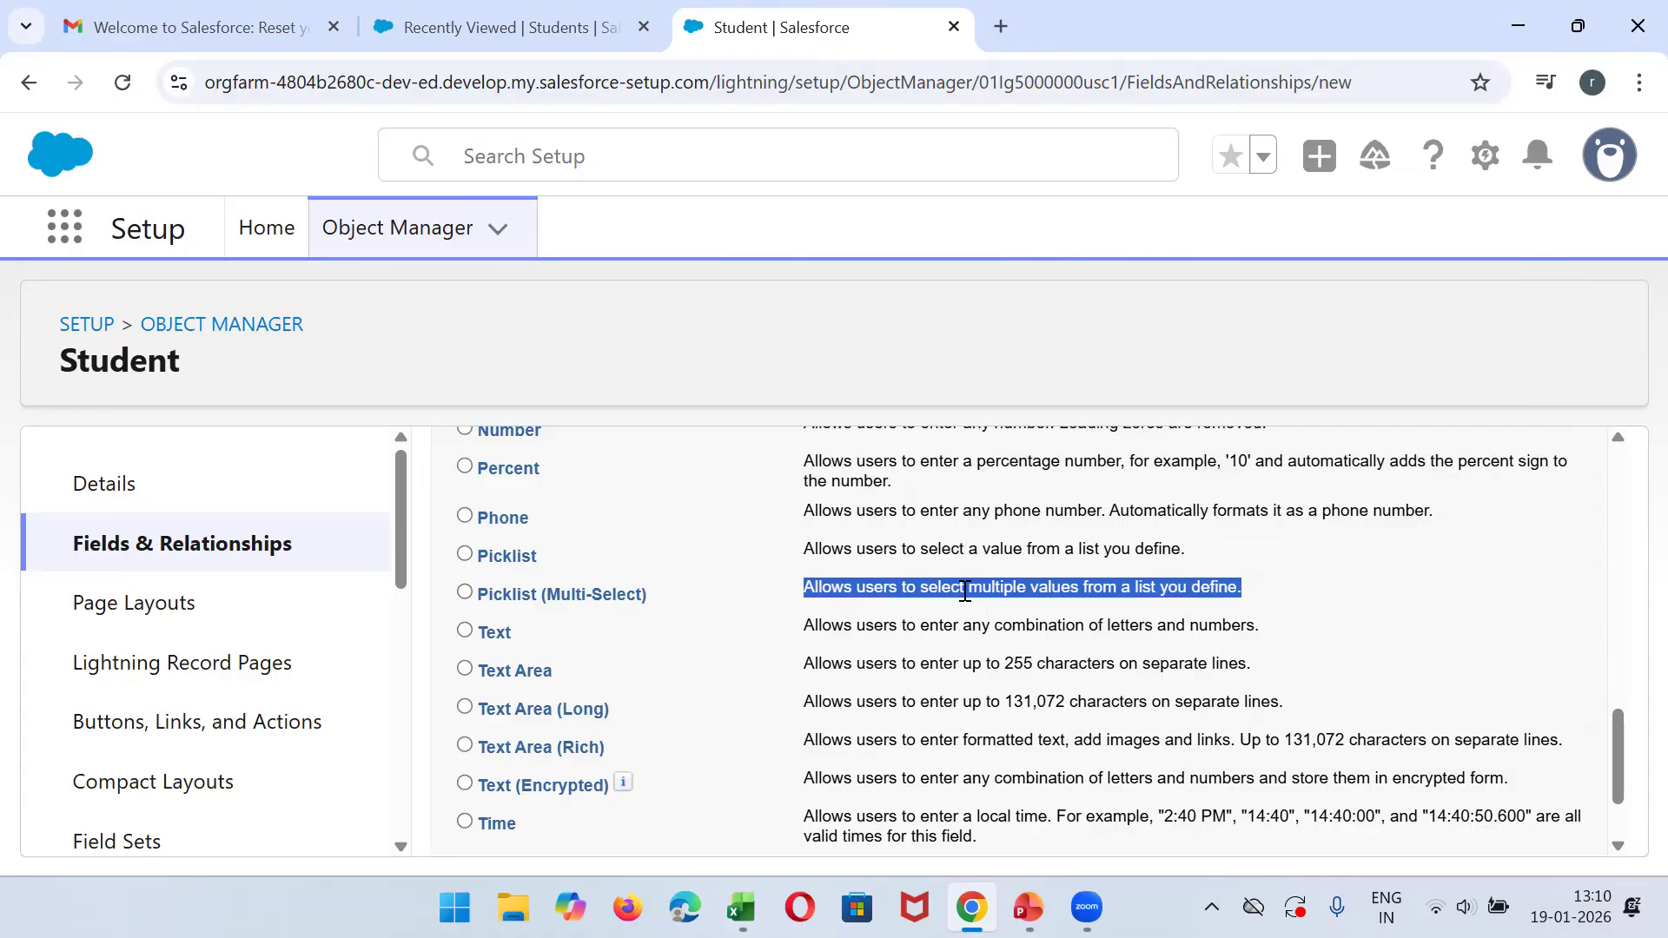
pyautogui.click(504, 565)
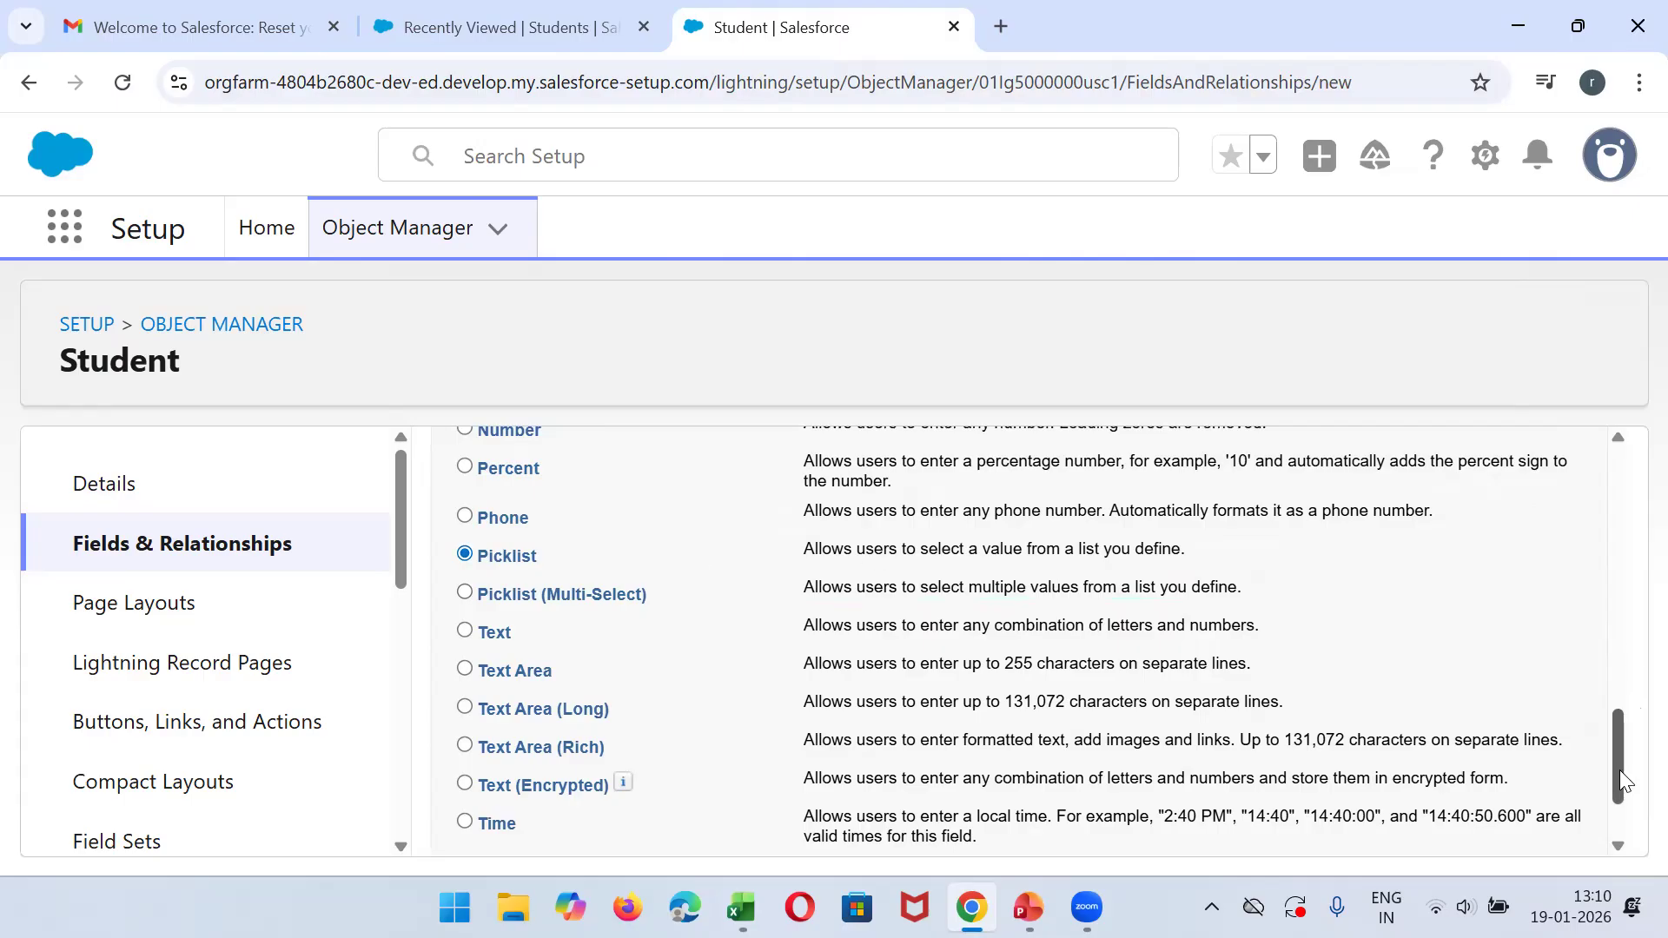
pyautogui.moveTo(1620, 770); pyautogui.dragTo(1621, 566)
pyautogui.scroll(3, 1621, 518)
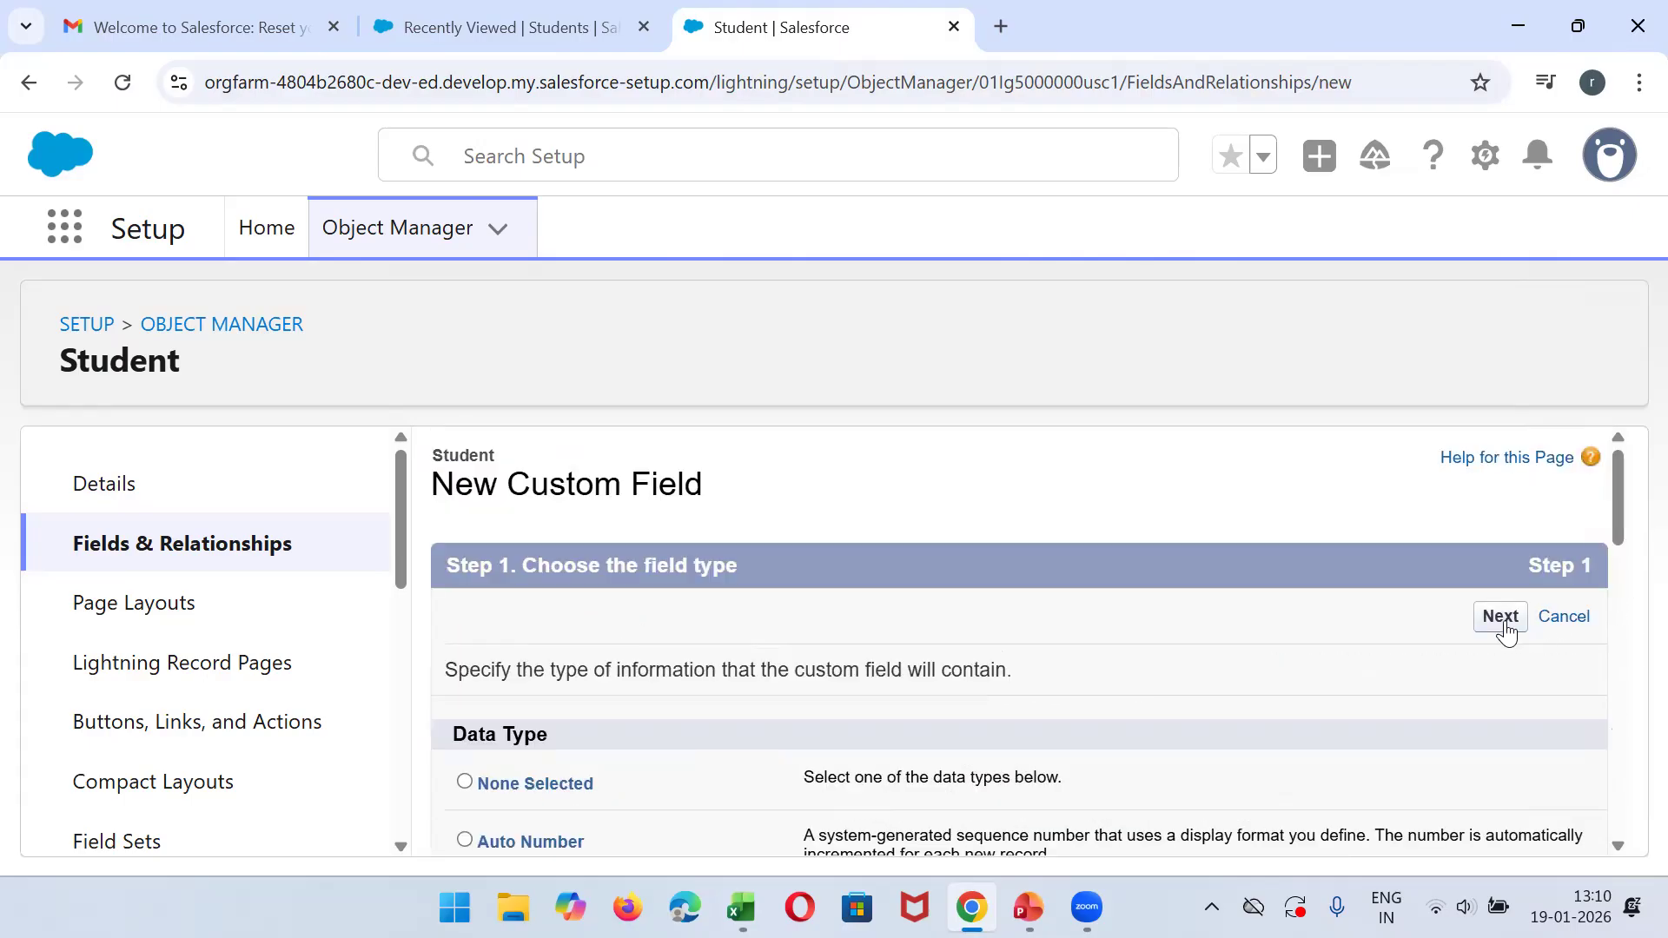
pyautogui.click(1501, 617)
# - Label the picklist field Student COurse, checking the course column's header in Excel
pyautogui.click(660, 685)
pyautogui.write('Student')
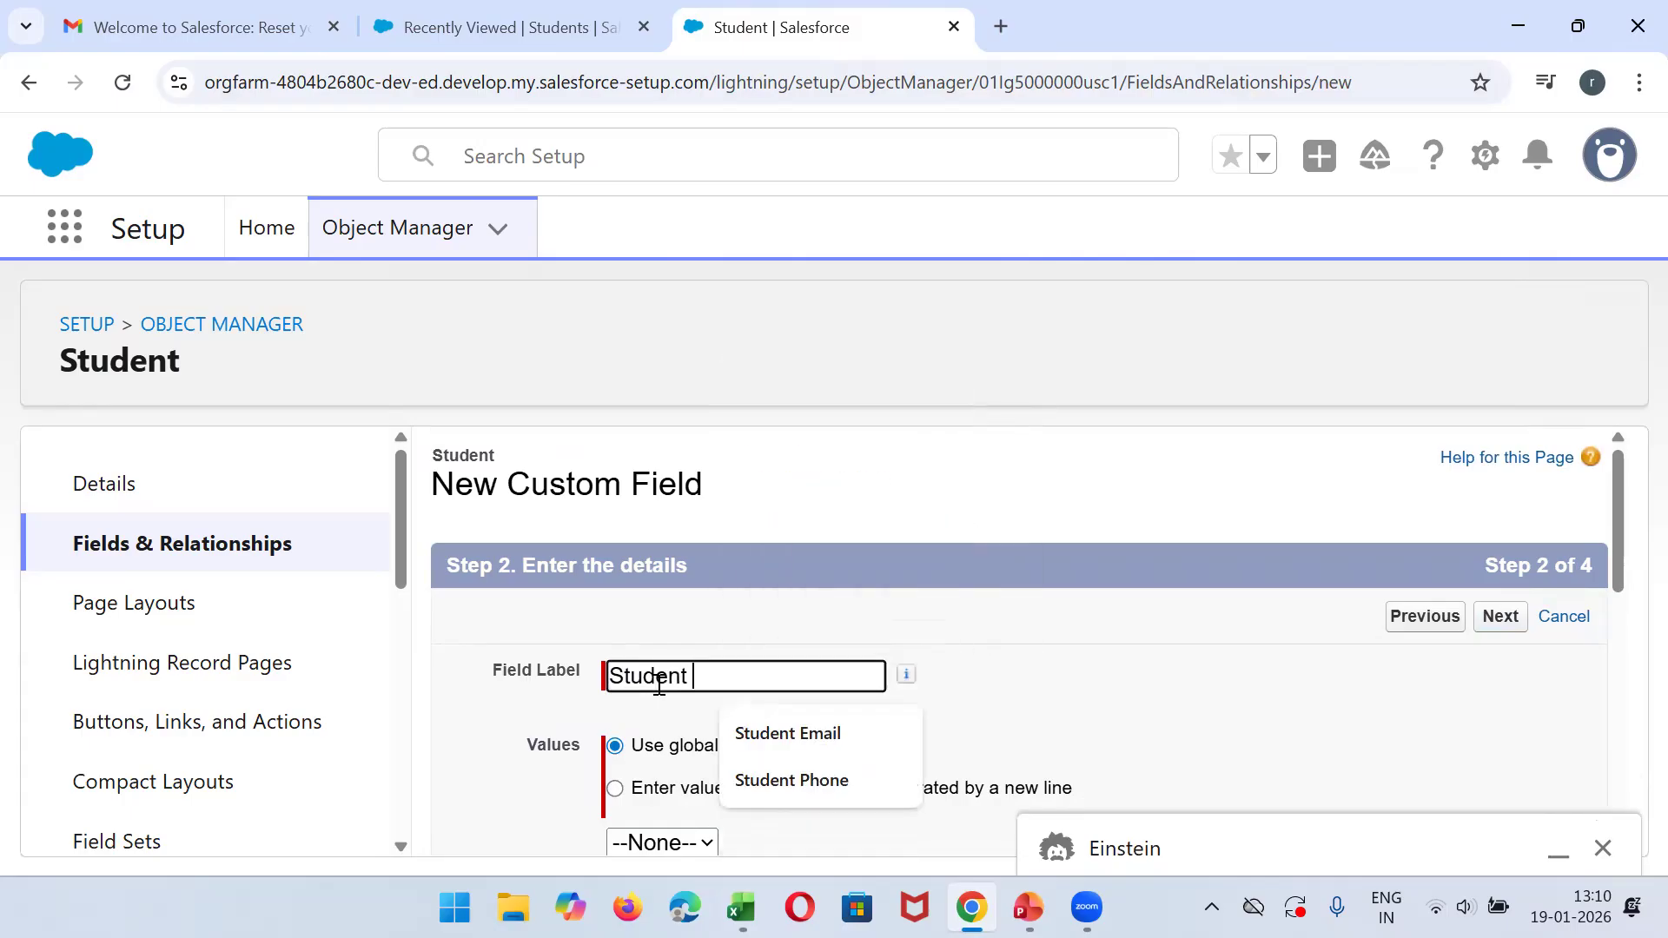
pyautogui.hotkey('alt', 'Tab')
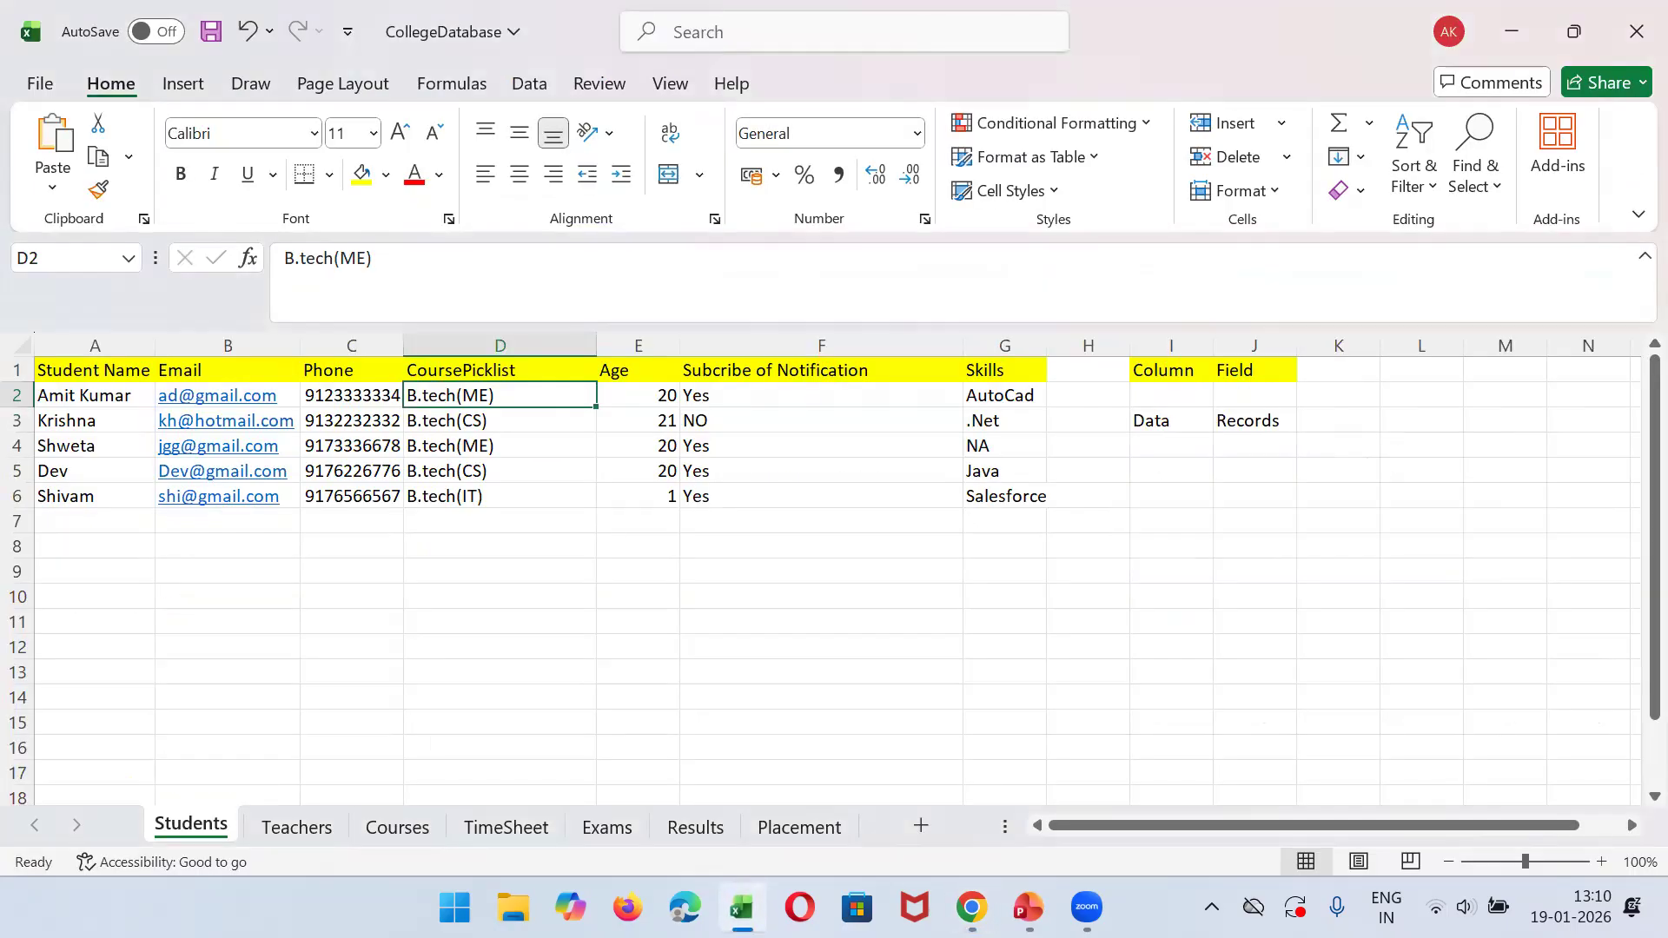
pyautogui.hotkey('alt', 'Tab')
pyautogui.write('COurse')
# - Define the picklist's own values, one per line: B.tech(CS), B.tech(IT), B.tech(ME), MBA and MCA
pyautogui.scroll(-1, 1627, 608)
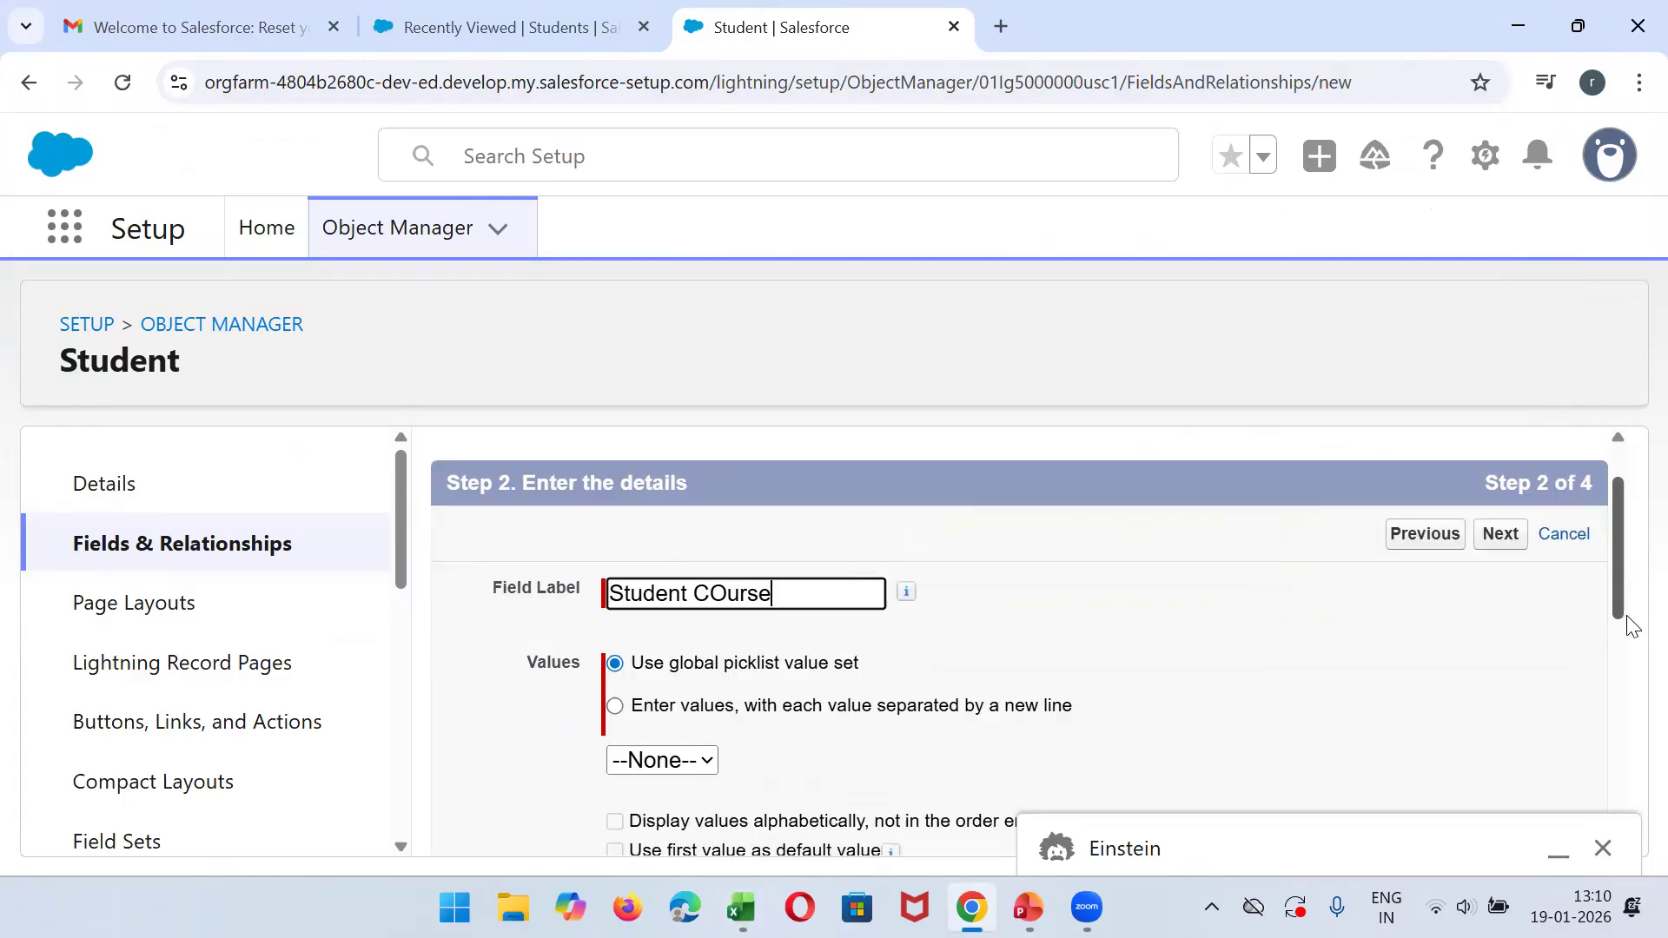
pyautogui.scroll(-2, 1631, 626)
pyautogui.click(878, 563)
pyautogui.click(738, 663)
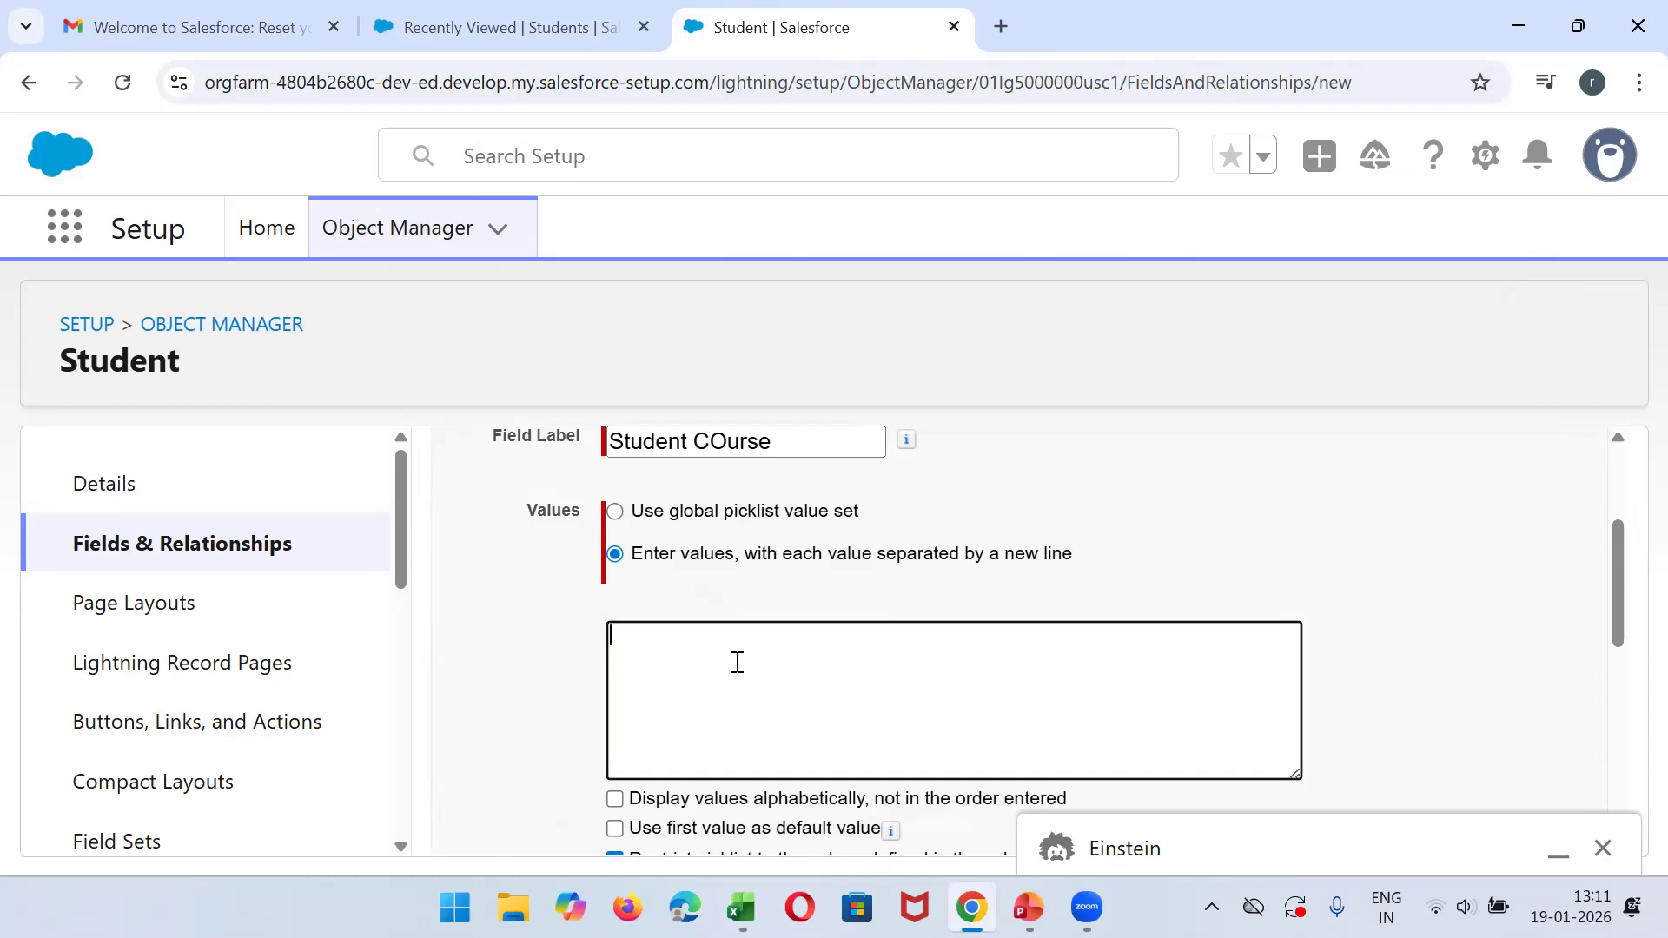
pyautogui.write('B.tech()')
pyautogui.press('Left')
pyautogui.write('CS) B.tech(IT)')
pyautogui.press('Left')
pyautogui.write('IT')
pyautogui.press('Right')
pyautogui.press('Return')
pyautogui.write('B.tech()')
pyautogui.press('Left')
pyautogui.write('ME) ')
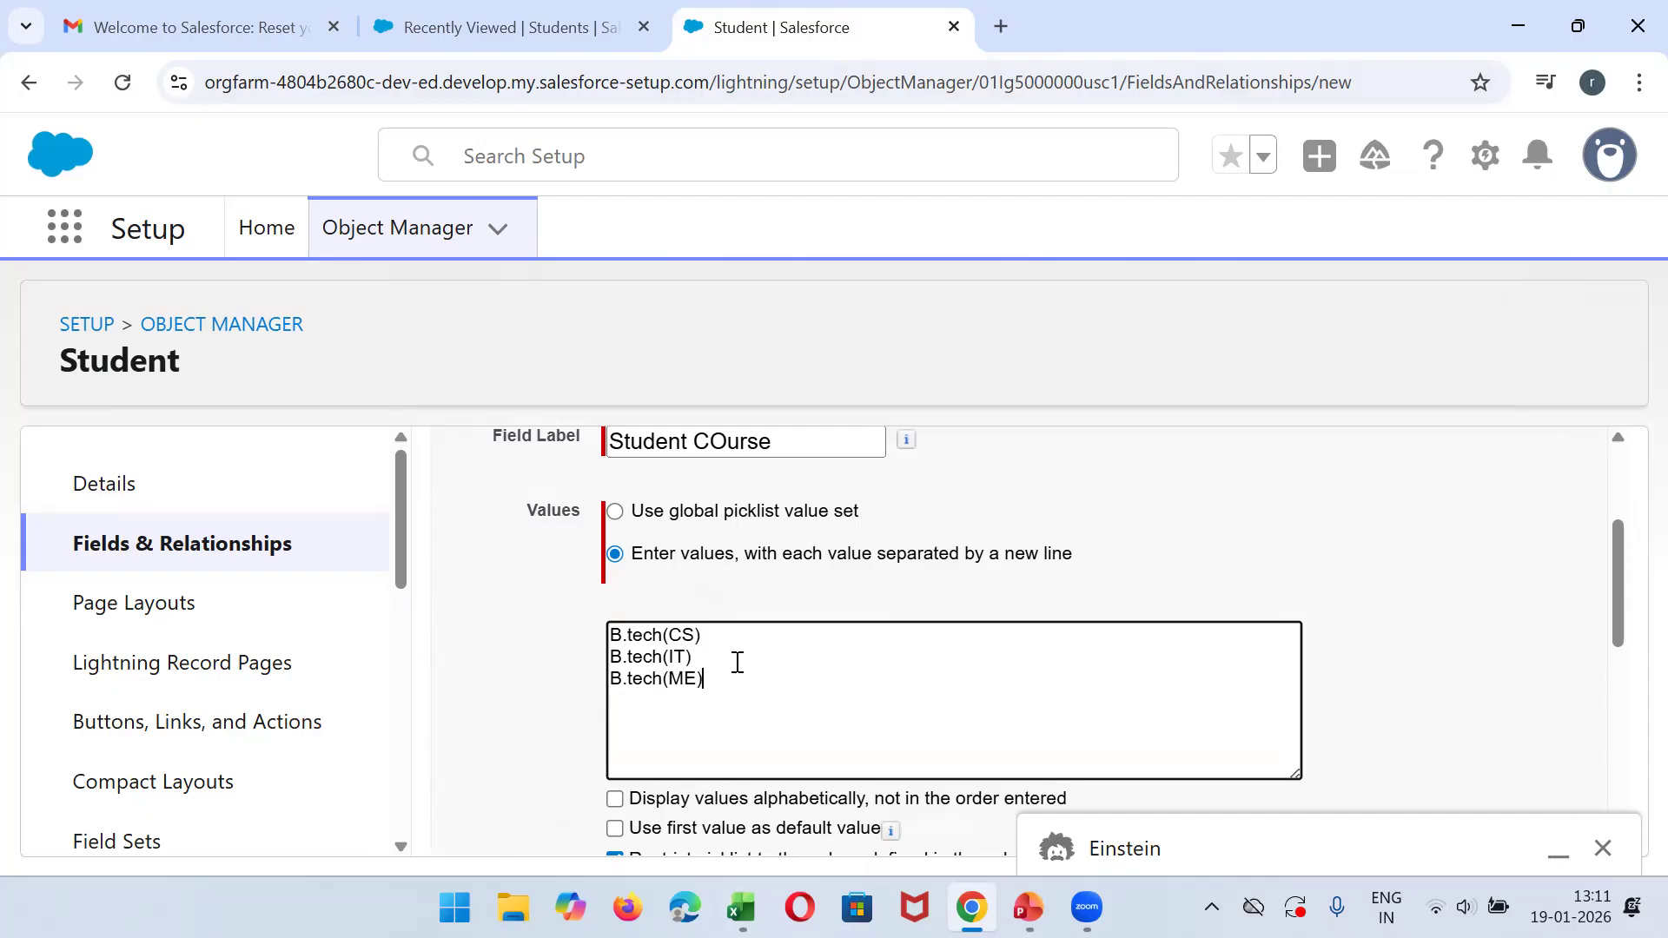
pyautogui.write('MBA ')
pyautogui.write('MCA')
# - Continue through the default field-level security and page layouts for the Student COurse picklist and save it
pyautogui.moveTo(1614, 549); pyautogui.dragTo(1619, 467)
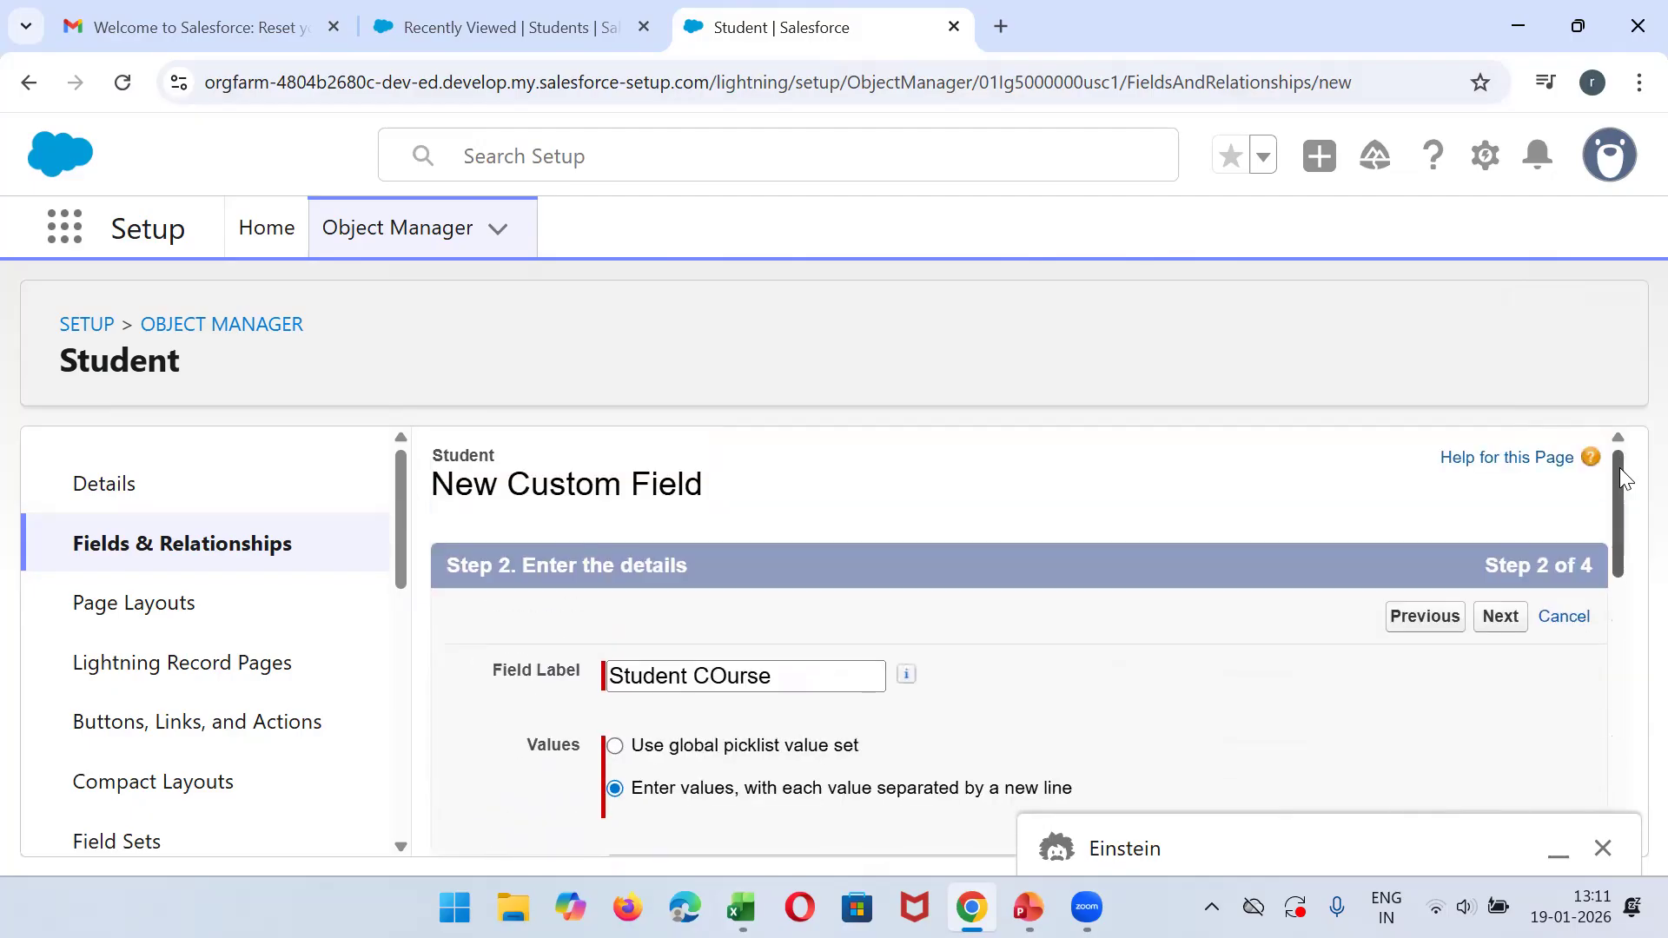
pyautogui.click(1501, 617)
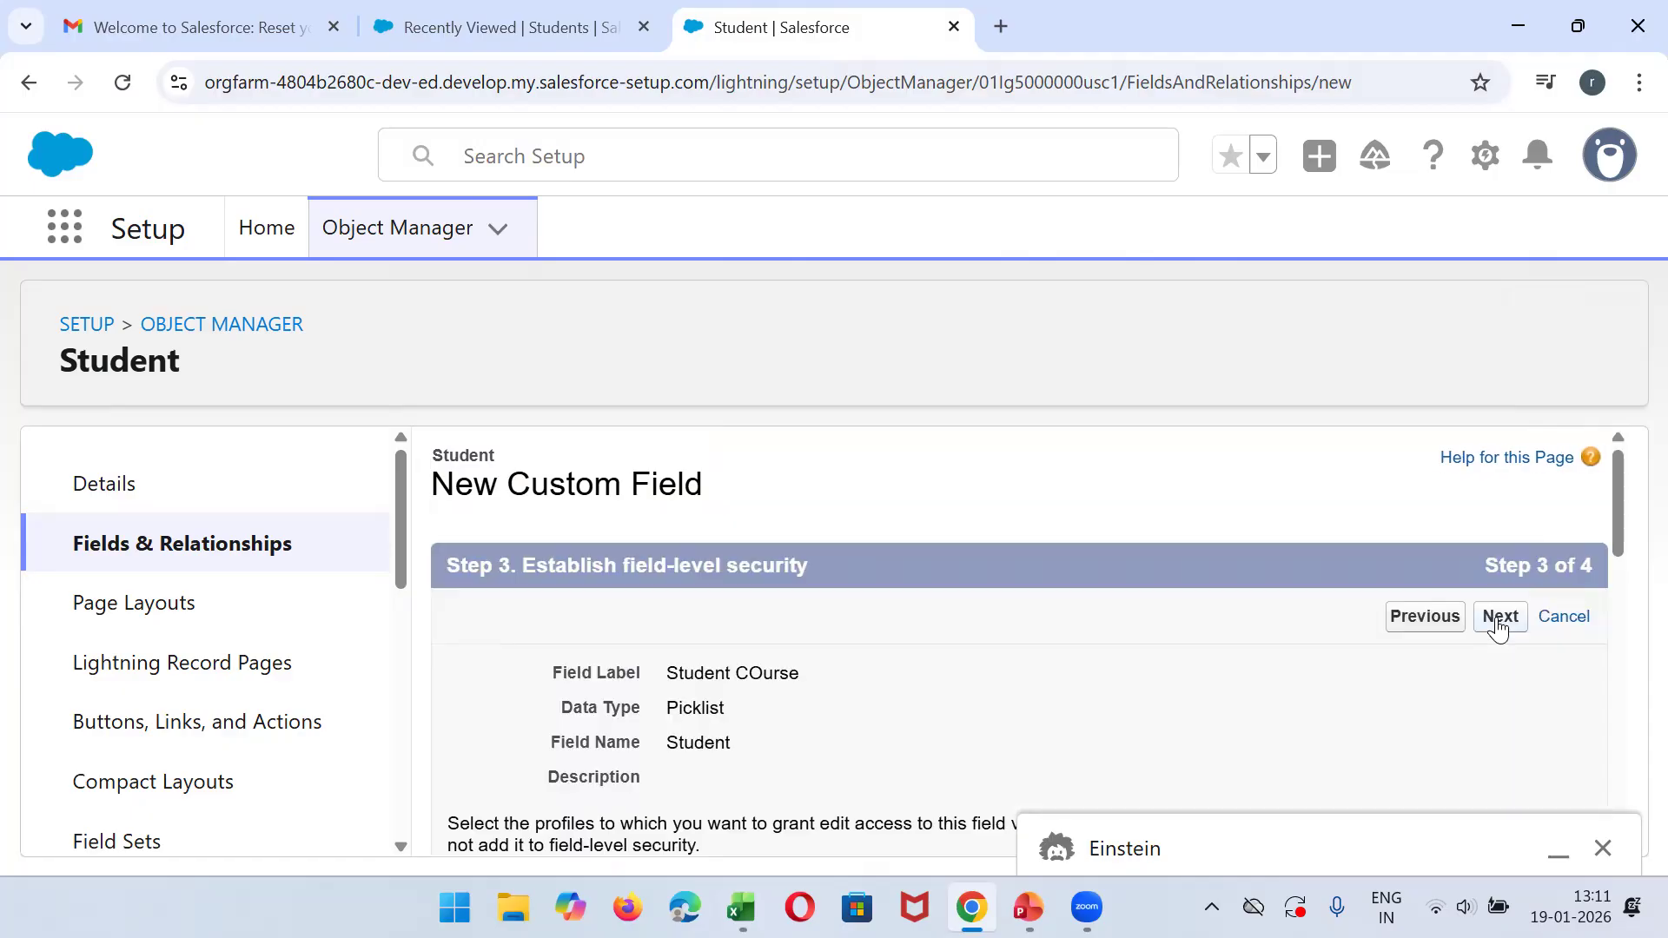
pyautogui.click(1499, 619)
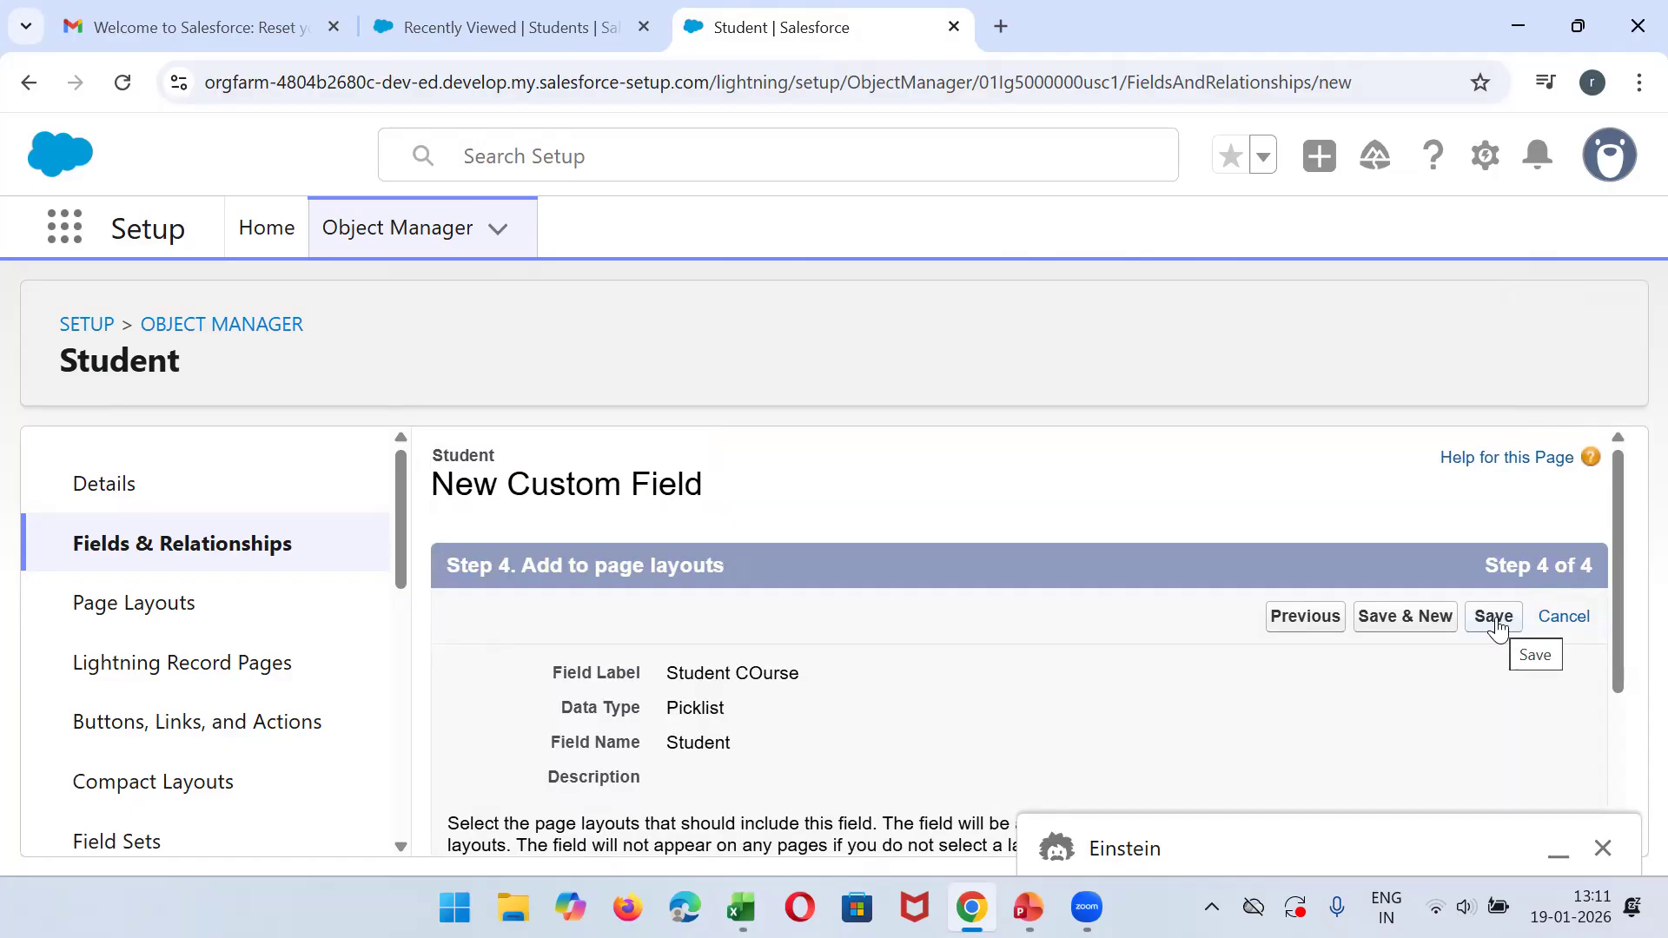
pyautogui.click(1493, 617)
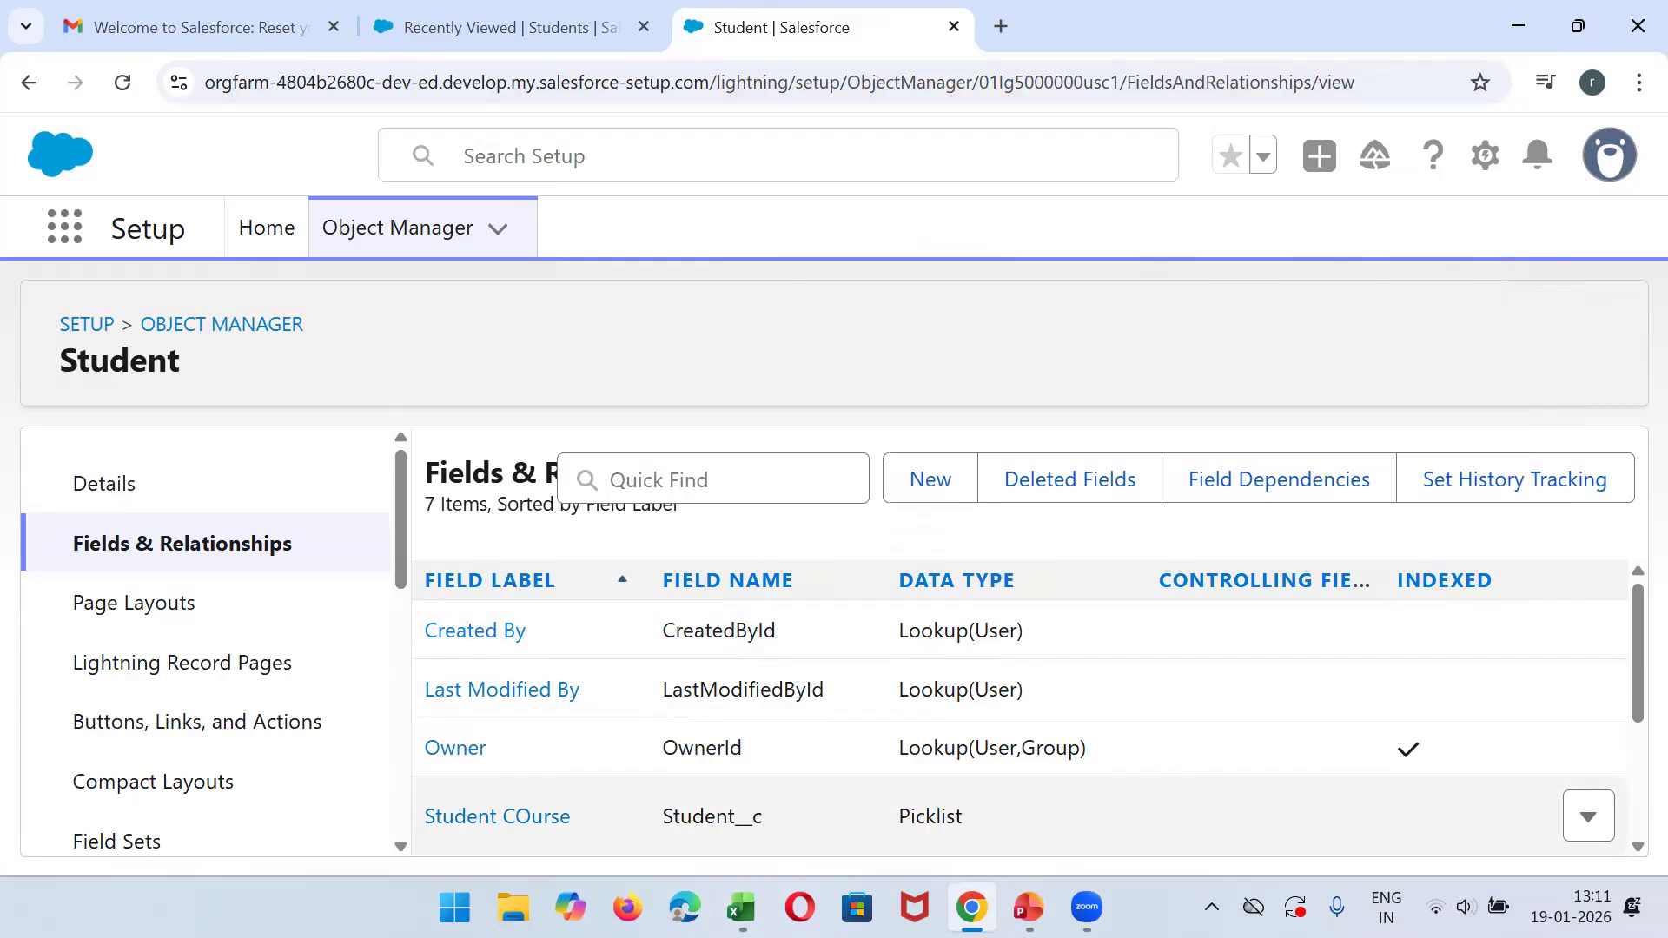
# - Check the Age column in Excel, return to Salesforce, and start a new custom field on Student with Number as its type
pyautogui.hotkey('alt', 'Tab')
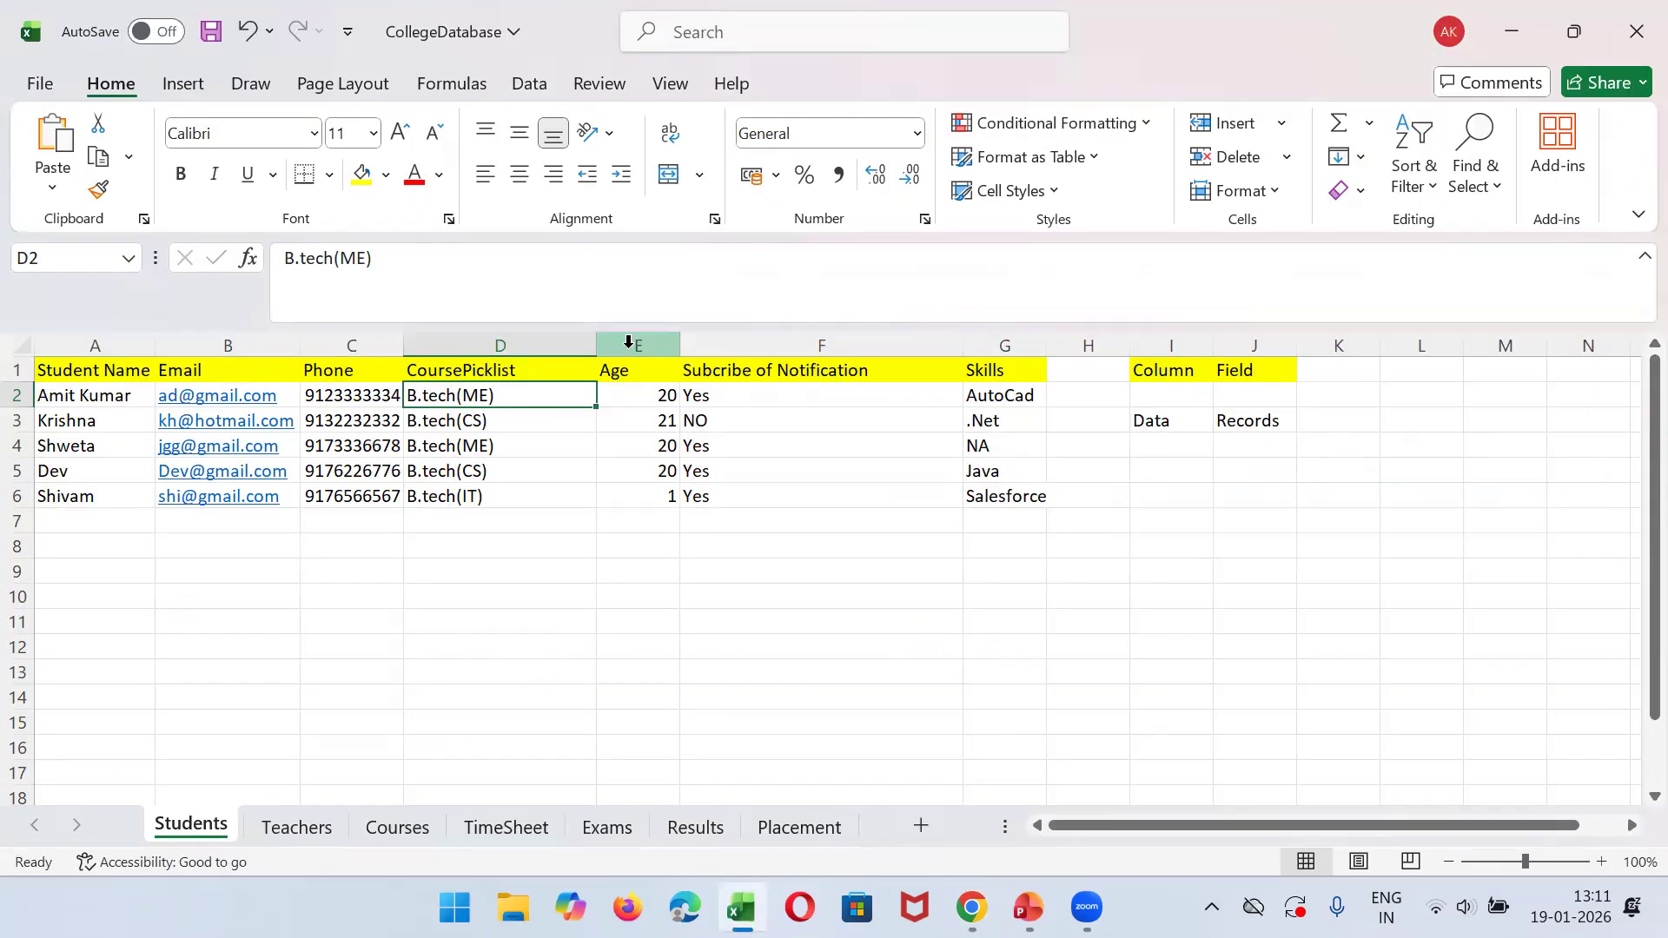
pyautogui.click(623, 336)
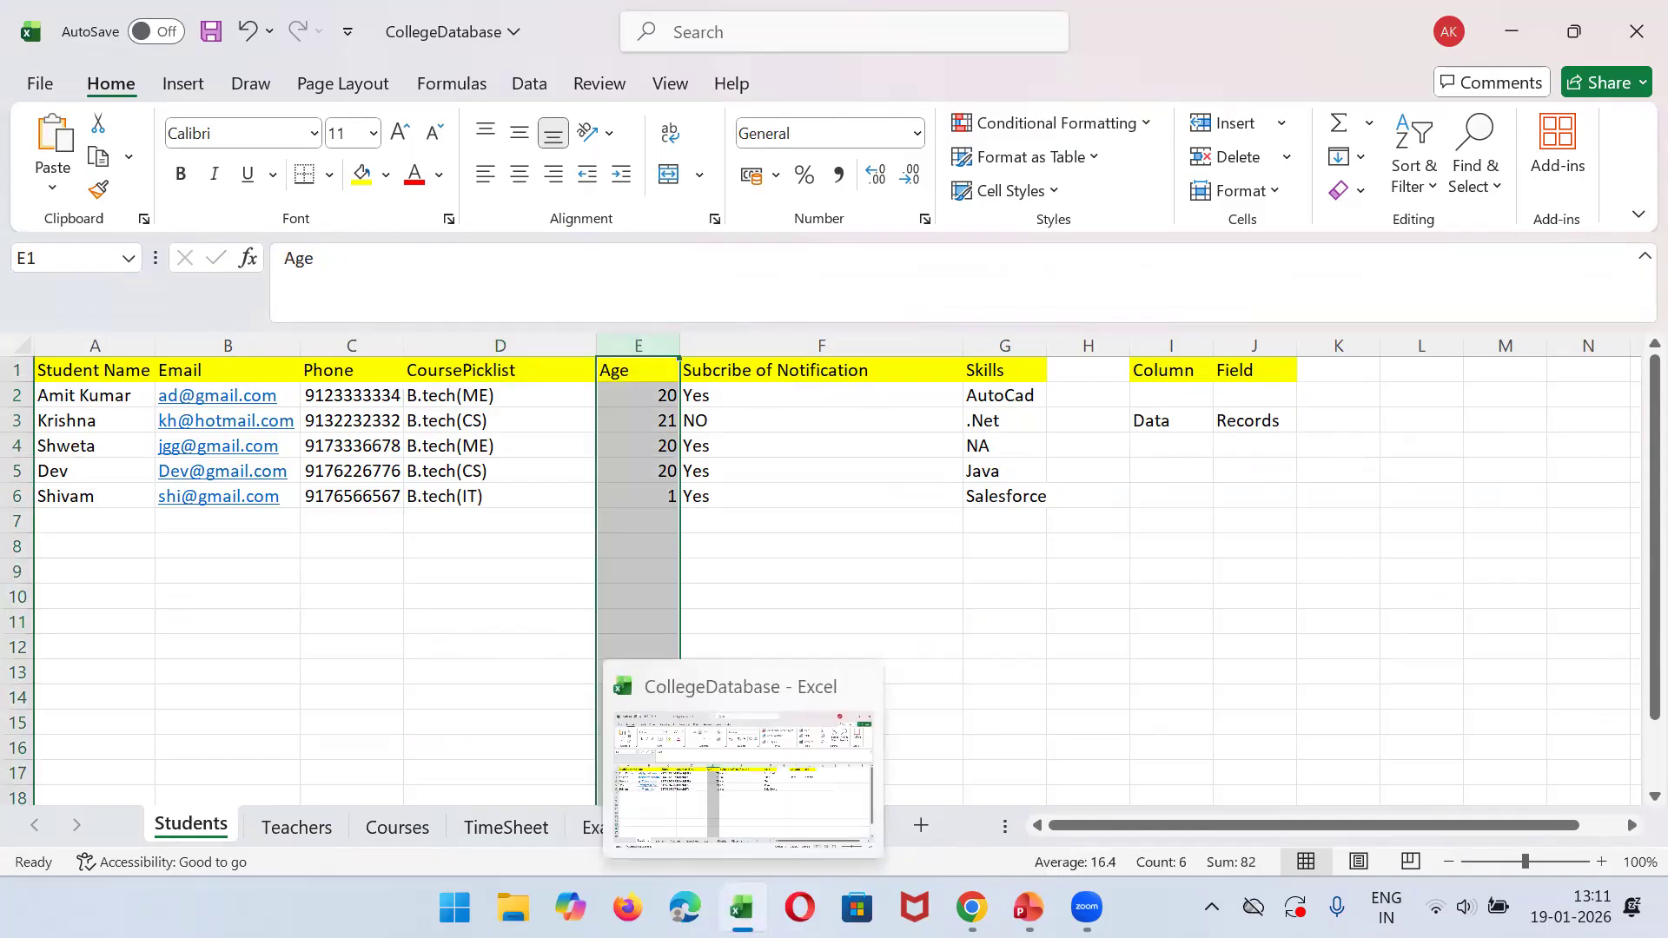
pyautogui.click(741, 908)
pyautogui.click(928, 481)
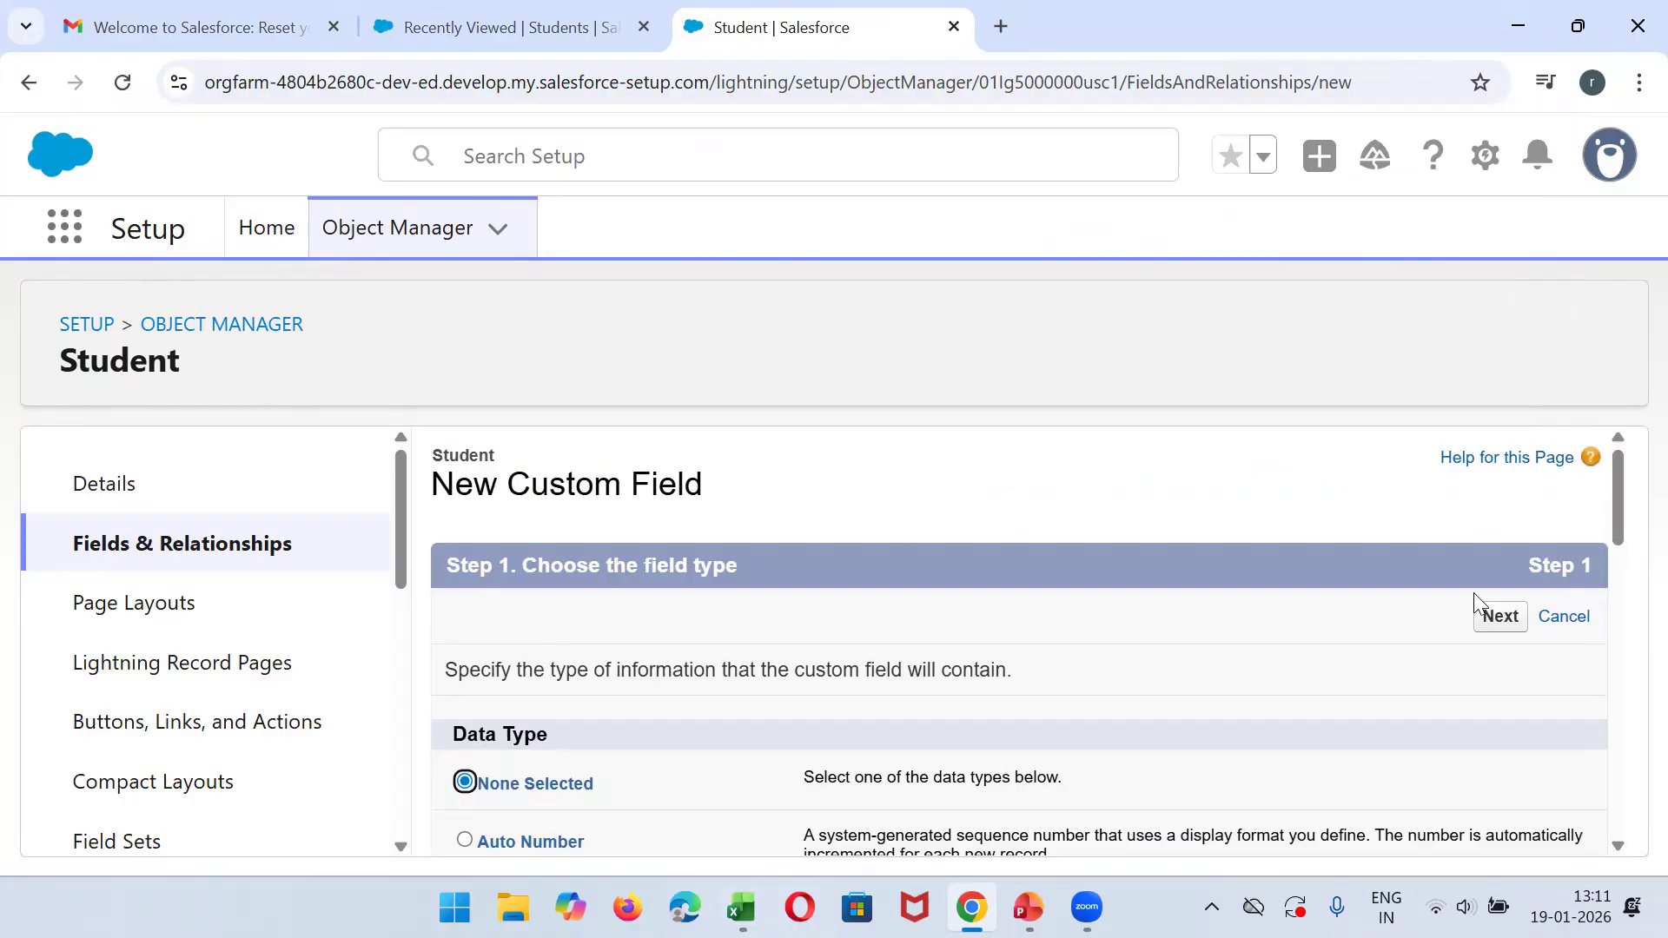
pyautogui.moveTo(1629, 556); pyautogui.dragTo(1623, 764)
pyautogui.click(491, 571)
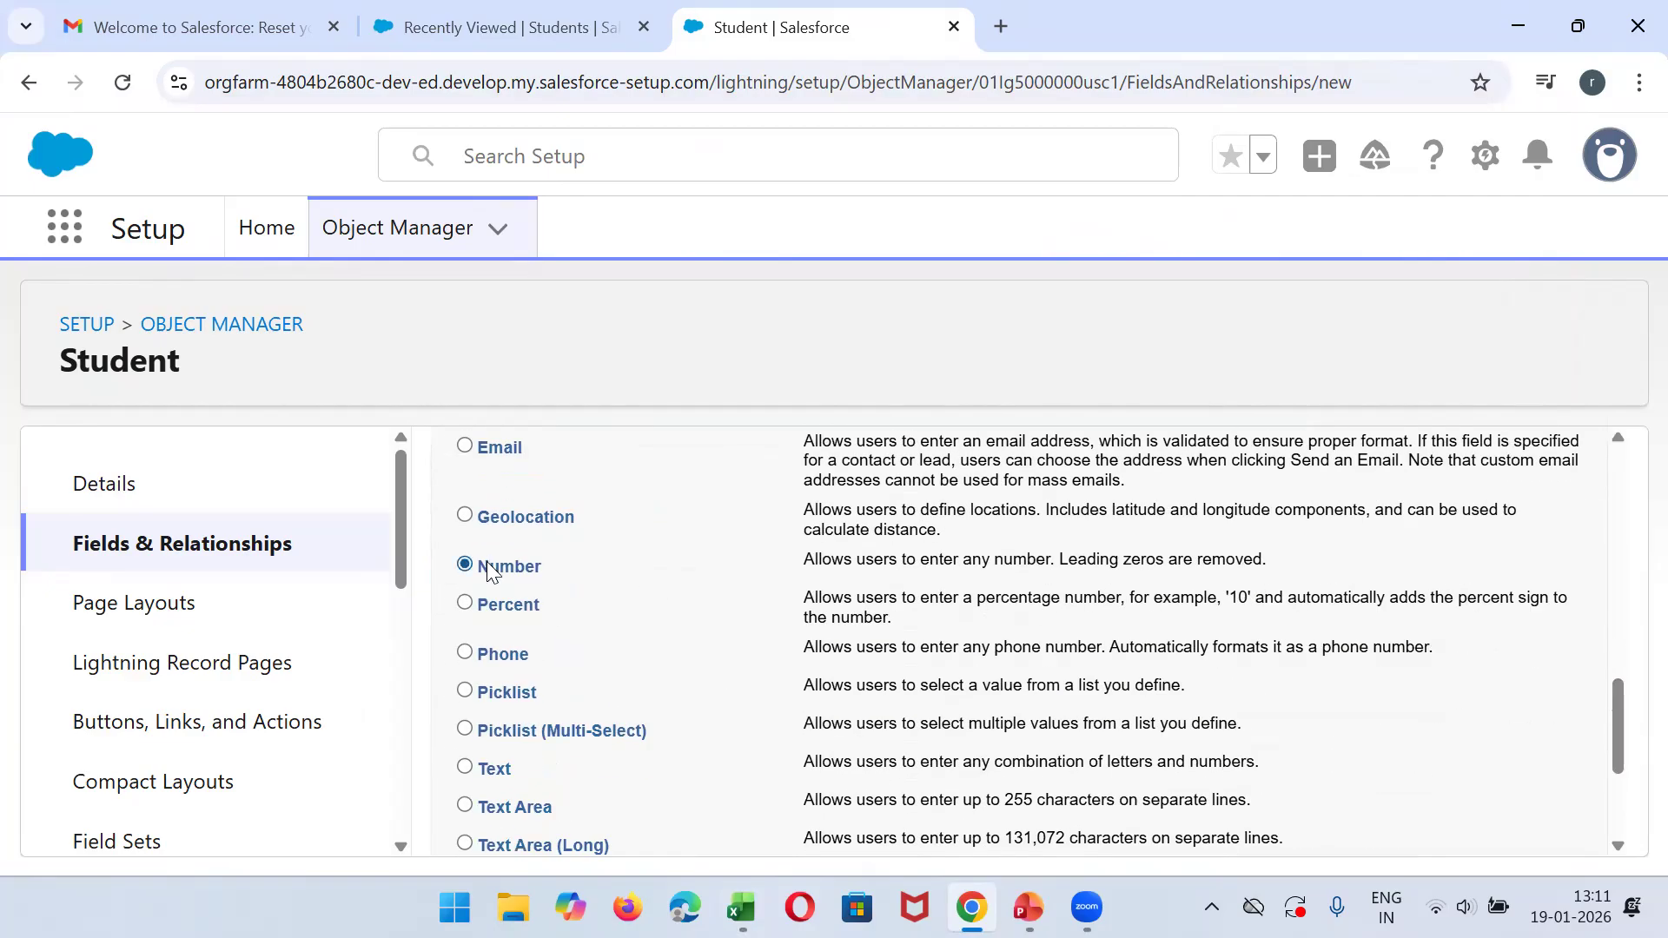
pyautogui.moveTo(1614, 707); pyautogui.dragTo(1538, 545)
pyautogui.click(1508, 531)
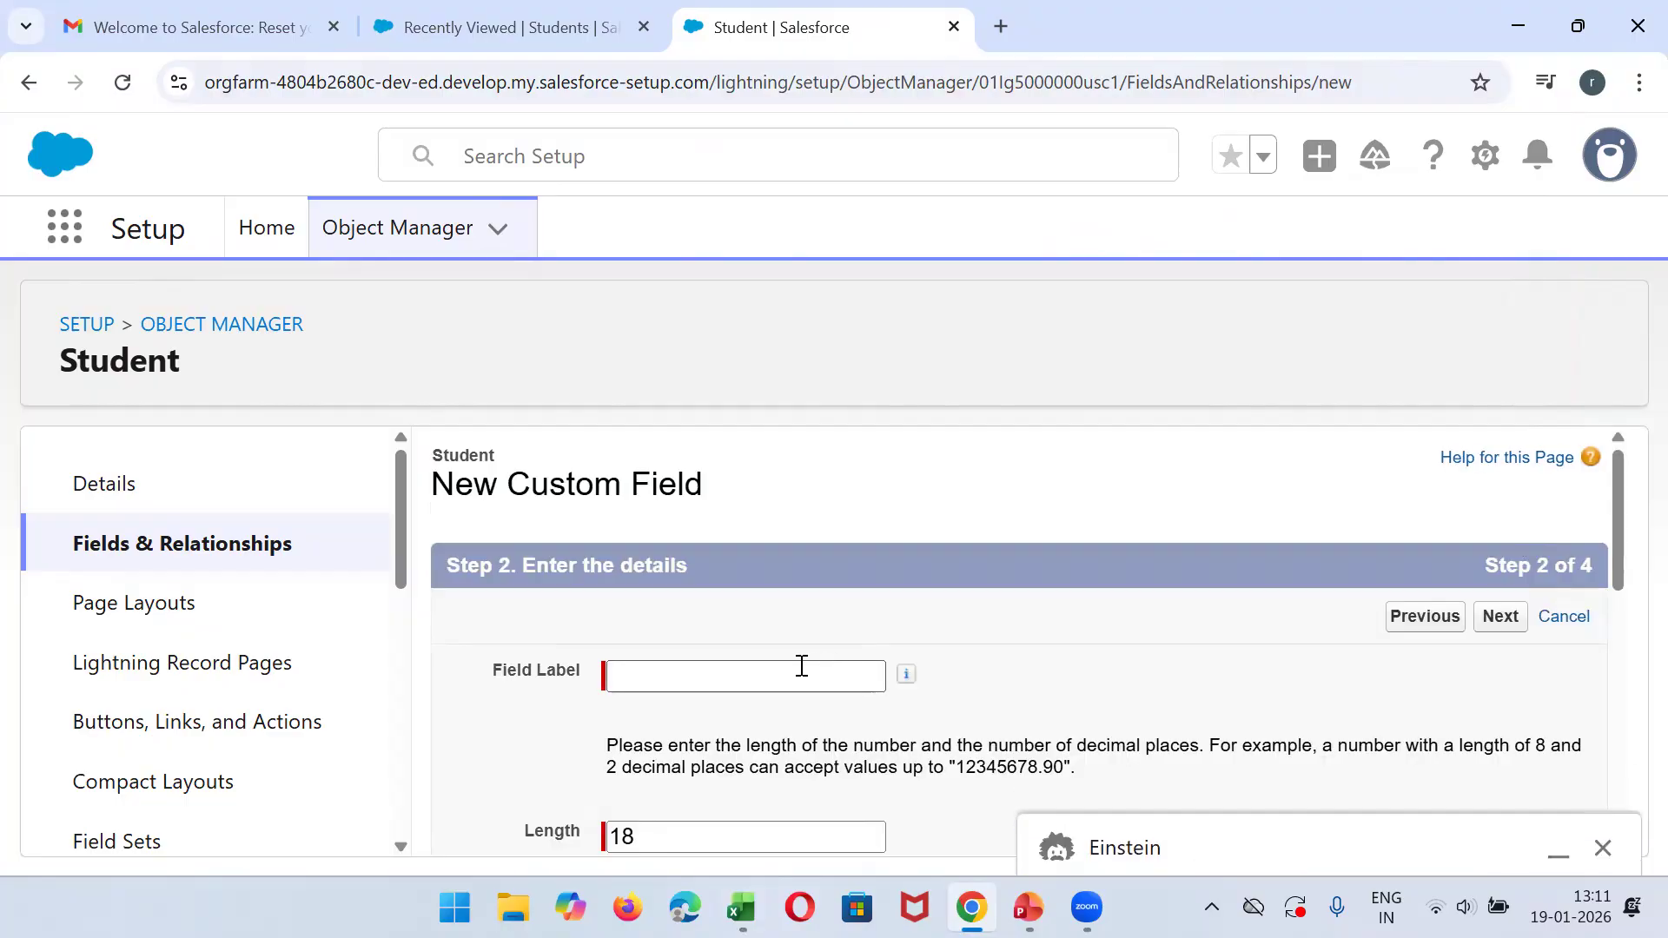
# - Label the number field Student Age and let its field name fill in as Student_Age
pyautogui.click(732, 674)
pyautogui.write('Student Age')
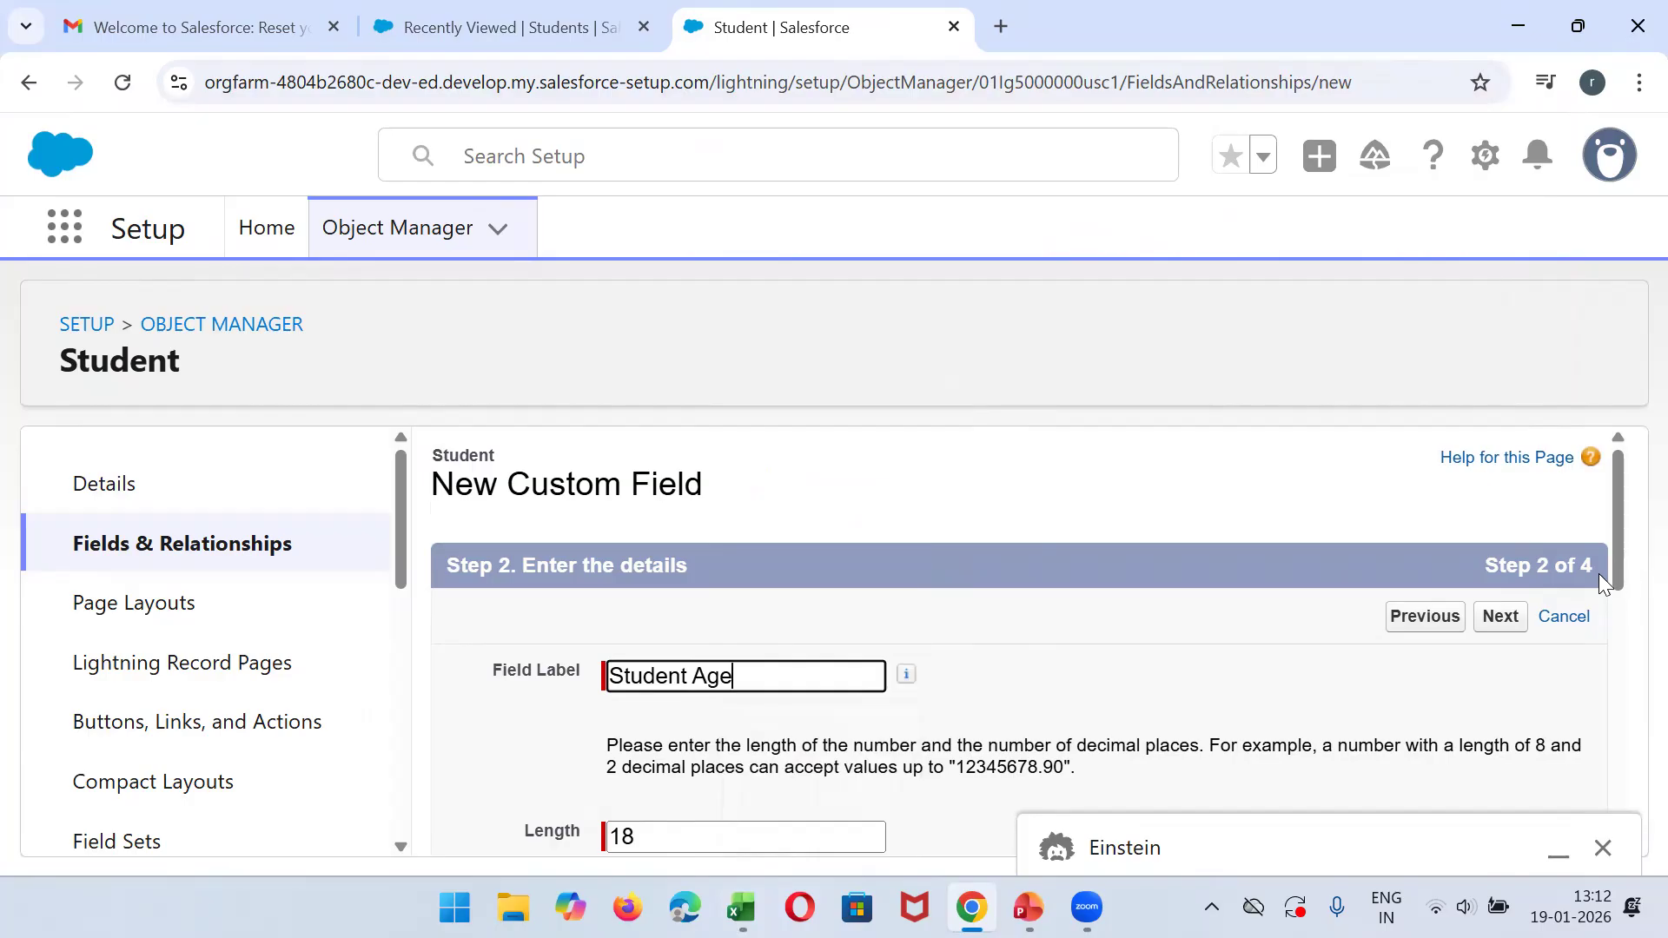
pyautogui.moveTo(1627, 569); pyautogui.dragTo(1627, 612)
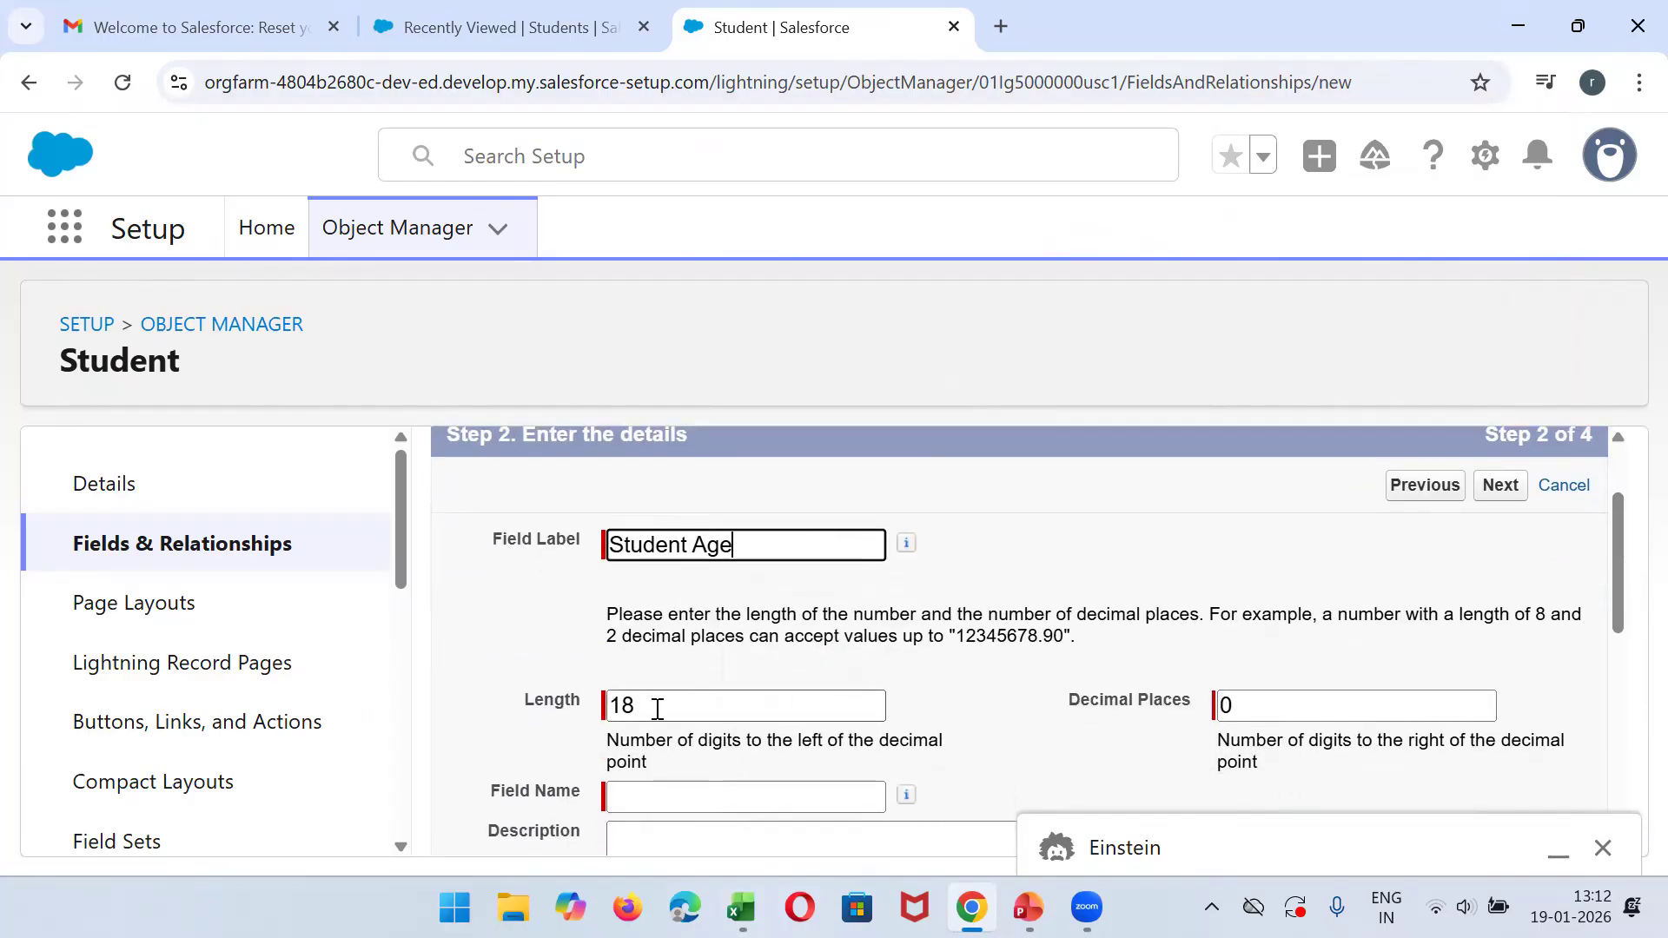
pyautogui.click(719, 796)
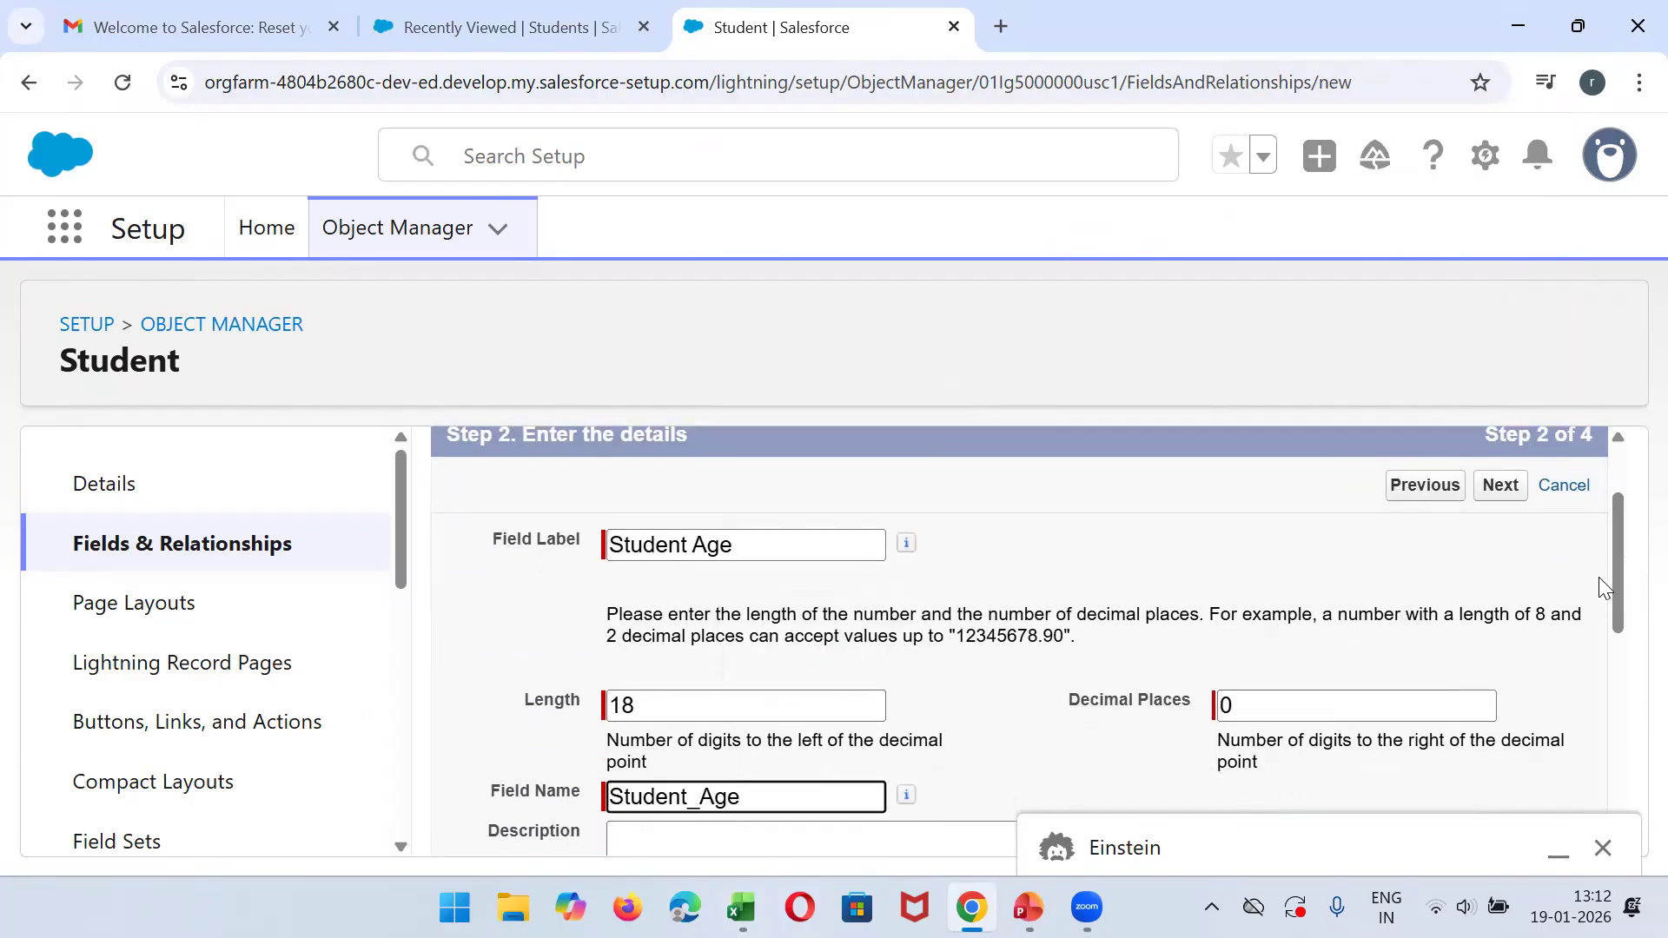
# - Continue through the default field-level security and page layouts for Student Age, save it, and review the Student field list
pyautogui.click(1489, 497)
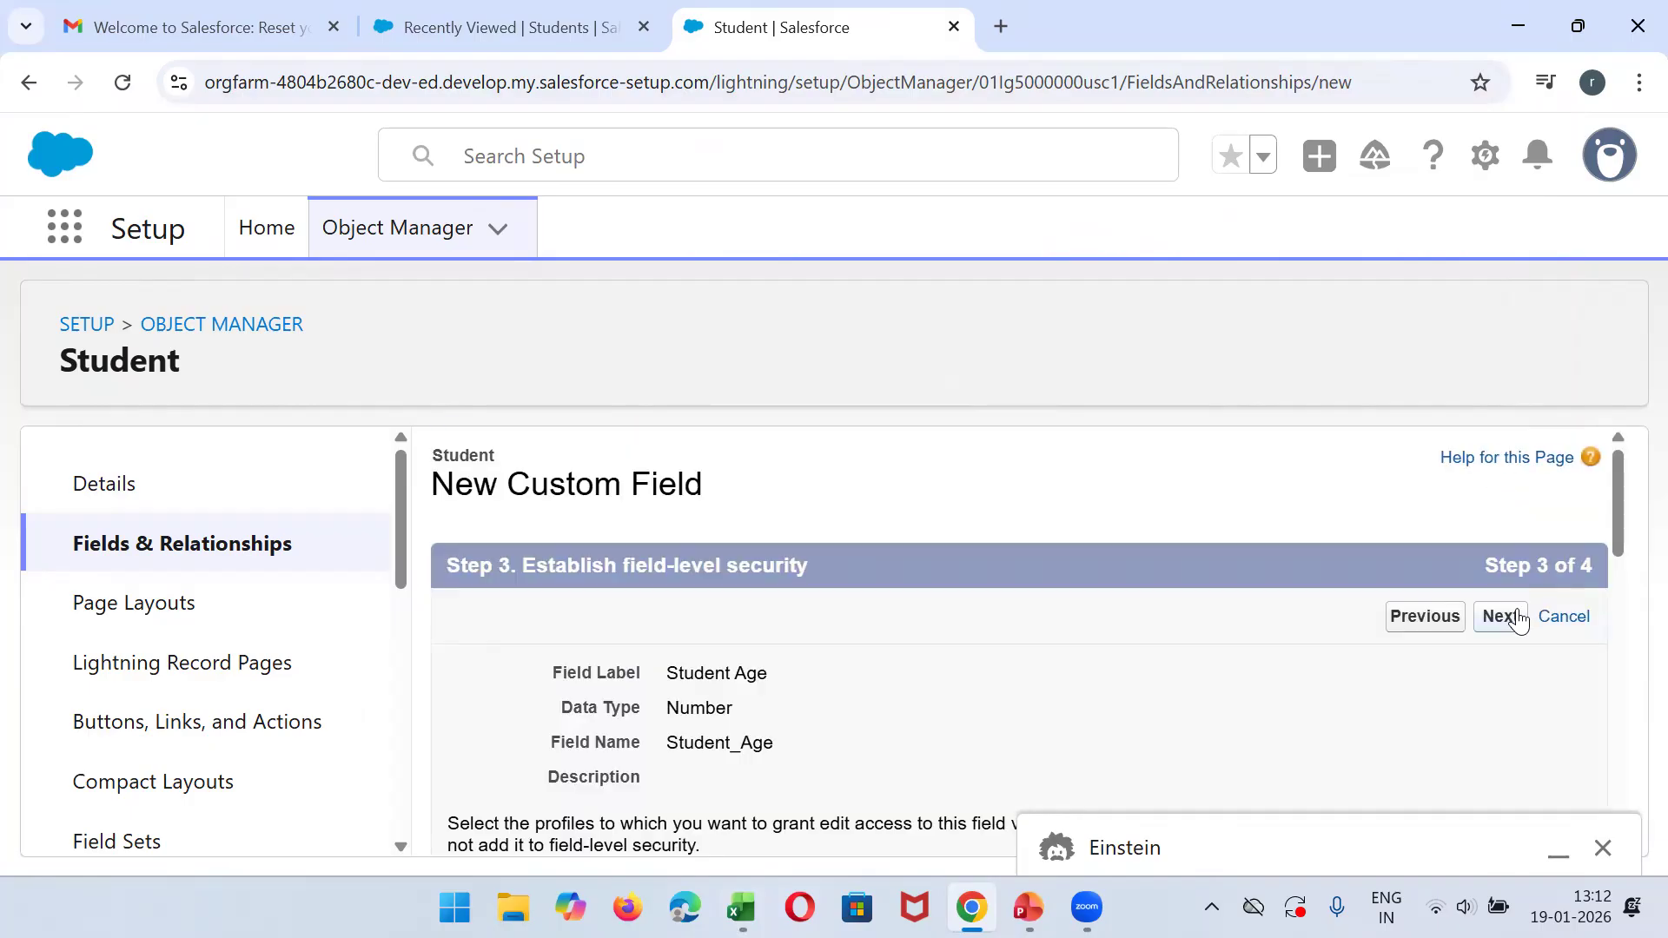
pyautogui.click(1500, 617)
pyautogui.click(1517, 617)
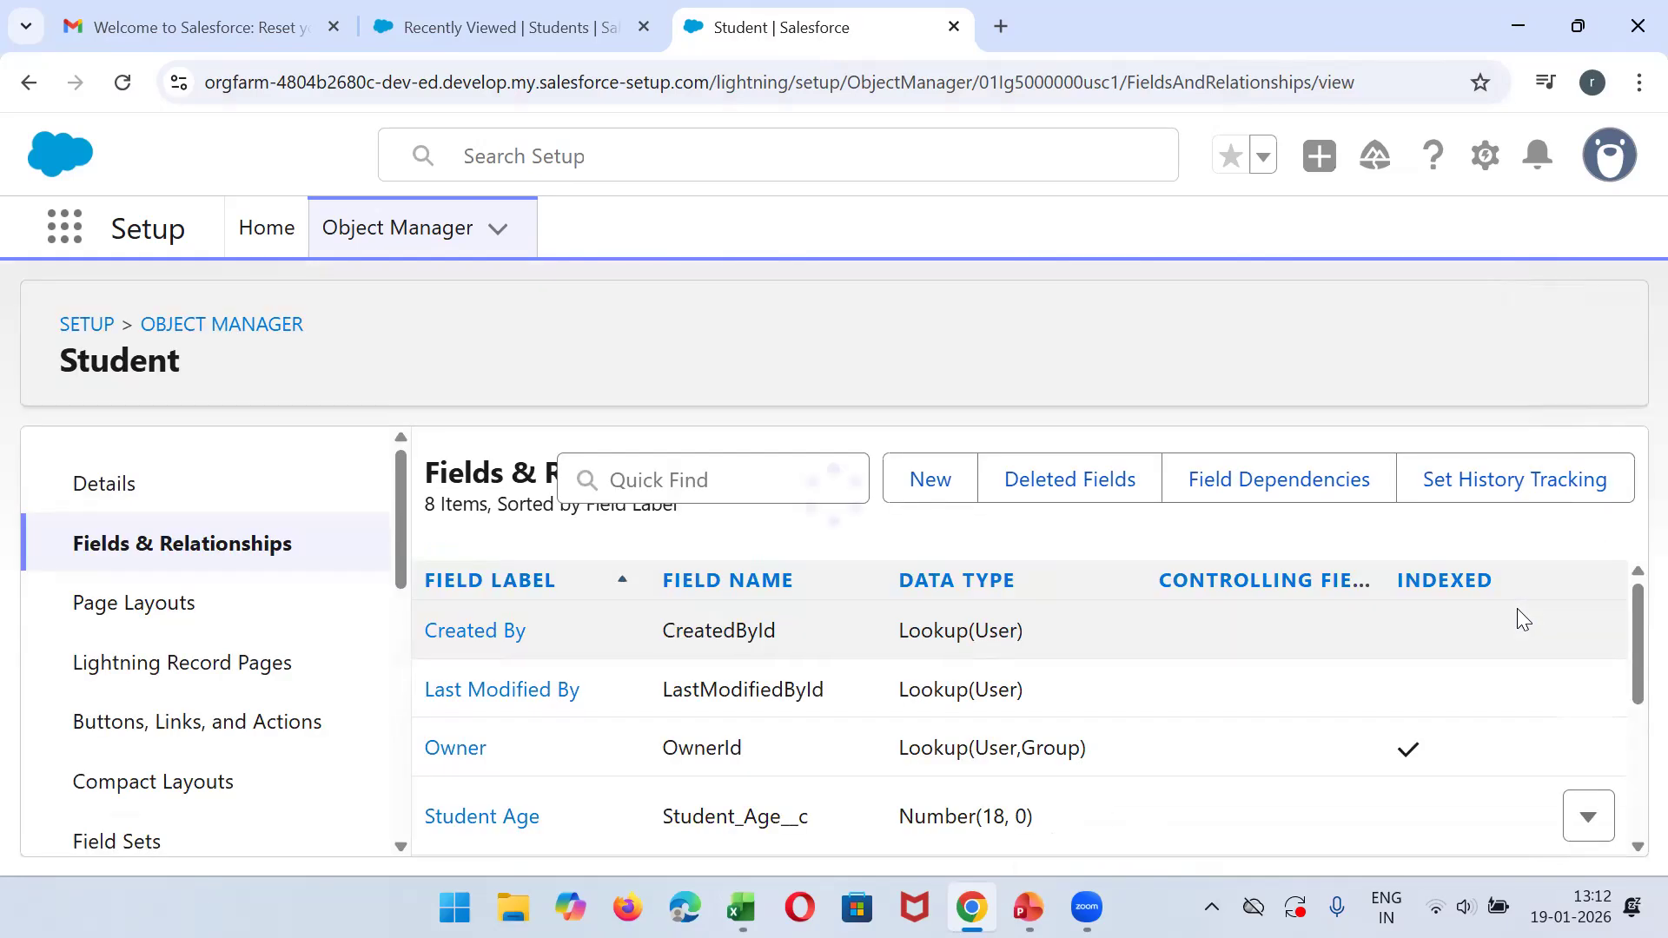
pyautogui.moveTo(1628, 611); pyautogui.dragTo(1629, 756)
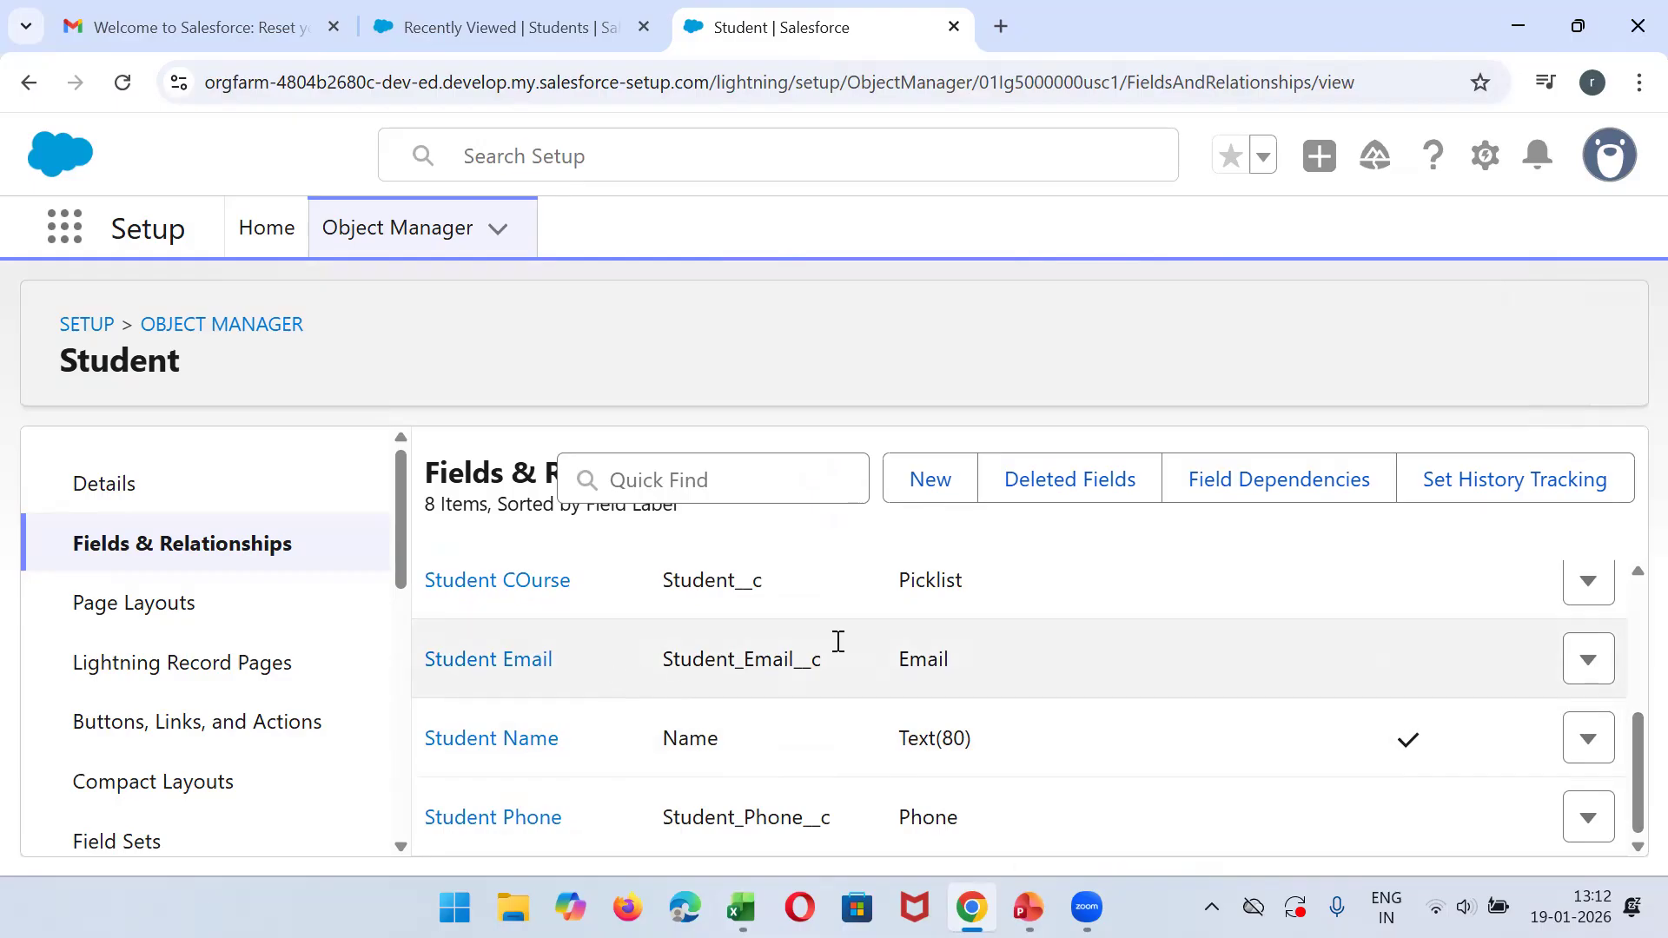
# - In the Excel Students sheet, check the Subcribe of Notification column's entries and copy its header
pyautogui.click(741, 908)
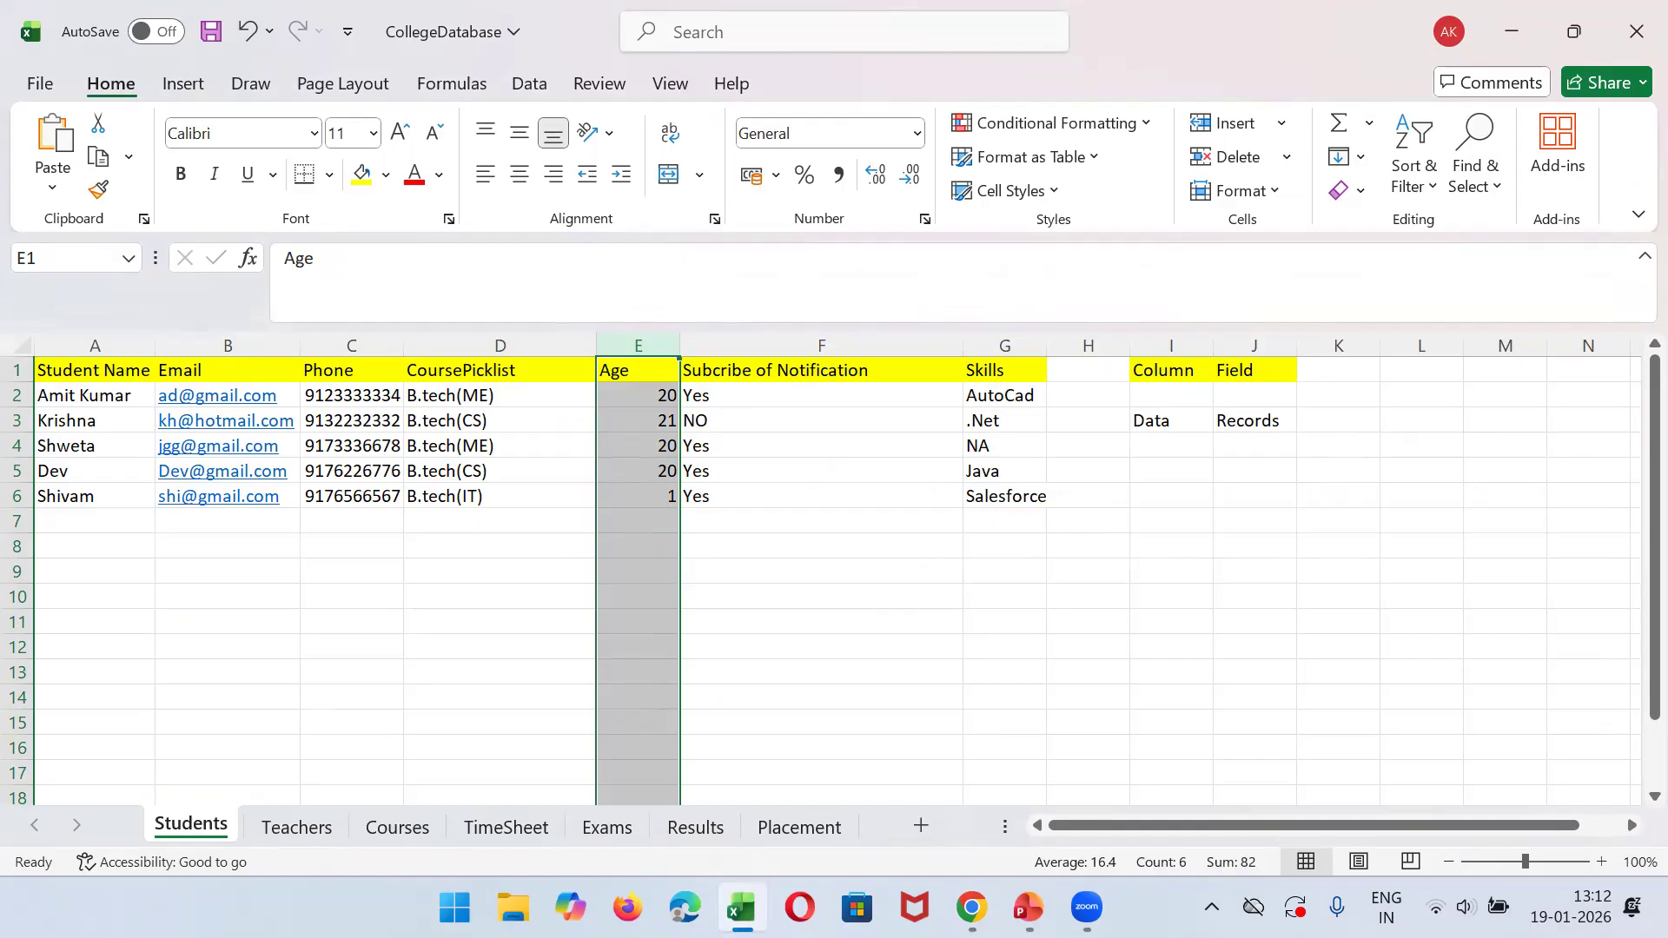
pyautogui.click(764, 336)
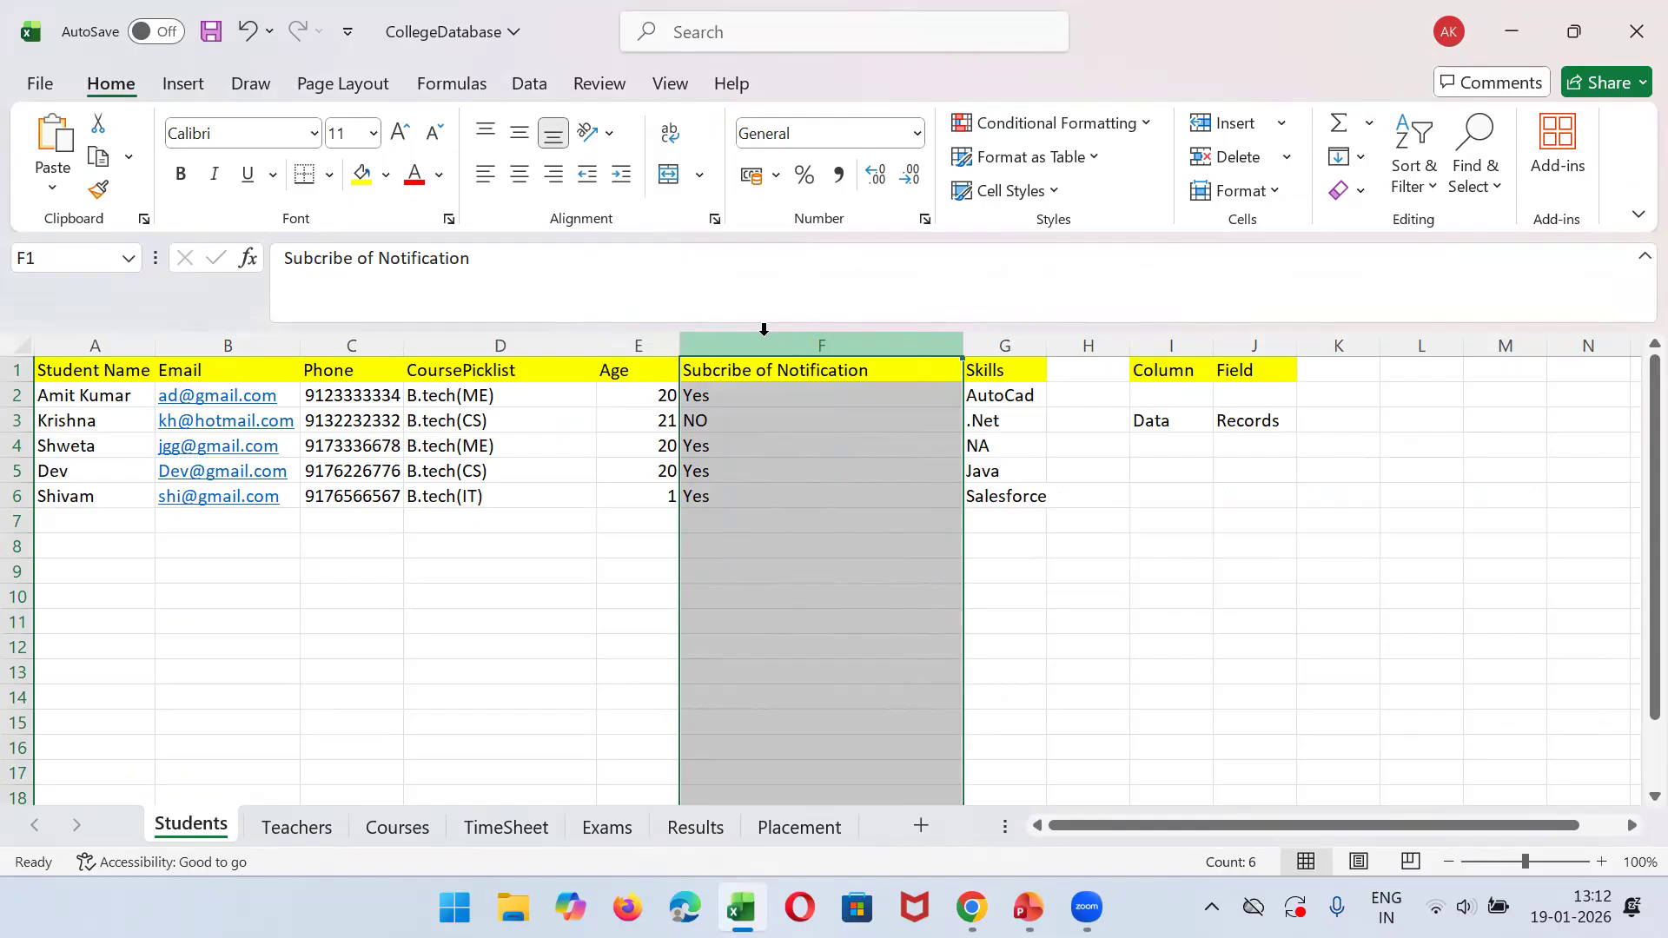
pyautogui.click(725, 443)
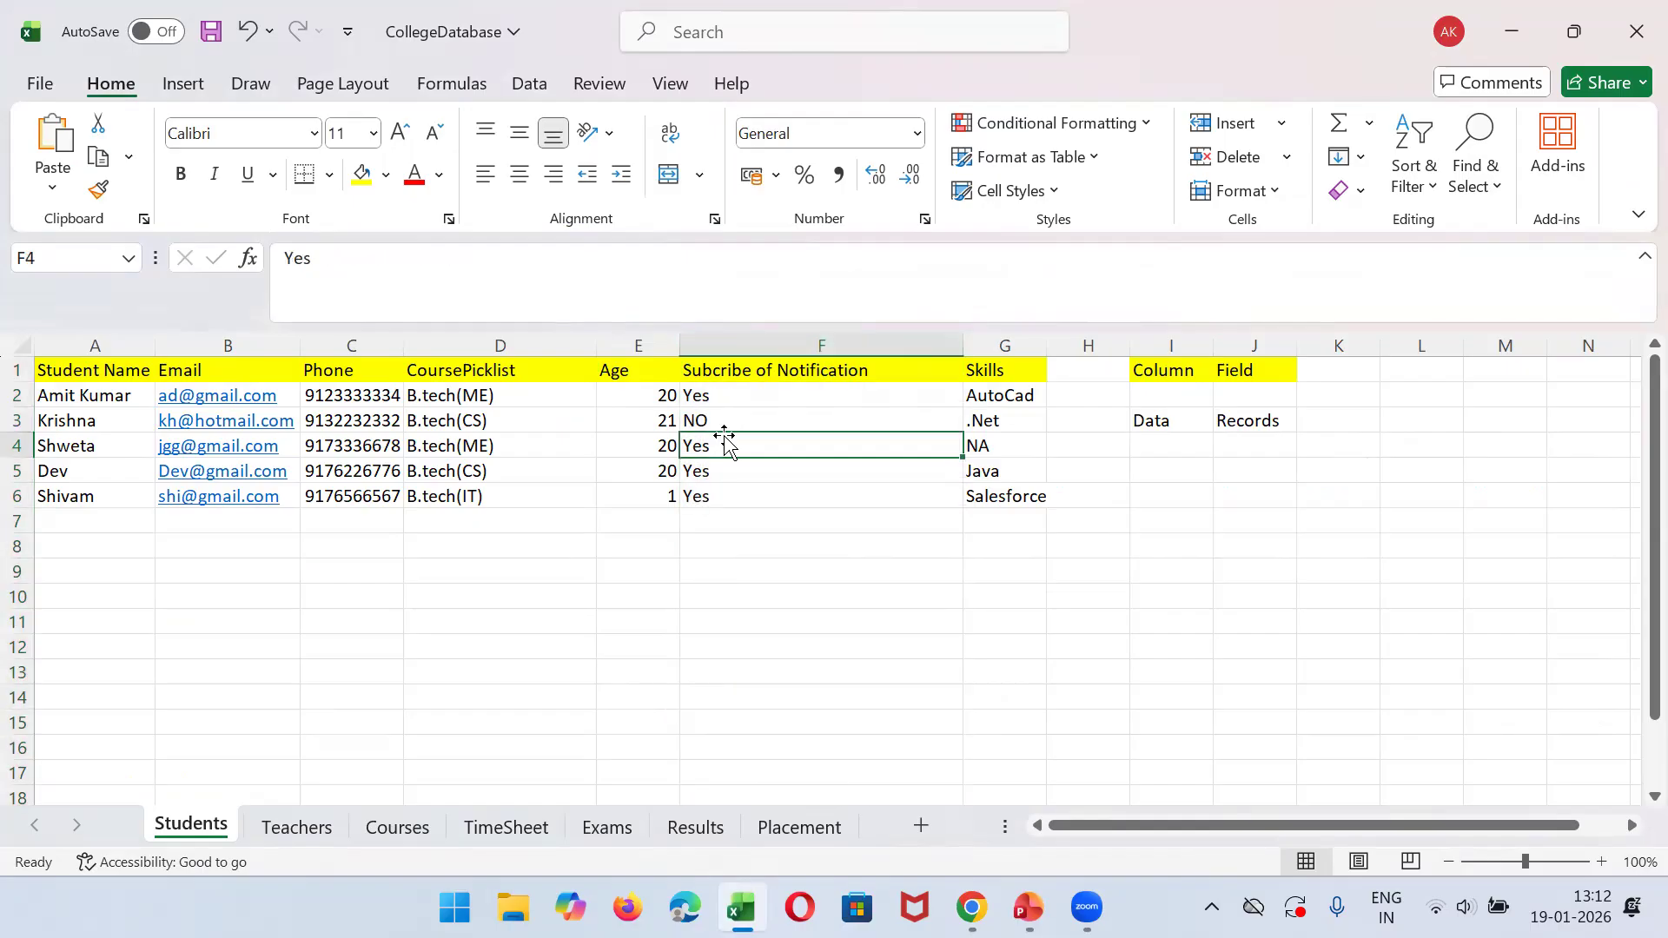
pyautogui.click(722, 421)
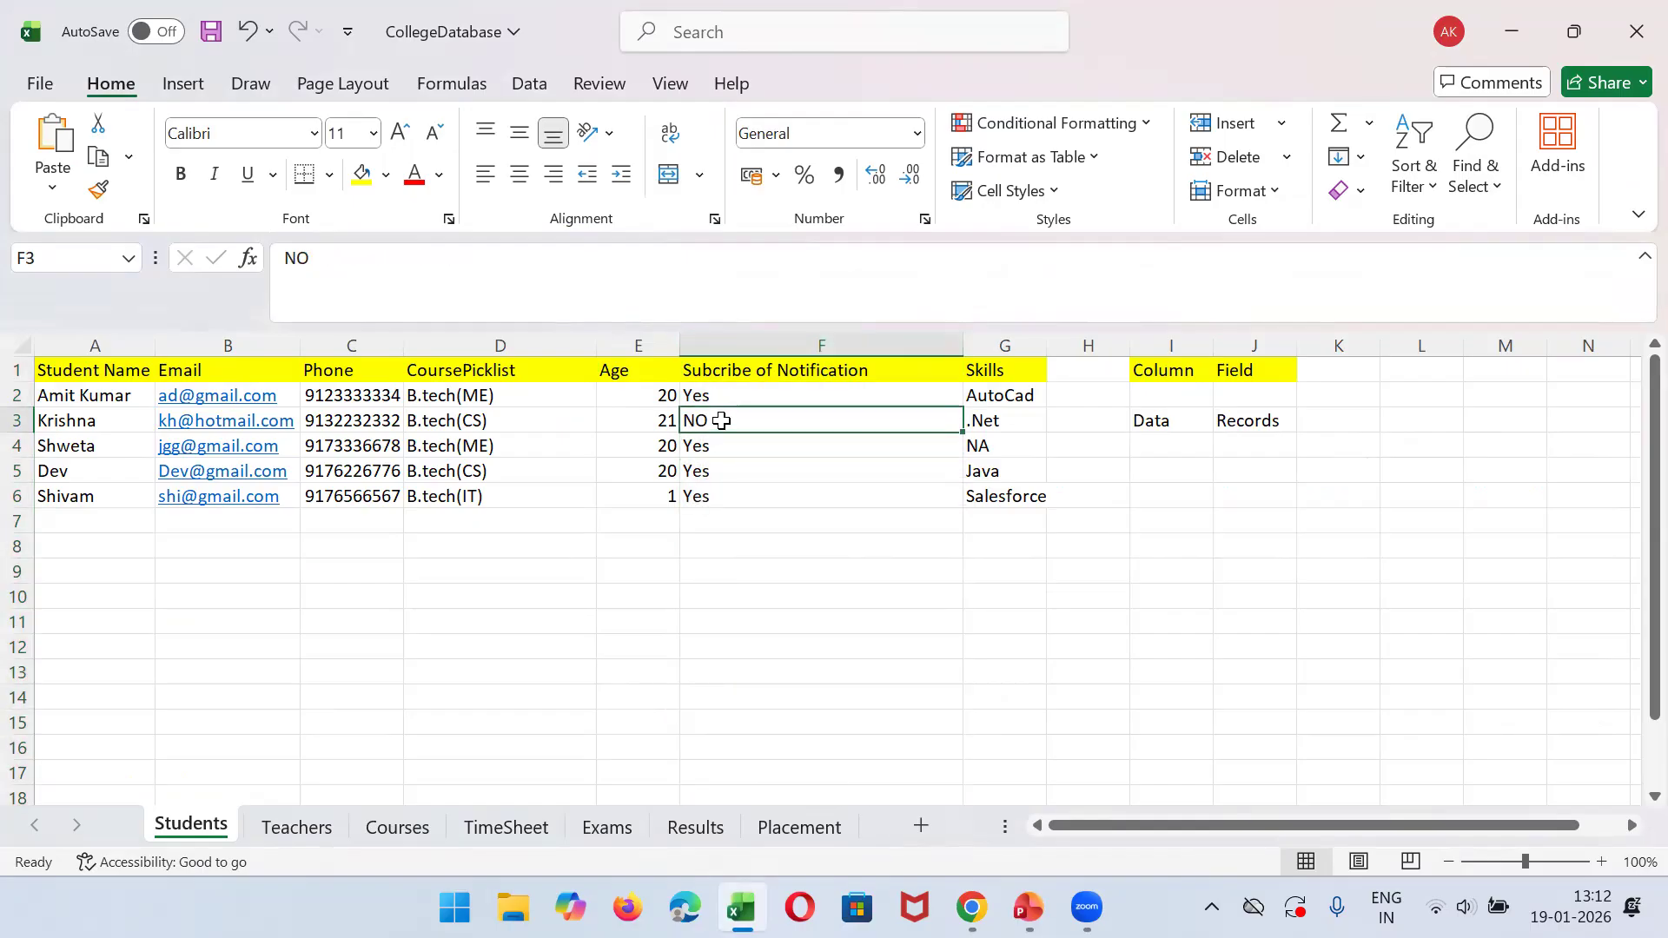
pyautogui.press('Up')
pyautogui.press('Up')
pyautogui.hotkey('ctrl', 'c')
pyautogui.moveTo(740, 907)
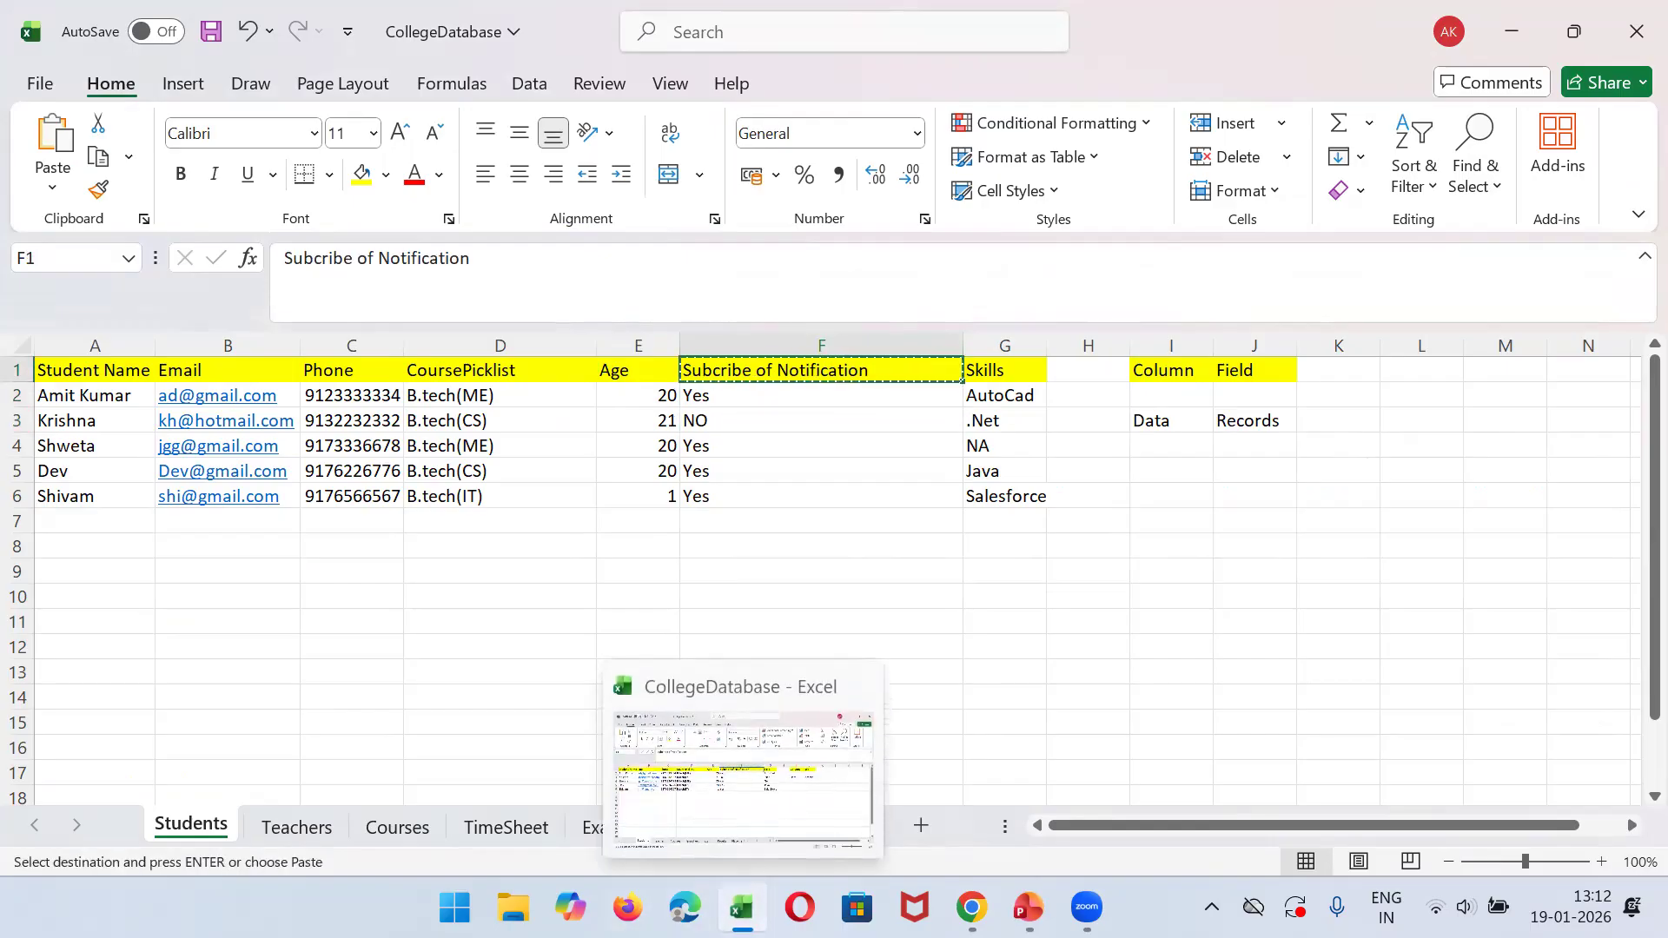
# - Return to Salesforce, start another custom field on Student, and continue with Checkbox as its type
pyautogui.hotkey('alt', 'Tab')
pyautogui.click(960, 496)
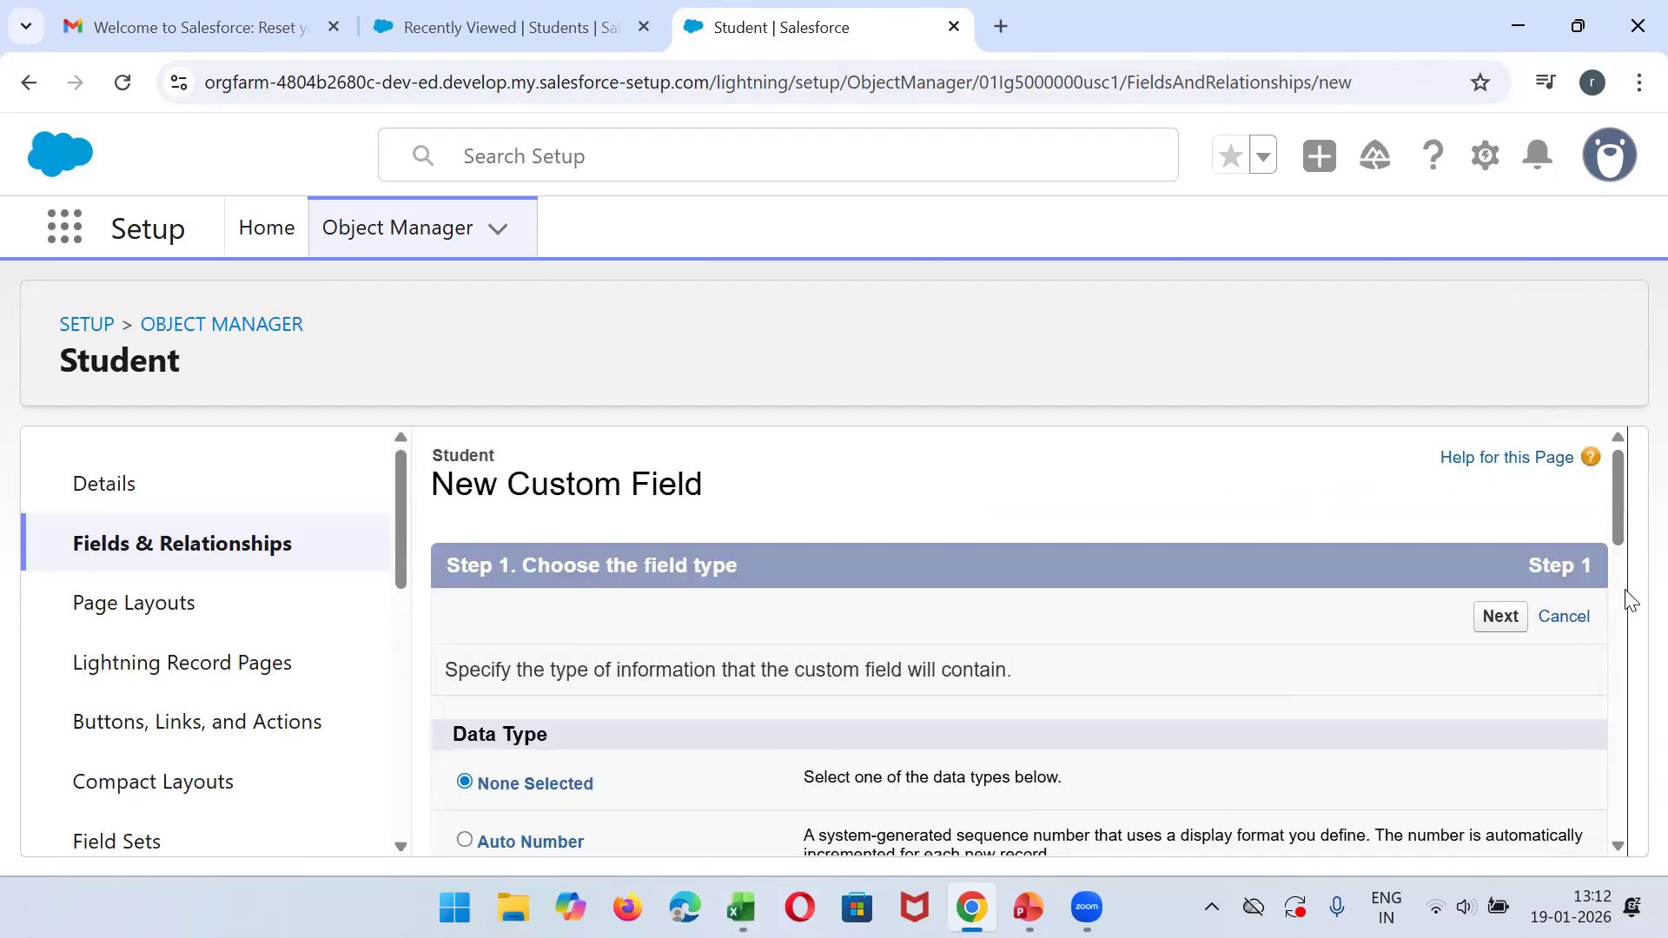
pyautogui.moveTo(1617, 515); pyautogui.dragTo(1632, 688)
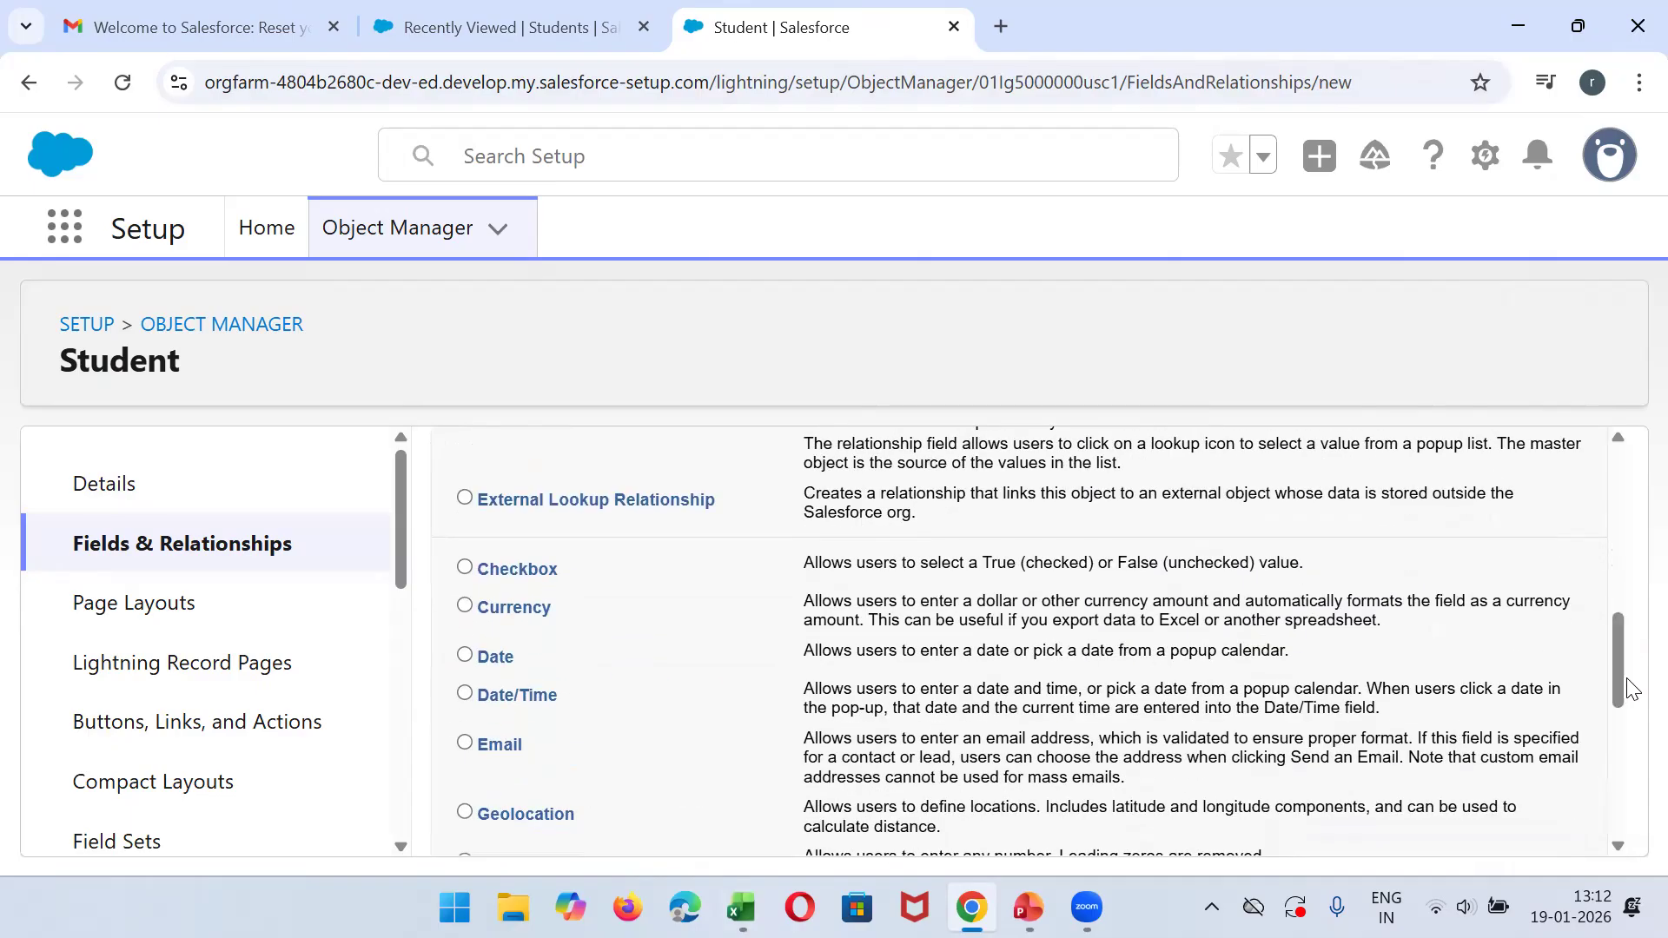
pyautogui.click(525, 572)
pyautogui.moveTo(1618, 660); pyautogui.dragTo(1621, 474)
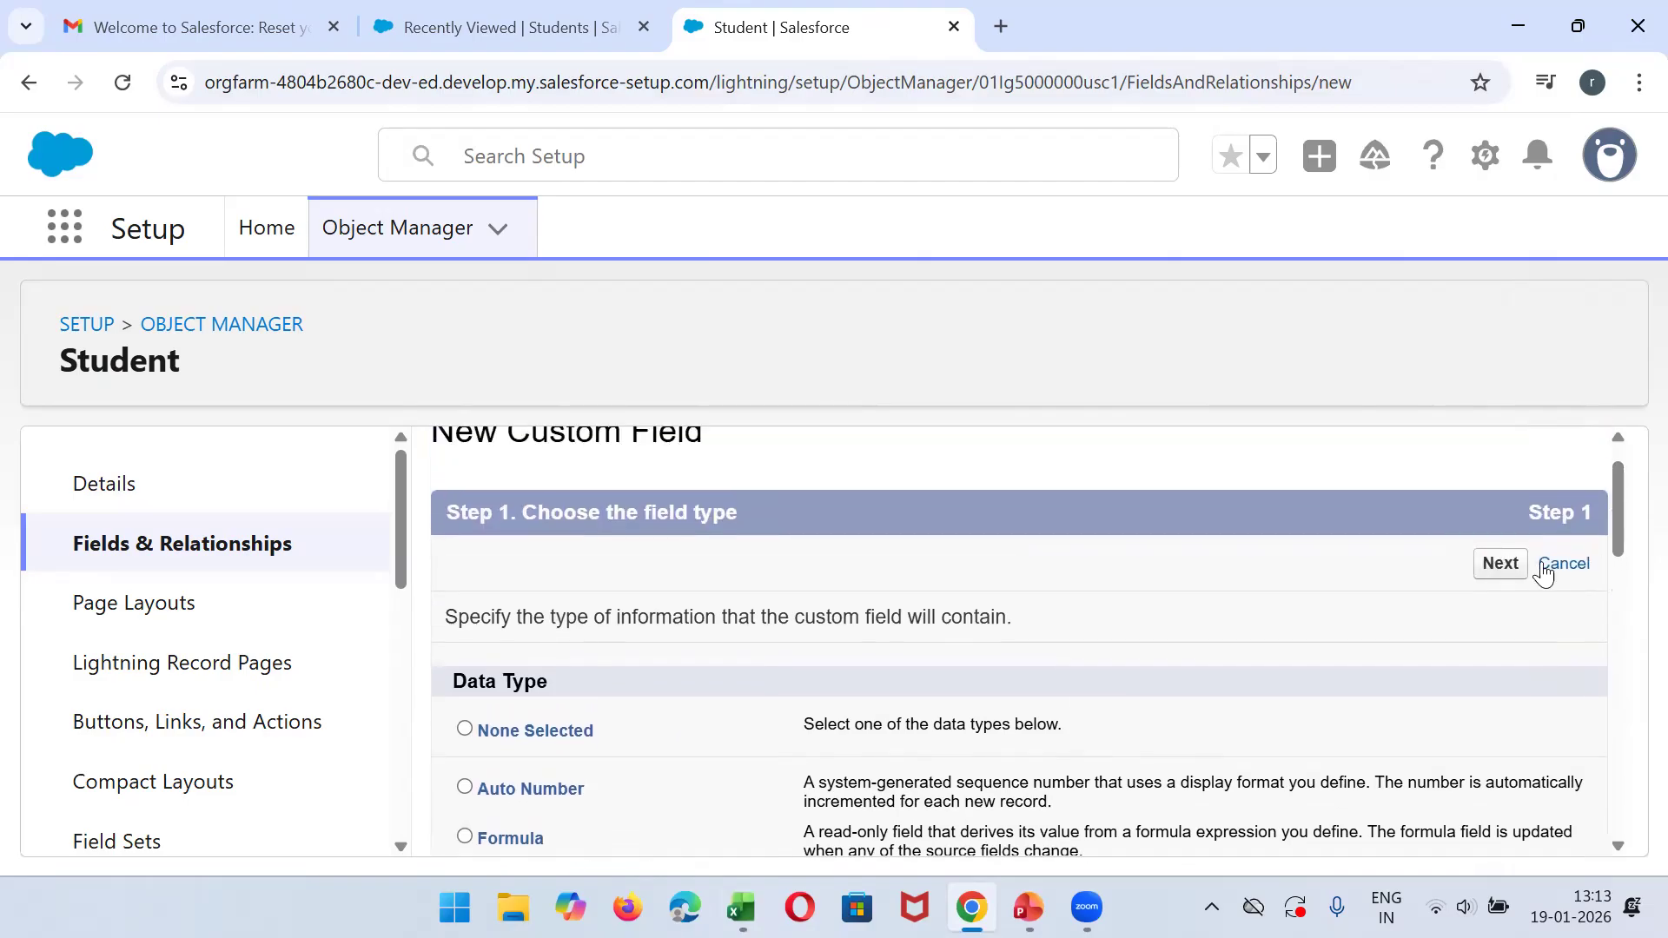
pyautogui.click(1522, 566)
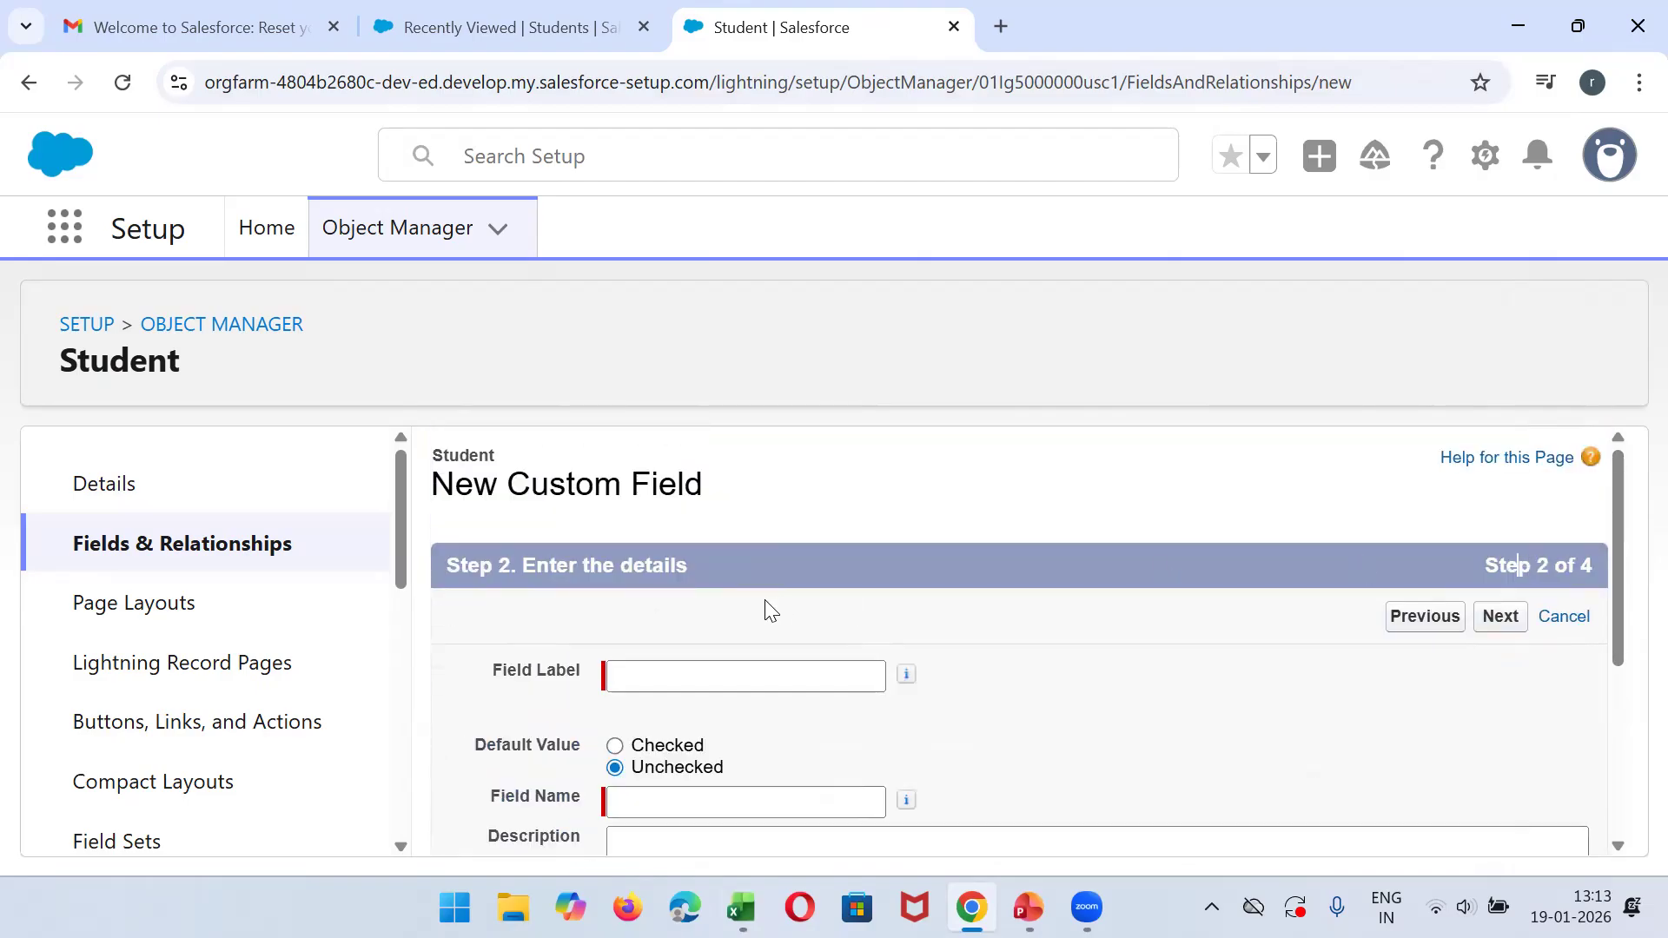
# - Label the checkbox field Subcribe of Notification from the copied header and let its field name fill in as Subcribe_of_Notification
pyautogui.click(643, 675)
pyautogui.write('Subcribe of Notification')
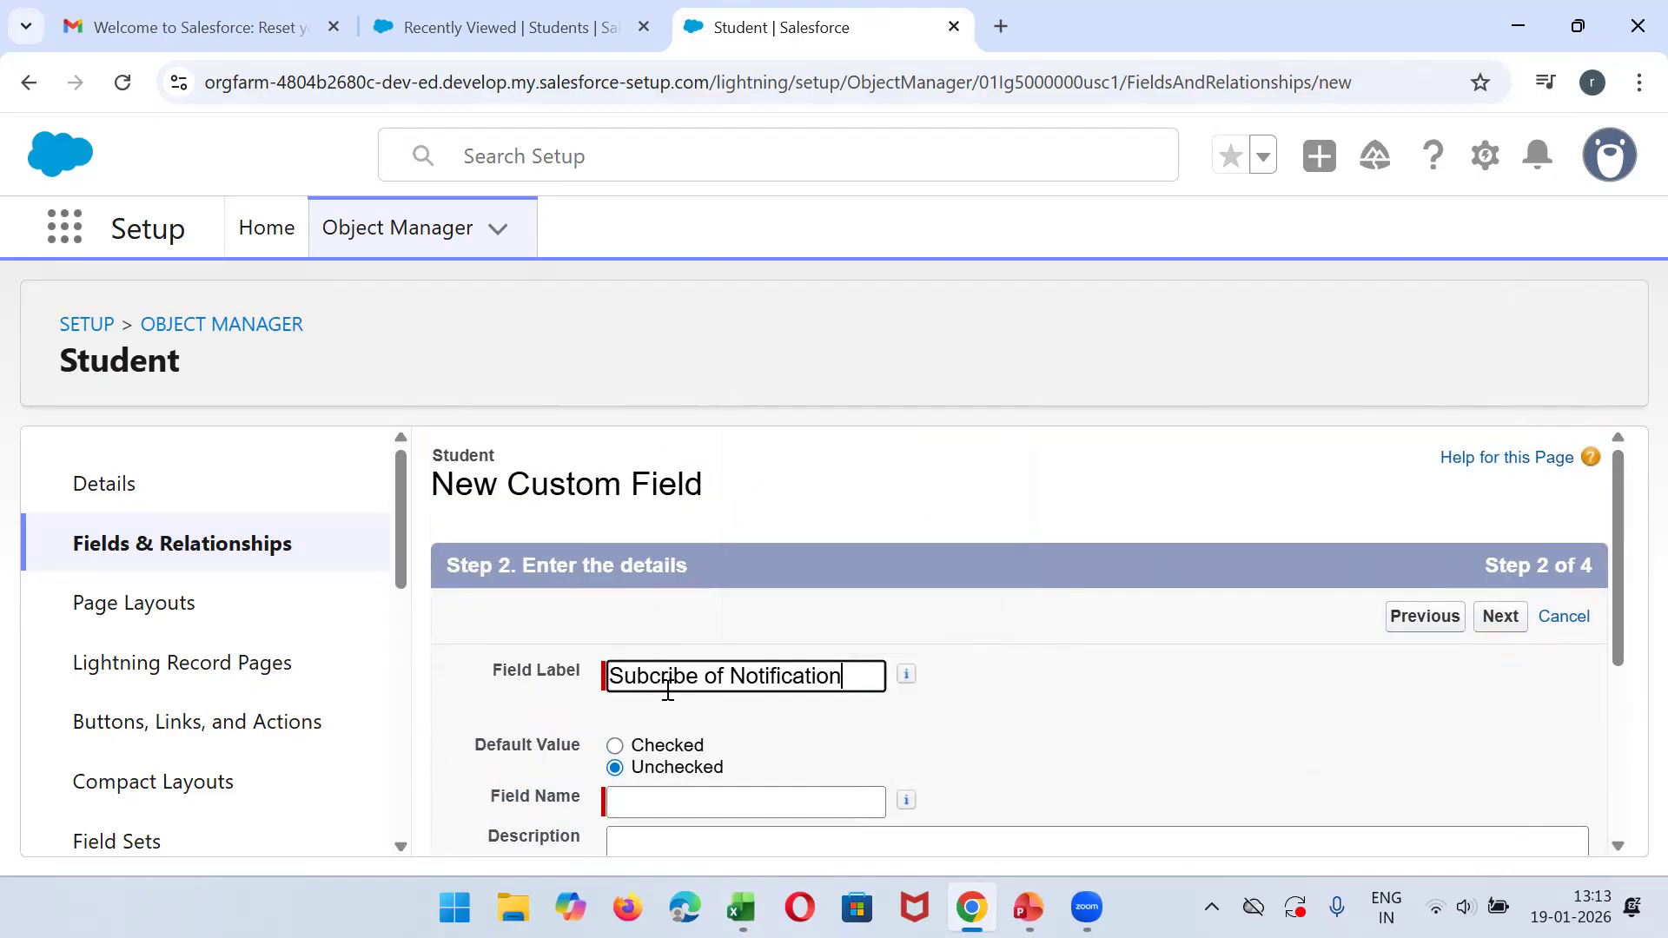
pyautogui.click(637, 802)
pyautogui.moveTo(1614, 602)
pyautogui.mouseDown()
pyautogui.moveTo(1629, 822)
pyautogui.moveTo(1630, 621)
pyautogui.mouseUp()
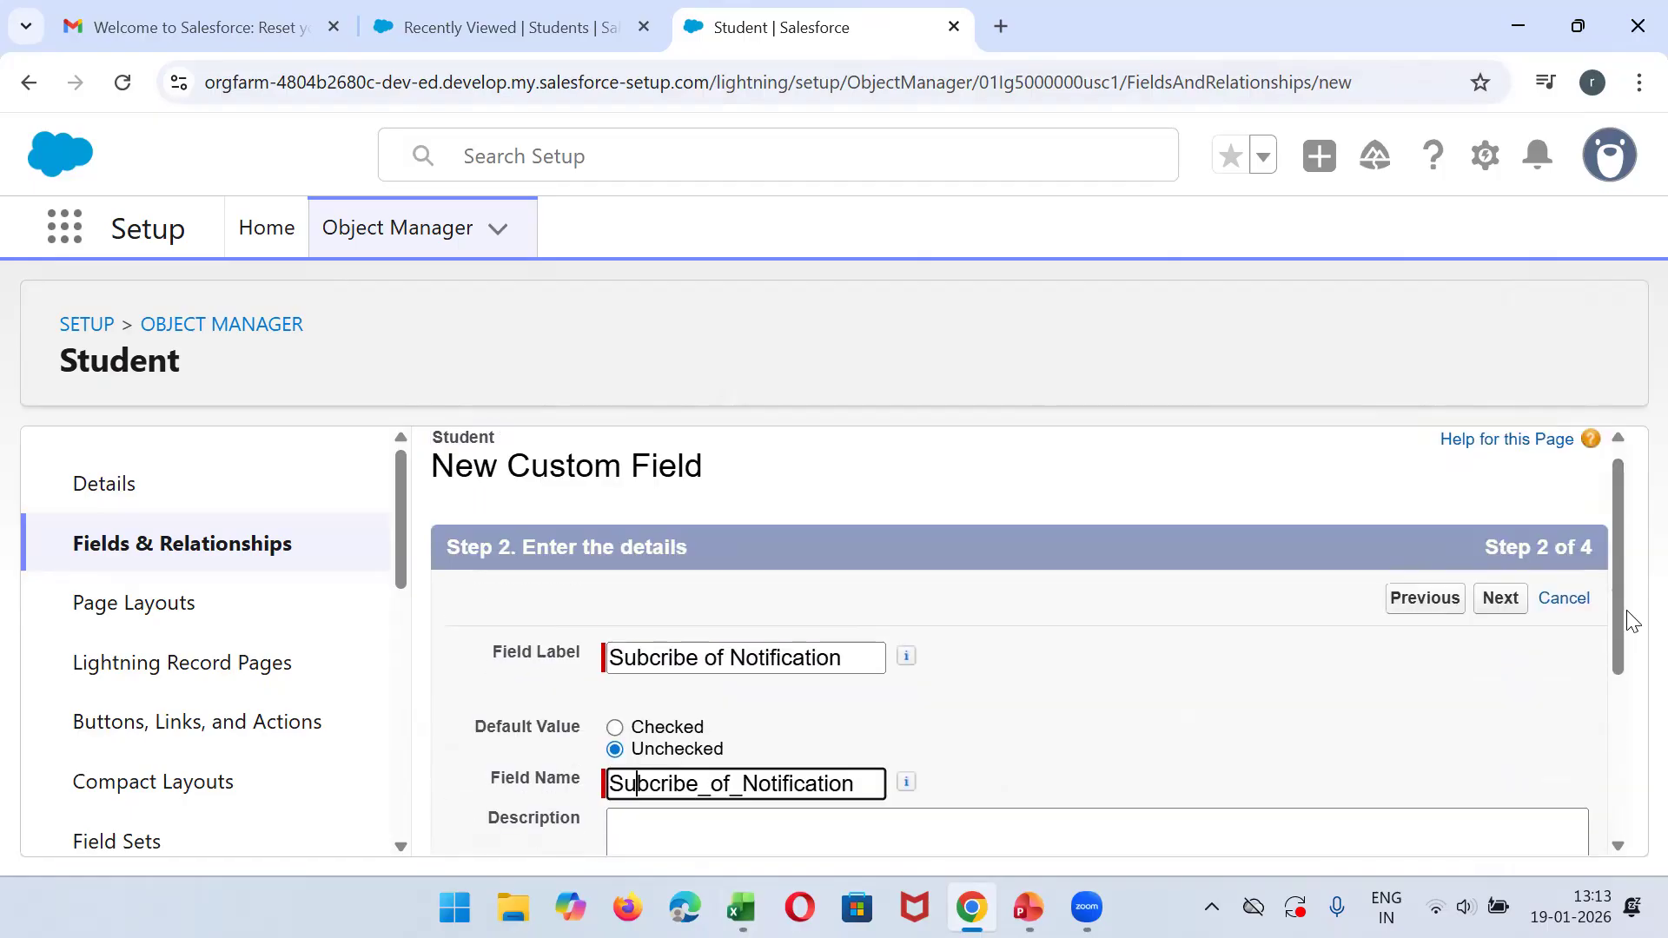
# - Accept the default field-level security and page layouts for the Subcribe of Notification checkbox and save it
pyautogui.click(1510, 608)
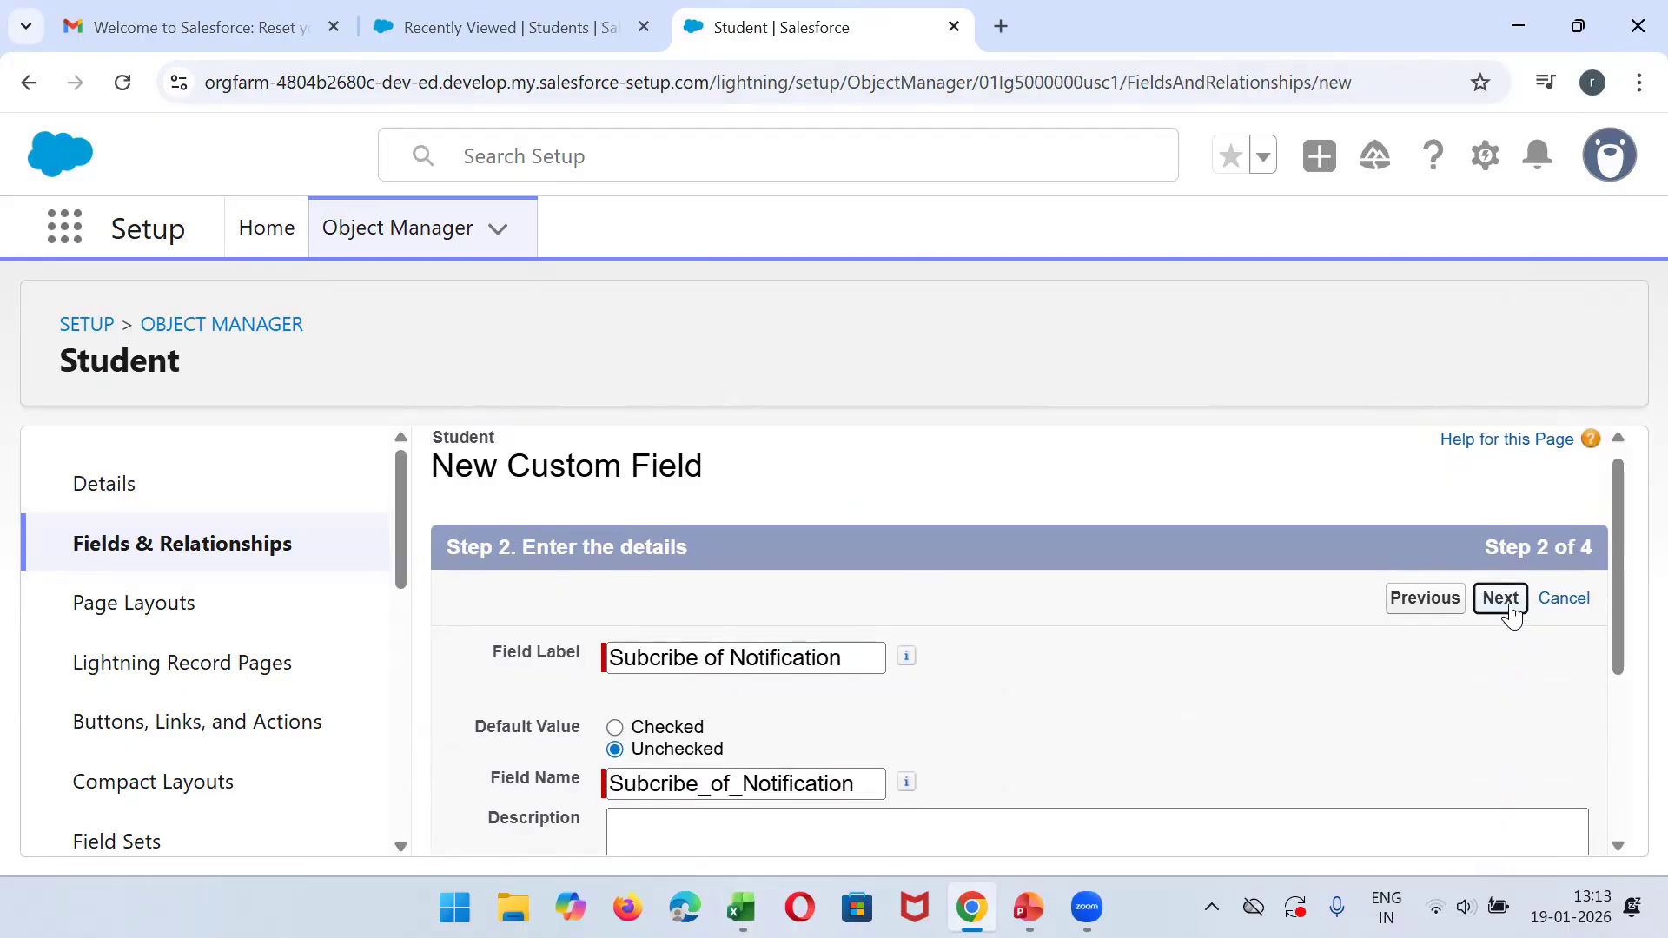
pyautogui.click(1510, 613)
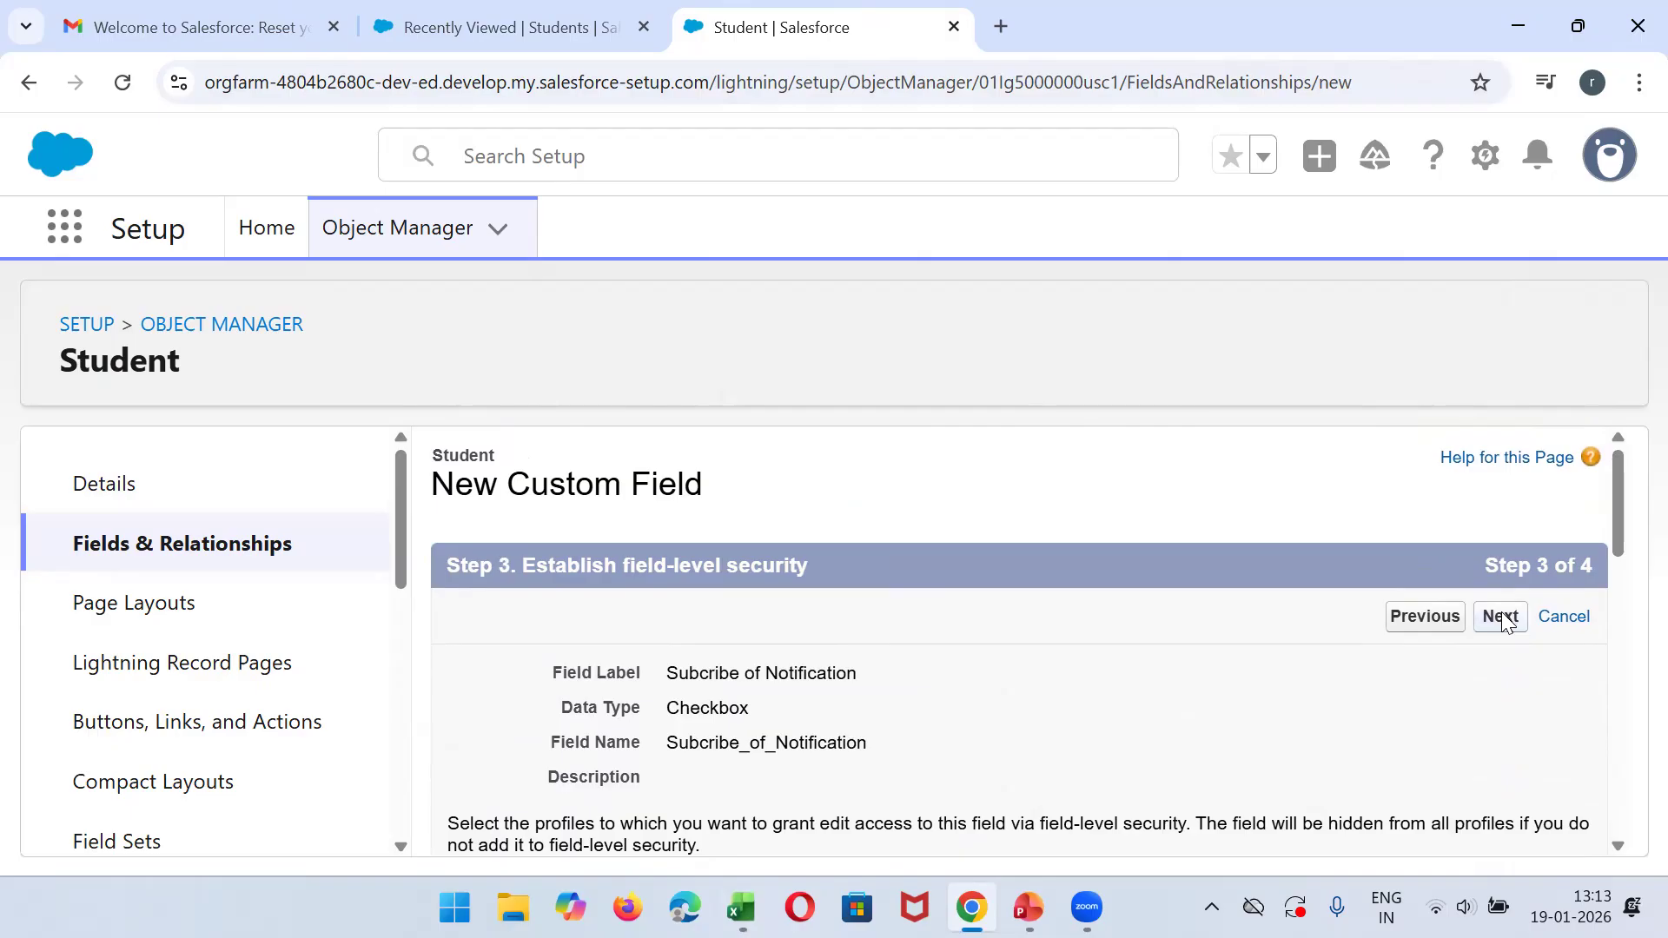
pyautogui.click(1502, 617)
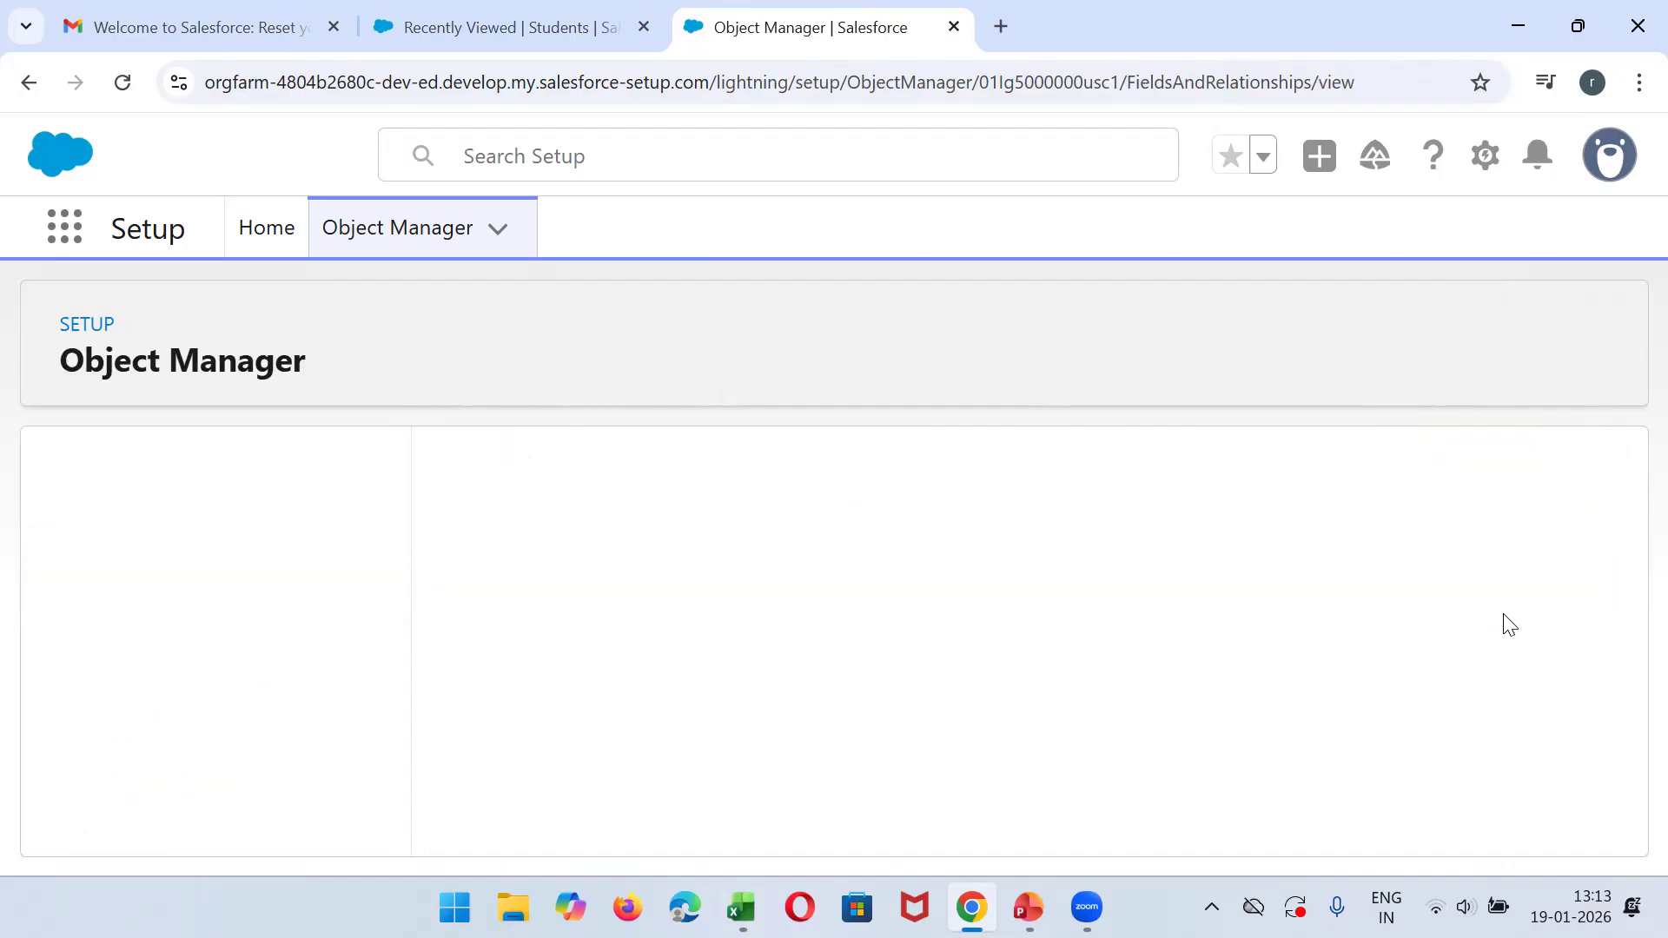
pyautogui.moveTo(1628, 634); pyautogui.dragTo(1601, 504)
# - In Excel's Skills column, extend cell G3 to ".Net , Salesforce" and fit the column width to its contents
pyautogui.click(742, 908)
pyautogui.click(1001, 341)
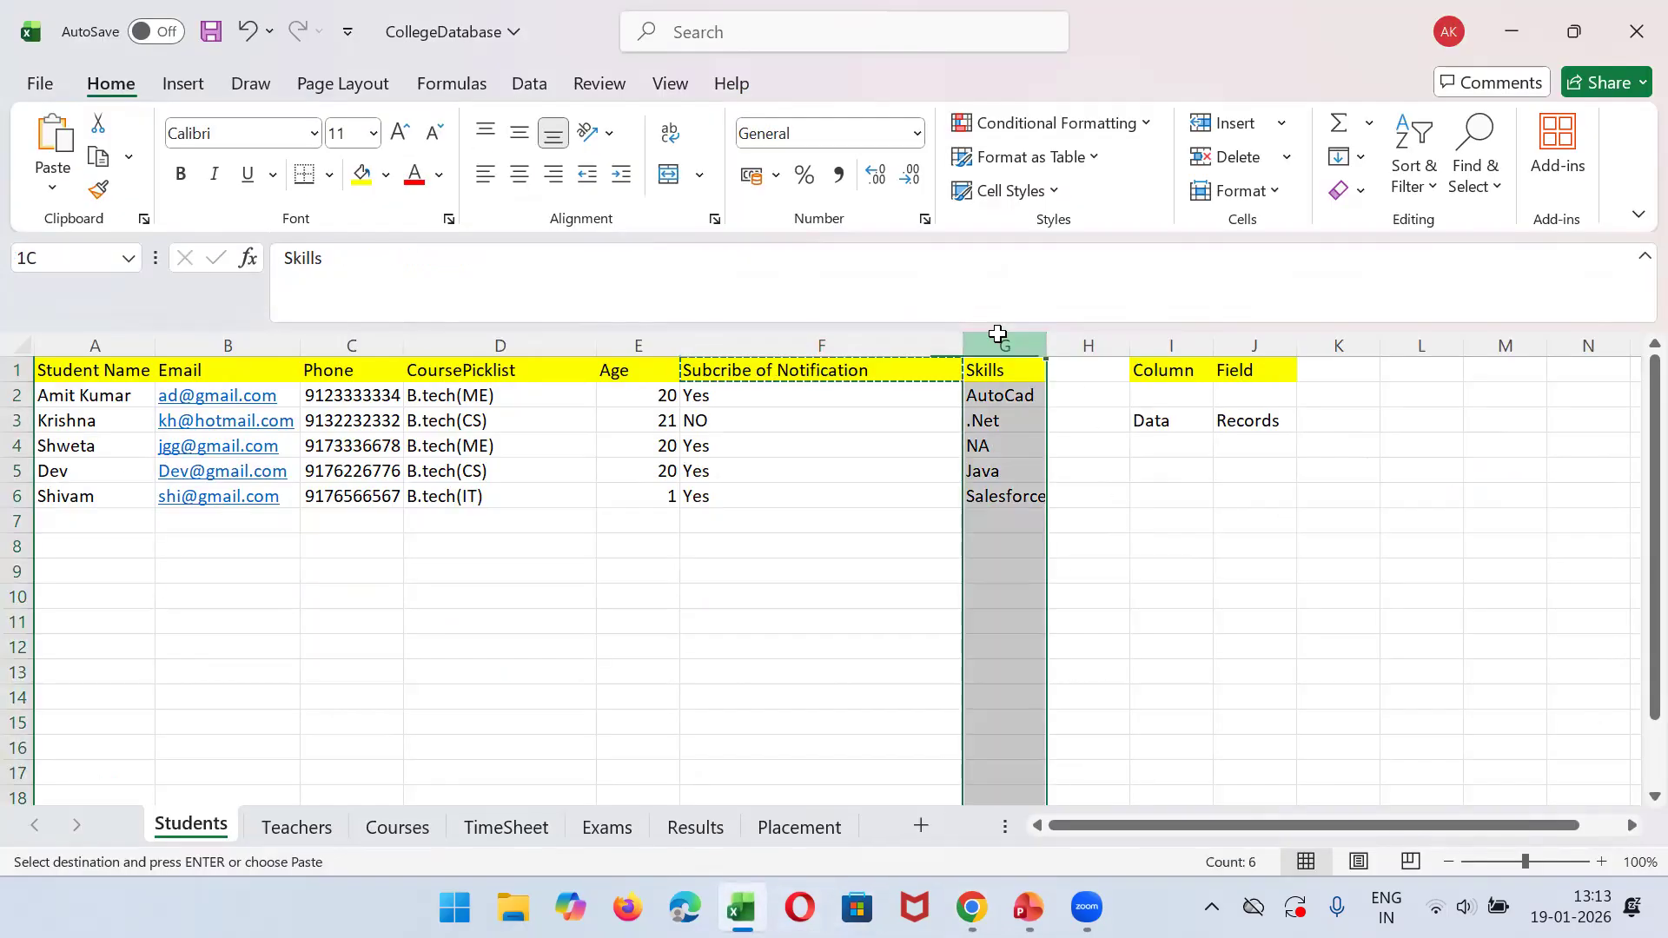
pyautogui.doubleClick(1032, 397)
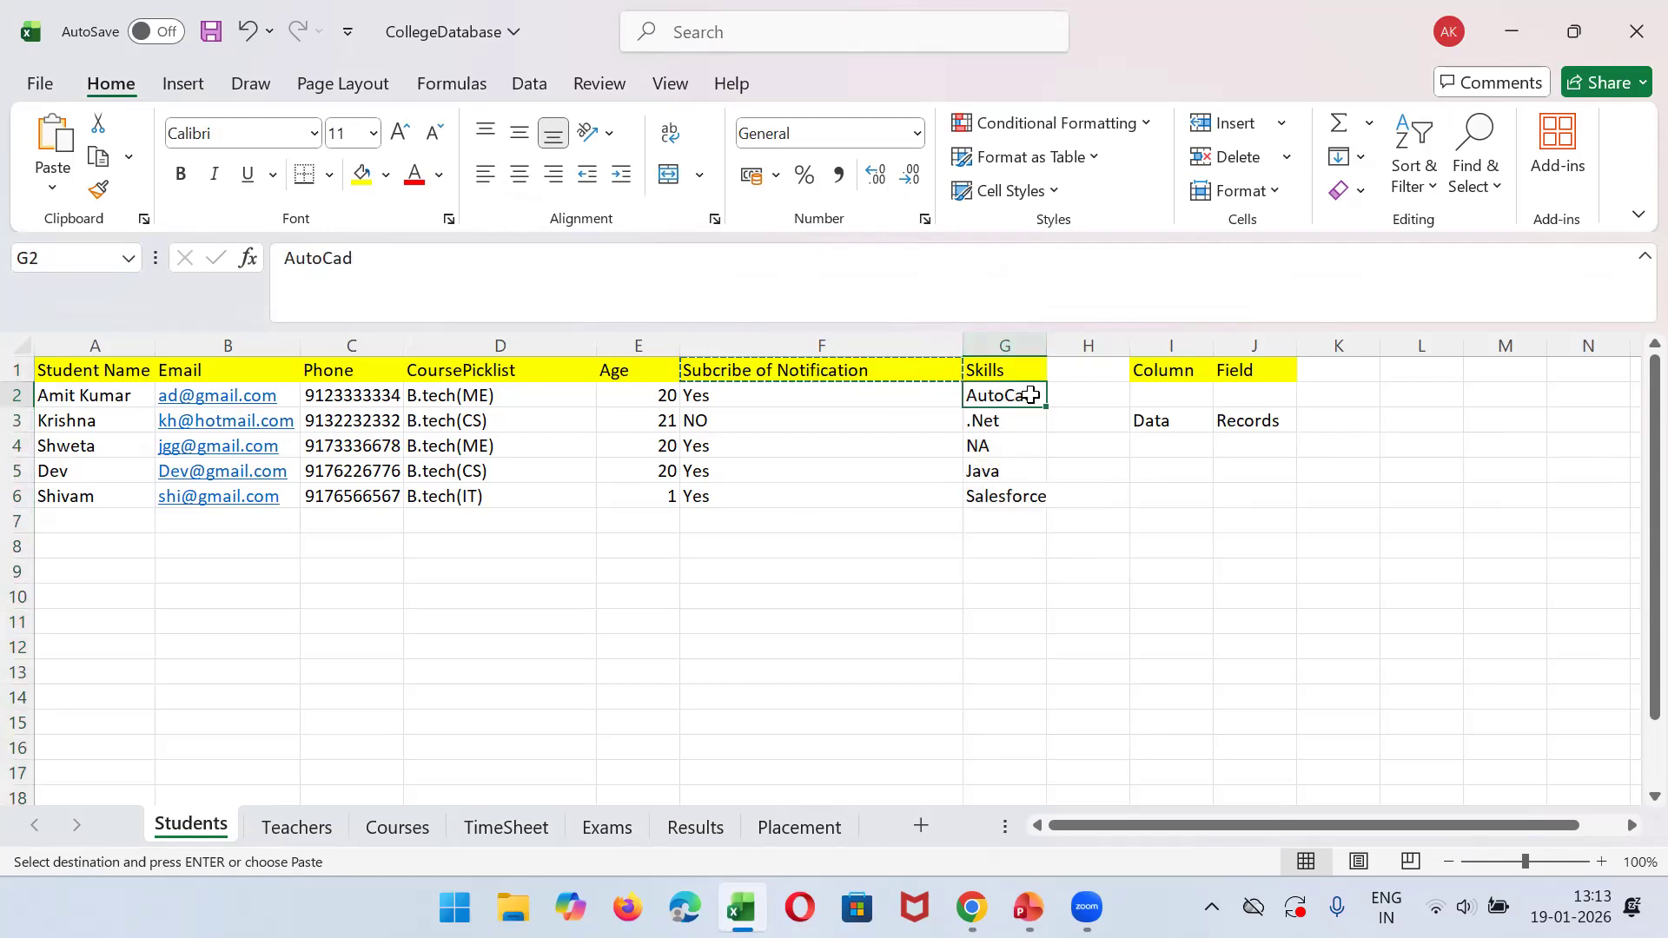
pyautogui.doubleClick(1025, 421)
pyautogui.write(',')
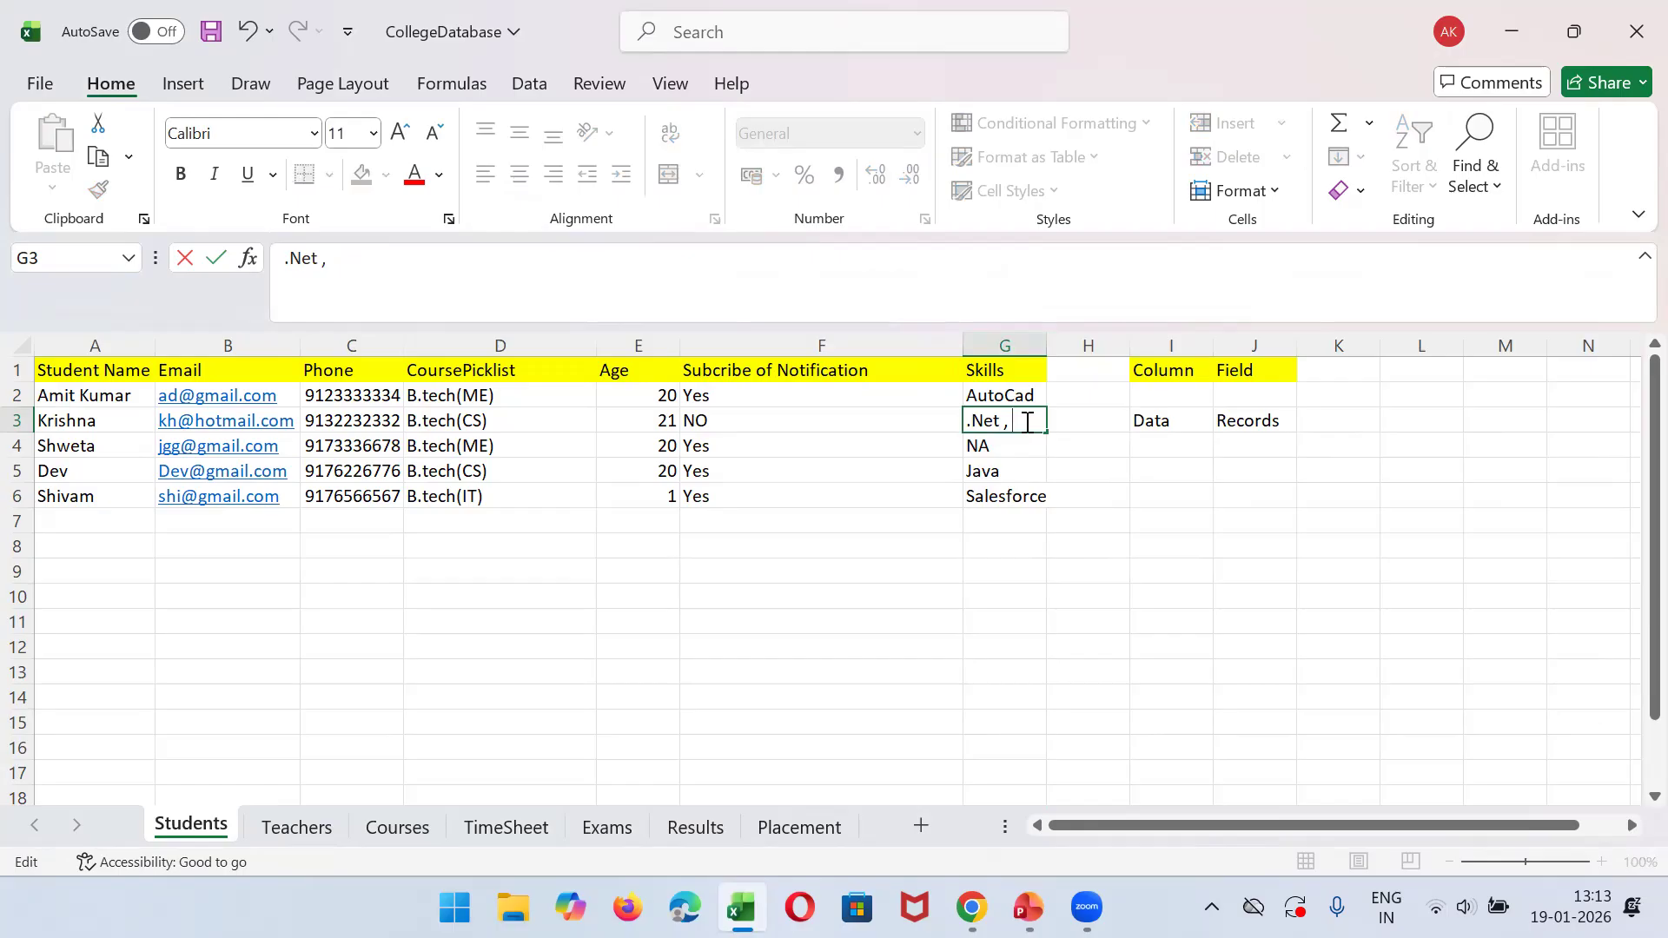
pyautogui.write(' Salesforce')
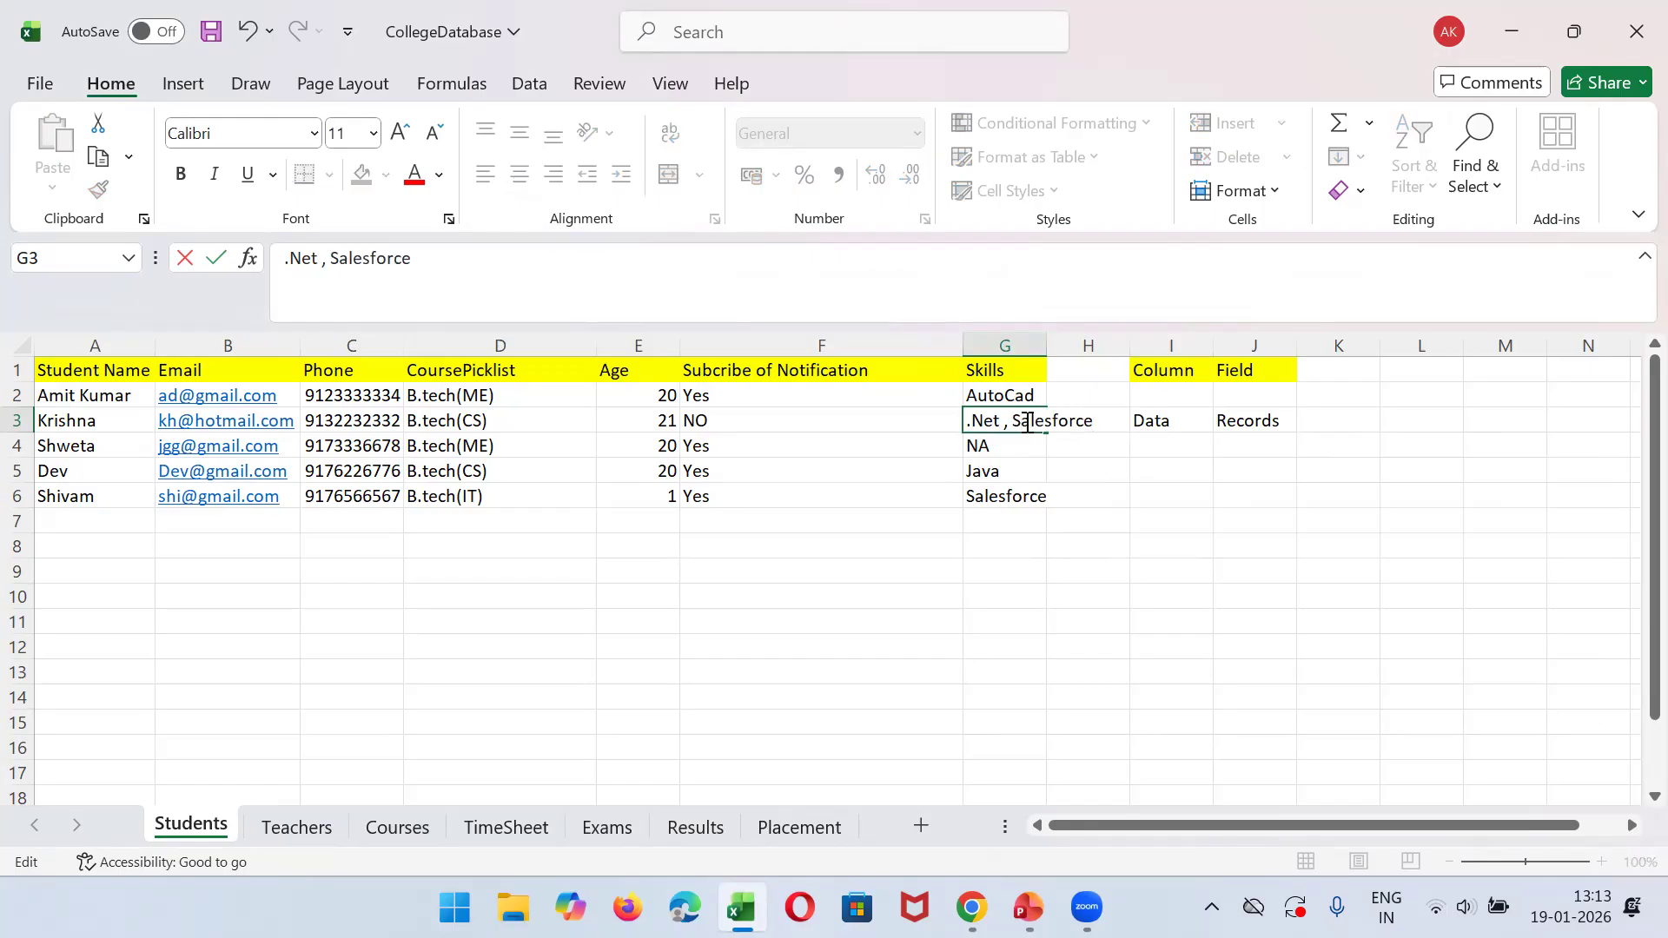
pyautogui.click(1051, 340)
pyautogui.doubleClick(1047, 340)
pyautogui.click(1025, 445)
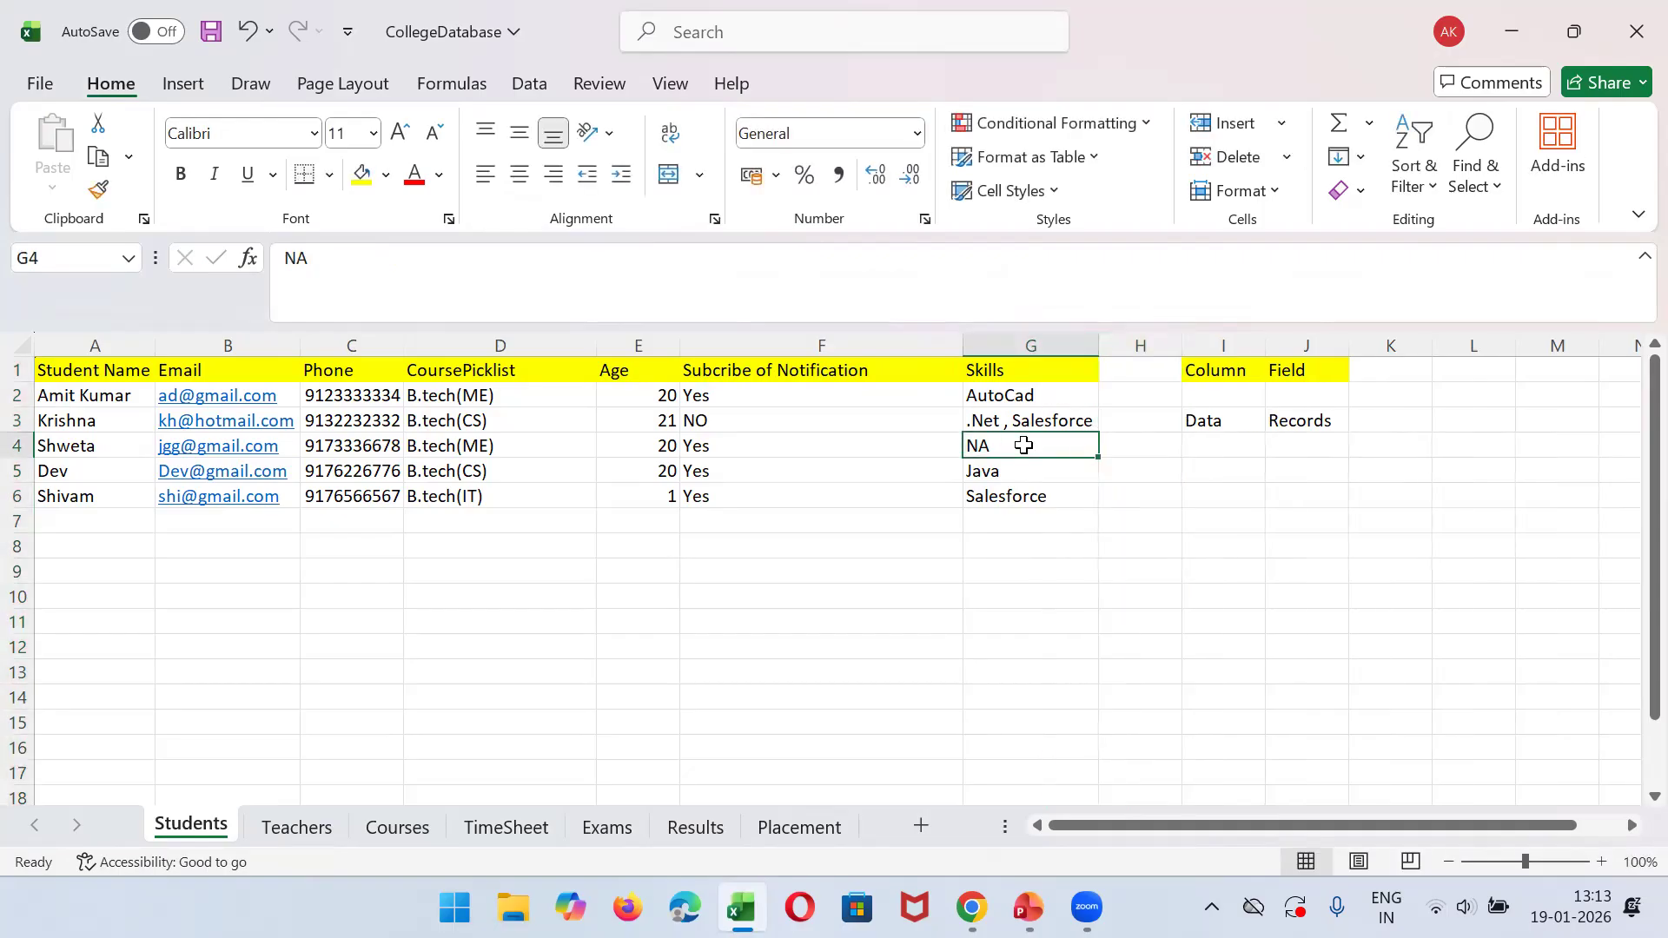
# - Extend the skills entry in cell G5 to "Java, .net"
pyautogui.doubleClick(1036, 467)
pyautogui.write(', .net')
pyautogui.click(1150, 537)
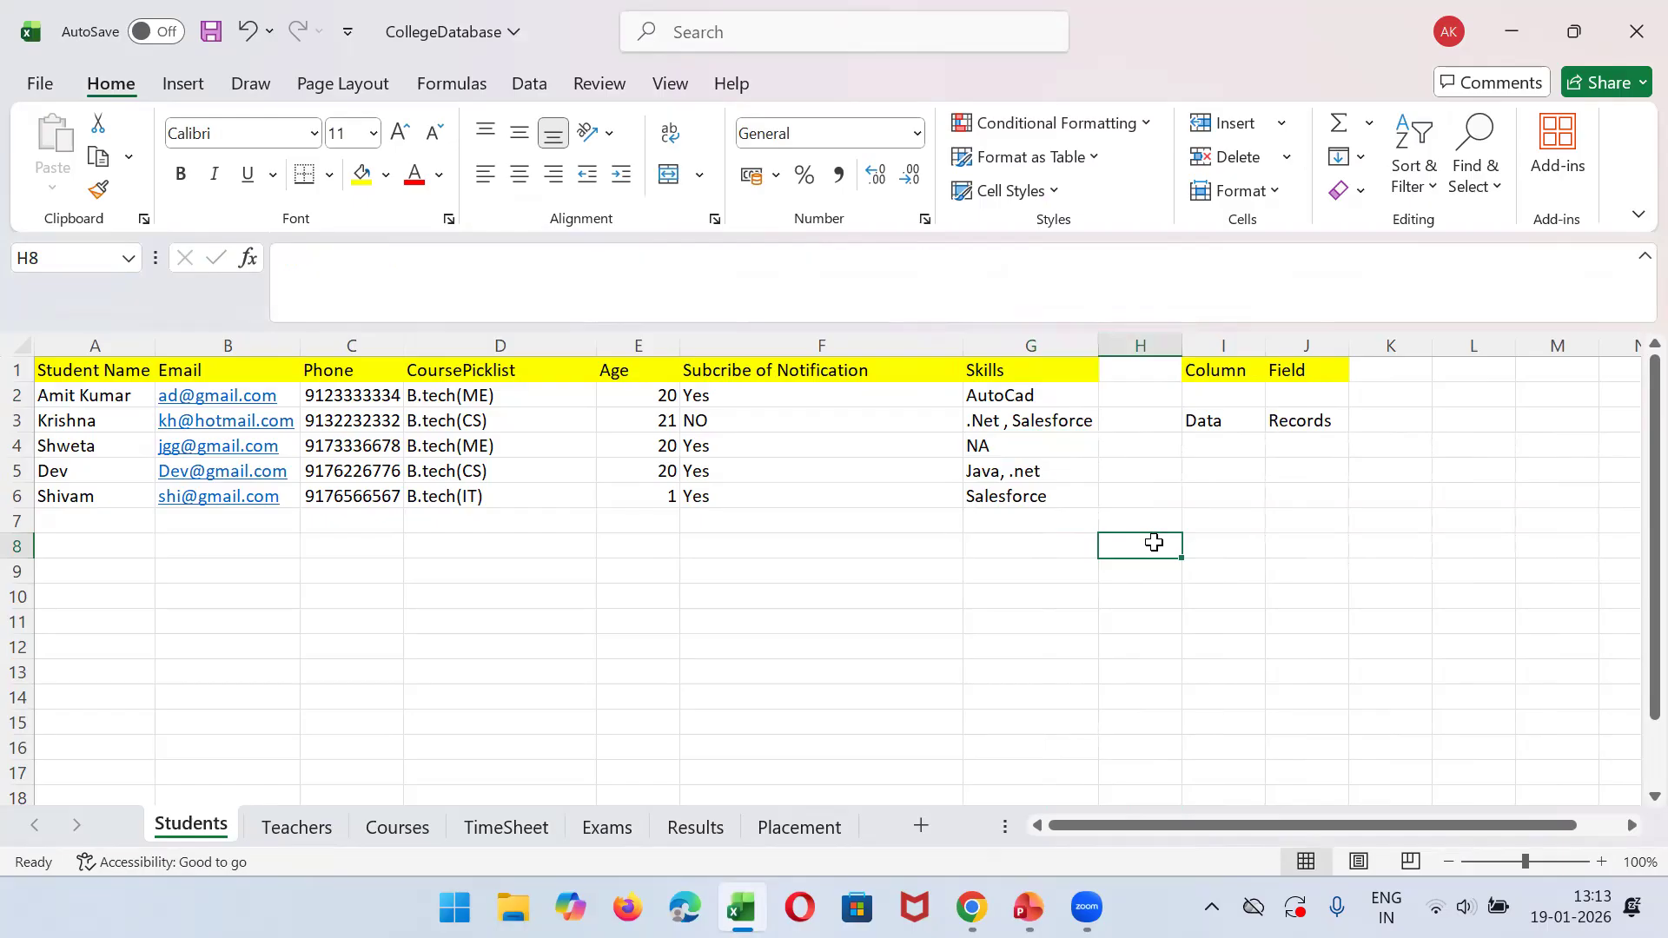
# - Highlight the Skills column, return to Salesforce, and start another Student custom field with Picklist (Multi-Select) as its type
pyautogui.click(1013, 344)
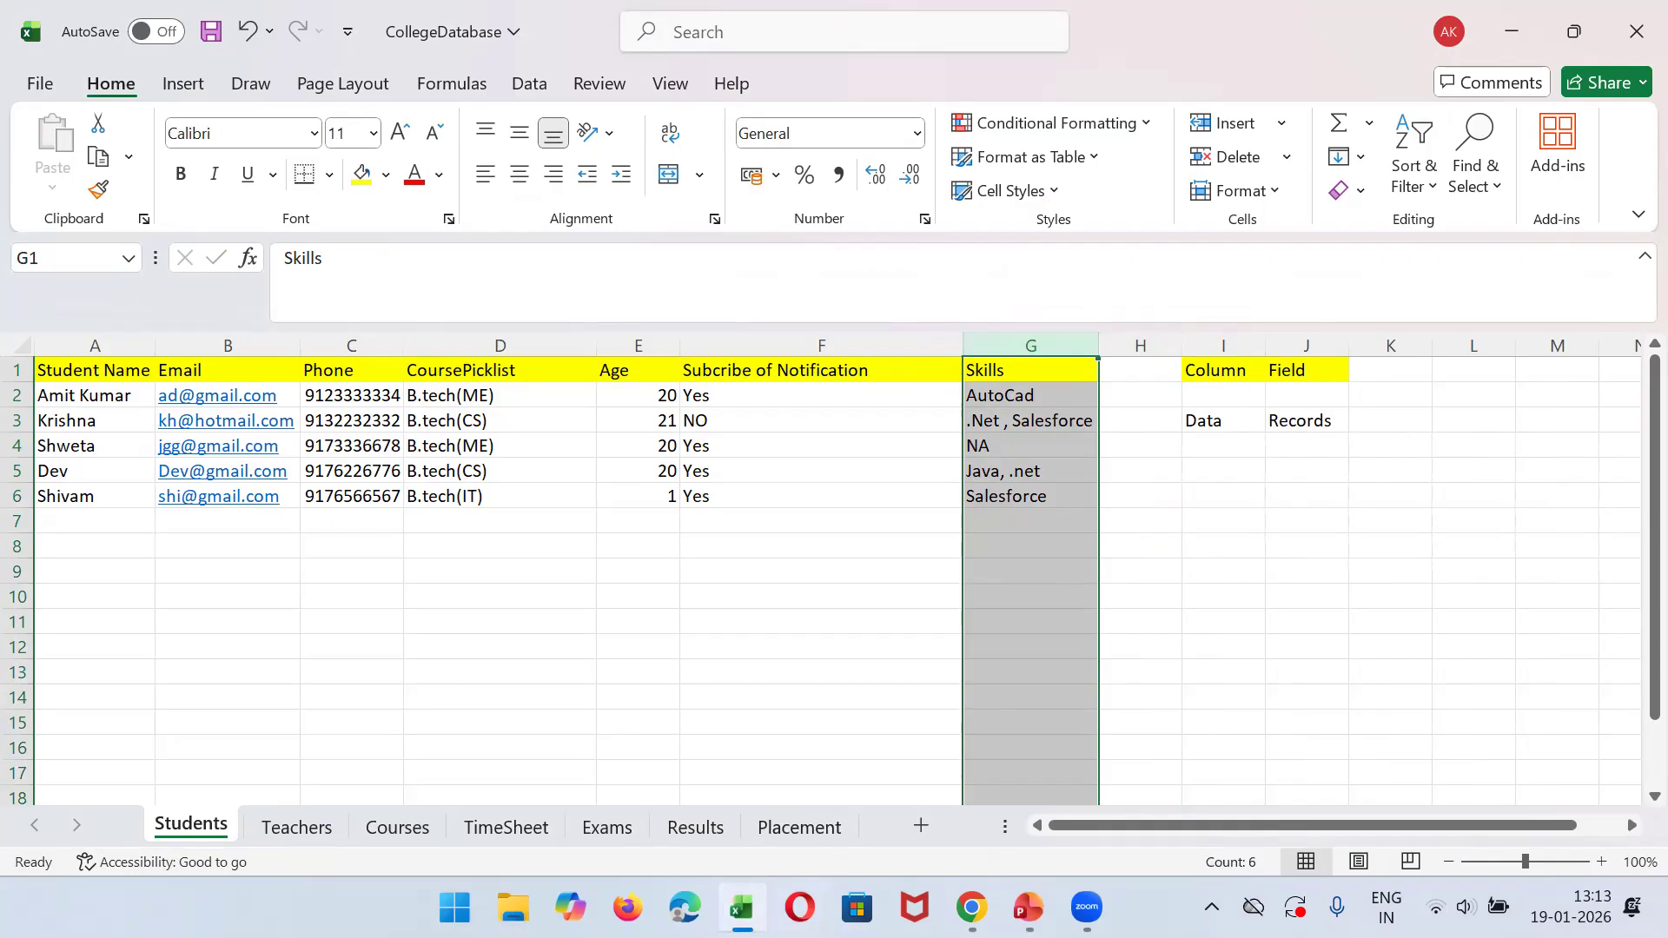
pyautogui.click(740, 908)
pyautogui.click(914, 492)
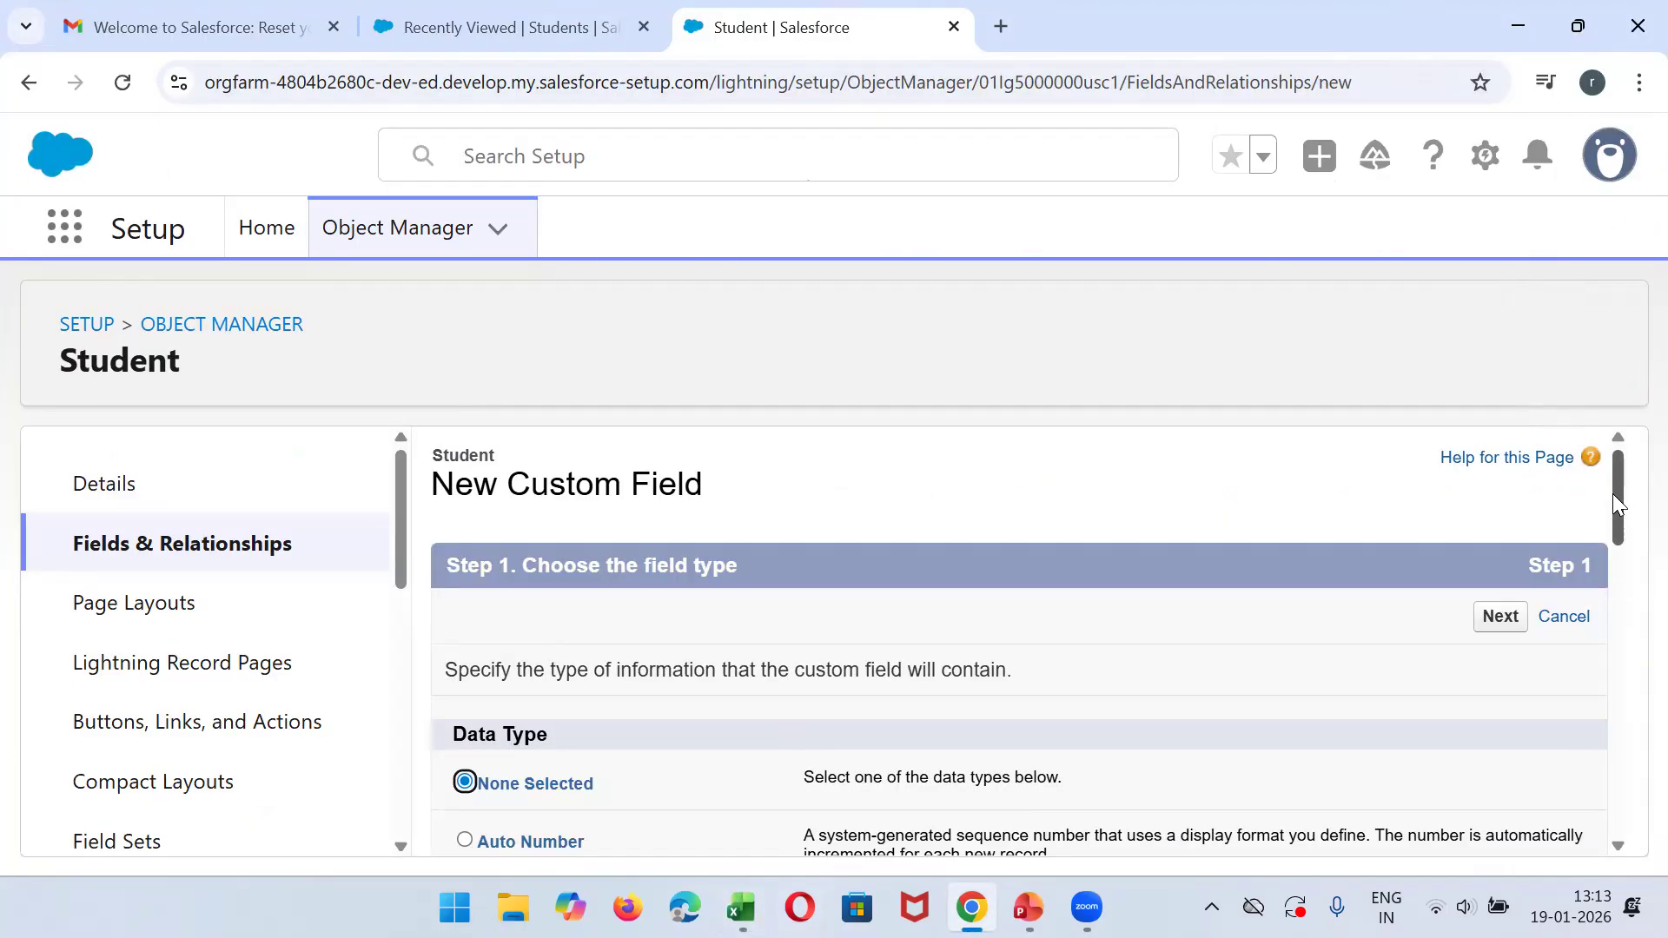
pyautogui.scroll(-3, 1612, 493)
pyautogui.scroll(-15, 1629, 657)
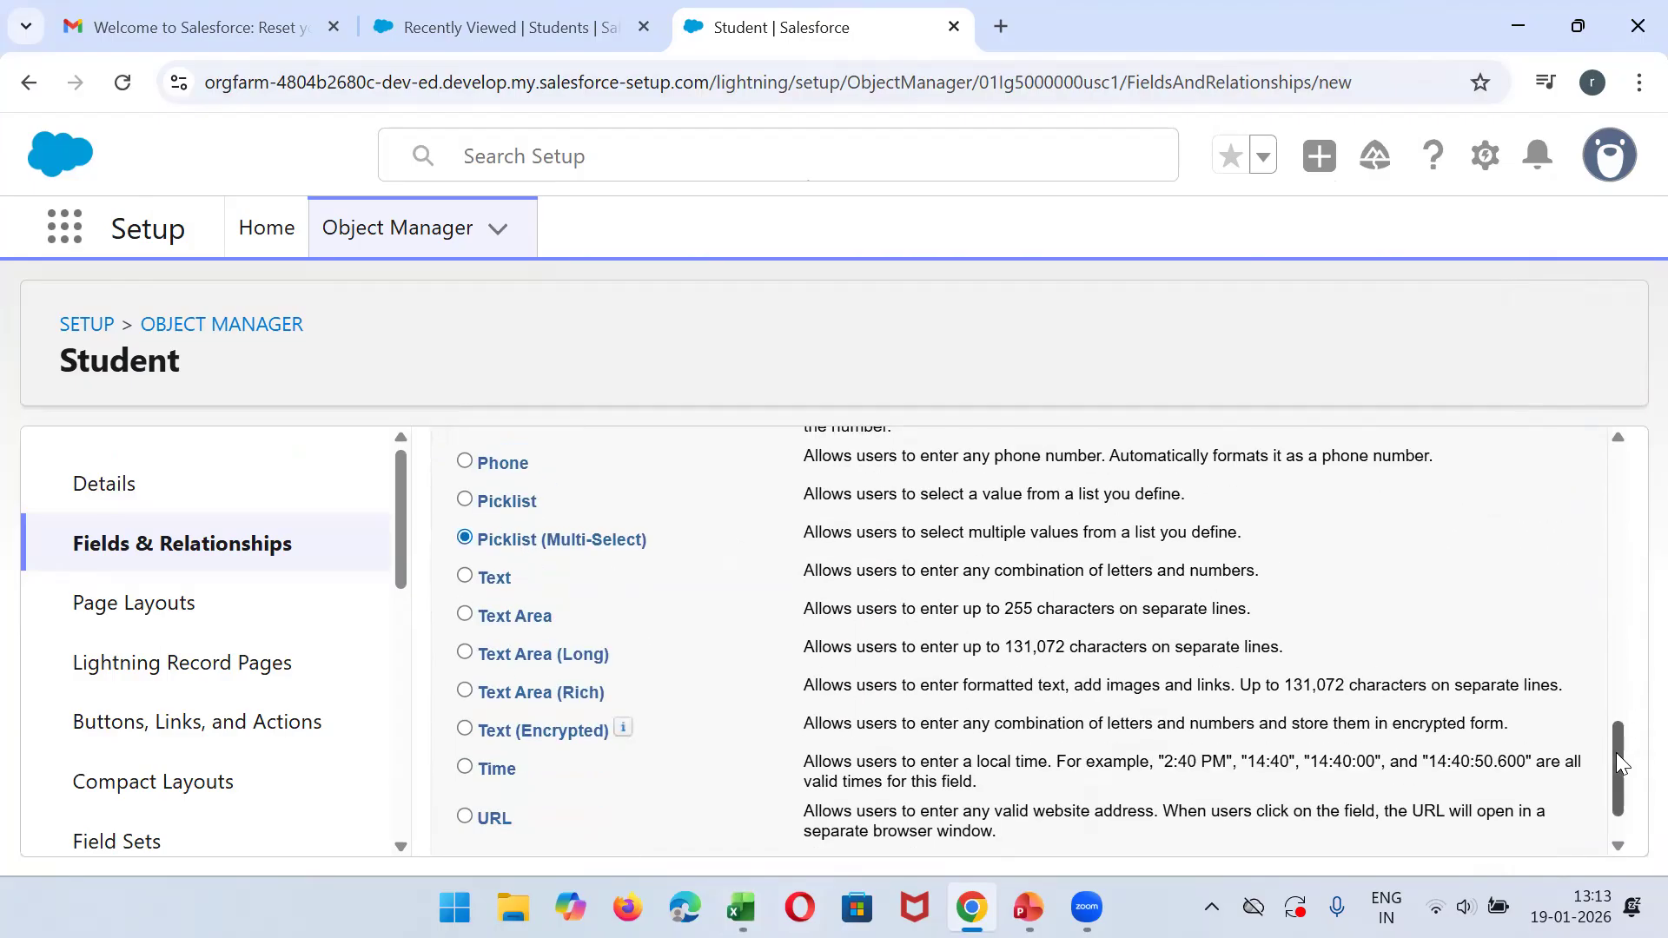
pyautogui.moveTo(1616, 752); pyautogui.dragTo(1567, 525)
pyautogui.click(1501, 435)
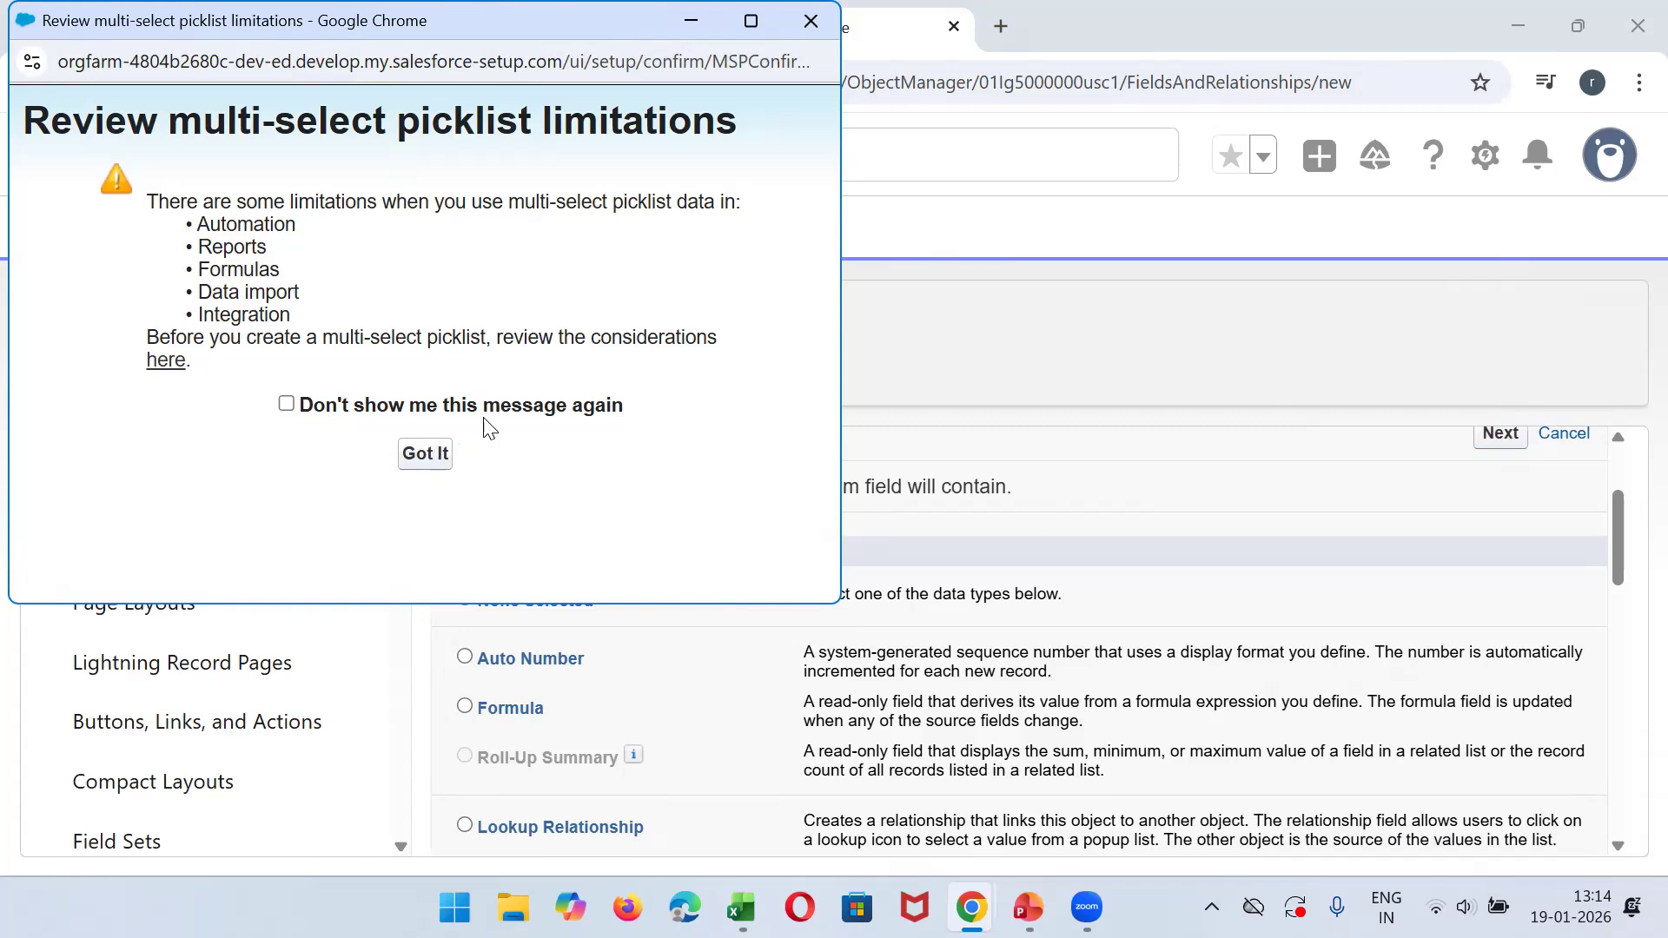
# - Acknowledge the multi-select picklist limitations, label the field "Student's Skill", and choose to enter its values on separate lines
pyautogui.click(431, 469)
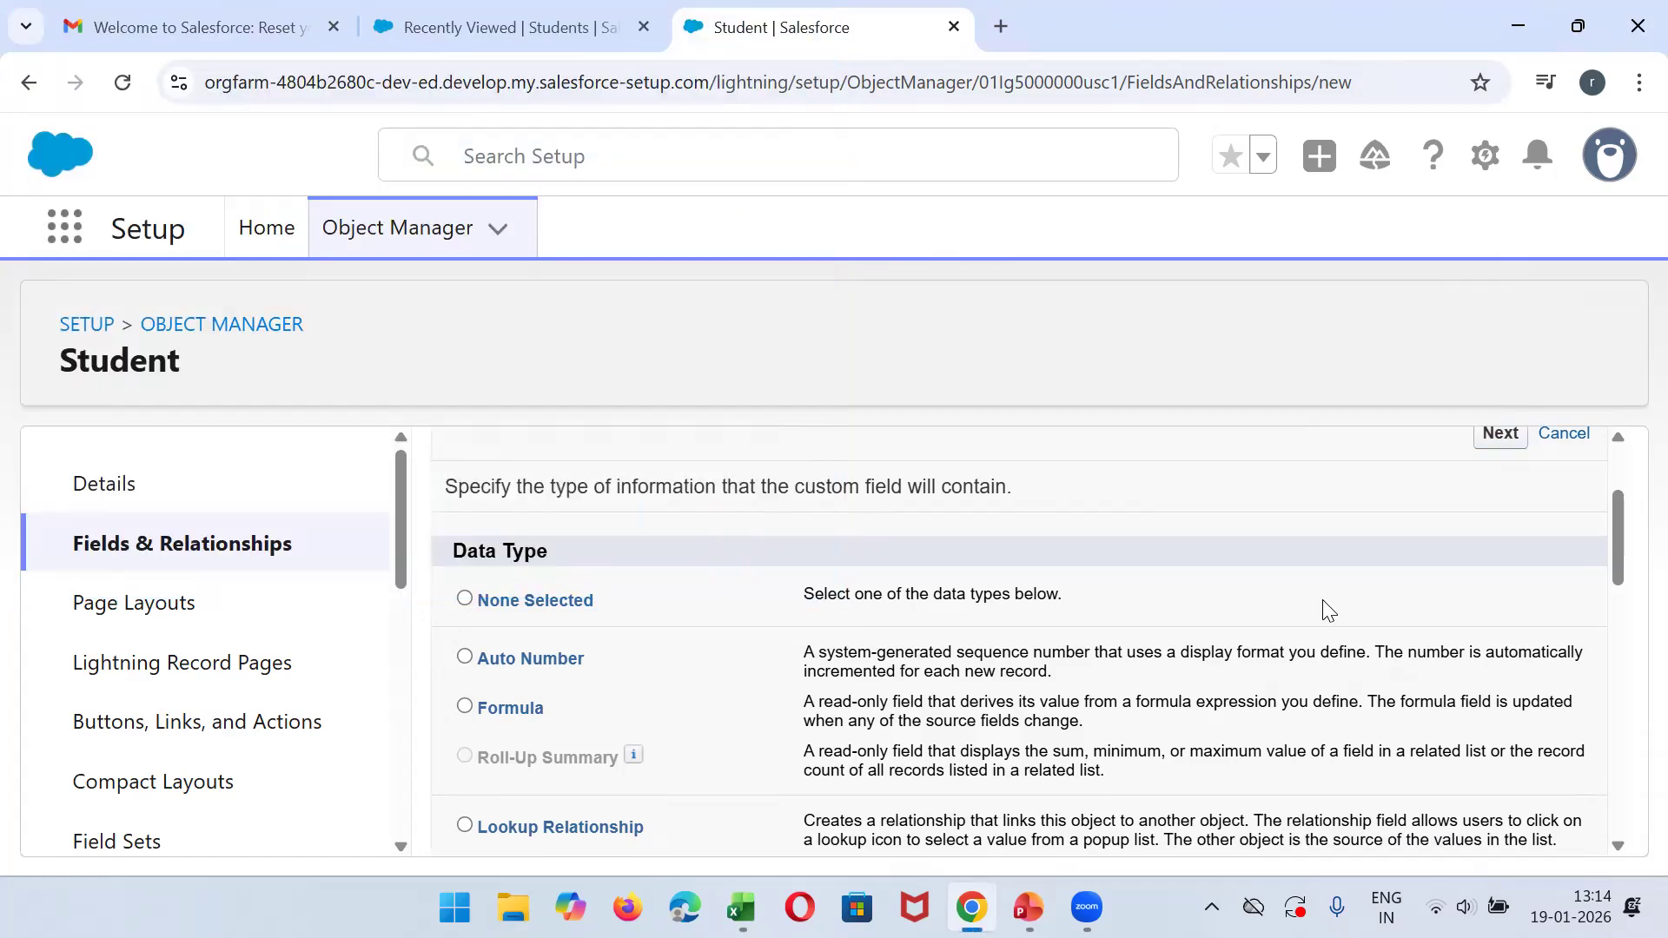
pyautogui.click(1491, 446)
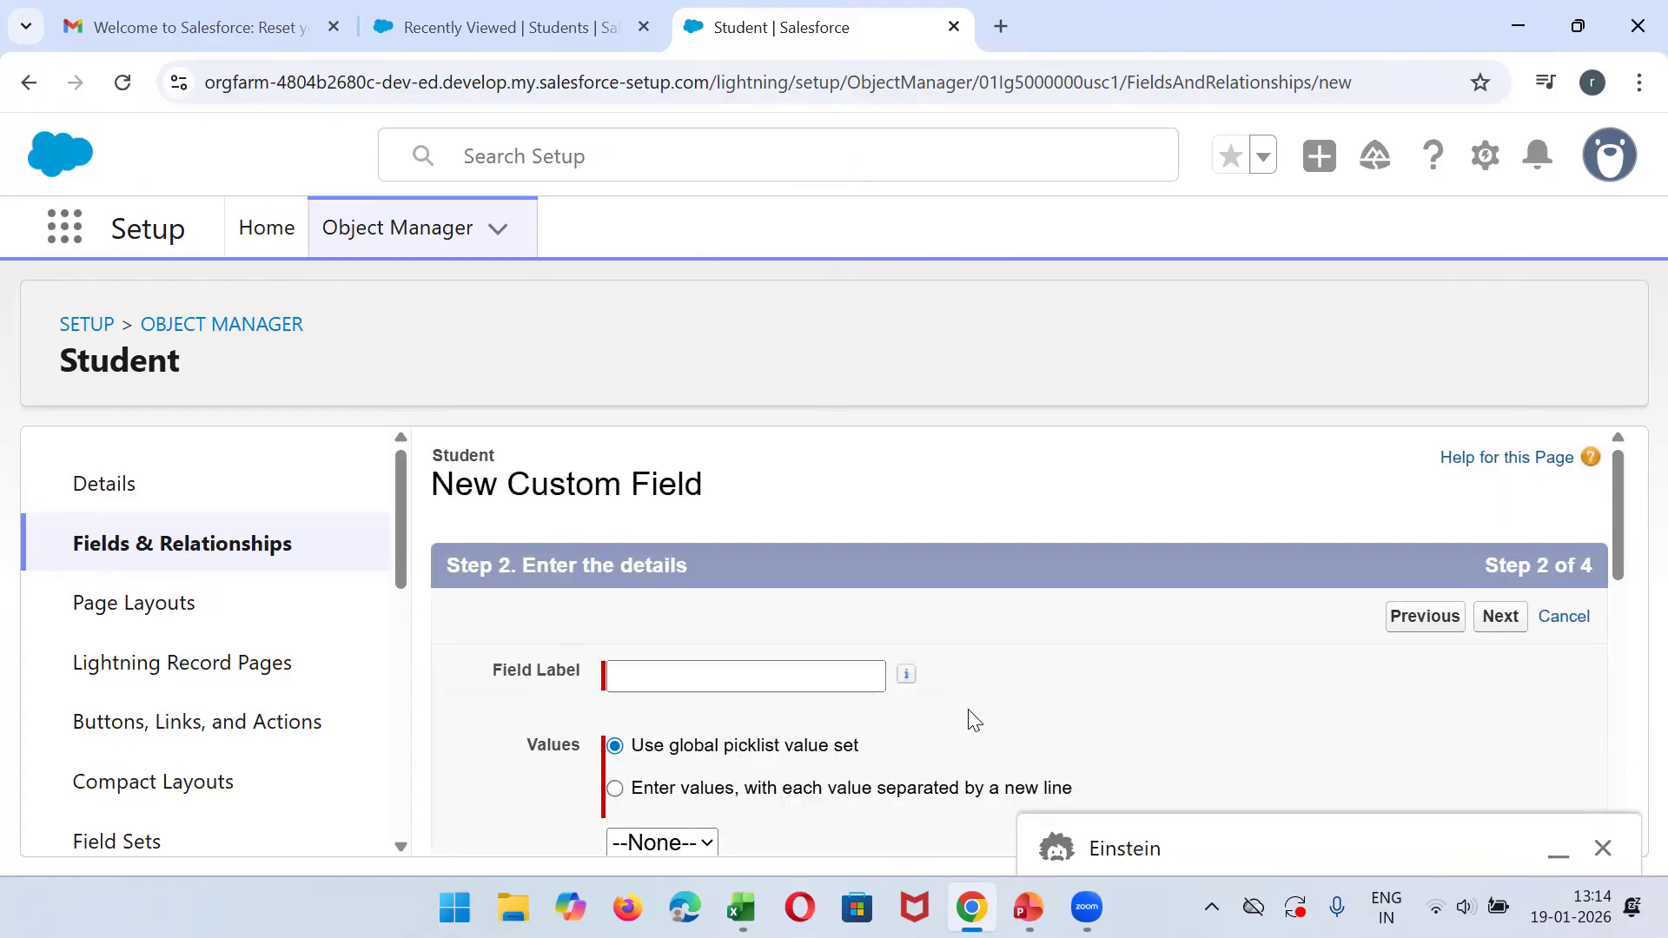
pyautogui.click(772, 673)
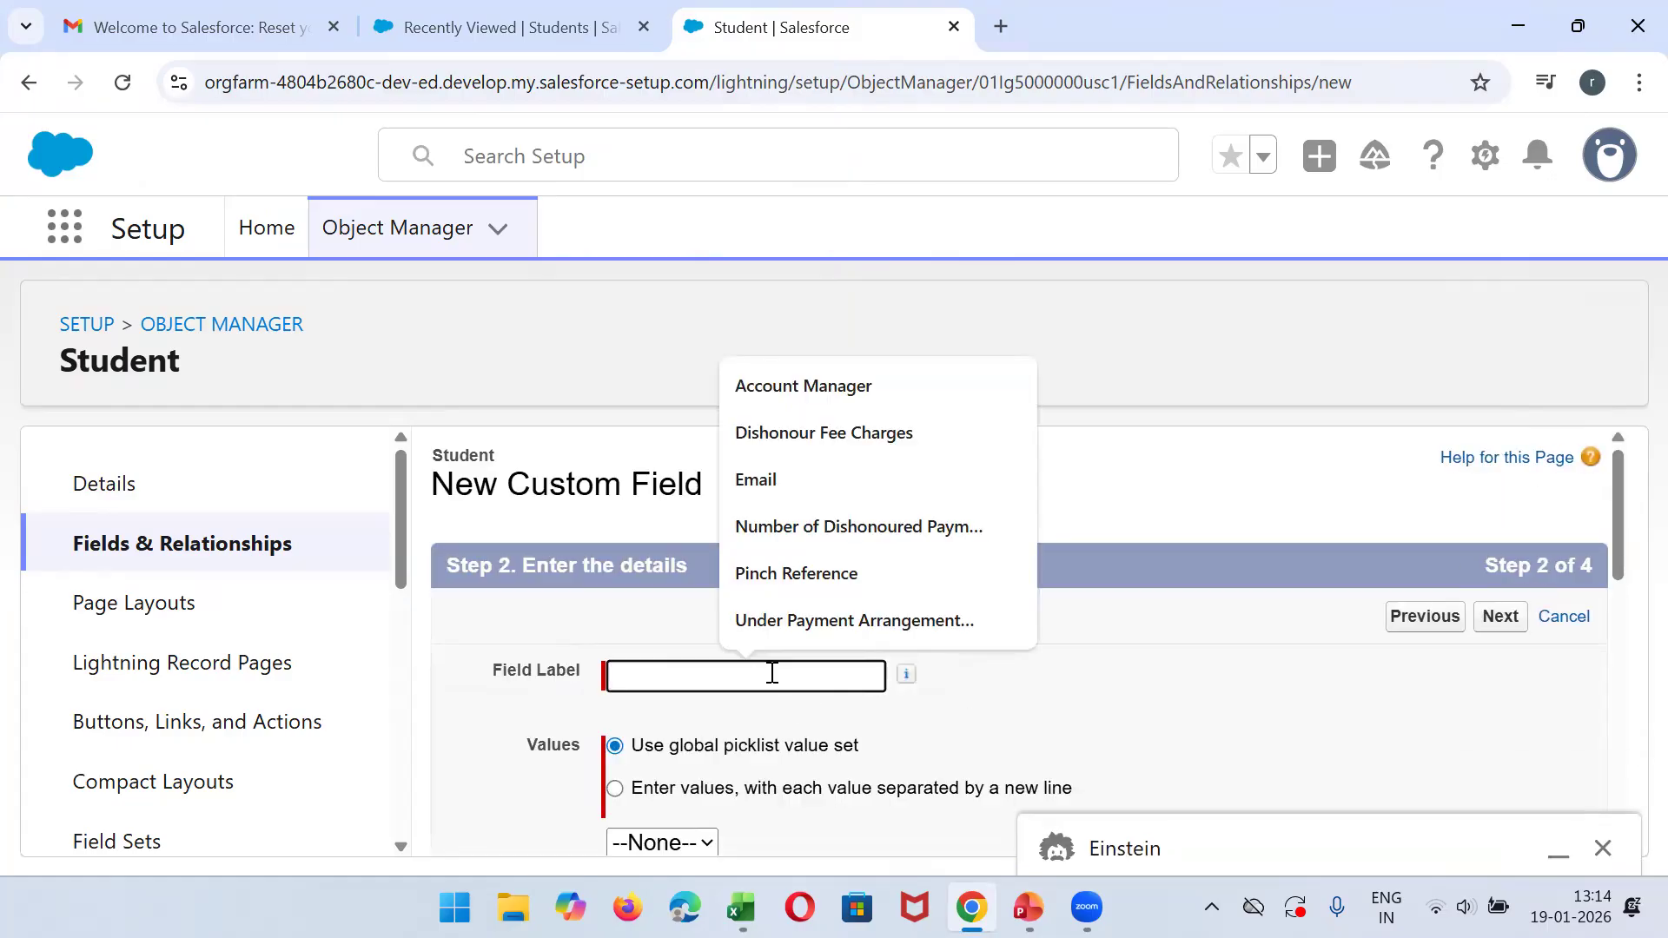
pyautogui.write('Student')
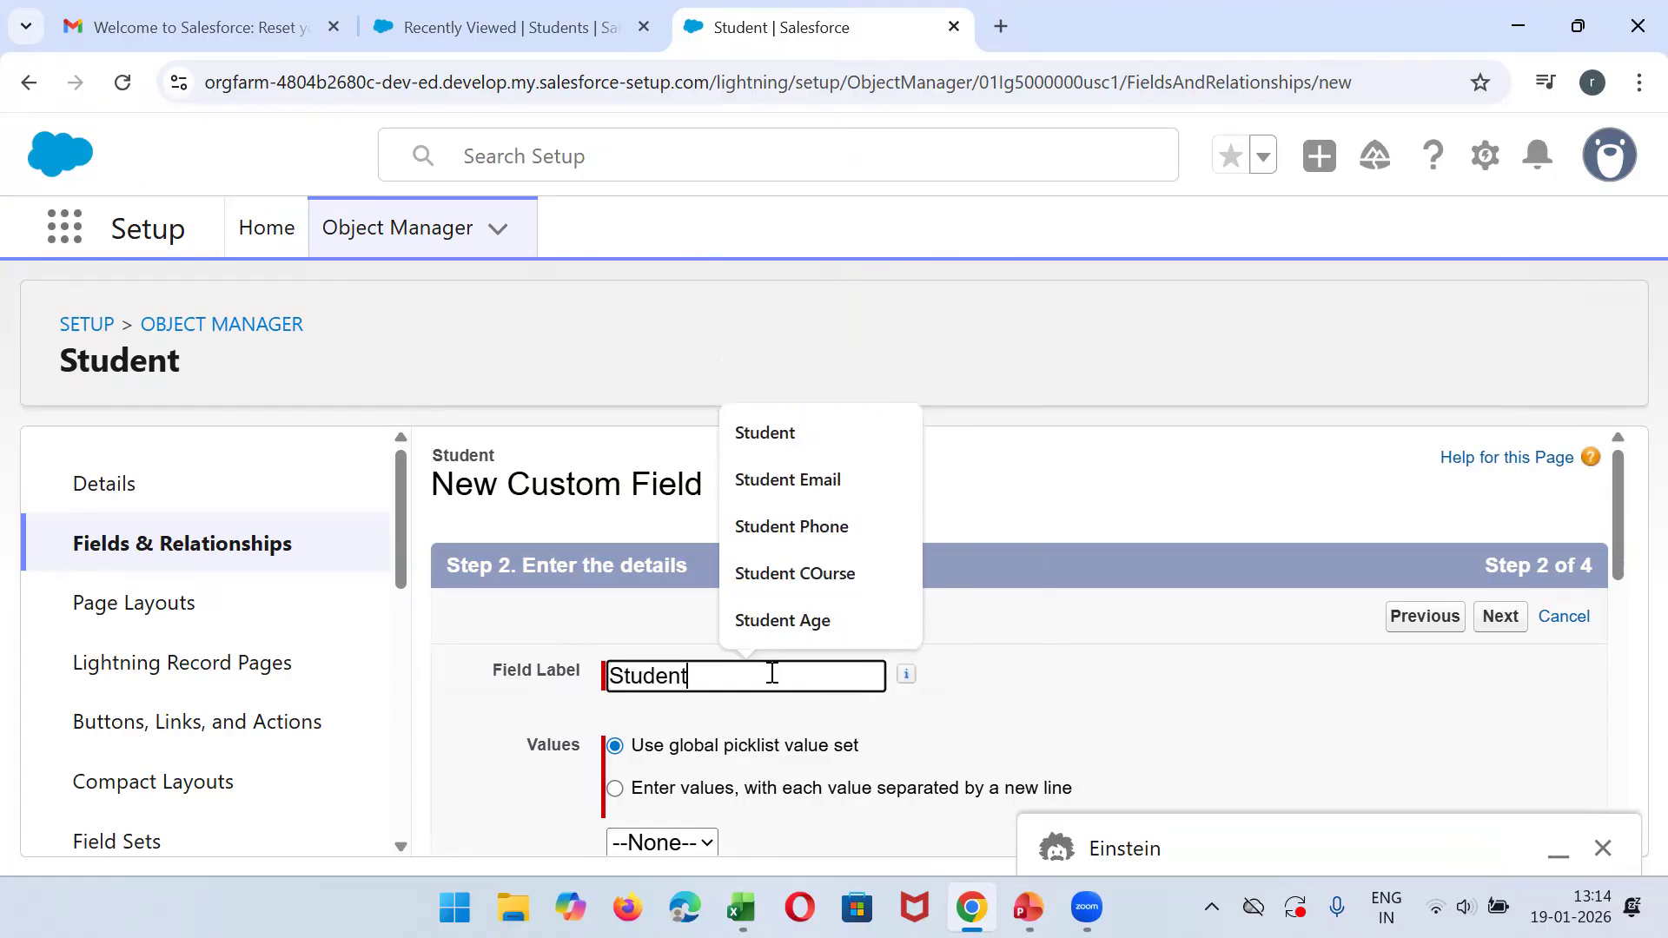
pyautogui.press('BackSpace')
pyautogui.write("'s Skill")
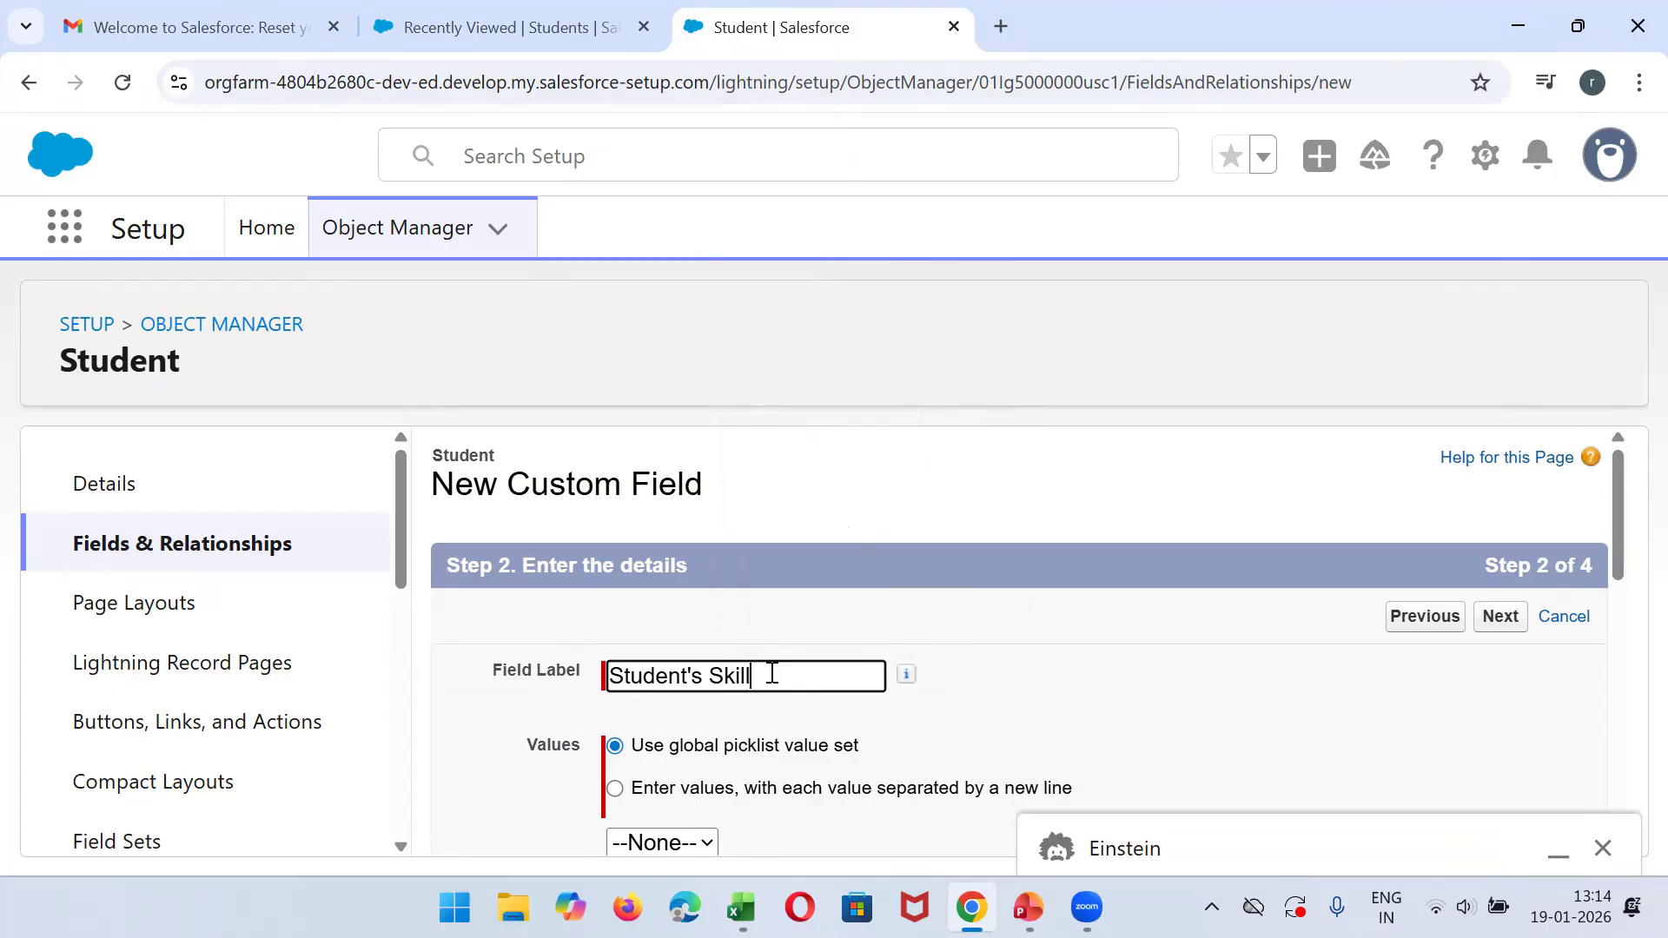
pyautogui.click(668, 786)
# - Copy the skill entries from the Excel Skills column and paste them into the picklist values of the Student's Skill field
pyautogui.moveTo(1621, 497); pyautogui.dragTo(1631, 607)
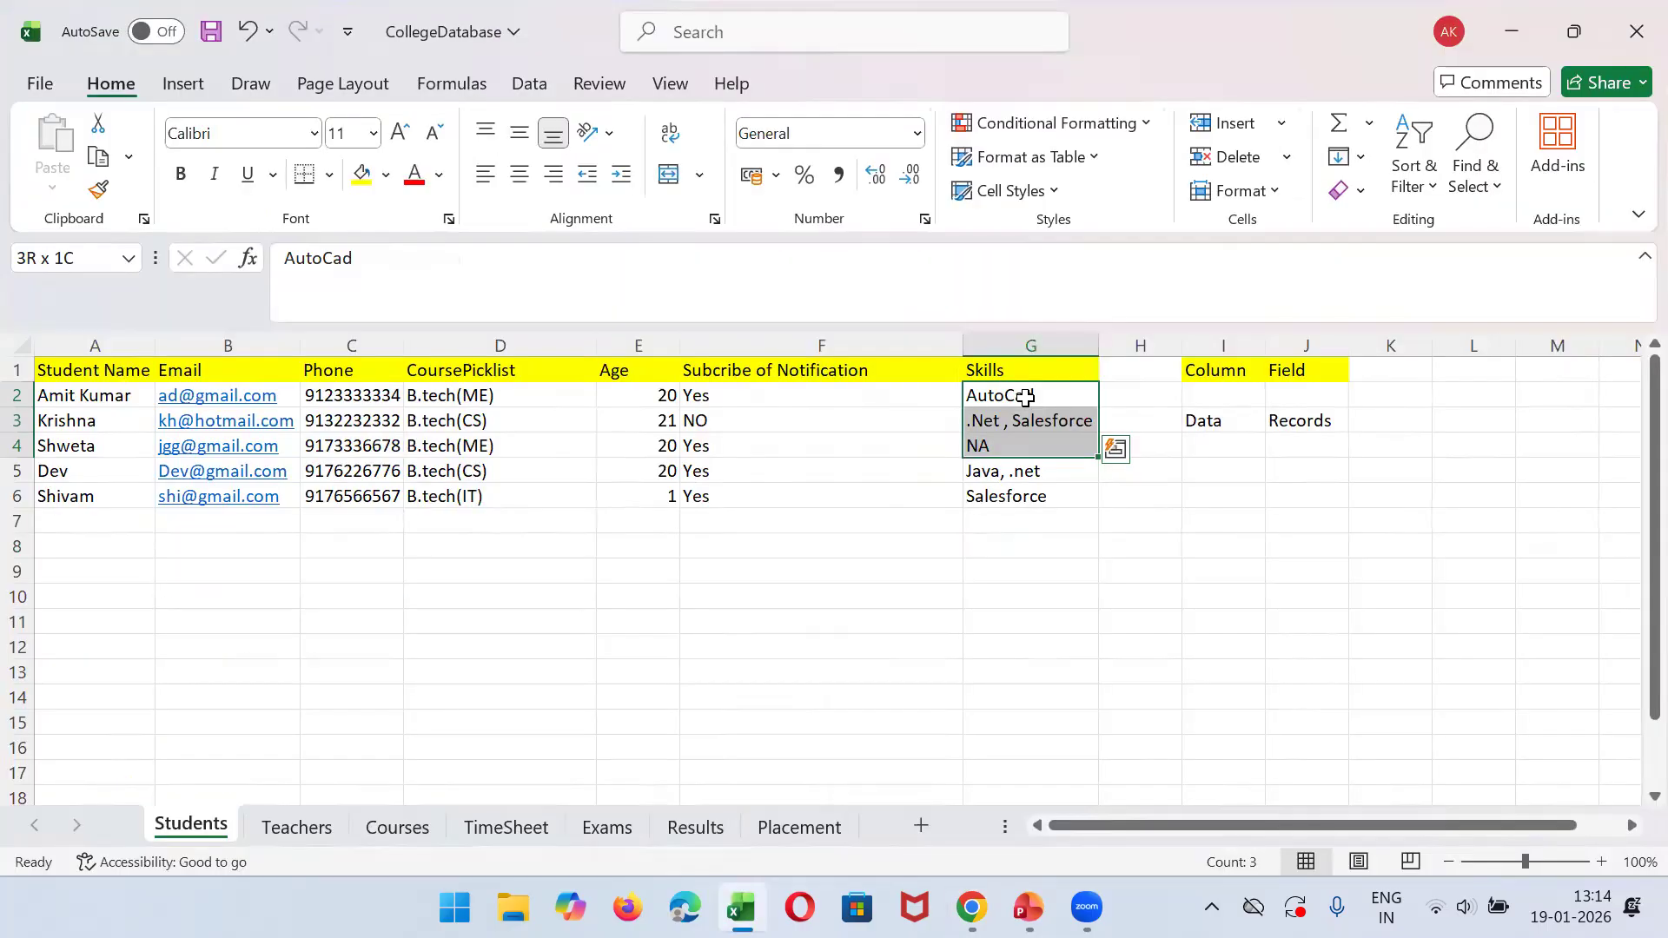
pyautogui.moveTo(1031, 474); pyautogui.dragTo(1031, 497)
pyautogui.hotkey('ctrl', 'c')
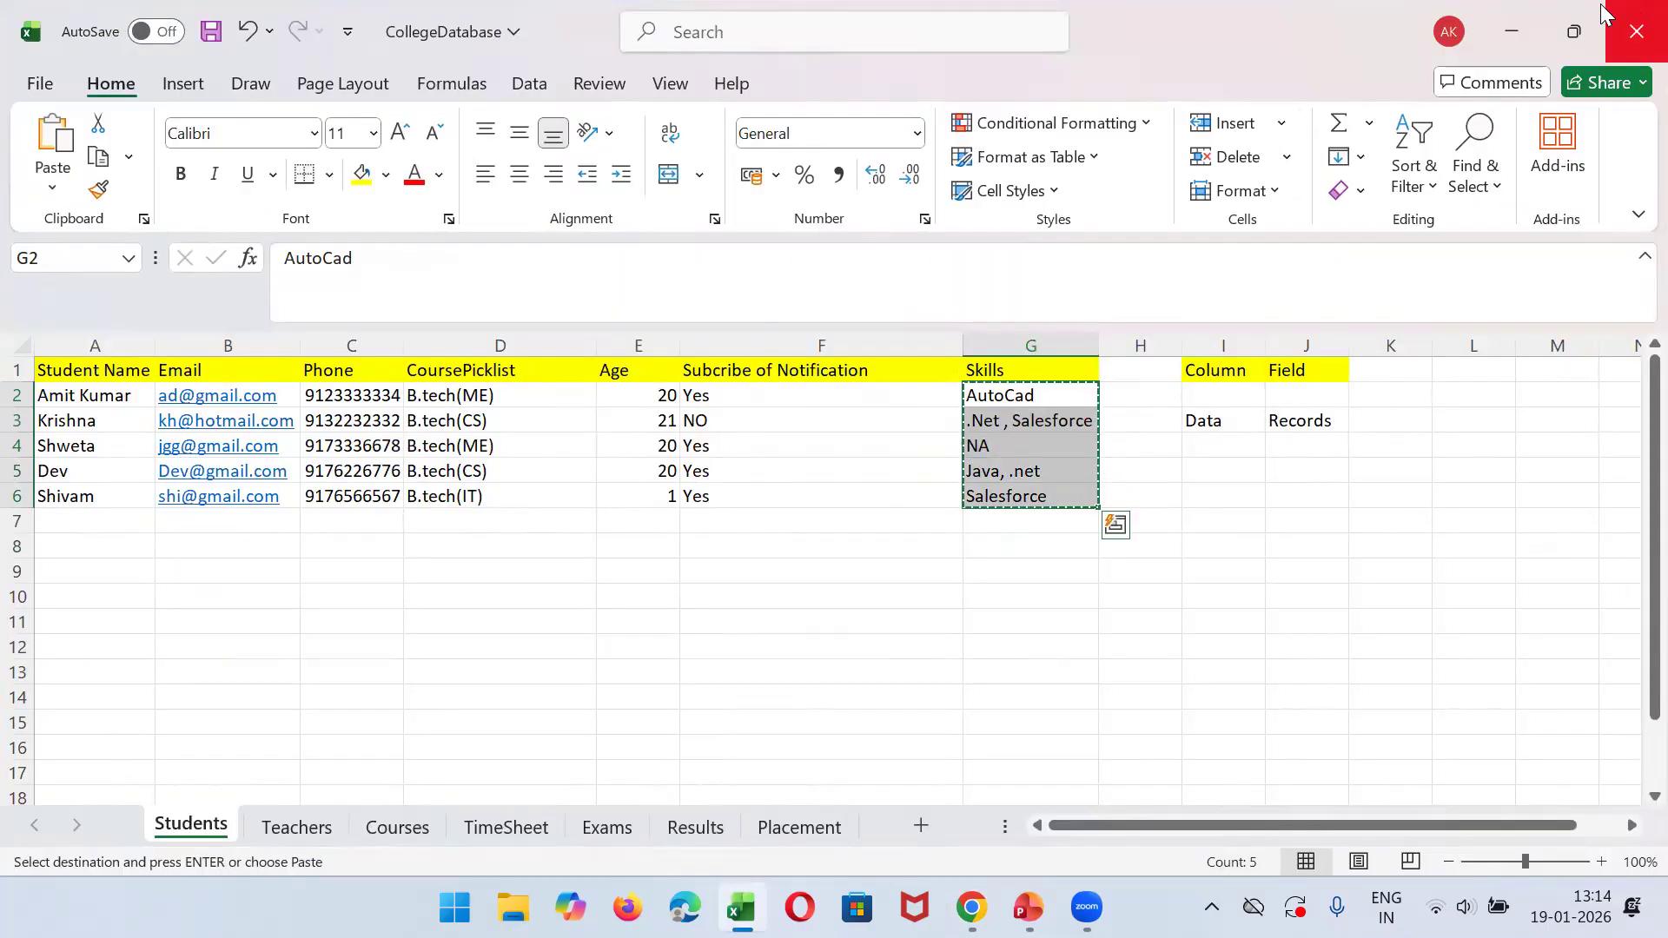
pyautogui.click(1511, 32)
pyautogui.click(696, 562)
pyautogui.hotkey('ctrl', 'v')
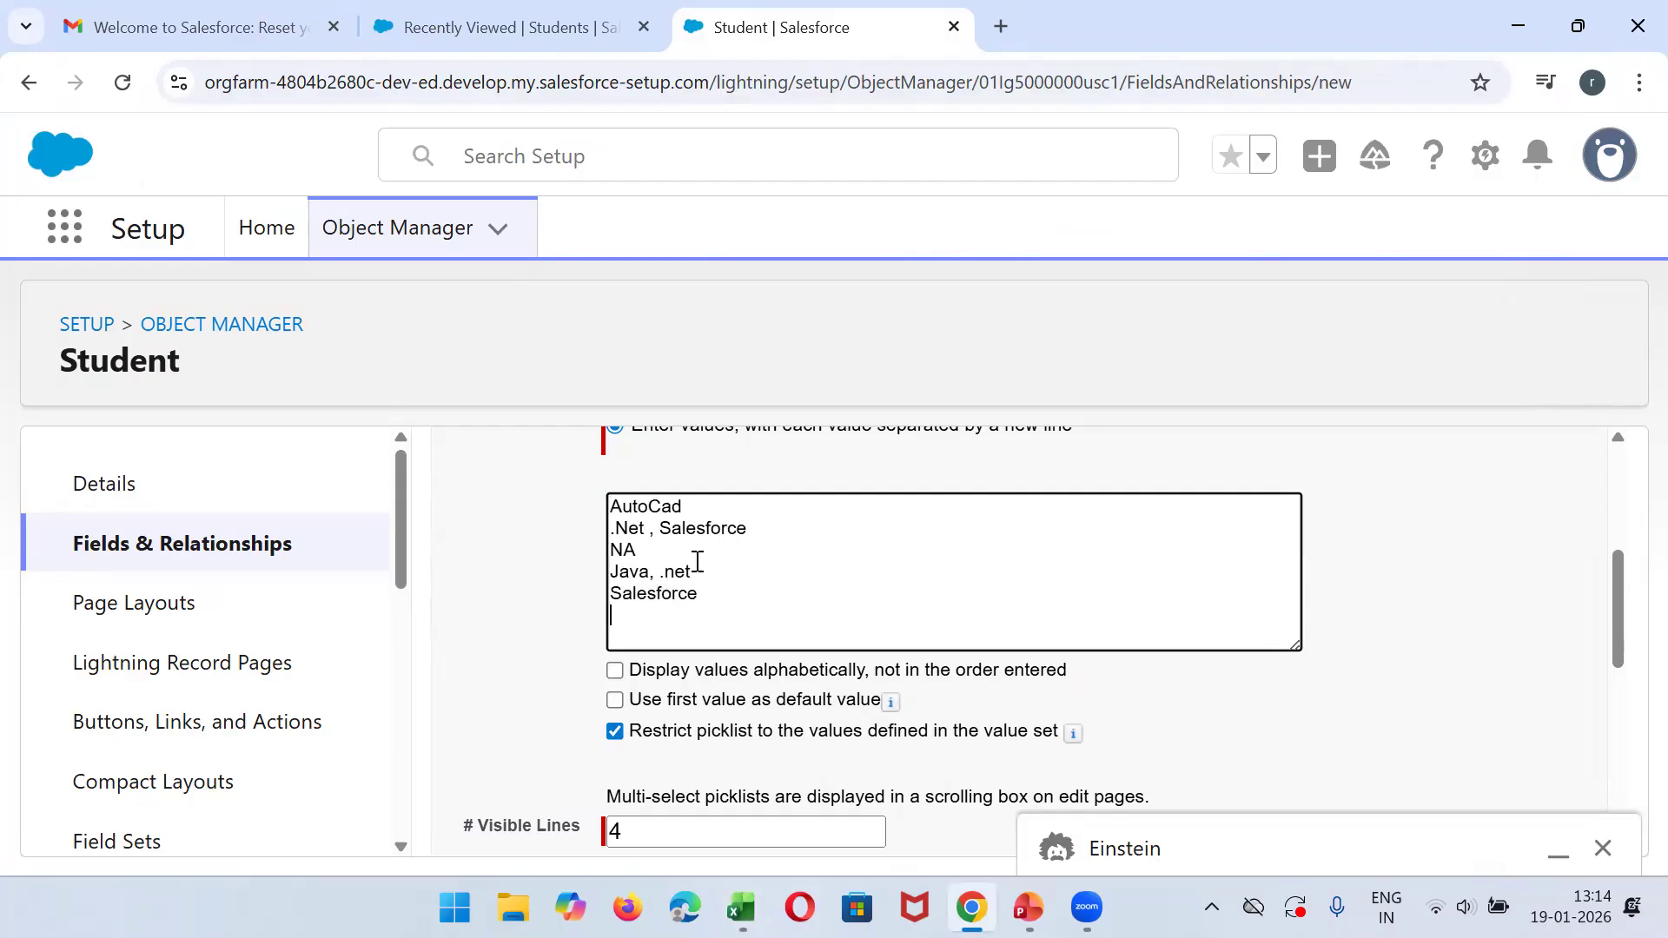
# - Split the combined ".Net , Salesforce" and "Java, .net" picklist entries so each skill is on its own line
pyautogui.click(660, 528)
pyautogui.press('BackSpace')
pyautogui.press('BackSpace')
pyautogui.press('Return')
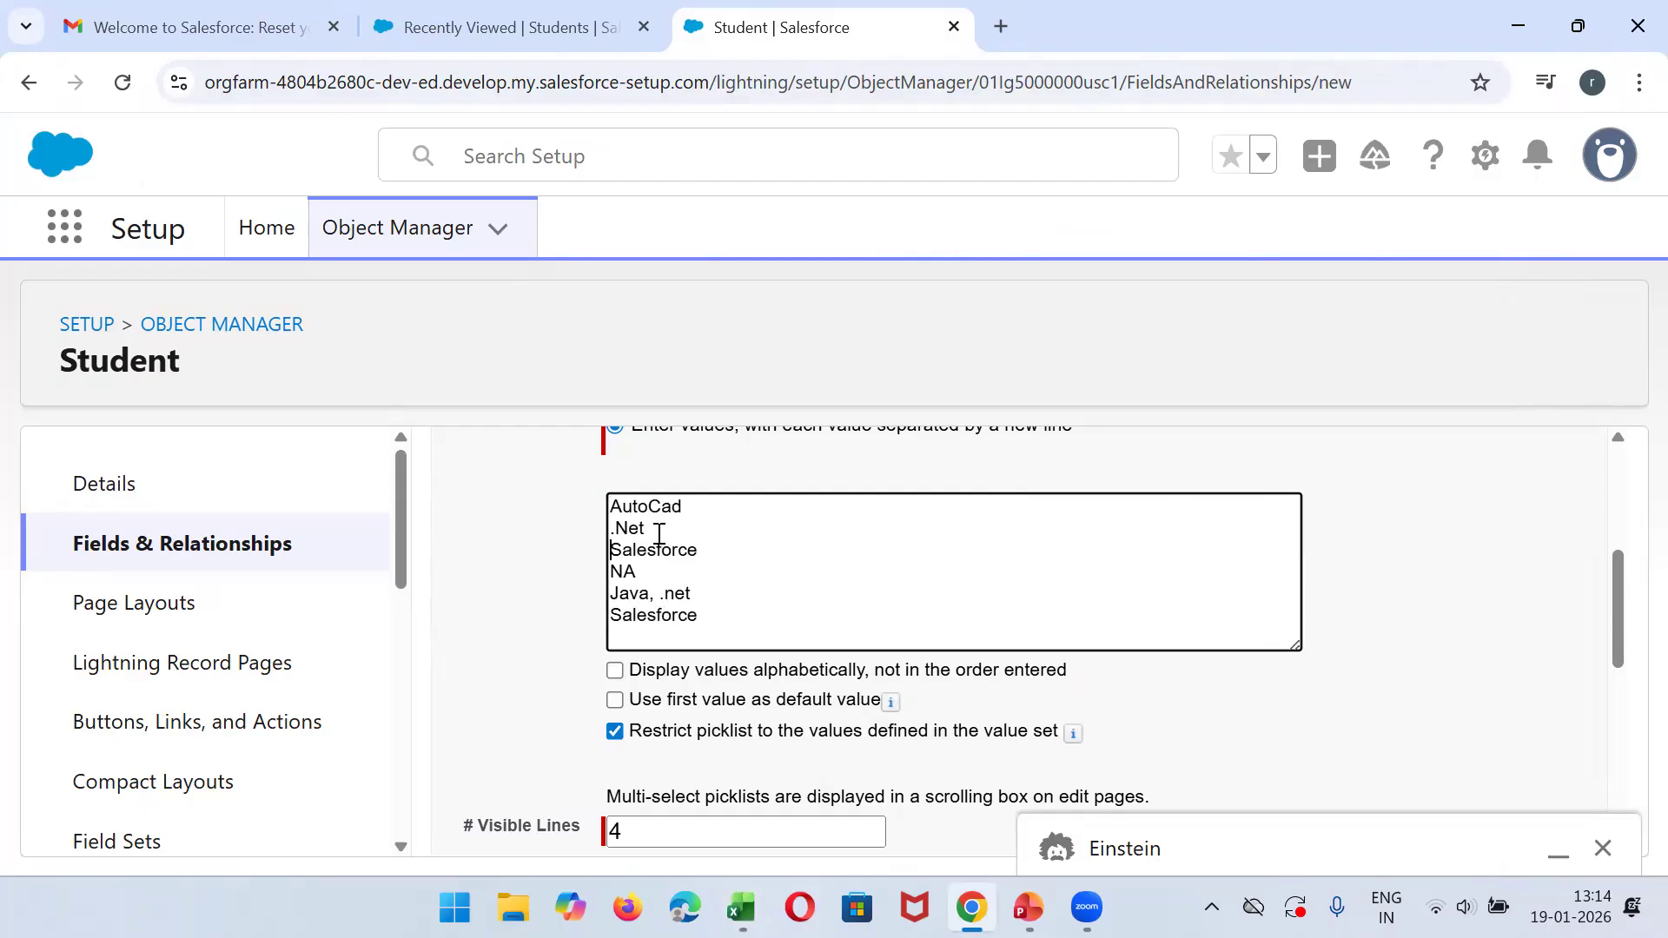
pyautogui.click(656, 604)
pyautogui.press('BackSpace')
pyautogui.press('Return')
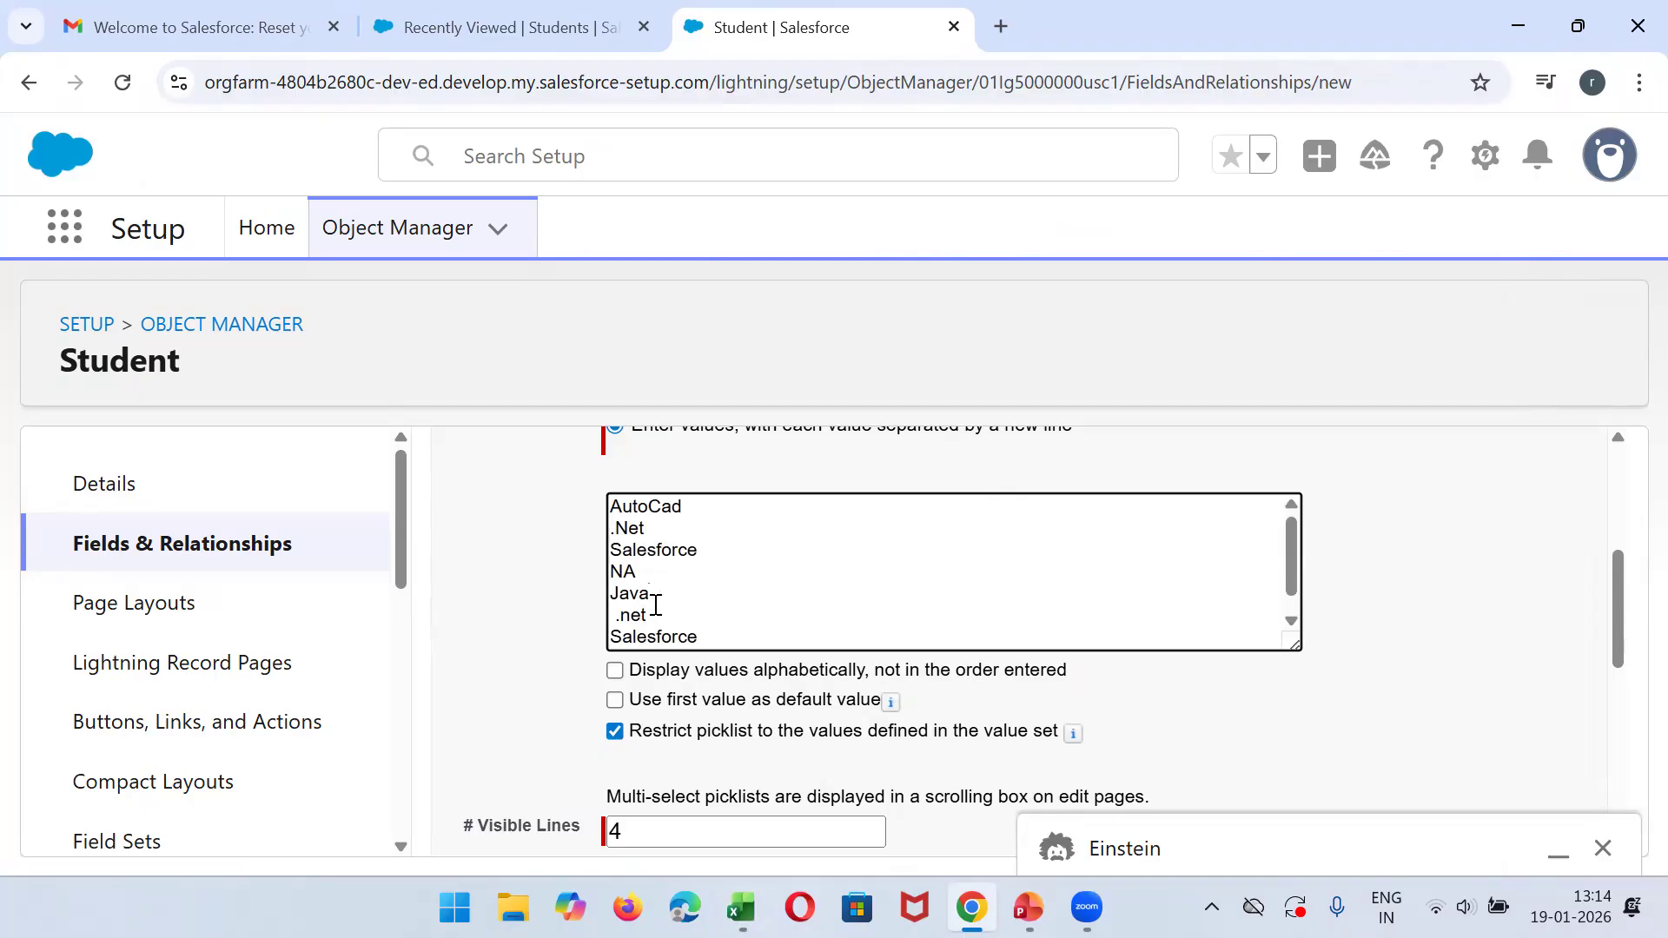
# - Delete the duplicate .net and Salesforce entries below Java in the picklist values
pyautogui.tripleClick(669, 619)
pyautogui.press('BackSpace')
pyautogui.doubleClick(669, 619)
pyautogui.press('BackSpace')
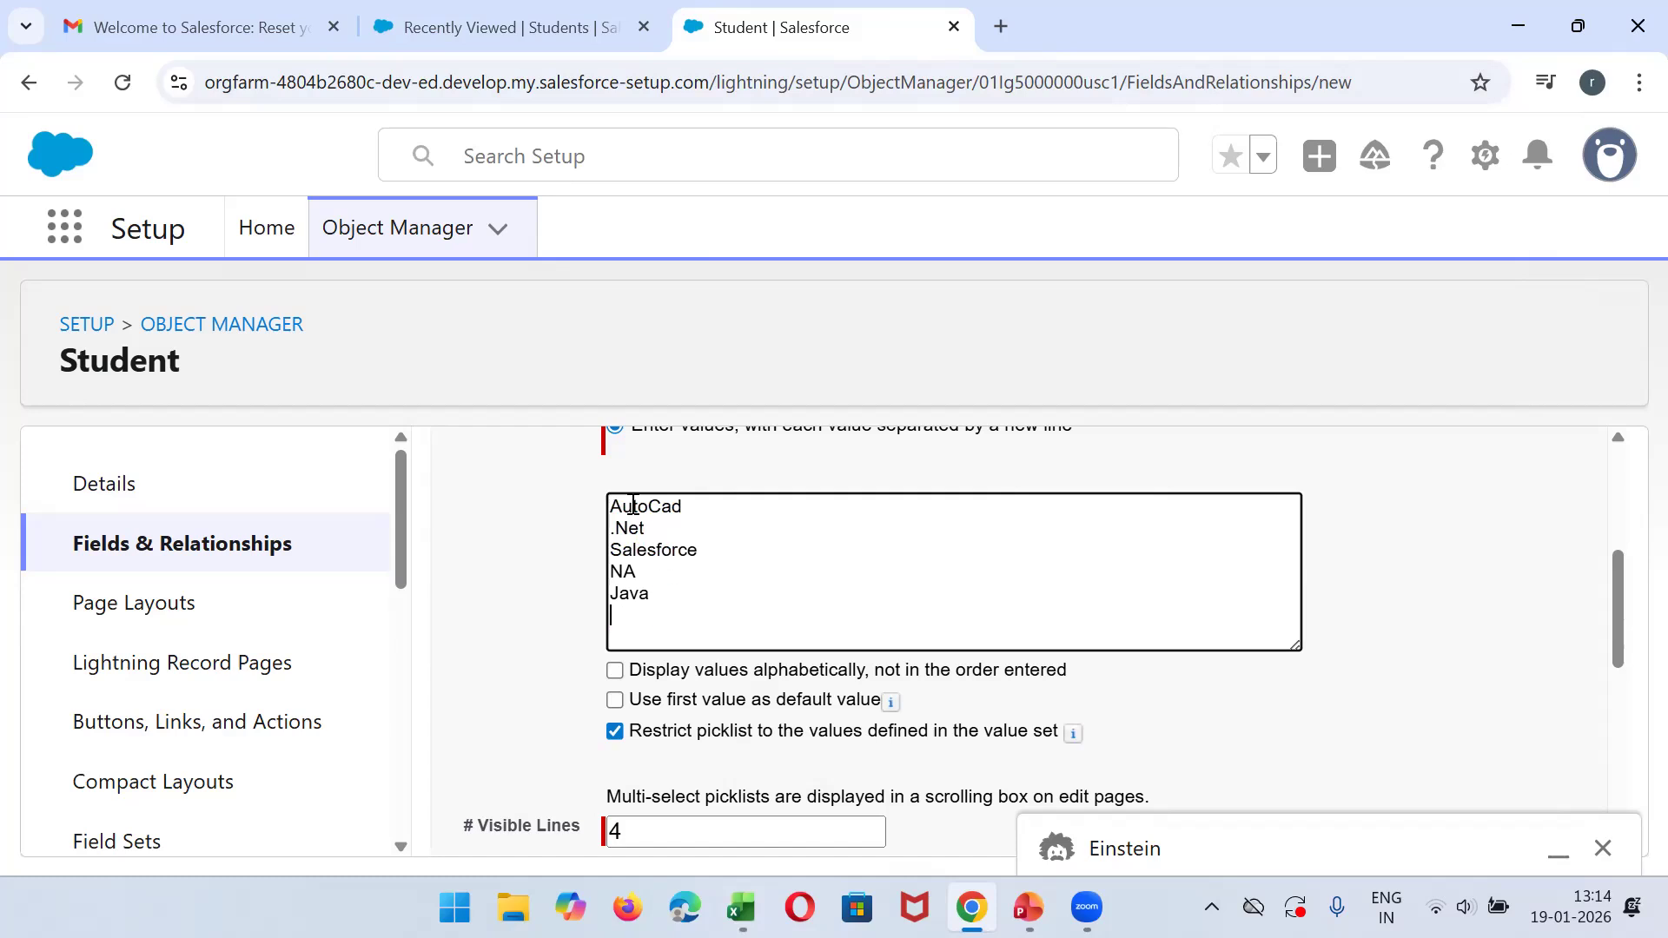
# - Add Orace, SQL DB and MS Dynamic as further picklist values, each on its own line
pyautogui.click(673, 594)
pyautogui.write('Orace')
pyautogui.press('Return')
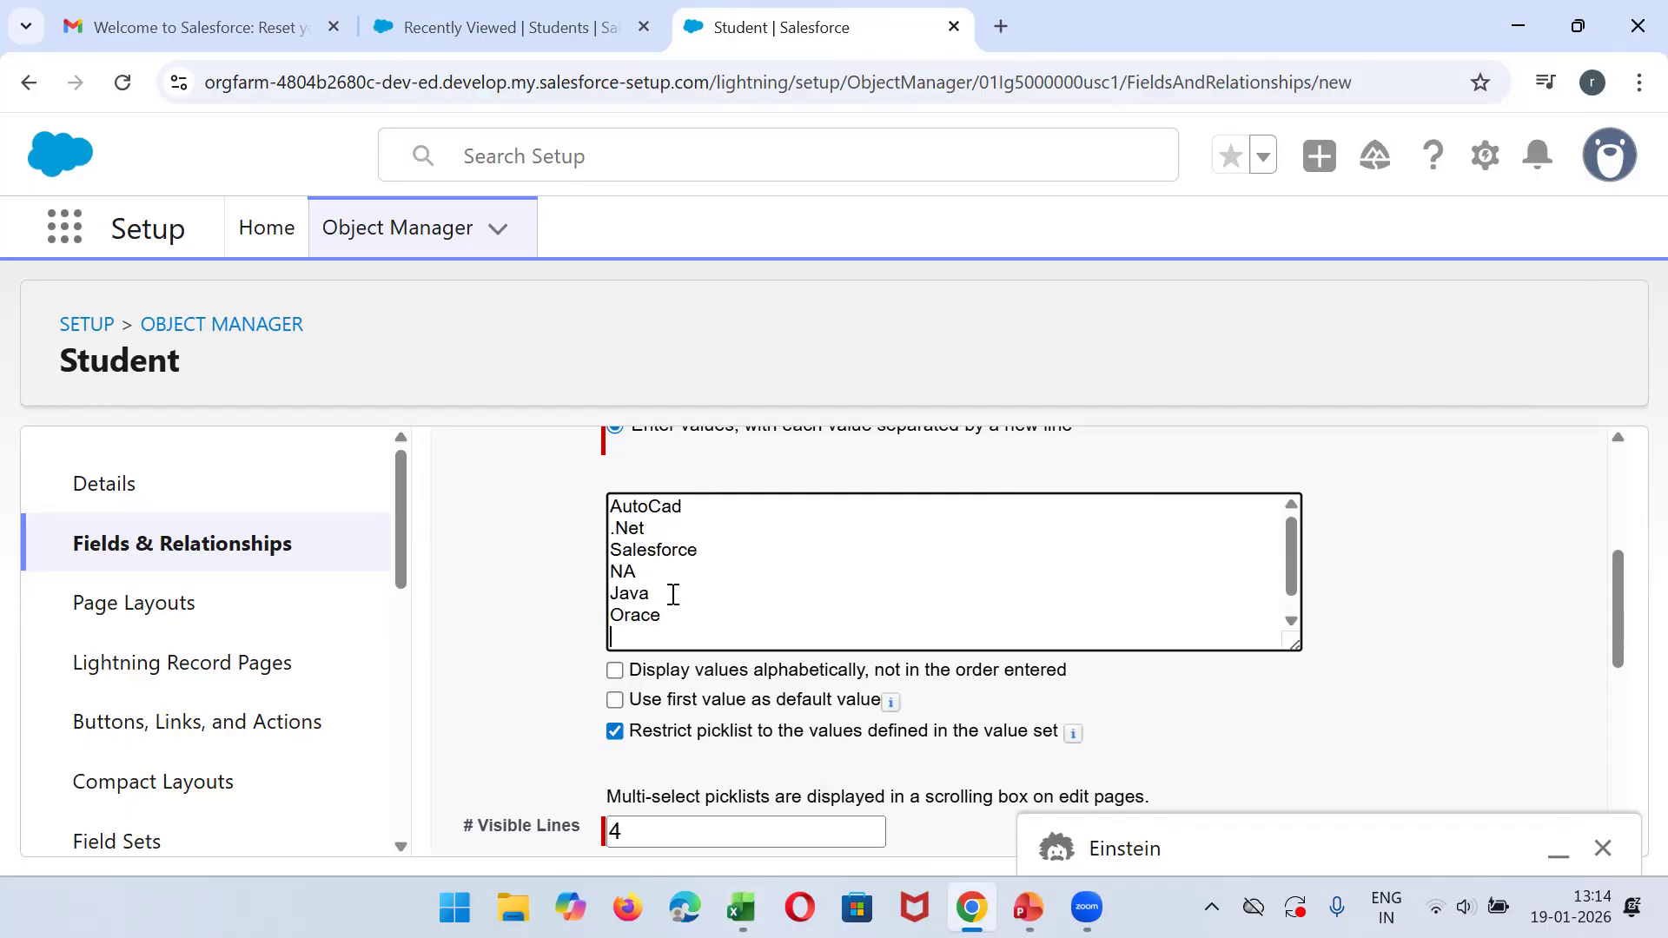
pyautogui.write('SQL DB')
pyautogui.press('Return')
pyautogui.write('M')
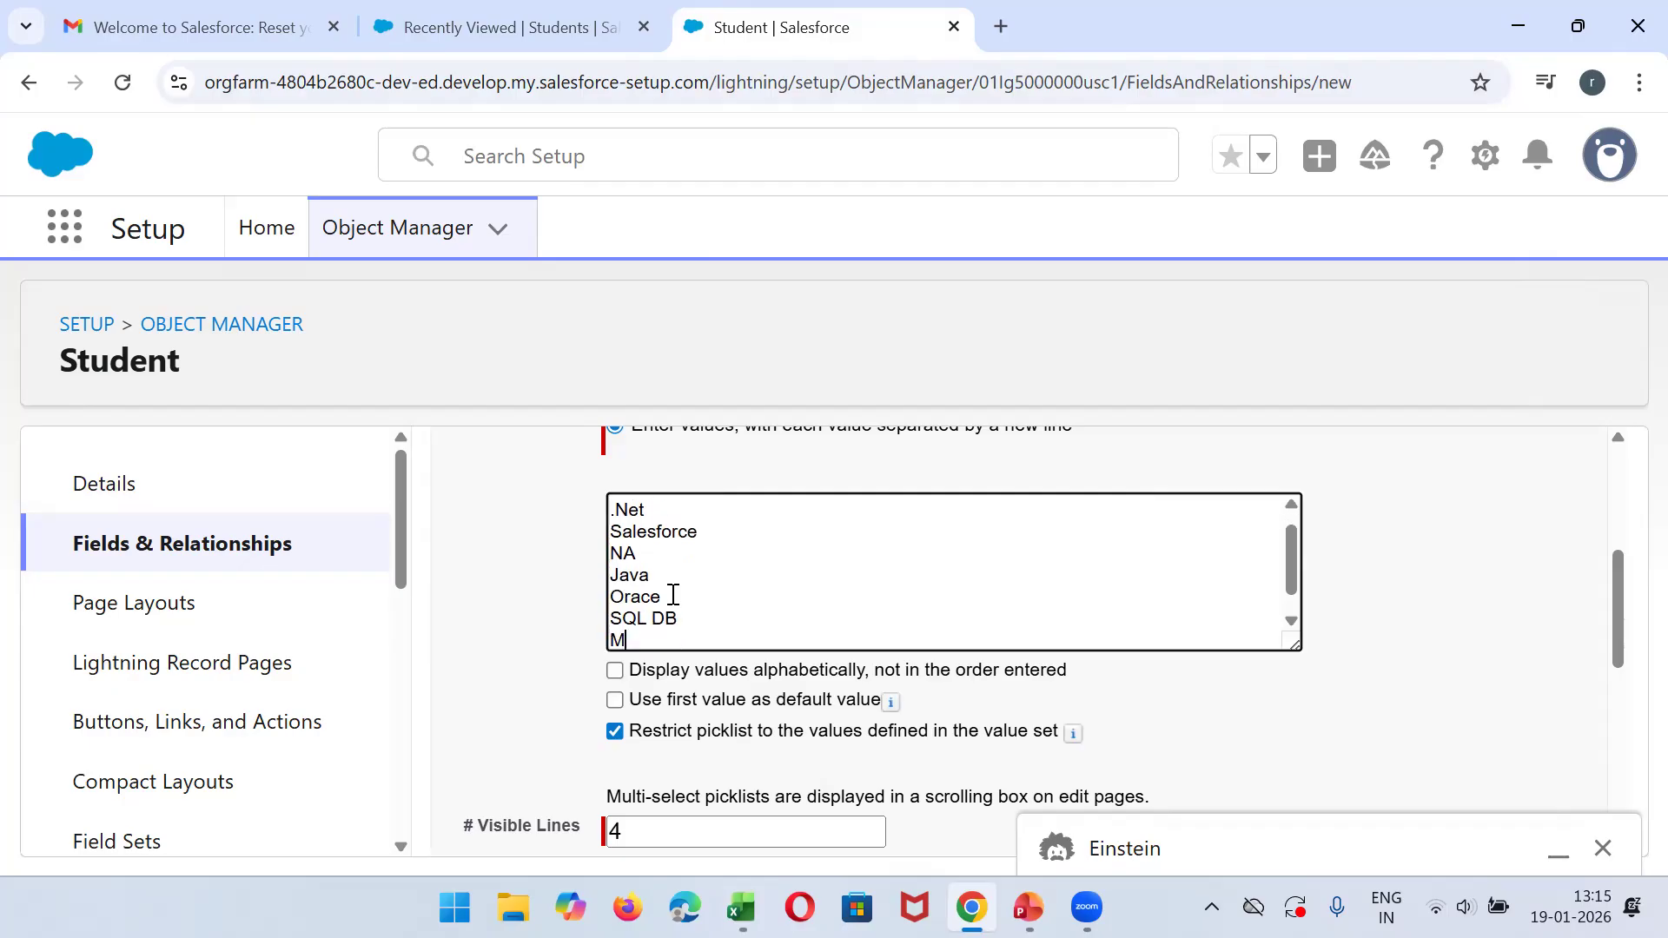
pyautogui.write('S Dyn')
pyautogui.press('BackSpace')
pyautogui.press('BackSpace')
pyautogui.write('ynamic')
# - Accept the default field-level security and page layouts for the Student's Skill picklist and save the field
pyautogui.moveTo(1621, 653); pyautogui.dragTo(1615, 551)
pyautogui.click(1505, 627)
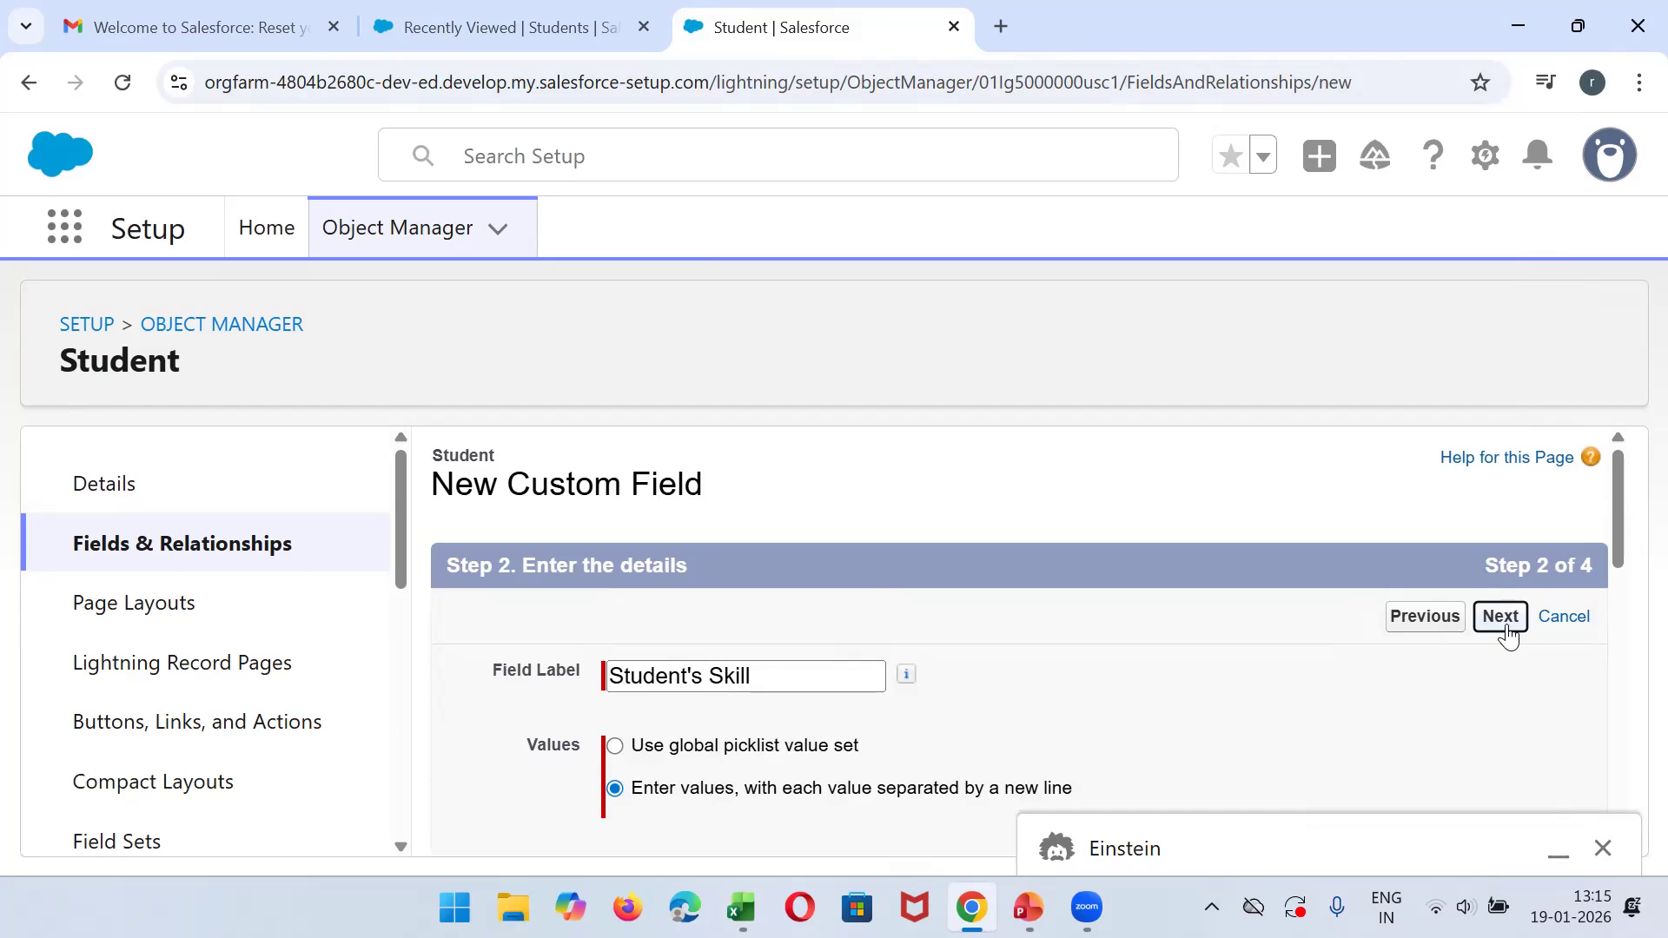
pyautogui.click(1503, 624)
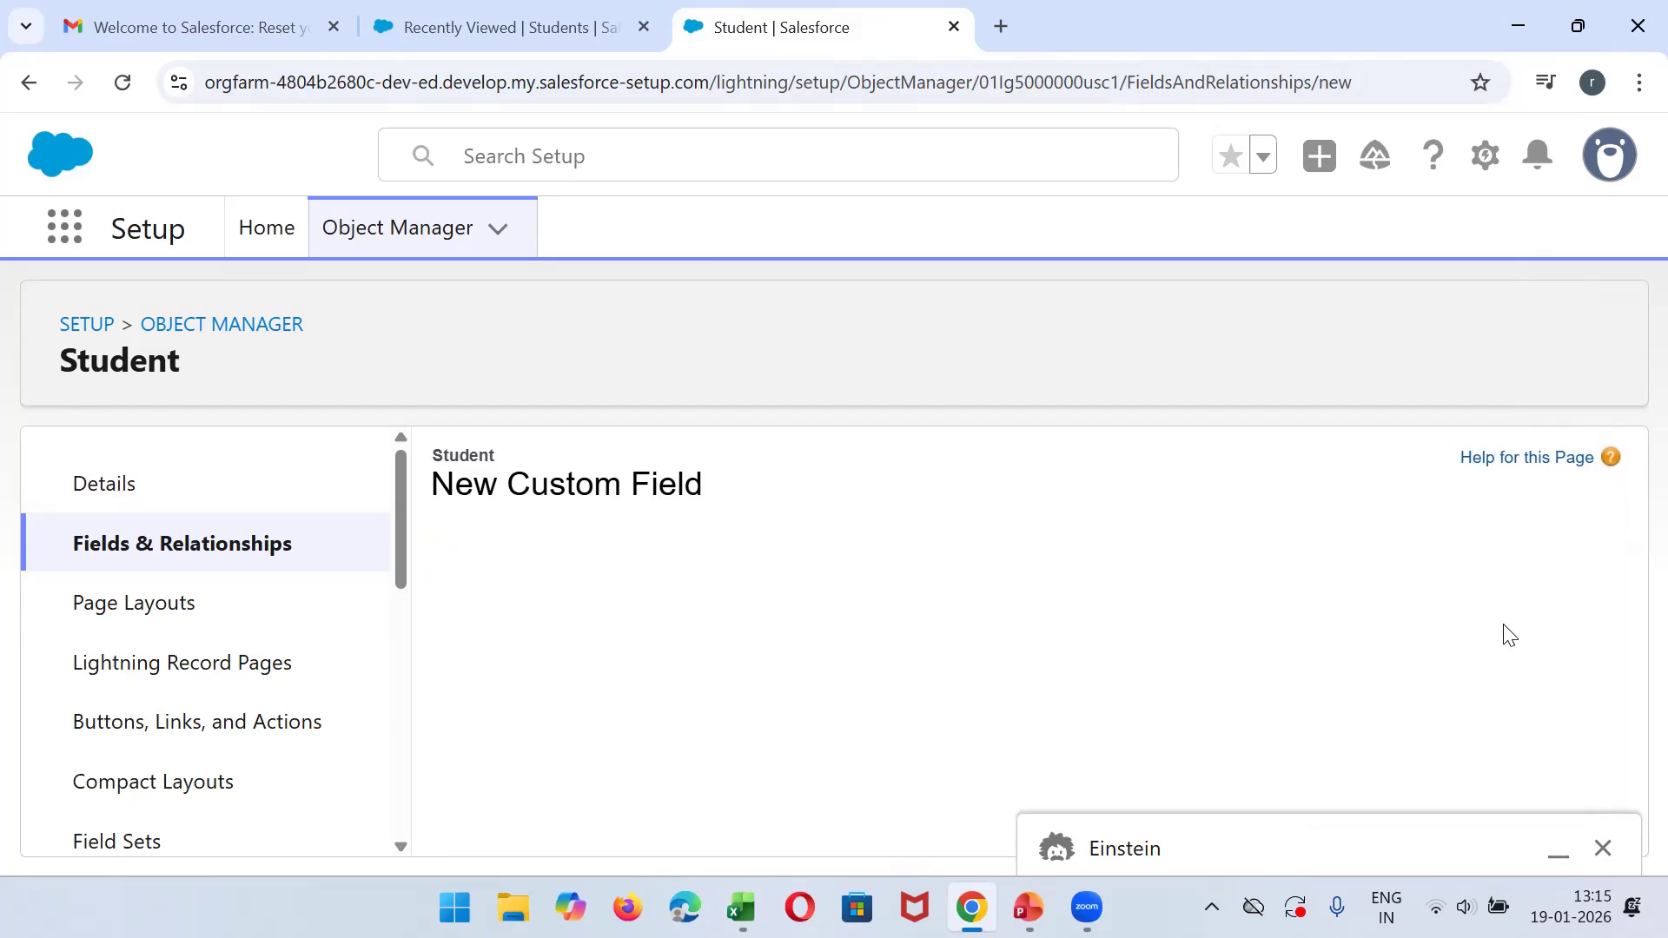
pyautogui.click(1501, 622)
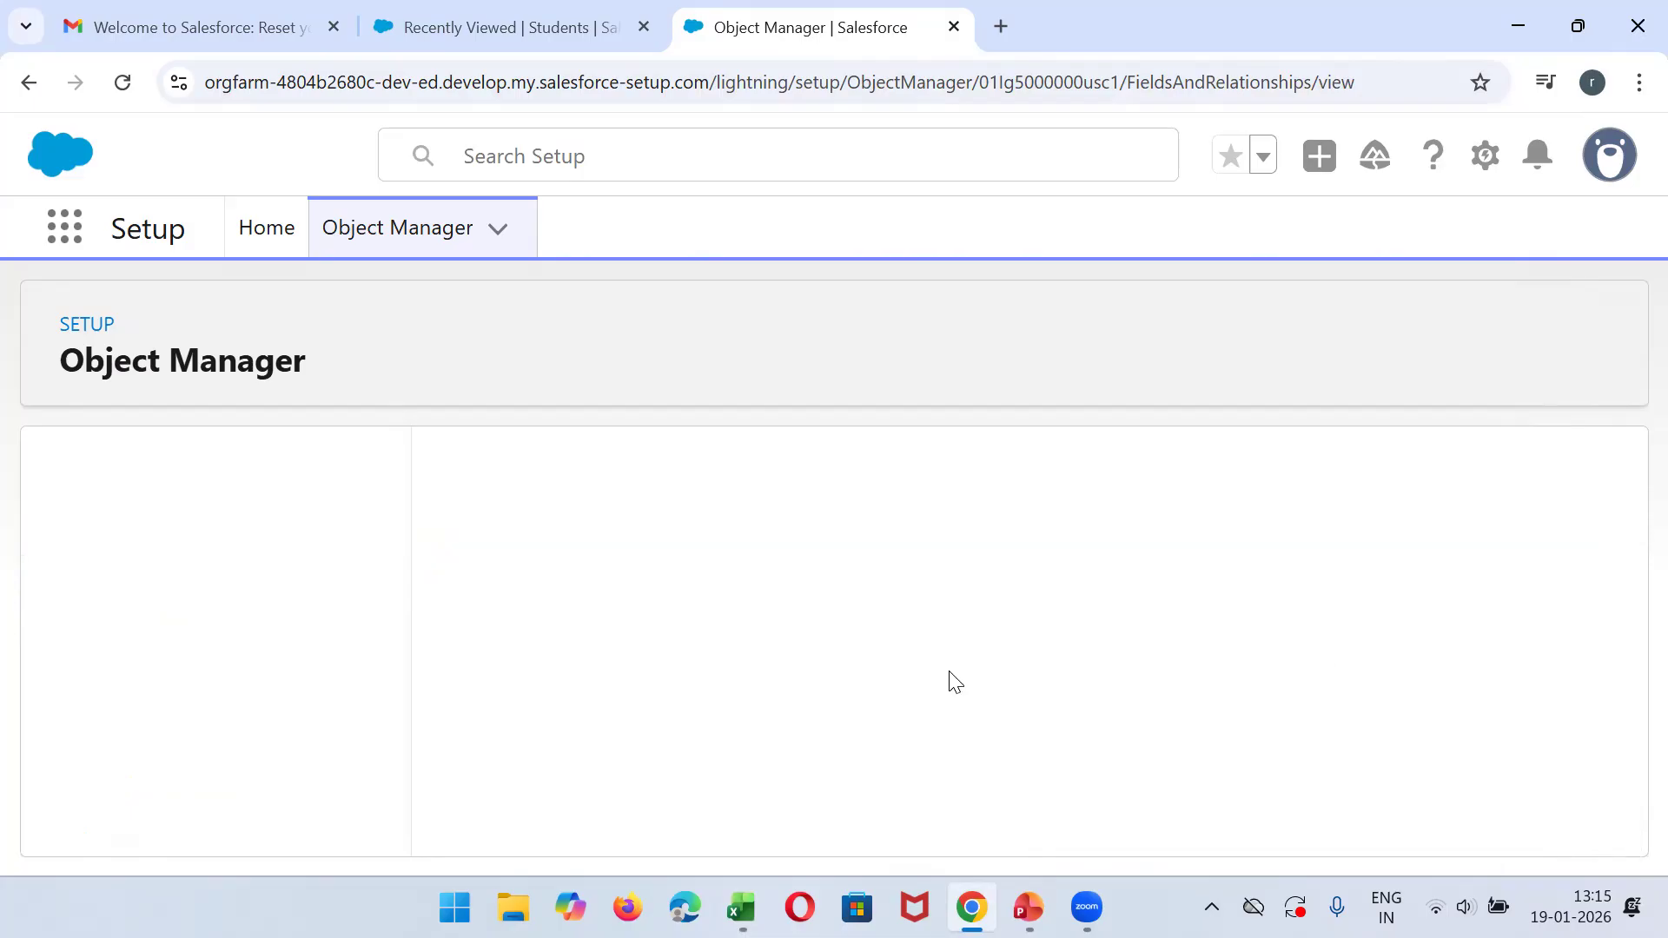
# - Switch to Excel and highlight the whole Students table, from the Student Name header through the last Skills record
pyautogui.hotkey('alt', 'Tab')
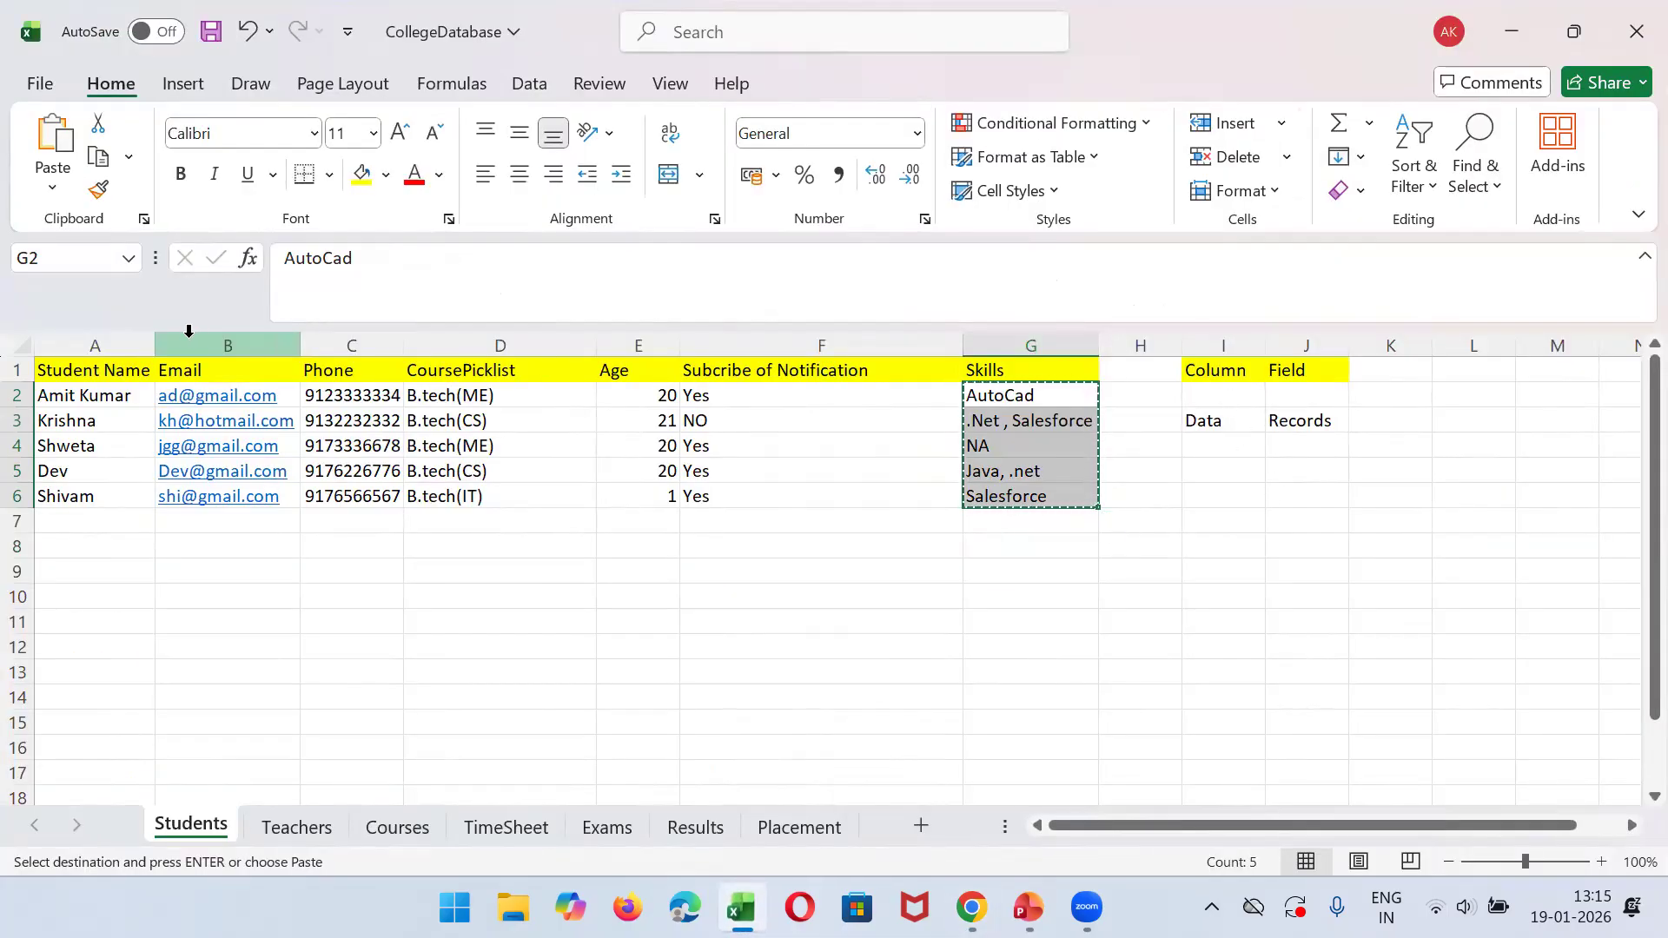
pyautogui.click(118, 372)
pyautogui.hotkey('shift', 'Right')
pyautogui.hotkey('shift', 'Right')
pyautogui.hotkey('shift', 'Right')
pyautogui.hotkey('shift', 'Right')
pyautogui.hotkey('shift', 'Right')
pyautogui.hotkey('shift', 'Right')
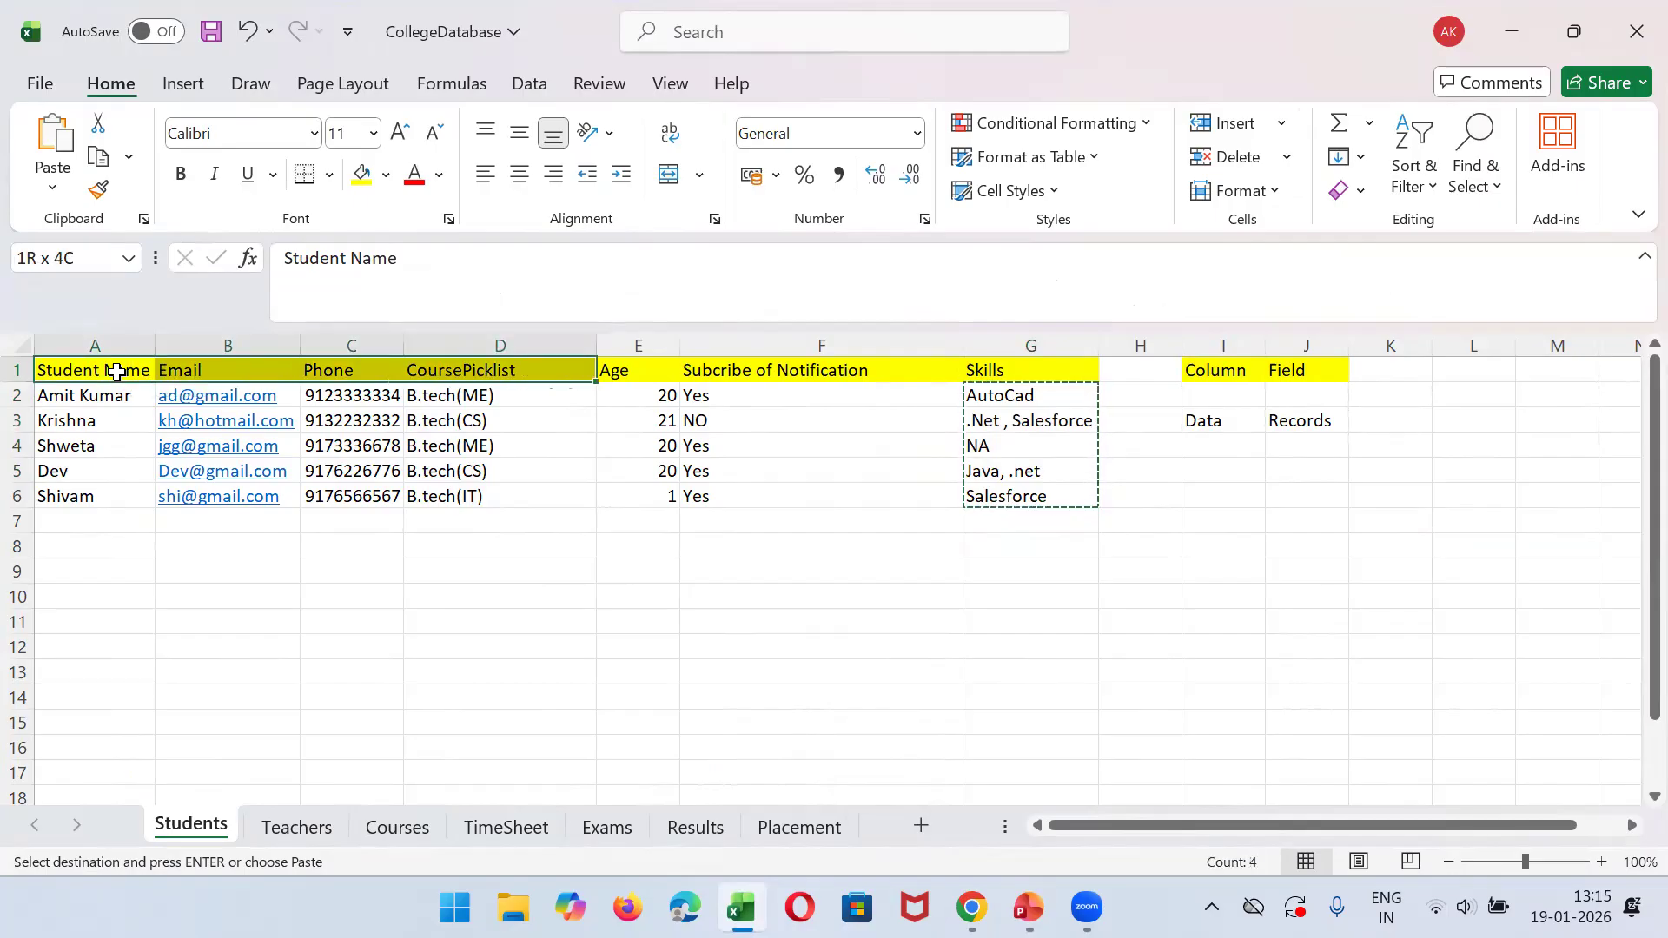
pyautogui.hotkey('shift', 'Down')
pyautogui.hotkey('shift', 'Down')
pyautogui.hotkey('shift', 'Down')
pyautogui.hotkey('shift', 'Down')
pyautogui.hotkey('shift', 'Down')
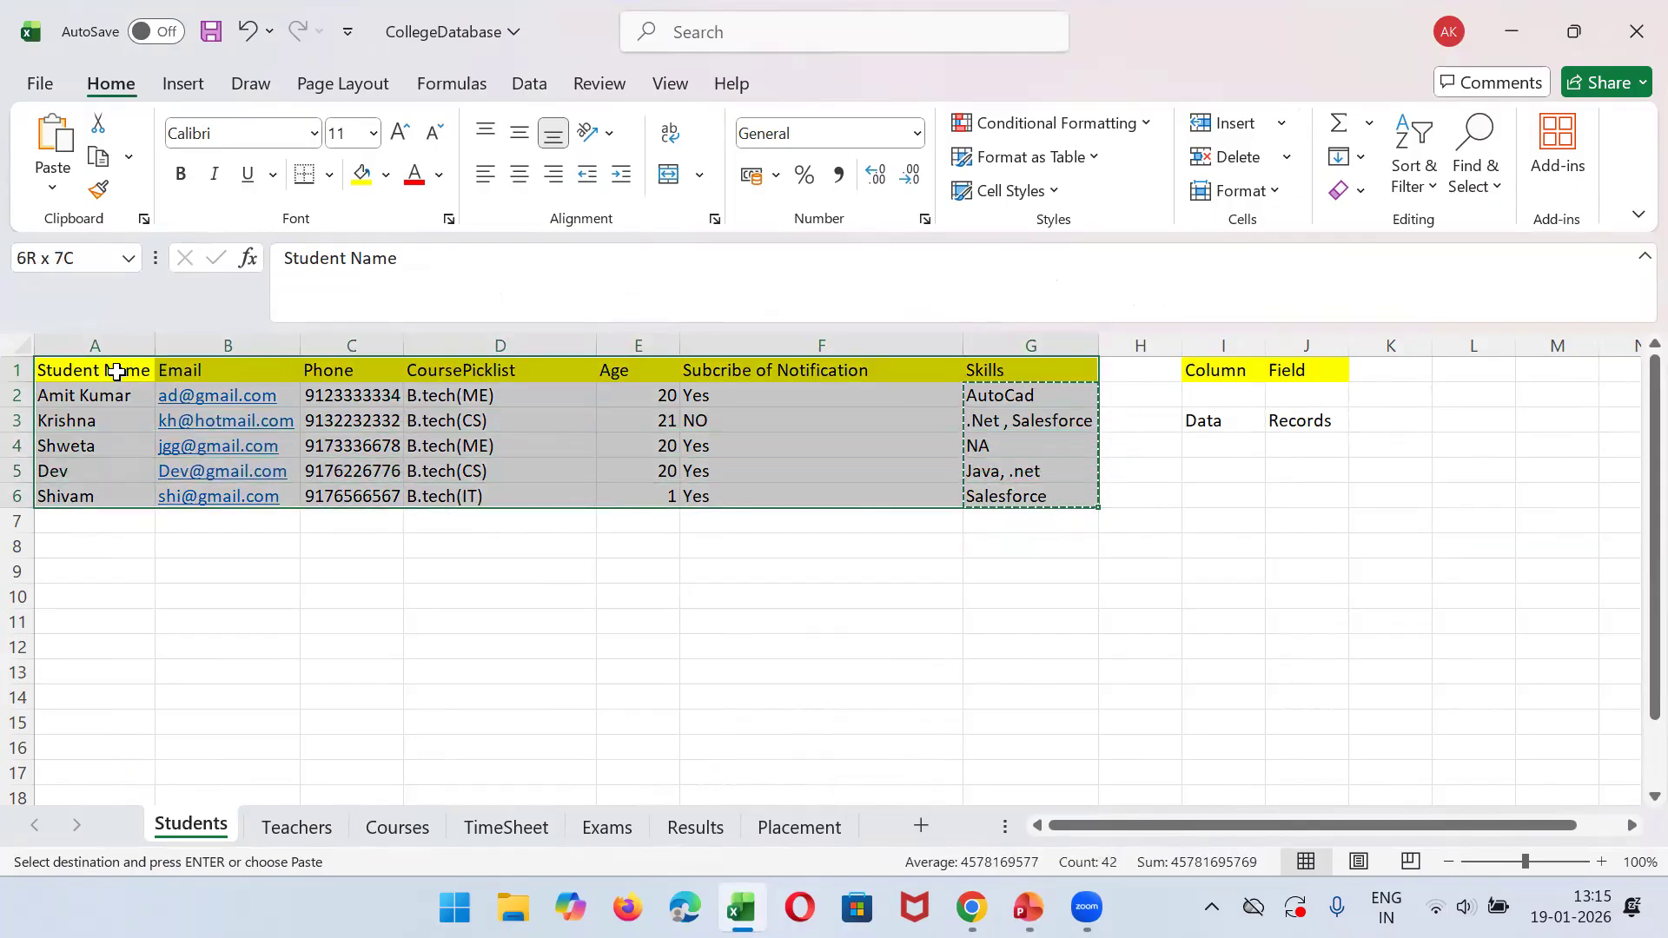
# - Go through the Students sheet's column headers to compare them with the Salesforce fields, and return to Salesforce
pyautogui.click(121, 371)
pyautogui.click(240, 370)
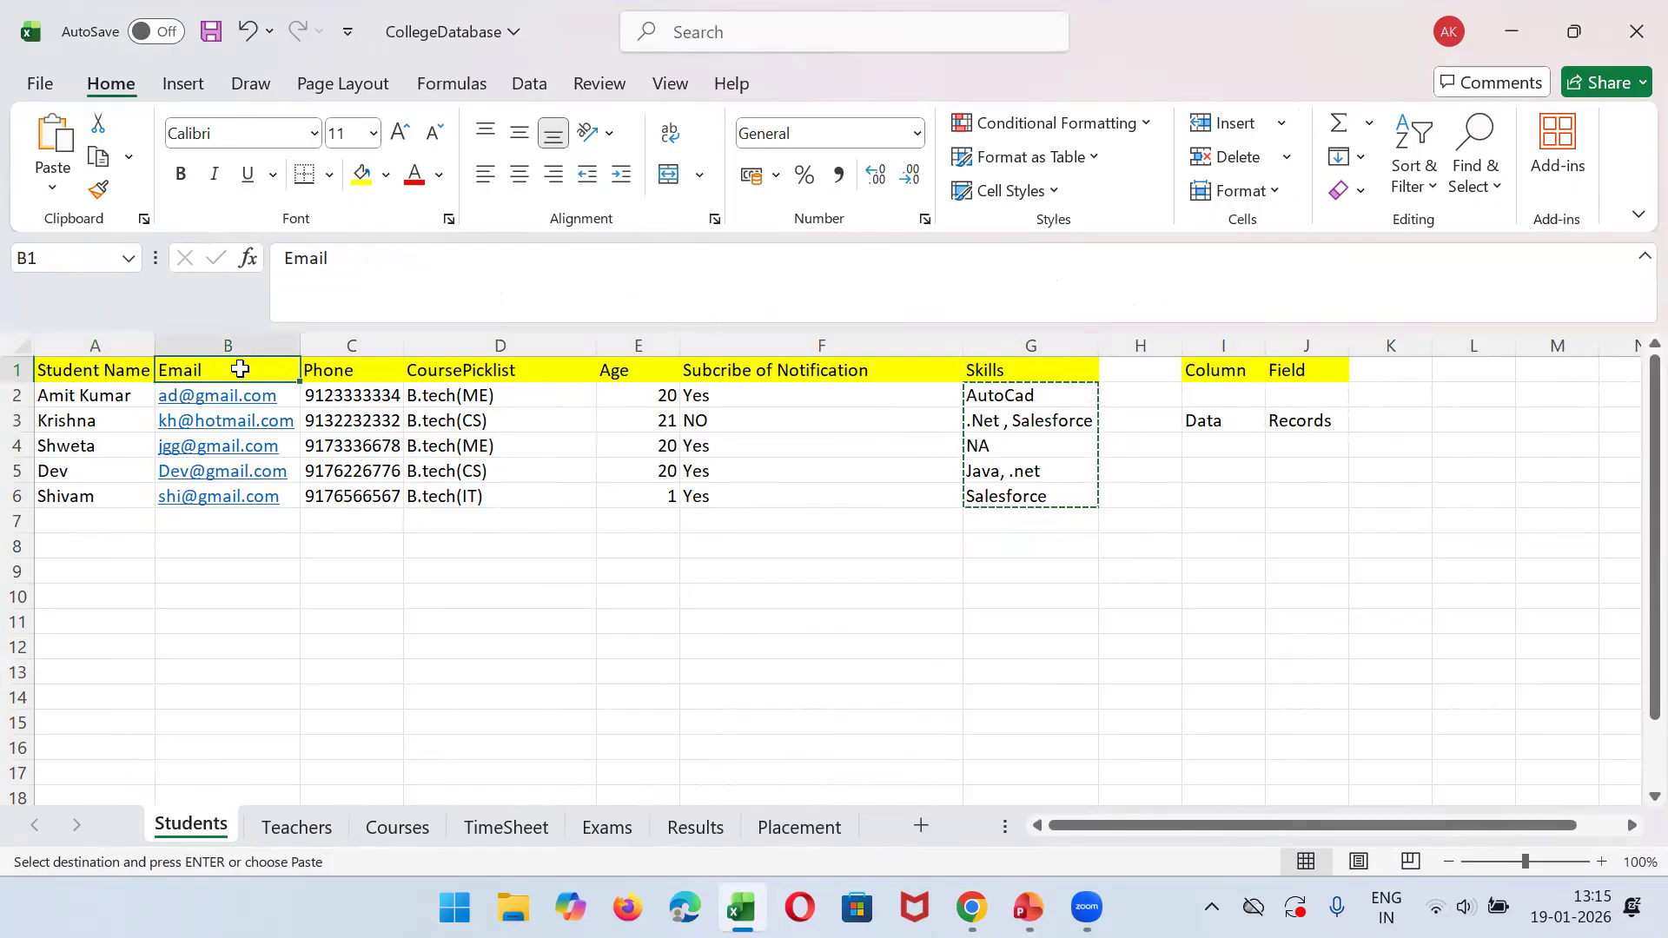
pyautogui.click(344, 374)
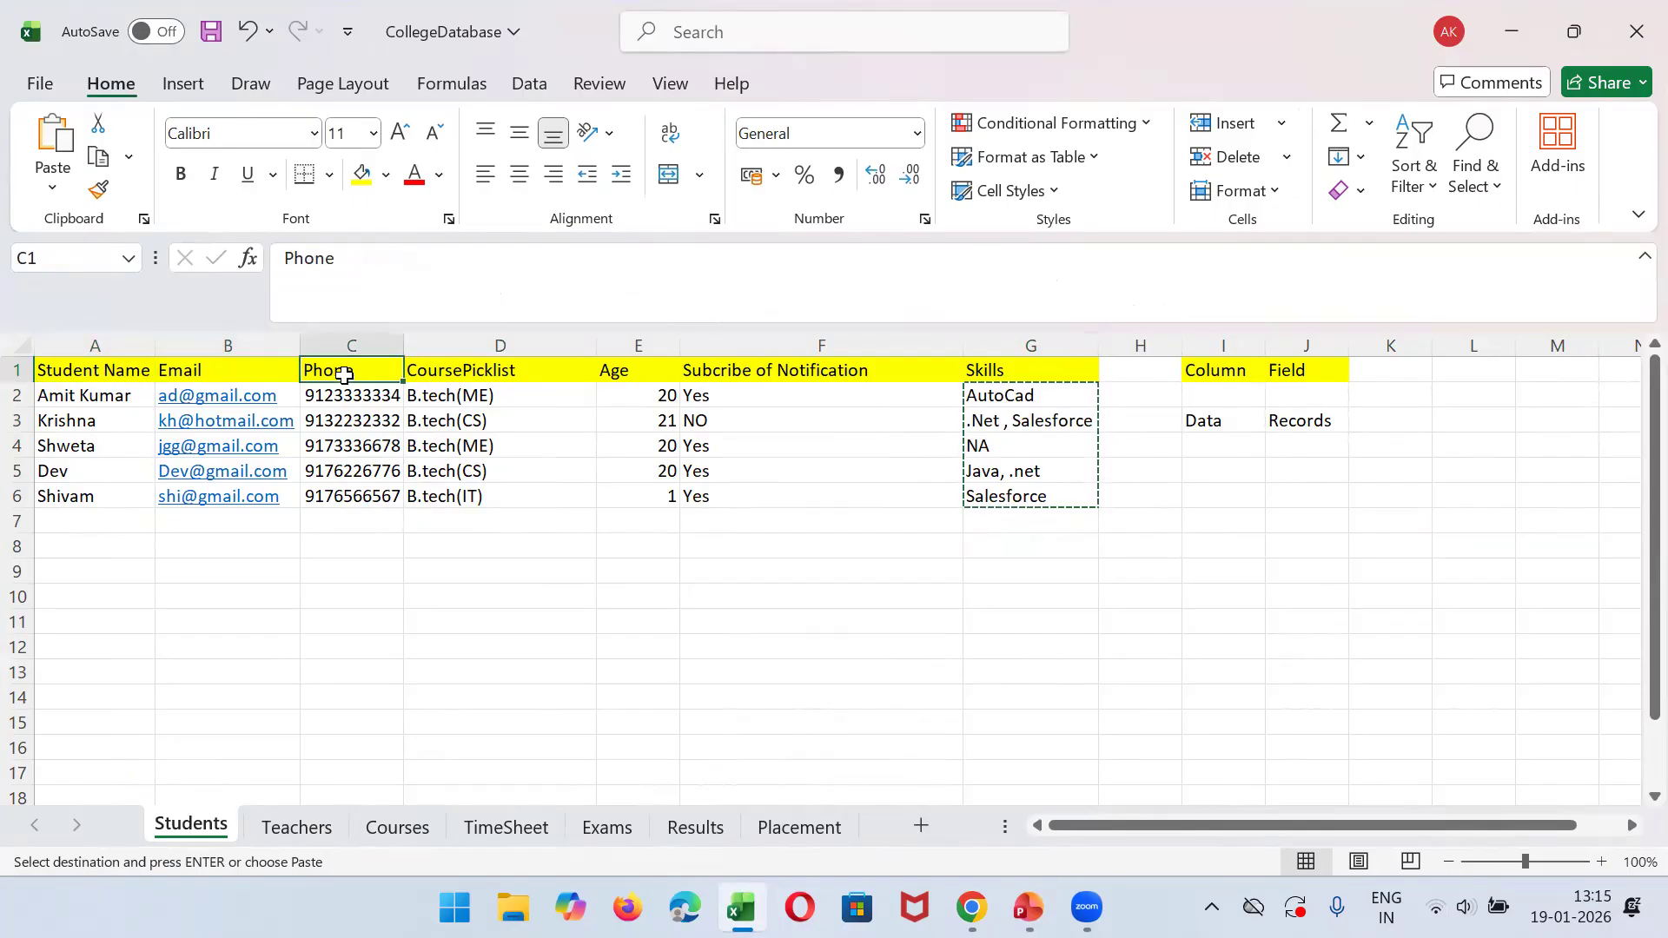
pyautogui.click(448, 370)
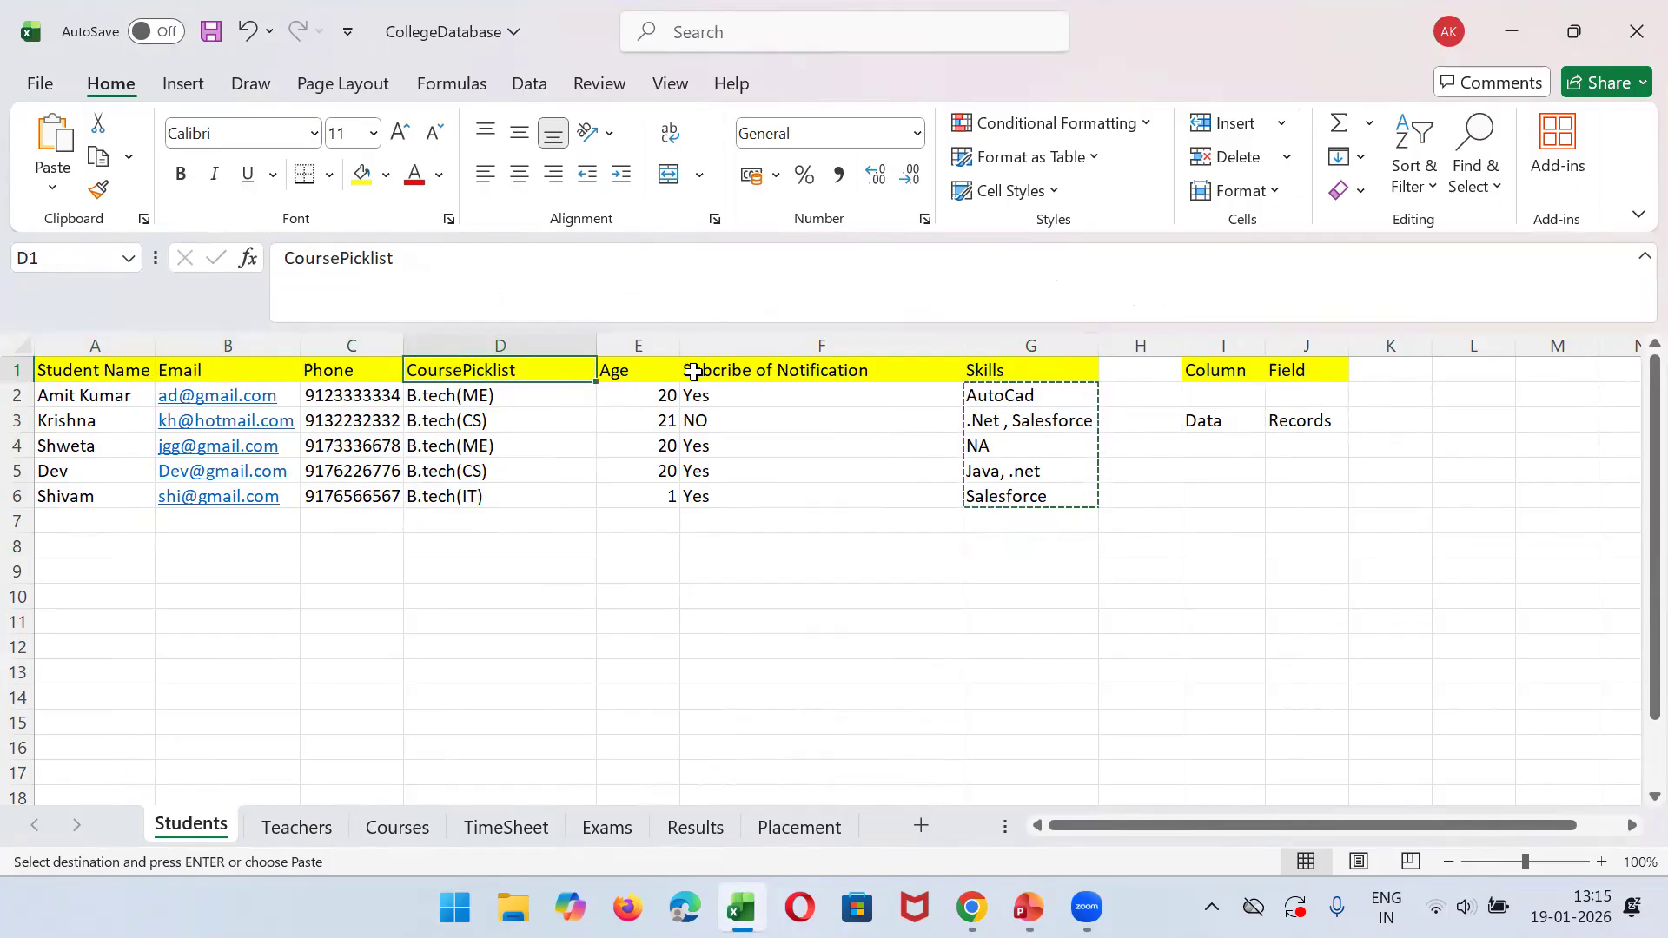
pyautogui.click(744, 371)
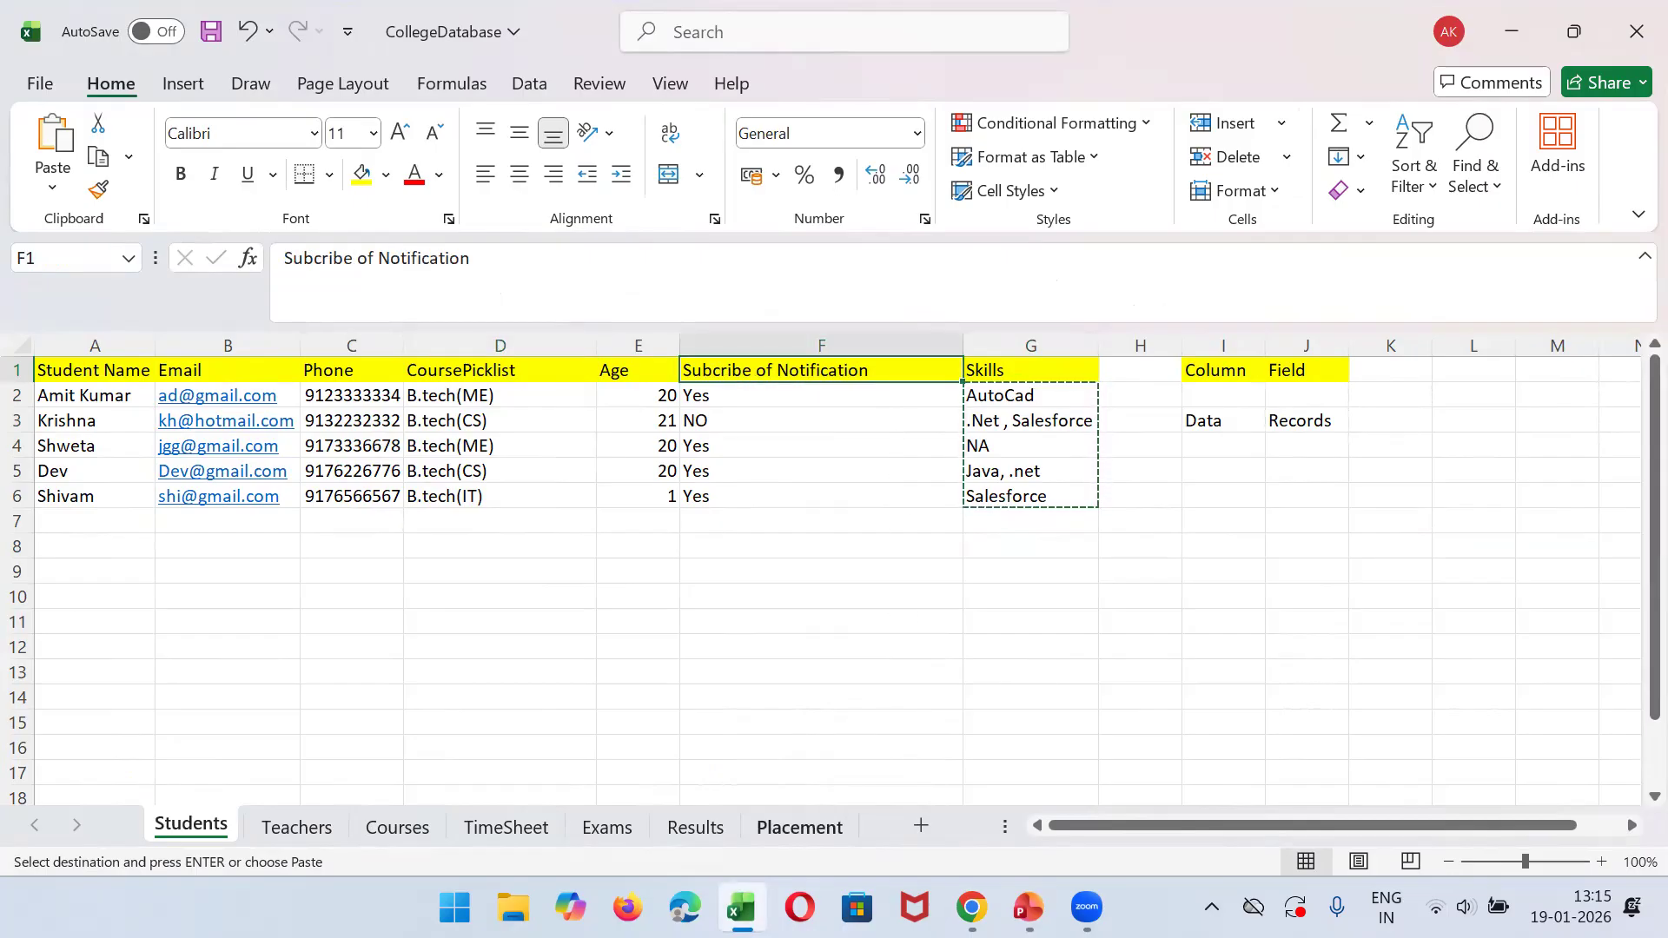
pyautogui.click(740, 908)
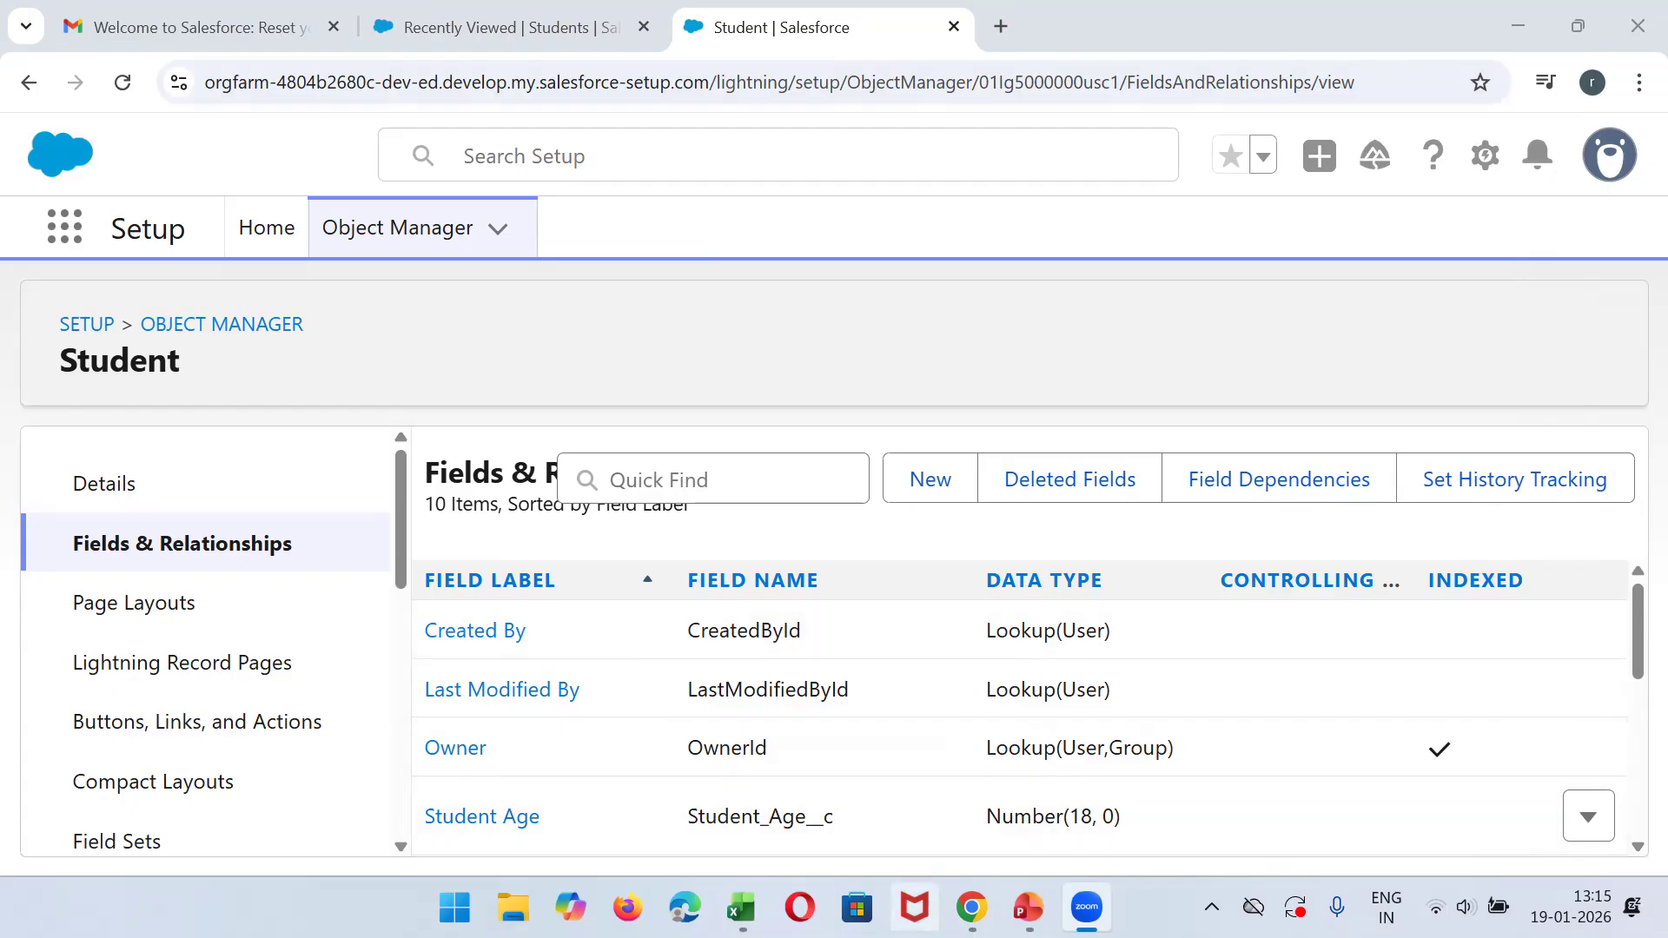
# - Review the Student object's full field list, and reload the app's Students list view in the other browser tab
pyautogui.click(830, 331)
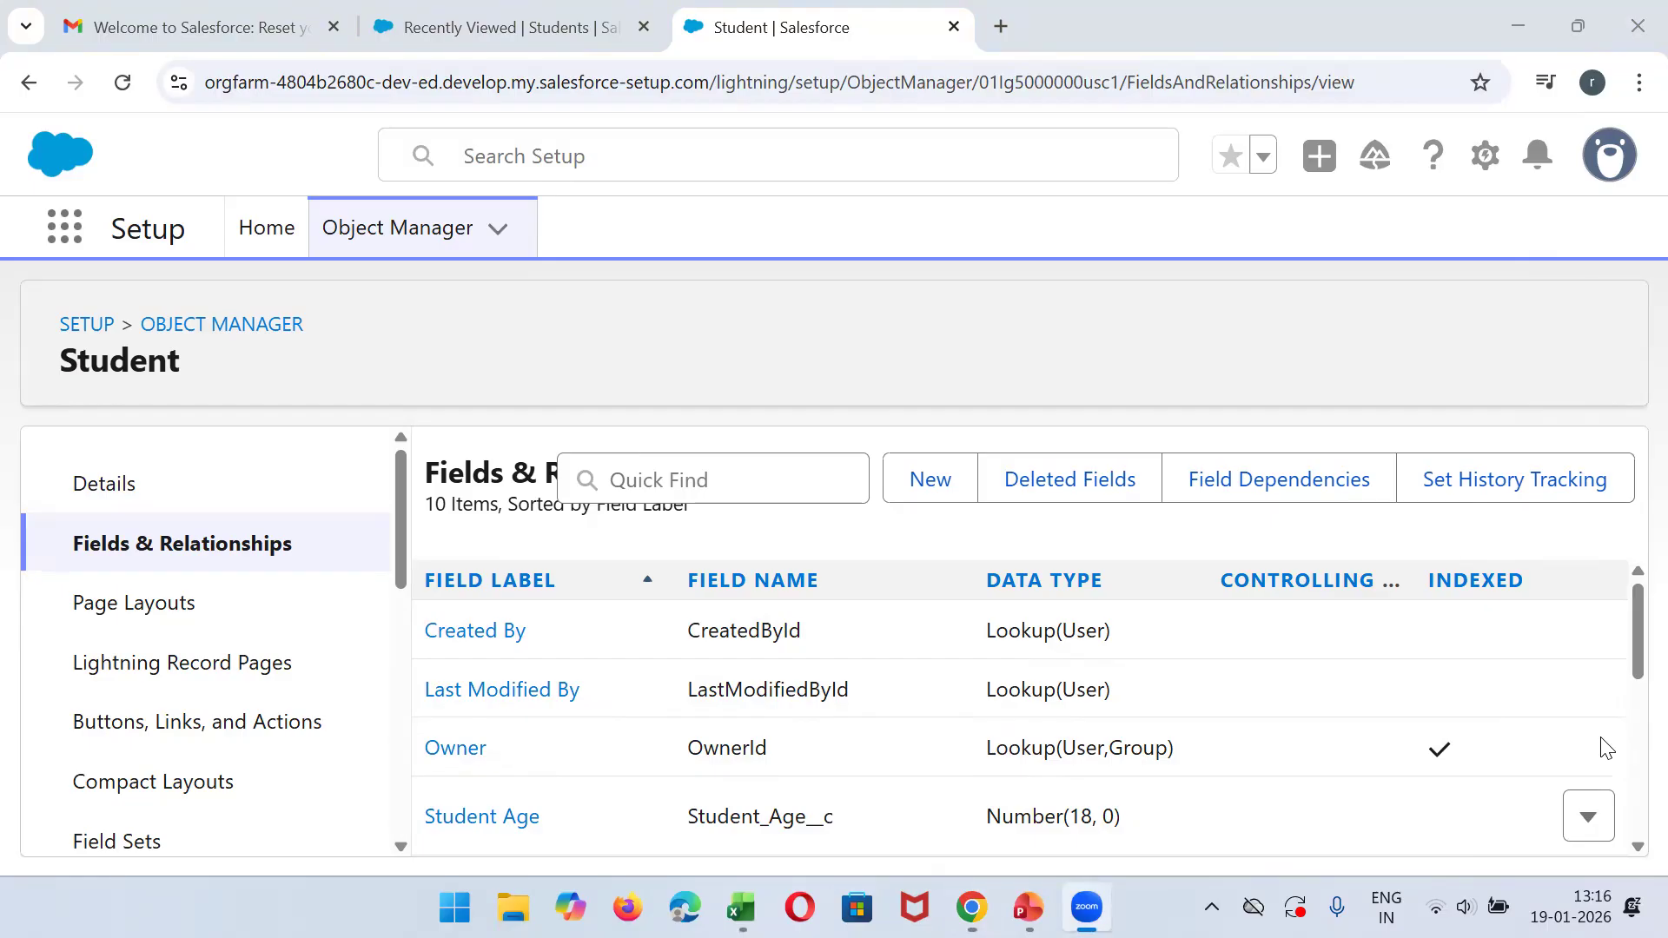
pyautogui.moveTo(1637, 630); pyautogui.dragTo(1632, 768)
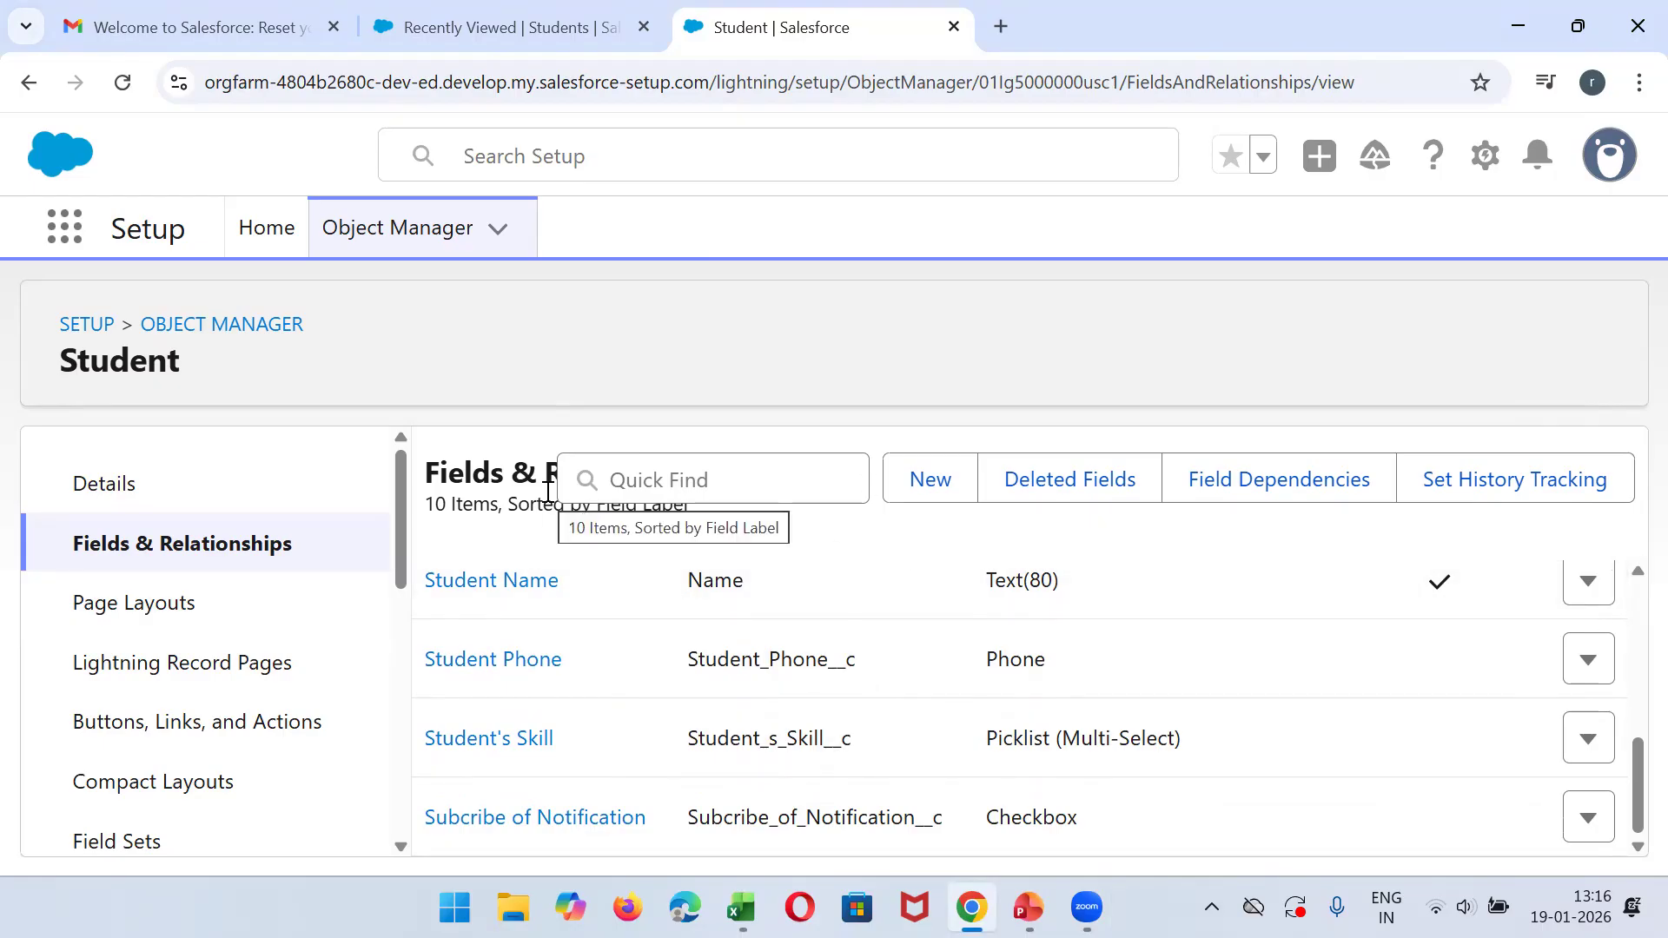
pyautogui.click(535, 38)
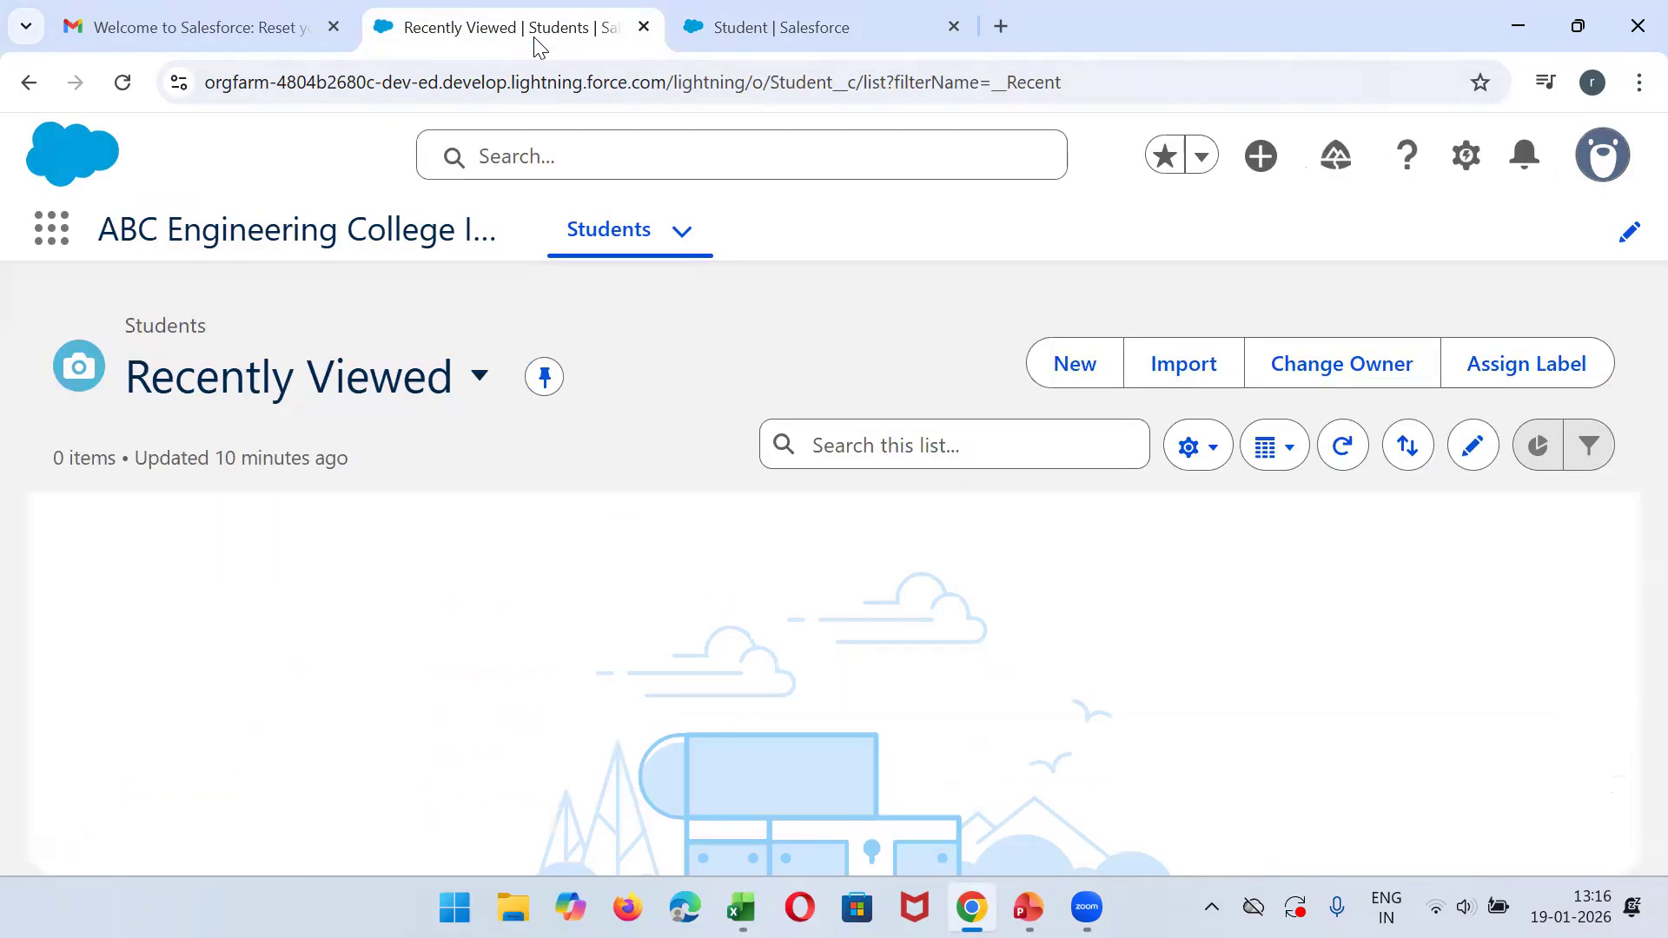
pyautogui.click(122, 82)
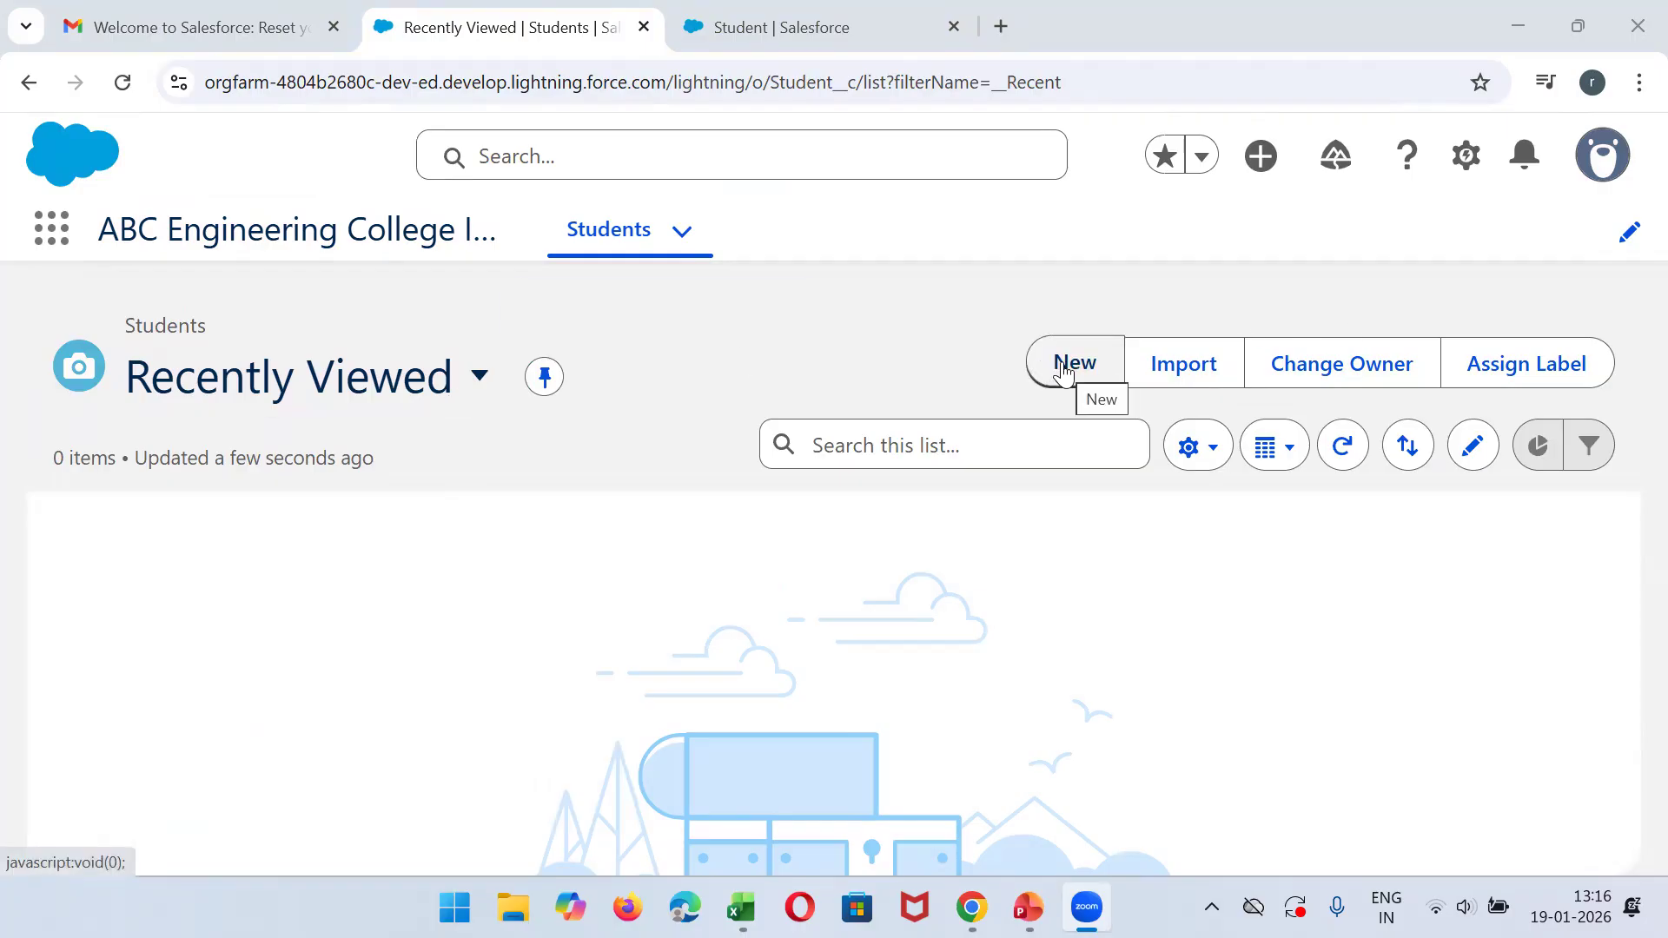
# - Switch to Excel and highlight the header row of the Students sheet to examine the column names
pyautogui.click(741, 908)
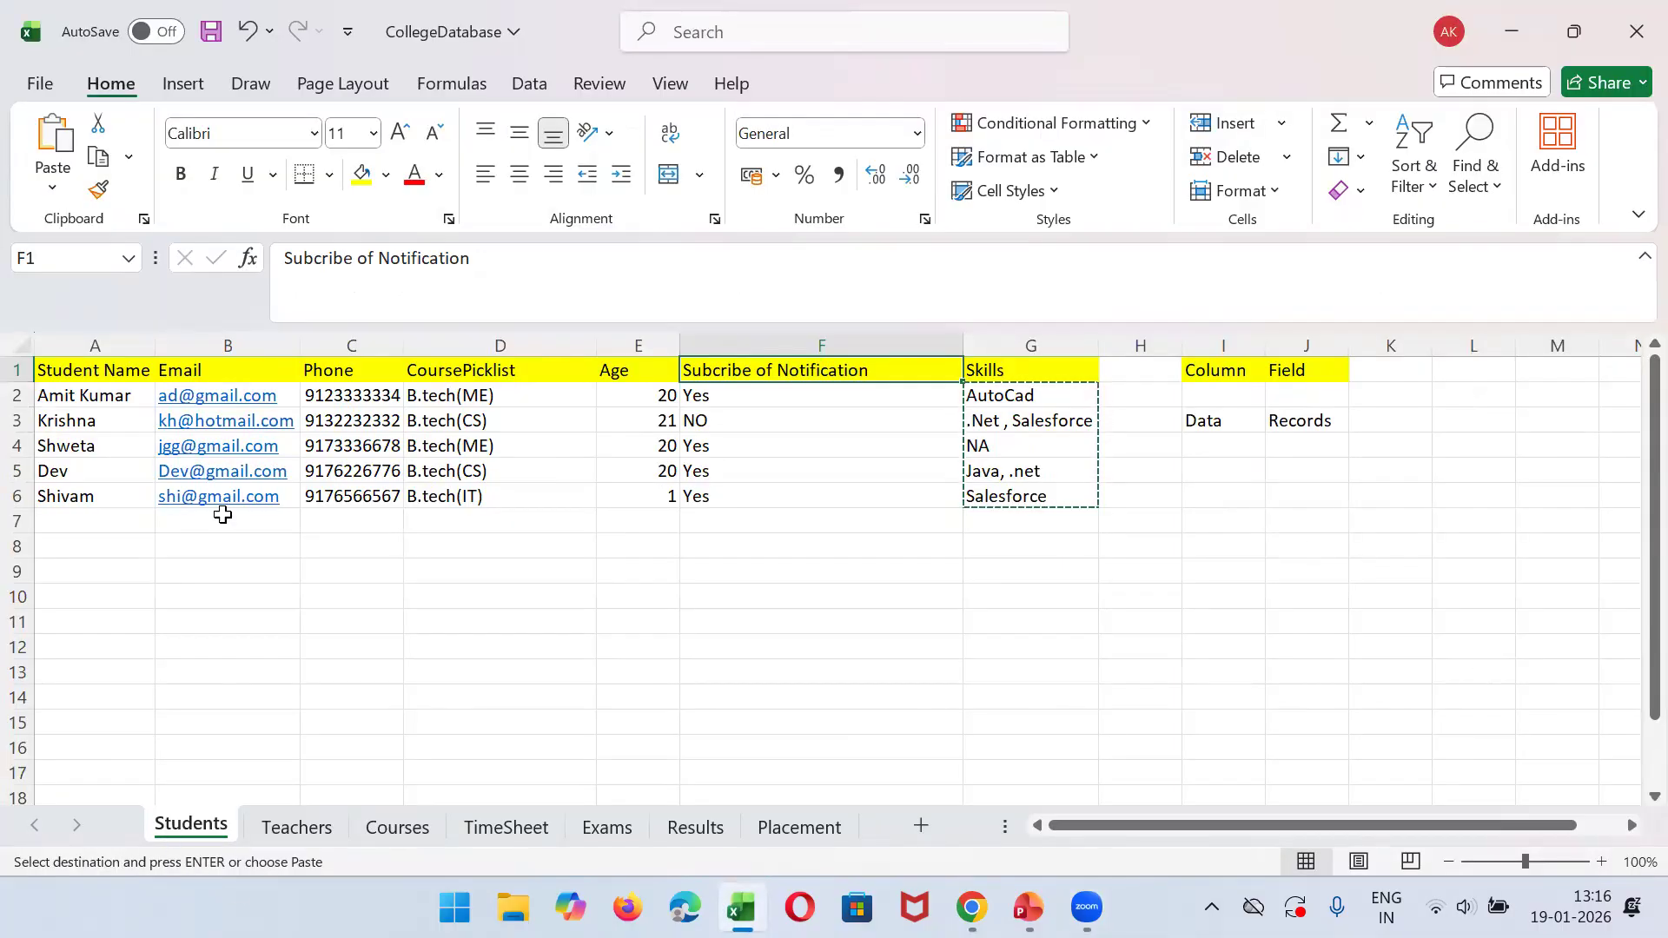
pyautogui.click(38, 373)
pyautogui.hotkey('shift', 'Right')
pyautogui.hotkey('shift', 'Right')
pyautogui.hotkey('shift', 'Right')
pyautogui.hotkey('shift', 'Right')
pyautogui.hotkey('shift', 'Right')
pyautogui.hotkey('shift', 'Right')
pyautogui.hotkey('shift', 'Right')
pyautogui.hotkey('shift', 'Right')
pyautogui.hotkey('shift', 'Right')
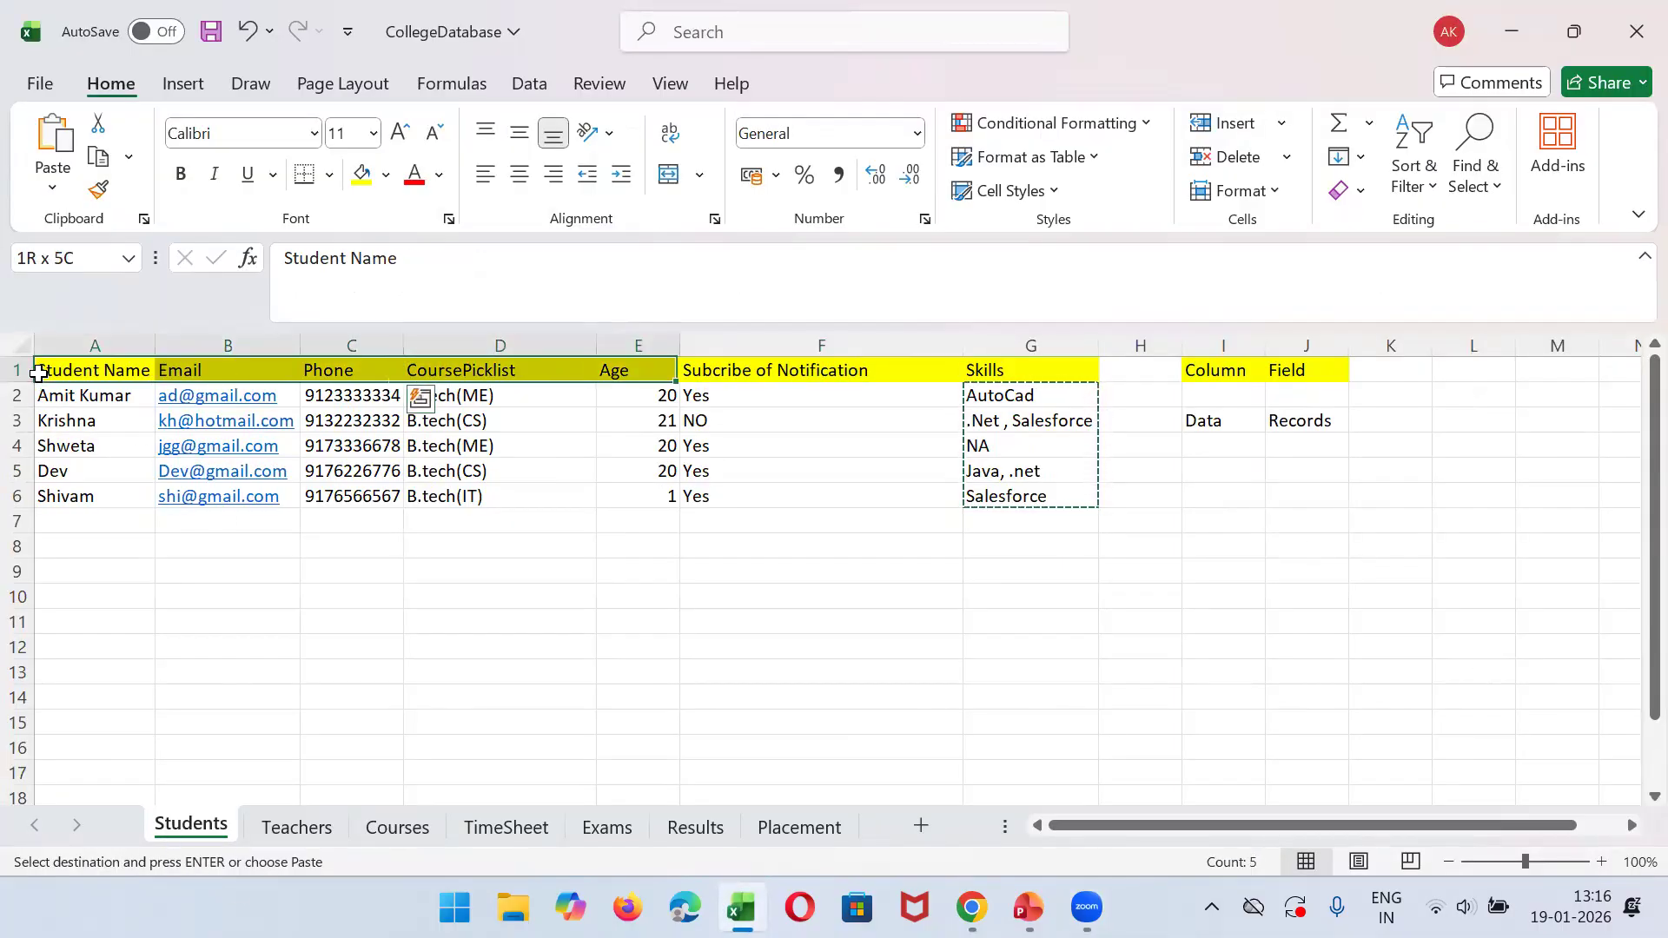
# - Highlight the student records in A2:G6, select the first student's name in A2, and return to the Salesforce Students list
pyautogui.click(86, 398)
pyautogui.hotkey('shift', 'Down')
pyautogui.hotkey('shift', 'Down')
pyautogui.hotkey('shift', 'Down')
pyautogui.hotkey('shift', 'Down')
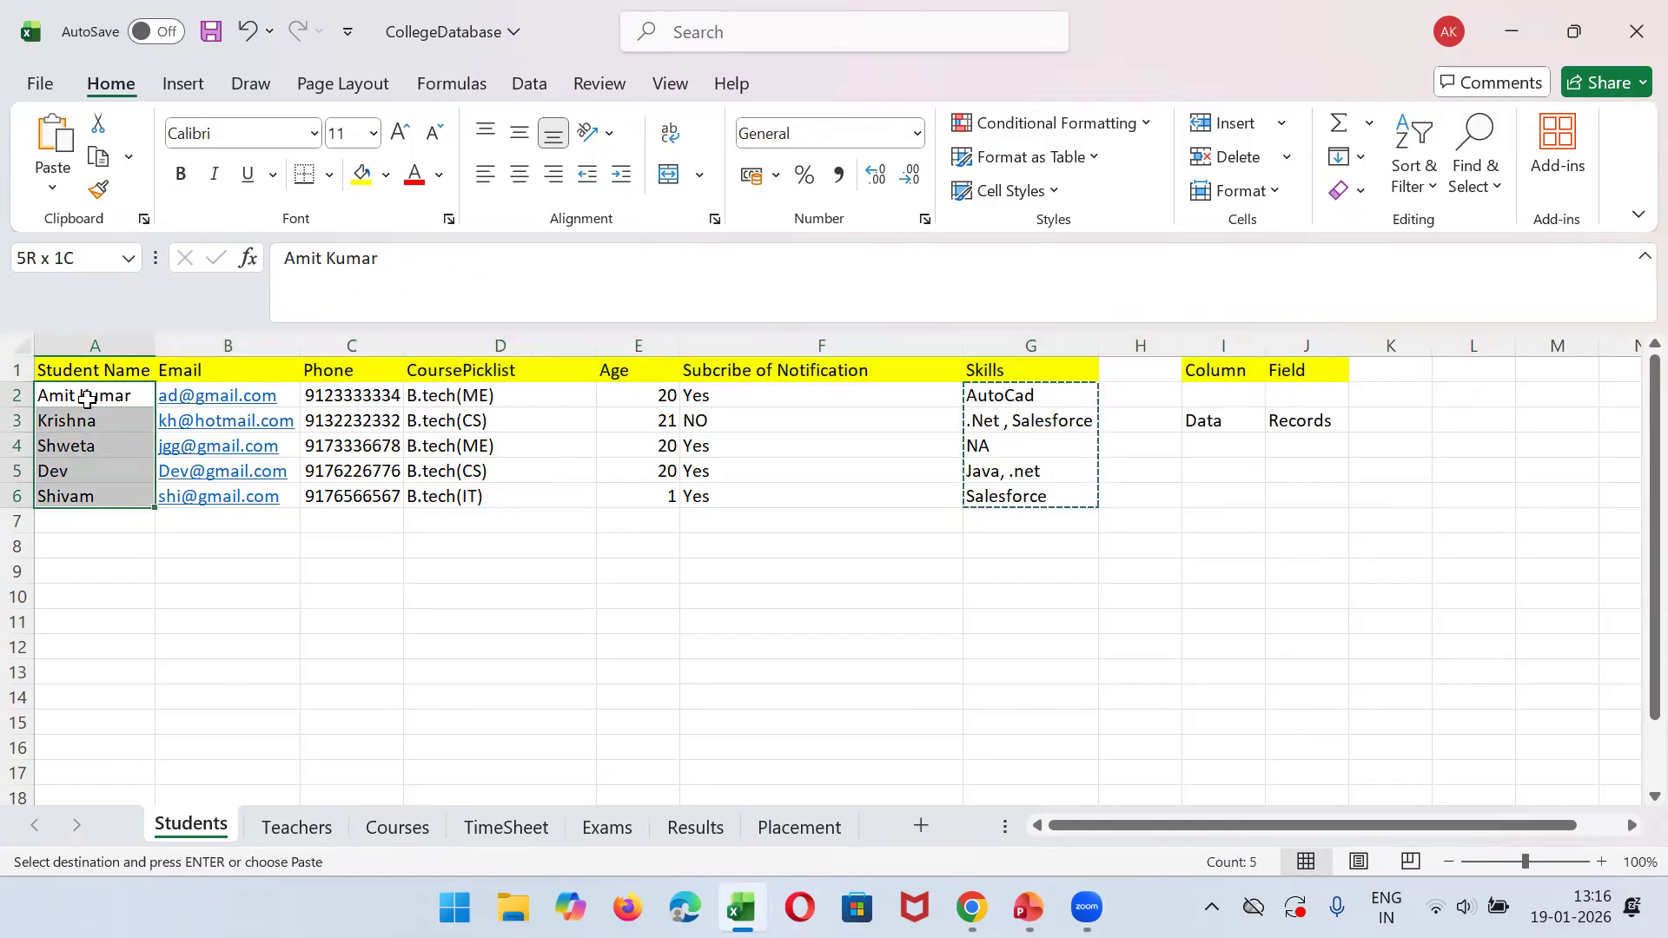
pyautogui.hotkey('shift', 'Right')
pyautogui.hotkey('shift', 'Right')
pyautogui.hotkey('shift', 'Right')
pyautogui.hotkey('shift', 'Right')
pyautogui.hotkey('shift', 'Right')
pyautogui.hotkey('shift', 'Right')
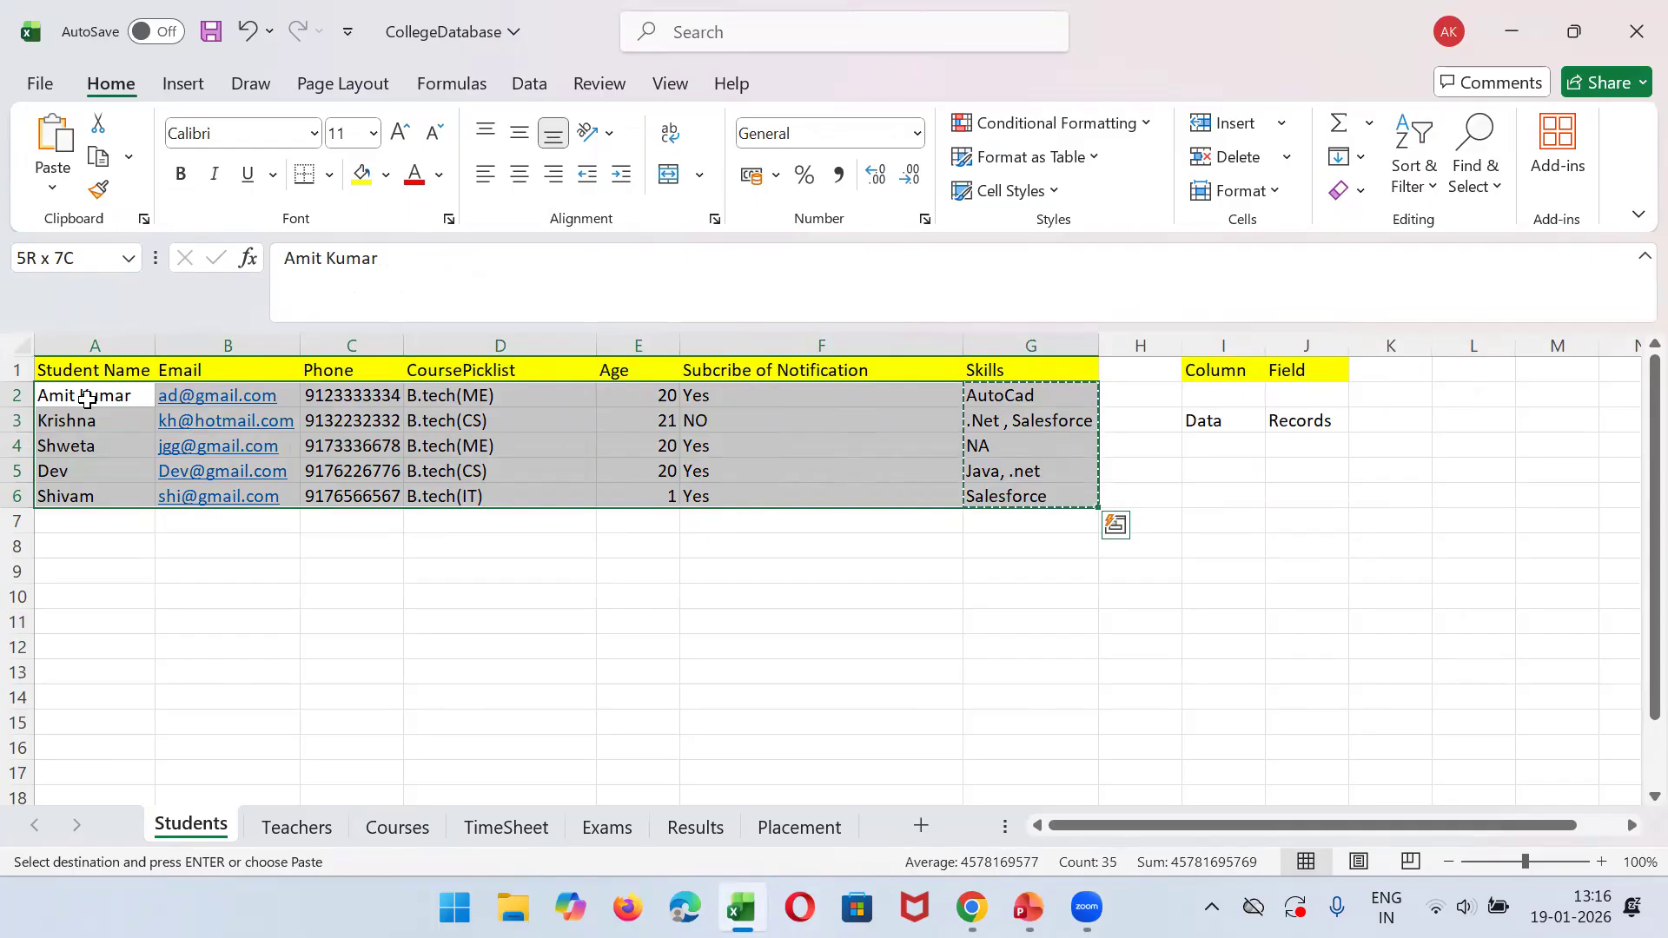
pyautogui.click(87, 398)
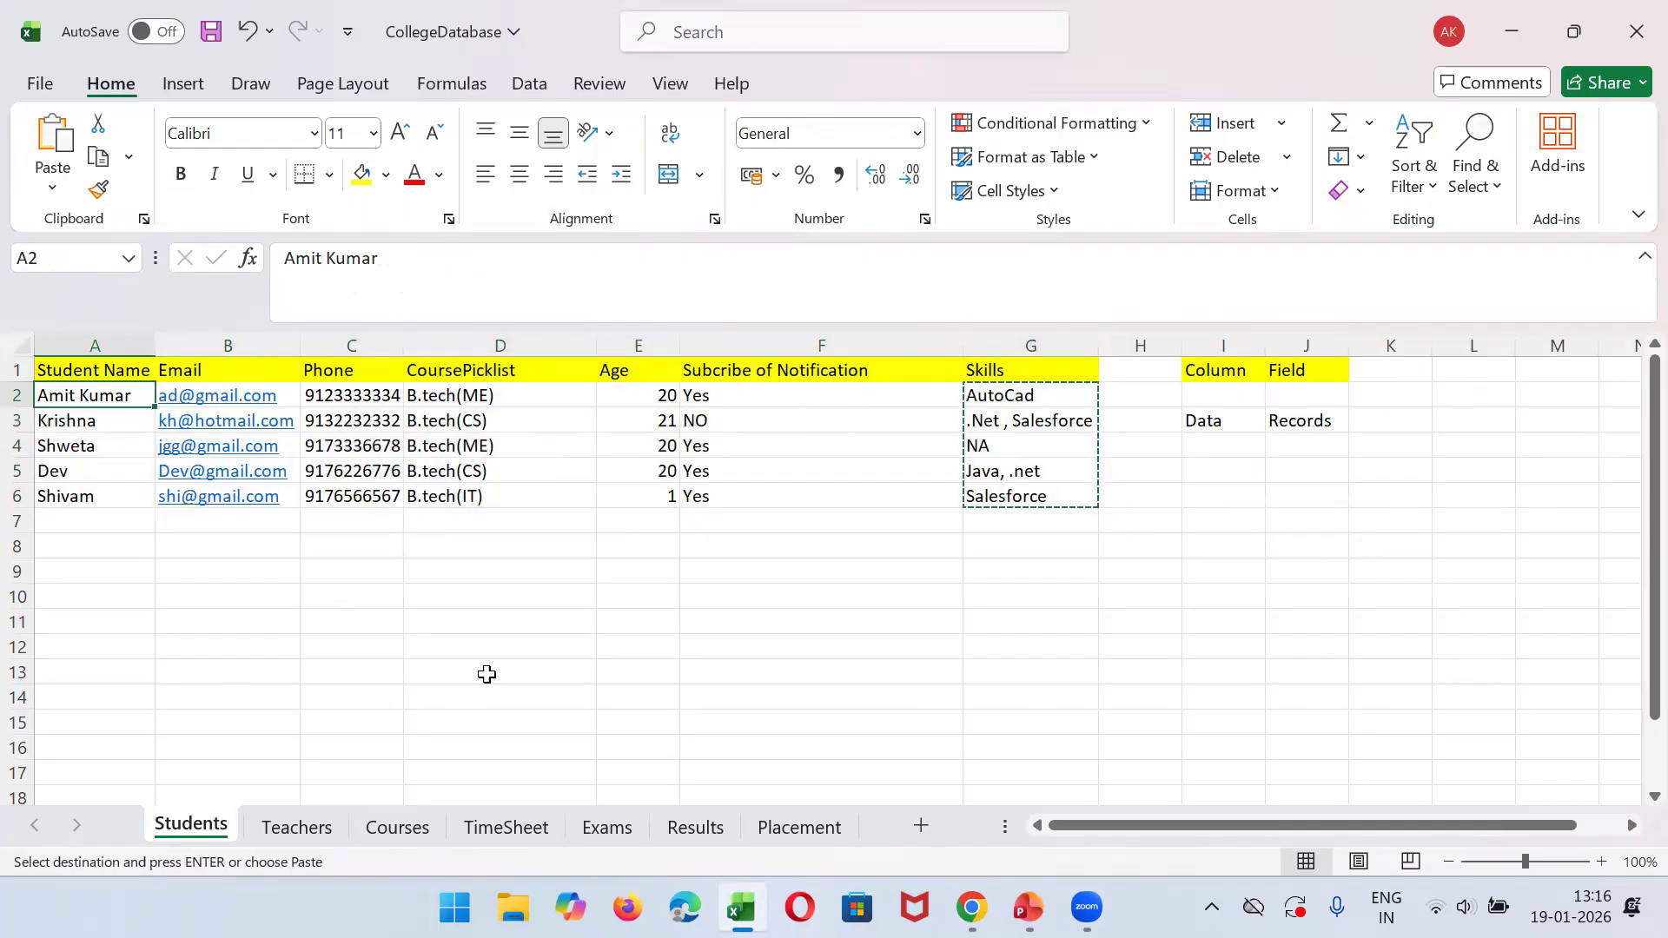
pyautogui.click(741, 908)
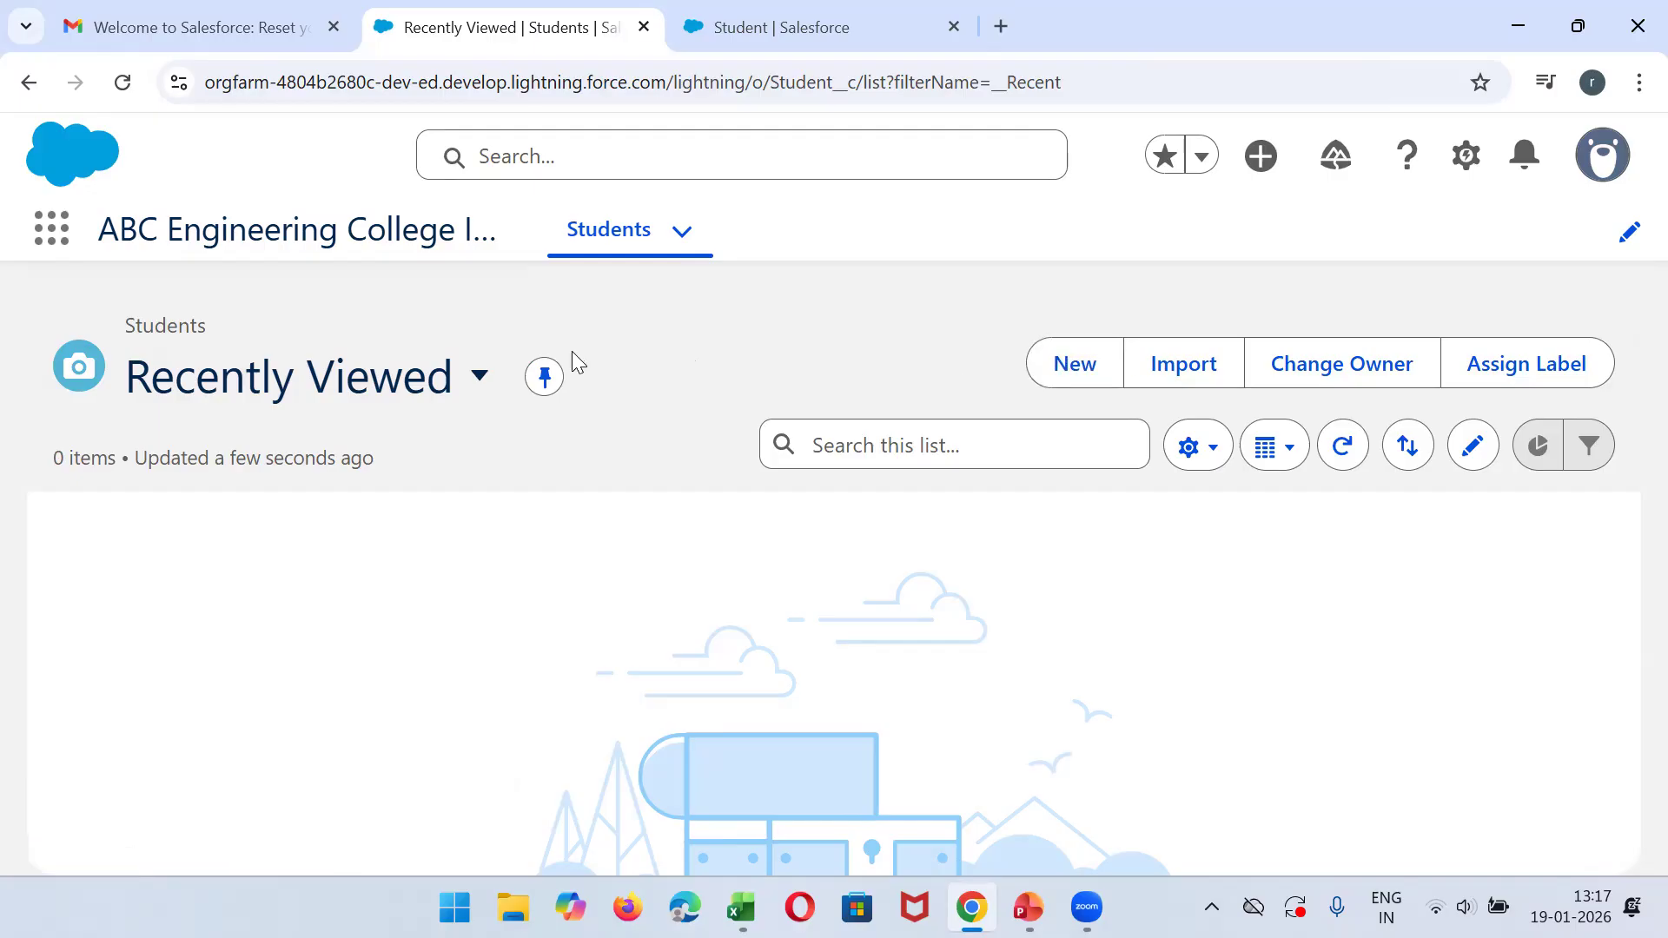
# - Start a new Student record and enter the first student's full name from row 2 of the Excel Students sheet
pyautogui.click(1091, 385)
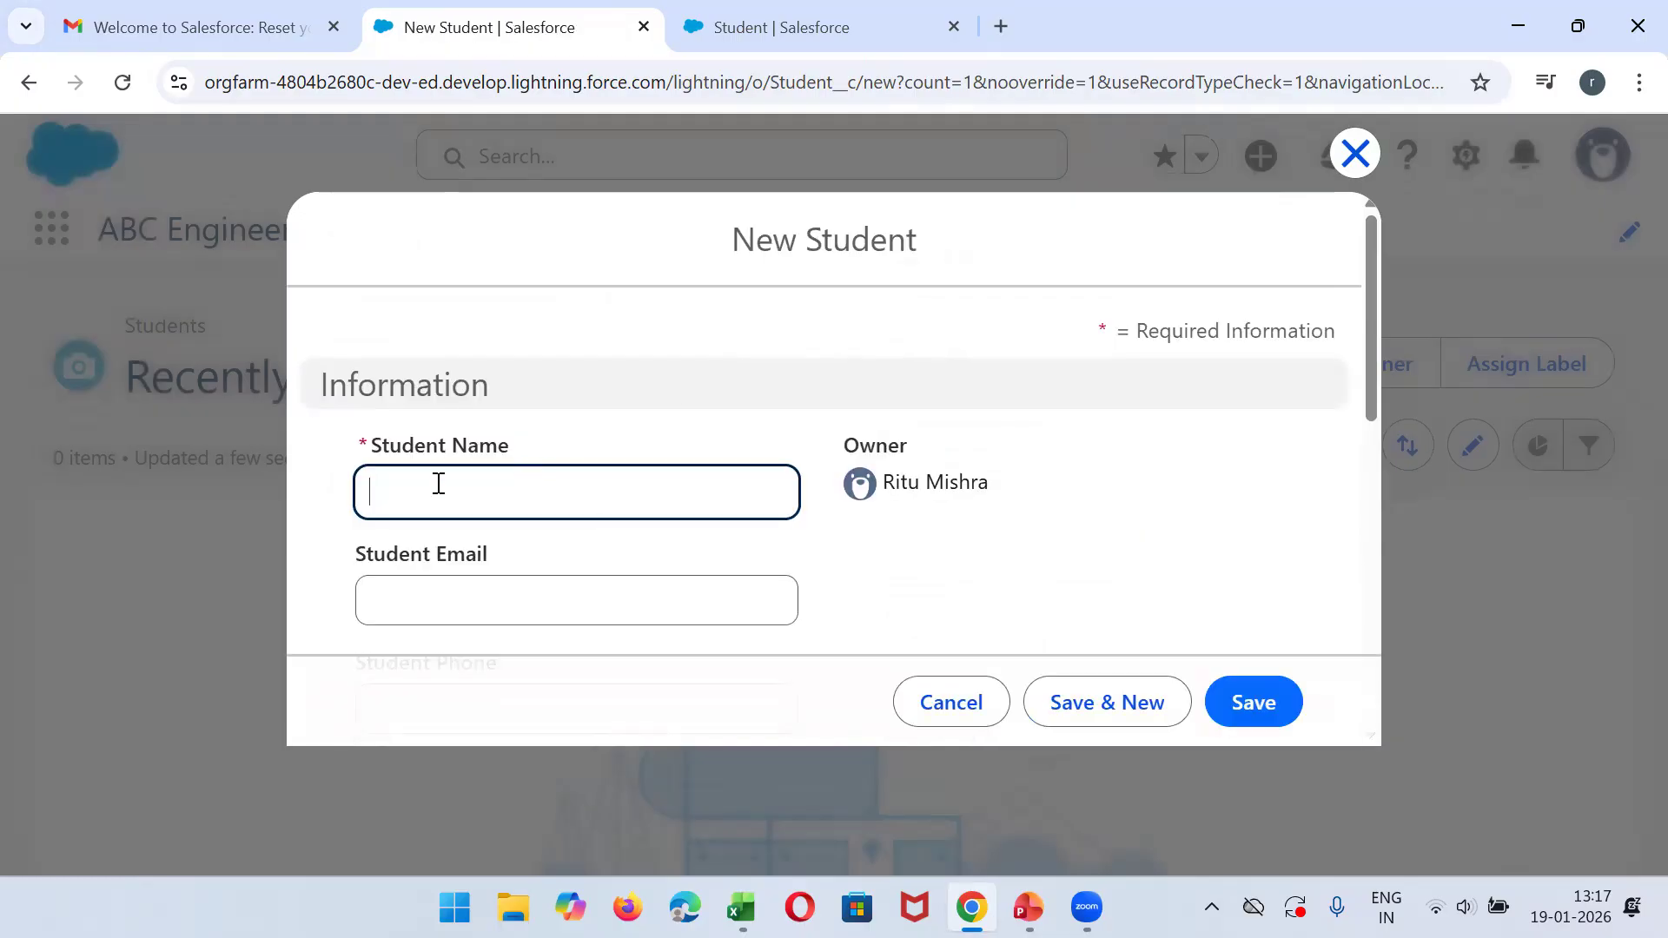
pyautogui.click(741, 908)
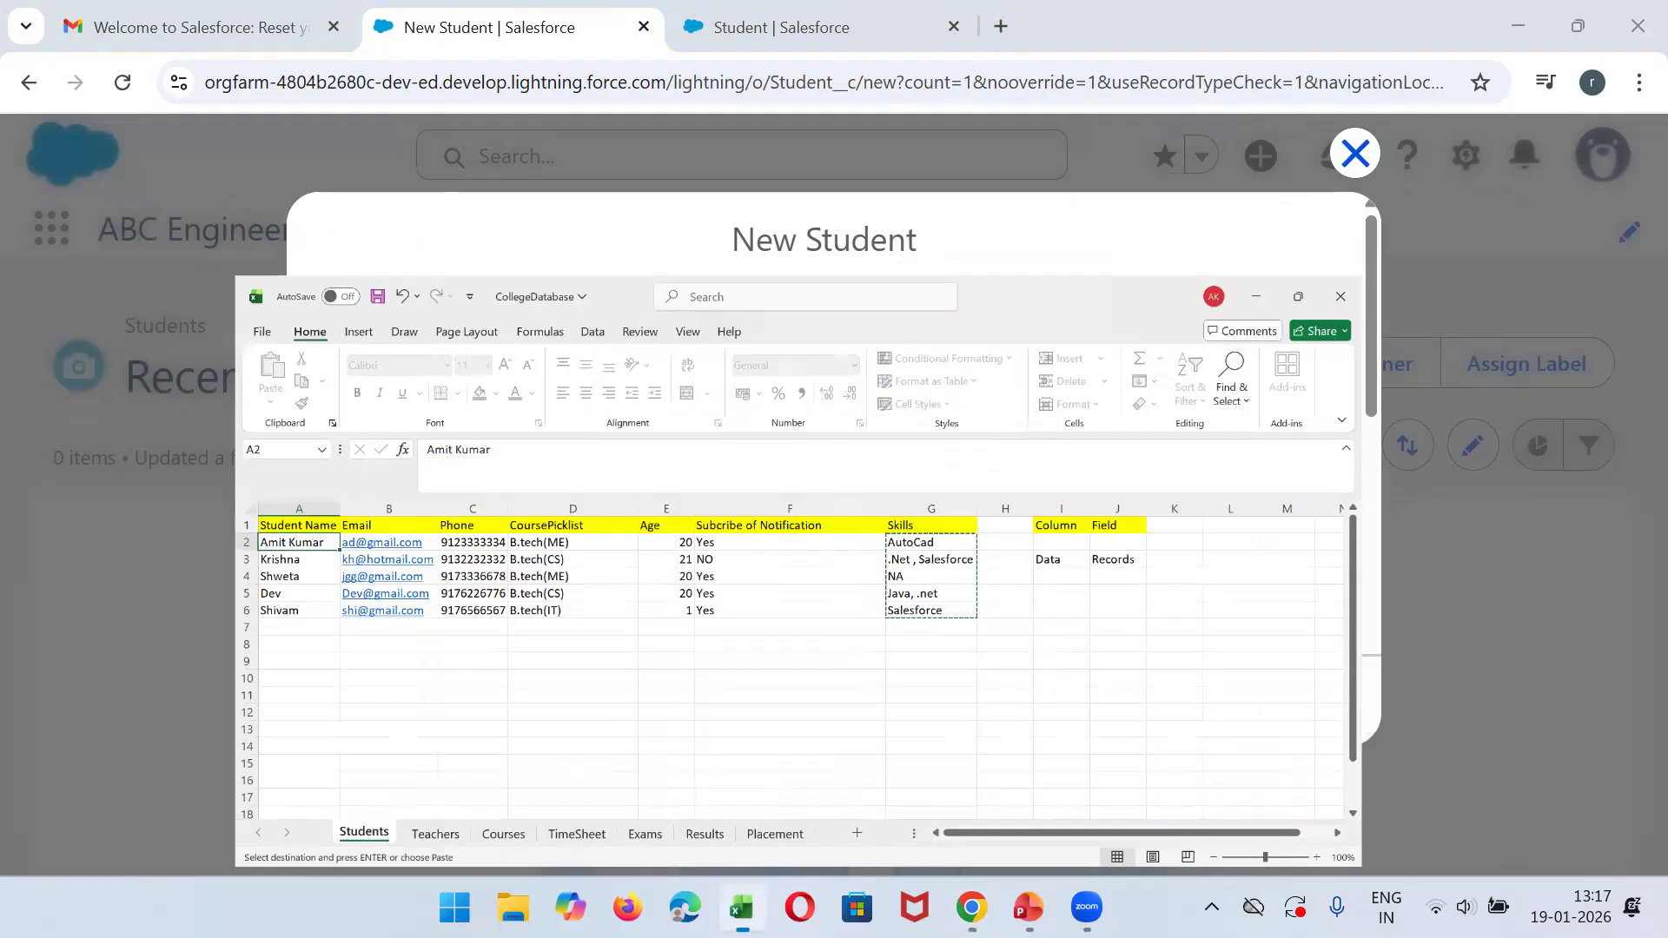
pyautogui.hotkey('alt', 'Tab')
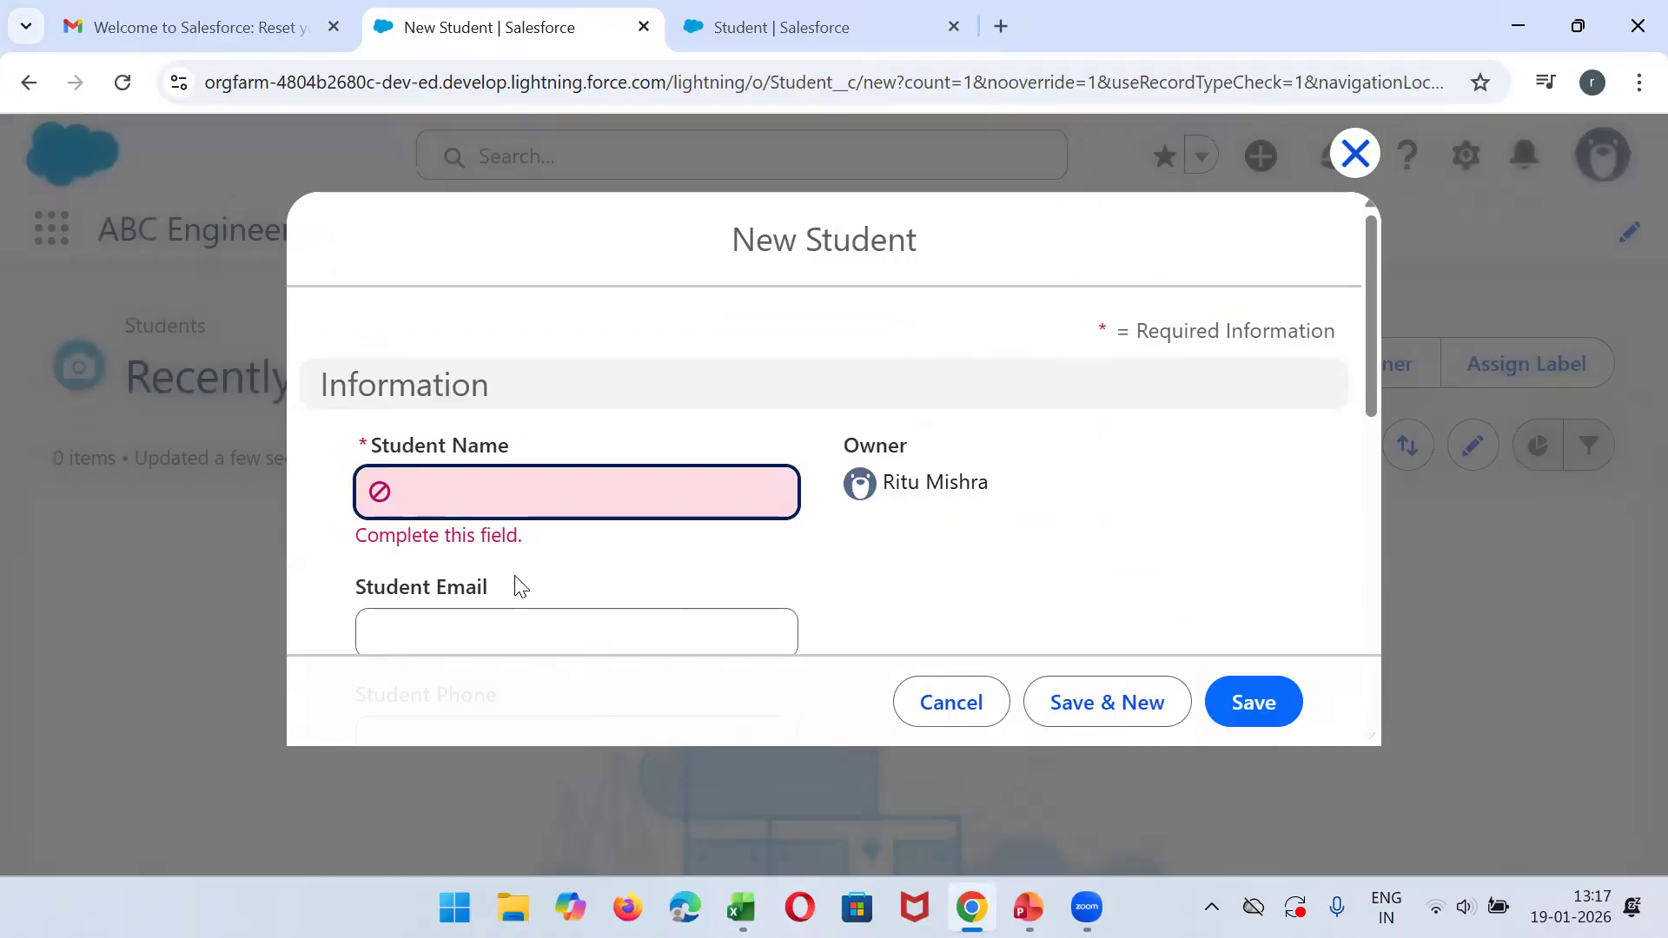
pyautogui.write('AMit')
pyautogui.press('BackSpace')
pyautogui.press('BackSpace')
pyautogui.press('BackSpace')
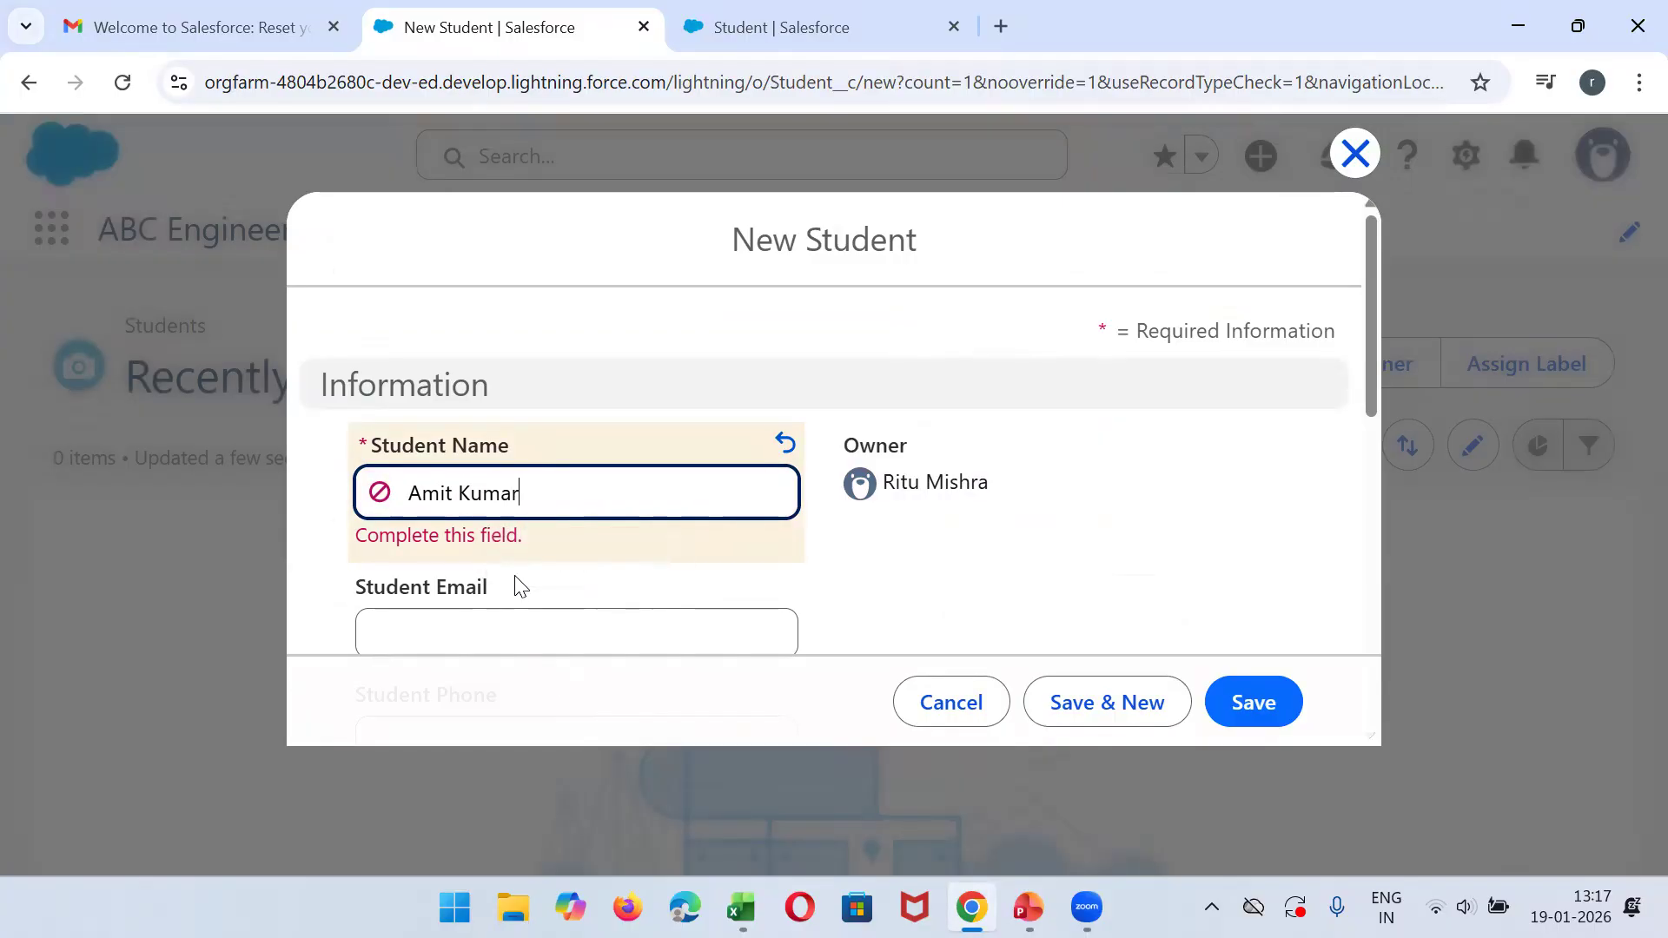
# - Fill in the first student's email address and phone number
pyautogui.press('Tab')
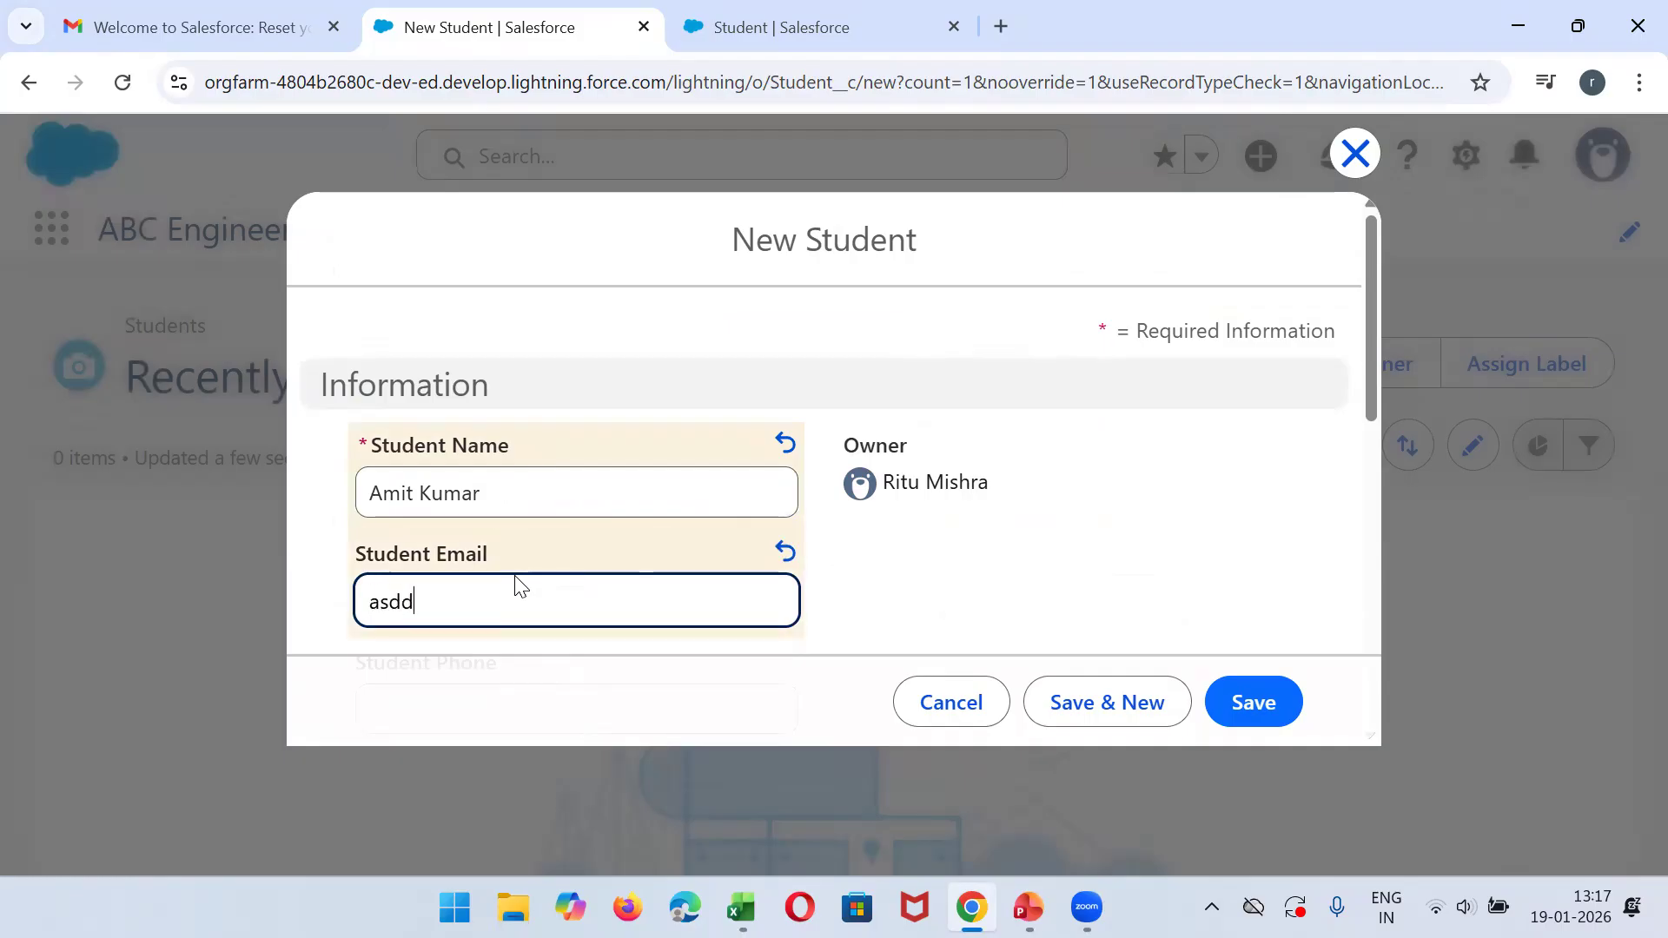
pyautogui.press('Tab')
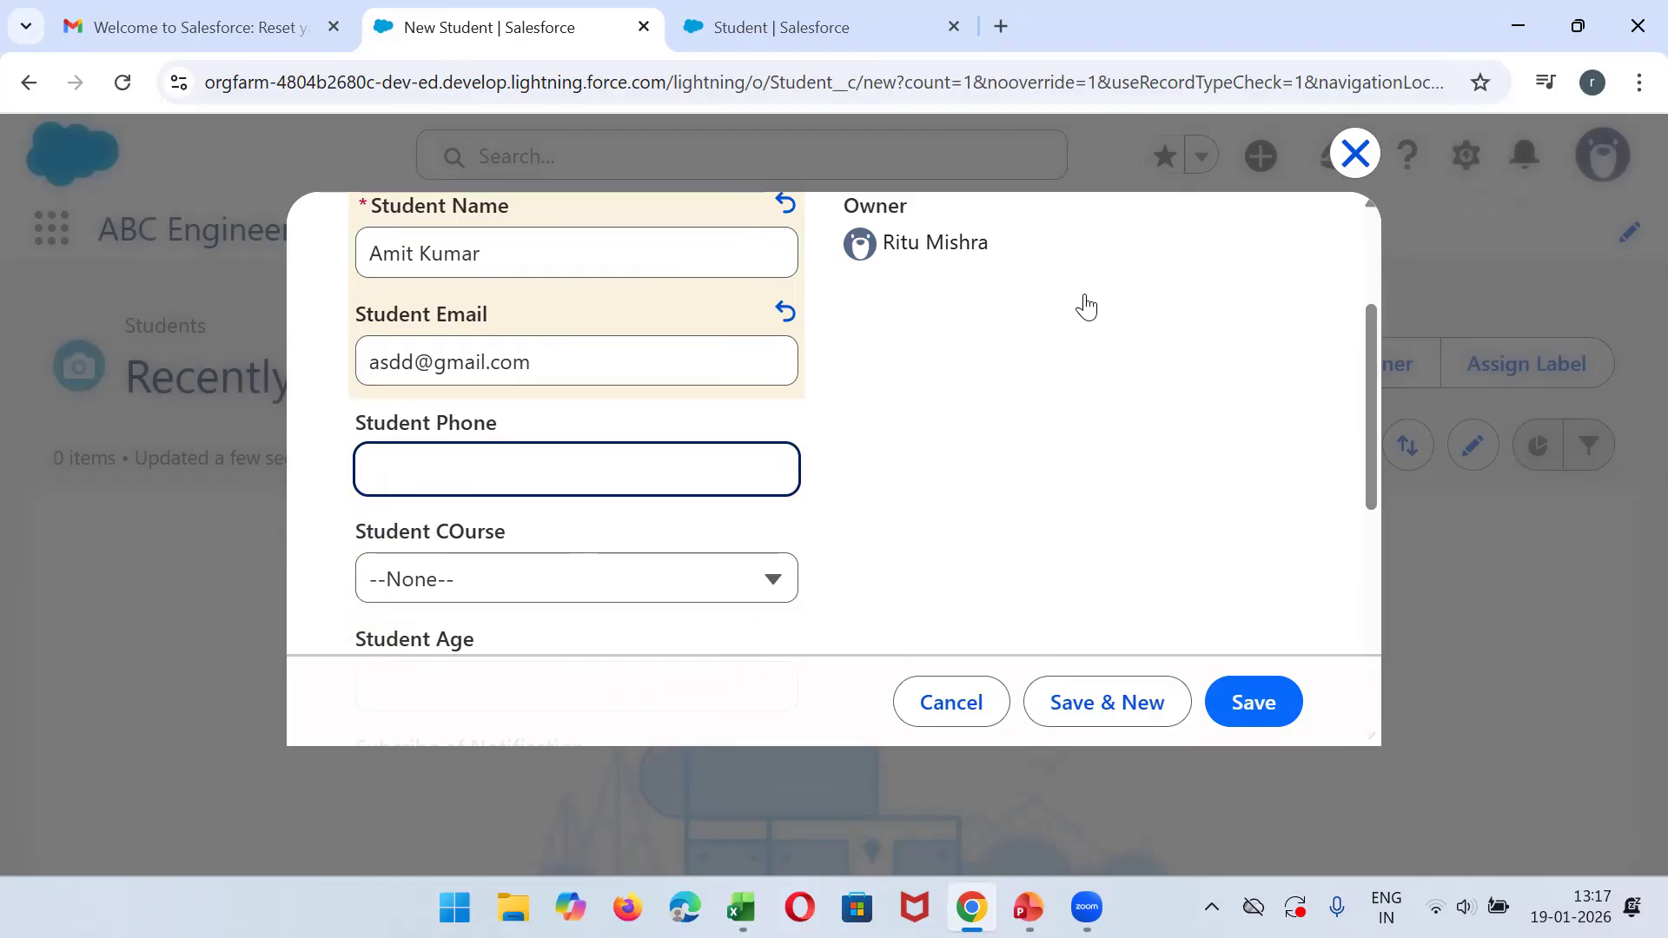
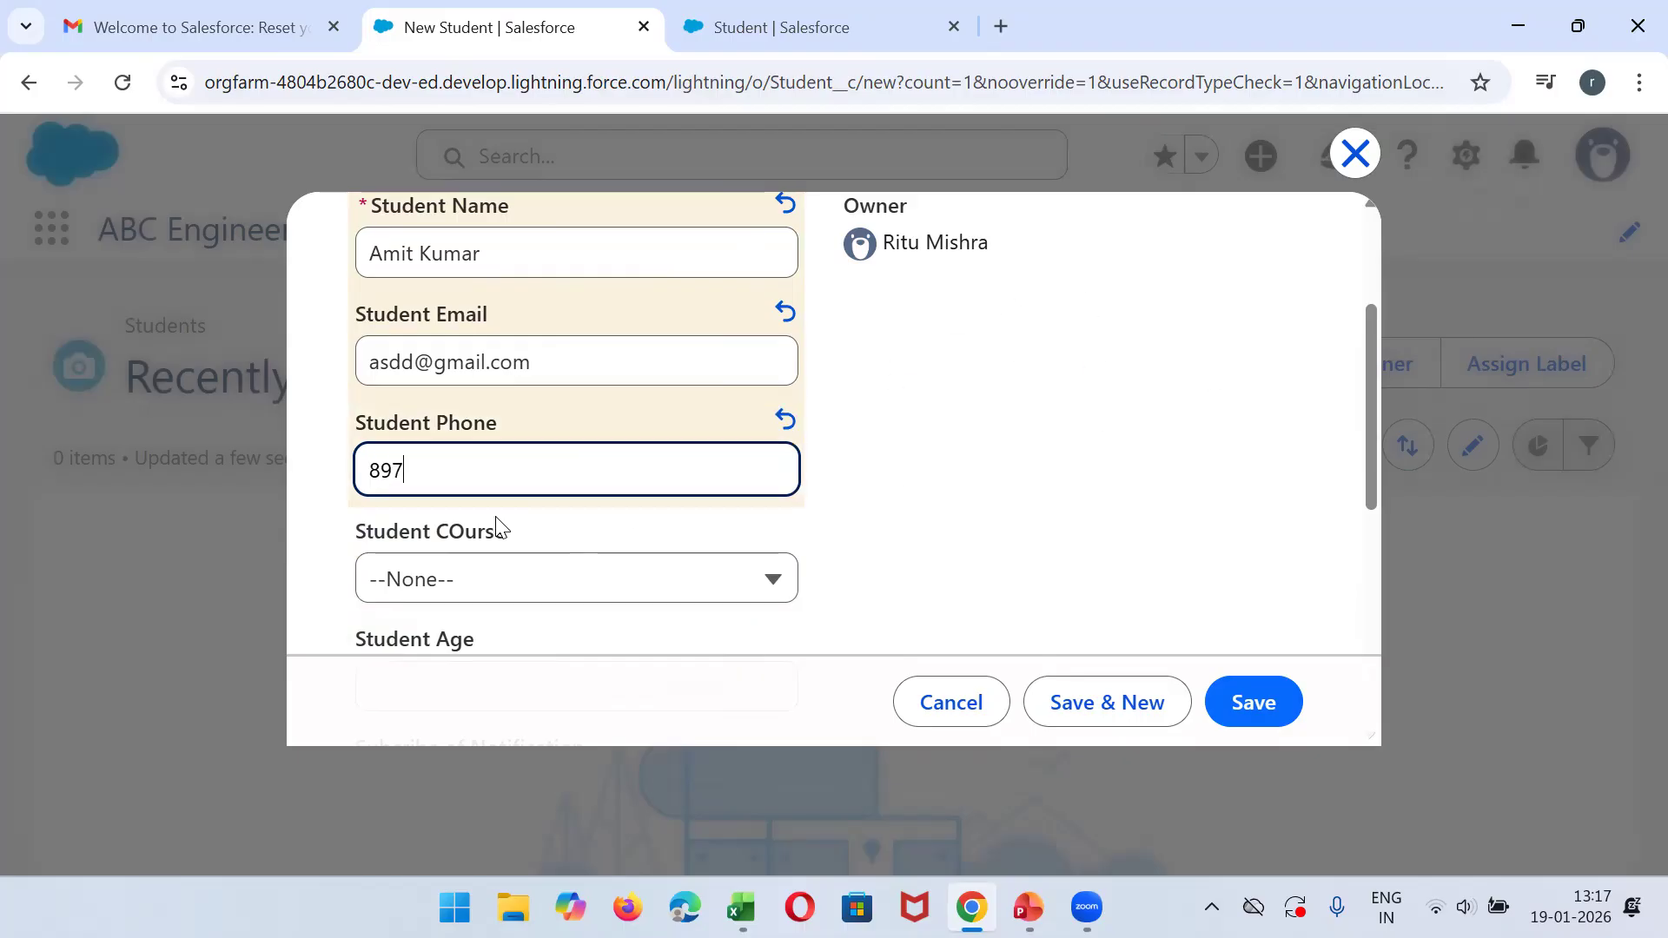
# - Set the first student's course to B.tech(CS) and age to 21, and enable Subcribe of Notification
pyautogui.click(502, 588)
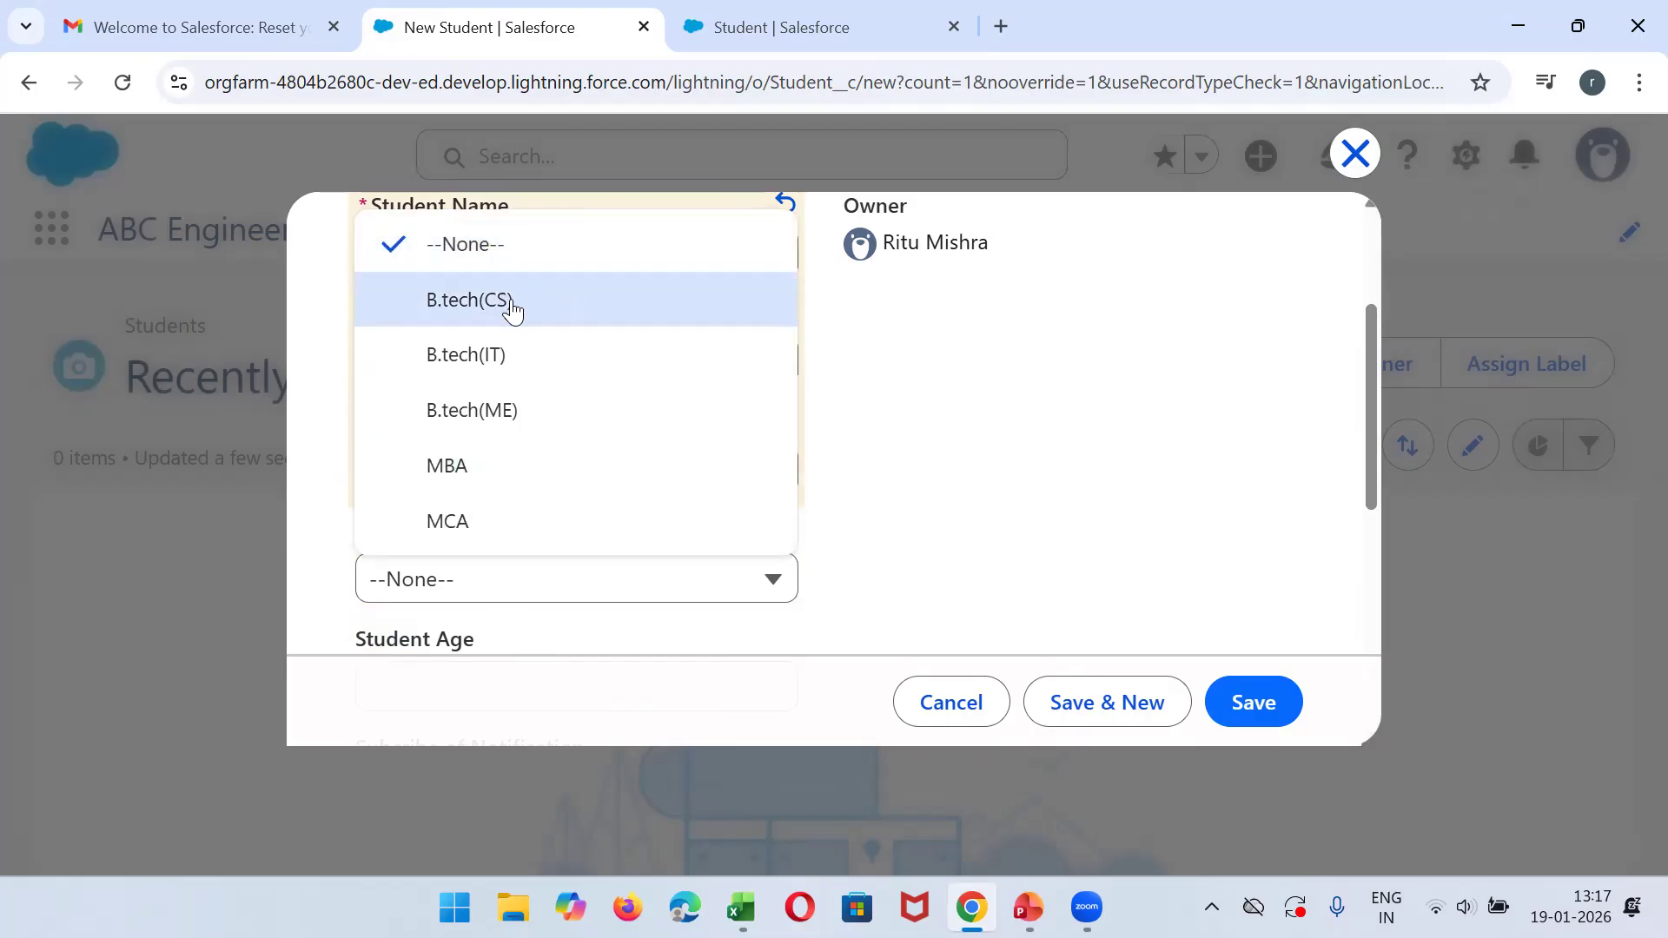
pyautogui.click(513, 304)
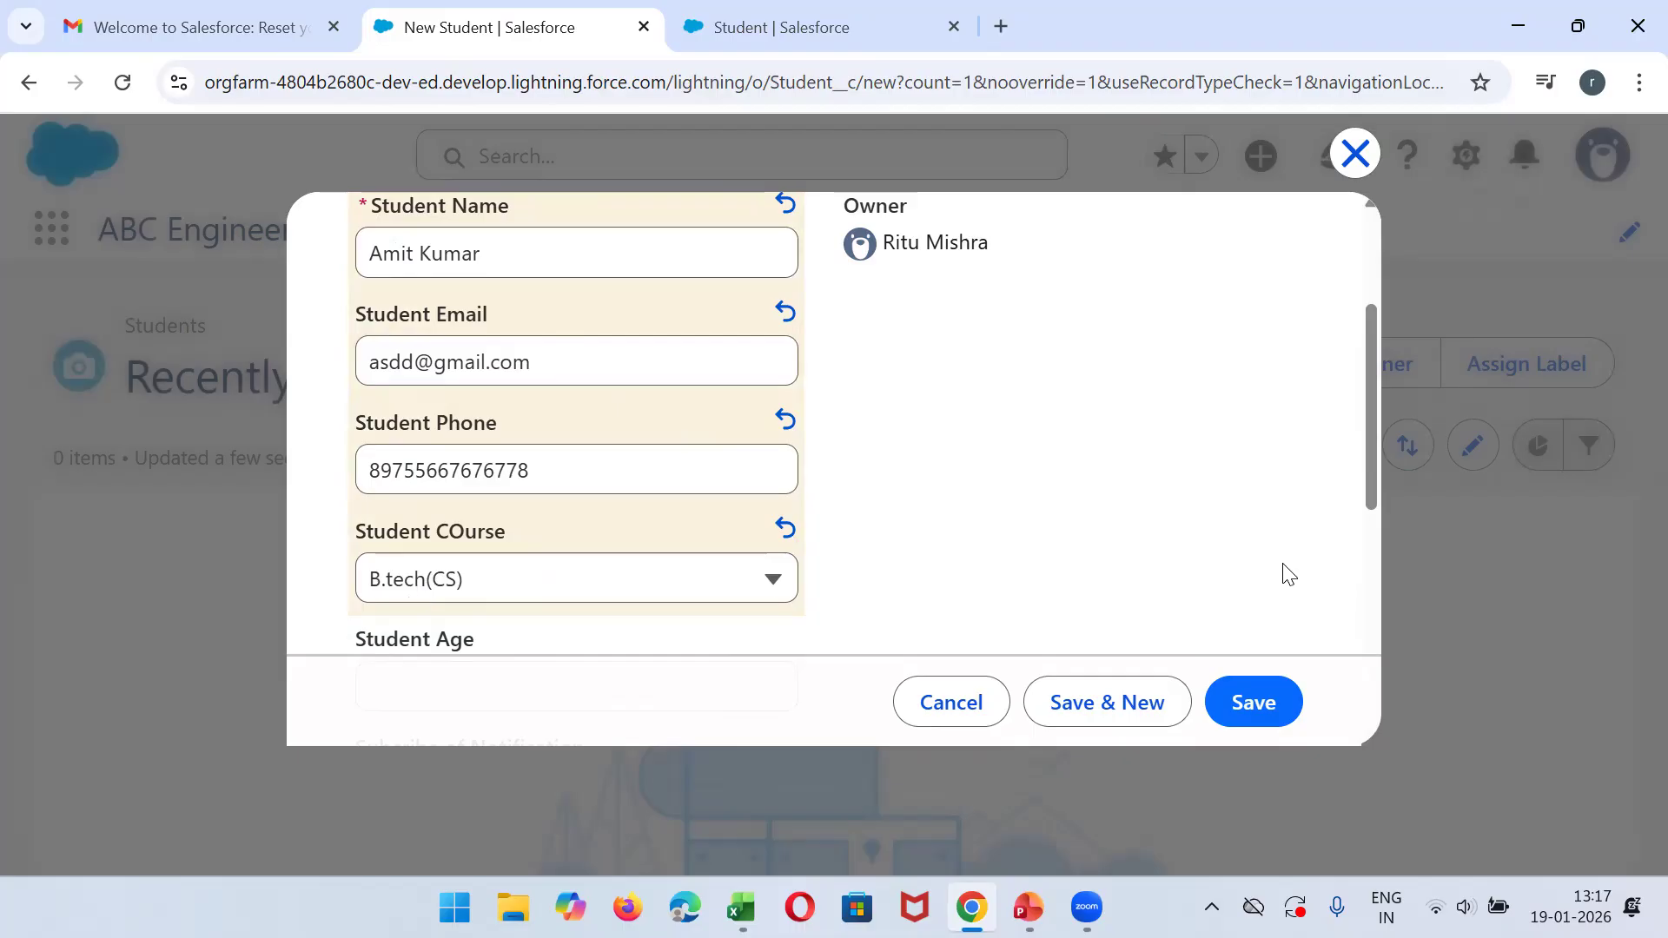
pyautogui.moveTo(1369, 420); pyautogui.dragTo(1364, 535)
pyautogui.click(607, 383)
pyautogui.write('21')
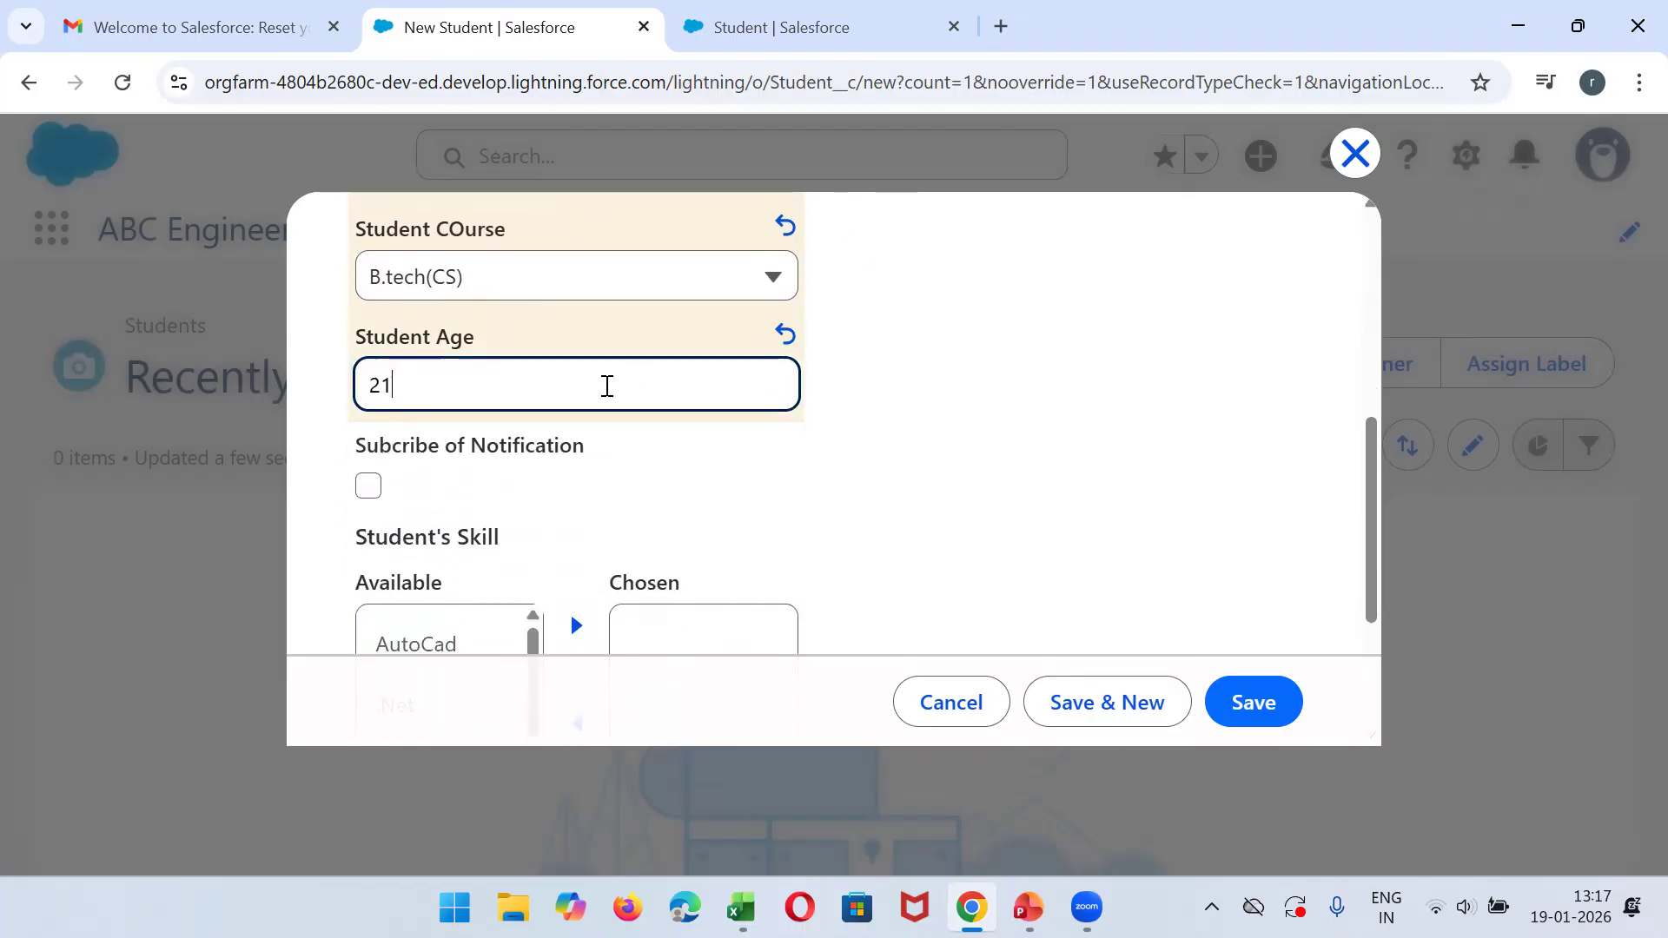
pyautogui.click(366, 497)
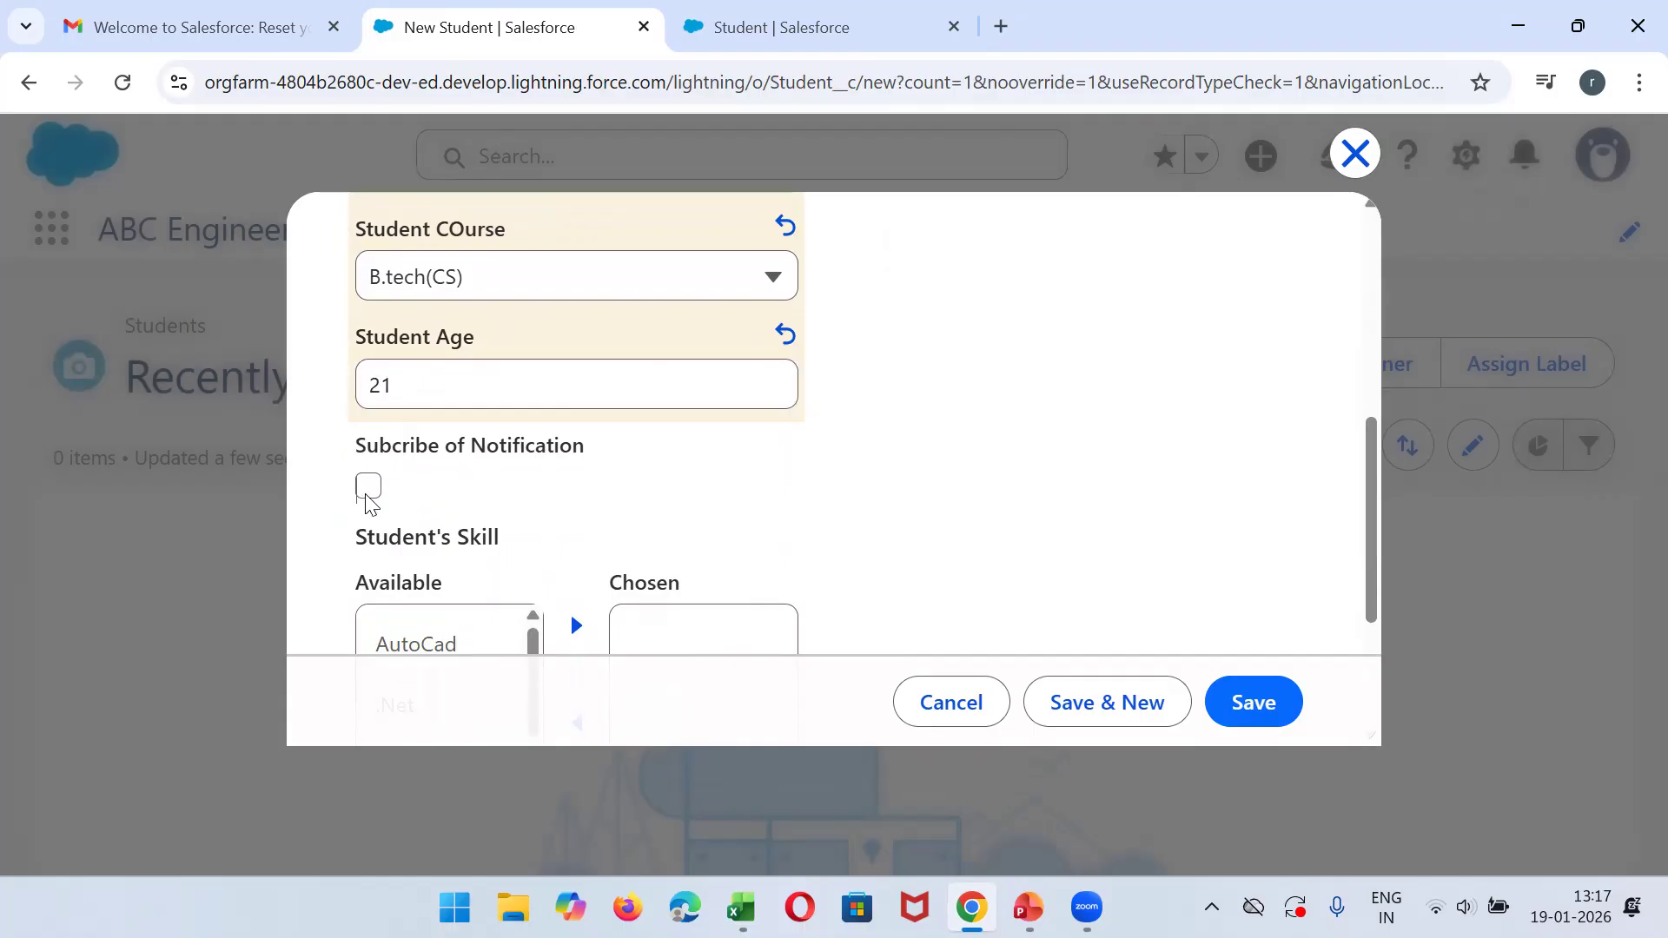
pyautogui.click(368, 489)
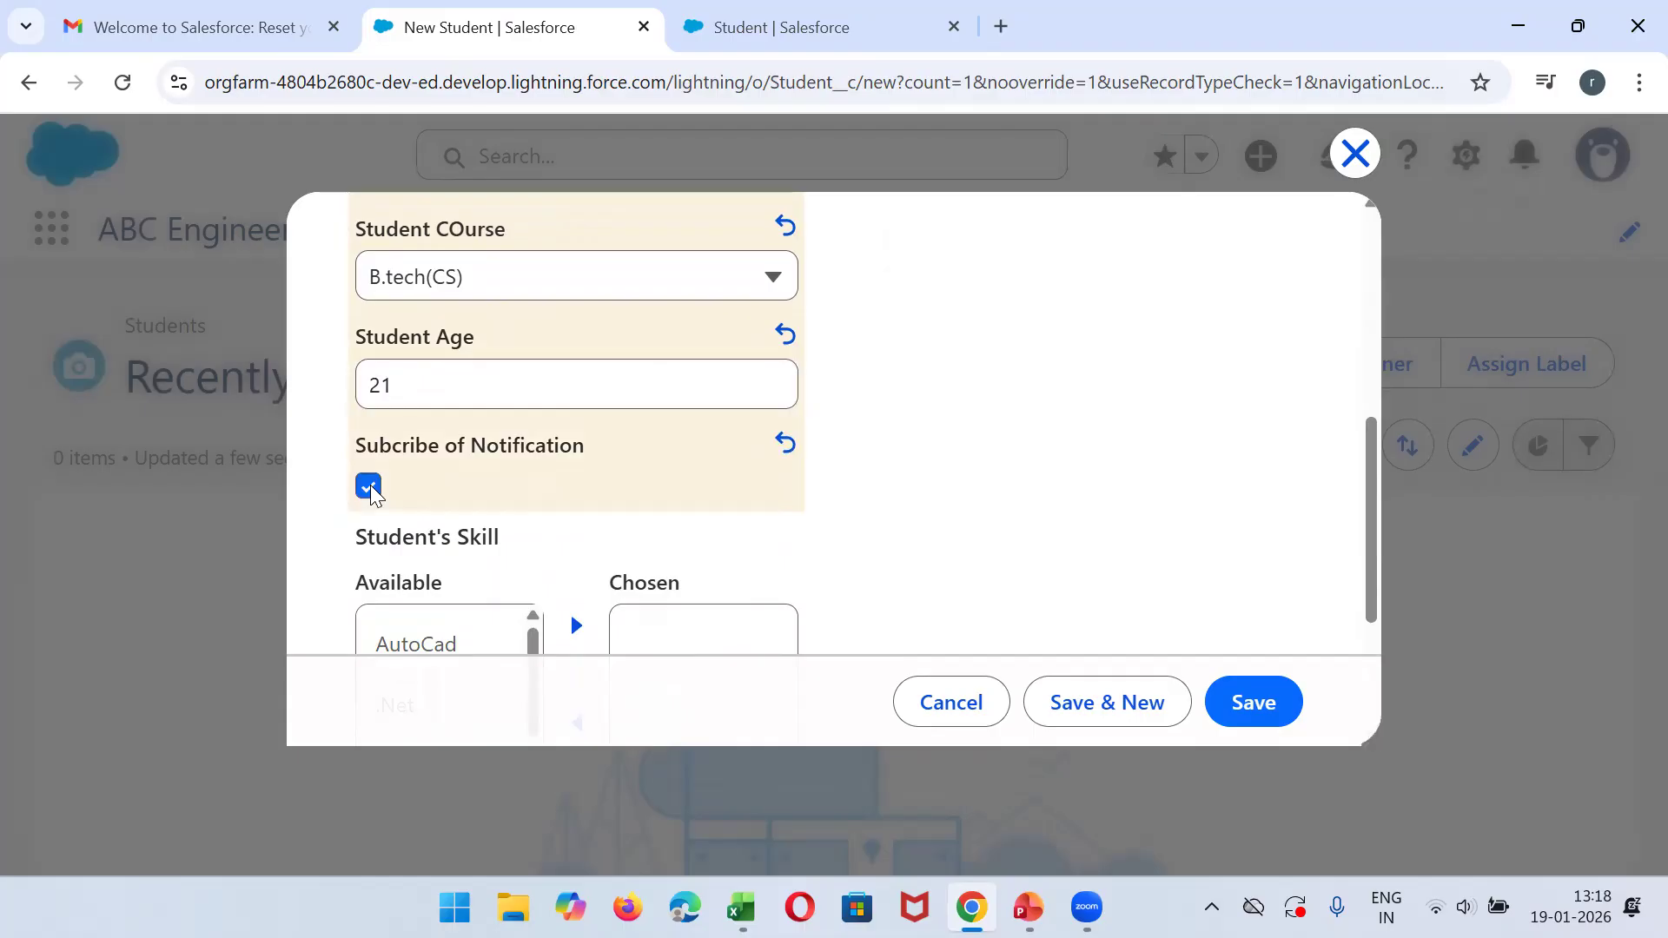
# - Add AutoCad and .Net to the student's chosen skills and save the record
pyautogui.moveTo(1374, 511); pyautogui.dragTo(1386, 573)
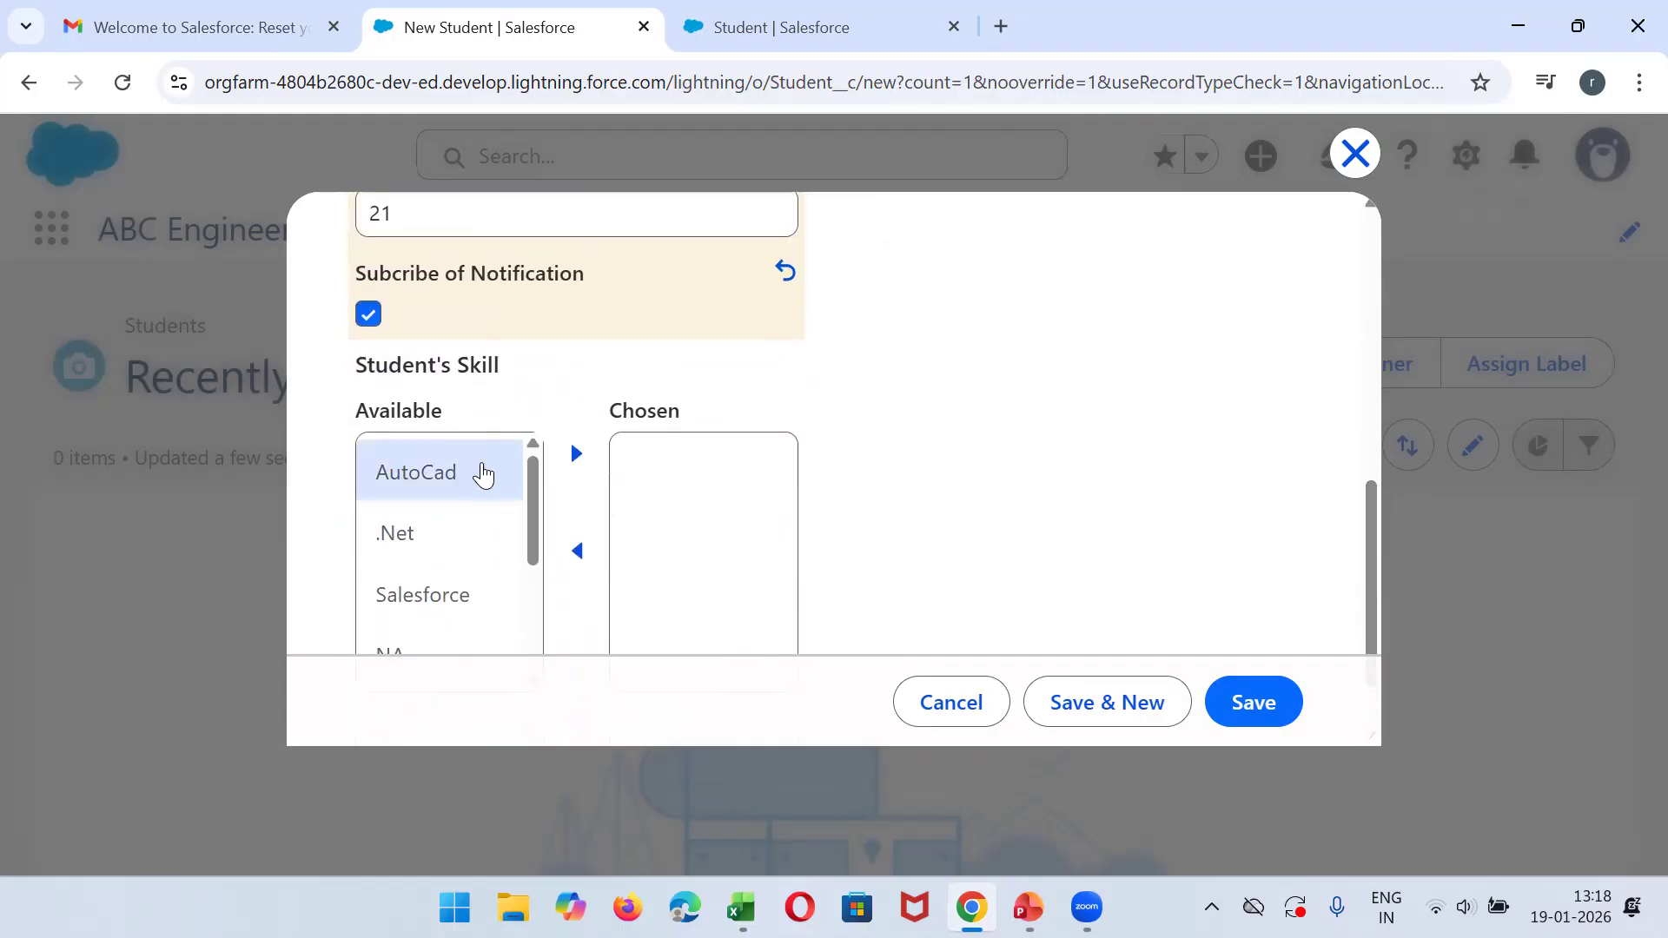
pyautogui.click(430, 471)
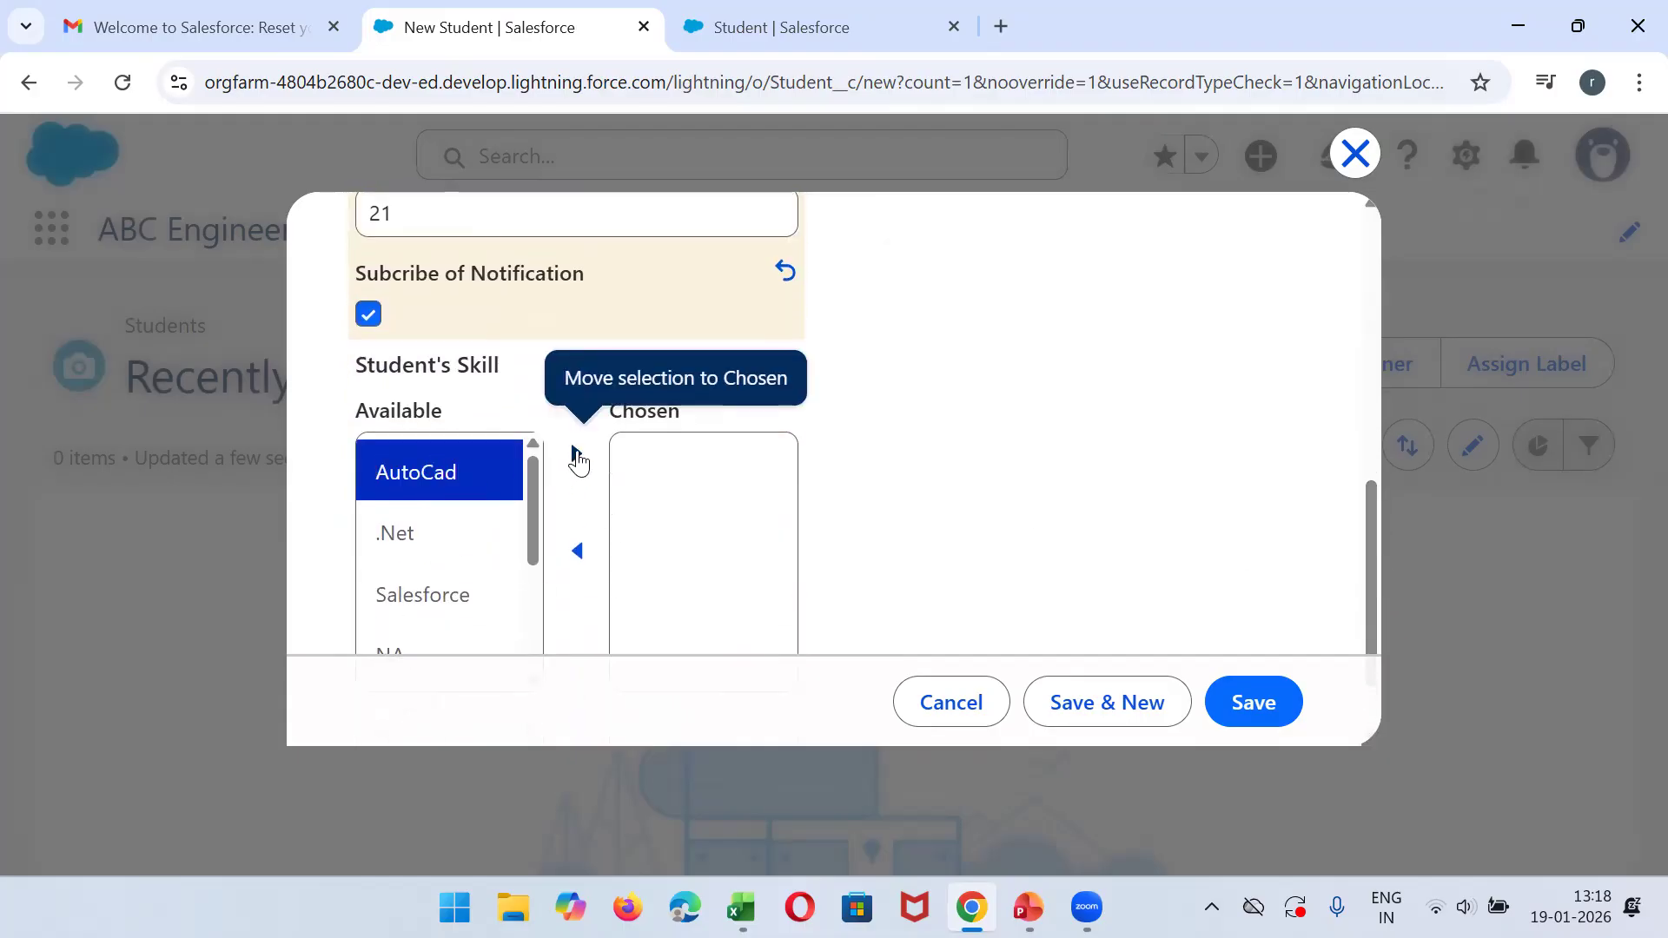
pyautogui.click(576, 453)
pyautogui.click(460, 479)
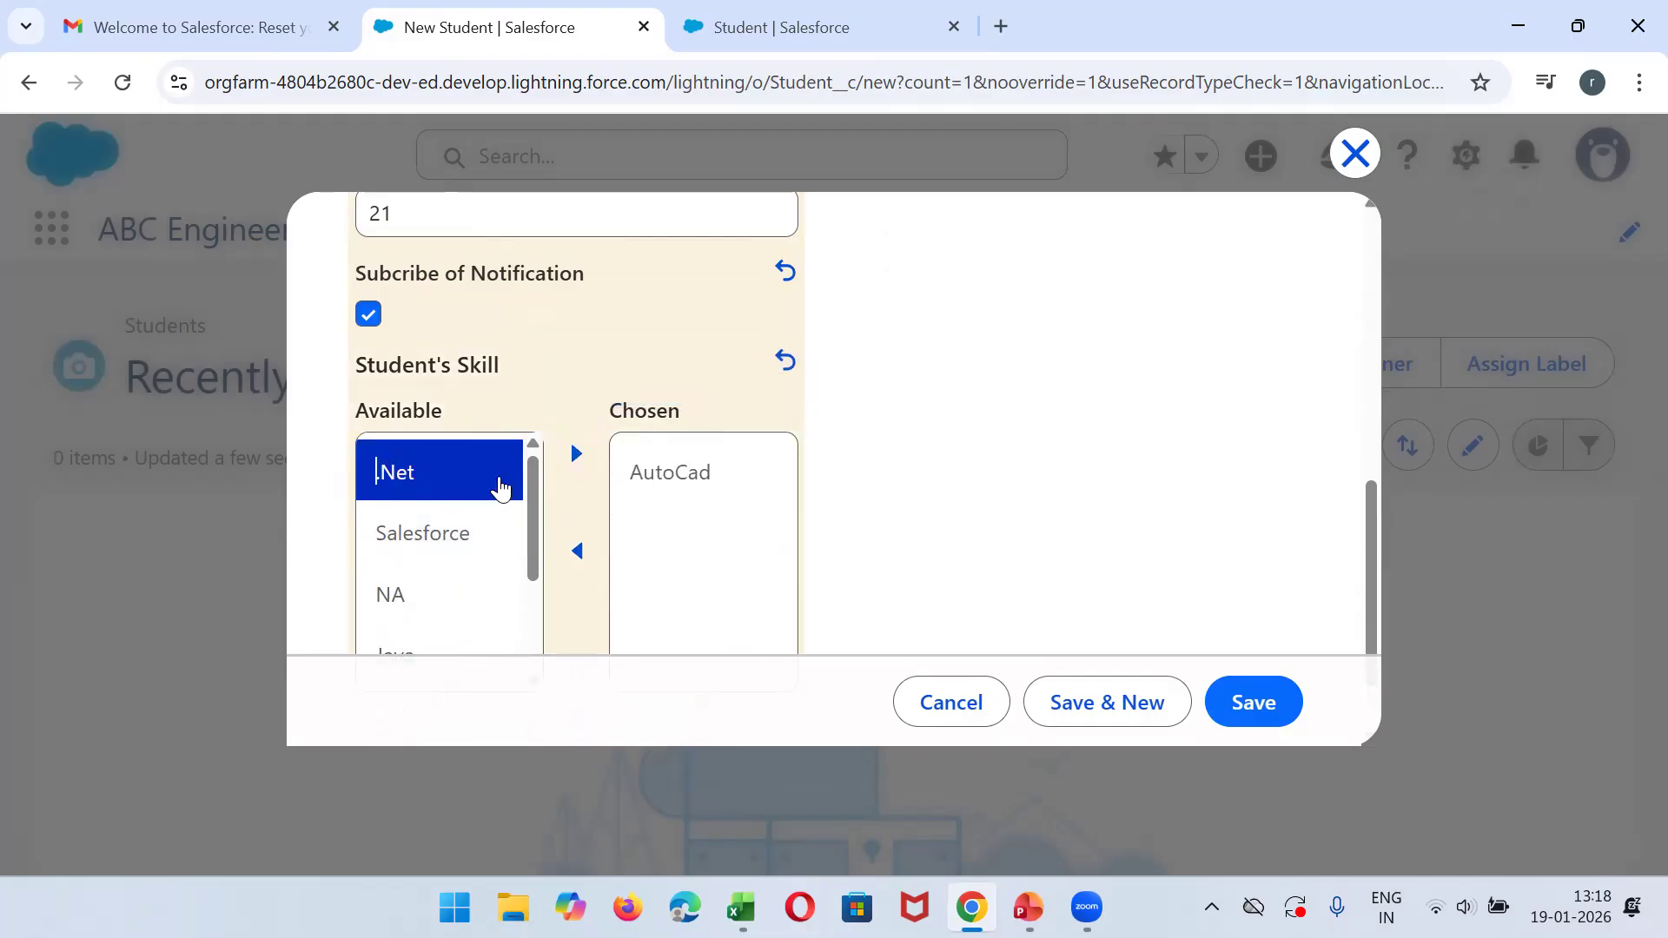
pyautogui.click(576, 453)
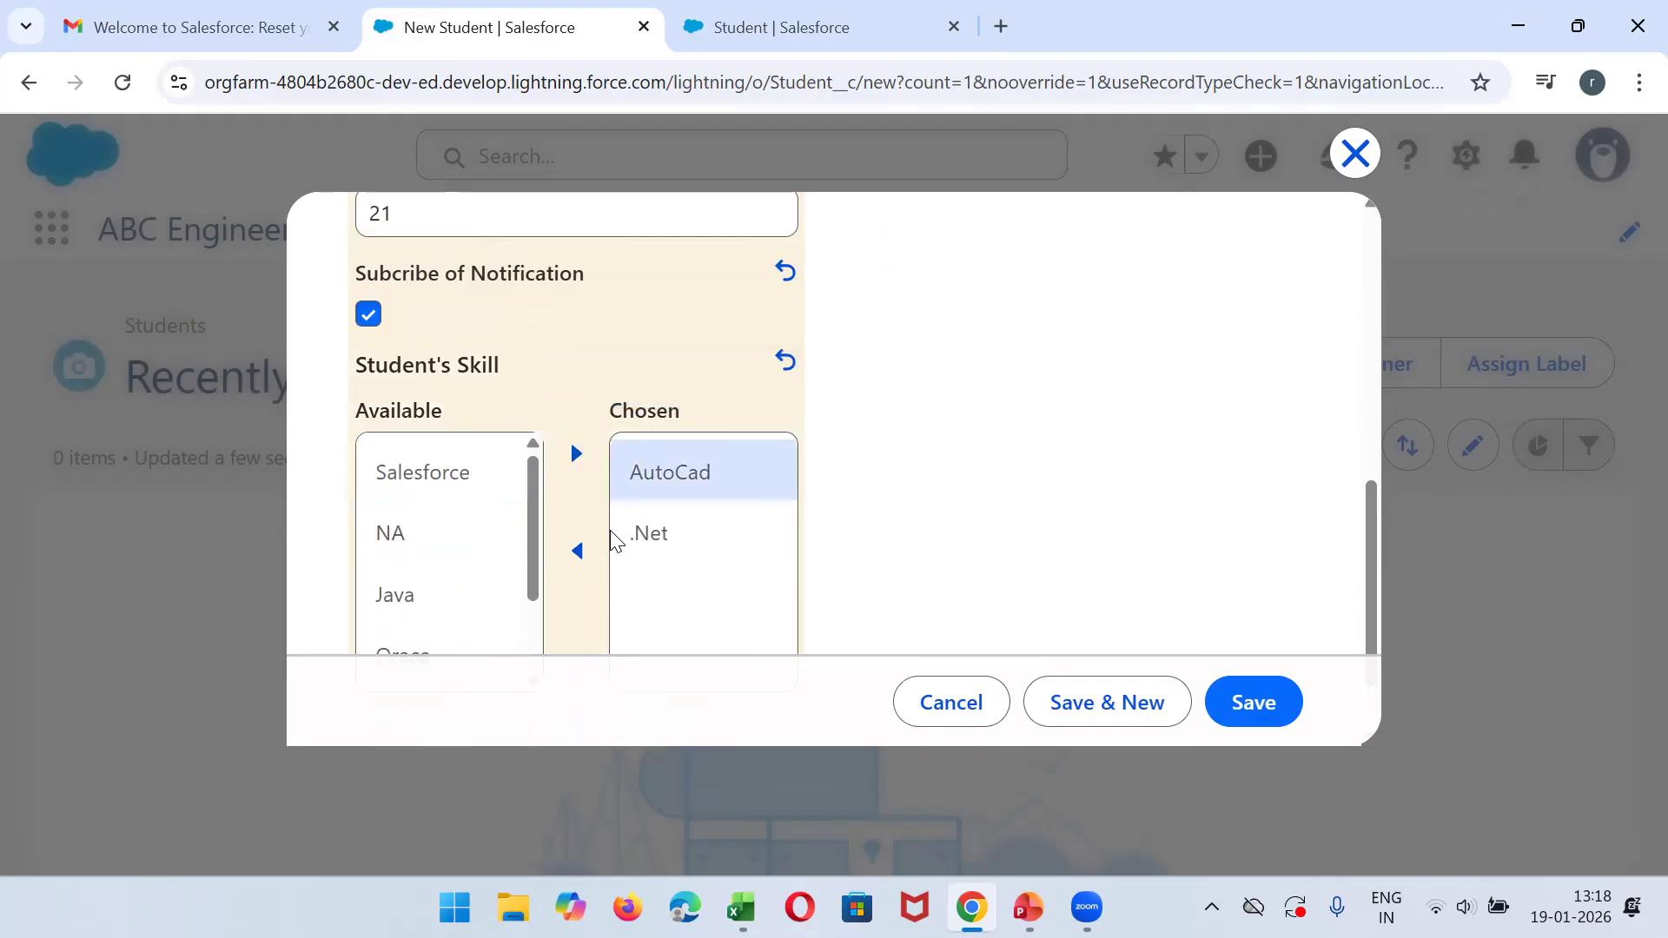
pyautogui.moveTo(1370, 567); pyautogui.dragTo(1367, 335)
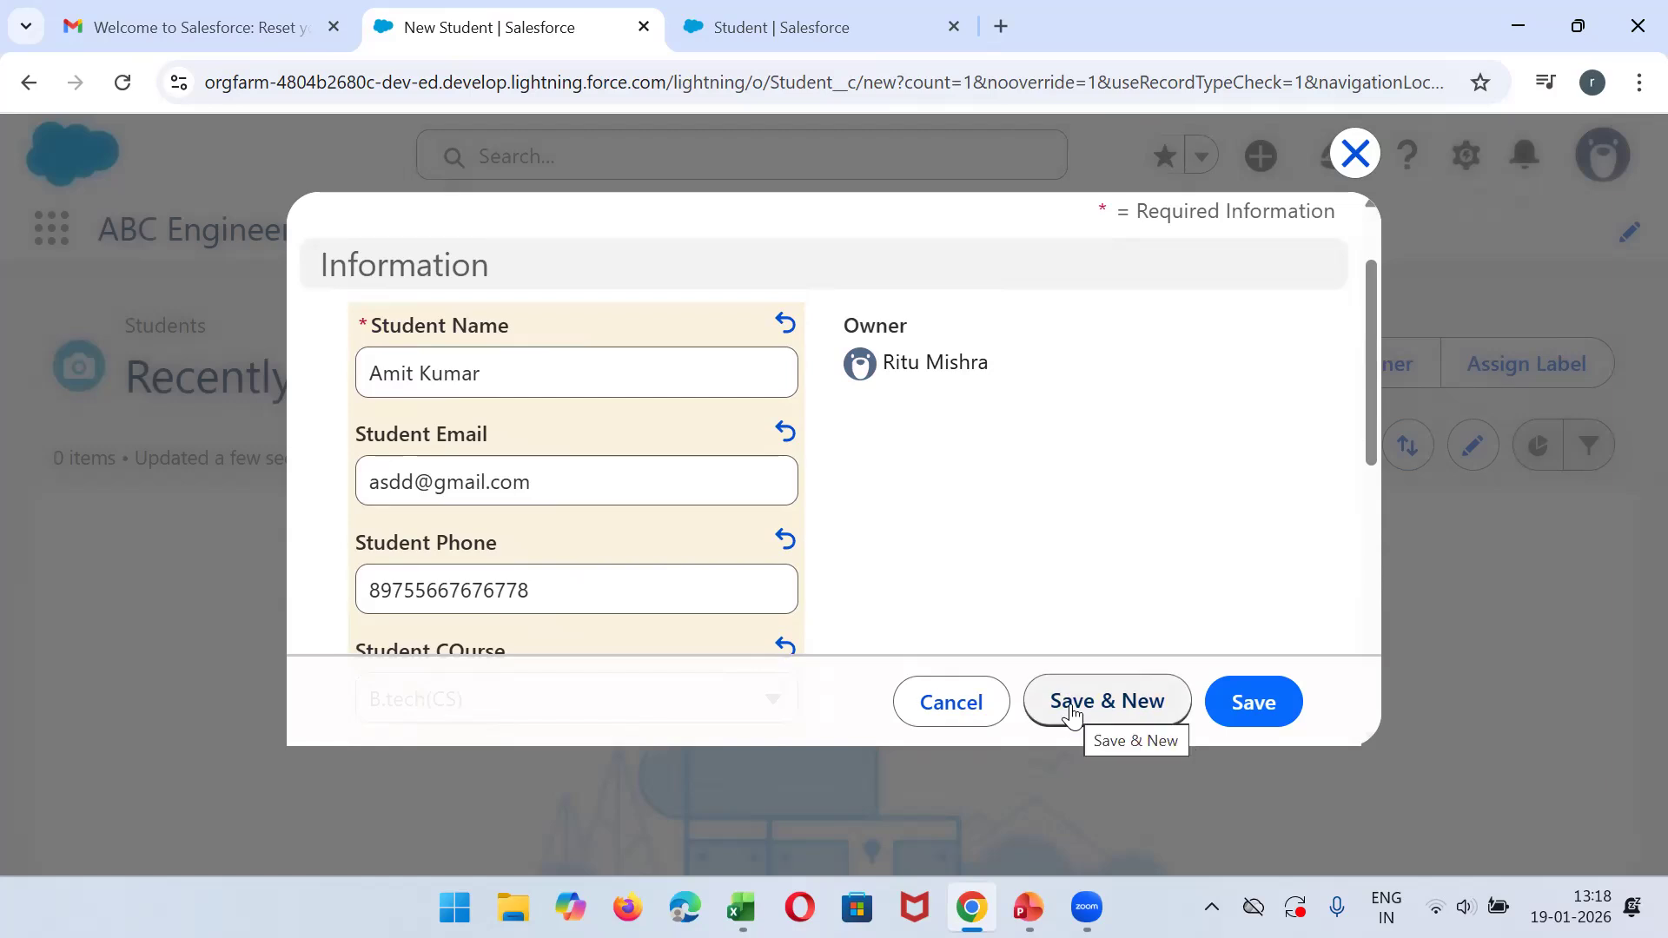
pyautogui.click(1257, 706)
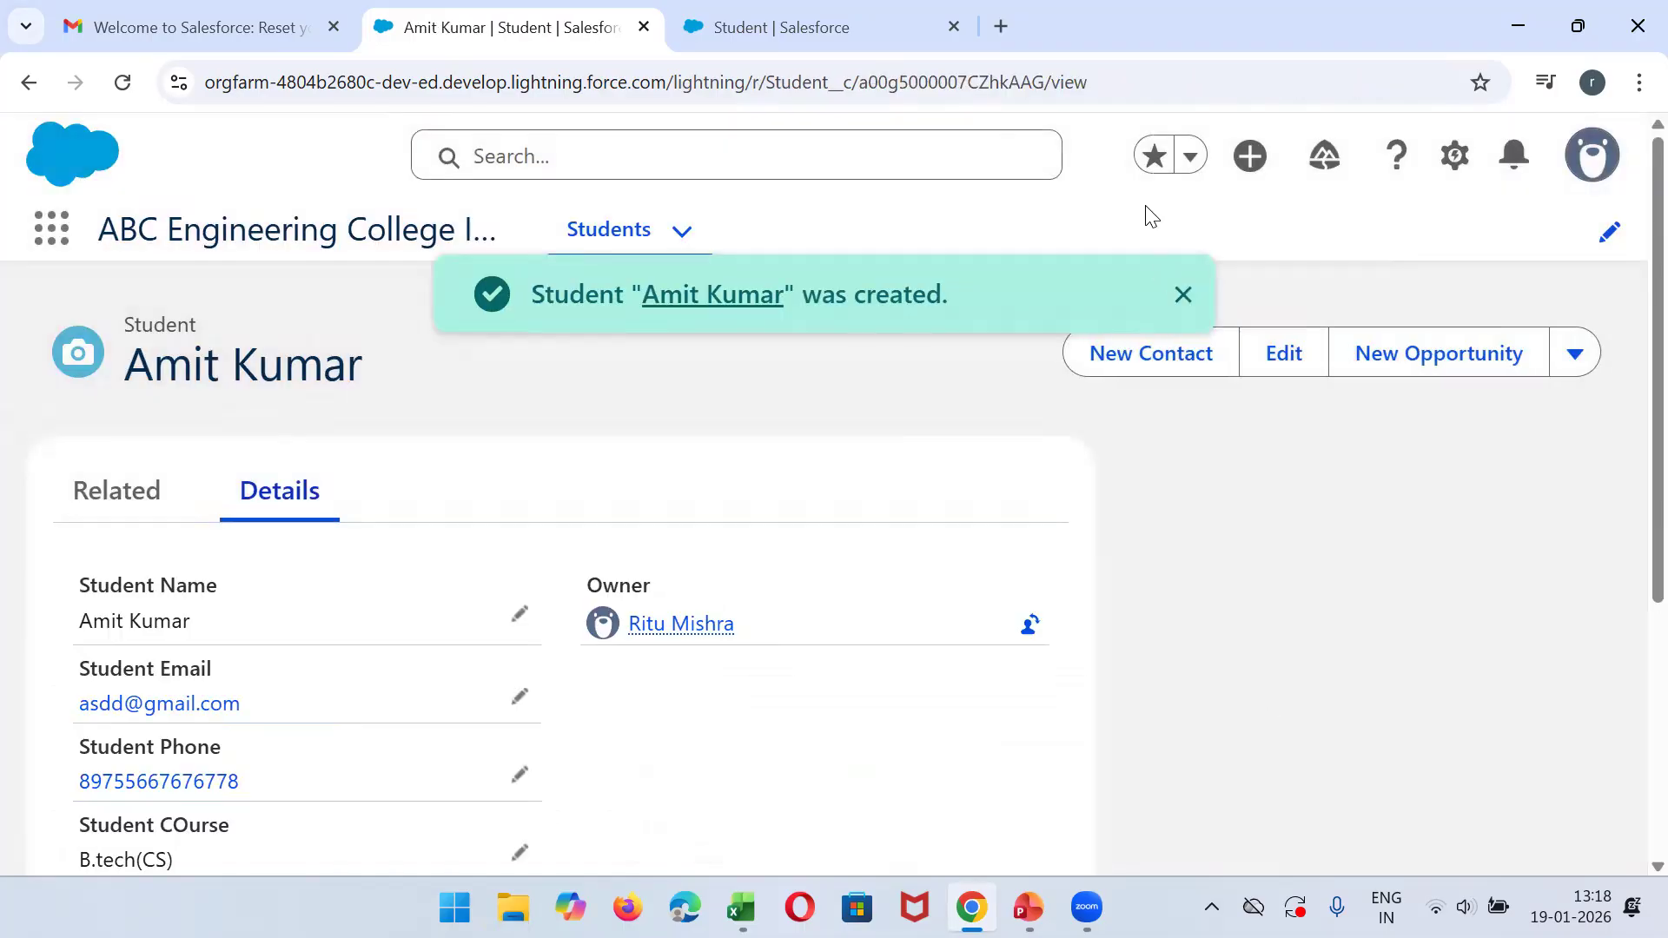
# - Review the saved student's details, then reopen the record from the Students list and check all its fields
pyautogui.click(1183, 295)
pyautogui.scroll(-4, 1633, 367)
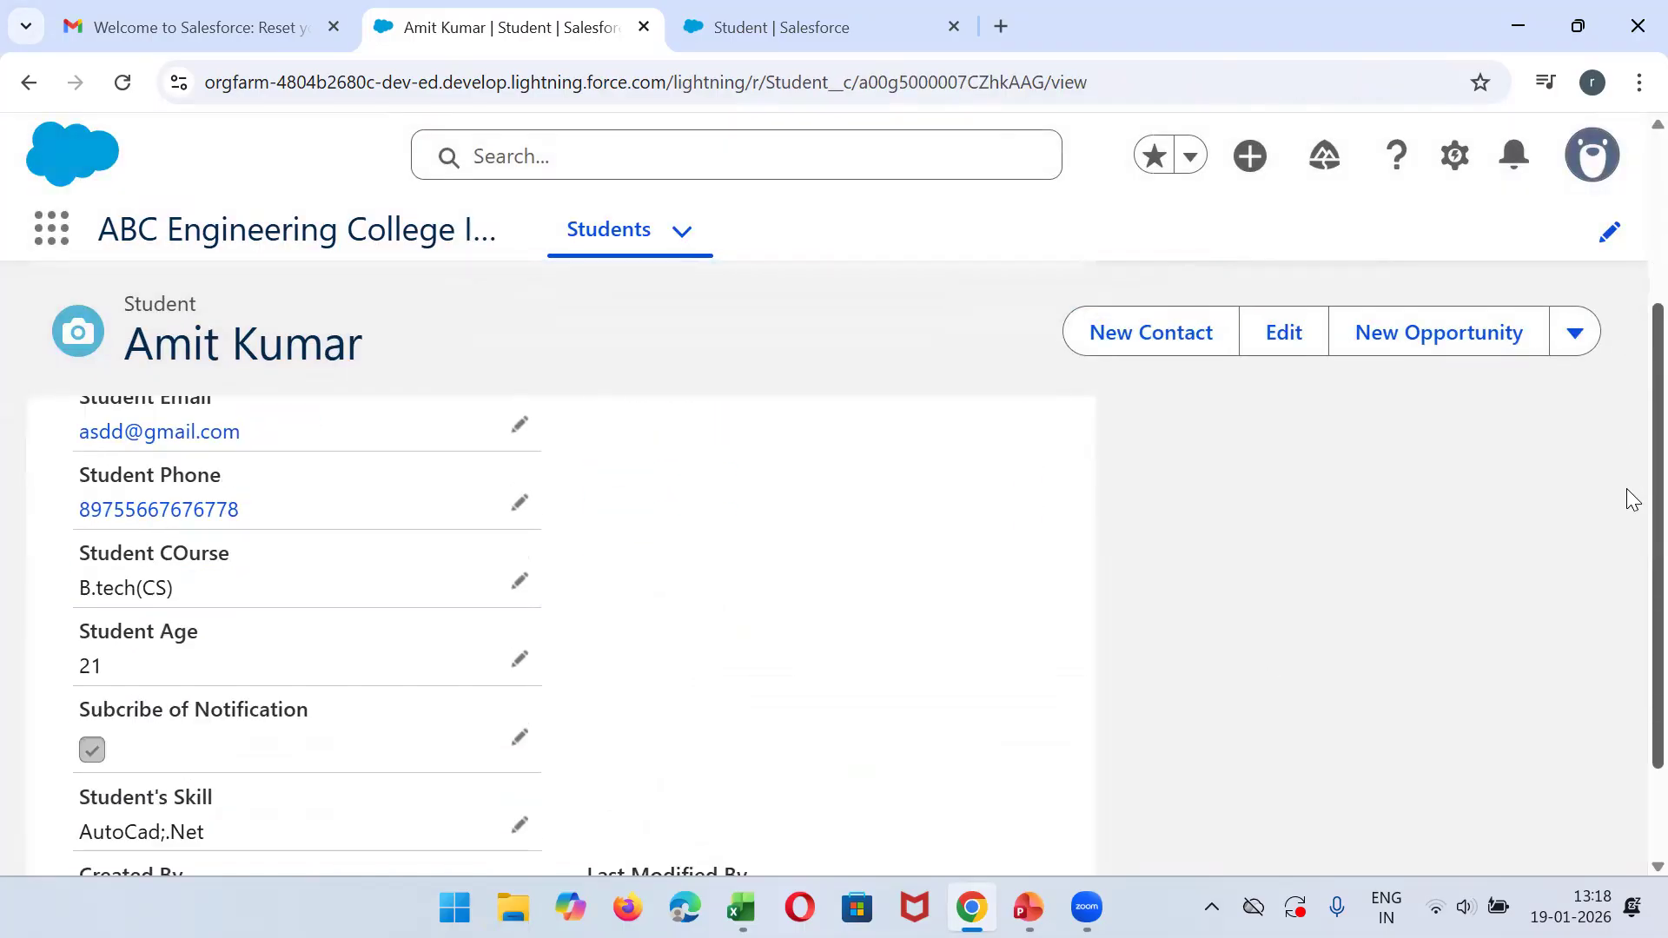
pyautogui.scroll(5, 1632, 640)
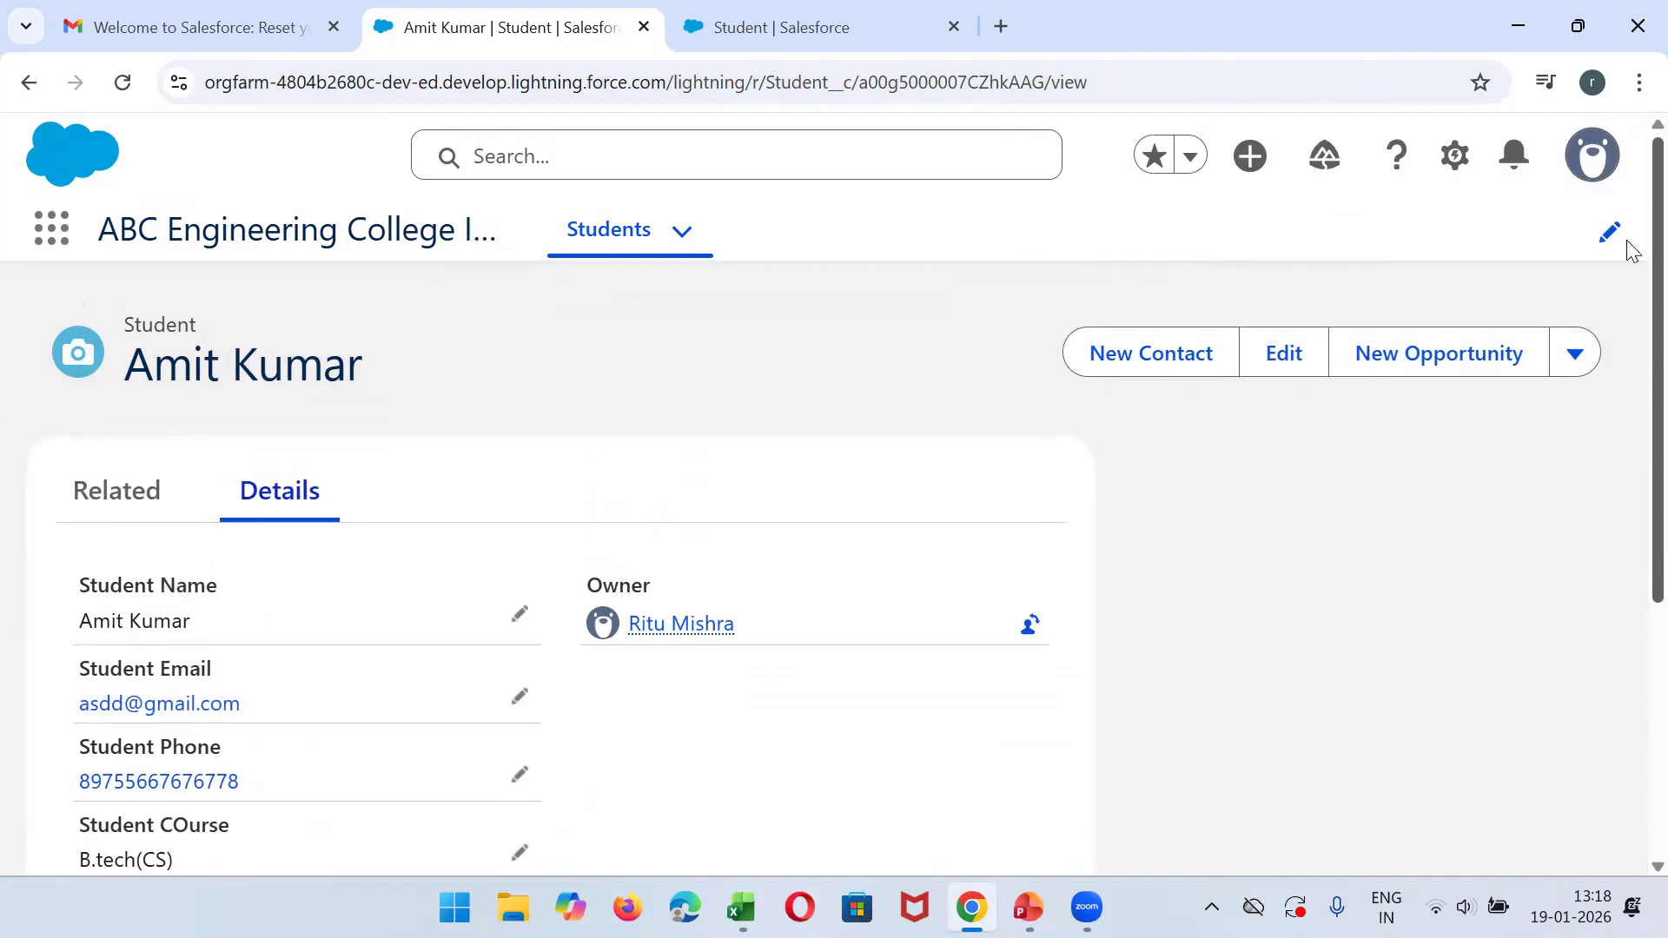
pyautogui.click(617, 233)
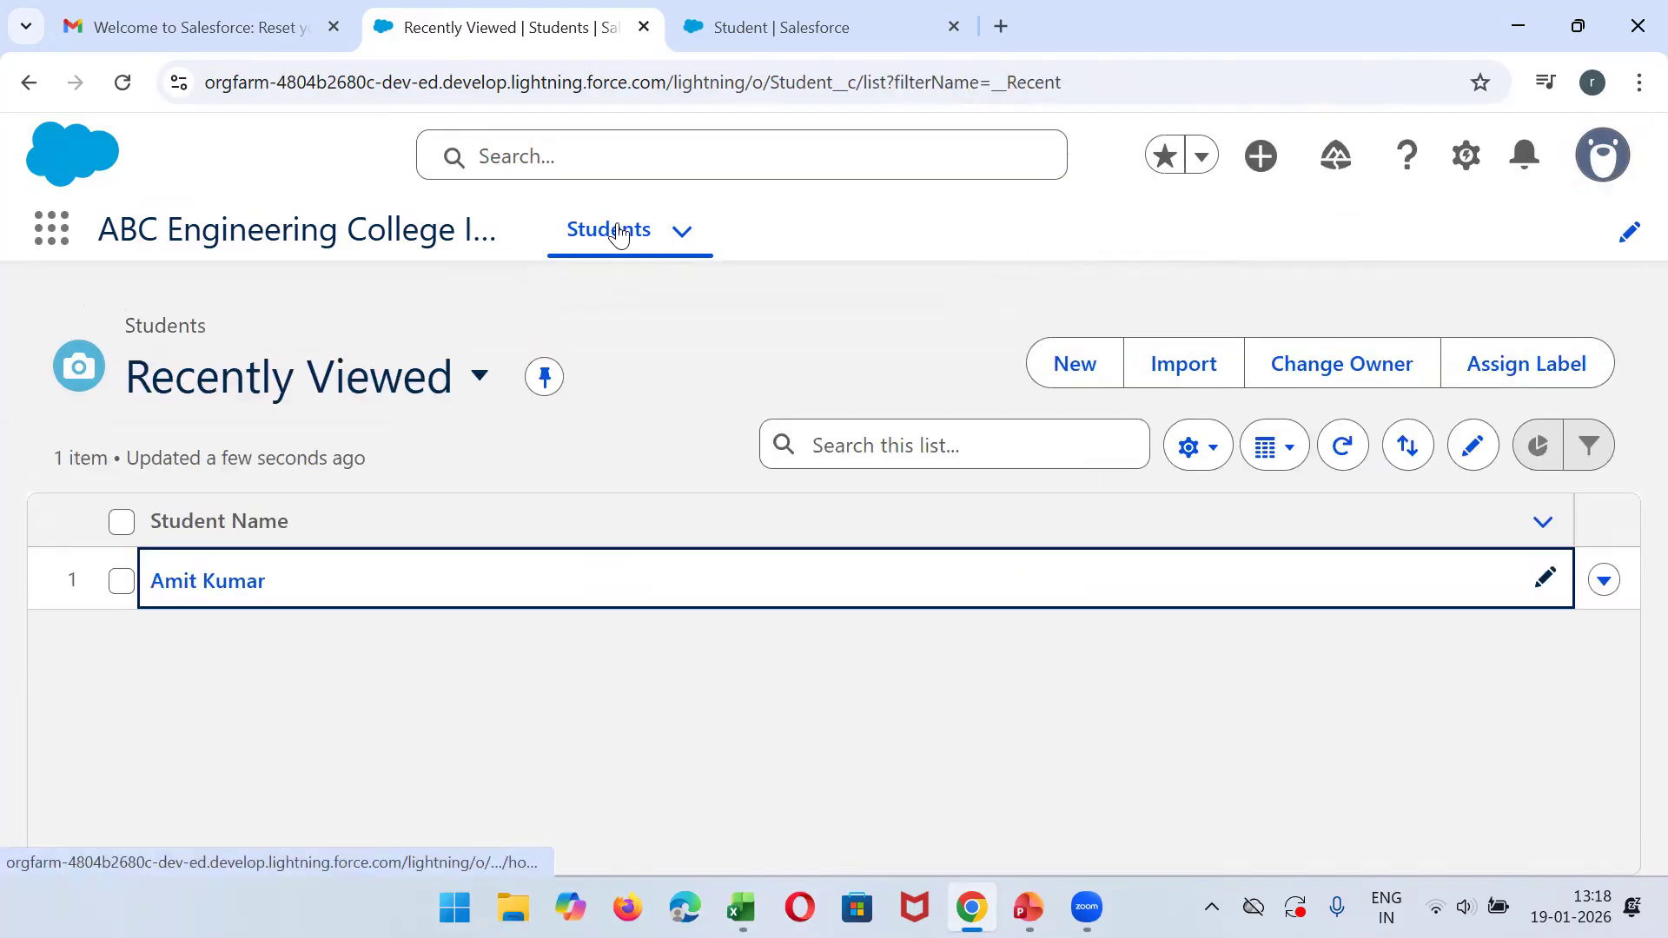
pyautogui.click(178, 587)
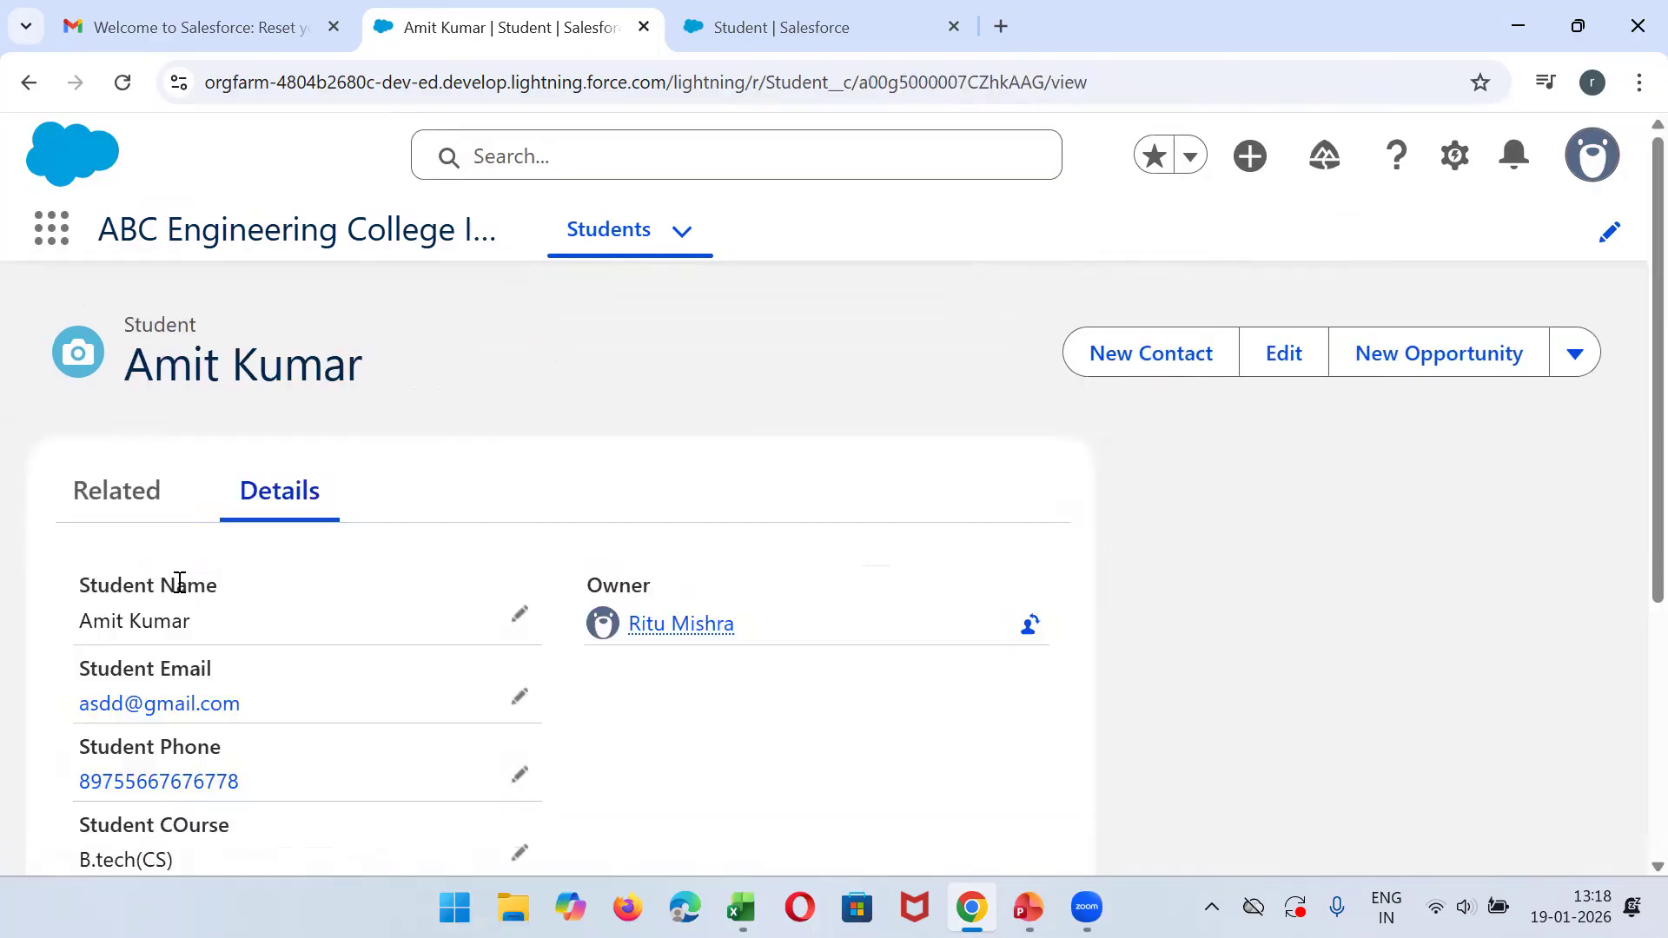
pyautogui.scroll(-5, 1633, 410)
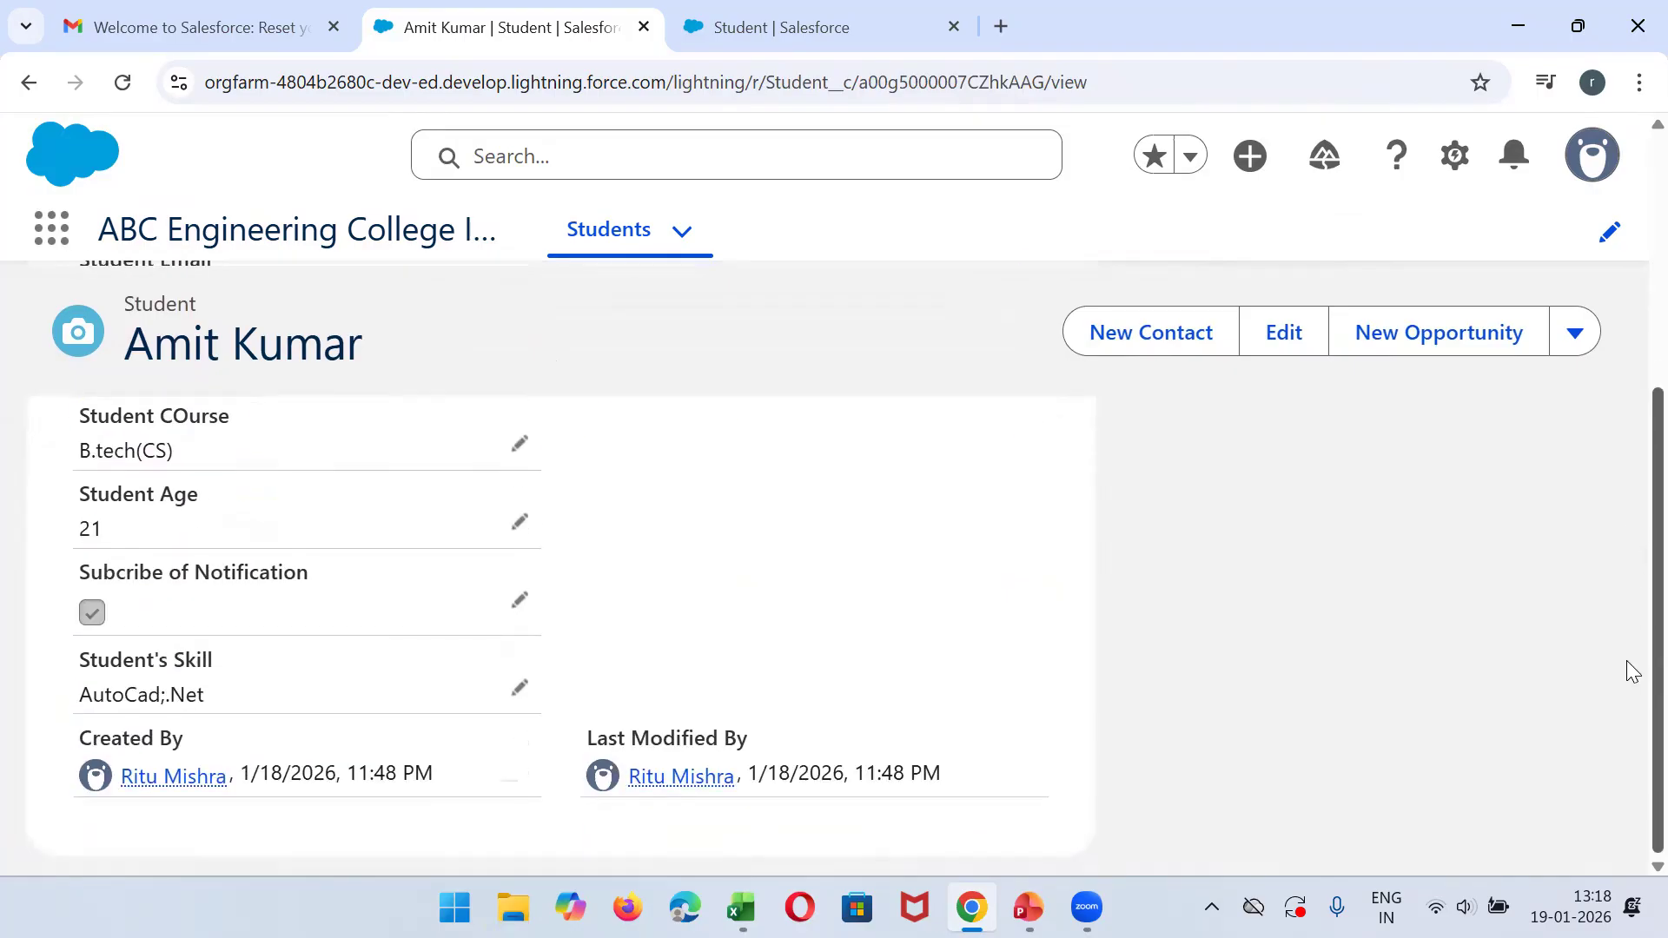
pyautogui.scroll(5, 1633, 799)
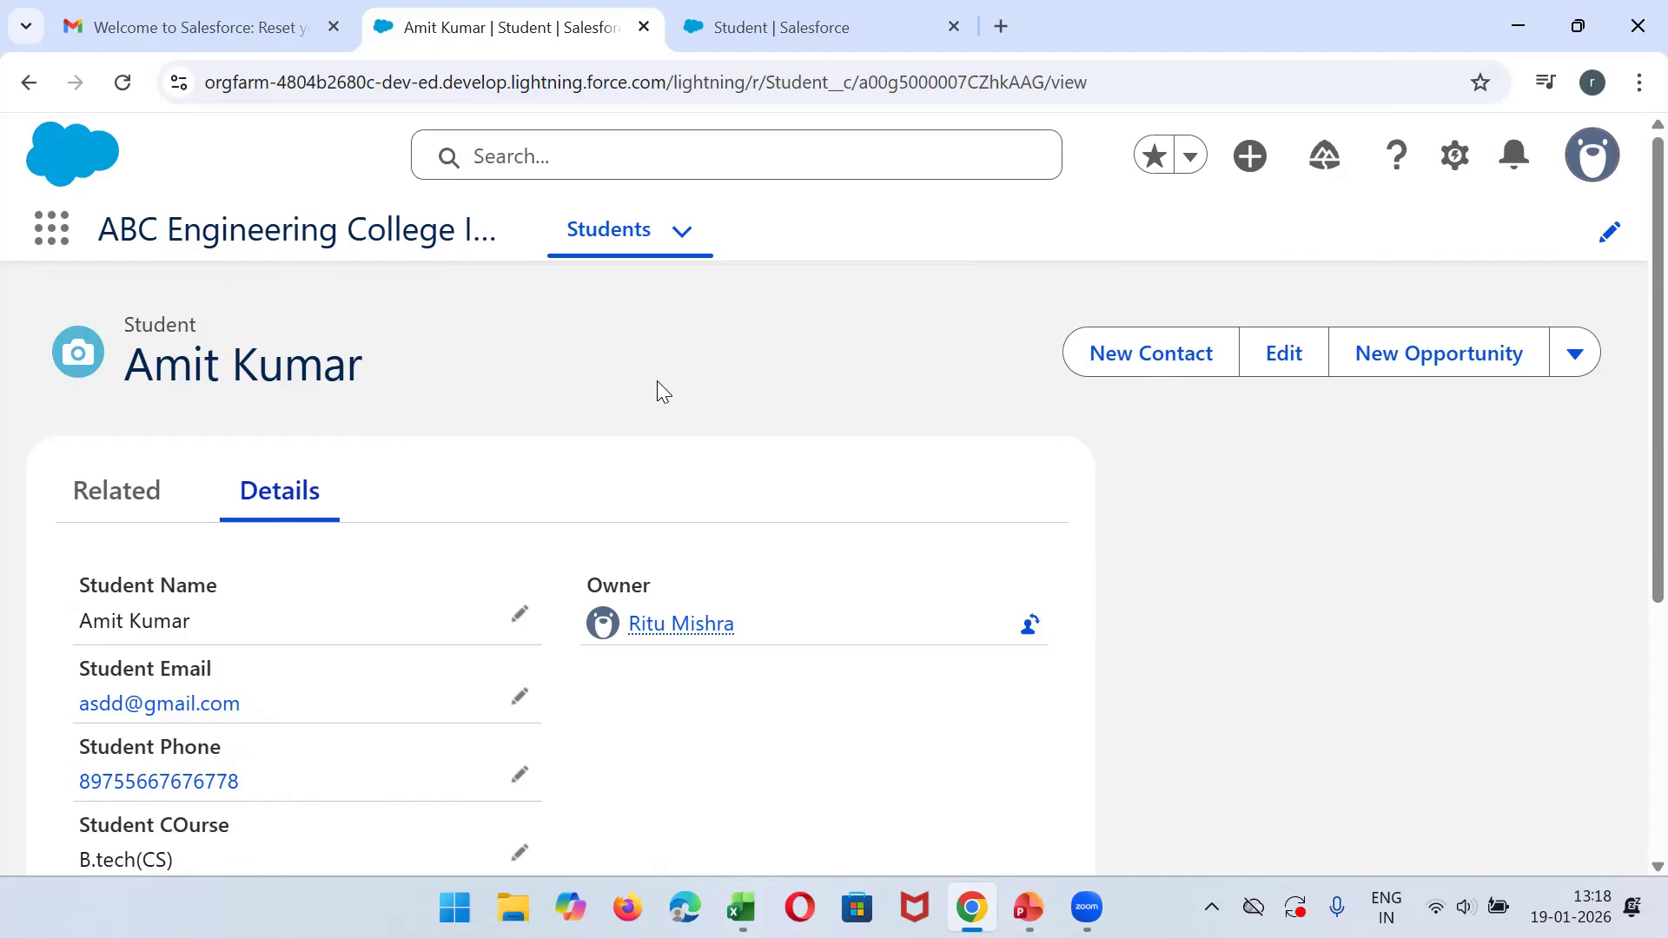
# - Return to the Students list, check the Excel sheet, and start a new record with the second student's name
pyautogui.click(613, 245)
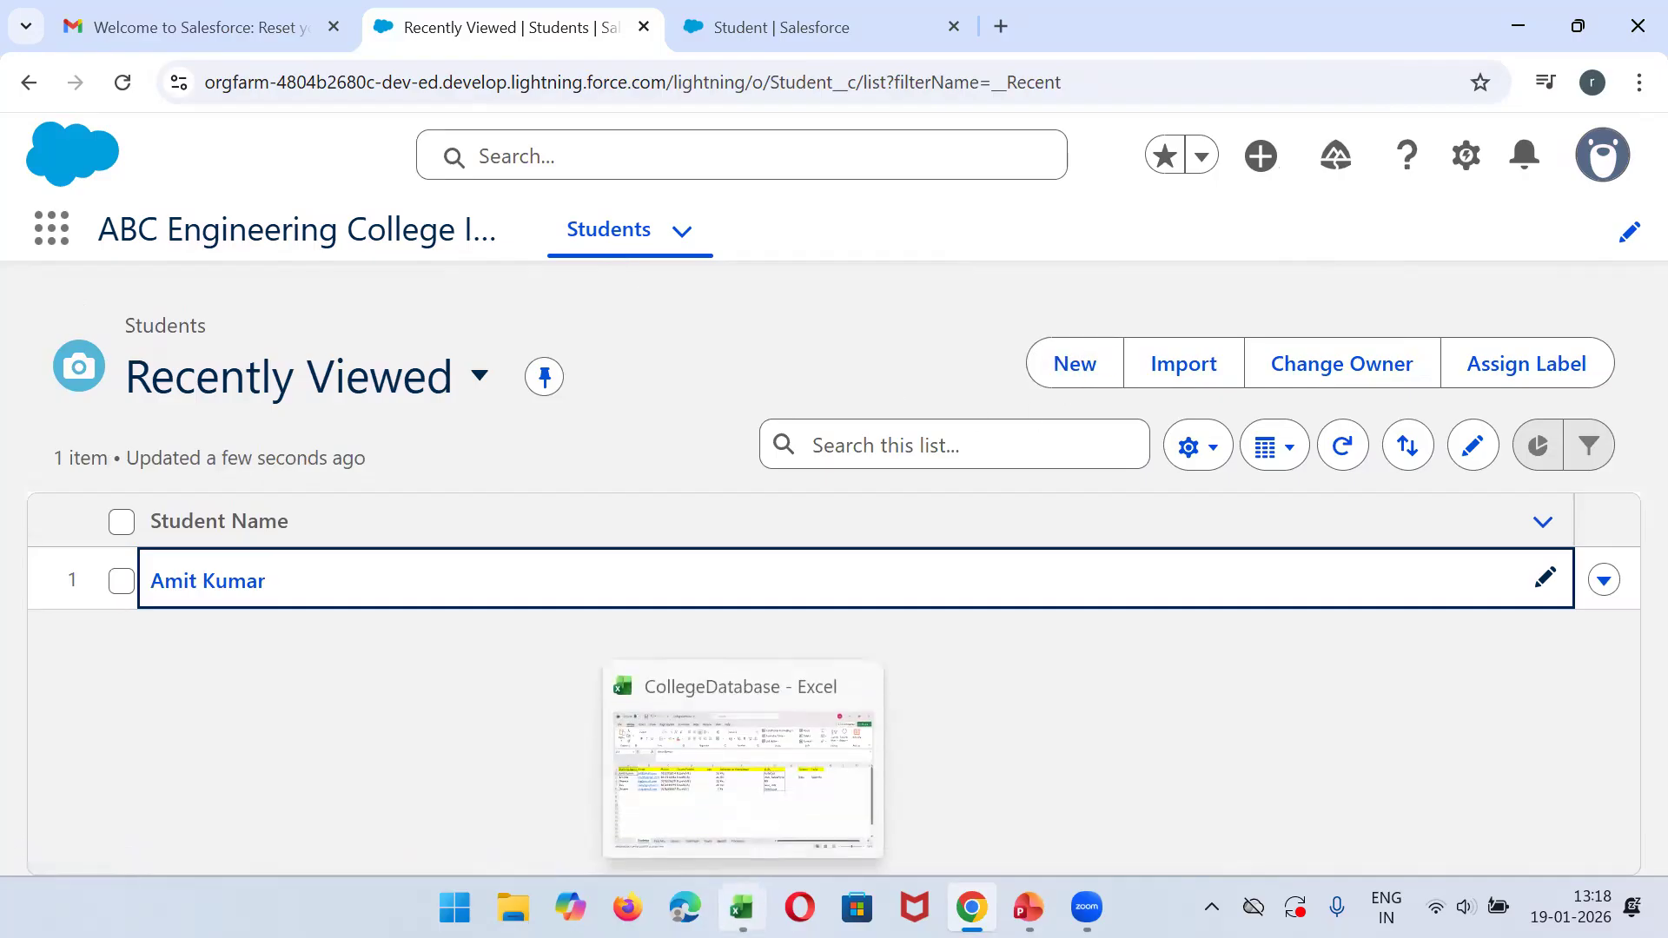
pyautogui.click(741, 908)
pyautogui.click(741, 908)
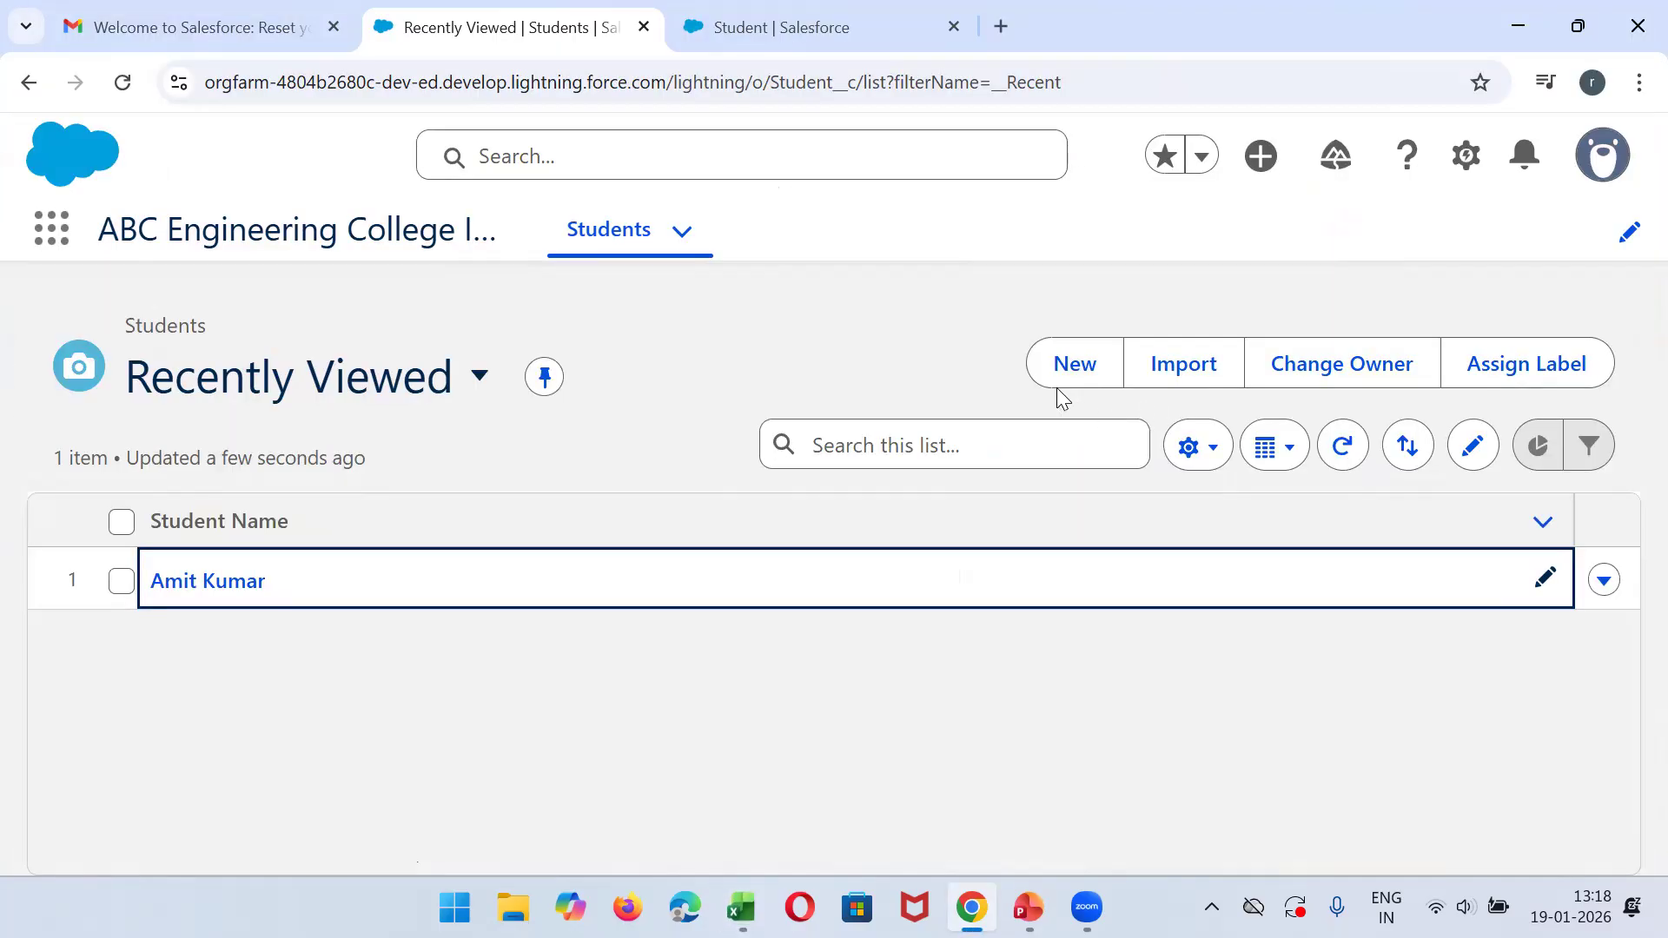
pyautogui.click(1069, 382)
pyautogui.write('Krishna')
# - Fill in the second student's email address and phone number
pyautogui.press('Tab')
pyautogui.press('Tab')
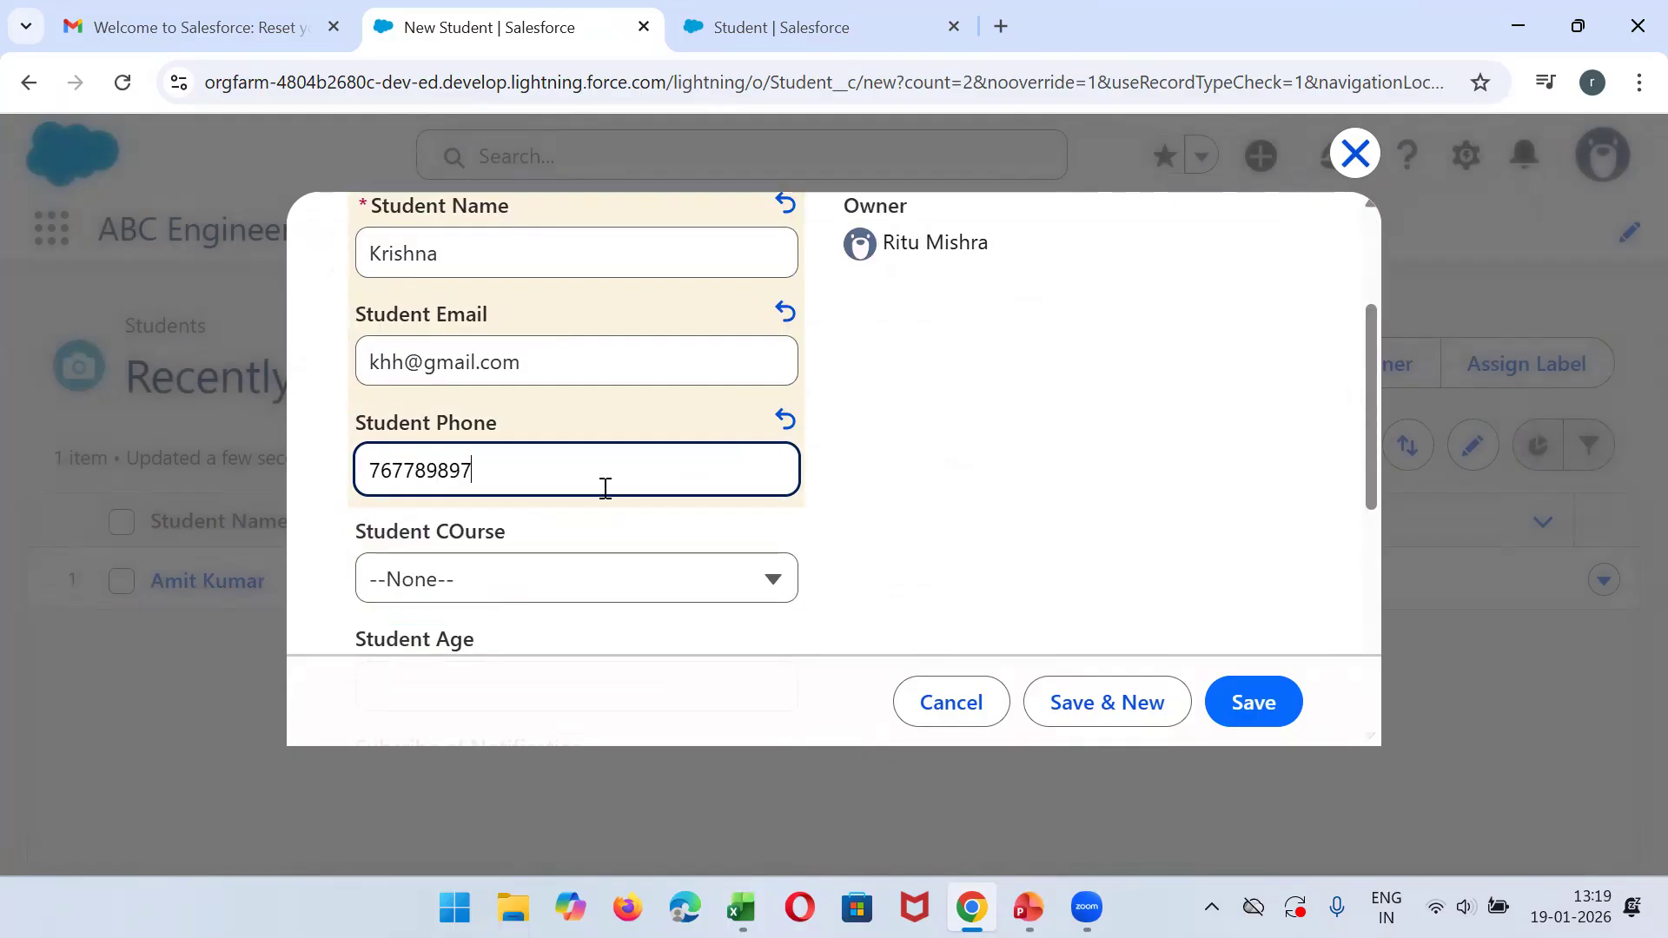
# - Set the second student's course to B.tech(IT) and age to 20, and enable Subcribe of Notification
pyautogui.press('Tab')
pyautogui.click(577, 579)
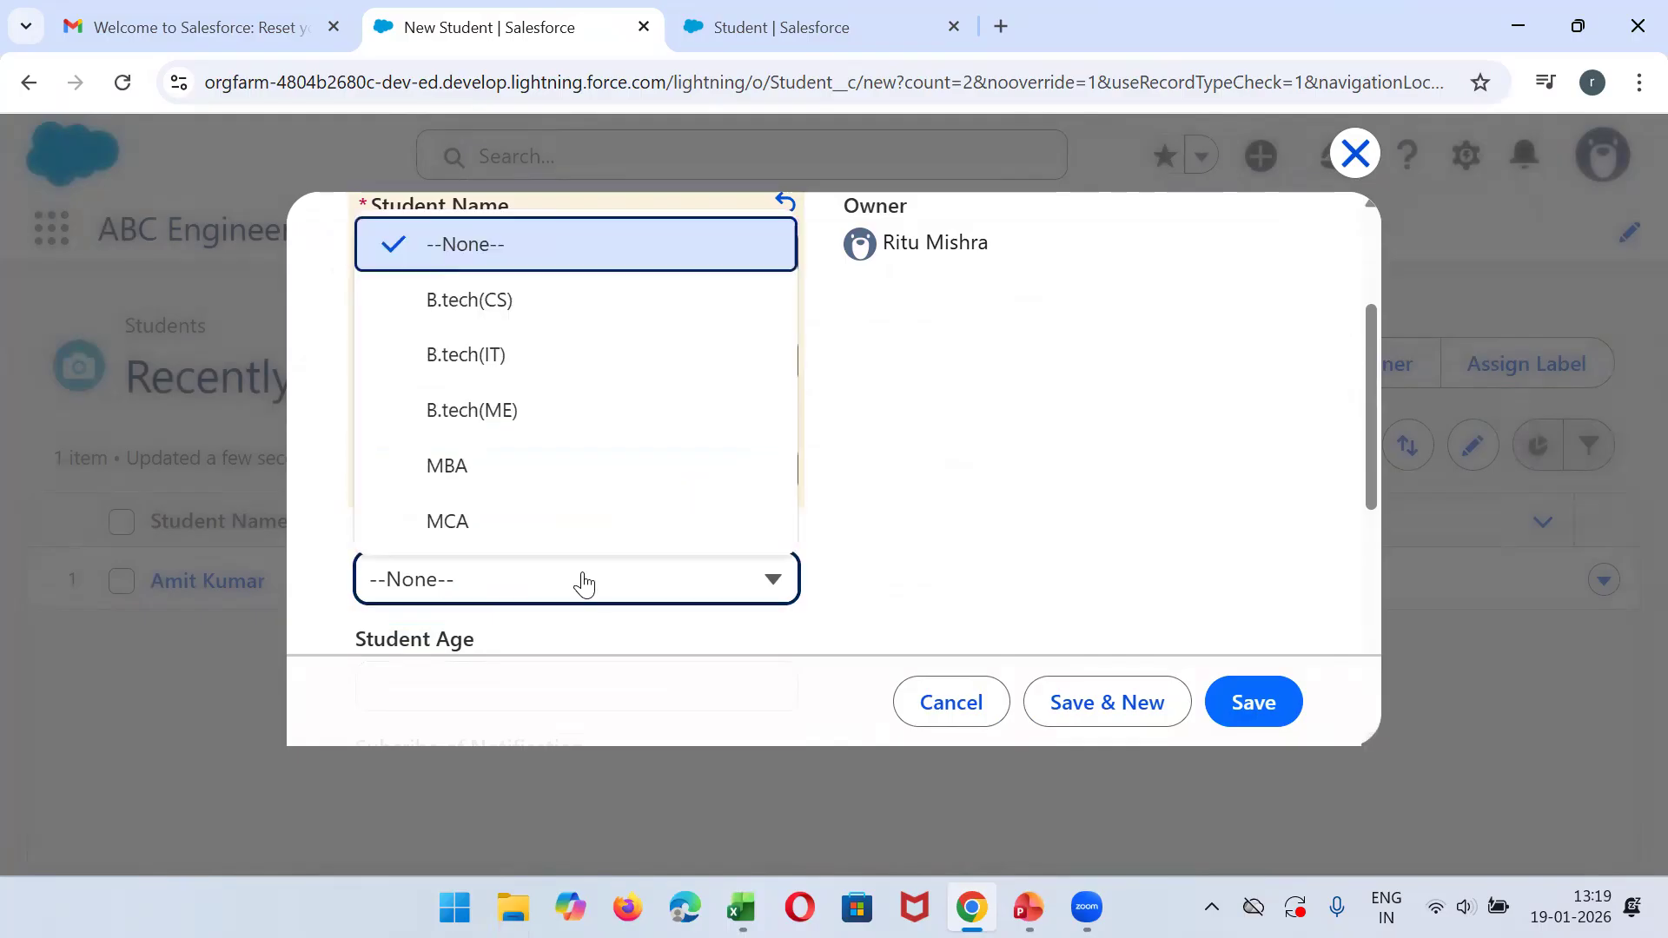
pyautogui.click(534, 369)
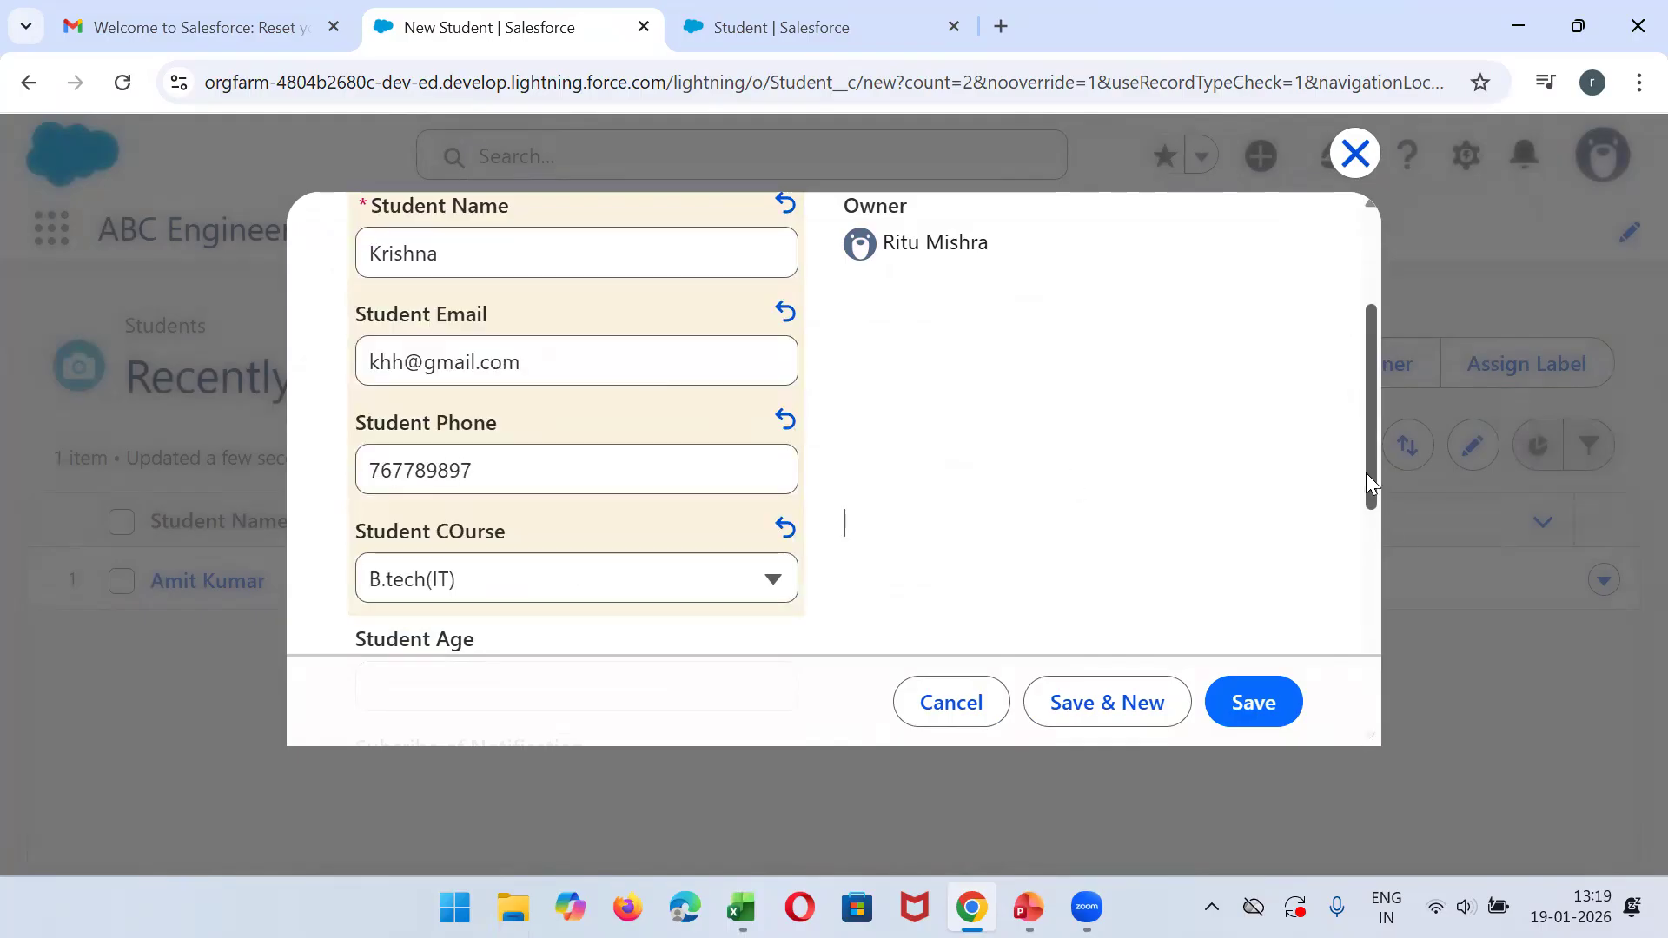
pyautogui.moveTo(1367, 473); pyautogui.dragTo(1376, 619)
pyautogui.click(488, 205)
pyautogui.write('20')
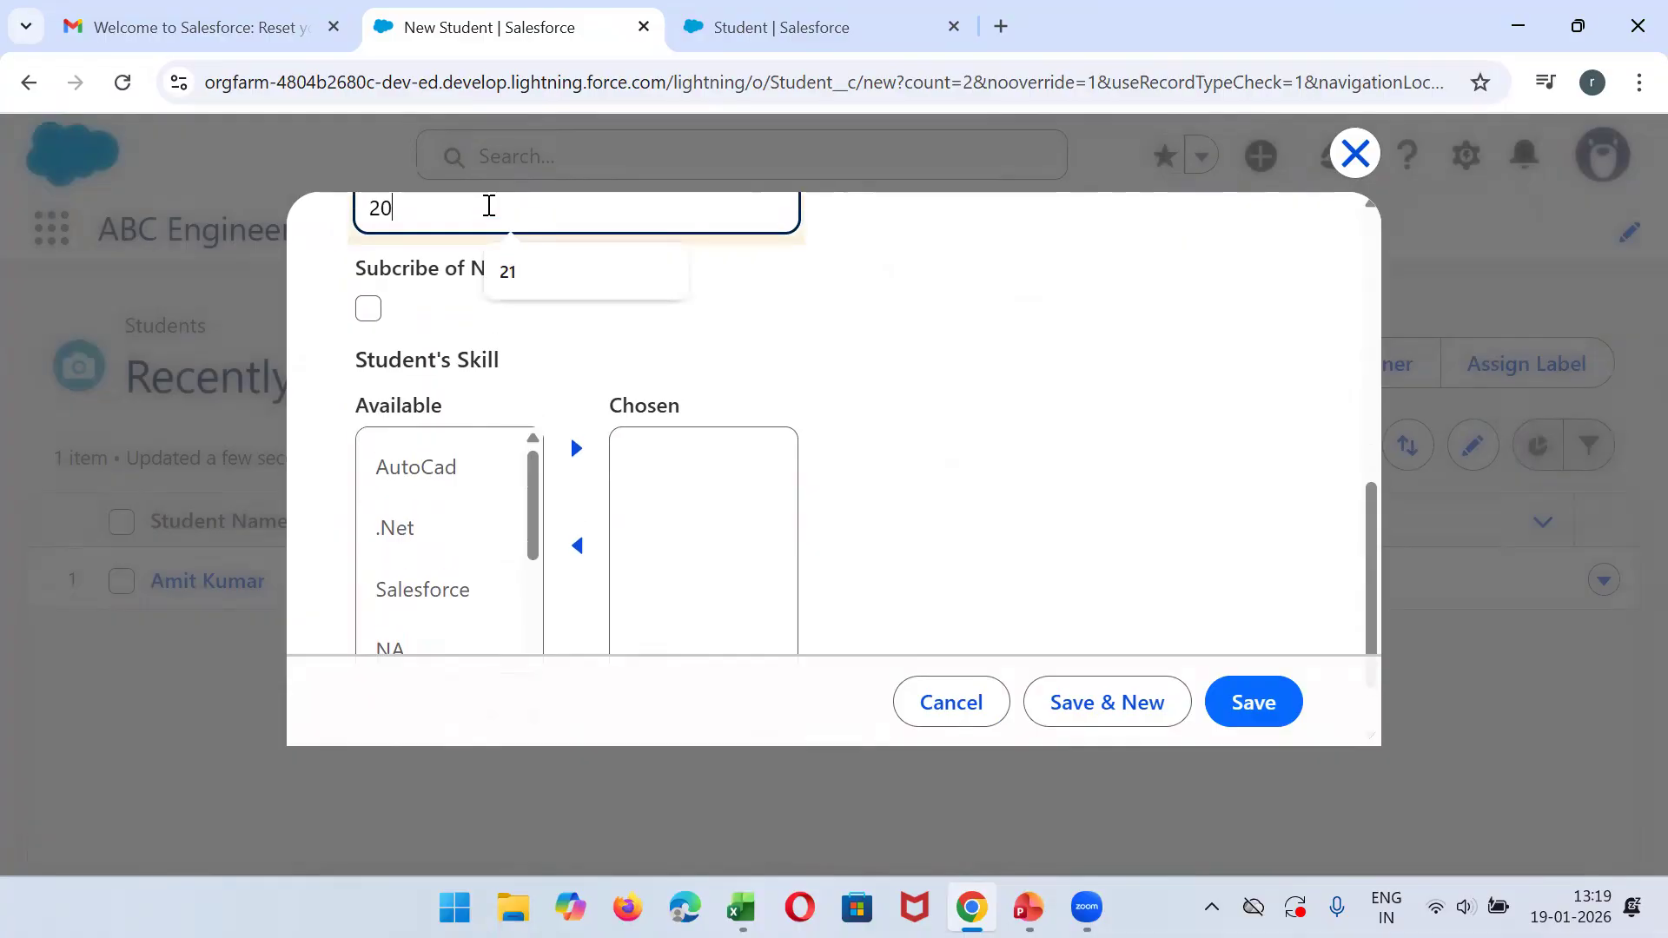
pyautogui.click(368, 309)
# - Add .Net and Salesforce together to the chosen skills, and save the record while opening another new Student form
pyautogui.click(408, 593)
pyautogui.hotkey('shift', 'Up')
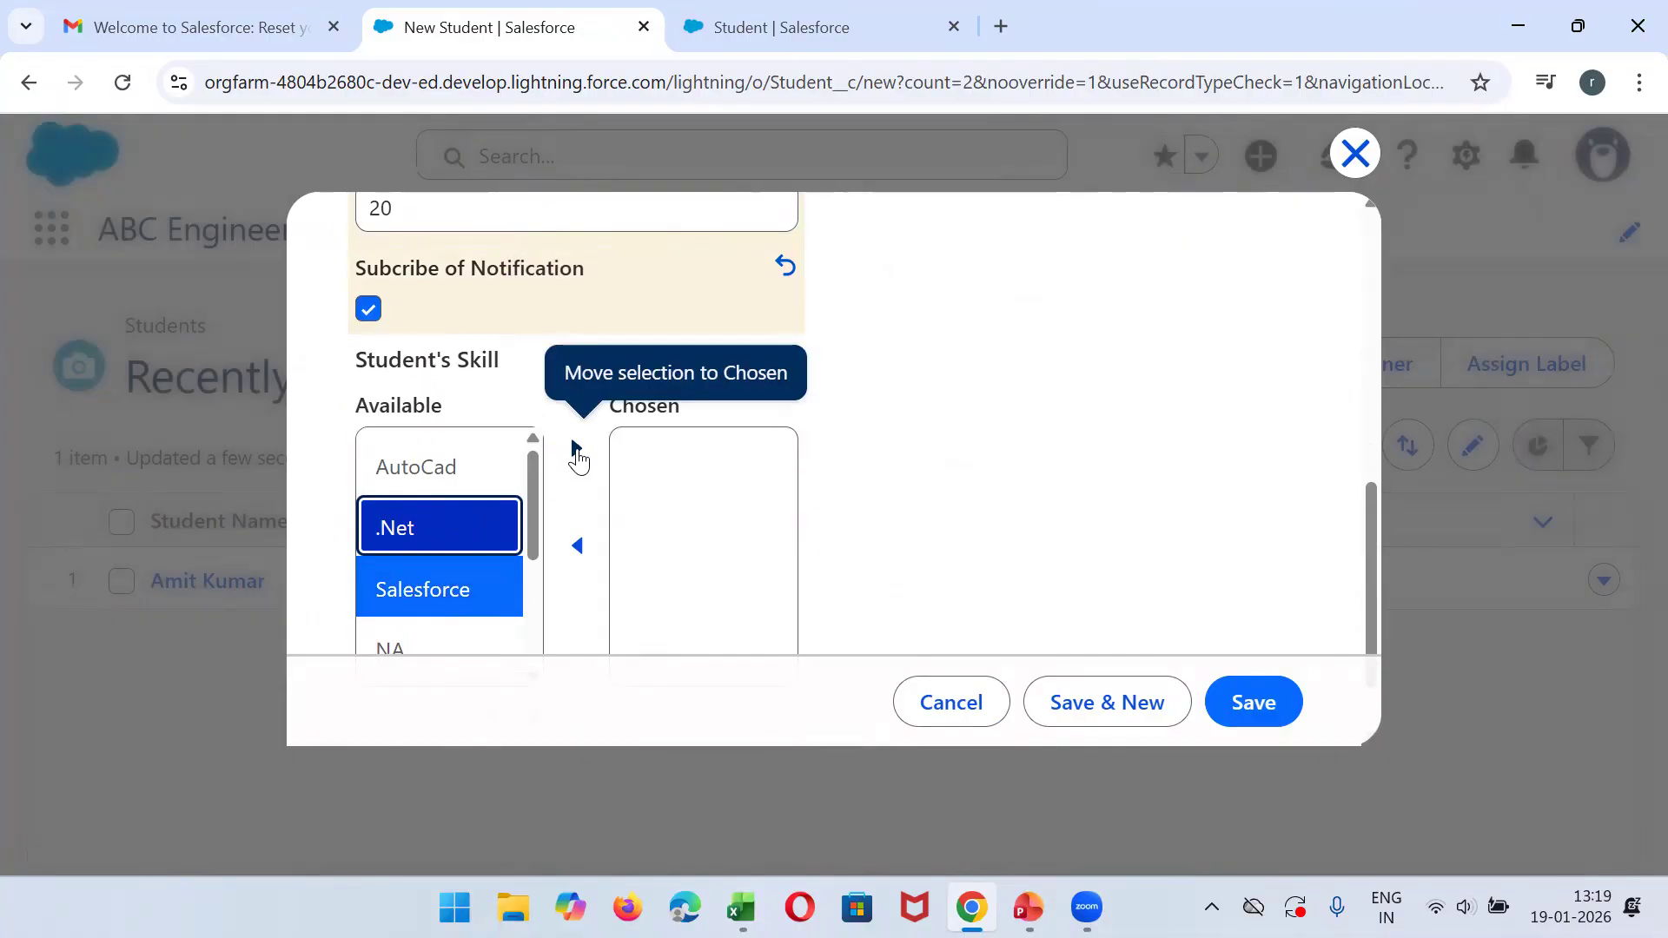
pyautogui.click(575, 450)
pyautogui.click(1105, 726)
pyautogui.click(1103, 728)
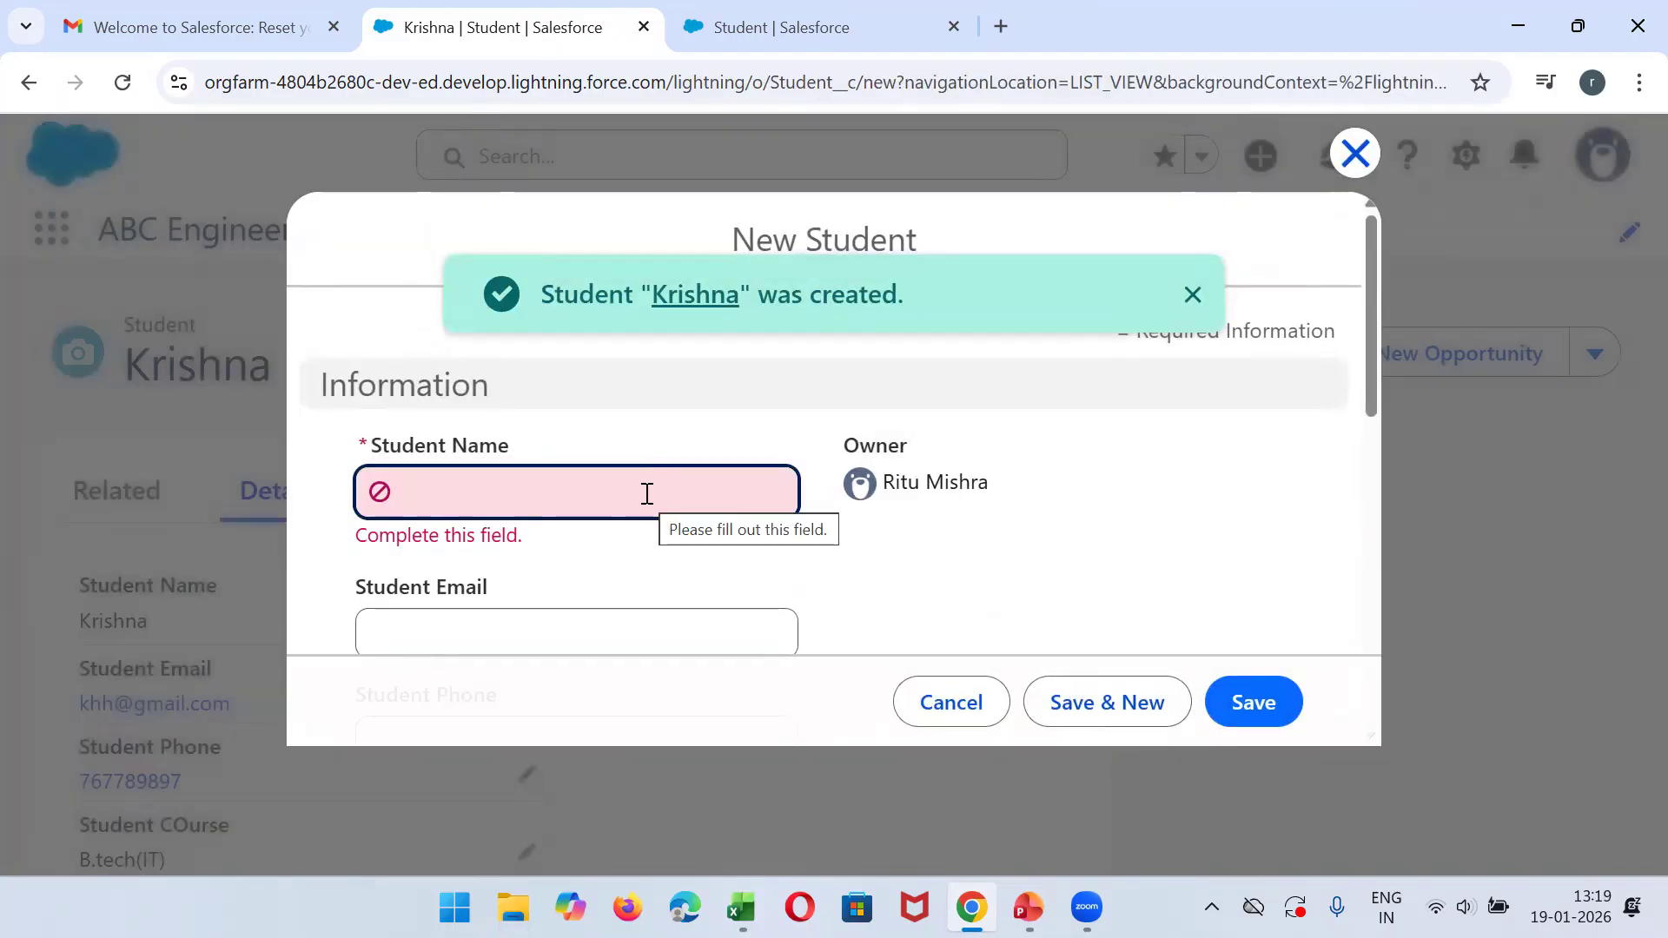
# - Look up the third student in the Excel Students sheet and enter the student's full name in the new record
pyautogui.click(741, 908)
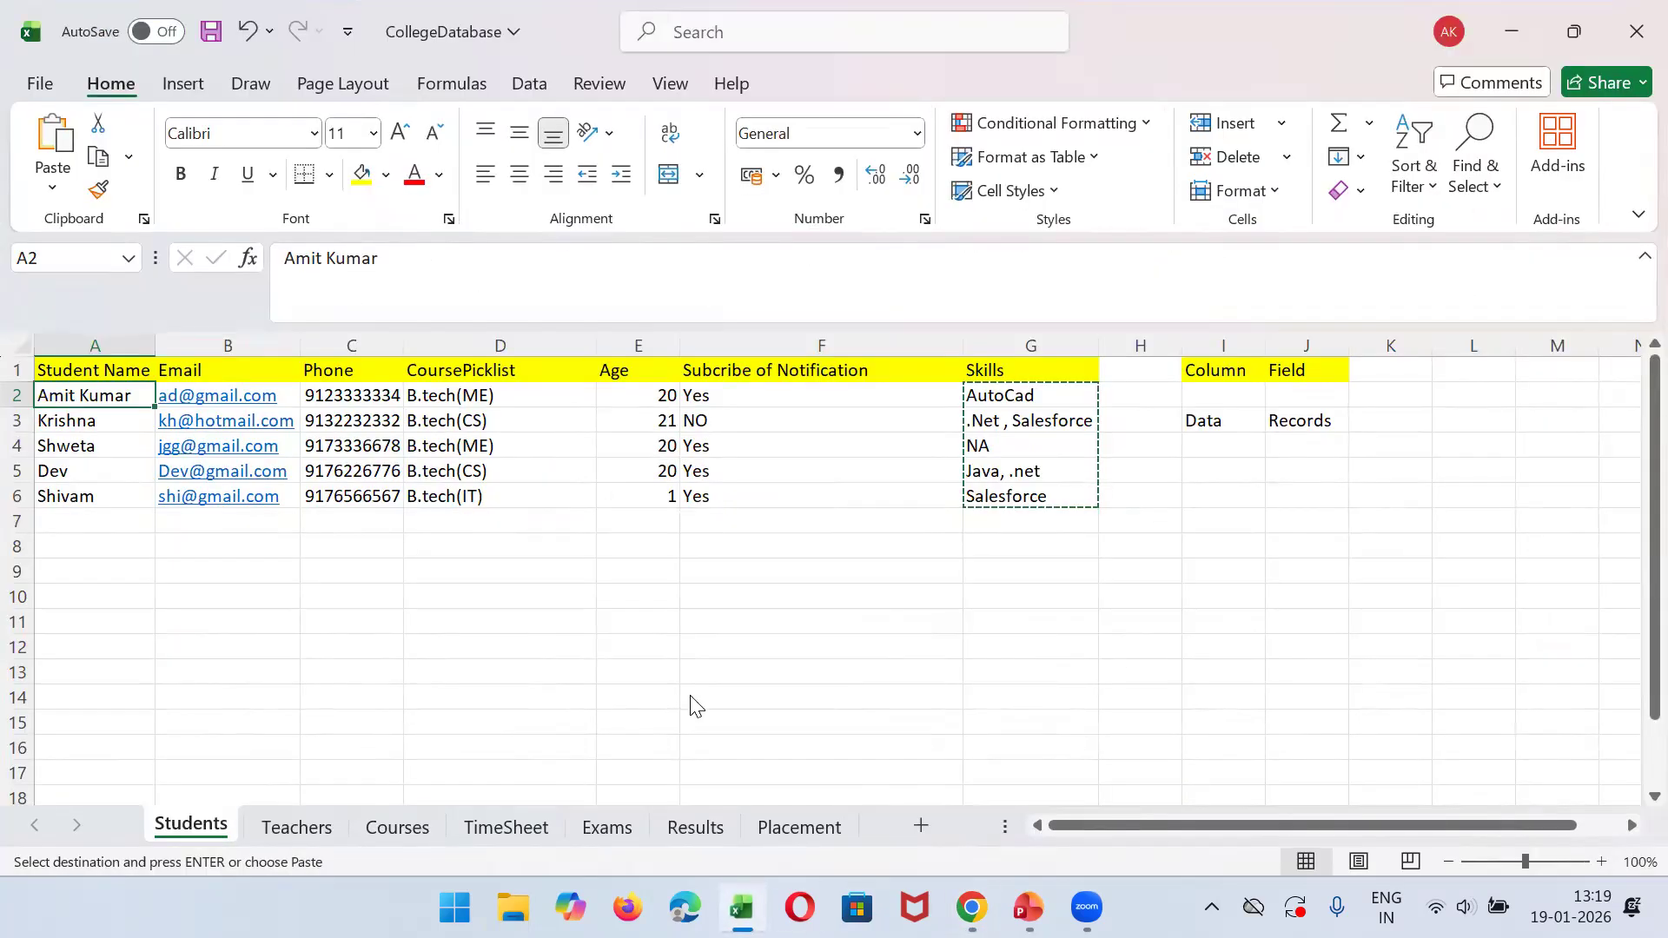
pyautogui.hotkey('alt', 'Tab')
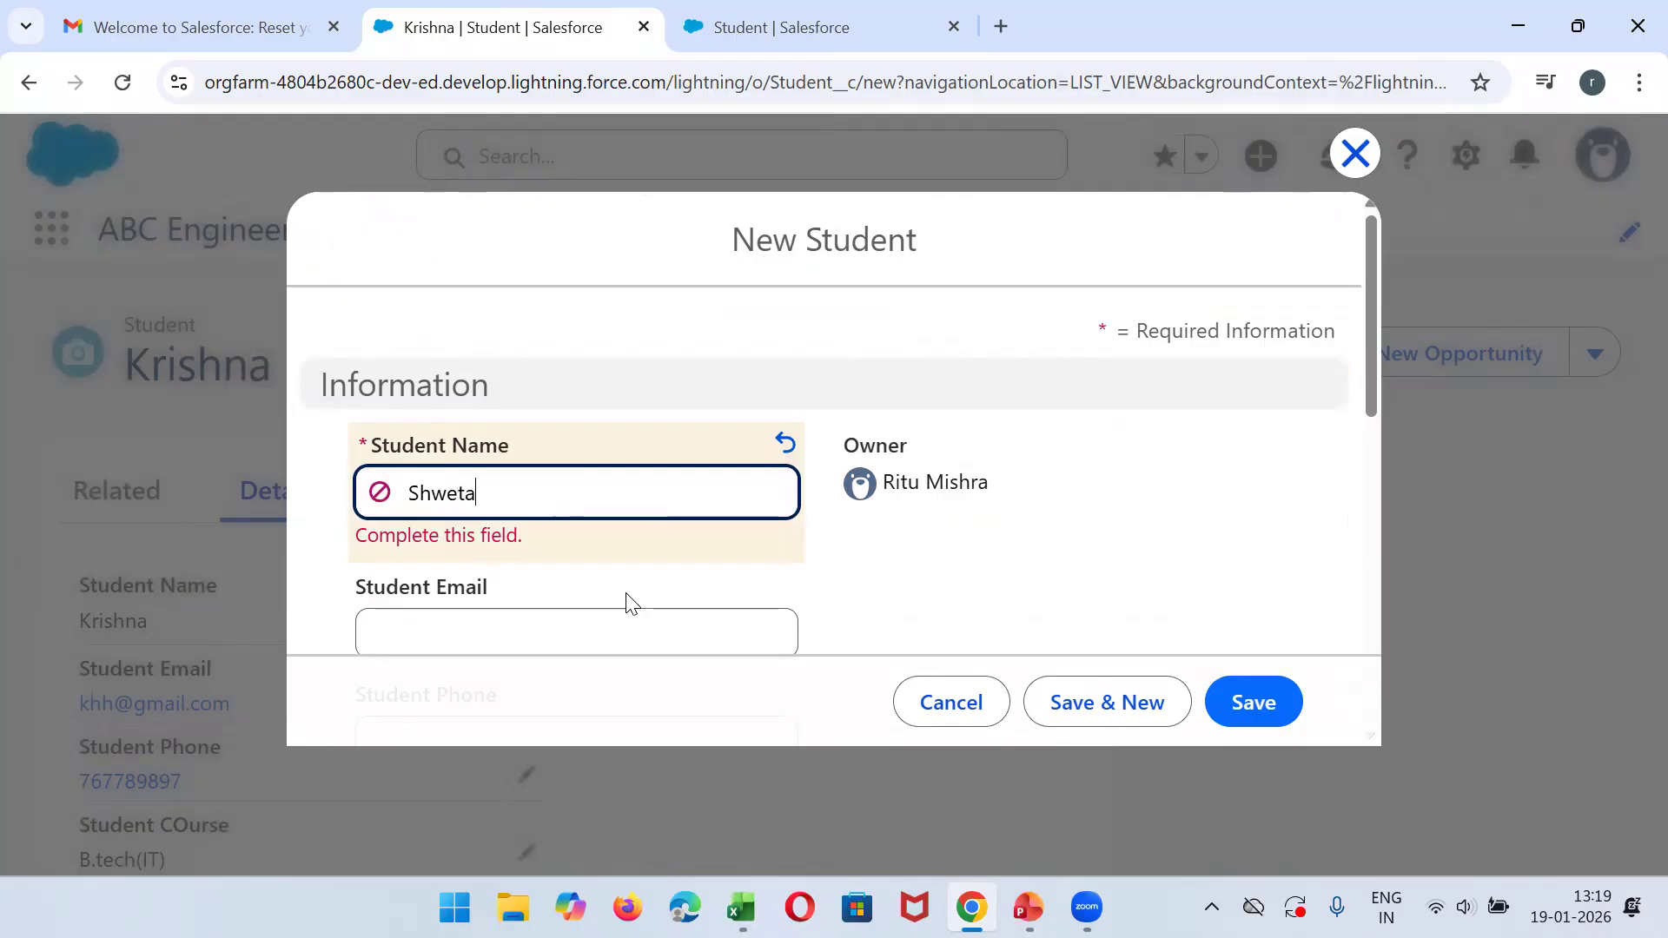
# - Fill in the third student's email address and move on to the phone field
pyautogui.click(628, 596)
pyautogui.press('Tab')
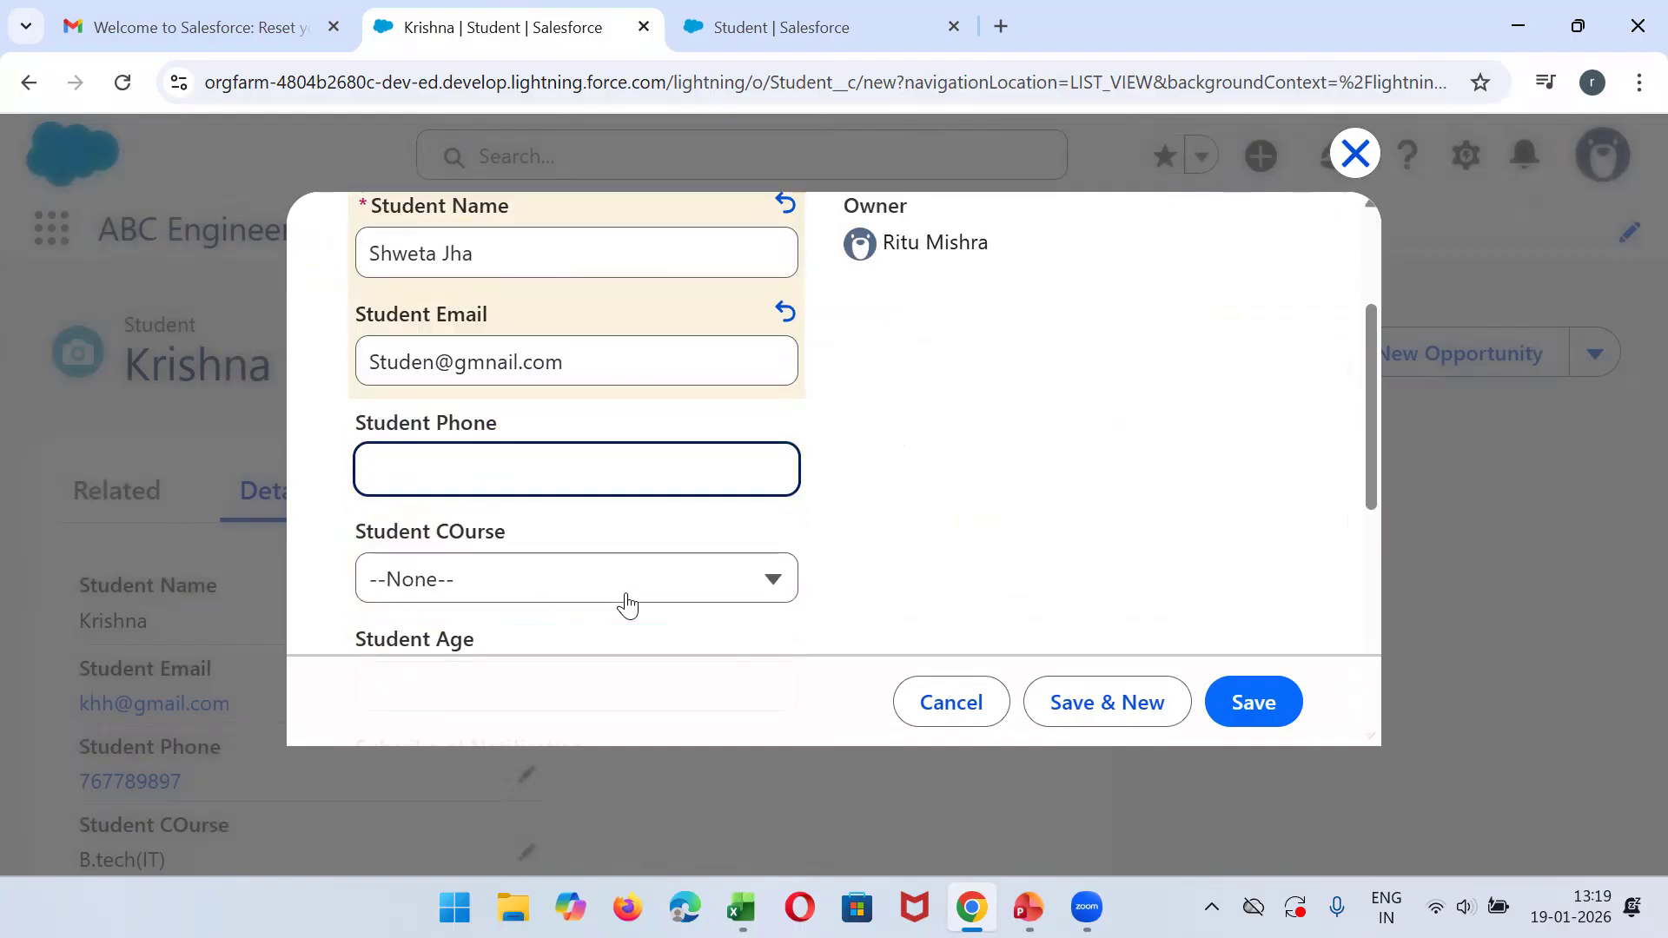
# - Enter the third student's phone number, and set the course to MBA and the age to 23
pyautogui.write('78997898')
pyautogui.press('Tab')
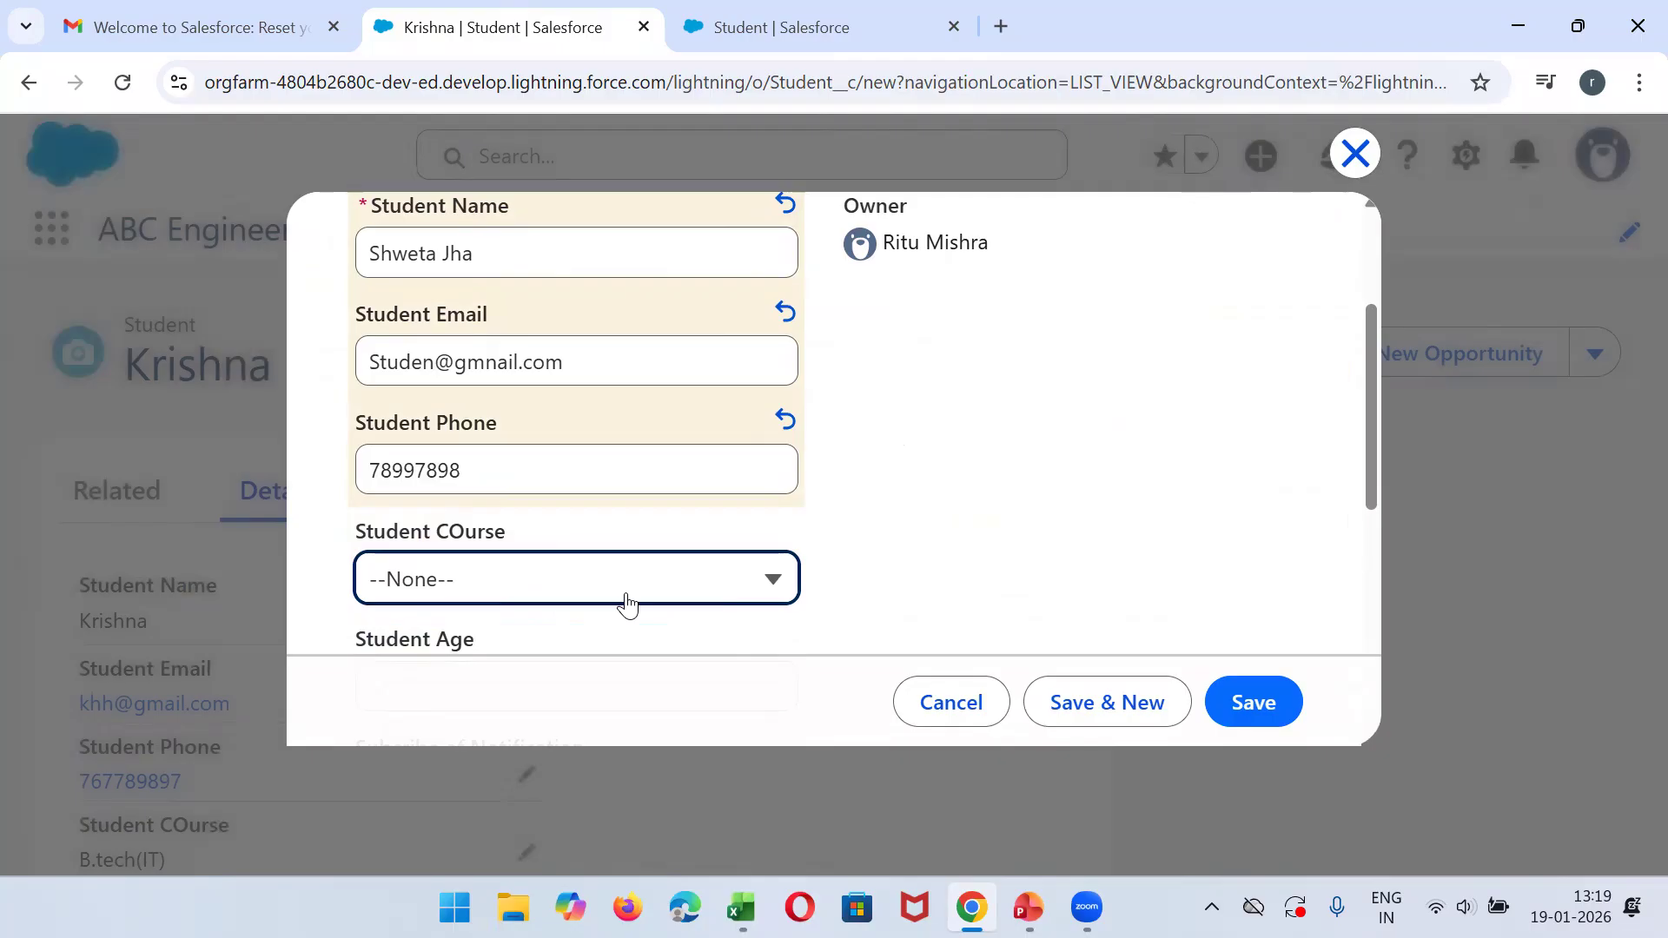
pyautogui.click(627, 599)
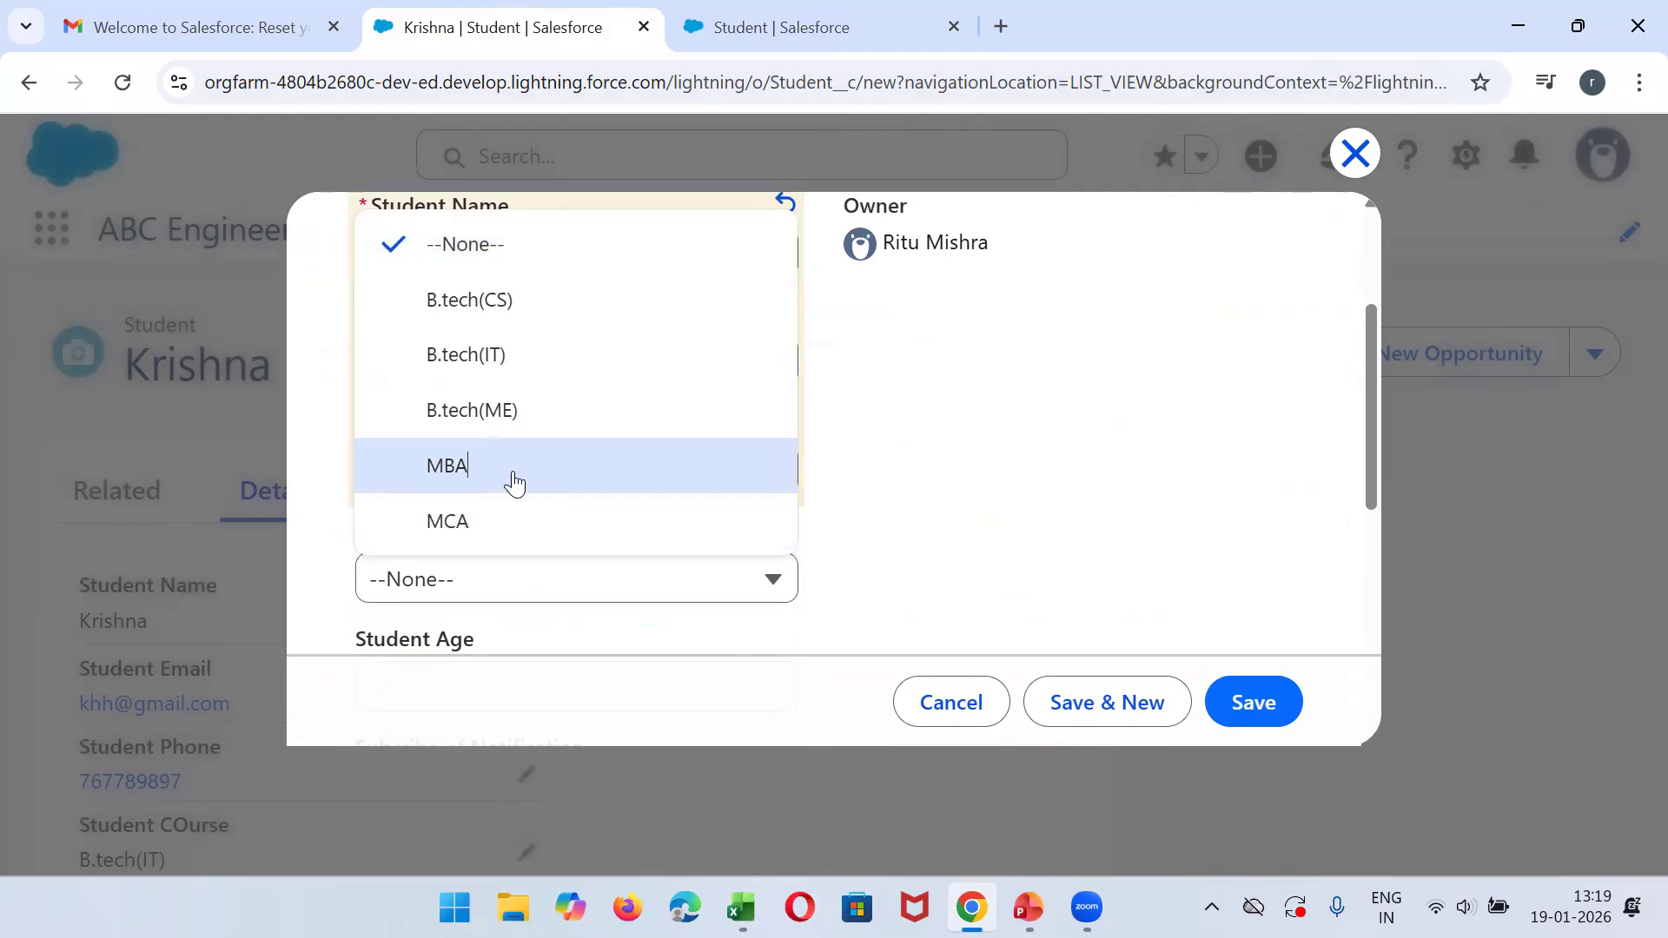
pyautogui.click(510, 474)
pyautogui.moveTo(1367, 417); pyautogui.dragTo(1374, 563)
pyautogui.click(475, 359)
pyautogui.write('23')
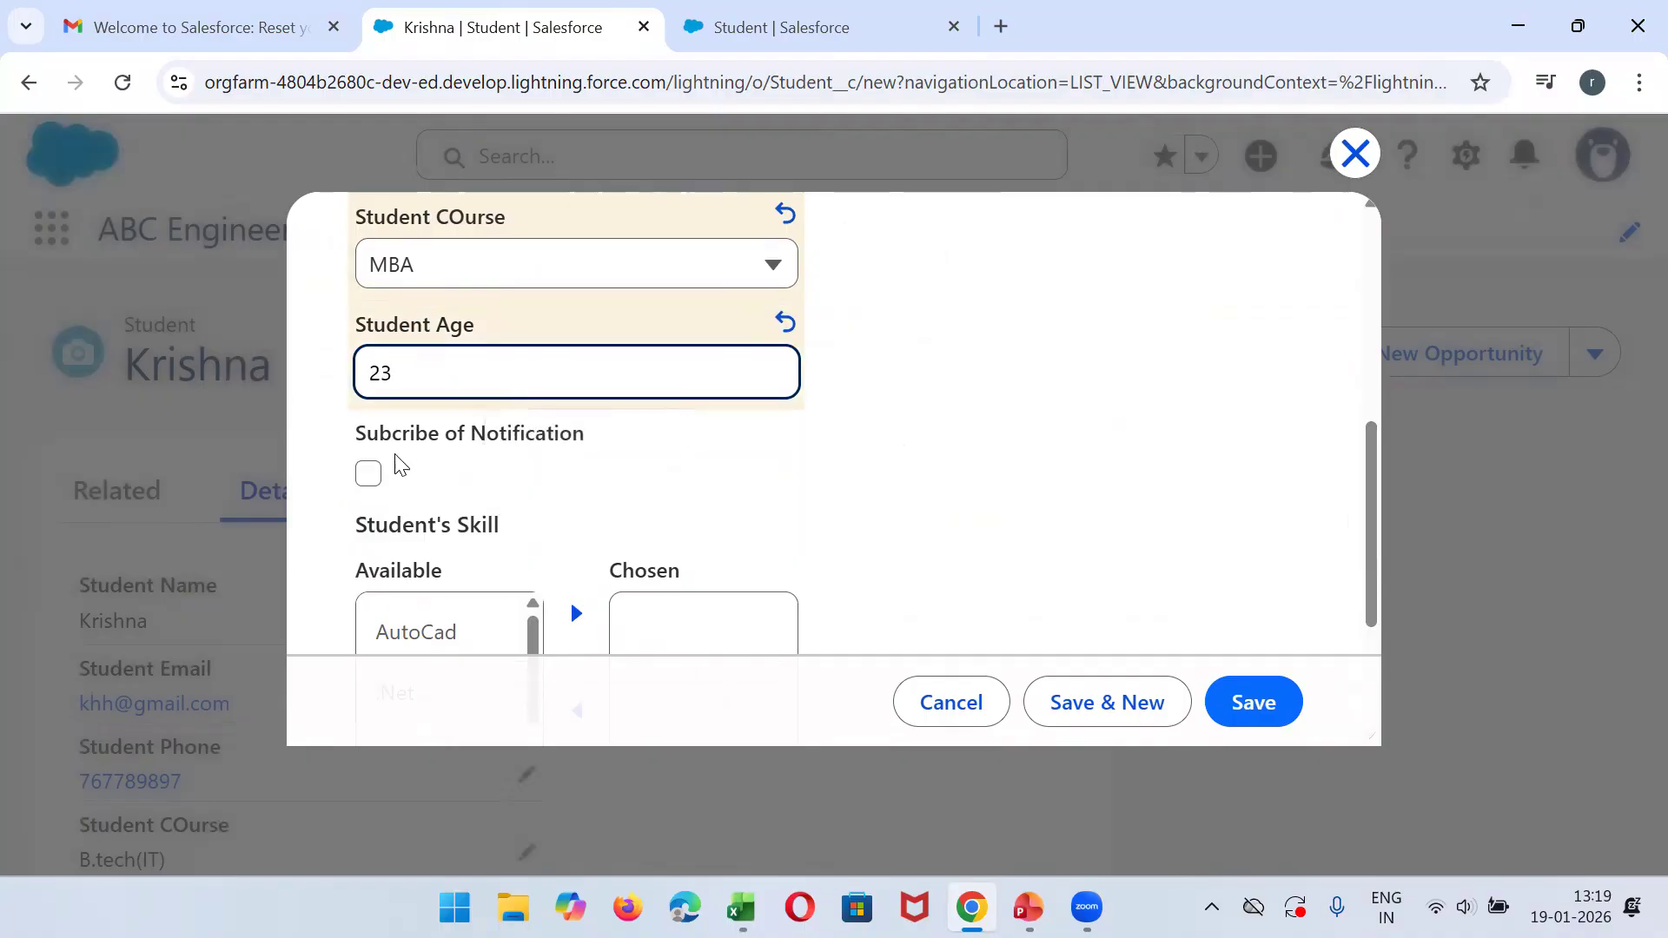
# - Add NA to the chosen skills and save the third student's record
pyautogui.moveTo(1372, 506); pyautogui.dragTo(1347, 658)
pyautogui.click(393, 556)
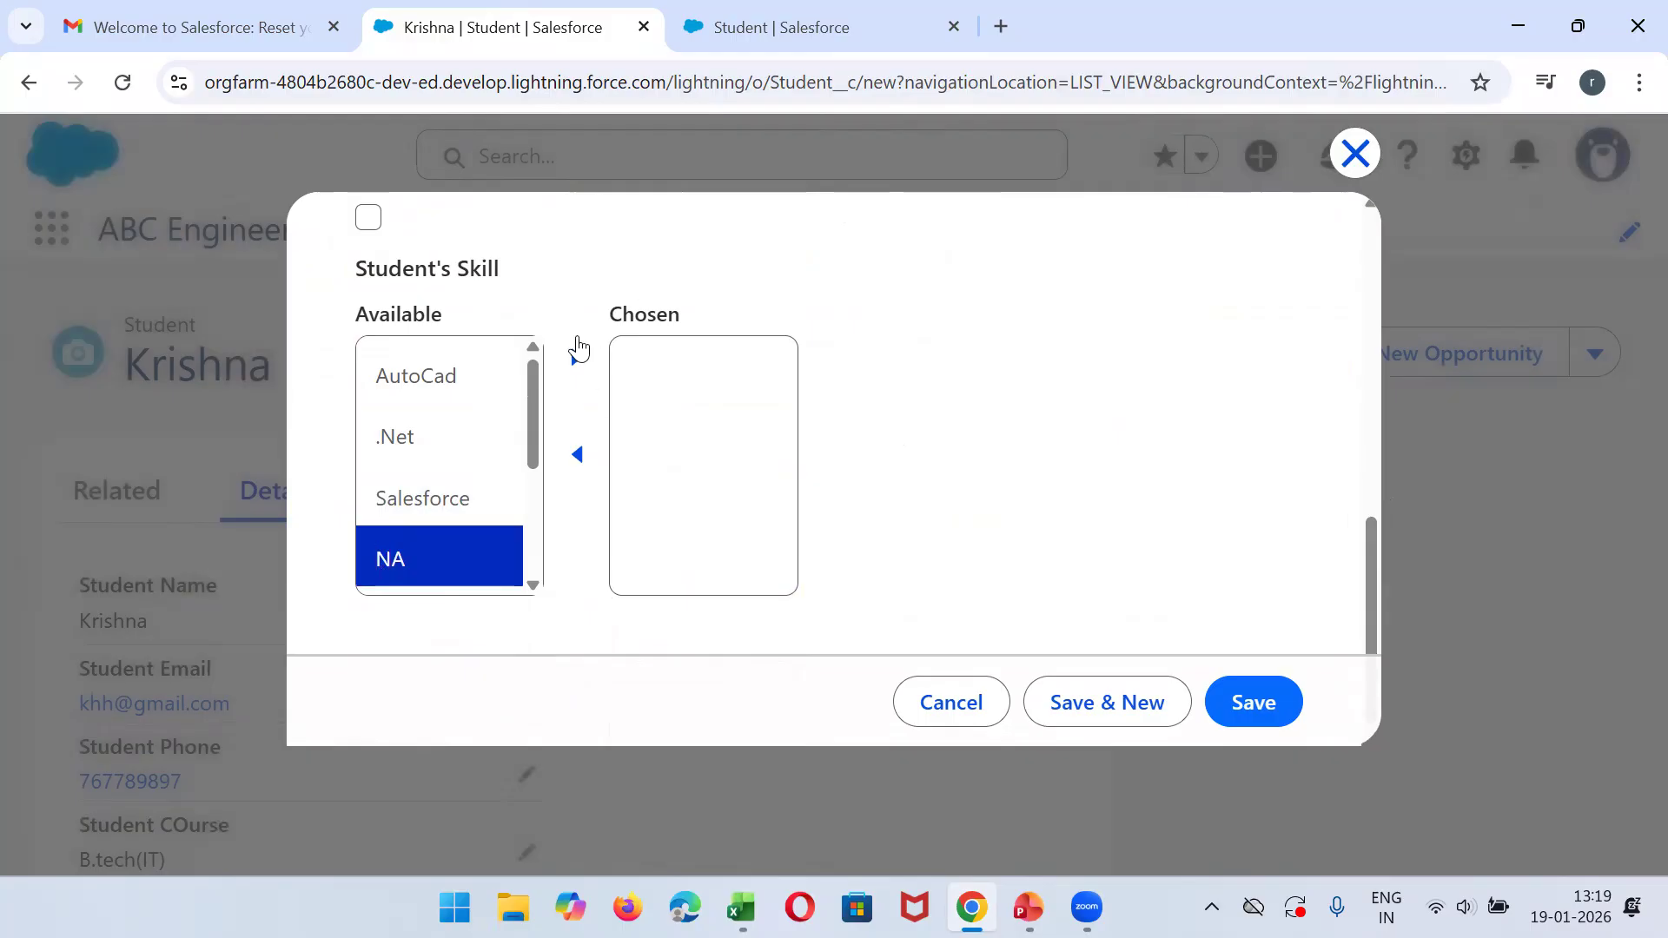
pyautogui.click(570, 366)
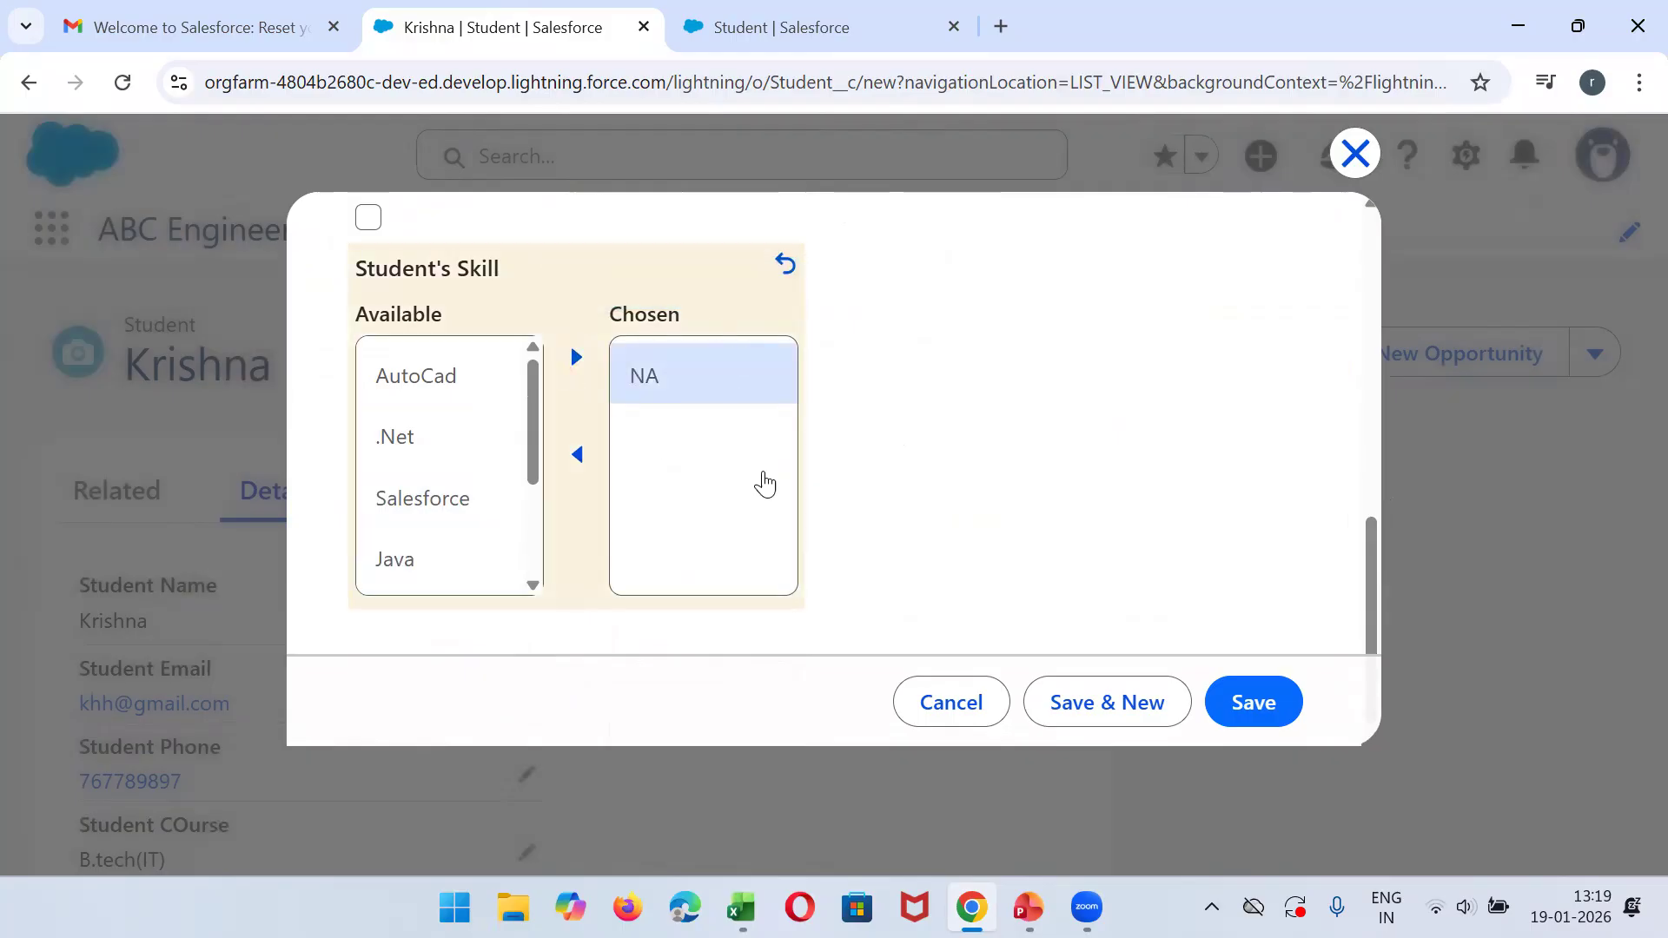
pyautogui.click(1251, 701)
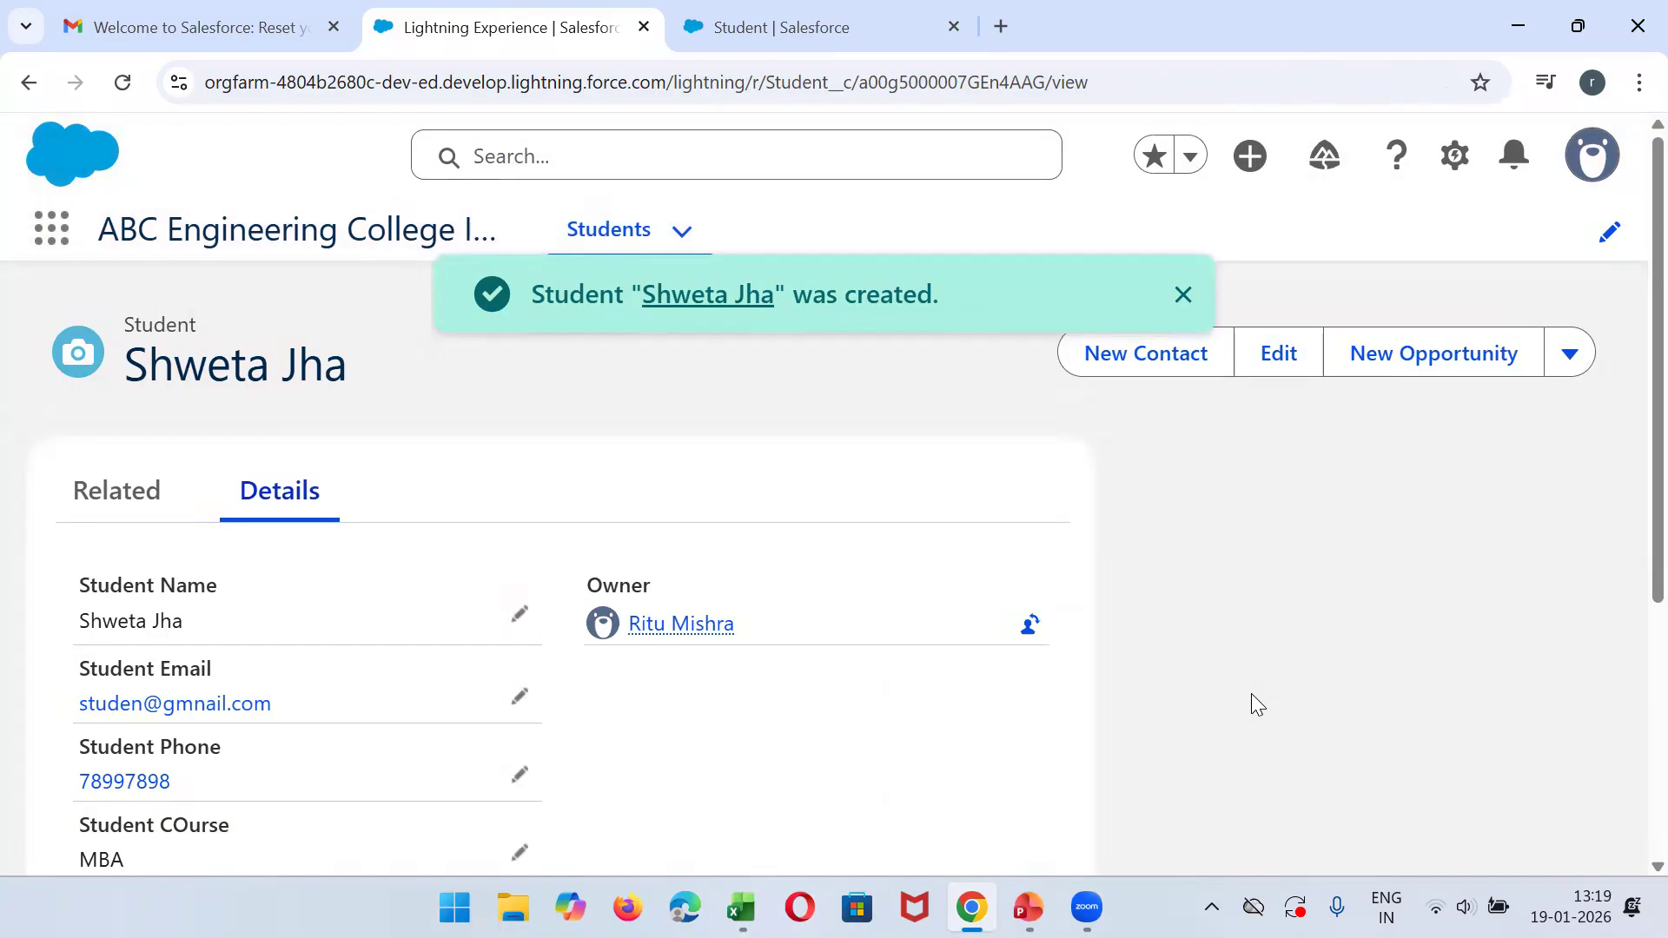
pyautogui.click(1182, 294)
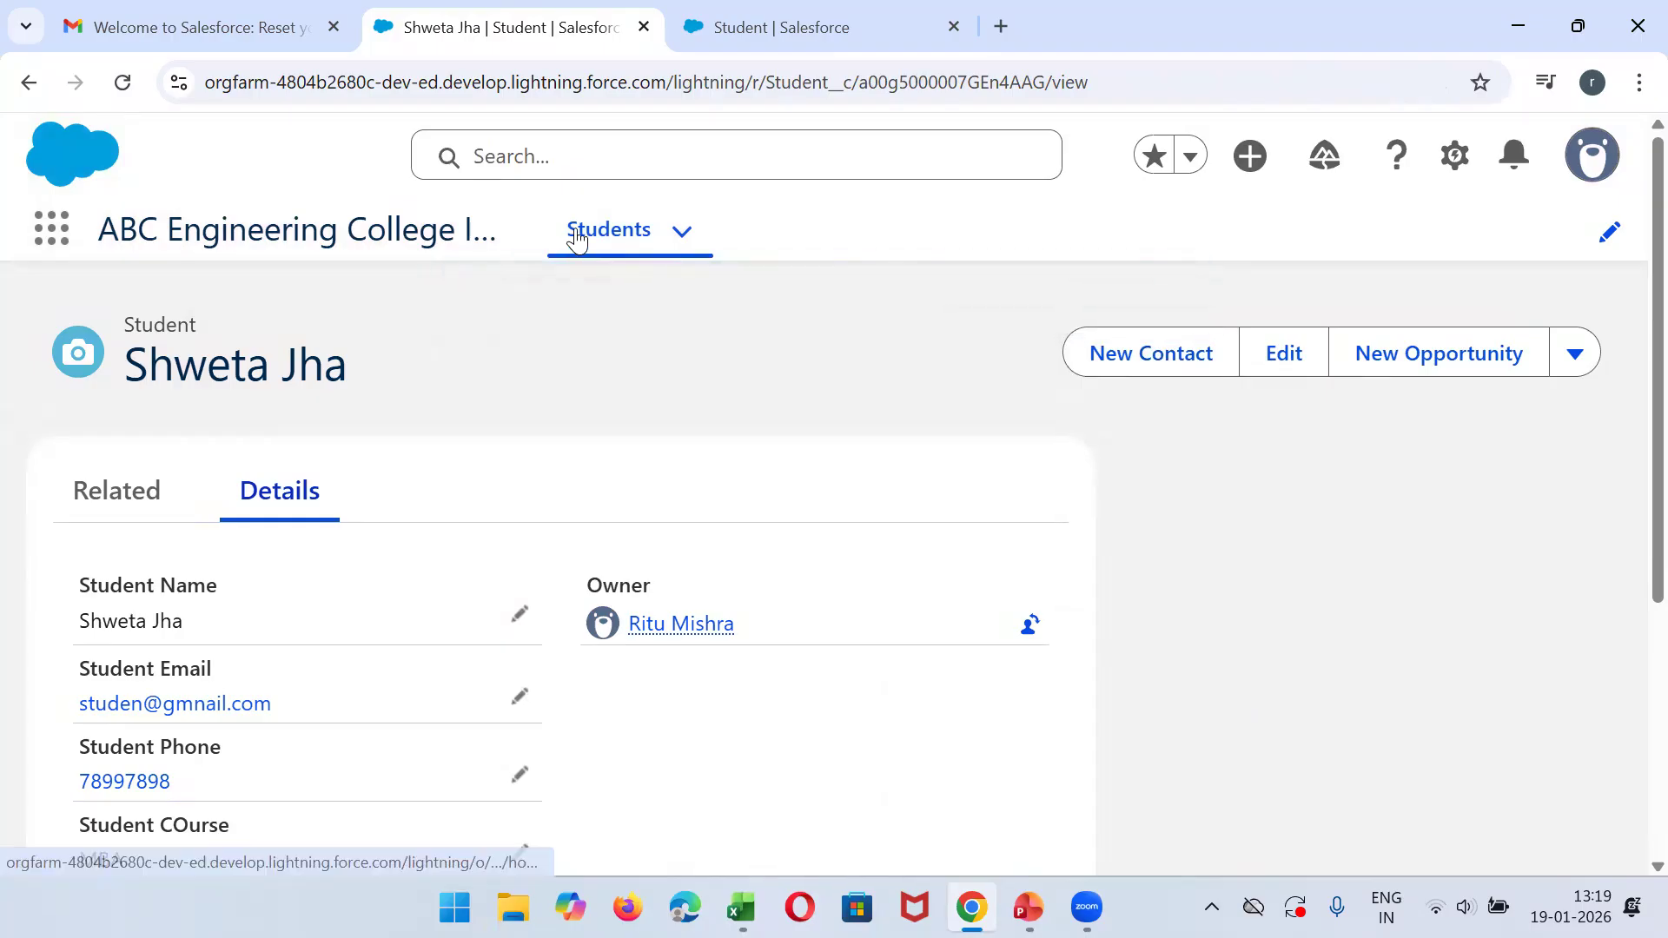
# - Open the third student's record from the Students list to review its details, and return to the list
pyautogui.click(581, 240)
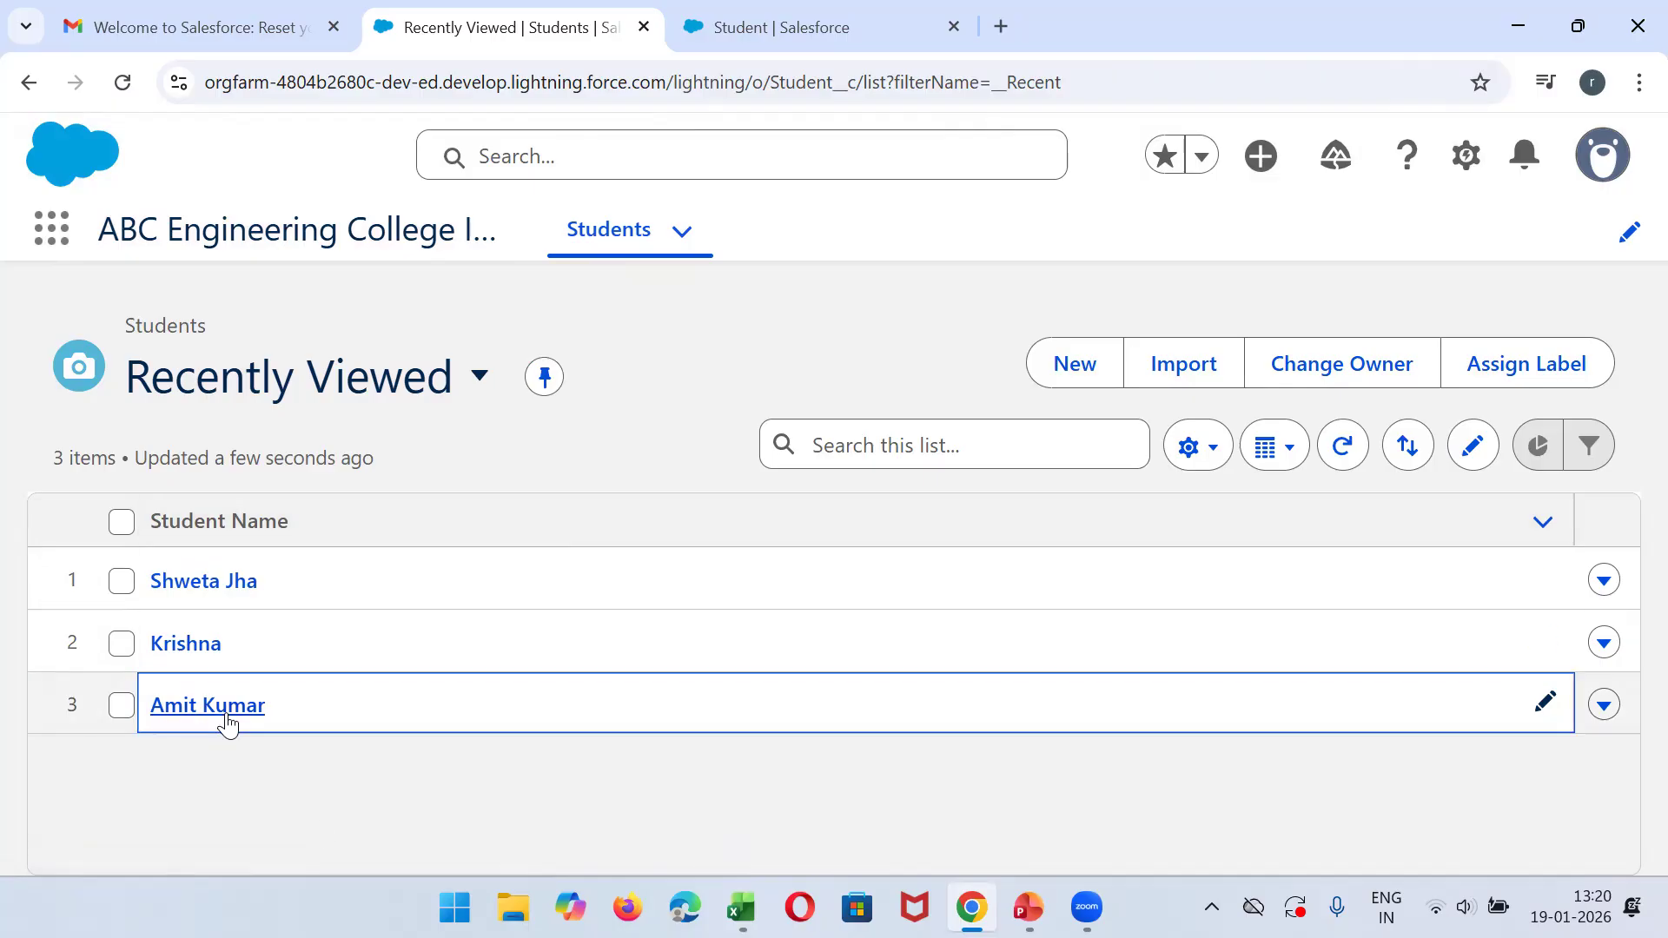
pyautogui.click(223, 582)
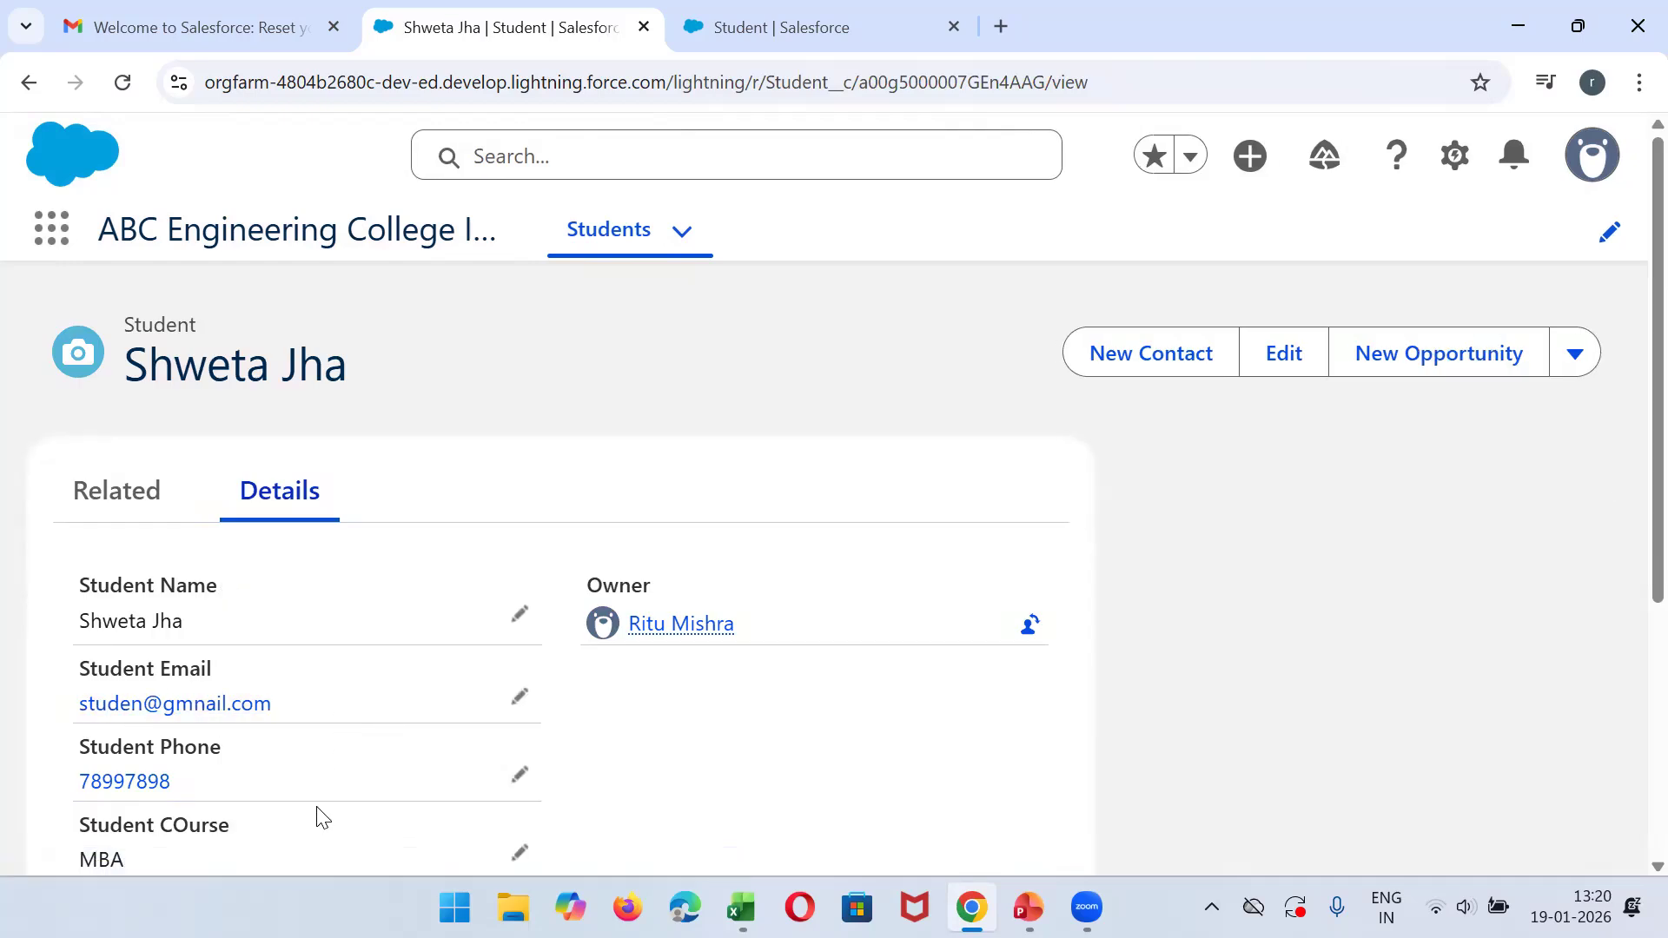
pyautogui.click(14, 94)
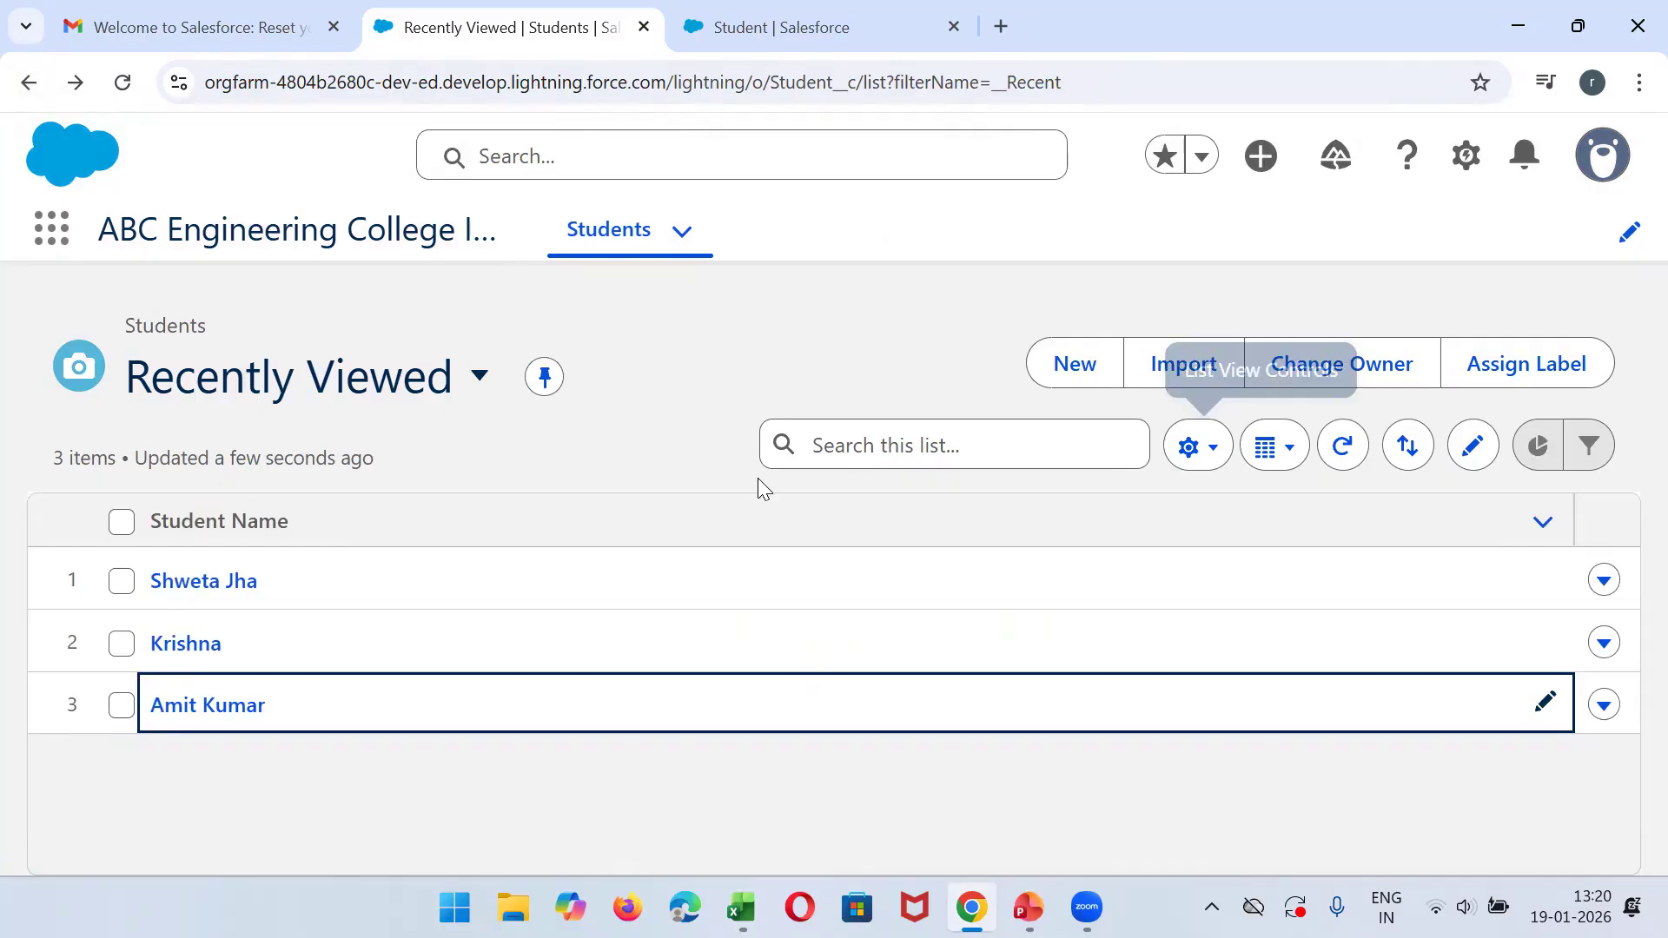
# - Search the Students list by the first student's name, open the matching record, and return to clear the search
pyautogui.click(886, 433)
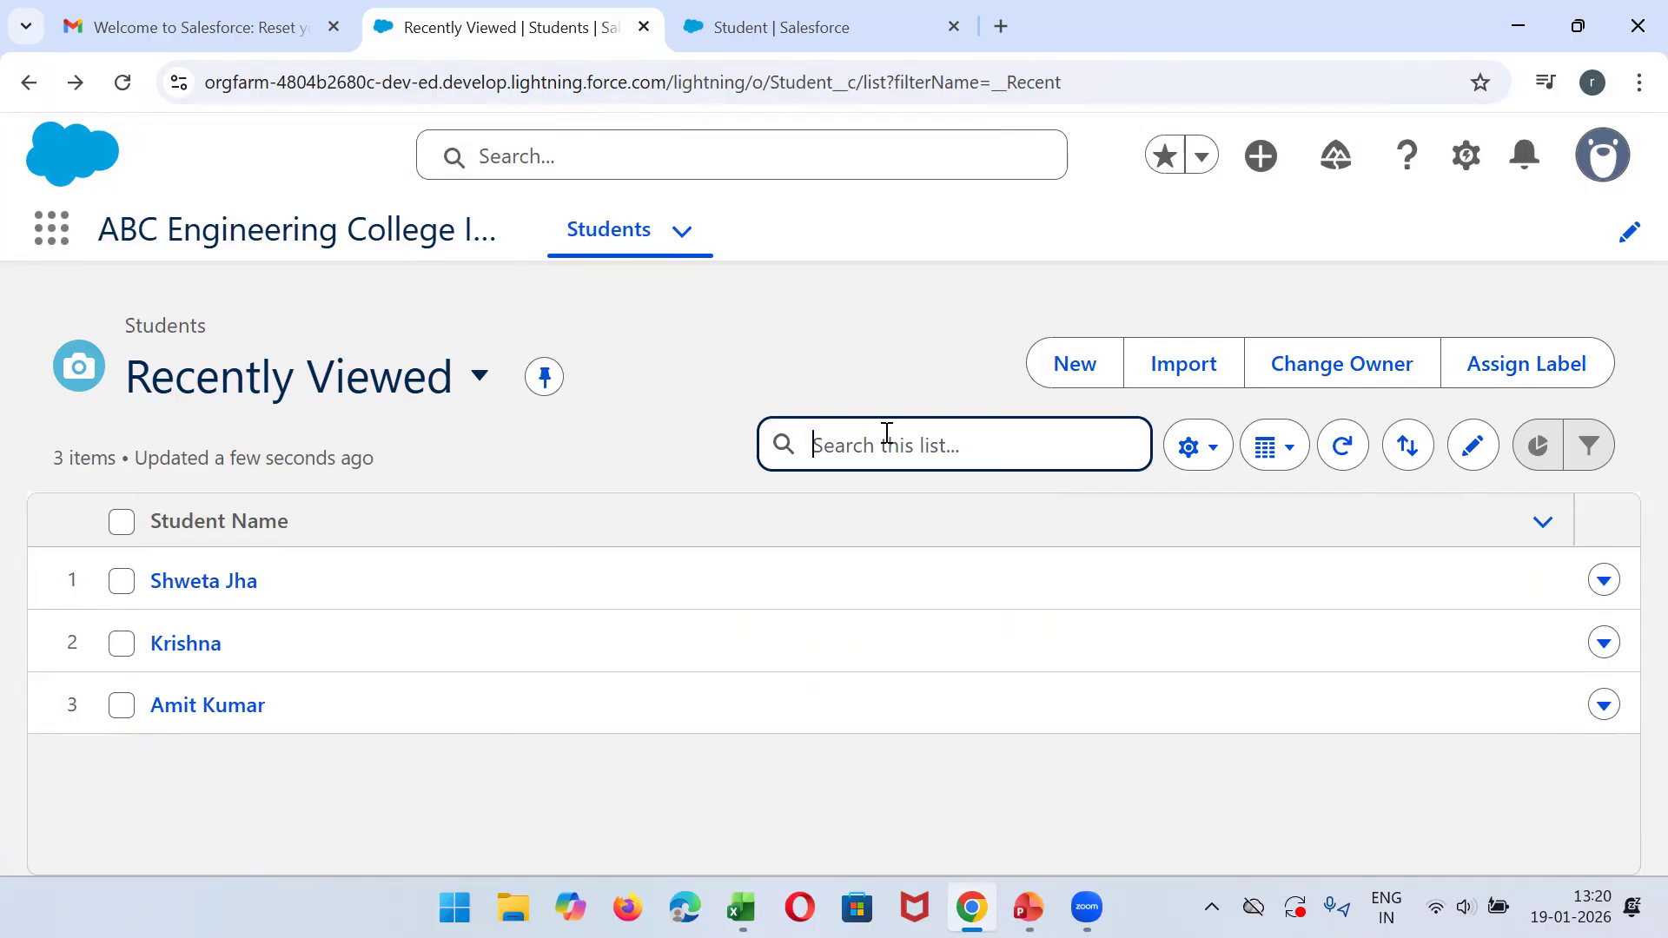
pyautogui.write('Amit')
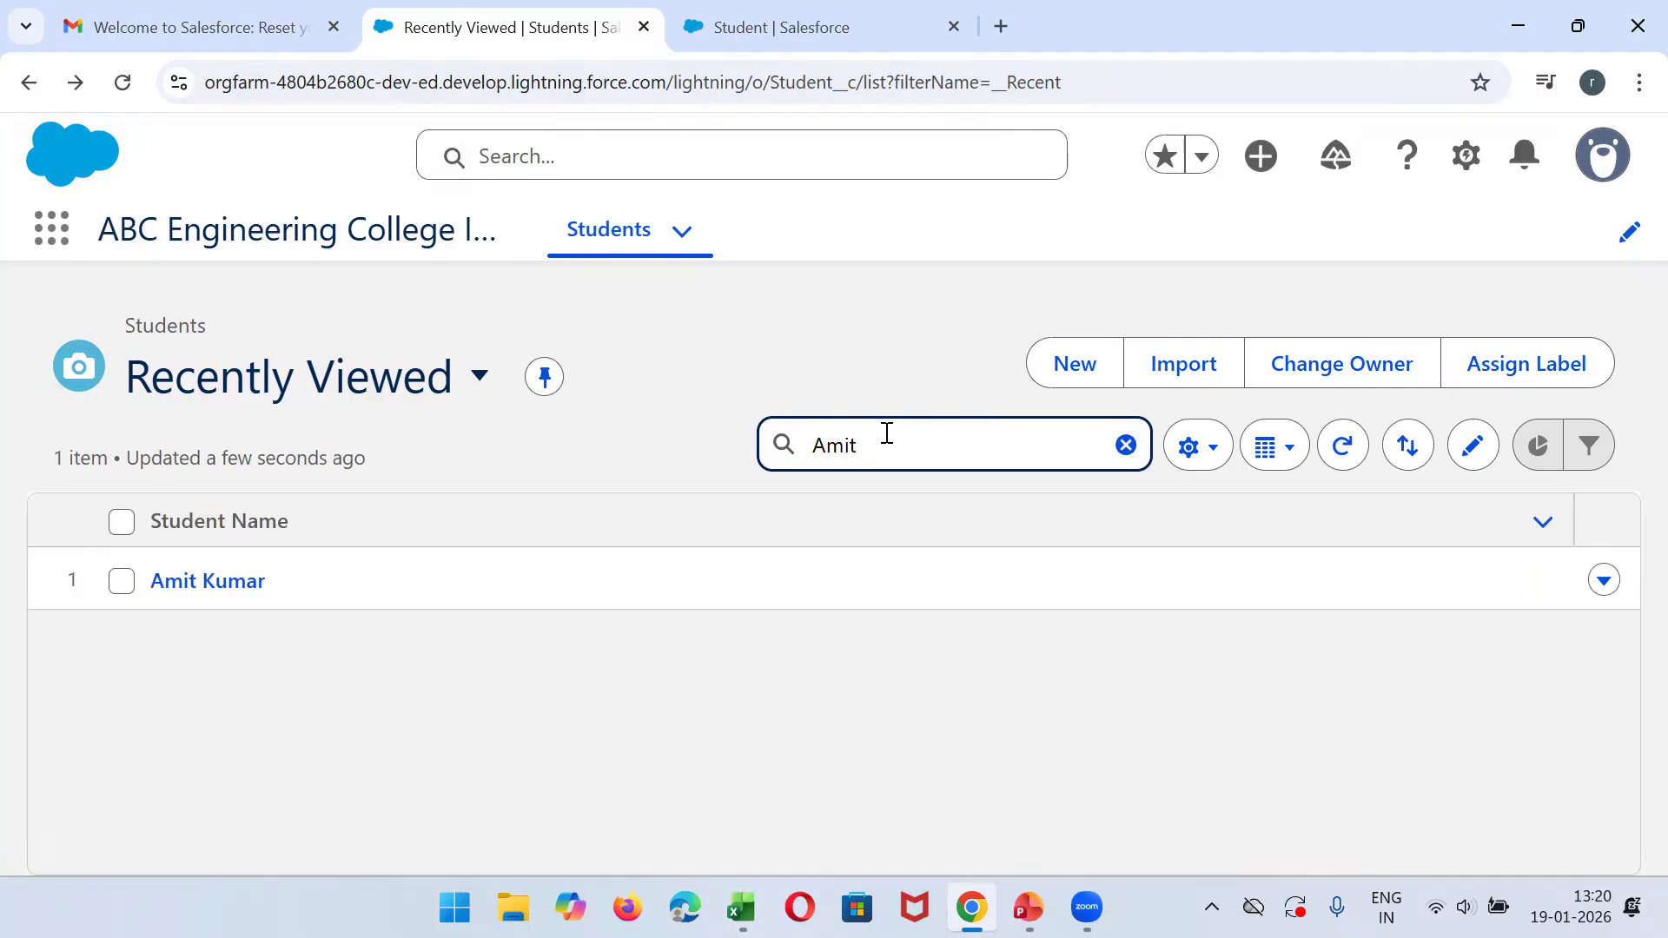
pyautogui.click(186, 580)
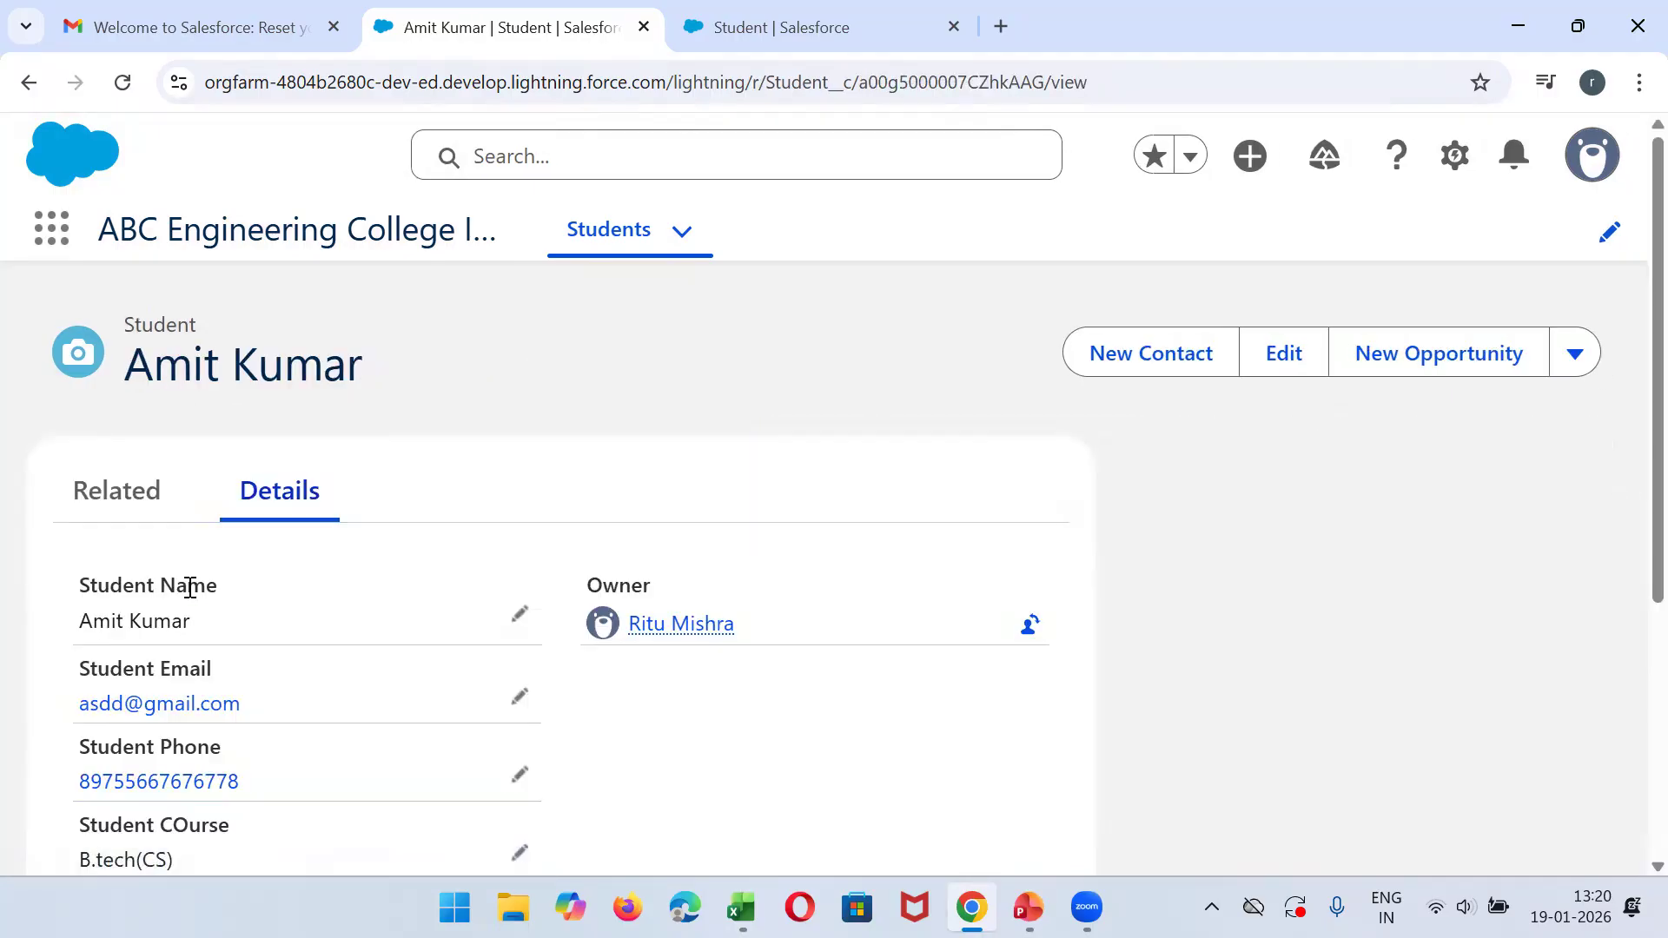
pyautogui.click(34, 90)
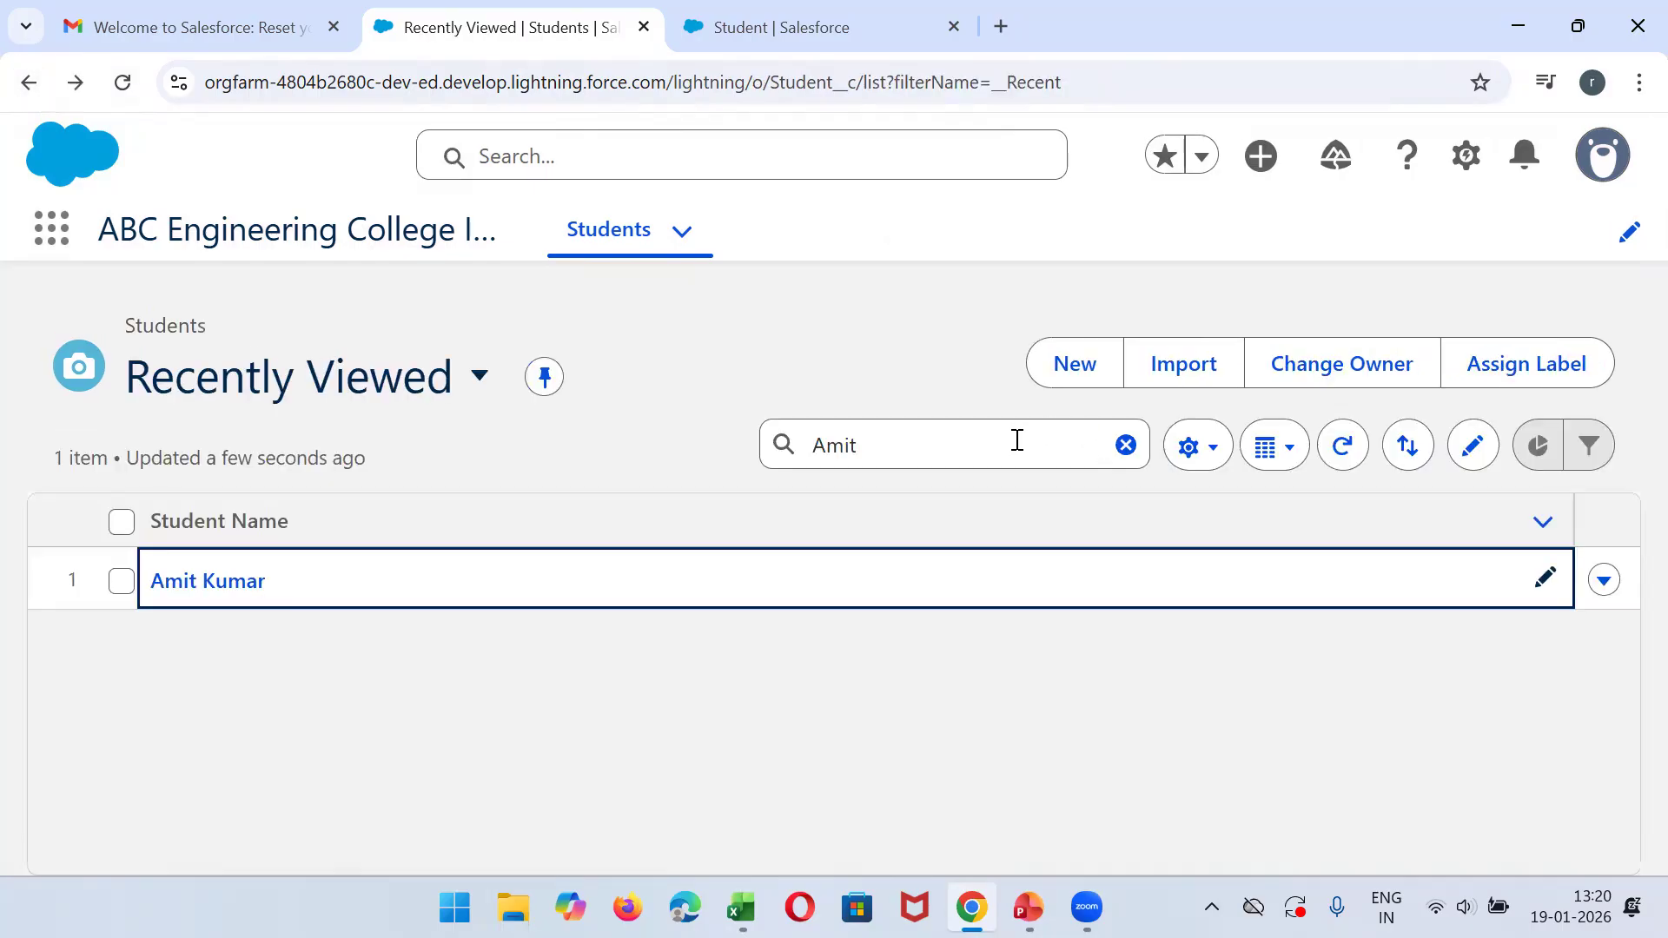
pyautogui.click(1125, 445)
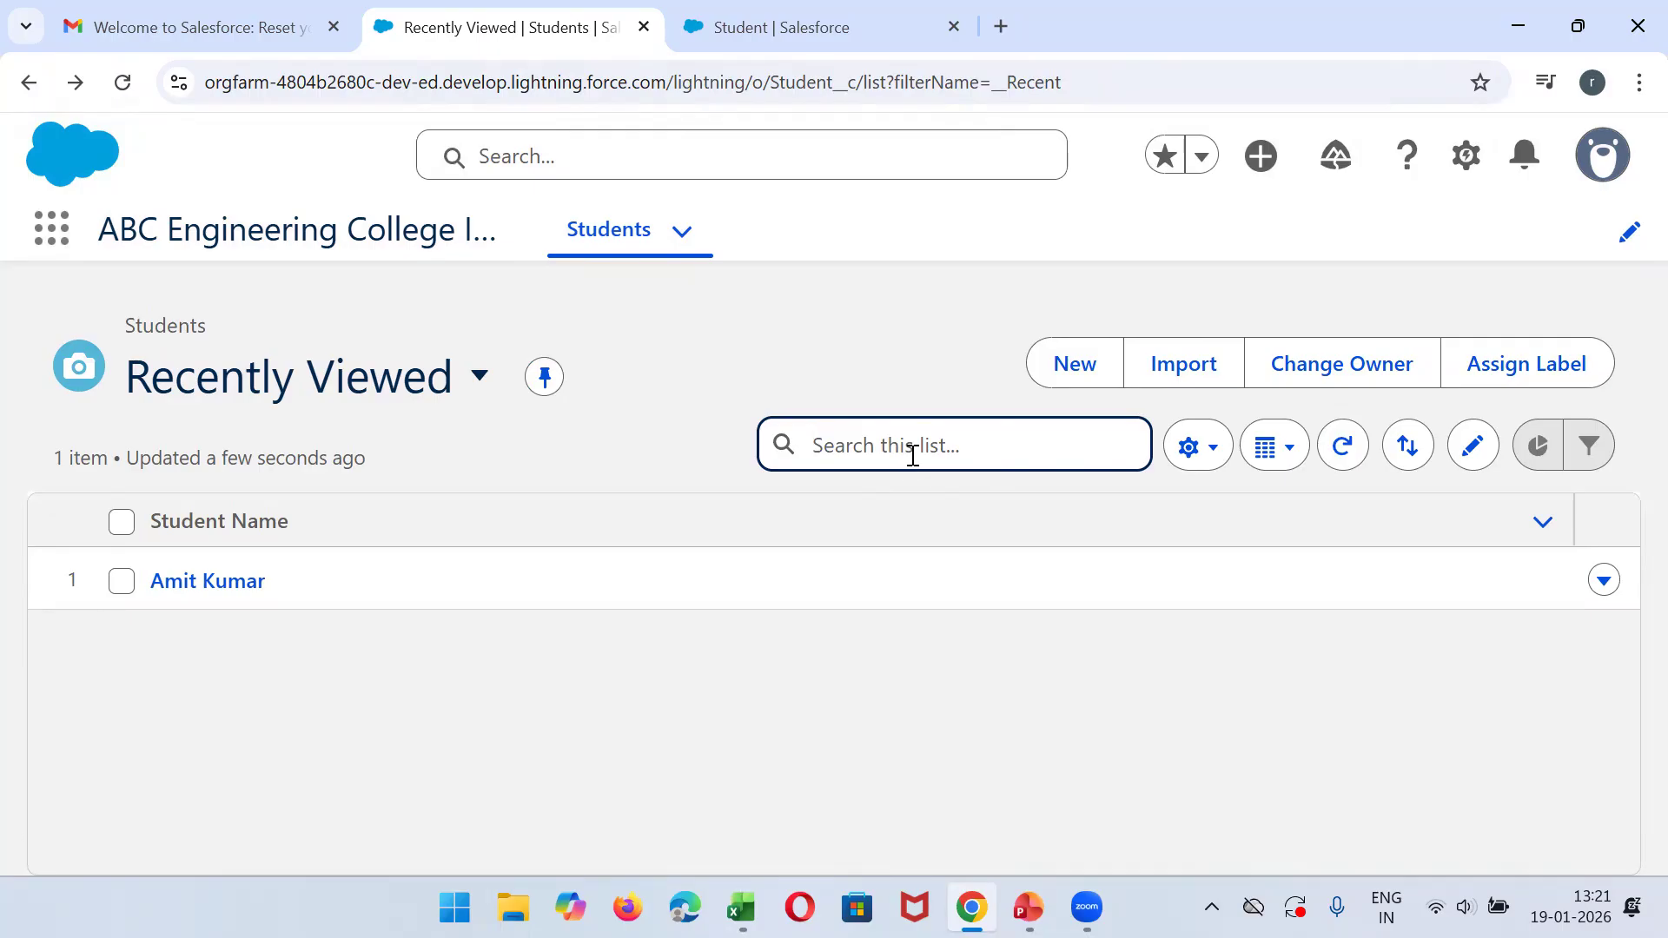
# - Switch the Students list view to All and review the details on the first student's record
pyautogui.click(481, 379)
pyautogui.click(261, 708)
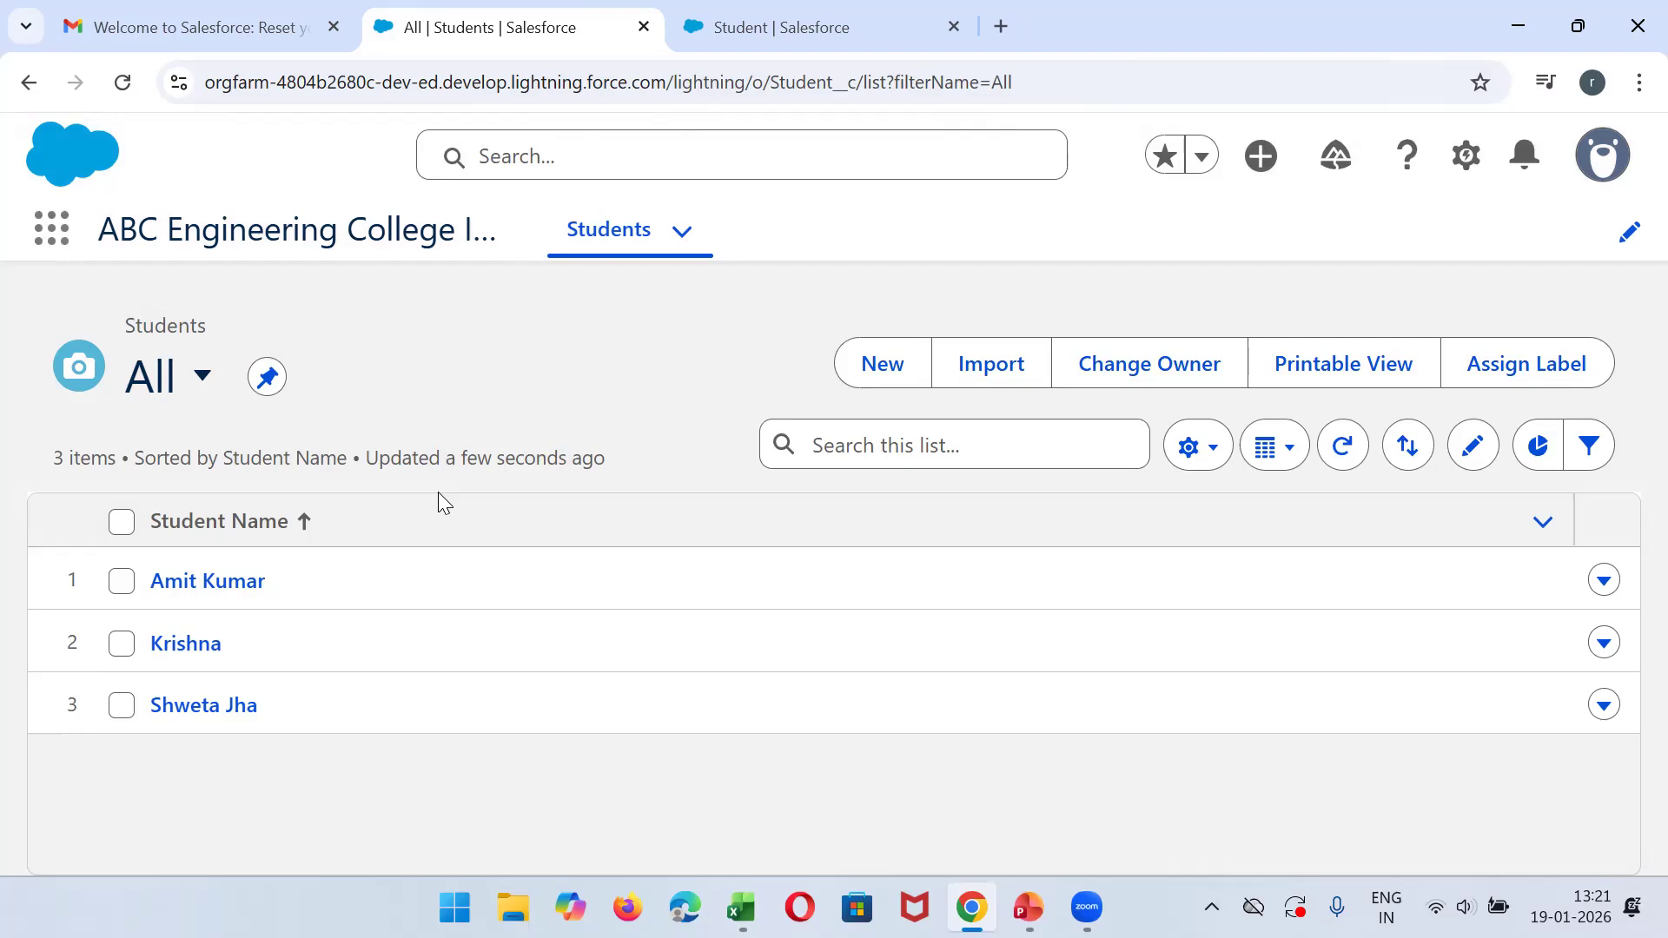
pyautogui.click(206, 579)
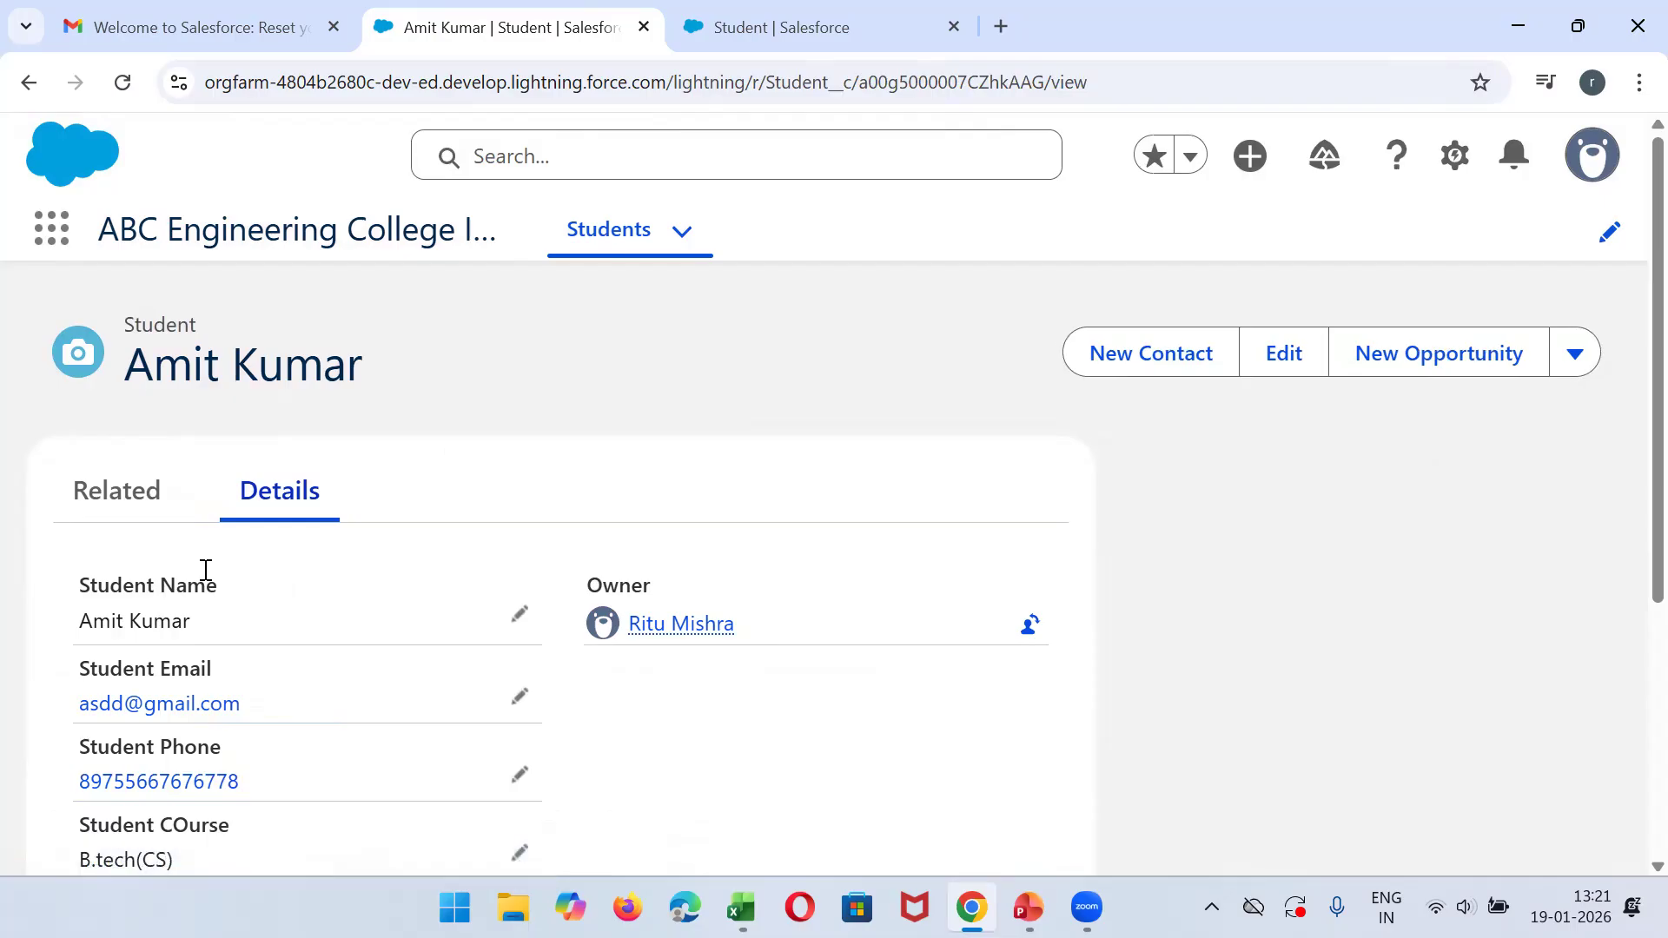
pyautogui.scroll(-5, 1627, 451)
pyautogui.scroll(5, 1629, 487)
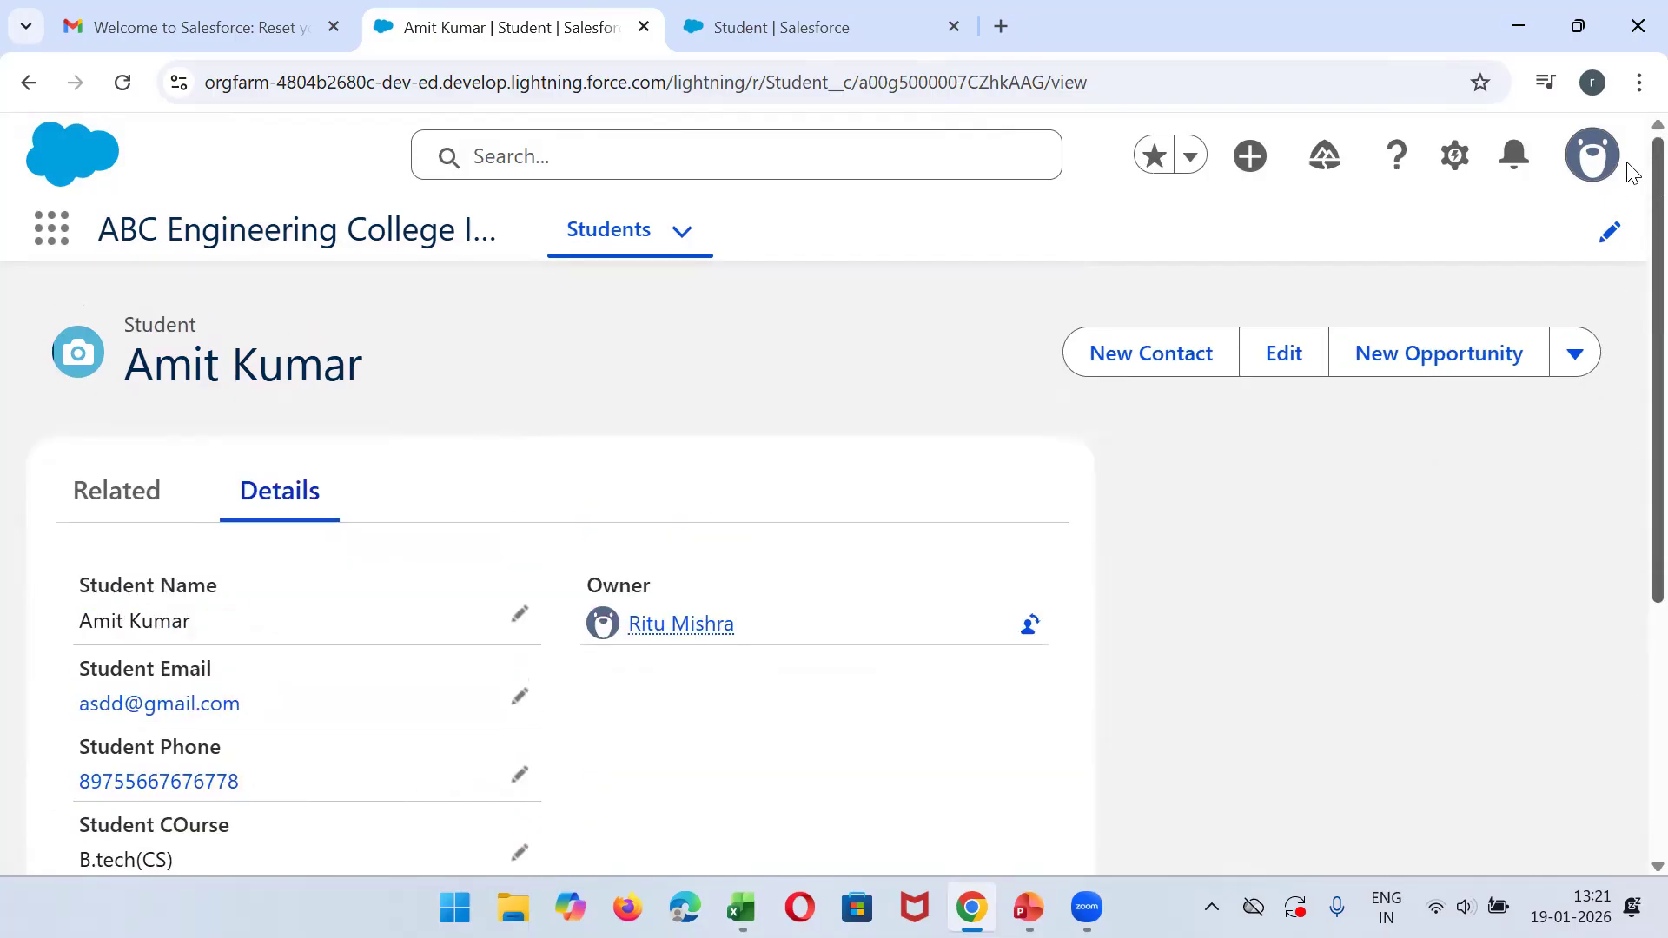
pyautogui.moveTo(1627, 163); pyautogui.dragTo(1627, 172)
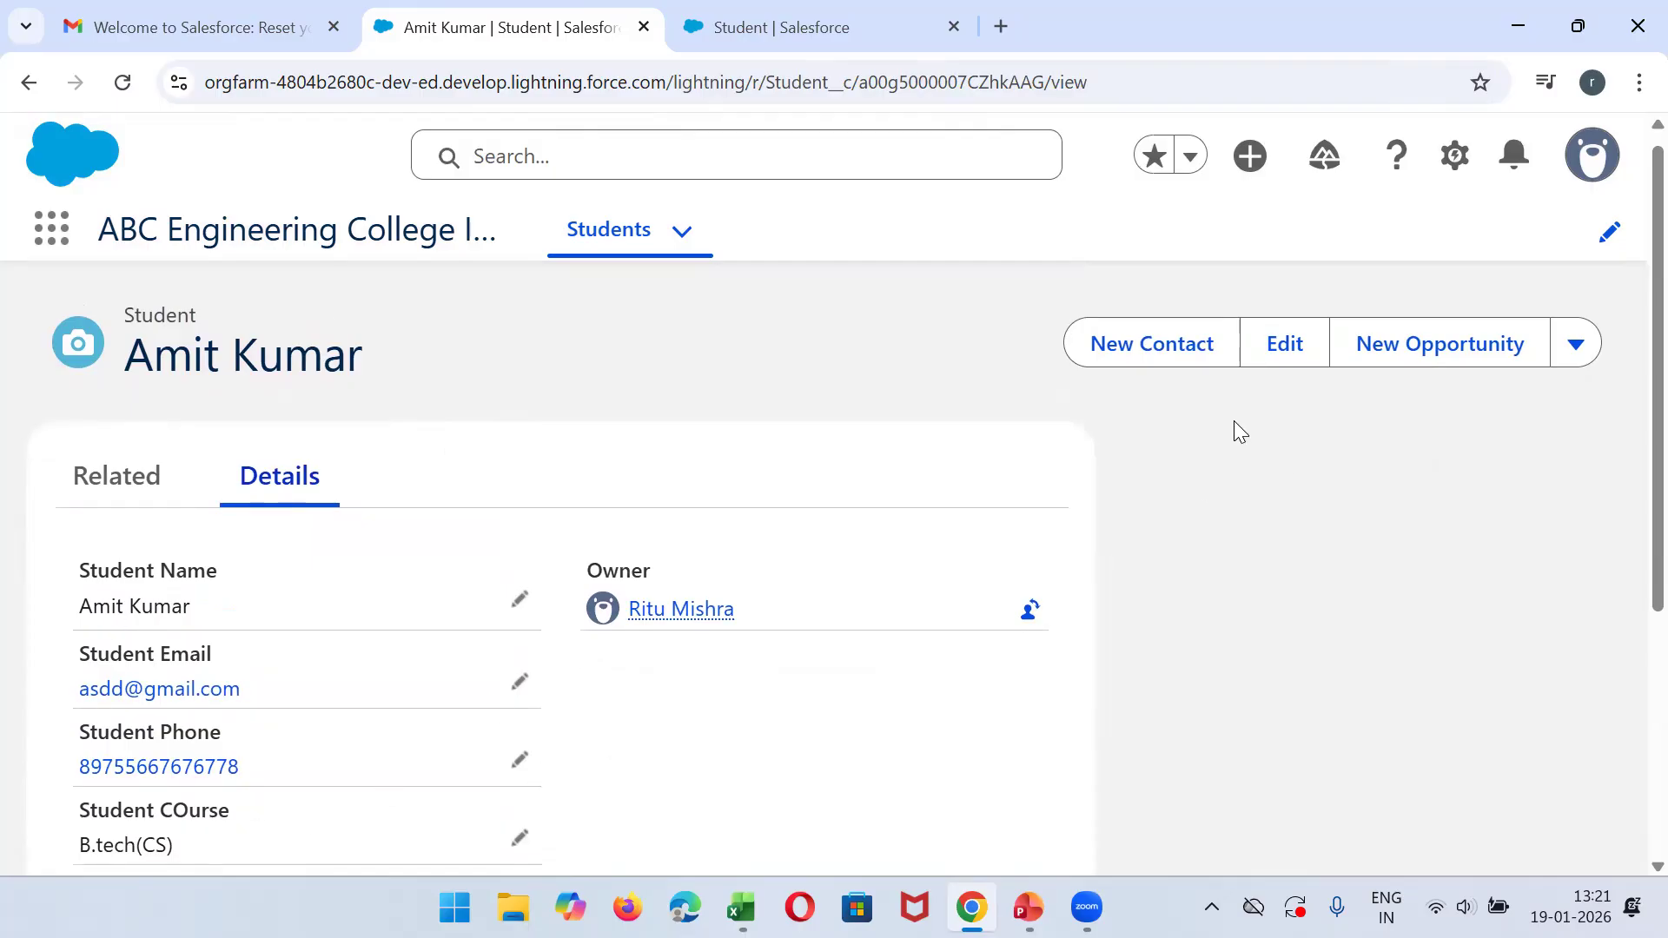
# - Switch to the Setup page, find the Student object in Object Manager, and open its Fields & Relationships
pyautogui.click(831, 11)
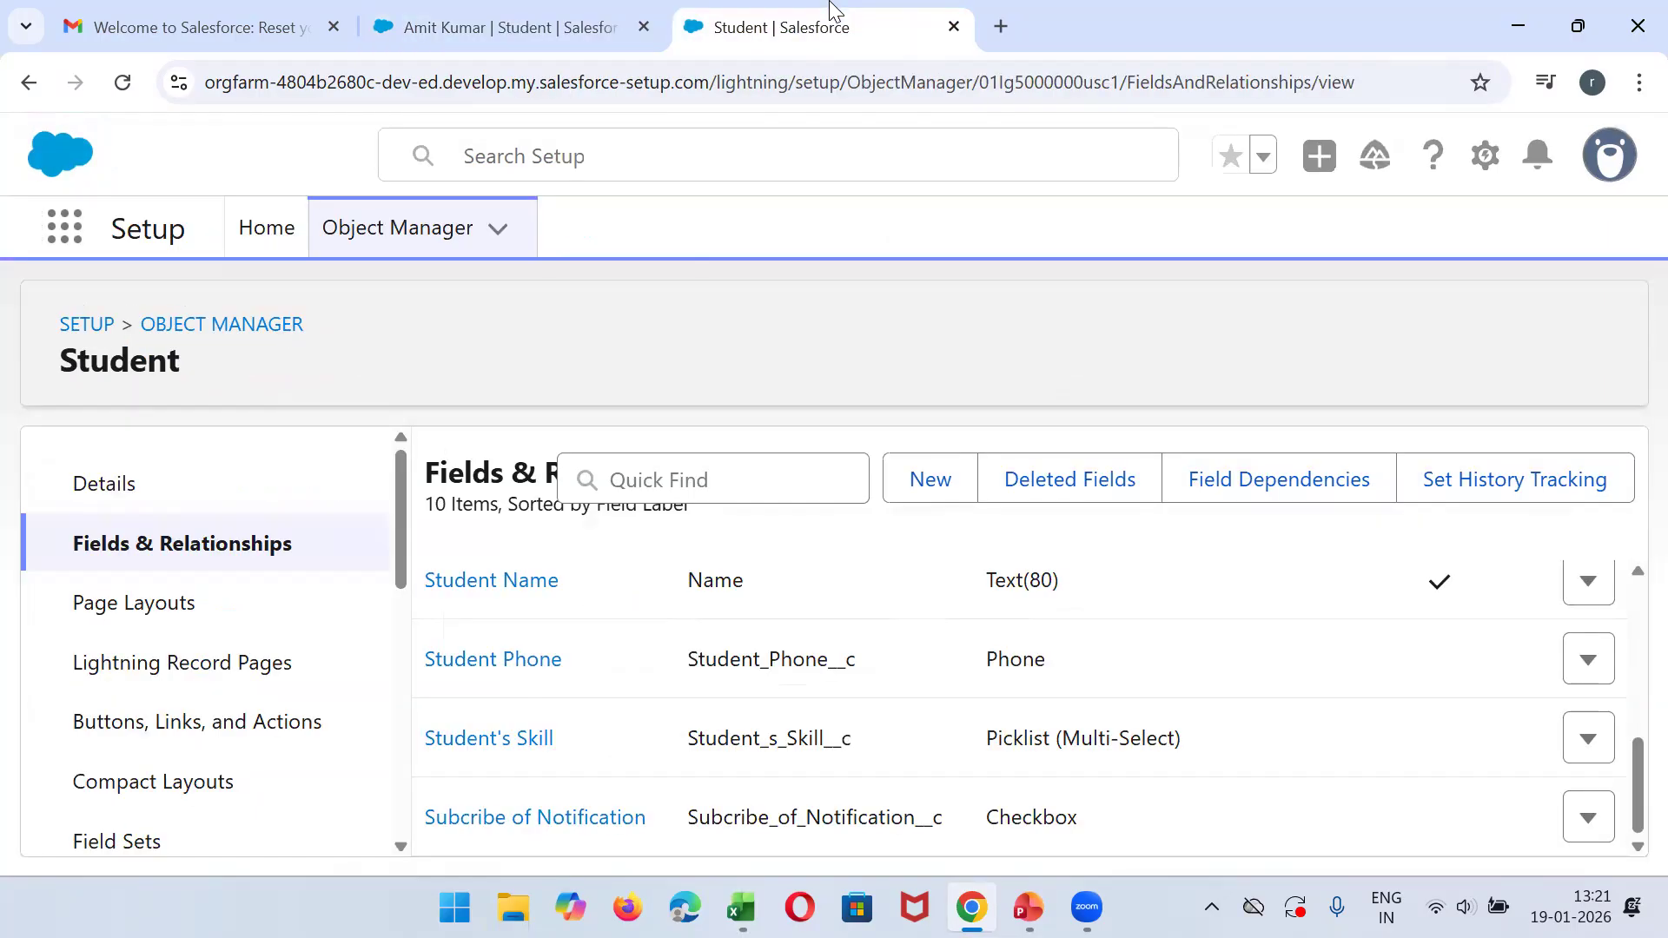
pyautogui.click(193, 324)
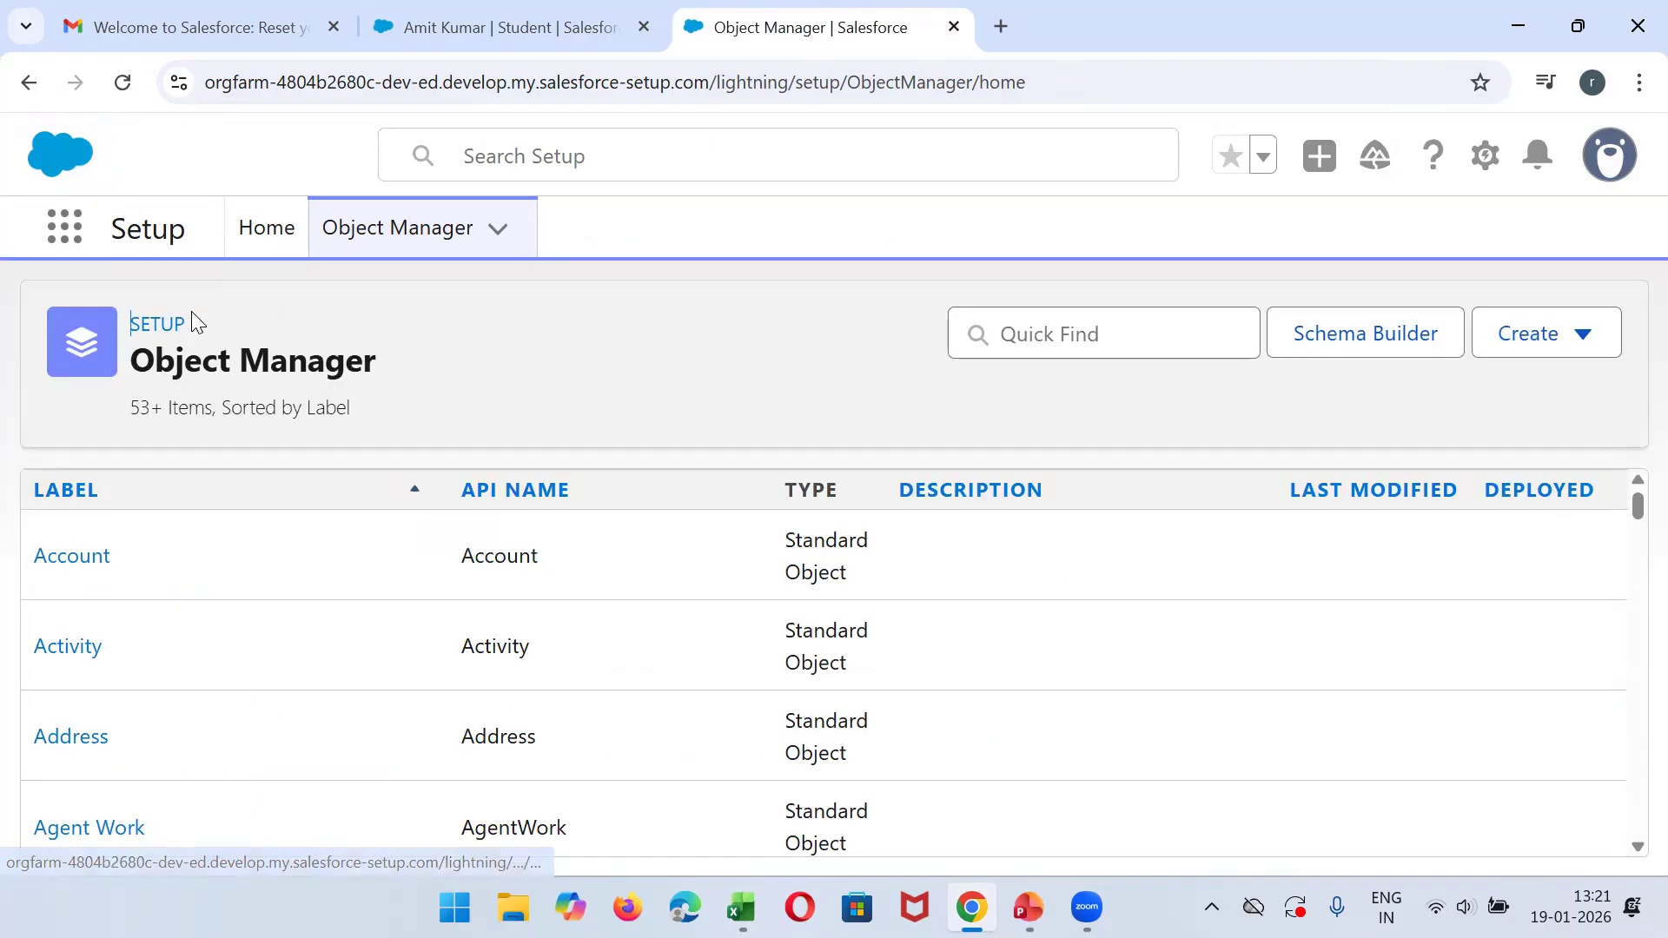
pyautogui.click(1134, 346)
pyautogui.write('student')
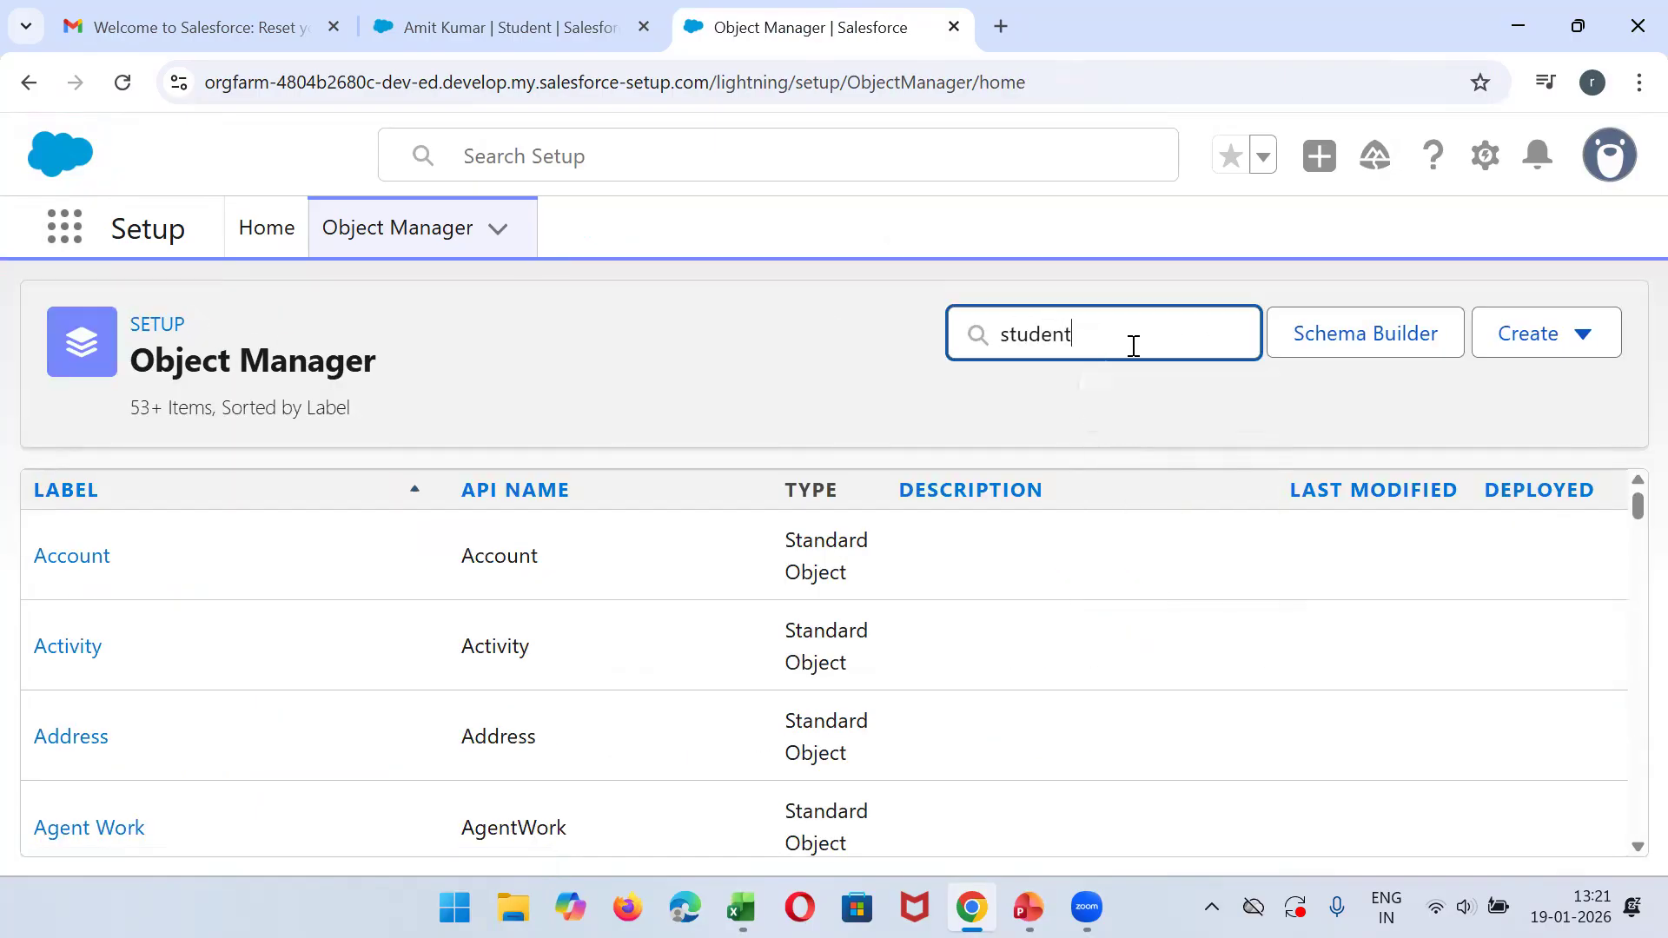
pyautogui.click(84, 564)
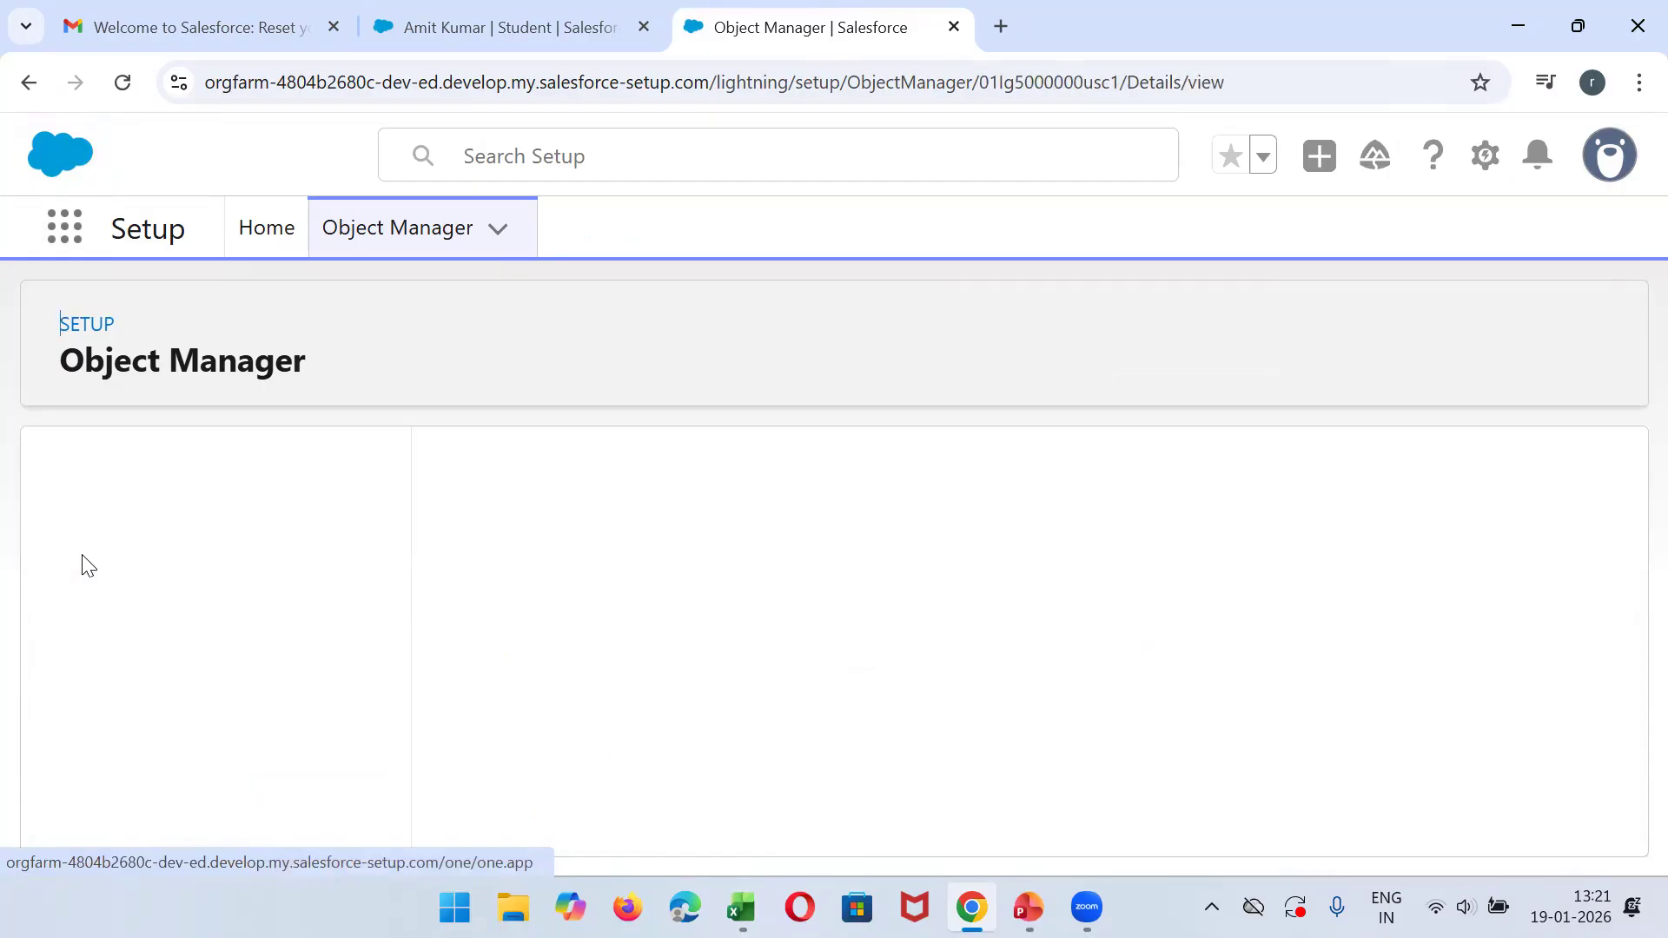
pyautogui.click(131, 563)
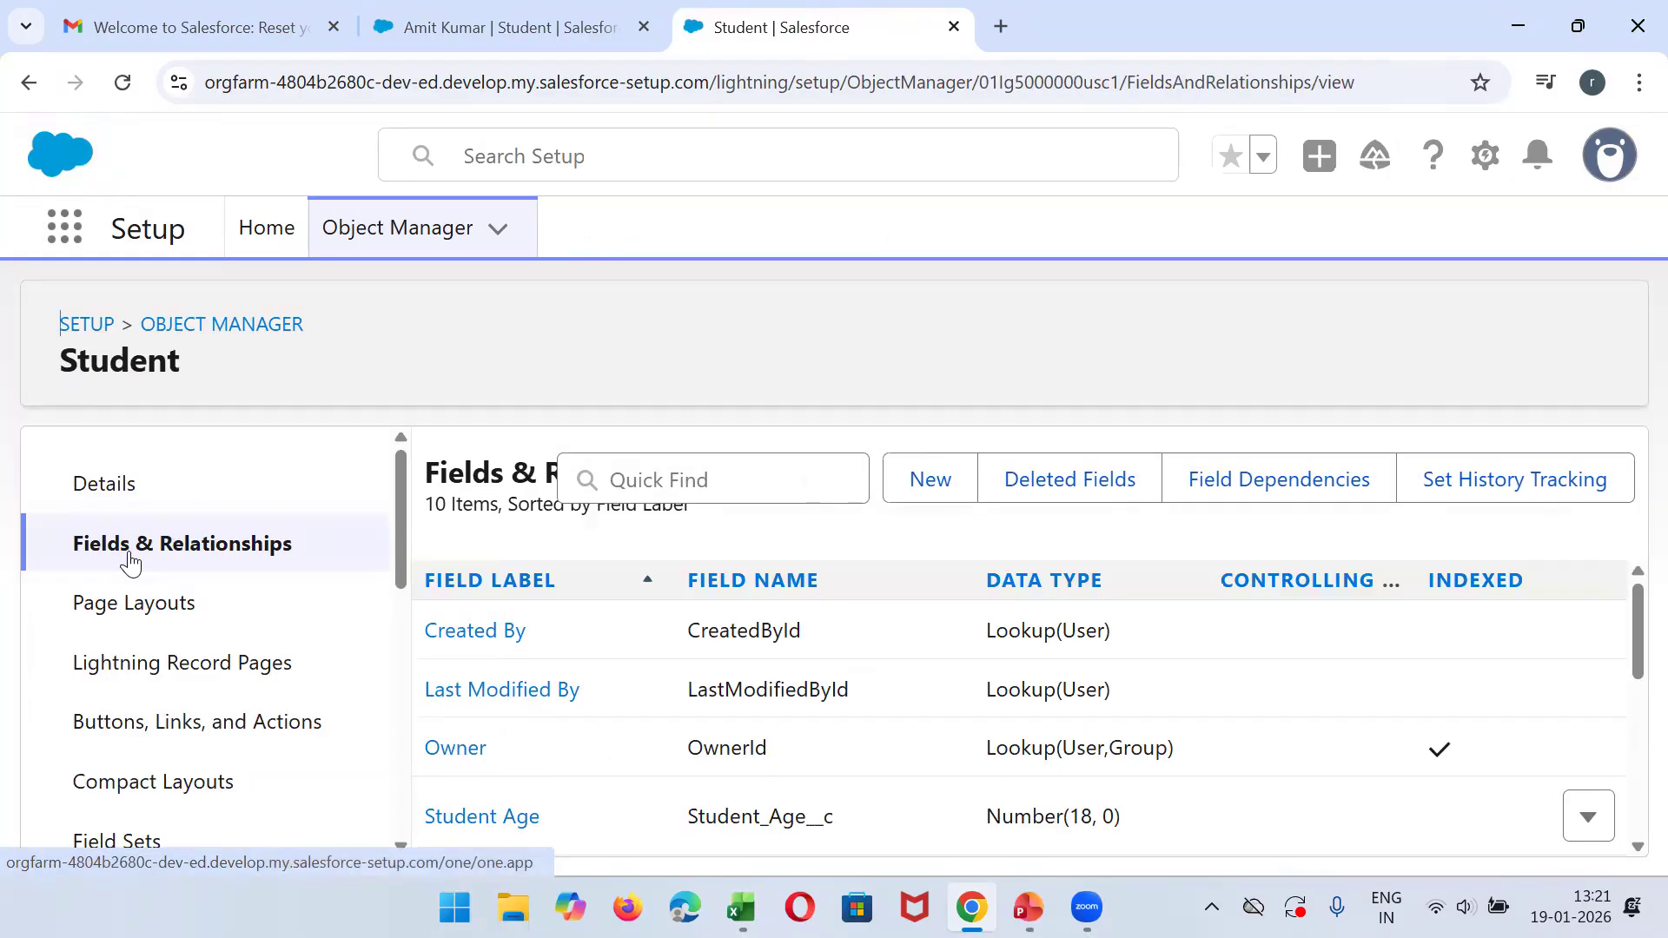
# - Open Student Layout from the Student object's page layouts for editing
pyautogui.click(119, 606)
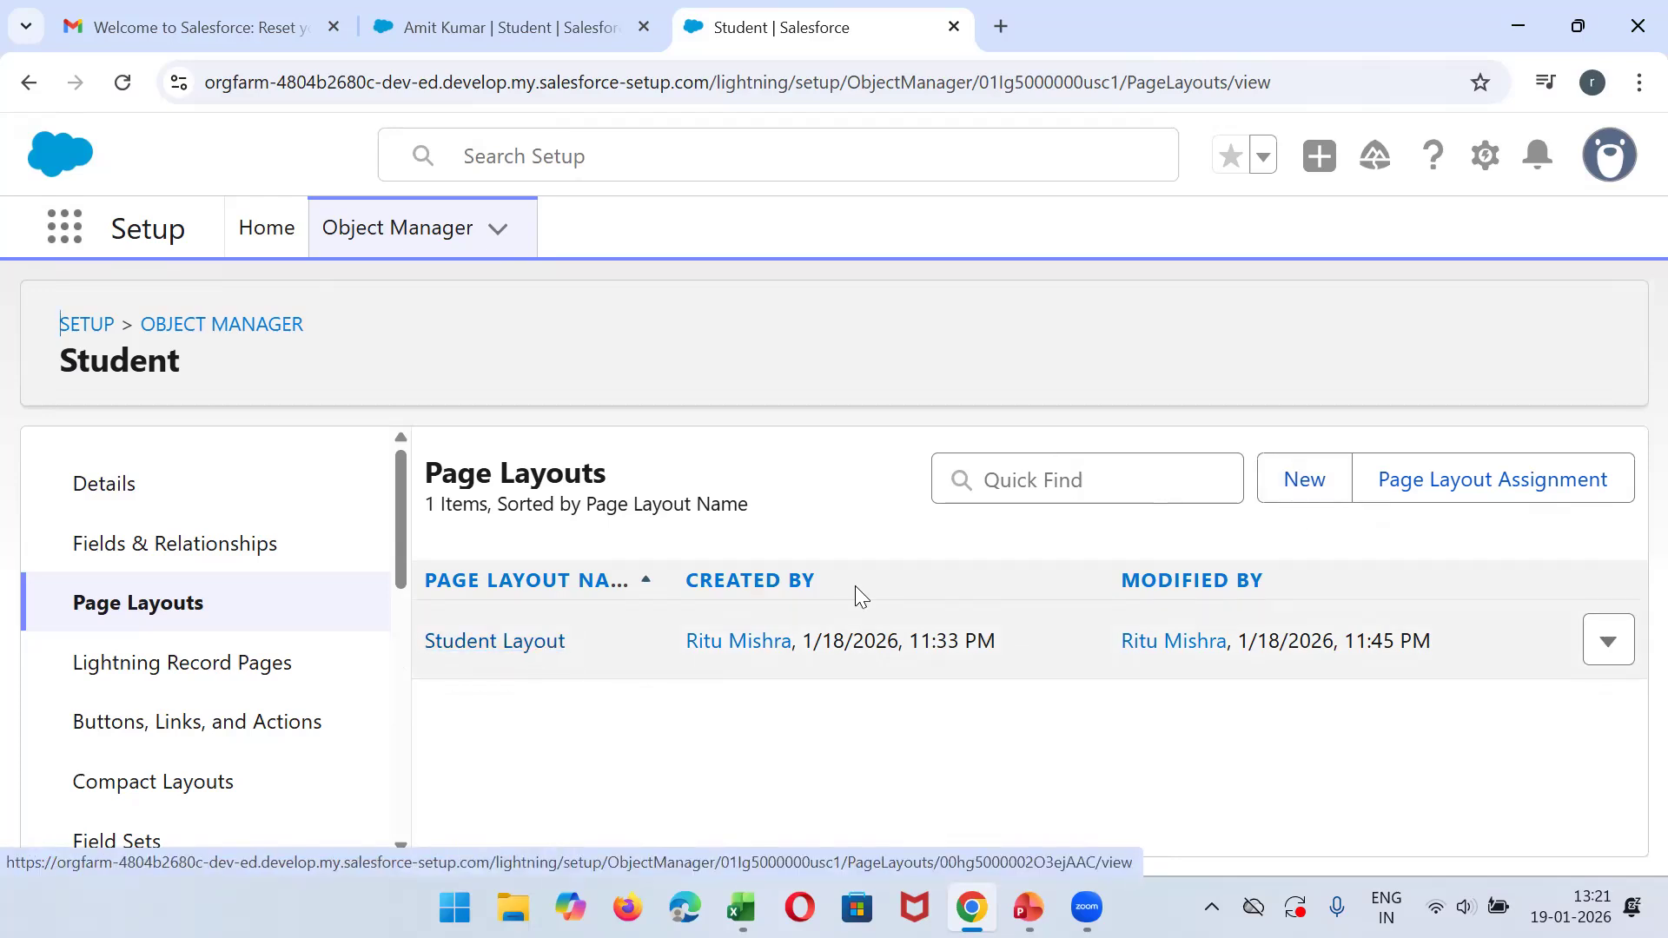
pyautogui.click(1614, 644)
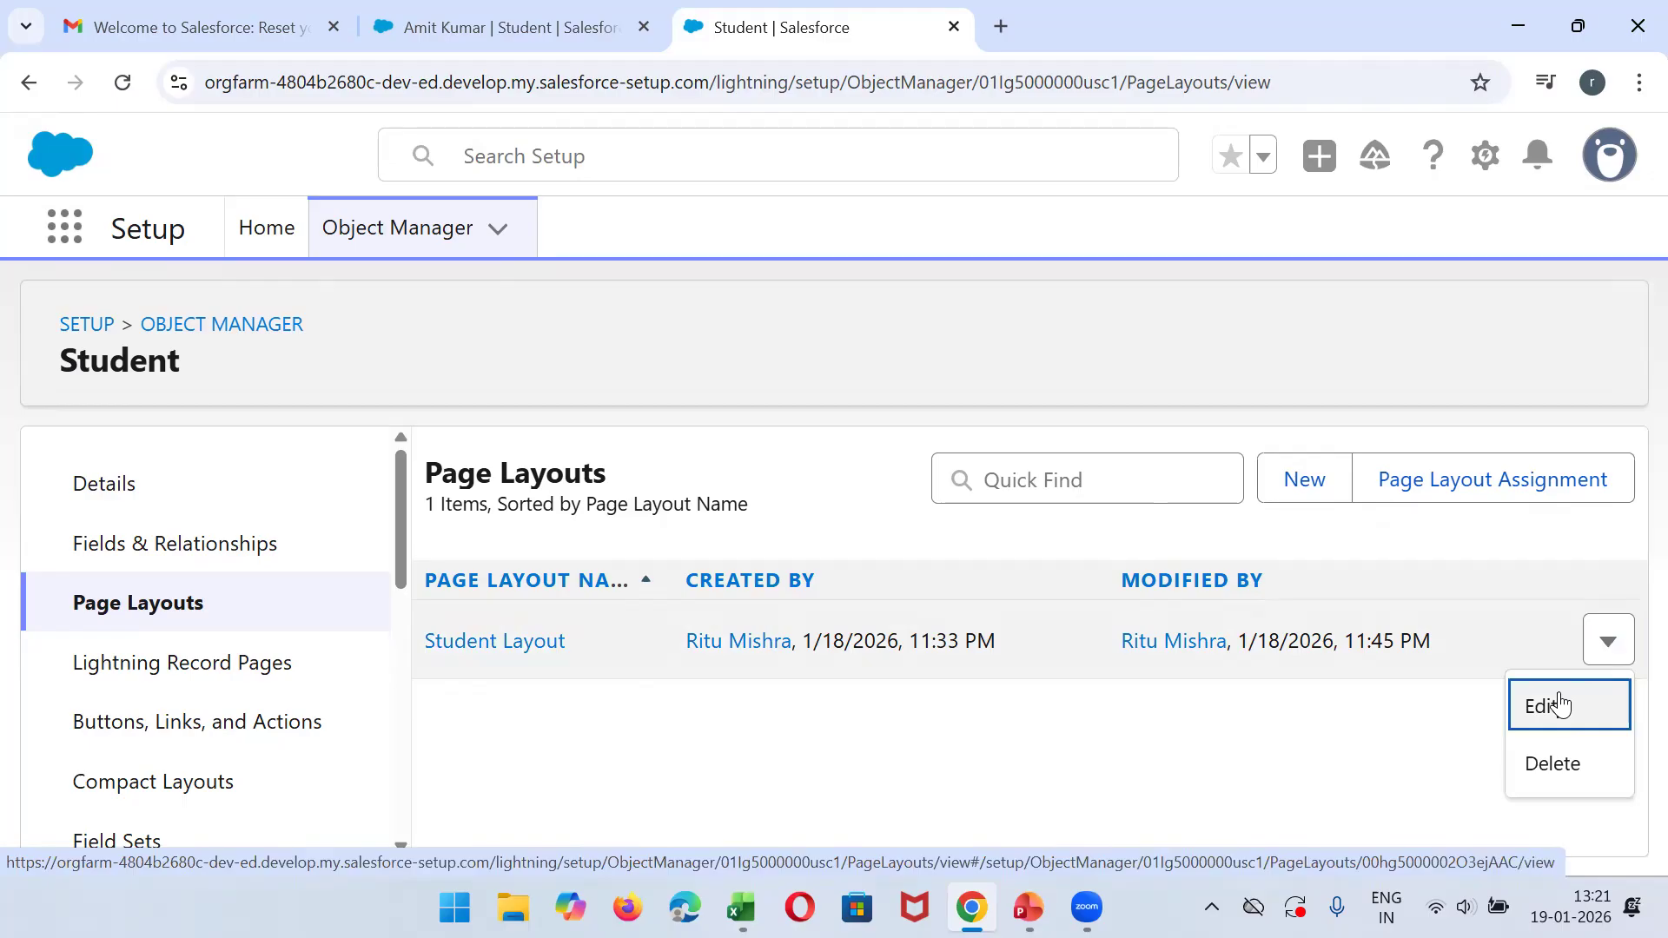
pyautogui.click(1570, 699)
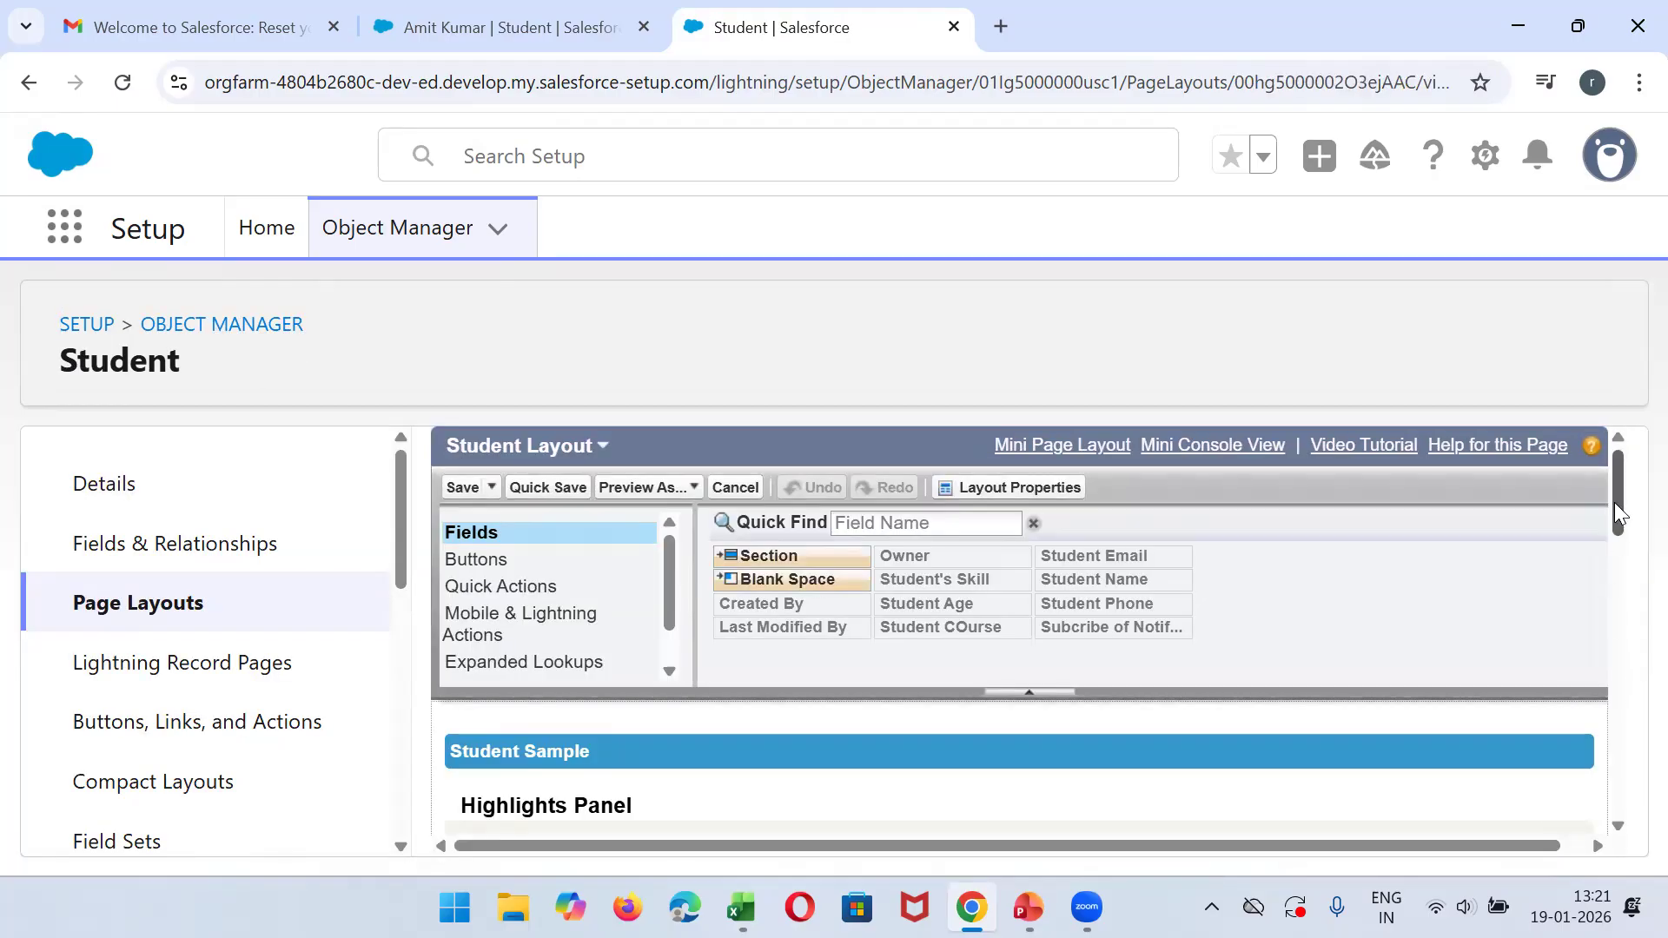
# - Add a two-column section named Student Basic Details above the Information section of the layout
pyautogui.moveTo(1614, 502); pyautogui.dragTo(1623, 653)
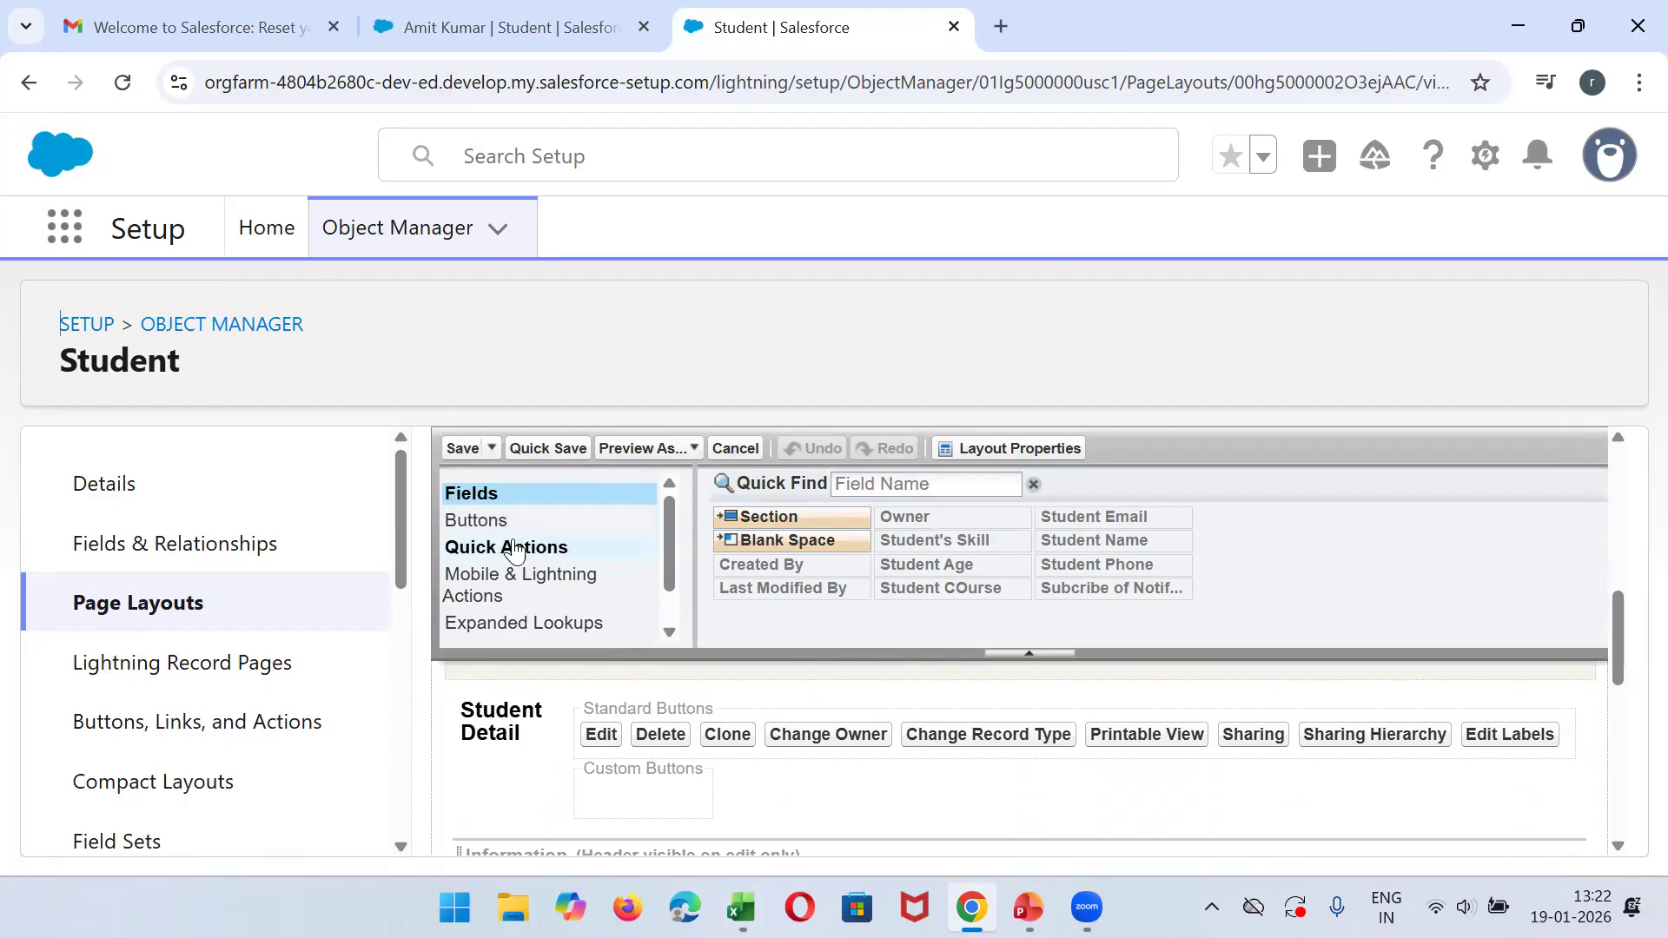
pyautogui.click(672, 618)
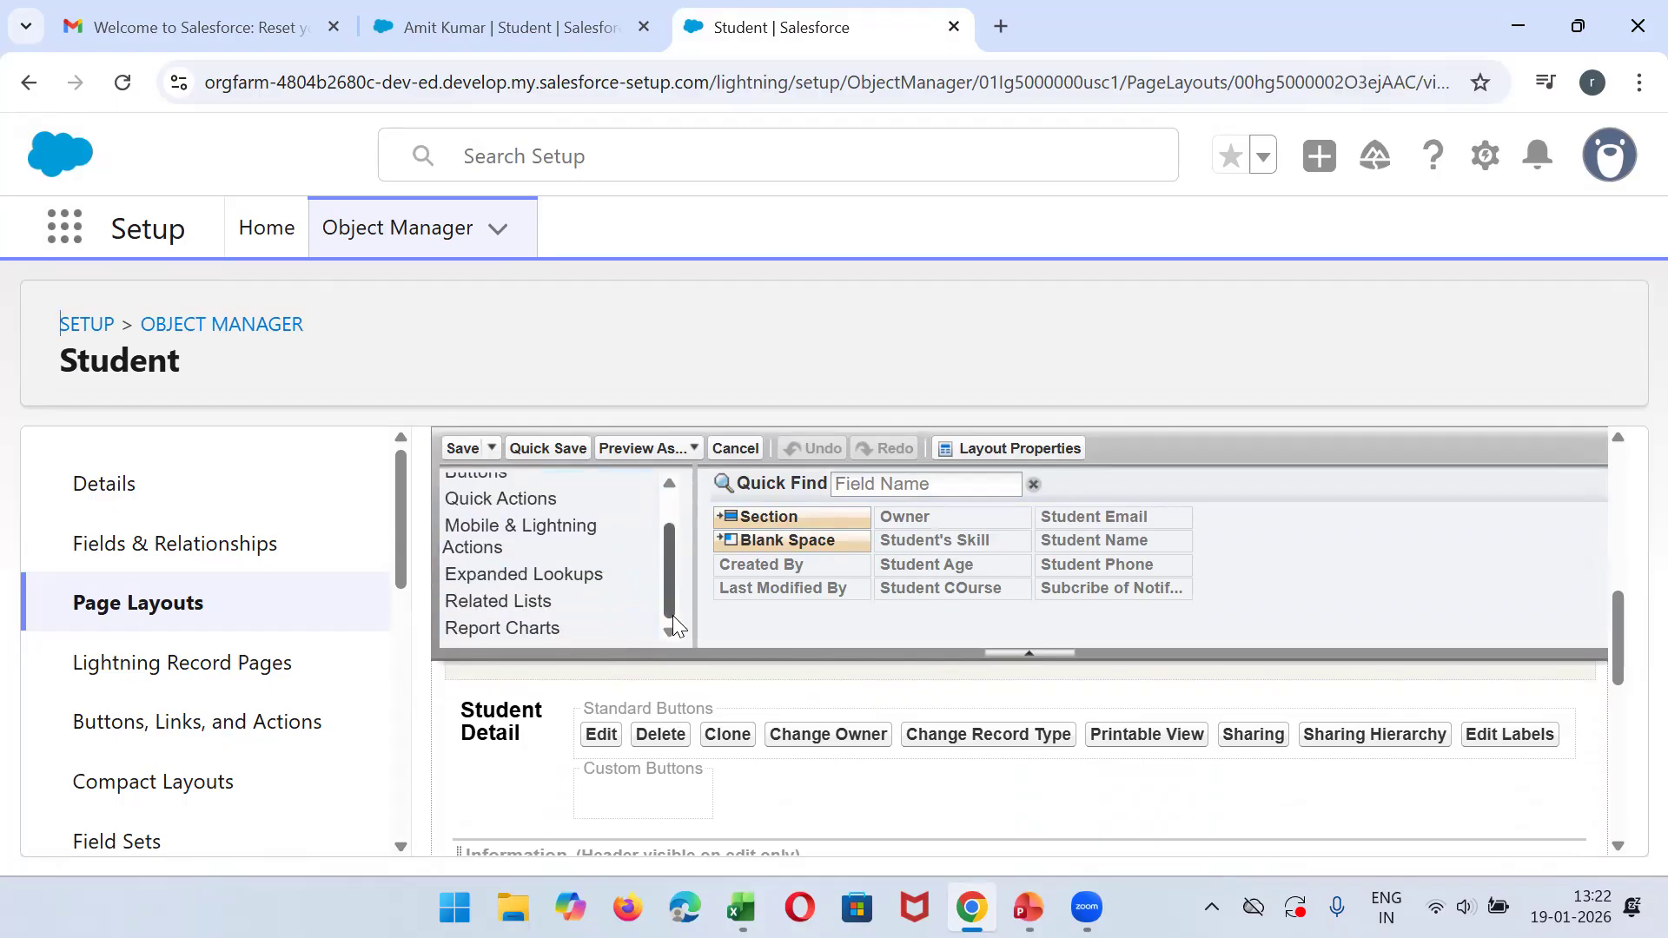
pyautogui.moveTo(673, 615); pyautogui.dragTo(673, 612)
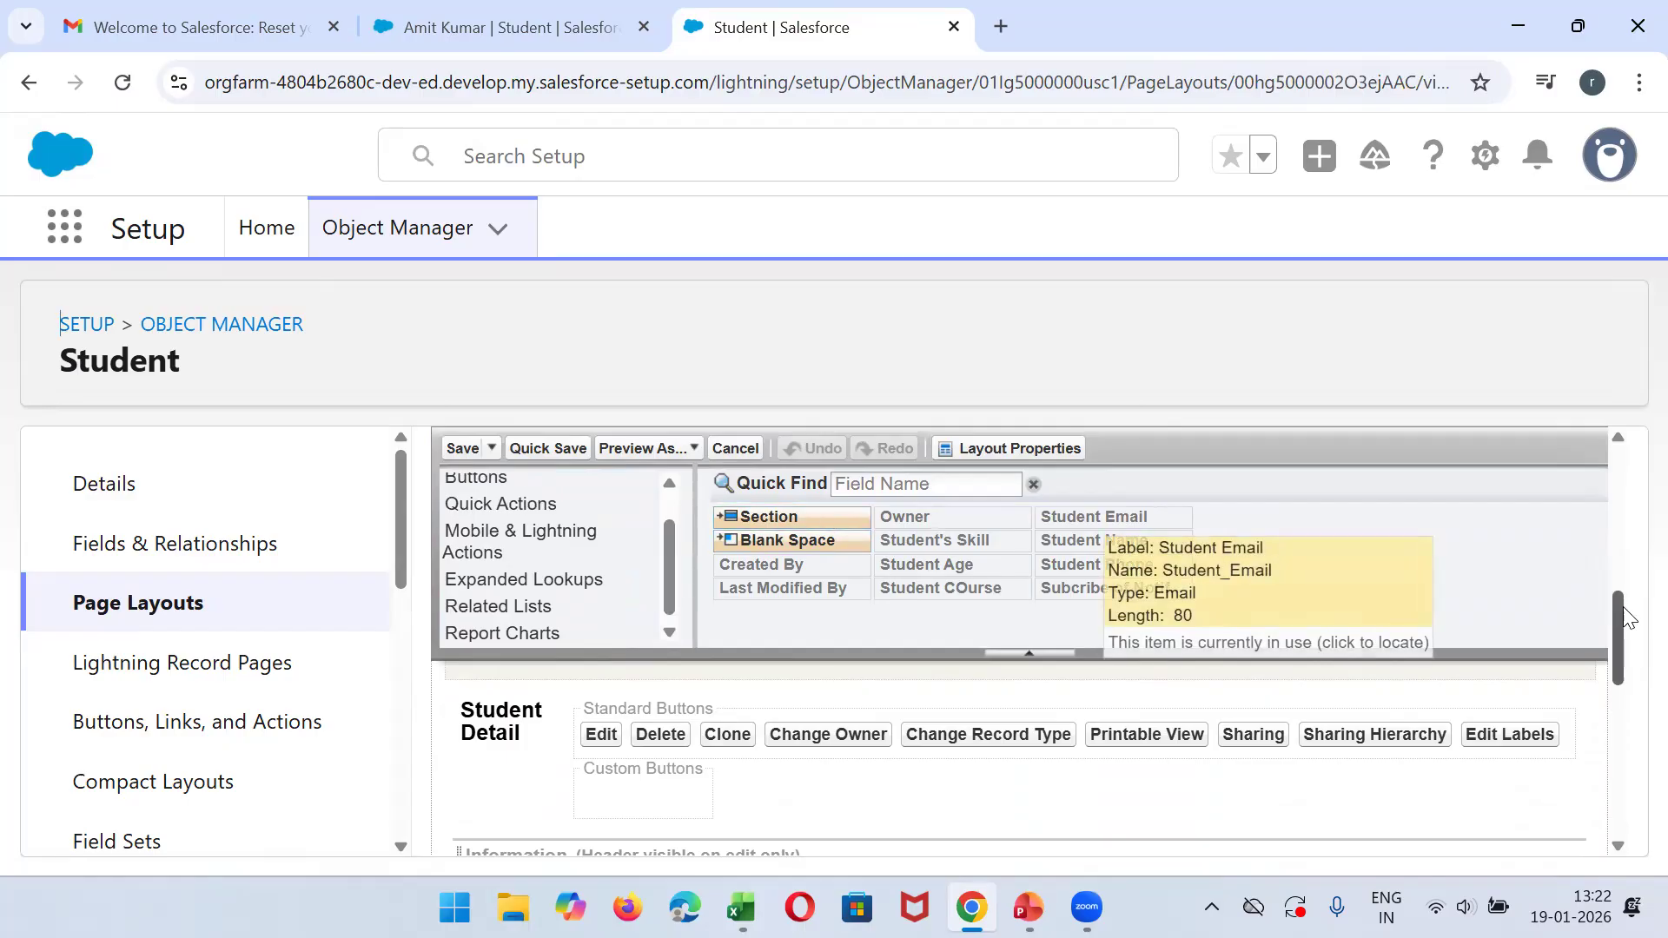
pyautogui.moveTo(1629, 618); pyautogui.dragTo(1621, 653)
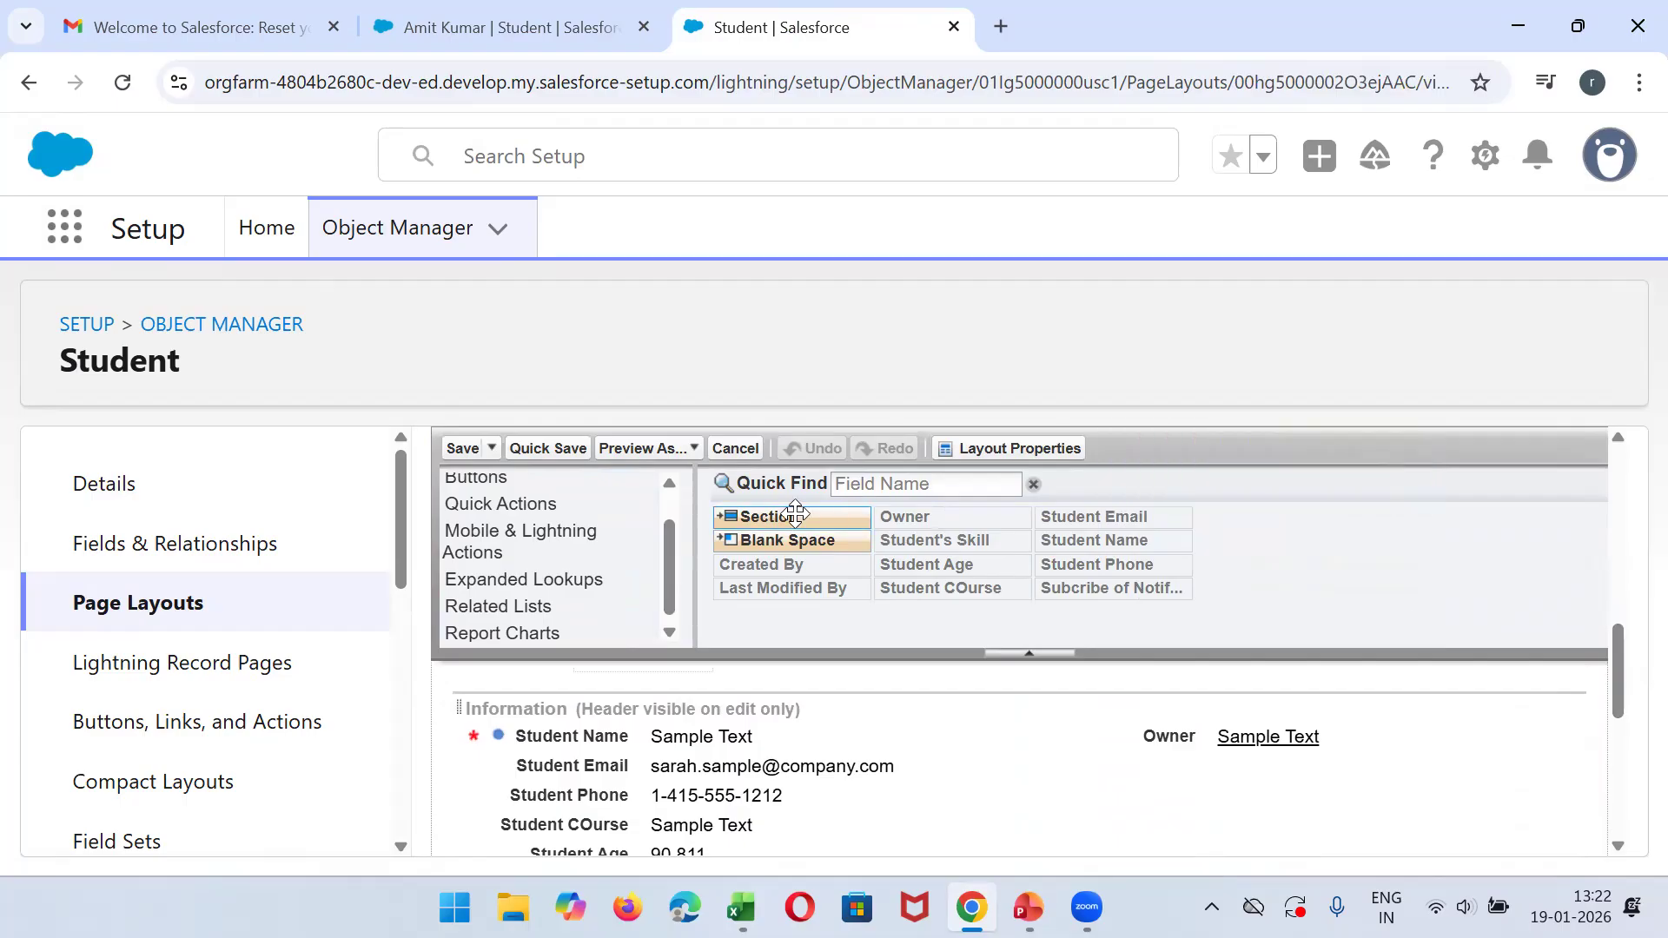
pyautogui.moveTo(776, 516); pyautogui.dragTo(462, 722)
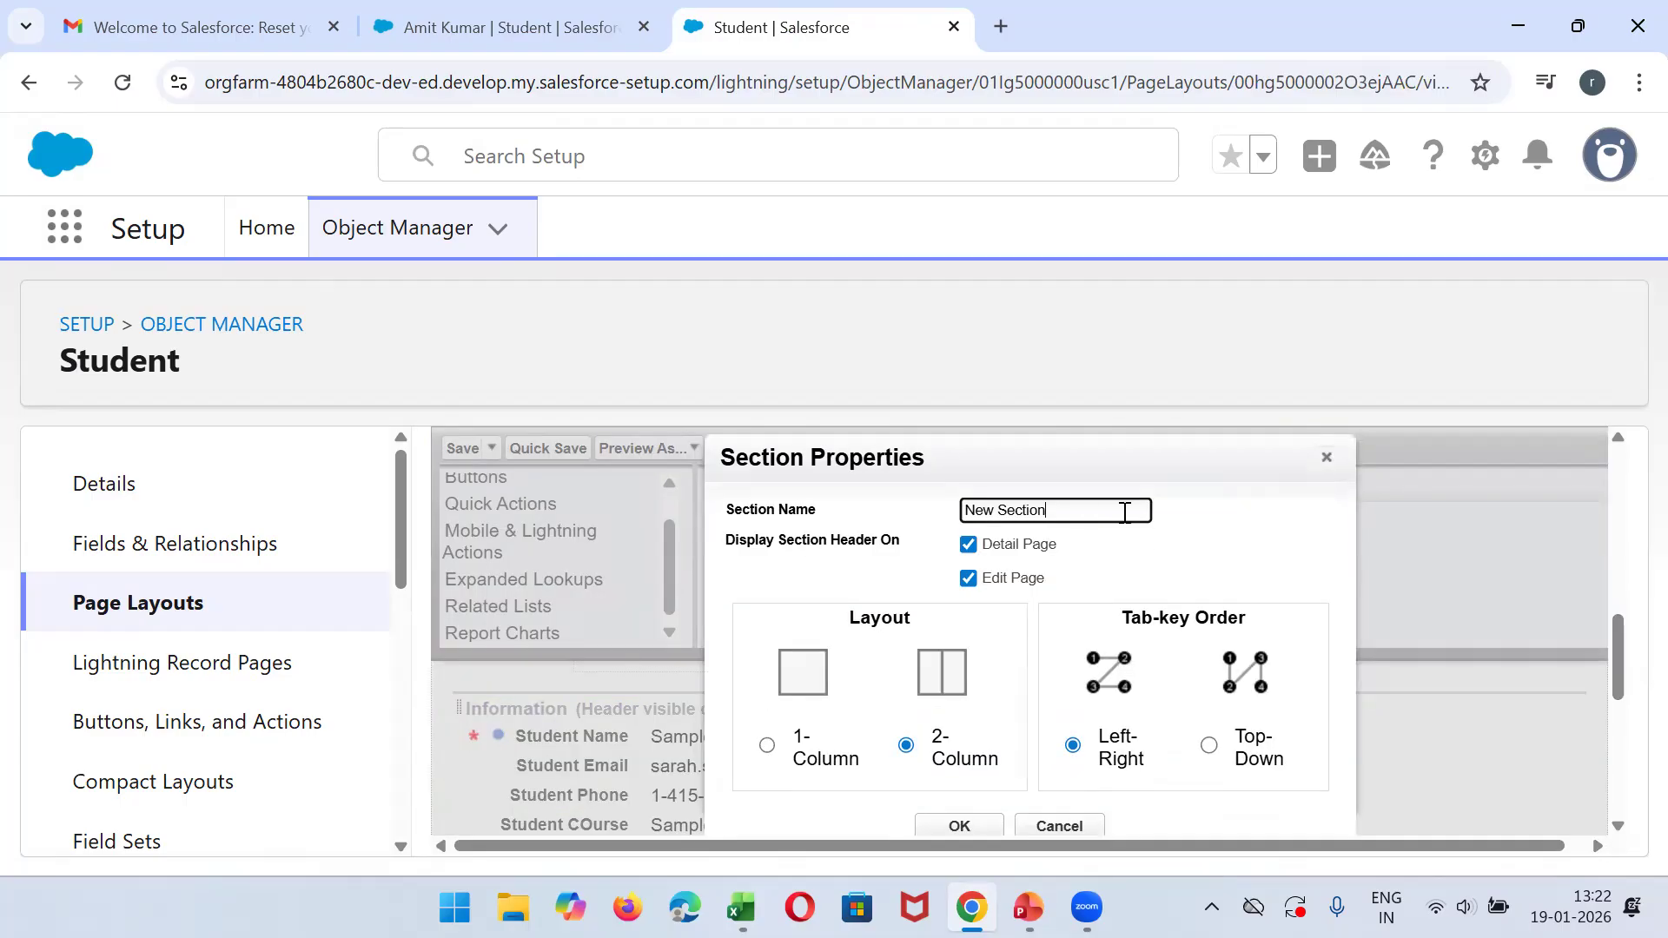
pyautogui.tripleClick(1064, 509)
pyautogui.write('Student Basic Details')
pyautogui.click(947, 825)
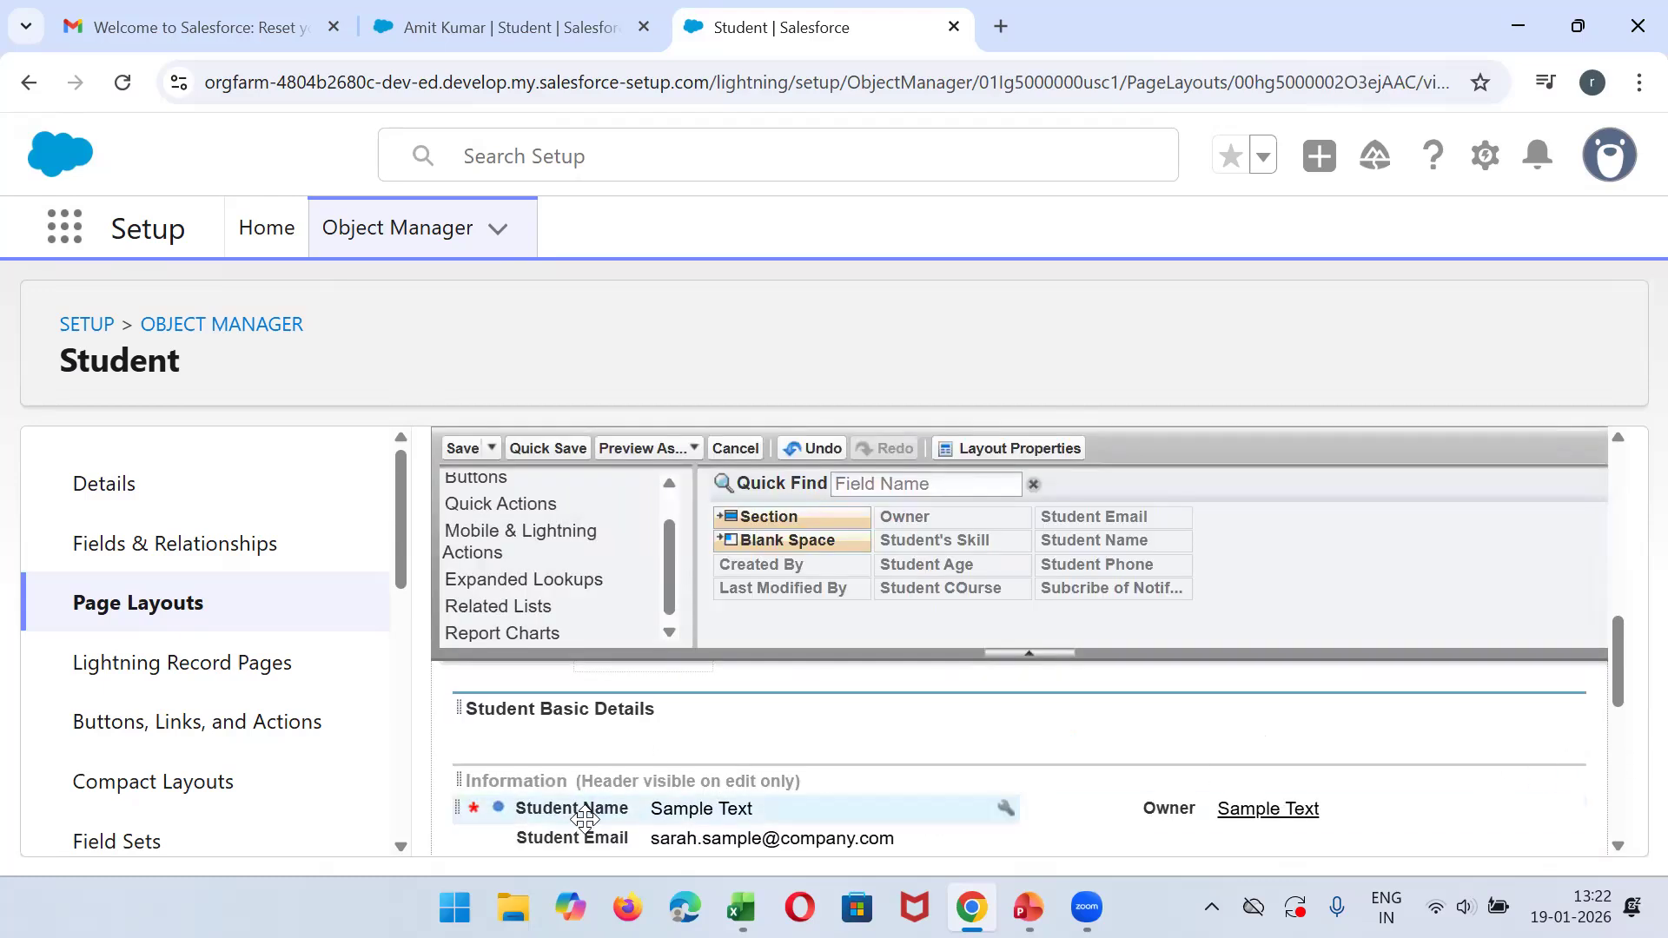
# - Move Student Name, Student Email and Student Phone into the Student Basic Details section, with the email in the second column
pyautogui.moveTo(584, 813); pyautogui.dragTo(552, 713)
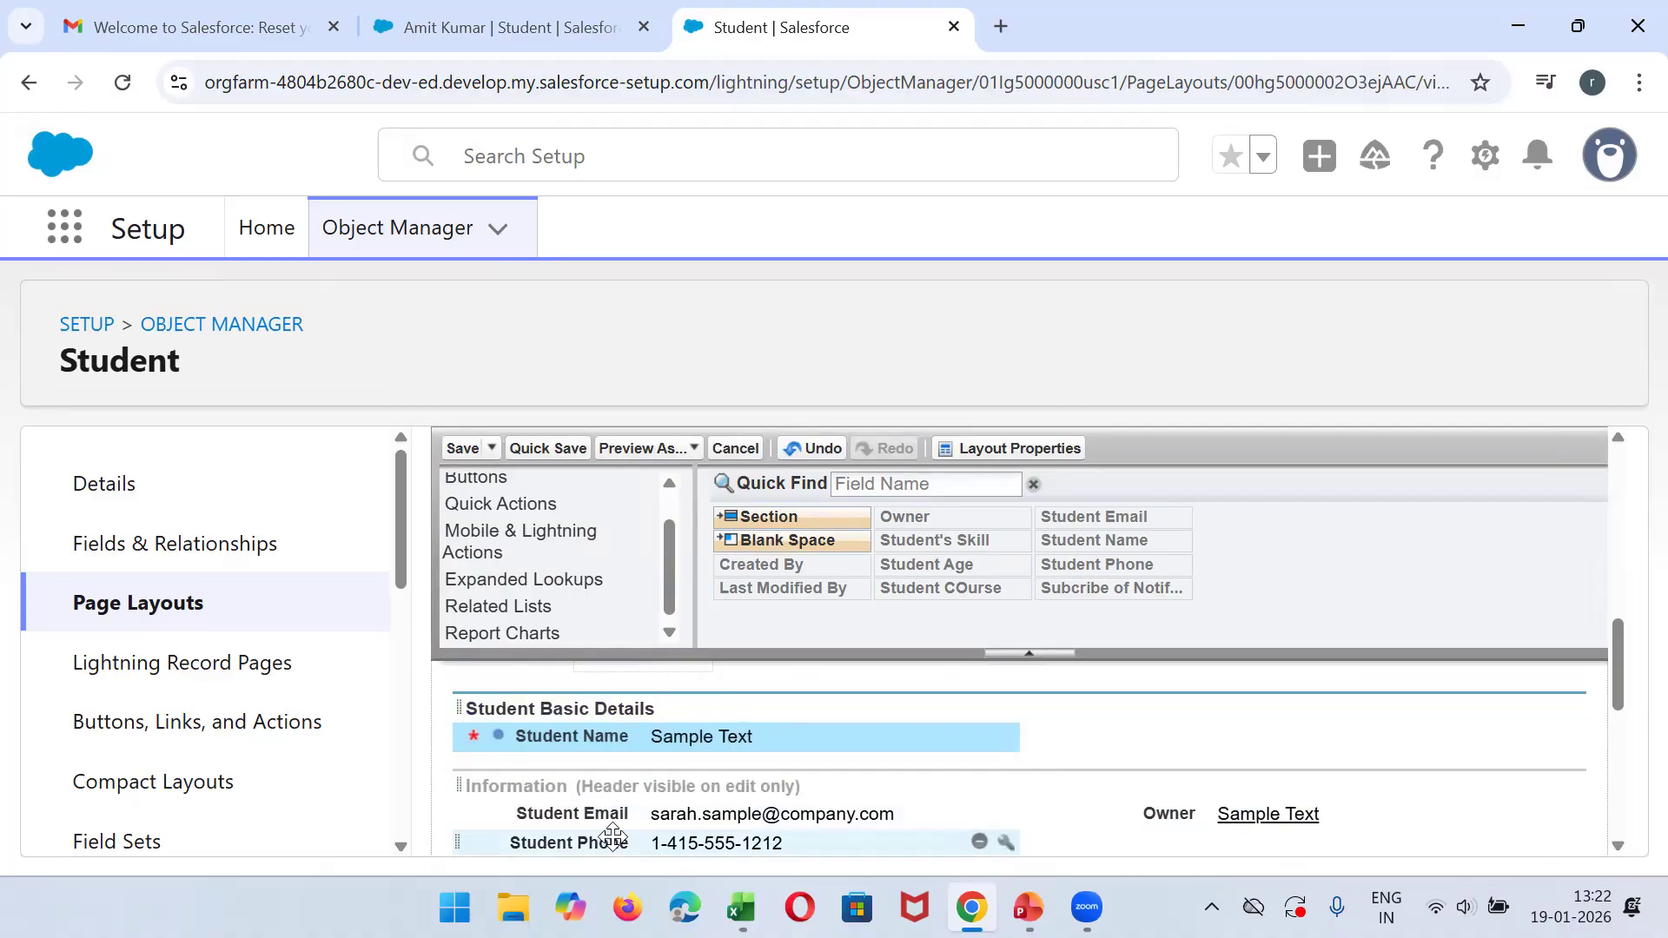
pyautogui.moveTo(615, 817); pyautogui.dragTo(1120, 728)
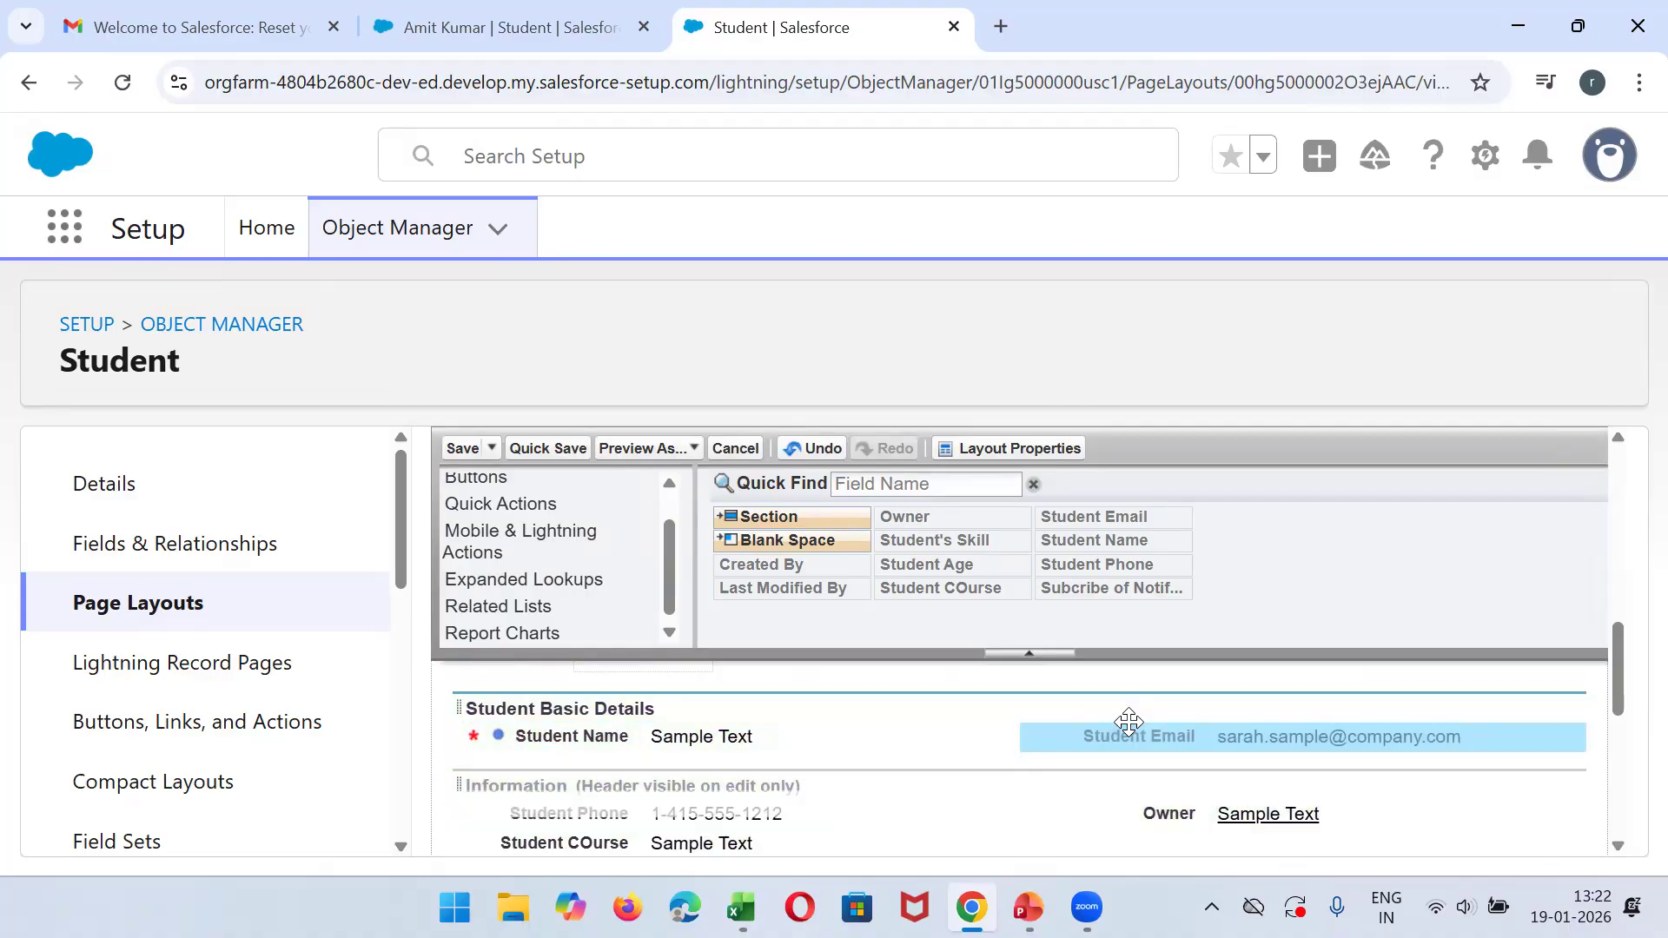
pyautogui.moveTo(569, 813); pyautogui.dragTo(498, 749)
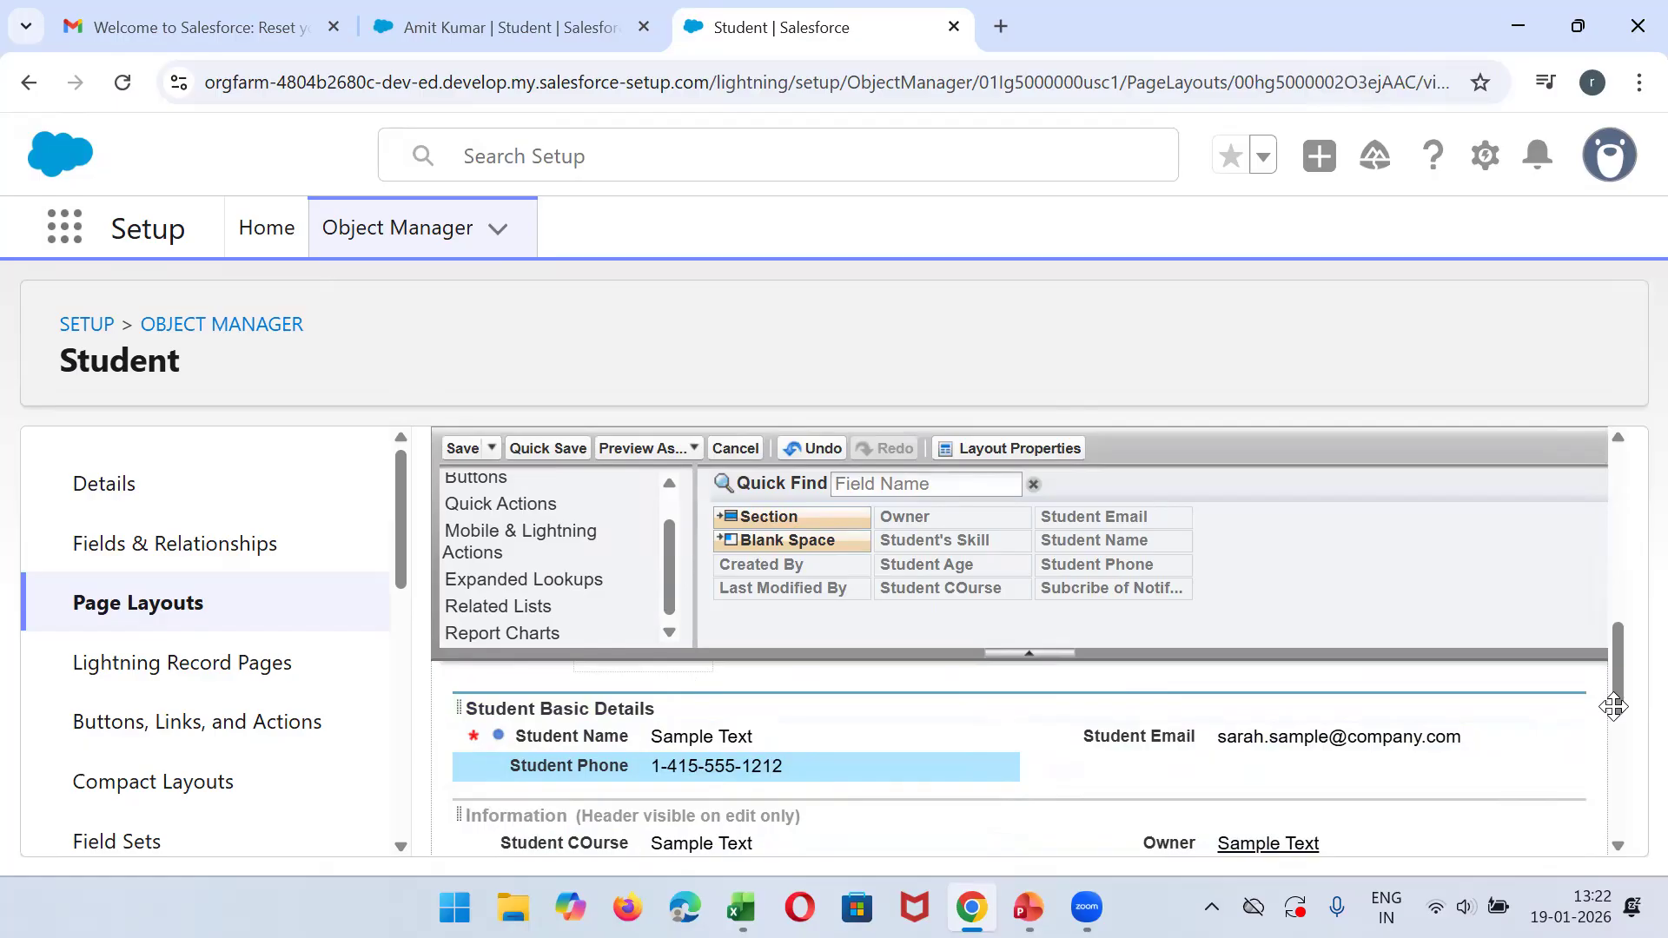
# - Add a two-column section named Technical Details to the Student layout
pyautogui.moveTo(749, 516); pyautogui.dragTo(476, 786)
pyautogui.moveTo(756, 516); pyautogui.dragTo(469, 797)
pyautogui.moveTo(756, 516); pyautogui.dragTo(538, 725)
pyautogui.doubleClick(1083, 505)
pyautogui.write('Technical Details')
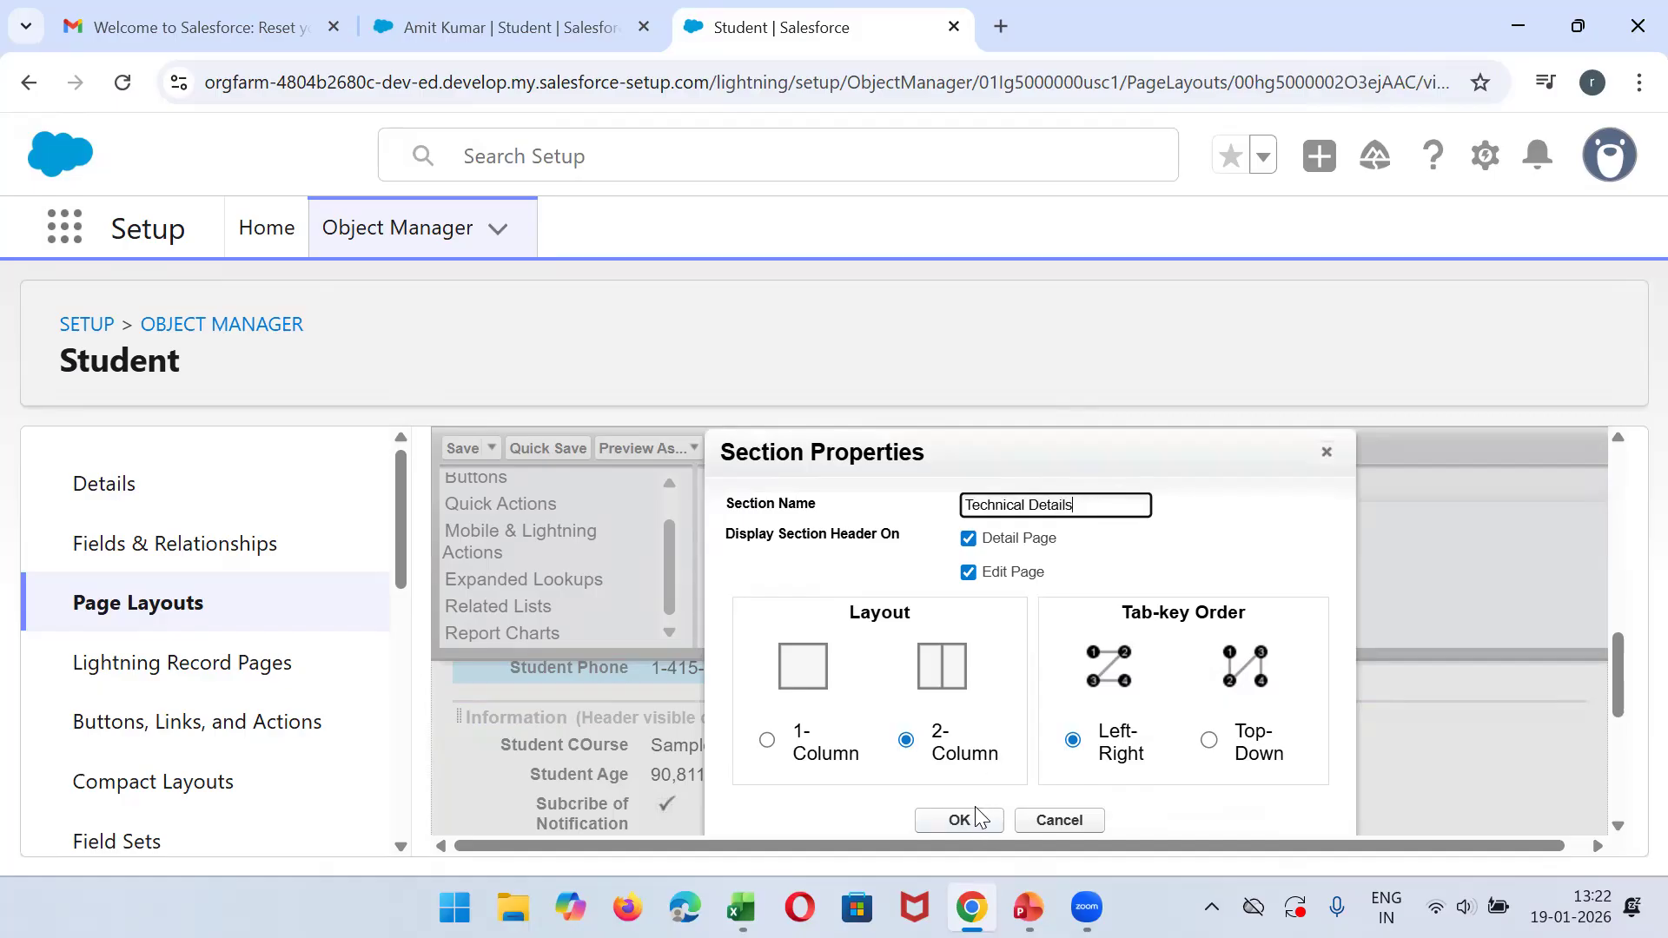
pyautogui.click(977, 818)
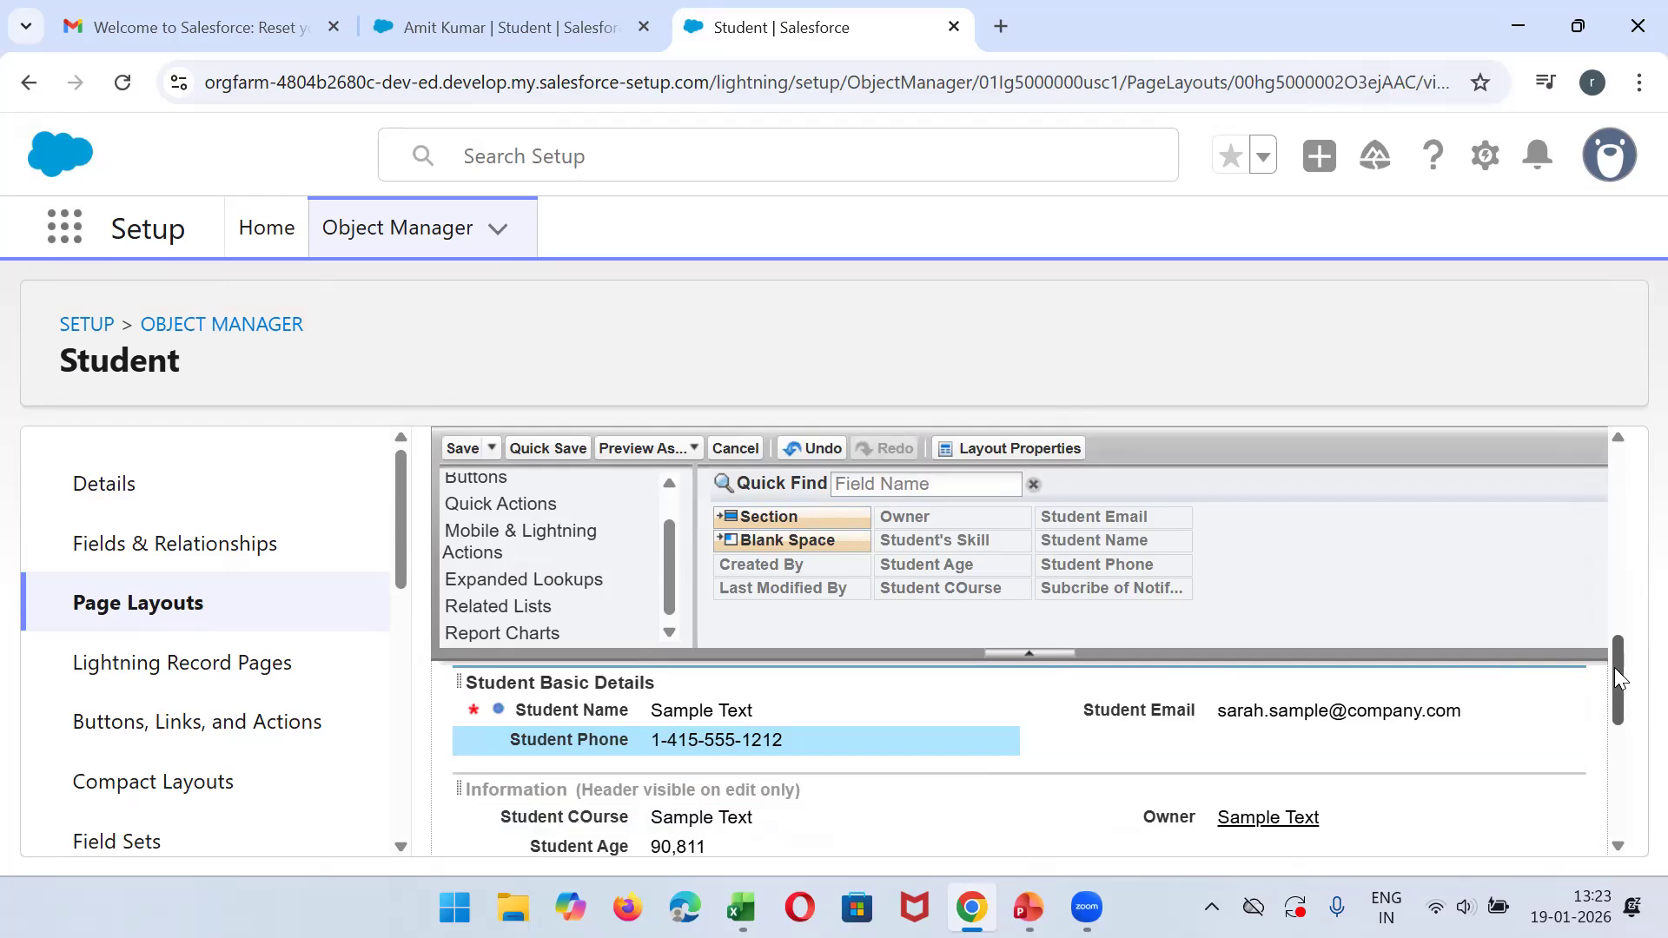
pyautogui.moveTo(998, 674); pyautogui.dragTo(969, 544)
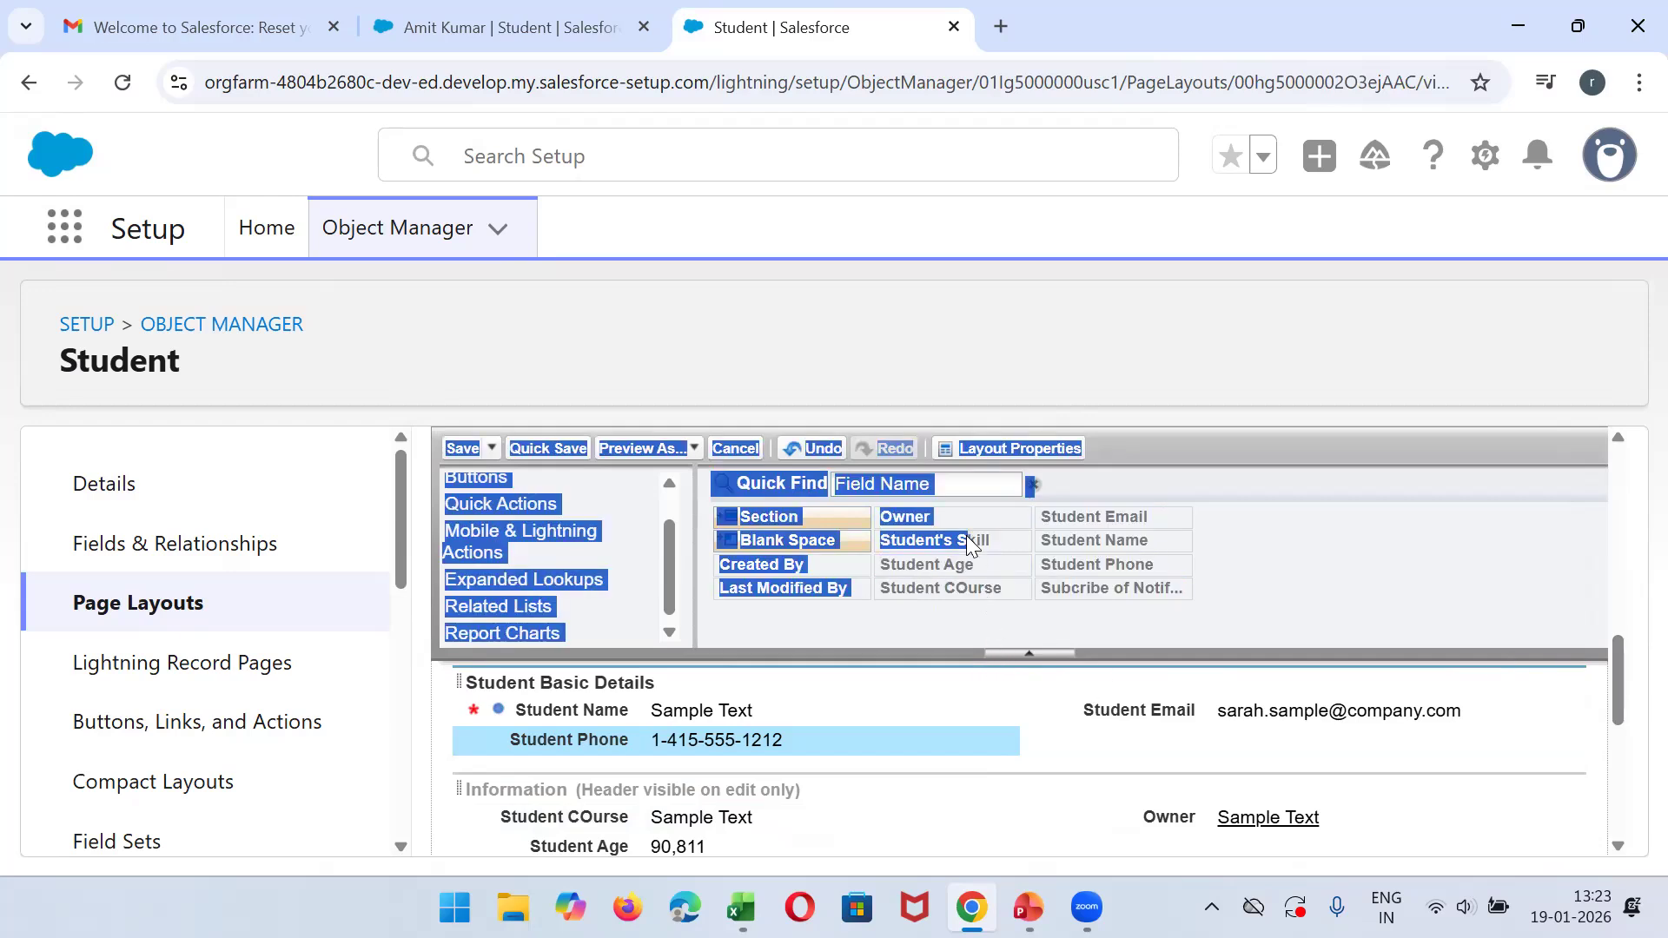
pyautogui.moveTo(1083, 667); pyautogui.dragTo(1093, 534)
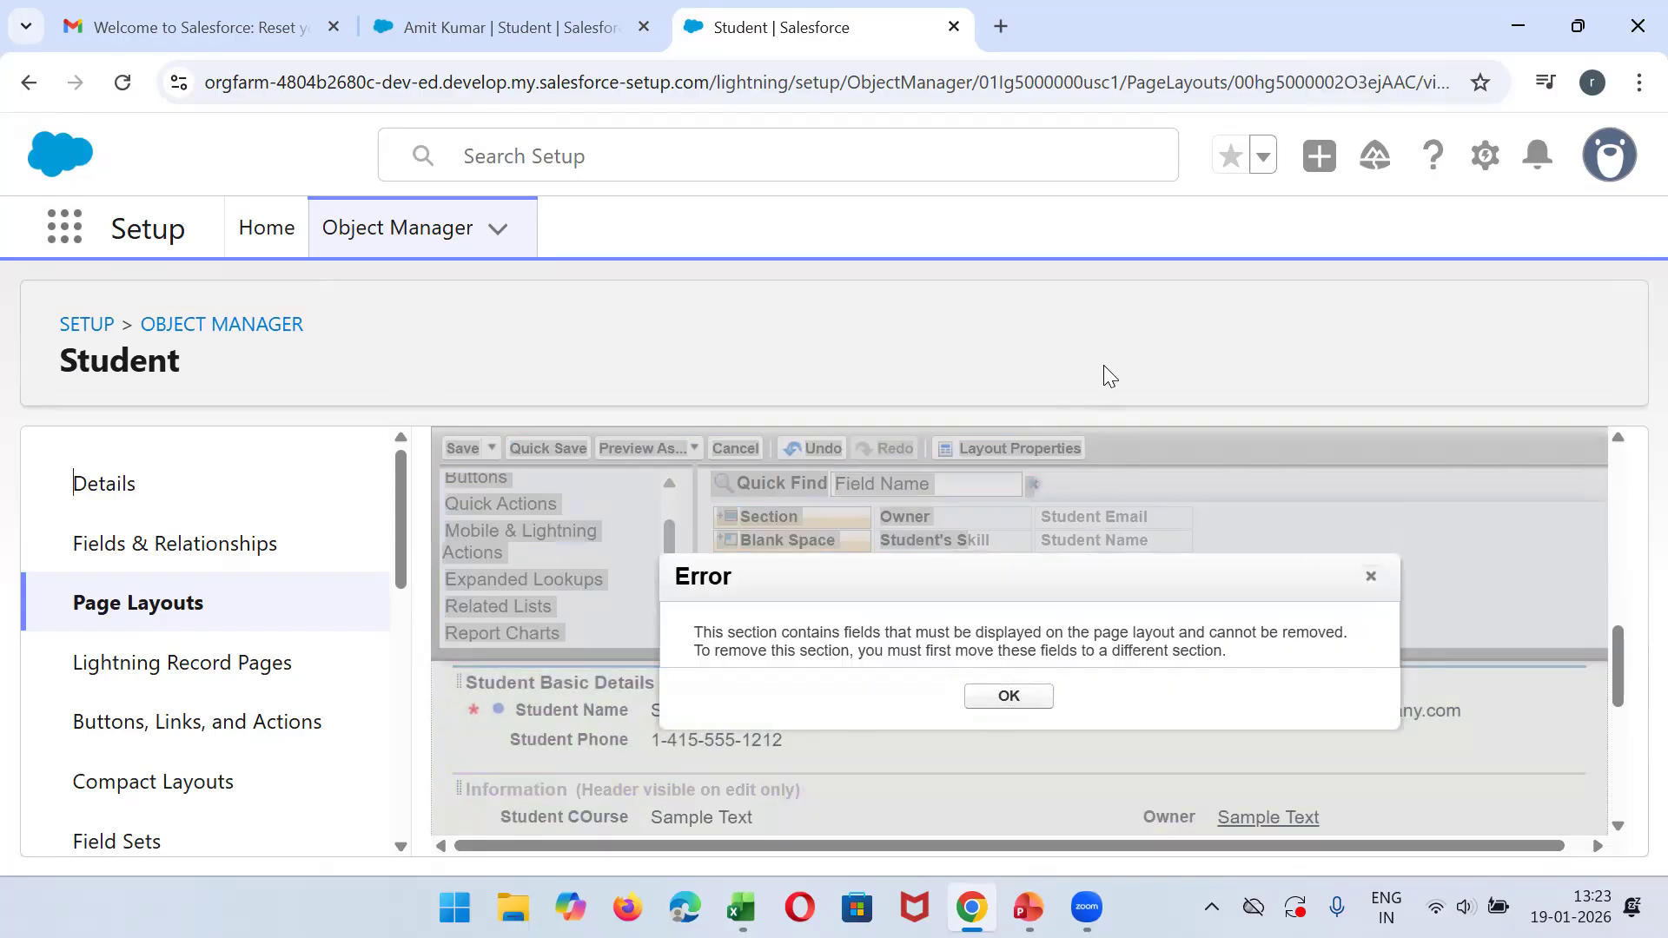
pyautogui.click(1372, 577)
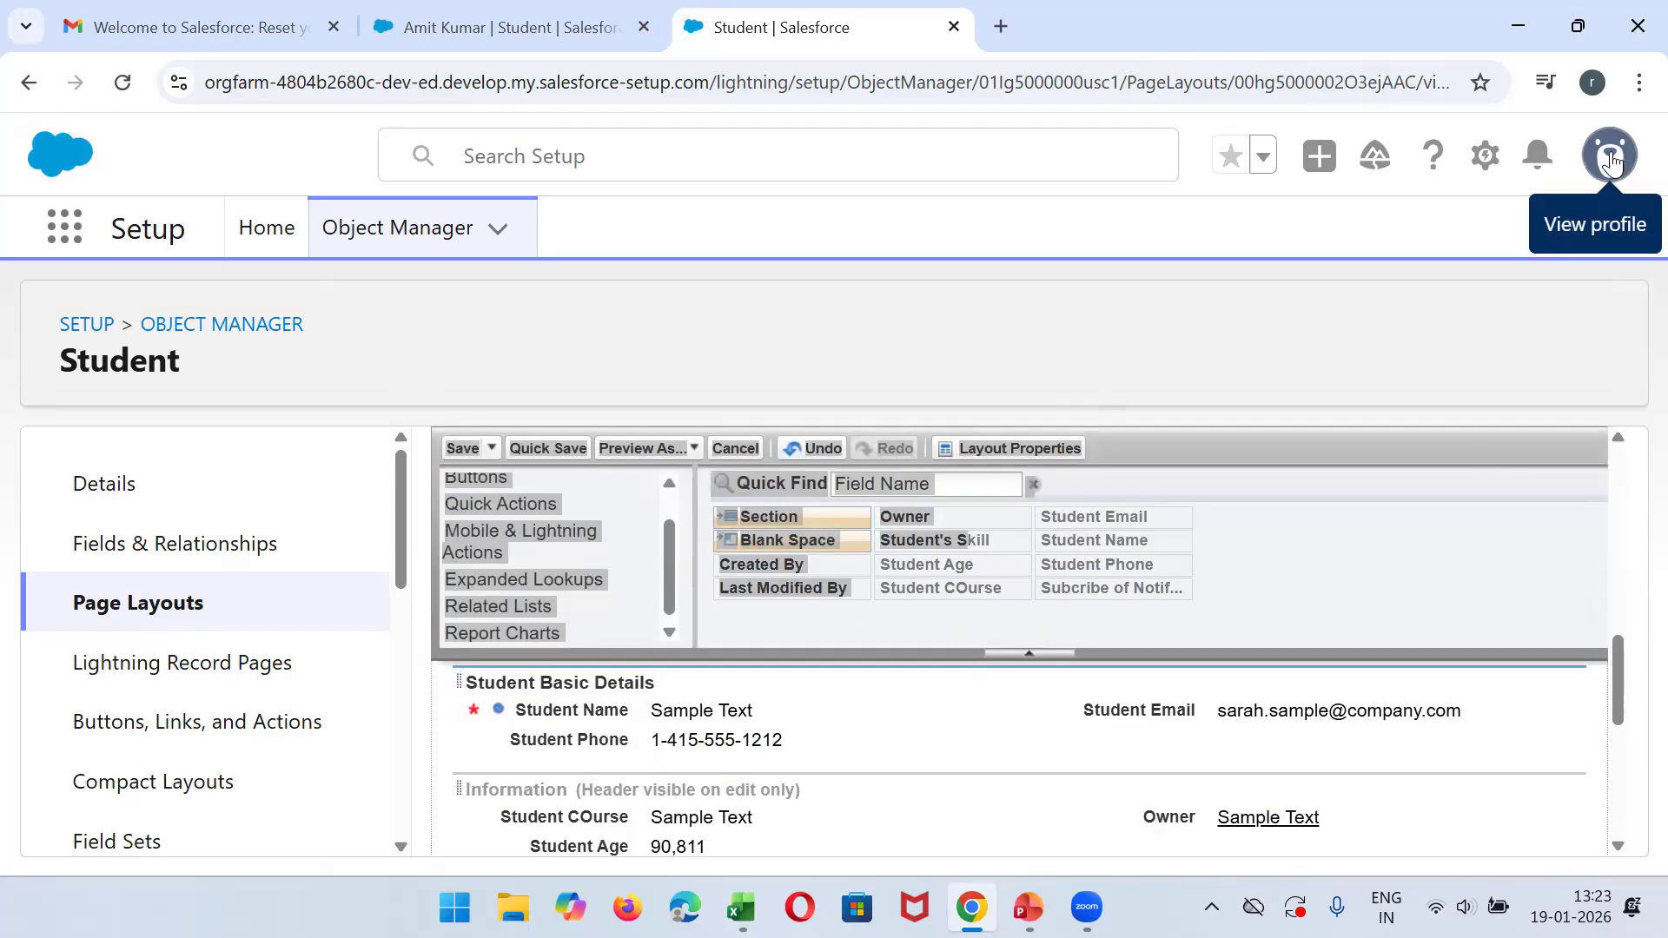
# - Reduce the browser page zoom and move the Student Basic Details section above Technical Details
pyautogui.click(1636, 87)
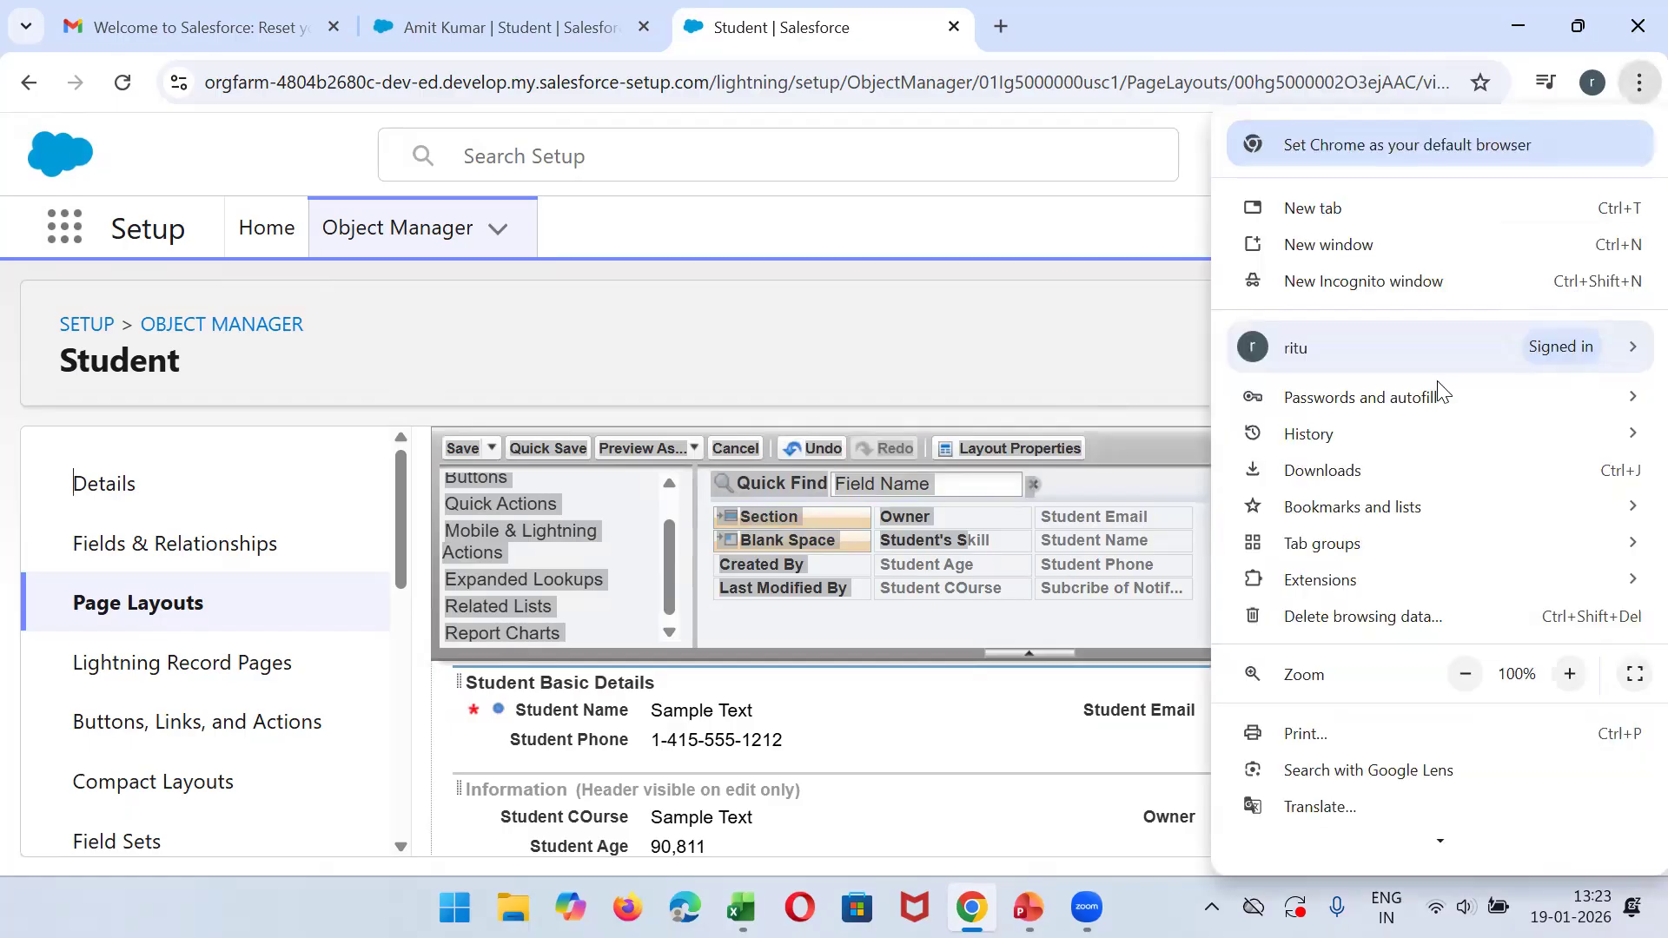
pyautogui.click(1470, 680)
pyautogui.click(1468, 679)
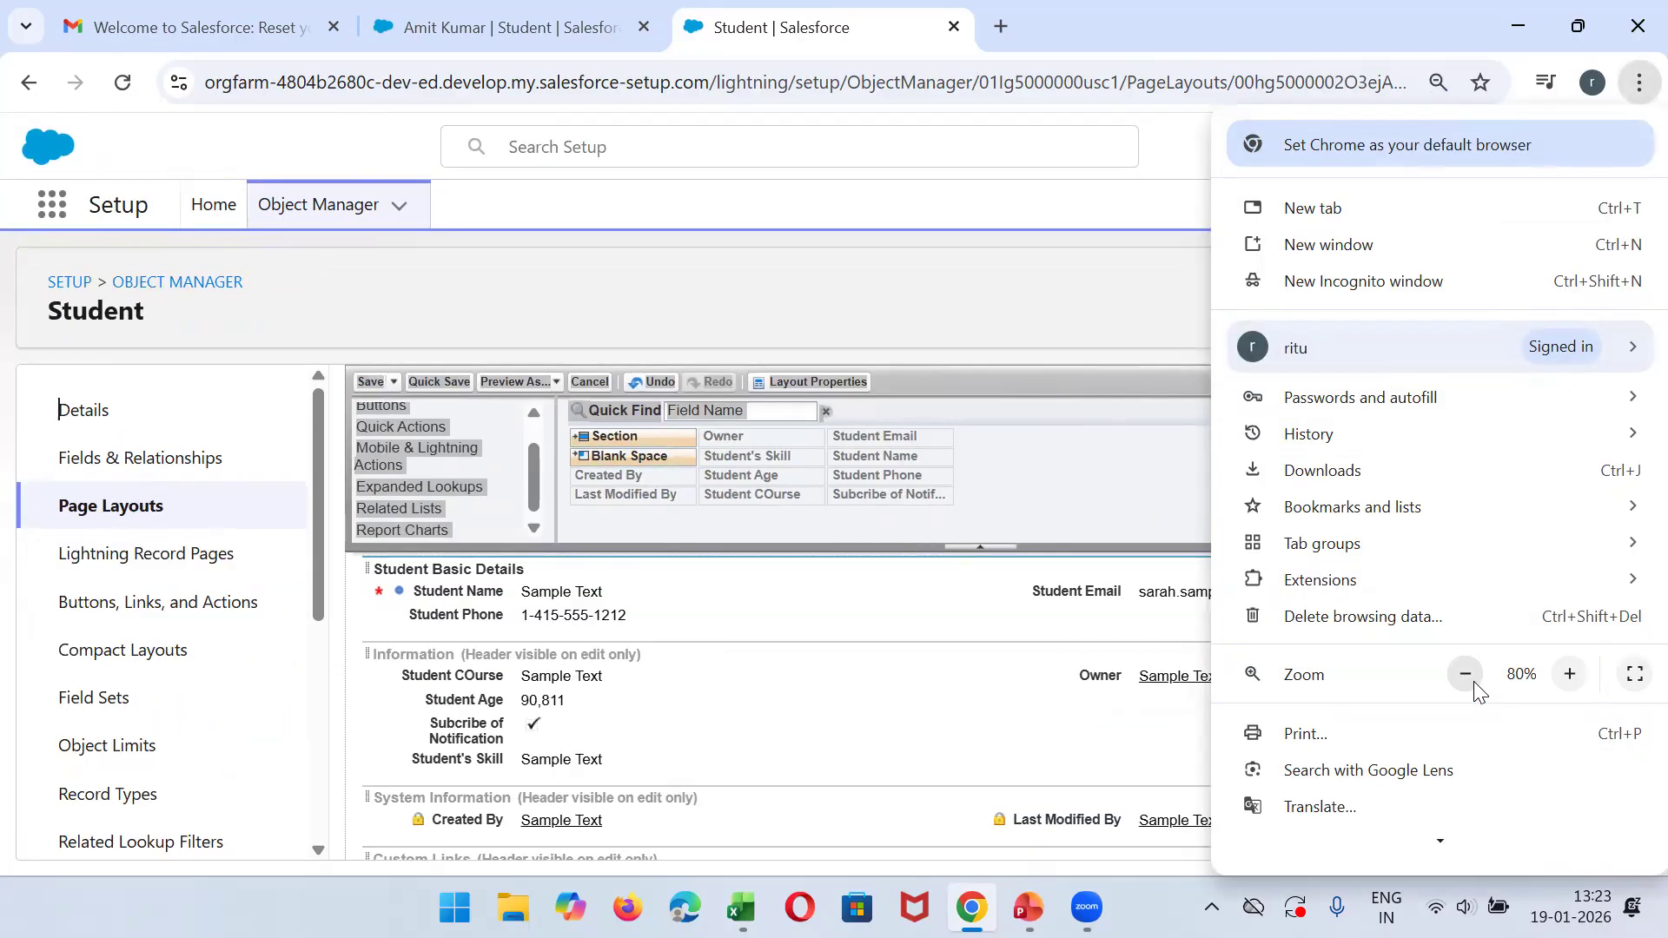
pyautogui.click(1468, 679)
pyautogui.click(875, 308)
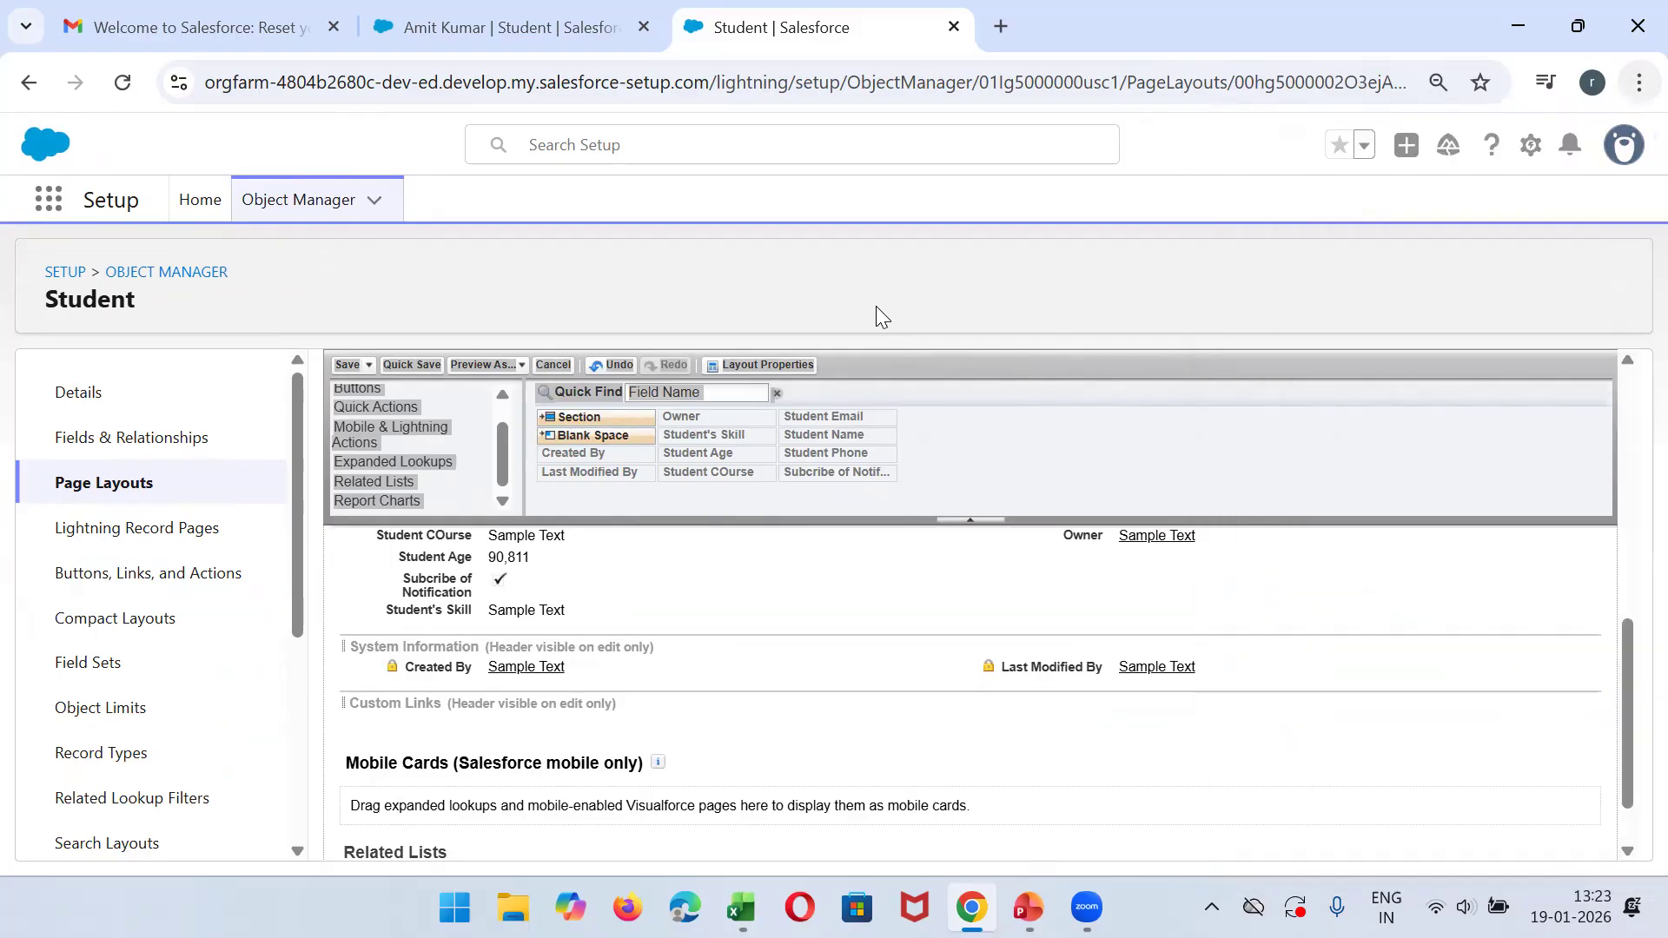
pyautogui.click(769, 392)
pyautogui.click(777, 394)
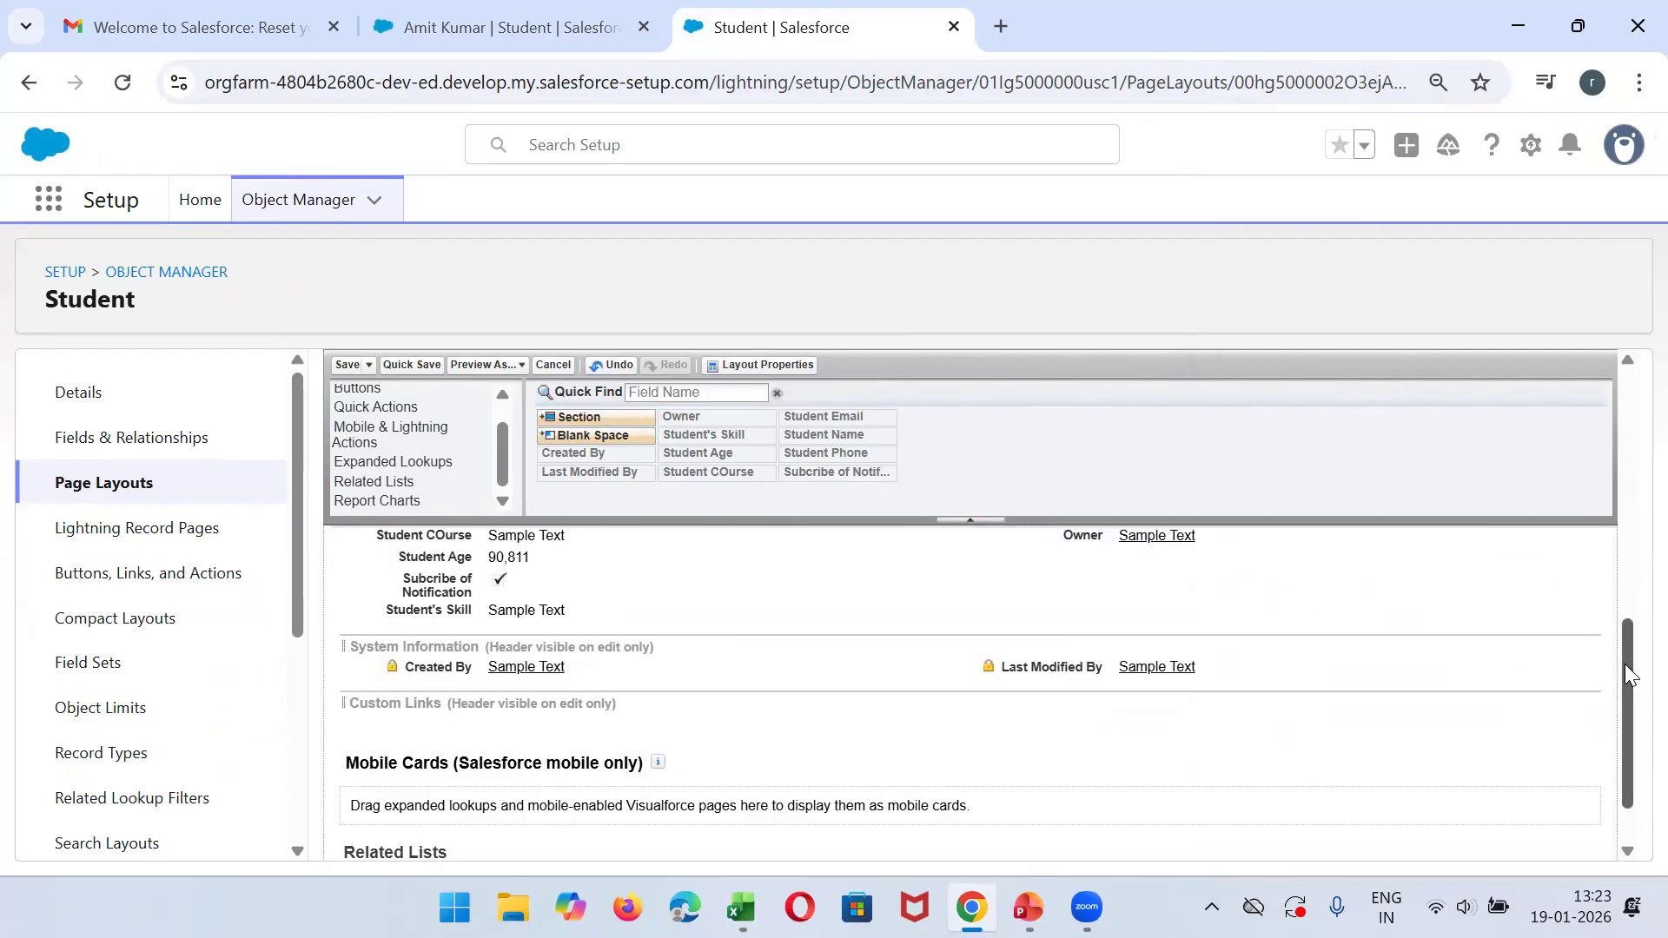
pyautogui.moveTo(1629, 676); pyautogui.dragTo(1632, 550)
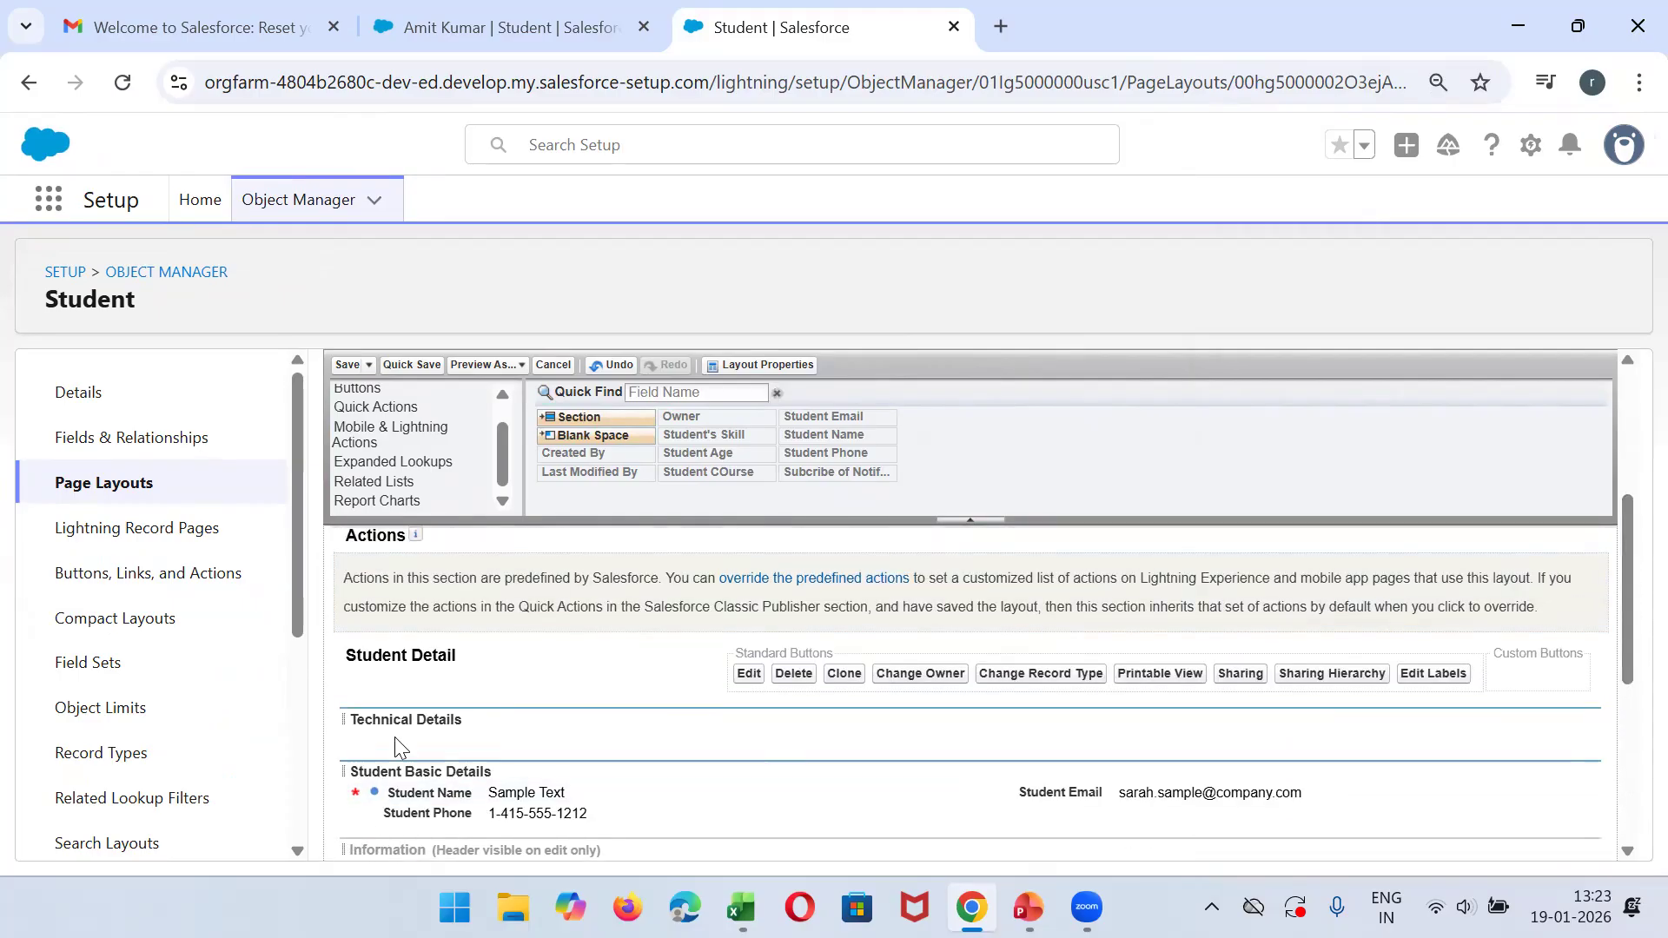
pyautogui.moveTo(411, 769); pyautogui.dragTo(390, 710)
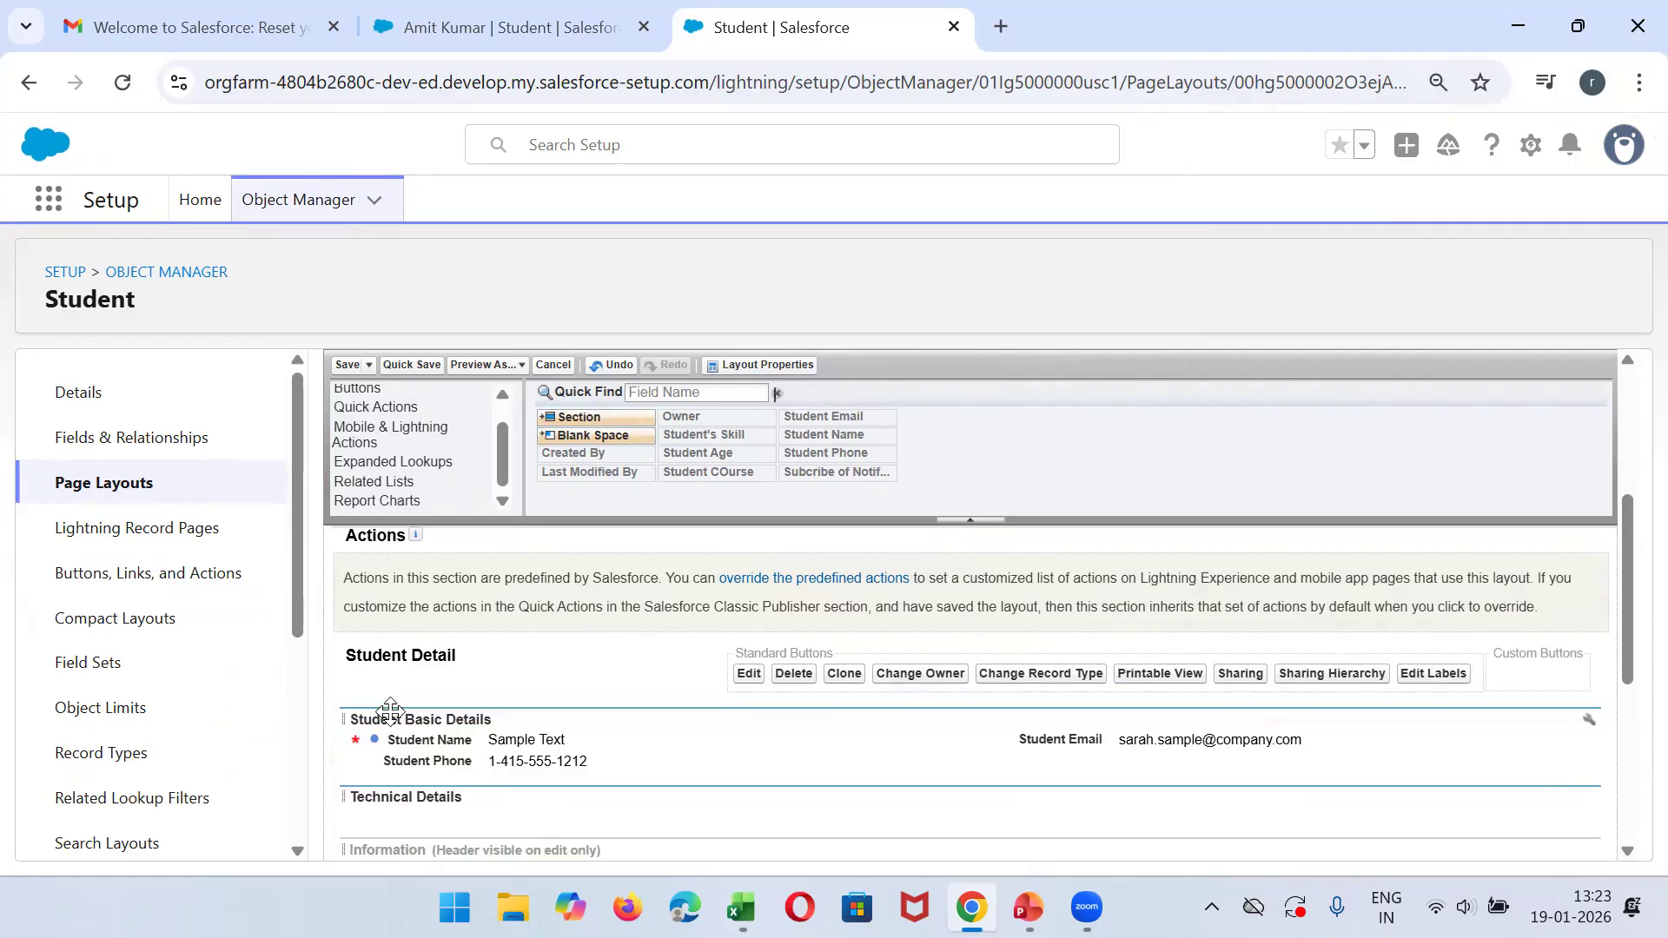
# - Place Student Age in Student Basic Details, and Student COurse, Subcribe of Notification and Student's Skill in Technical Details
pyautogui.moveTo(1628, 611); pyautogui.dragTo(1630, 647)
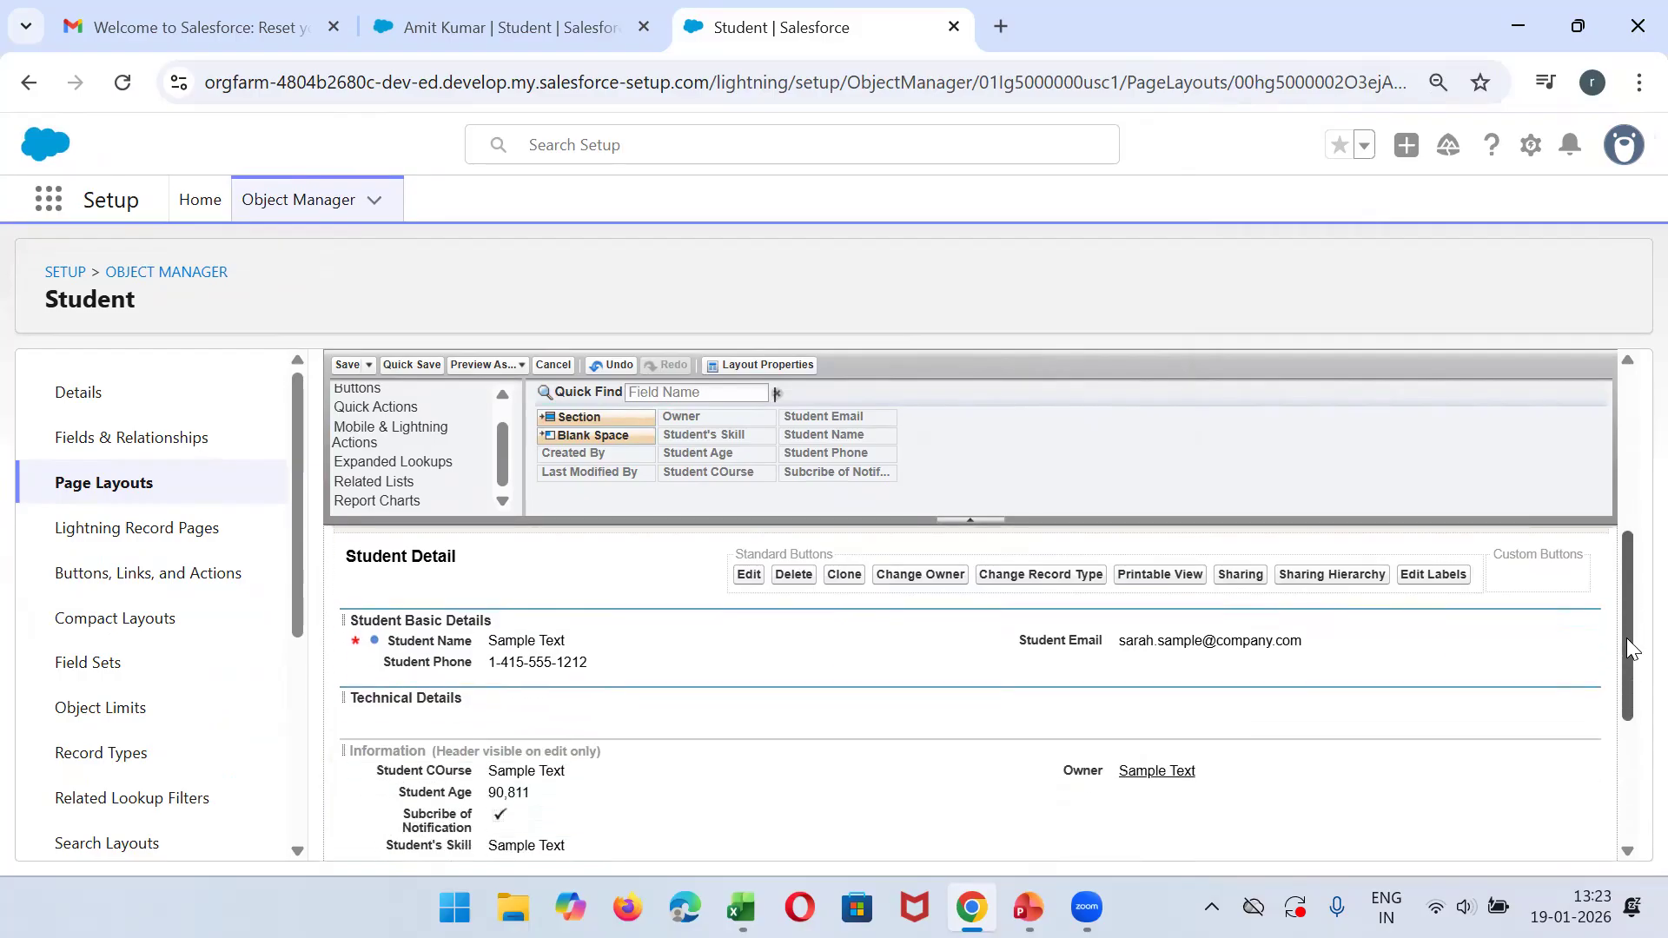
pyautogui.moveTo(462, 770); pyautogui.dragTo(400, 705)
pyautogui.moveTo(447, 776); pyautogui.dragTo(364, 724)
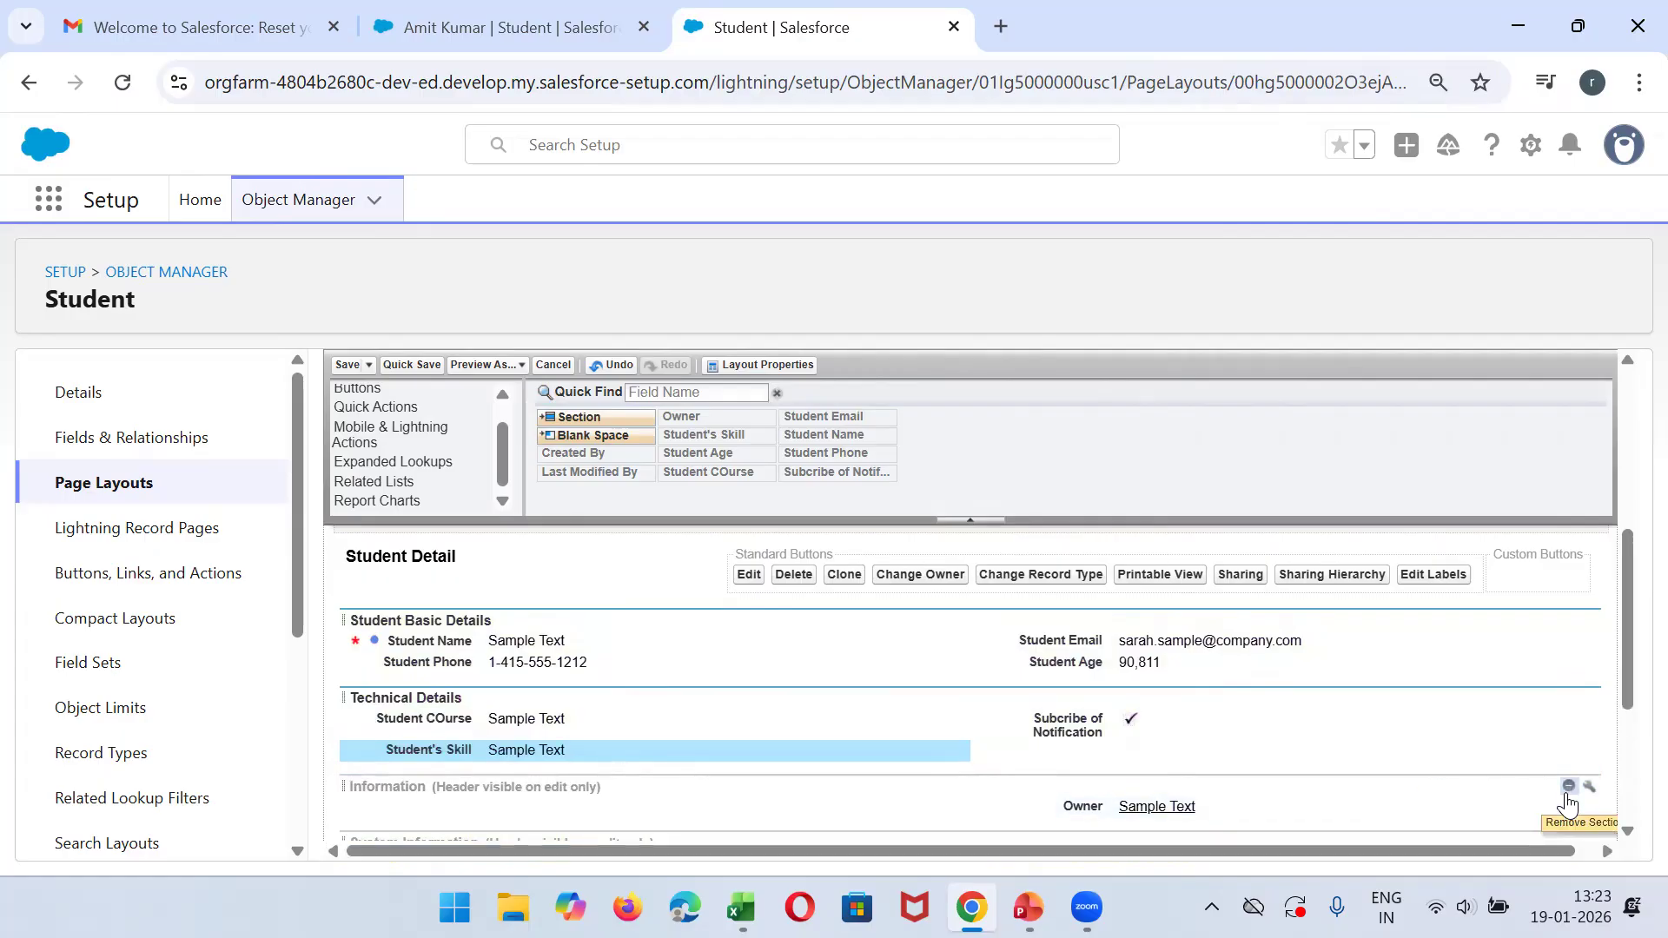
# - Remove the Information section from the Student layout
pyautogui.click(1568, 786)
pyautogui.press('Return')
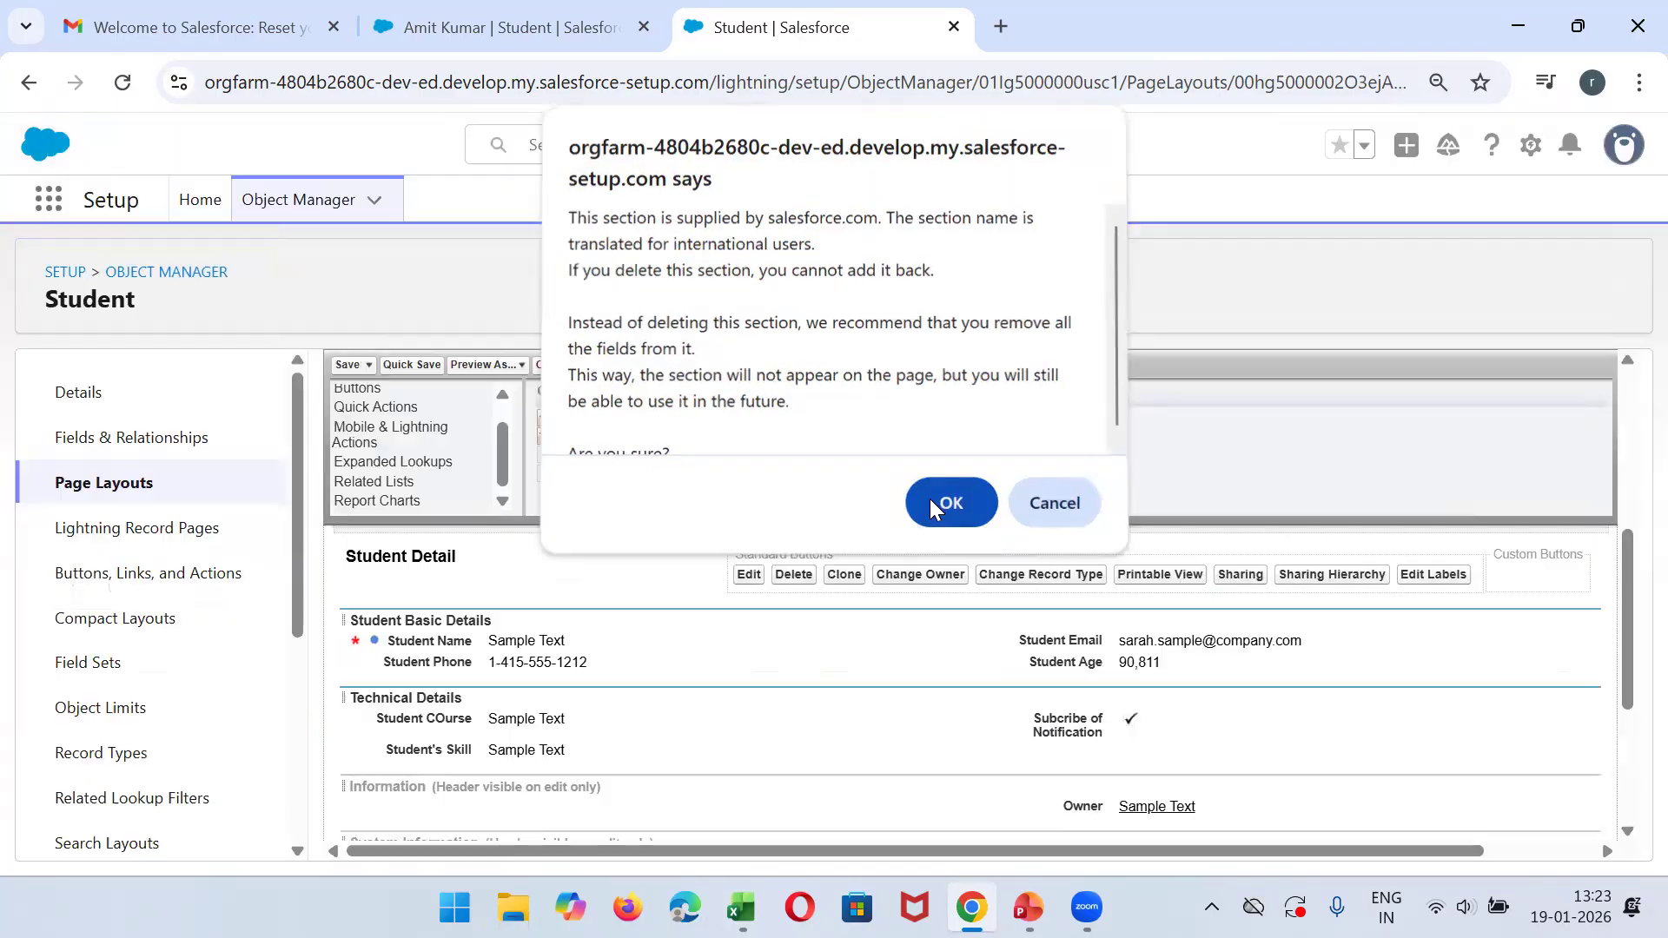
# - Make the Student COurse field required on the layout and save the page layout
pyautogui.moveTo(1632, 637)
pyautogui.mouseDown()
pyautogui.moveTo(1627, 678)
pyautogui.moveTo(1625, 662)
pyautogui.mouseUp()
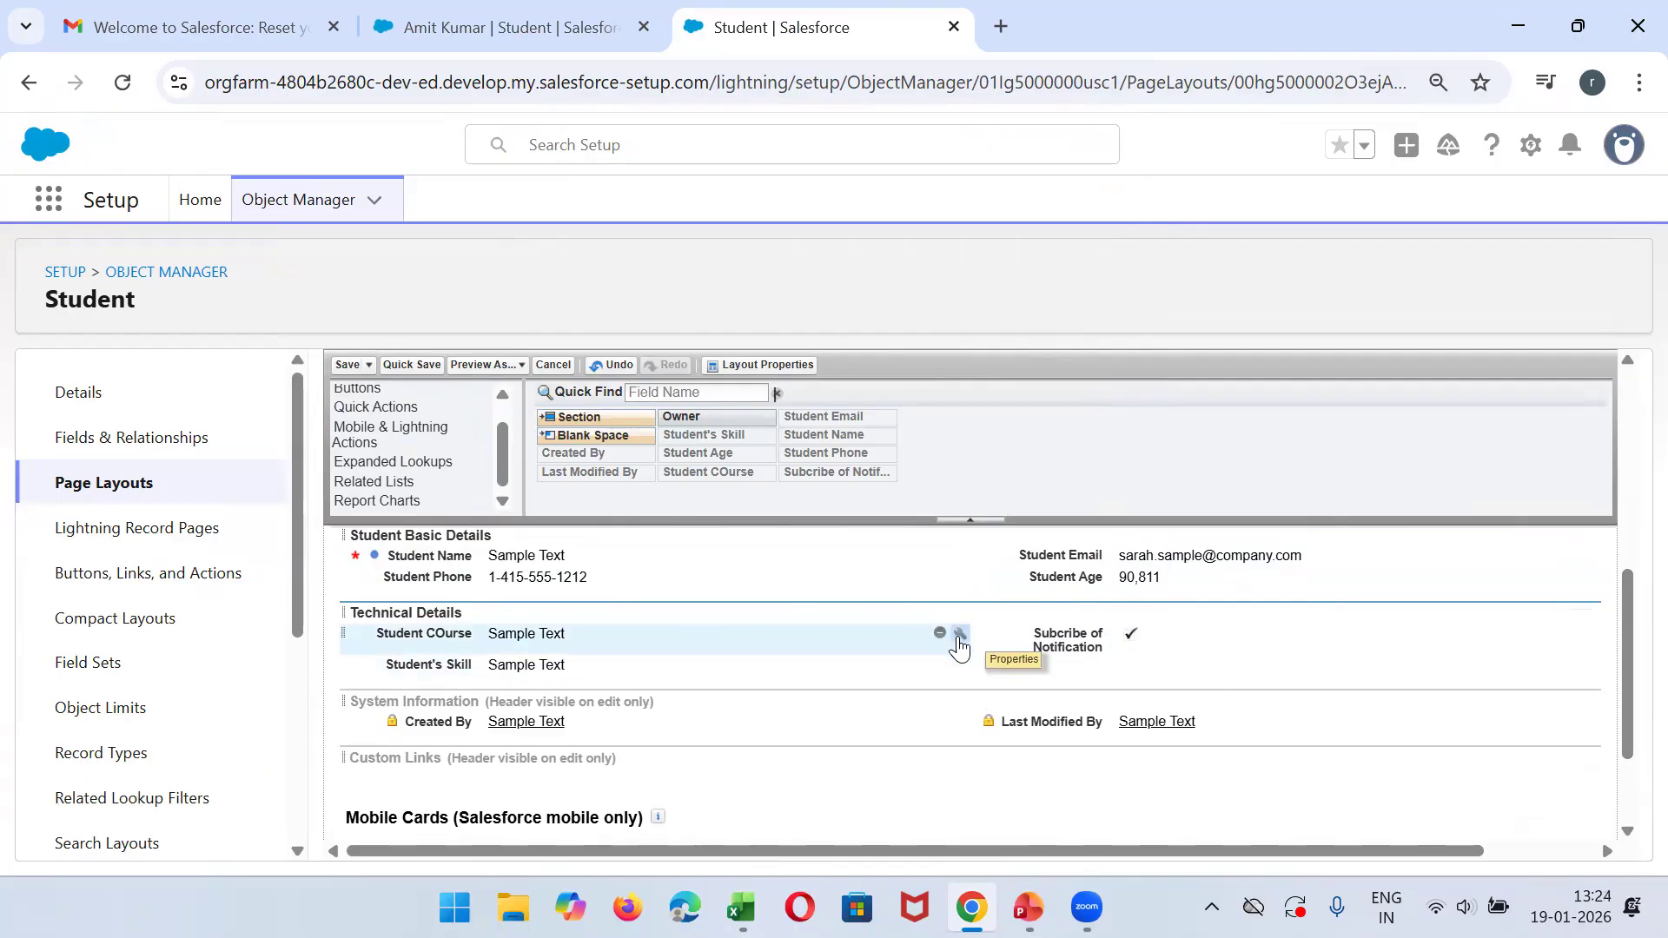
pyautogui.click(959, 635)
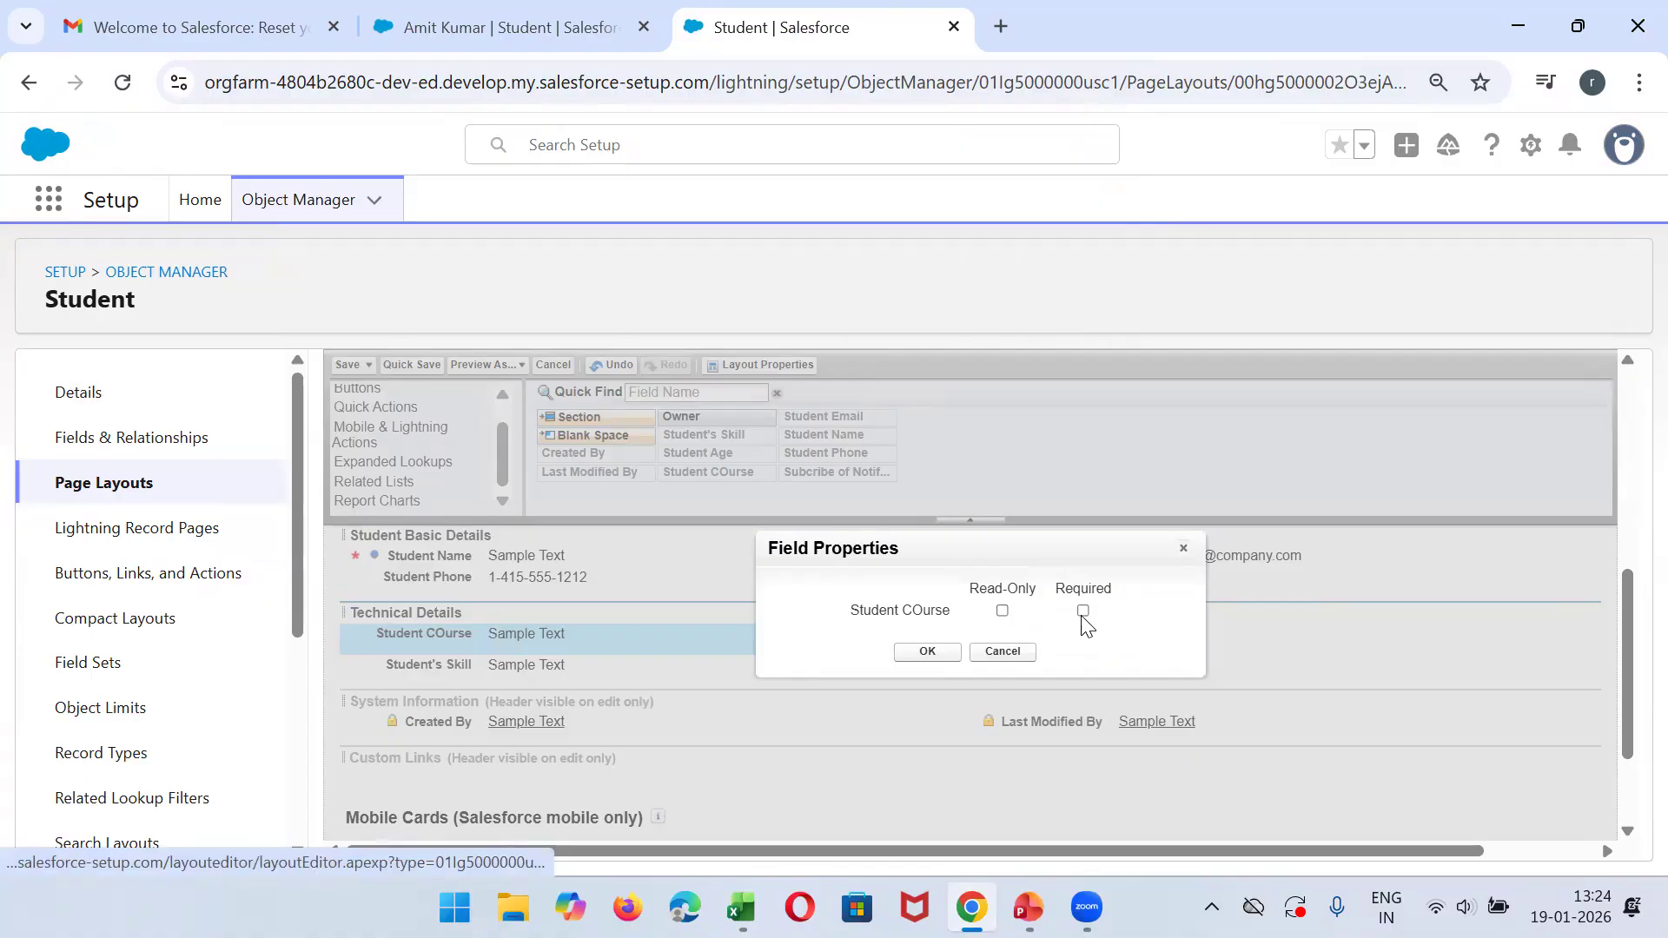
pyautogui.click(903, 658)
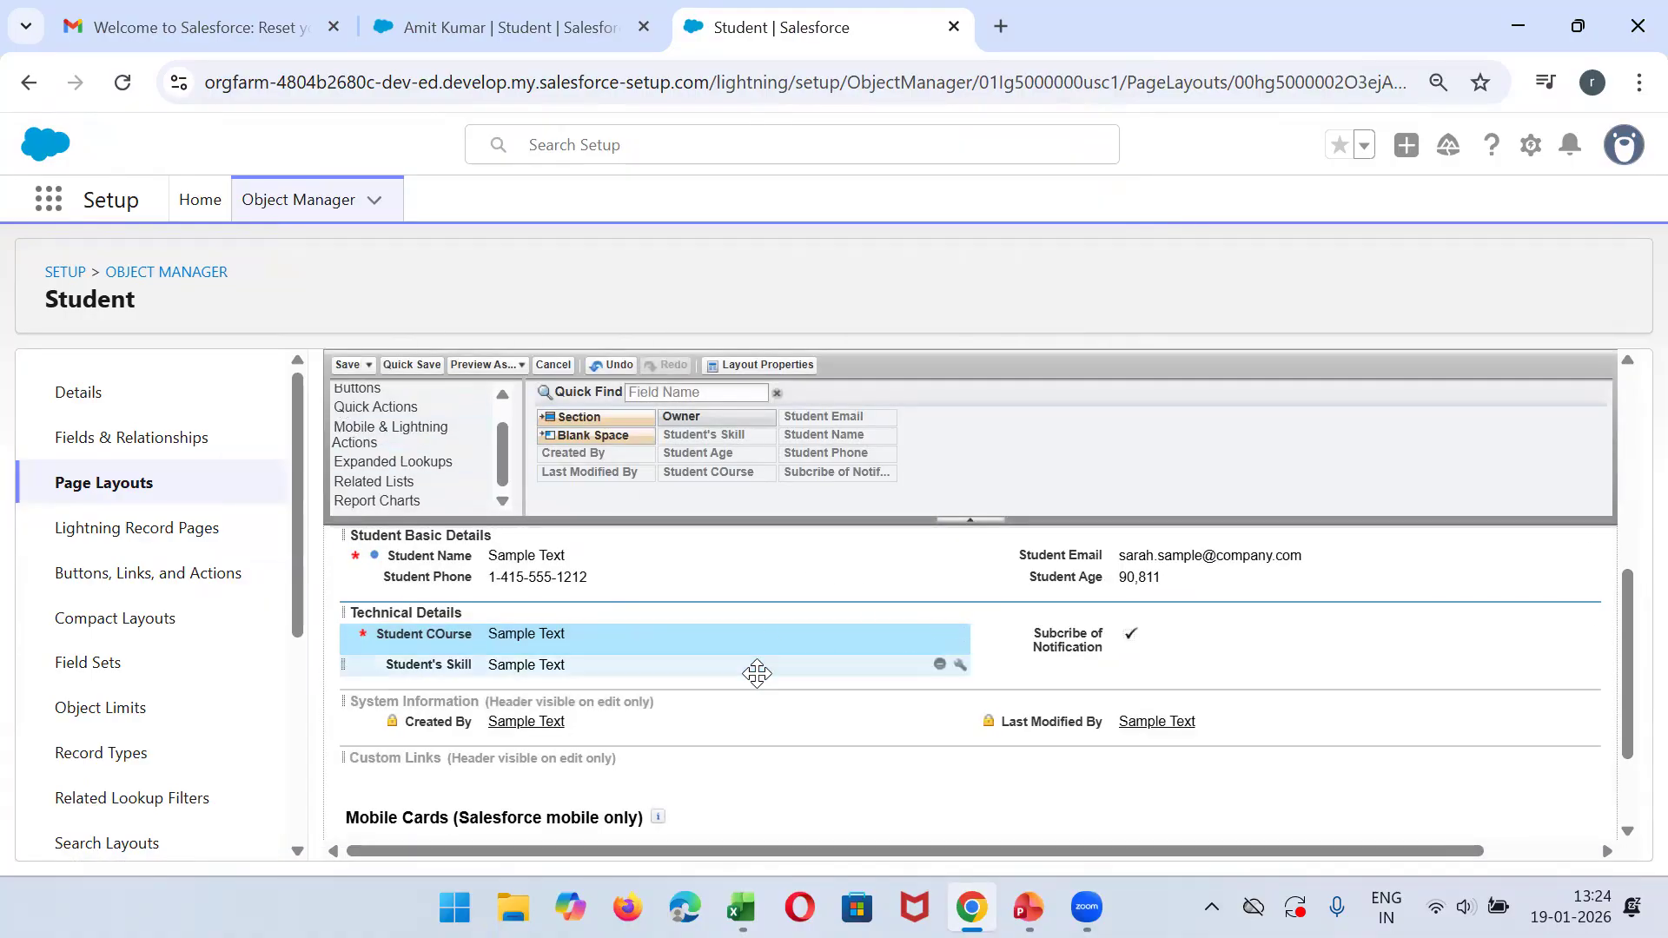
pyautogui.click(349, 369)
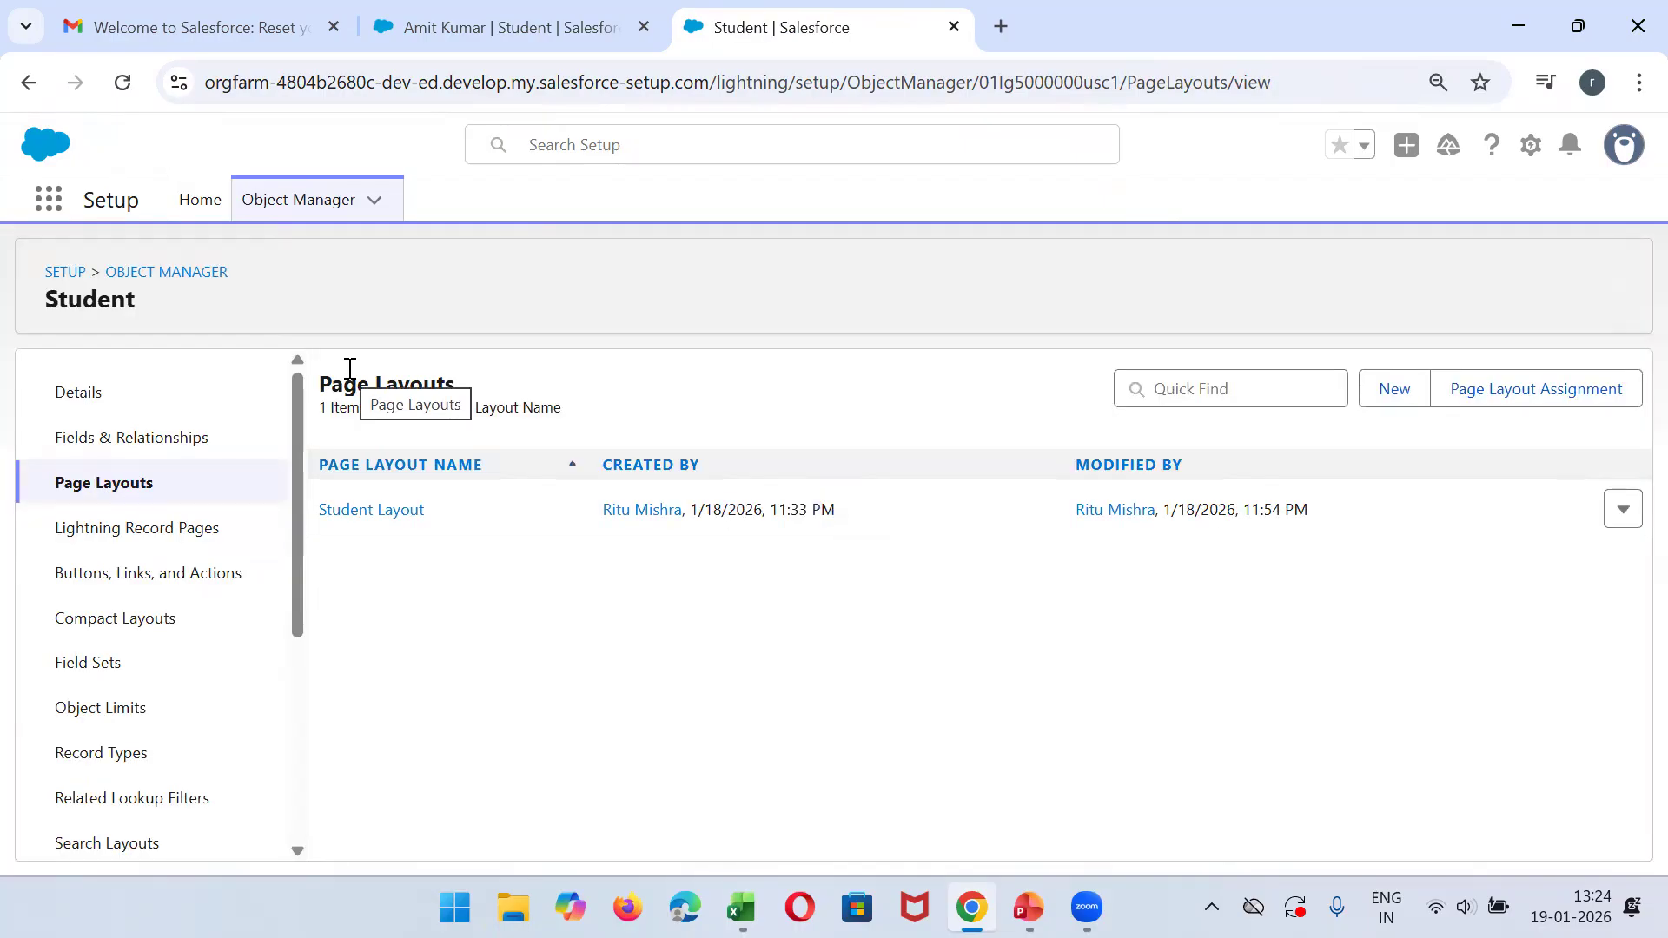
# - Switch to the college app's browser tab, open the Students list and reload the page
pyautogui.click(571, 10)
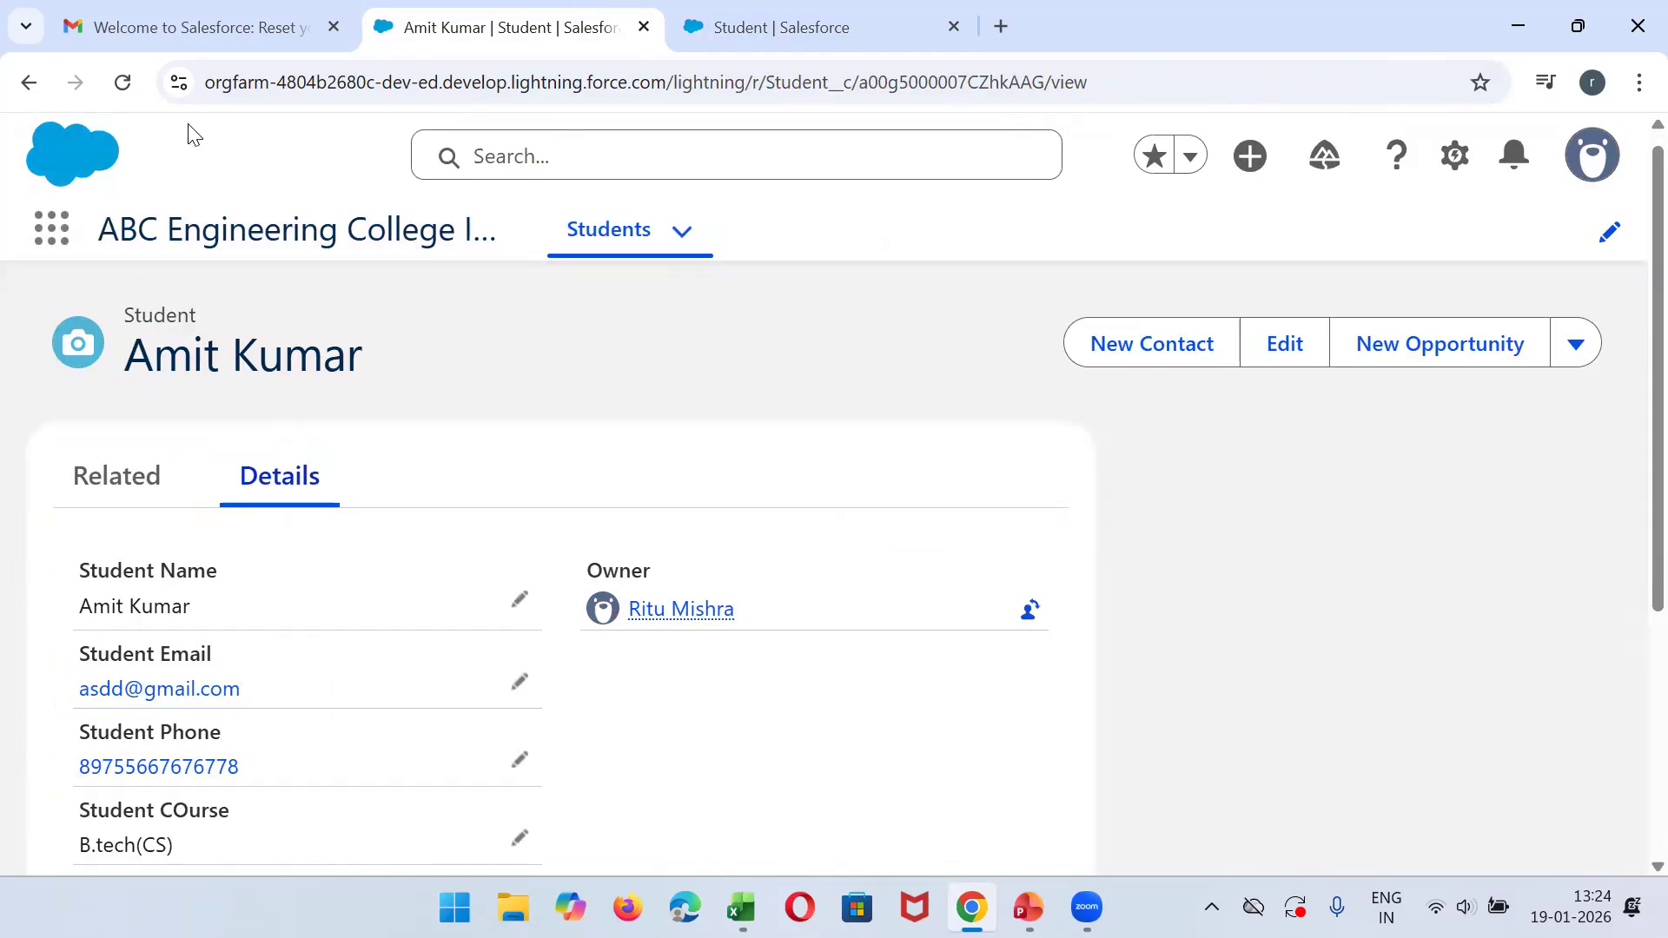
pyautogui.click(615, 252)
pyautogui.click(122, 82)
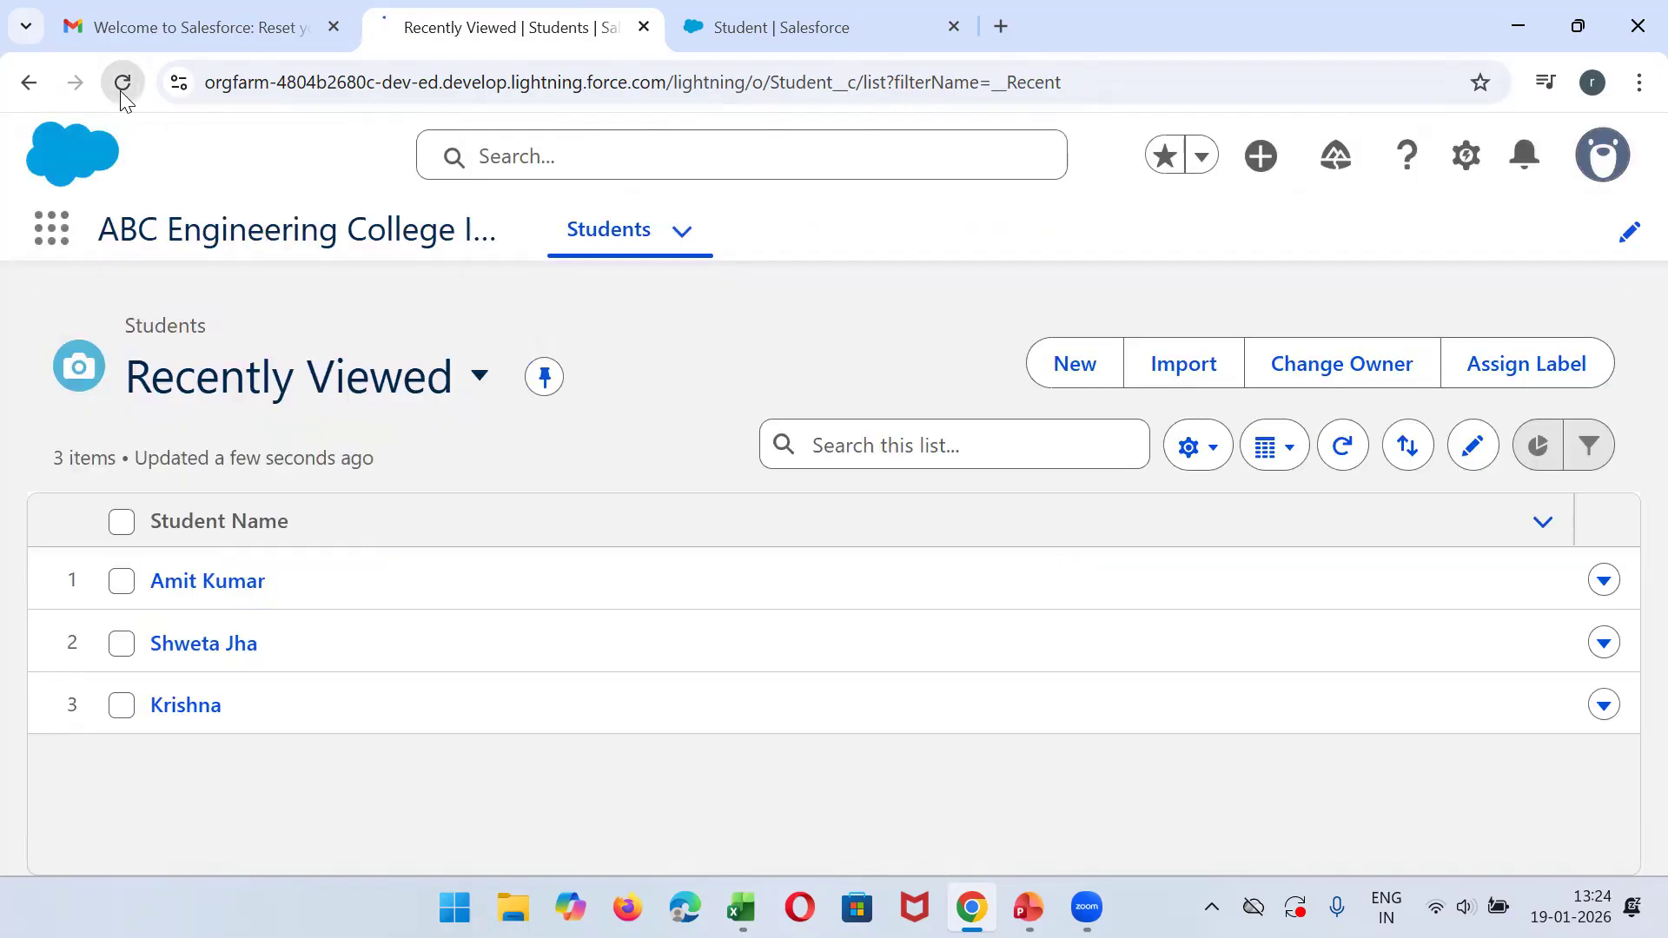
pyautogui.click(121, 90)
# - Start a new student record and fill in the student's name, e-mail and phone number
pyautogui.click(1081, 361)
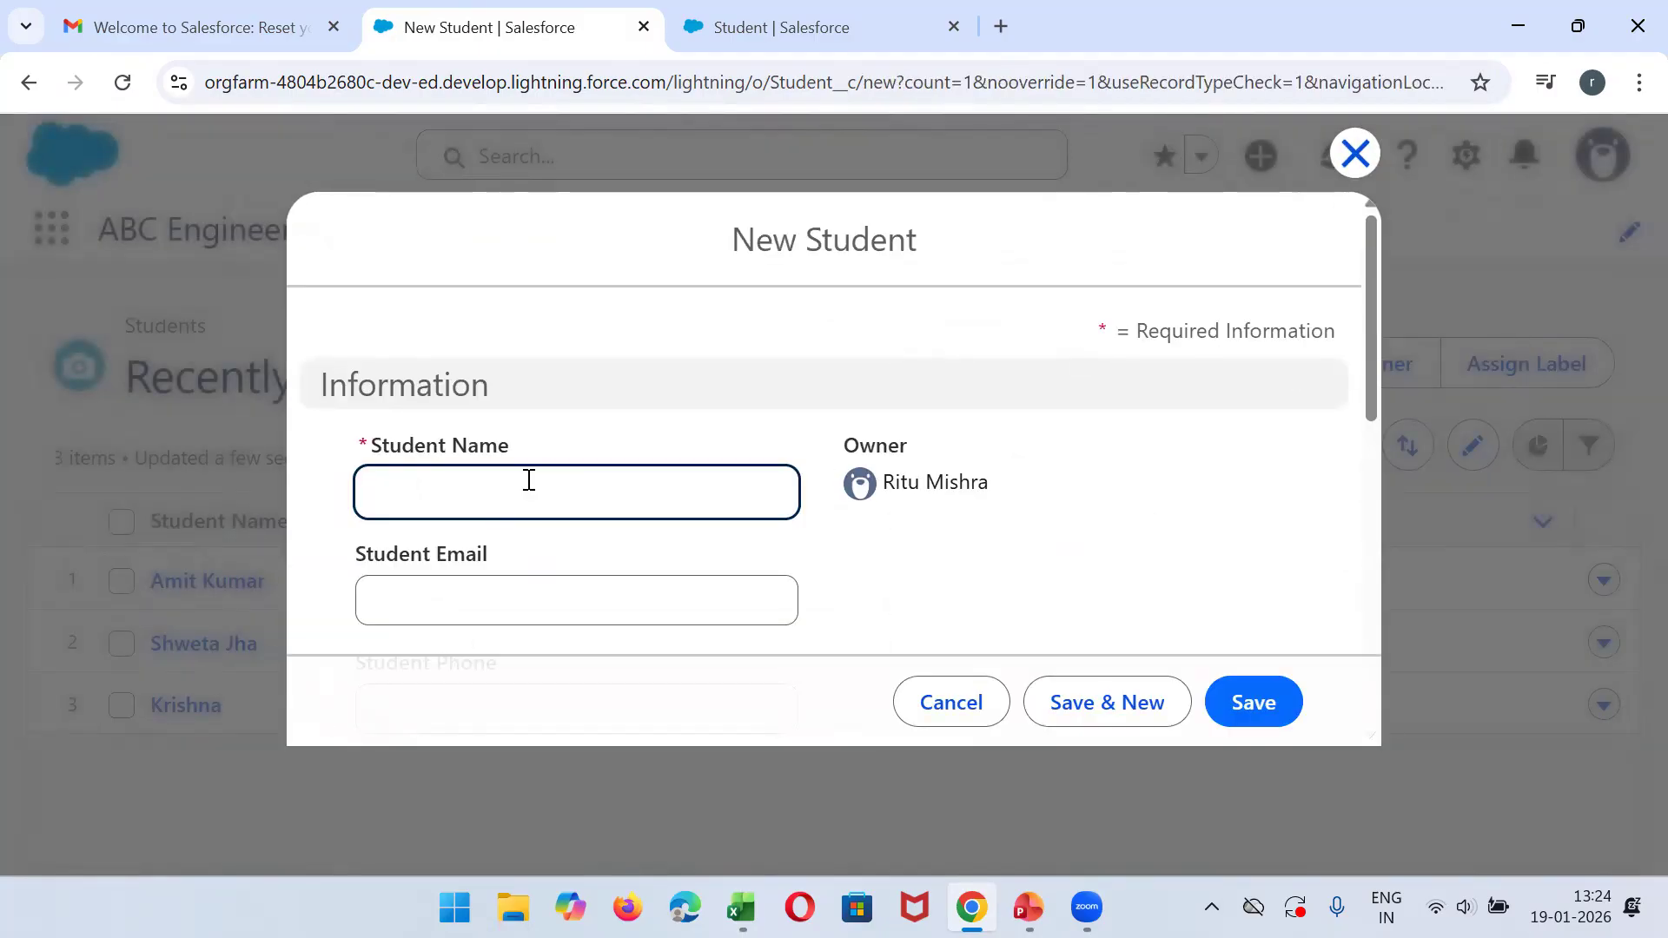
pyautogui.click(740, 907)
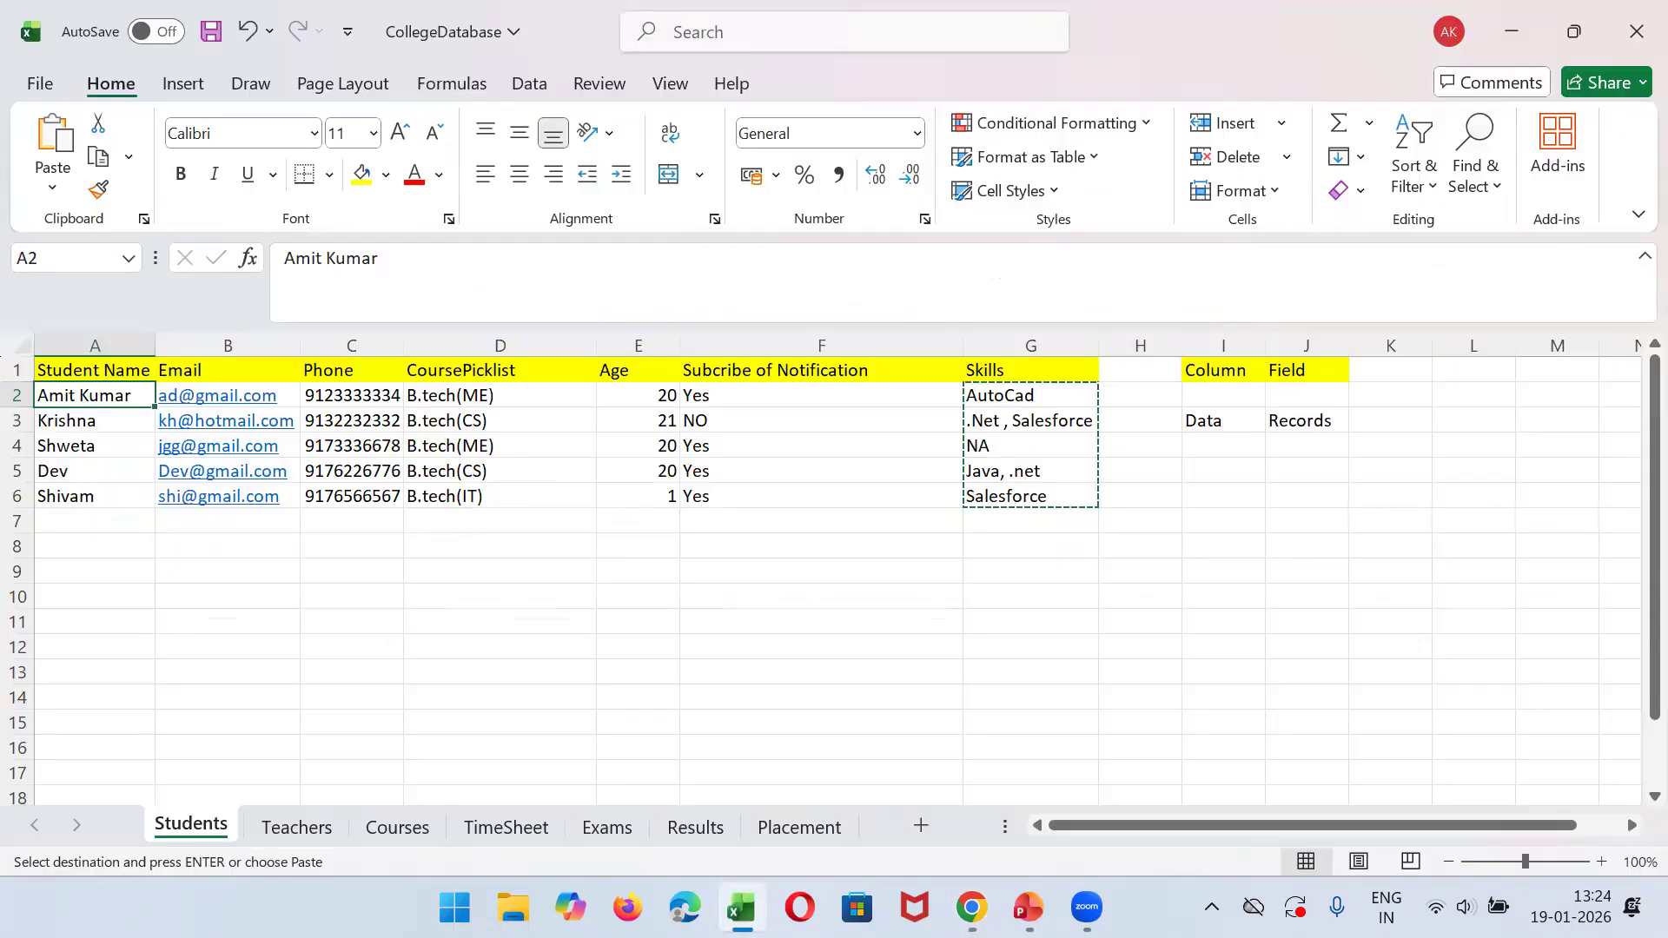
pyautogui.hotkey('alt', 'Tab')
pyautogui.click(608, 487)
pyautogui.write('Shi')
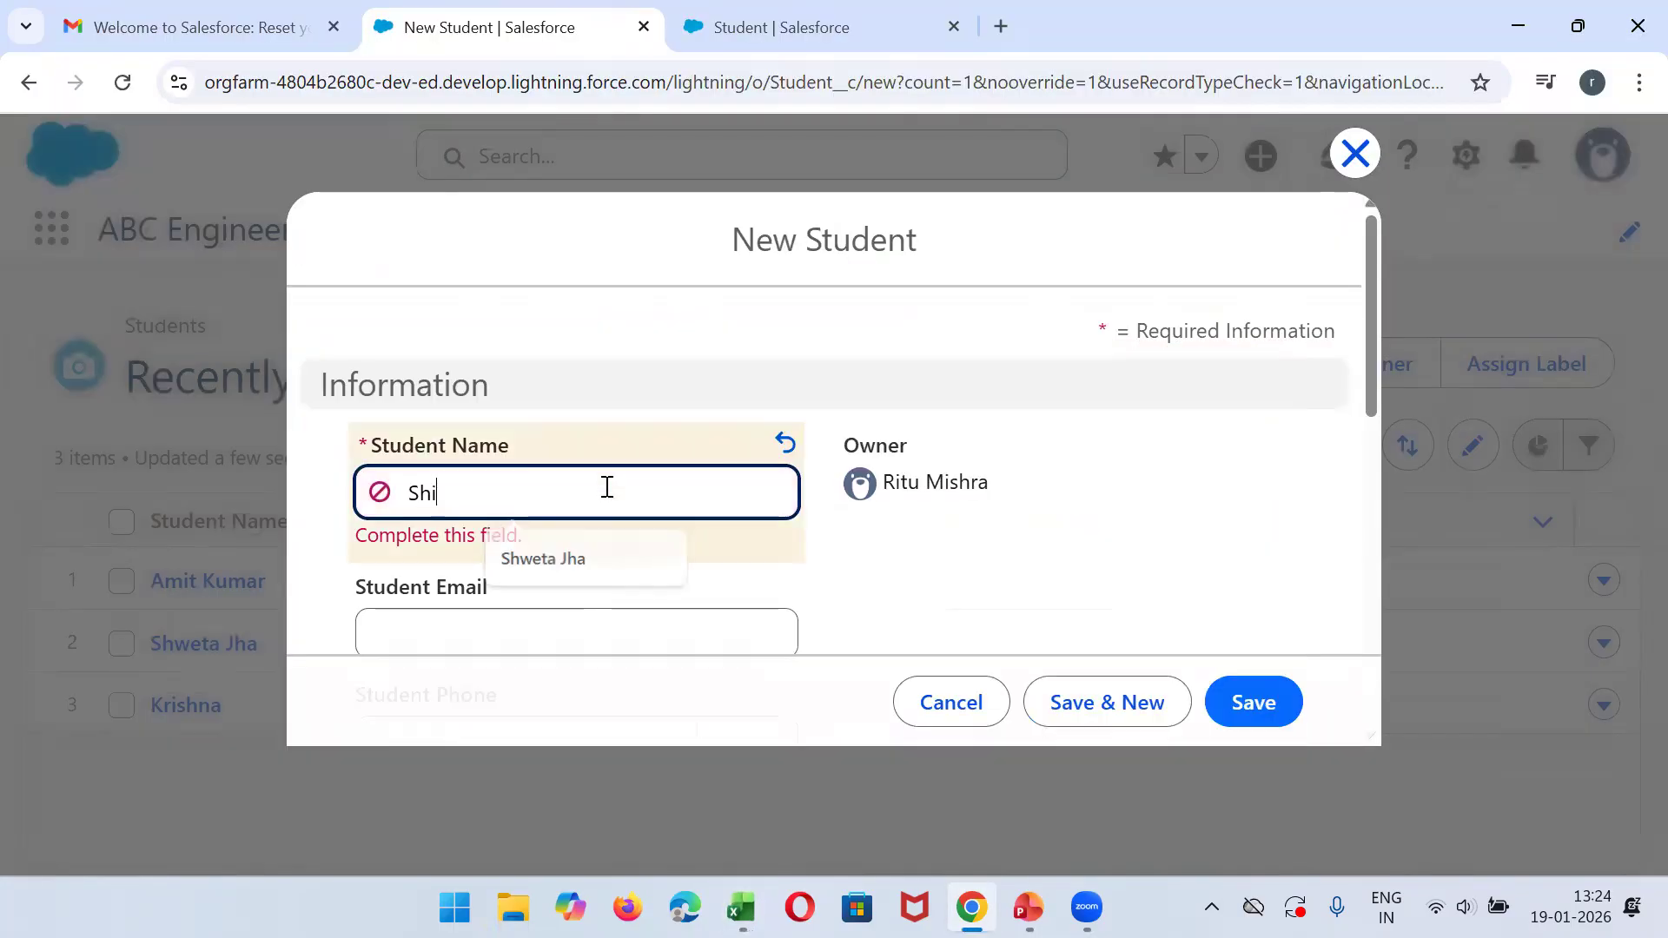
pyautogui.write('vam')
pyautogui.press('Tab')
pyautogui.press('Tab')
pyautogui.write('08980909')
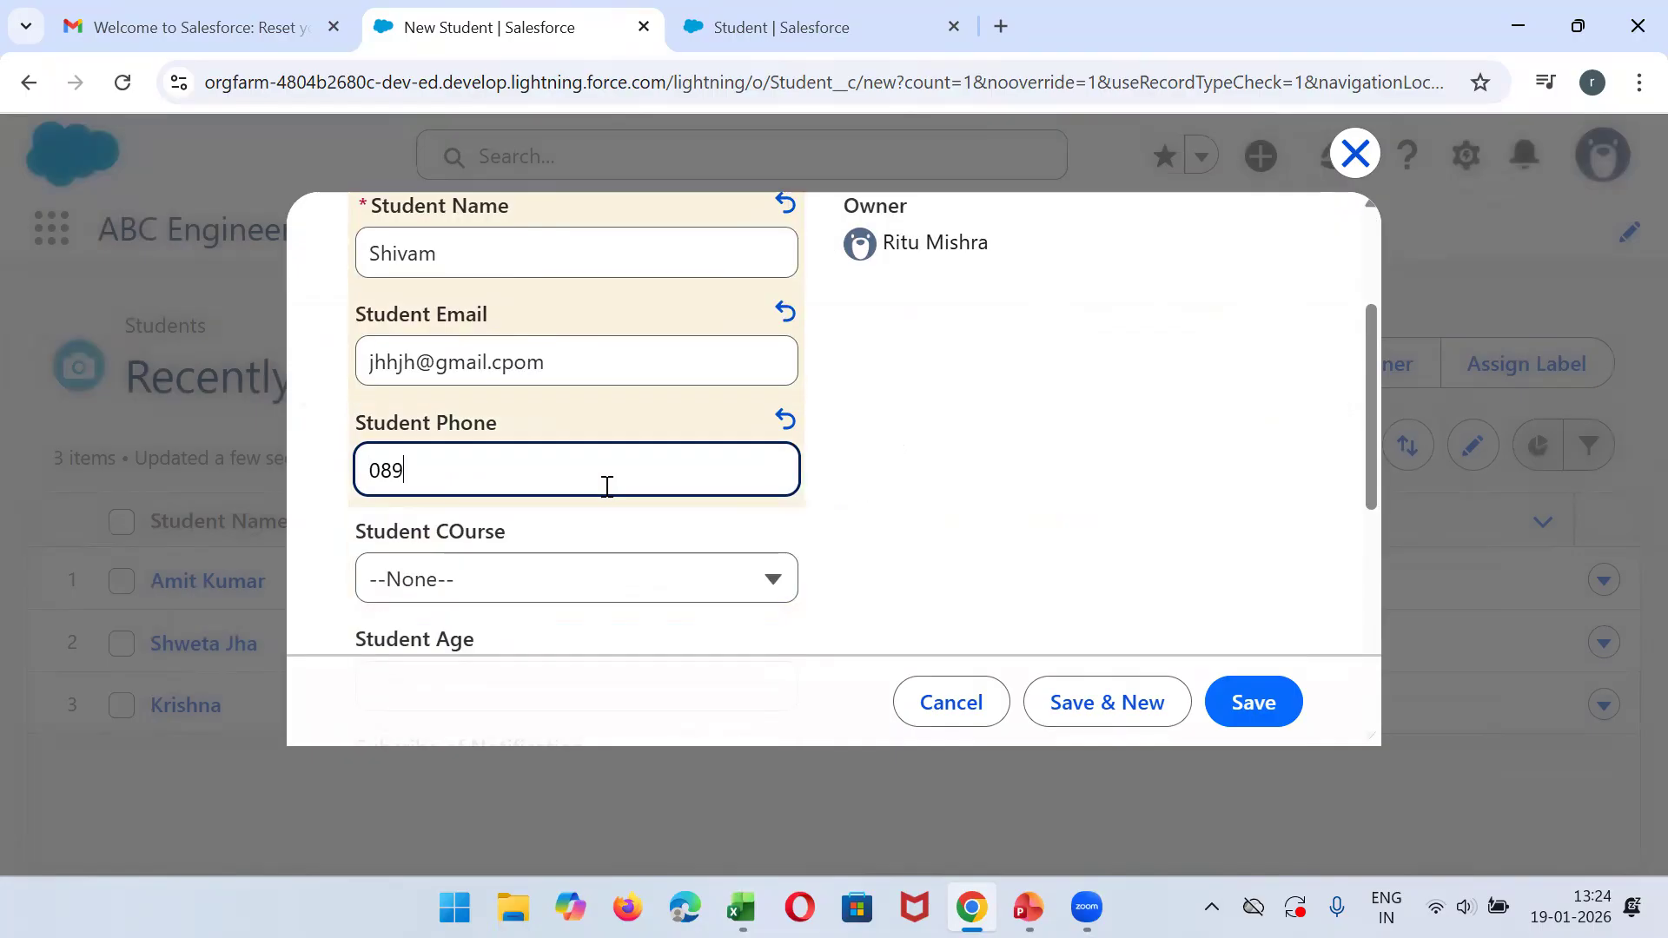
# - Choose B.tech(CS) as the student's course, review the form's fields and discard the new record
pyautogui.press('Tab')
pyautogui.click(650, 597)
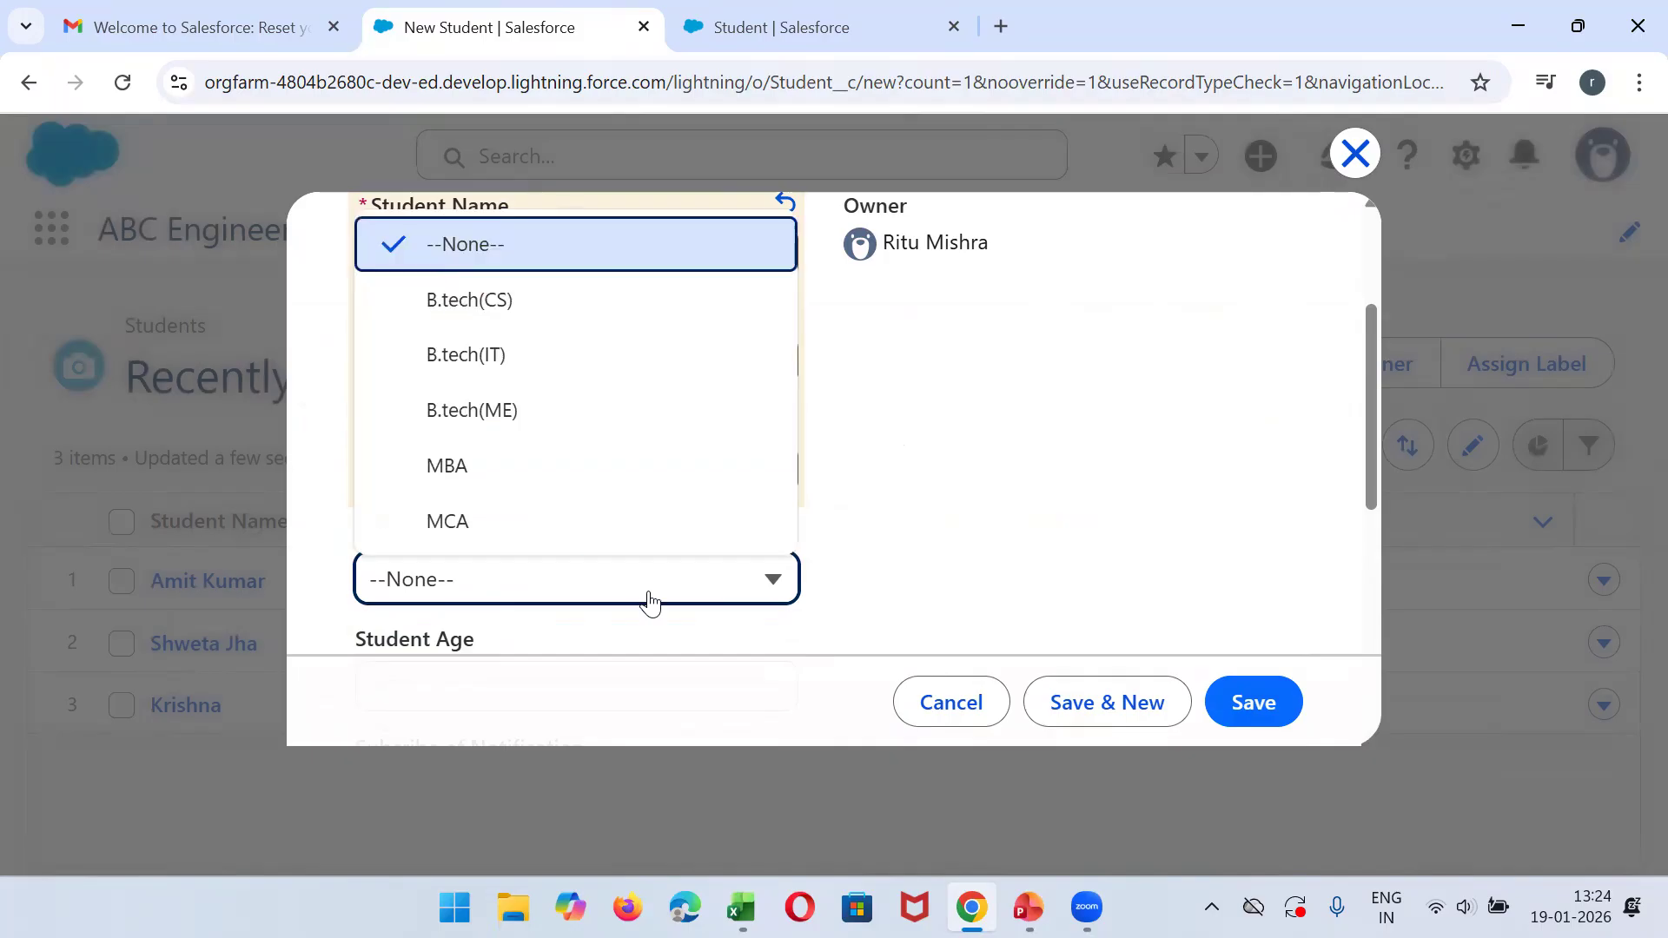
pyautogui.click(599, 313)
pyautogui.moveTo(1381, 351); pyautogui.dragTo(1338, 379)
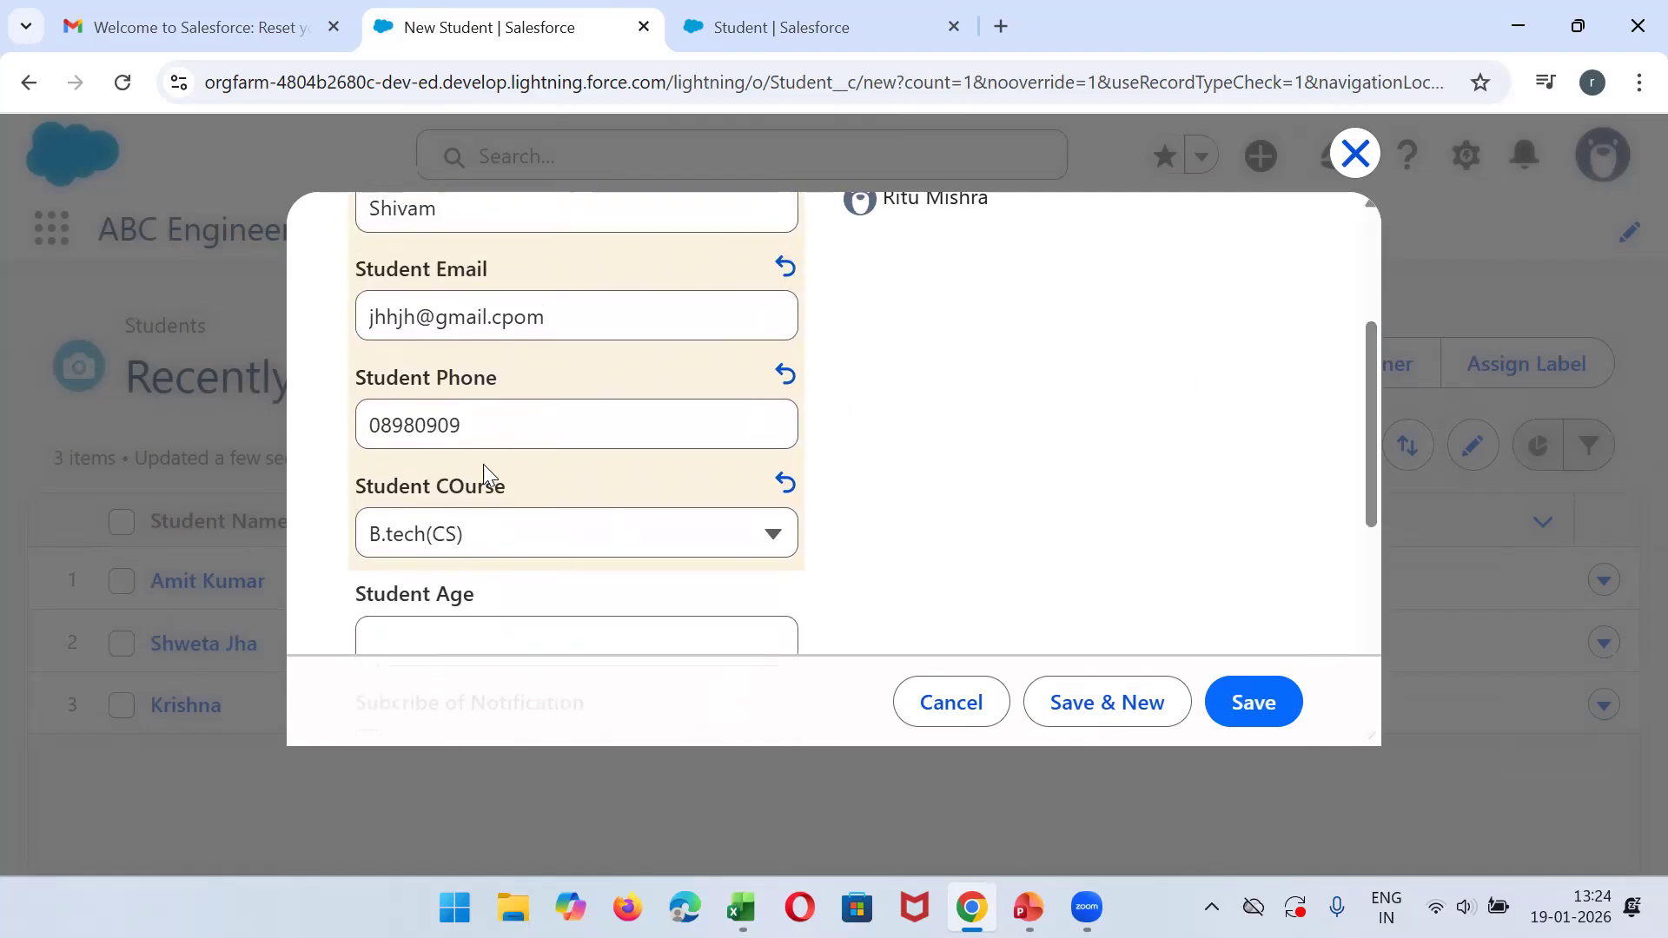
pyautogui.click(970, 718)
# - Reload the Students list and open the first student's record to check its field layout
pyautogui.click(119, 87)
pyautogui.click(856, 12)
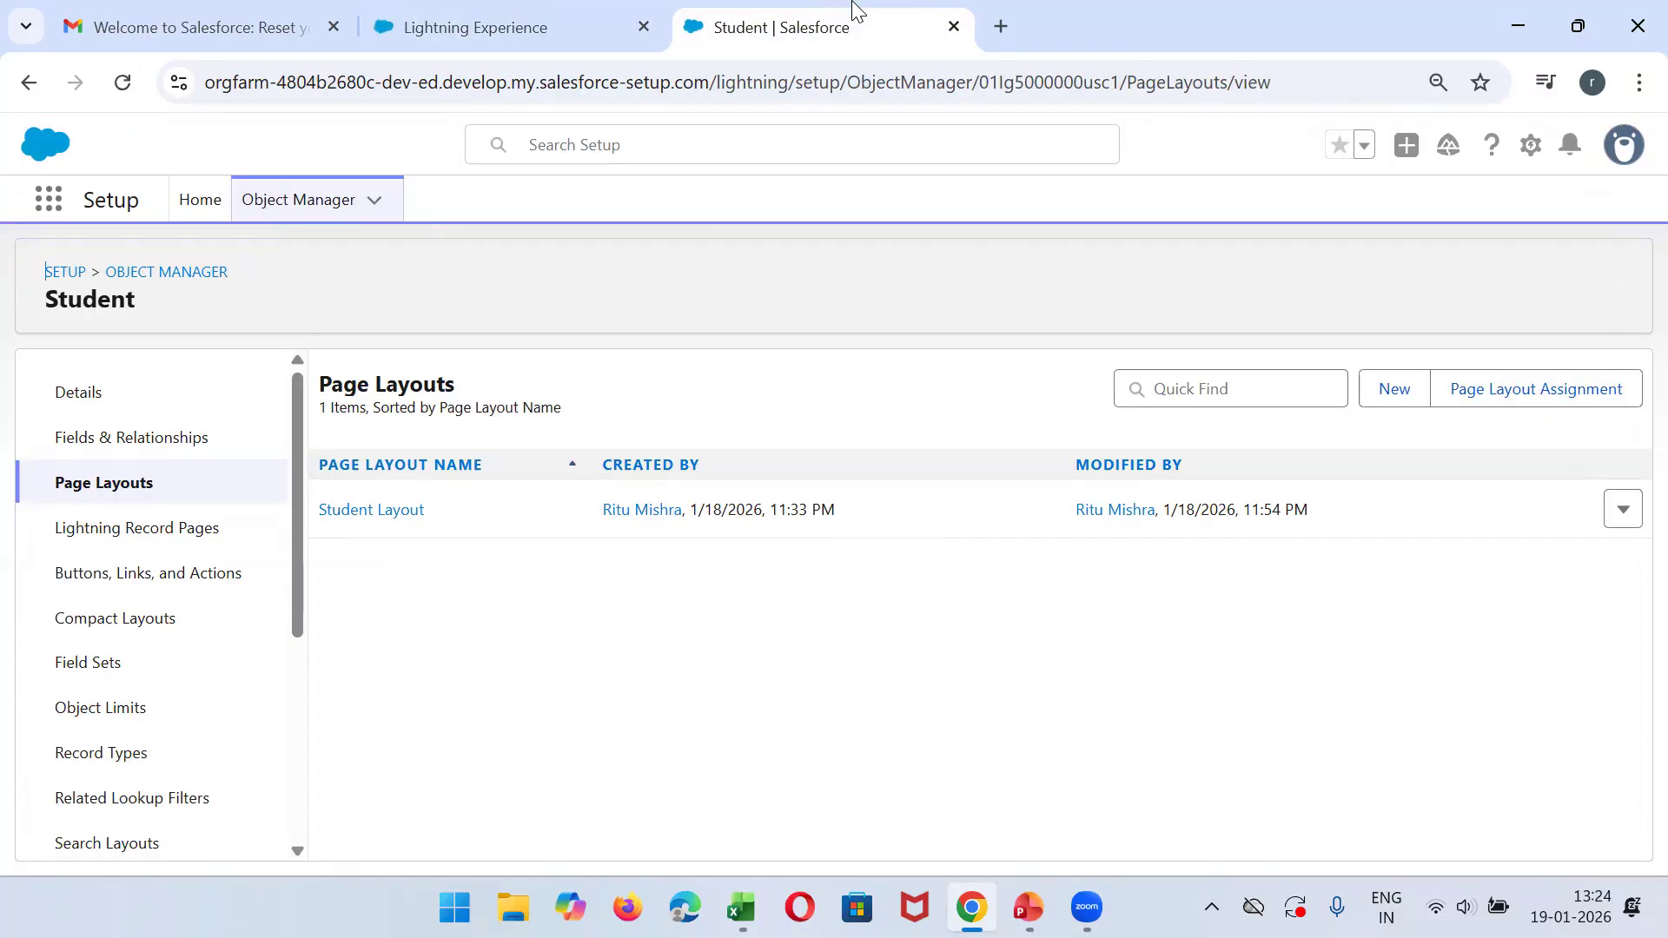
pyautogui.click(486, 16)
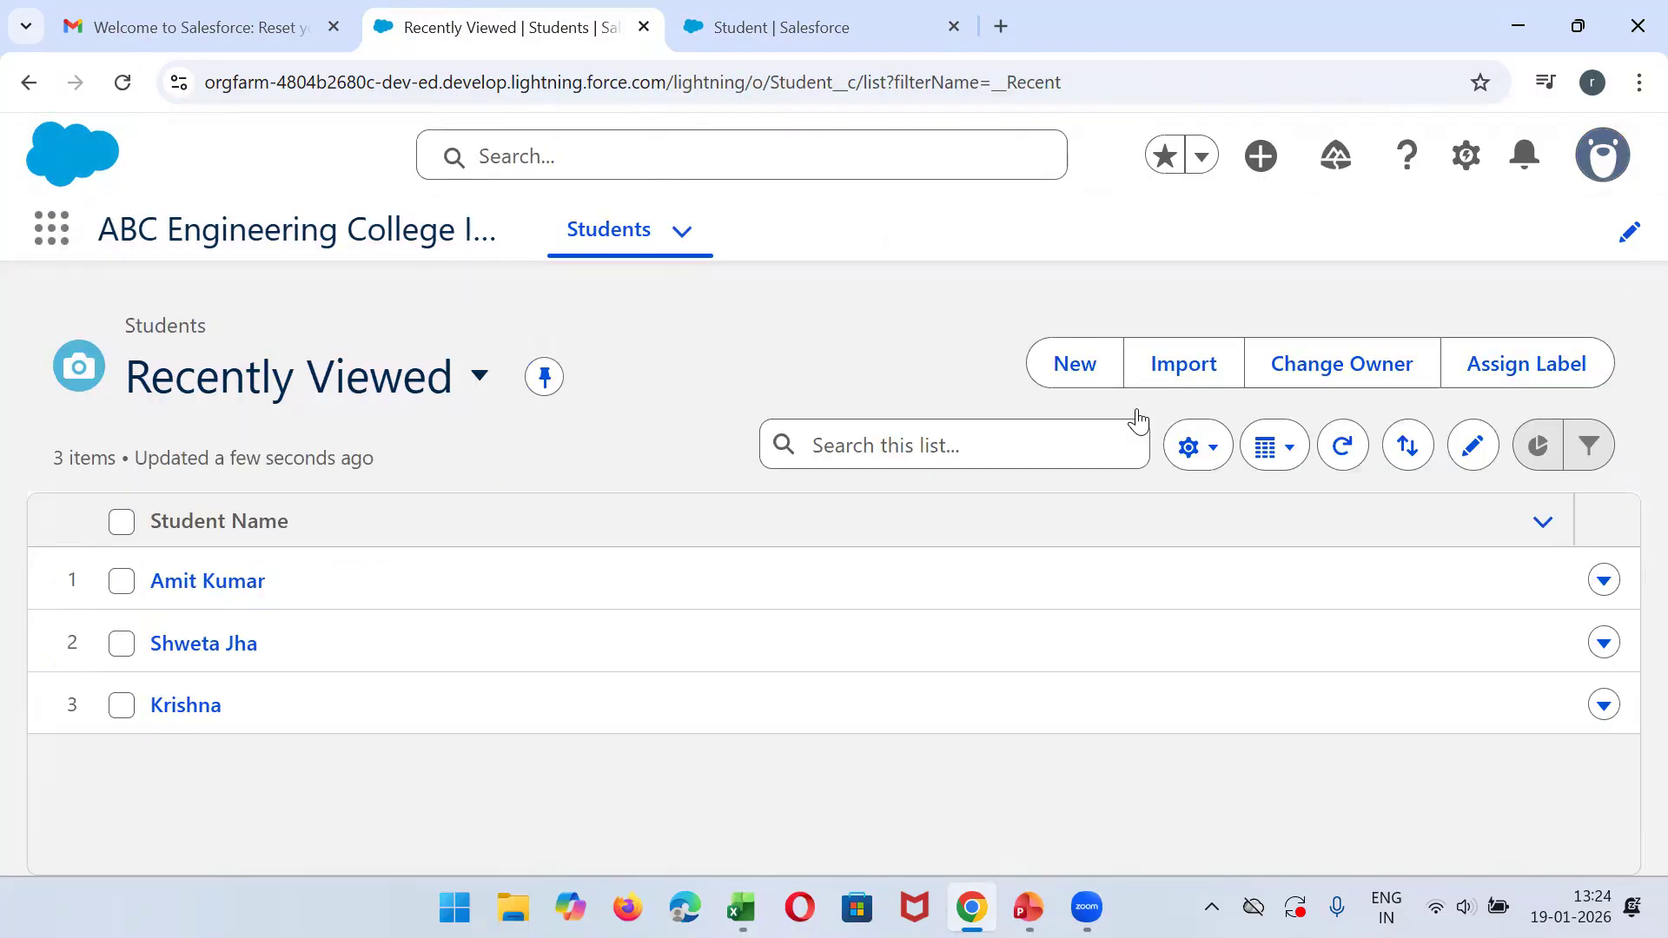
pyautogui.click(206, 580)
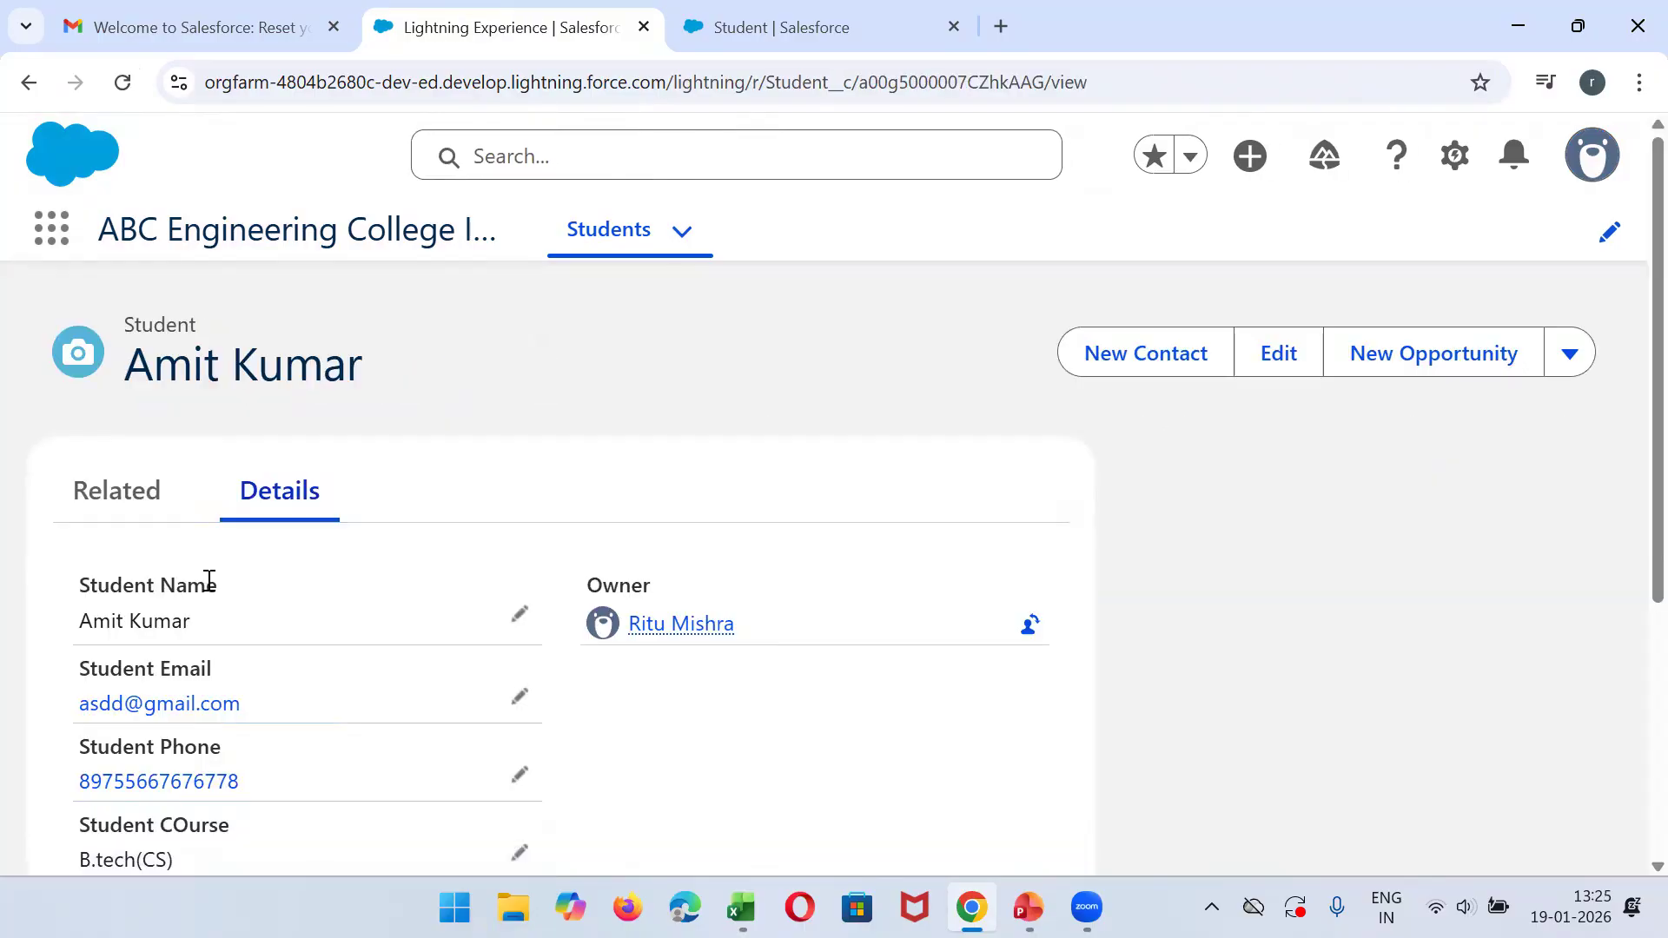
# - Return to the Students list and open a blank new student form to examine its sections and fields
pyautogui.click(29, 82)
pyautogui.click(1075, 363)
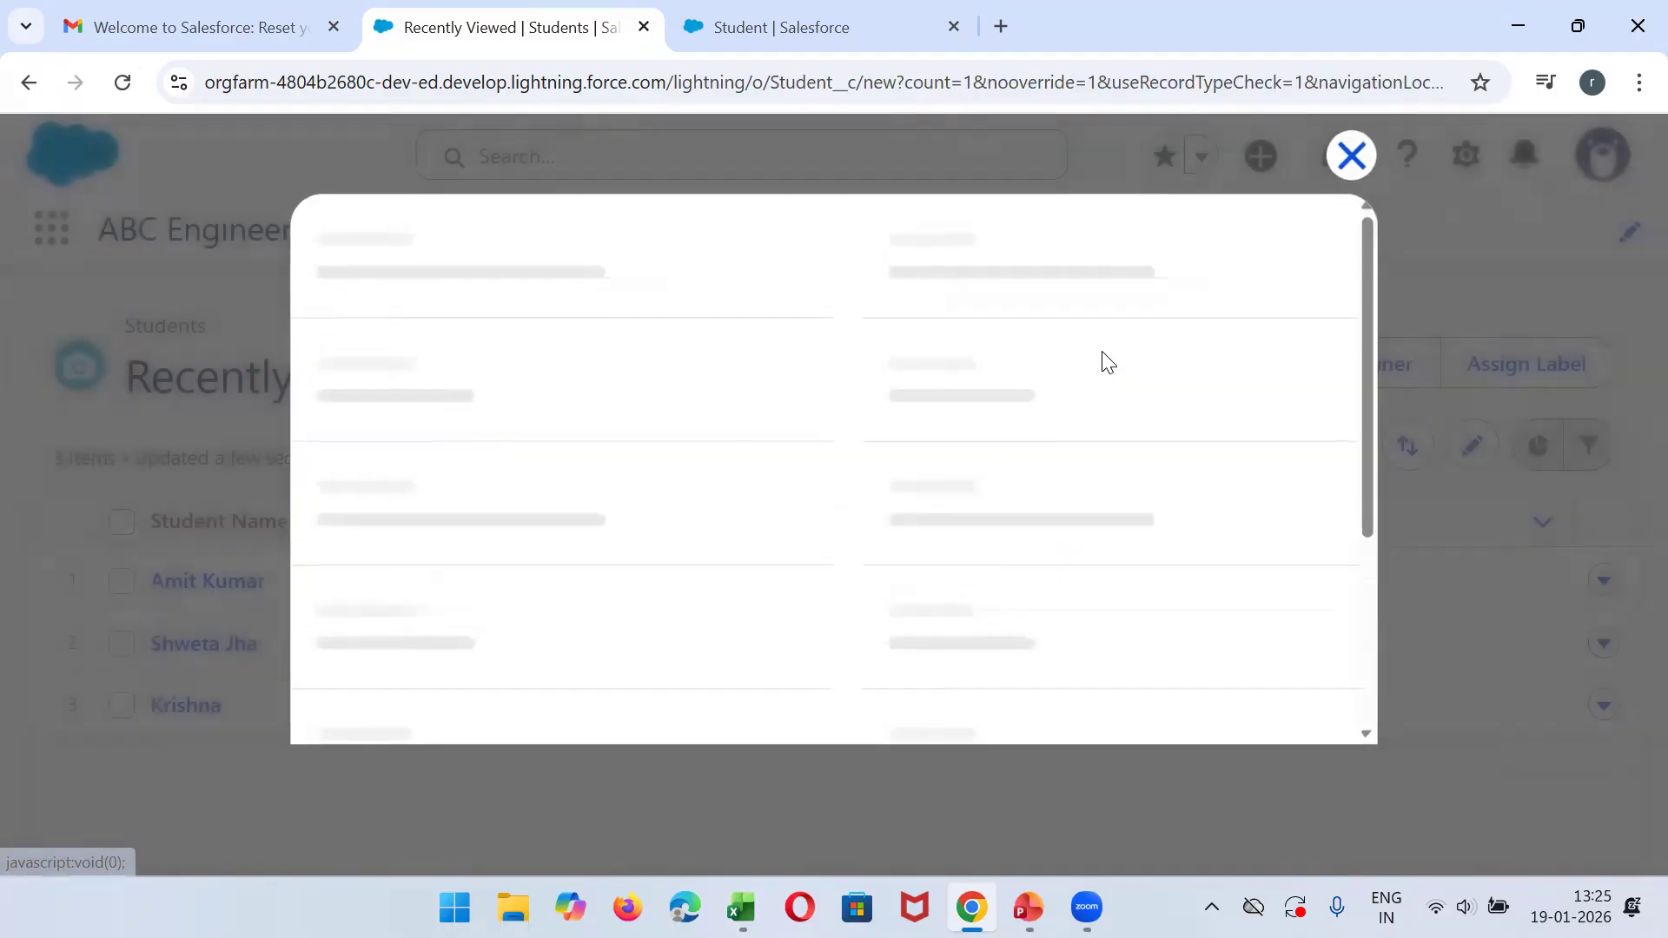
pyautogui.moveTo(1373, 333); pyautogui.dragTo(1363, 459)
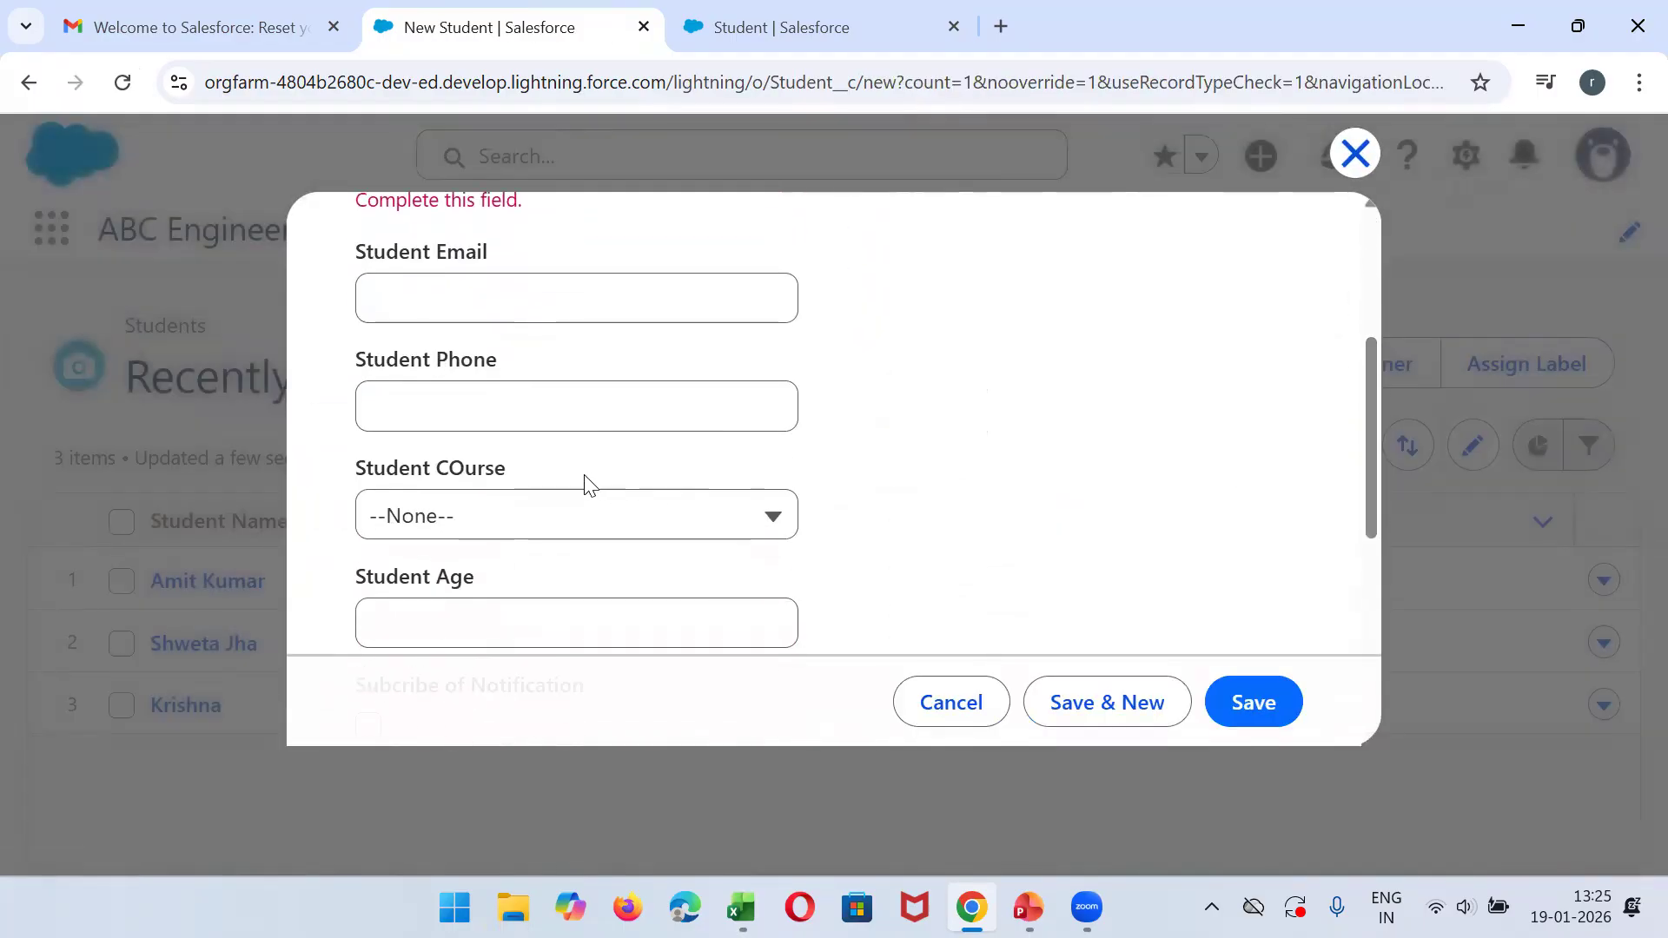
# - Set the new student's age to 21 and fill the phone and e-mail fields with placeholder text
pyautogui.click(562, 607)
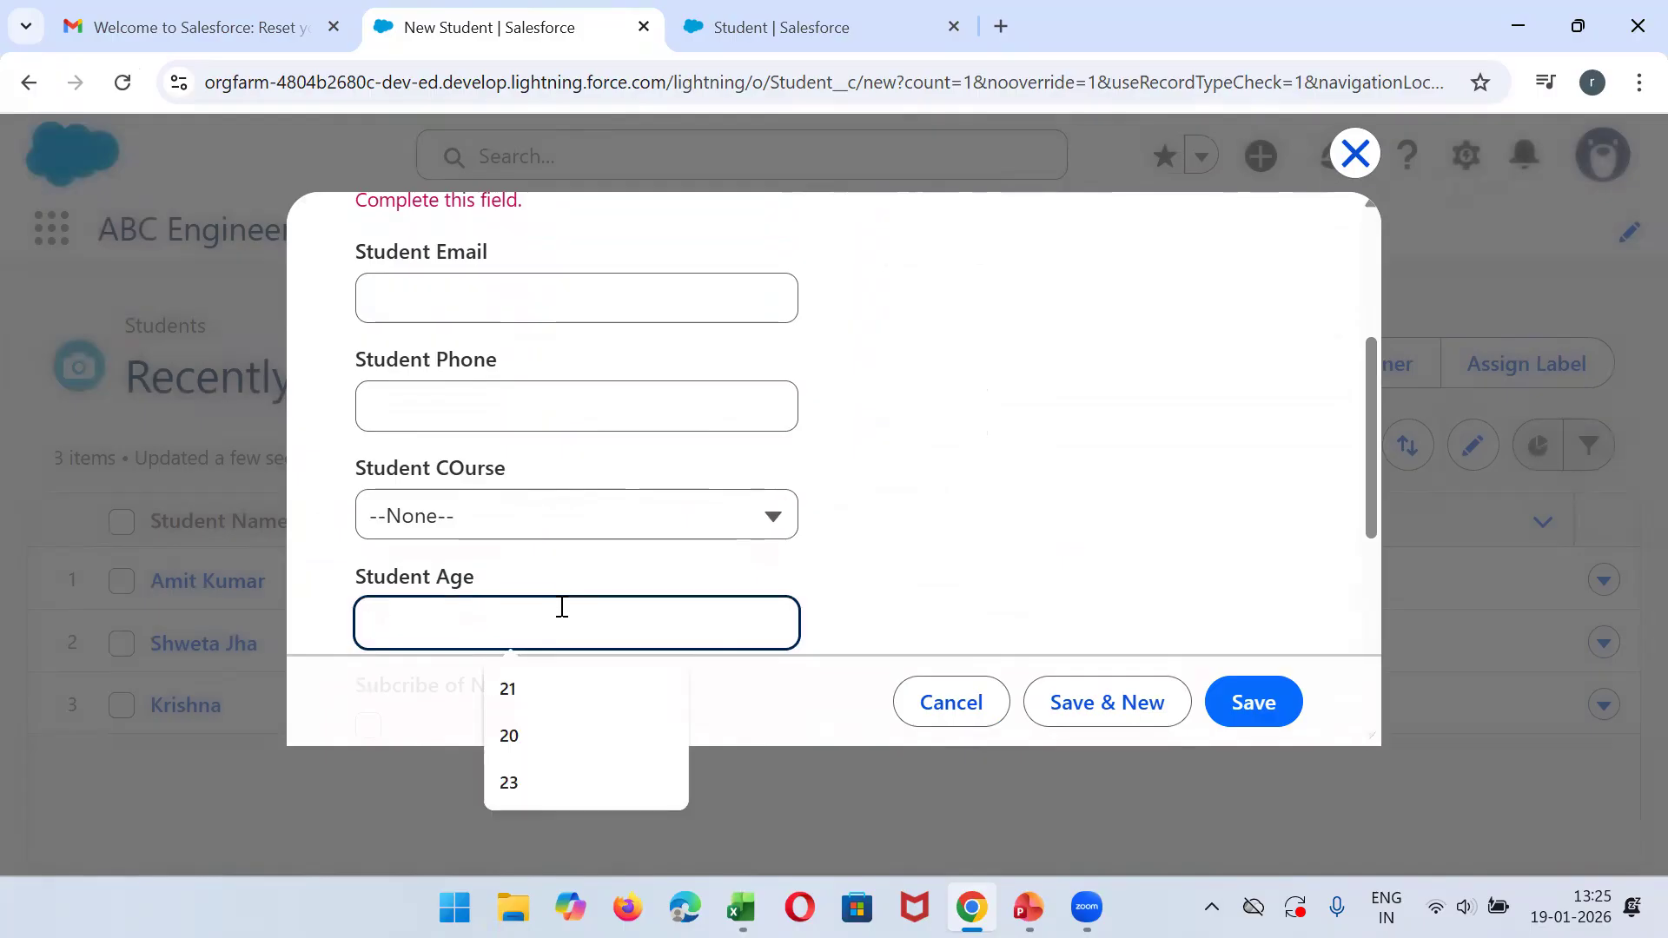
pyautogui.click(577, 688)
pyautogui.click(467, 405)
pyautogui.write('jhh')
pyautogui.write('jkjkj')
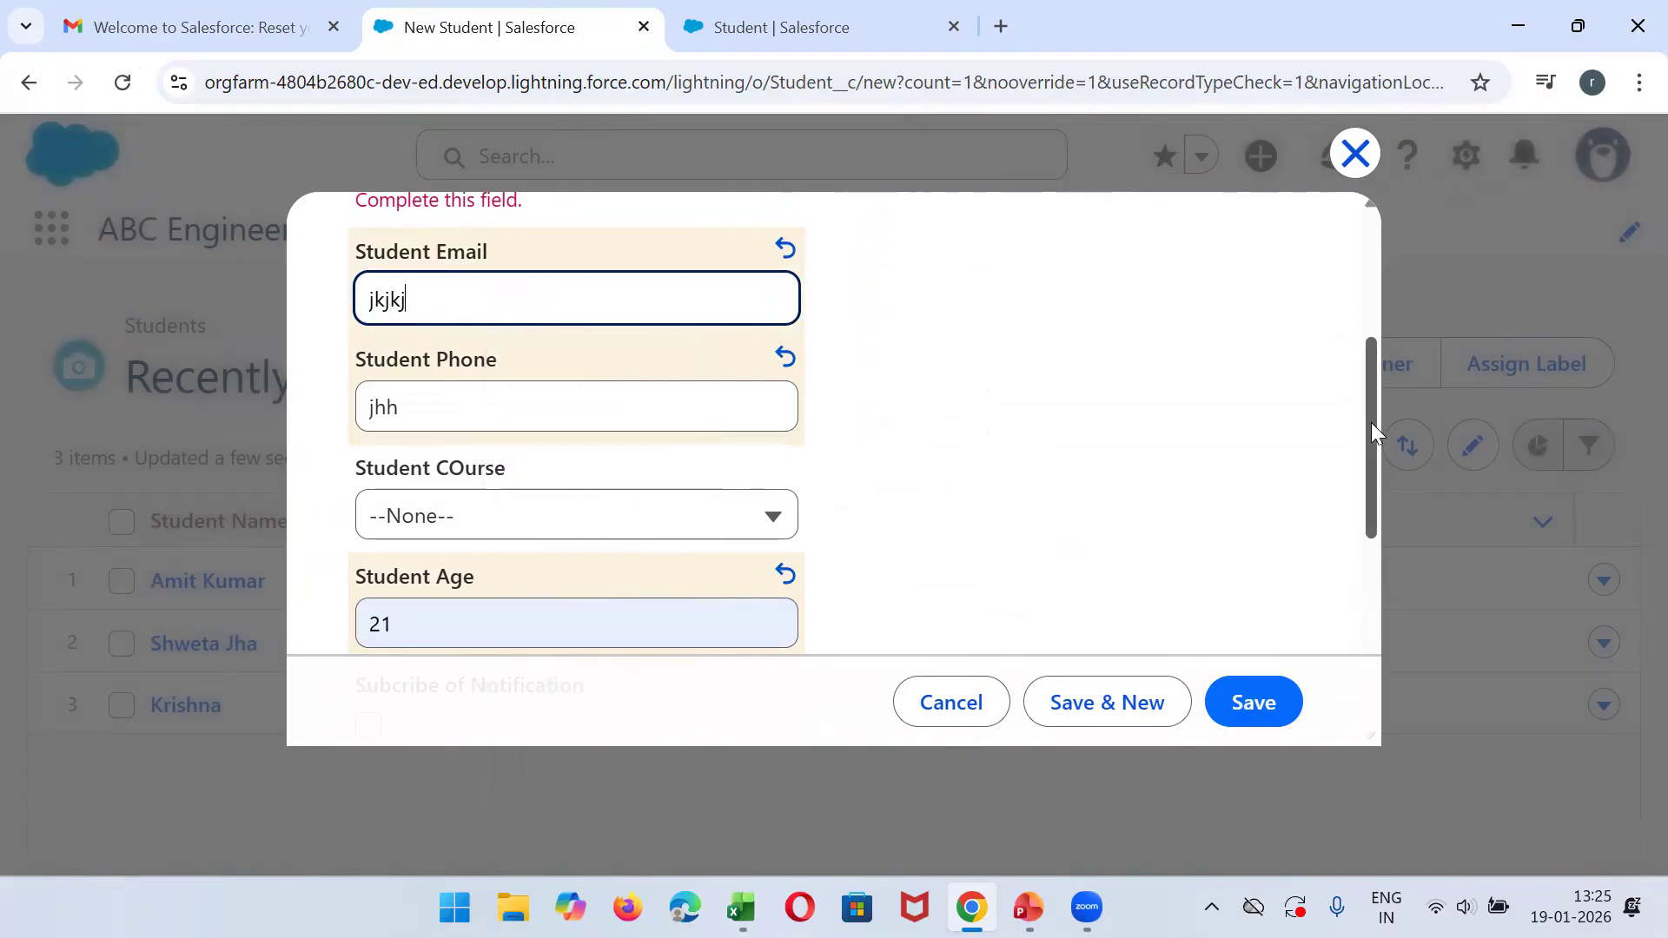
pyautogui.moveTo(1371, 422); pyautogui.dragTo(1364, 257)
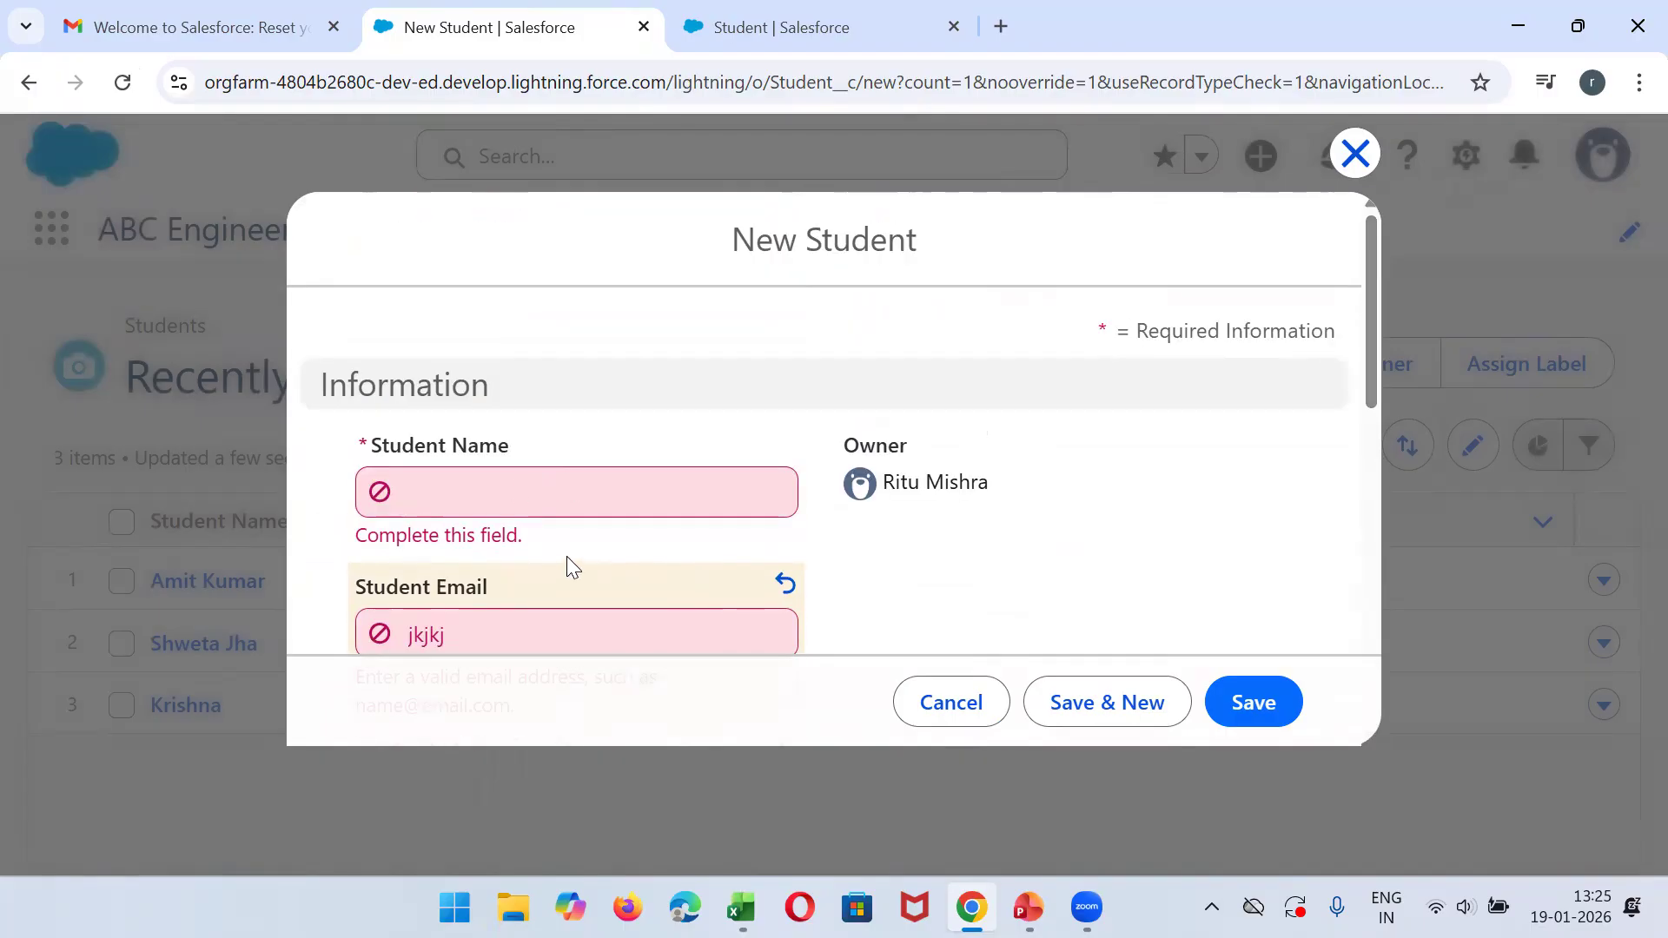
# - Enter the student's name and complete the Student Email entry into a valid e-mail address
pyautogui.click(521, 491)
pyautogui.write('Shivam')
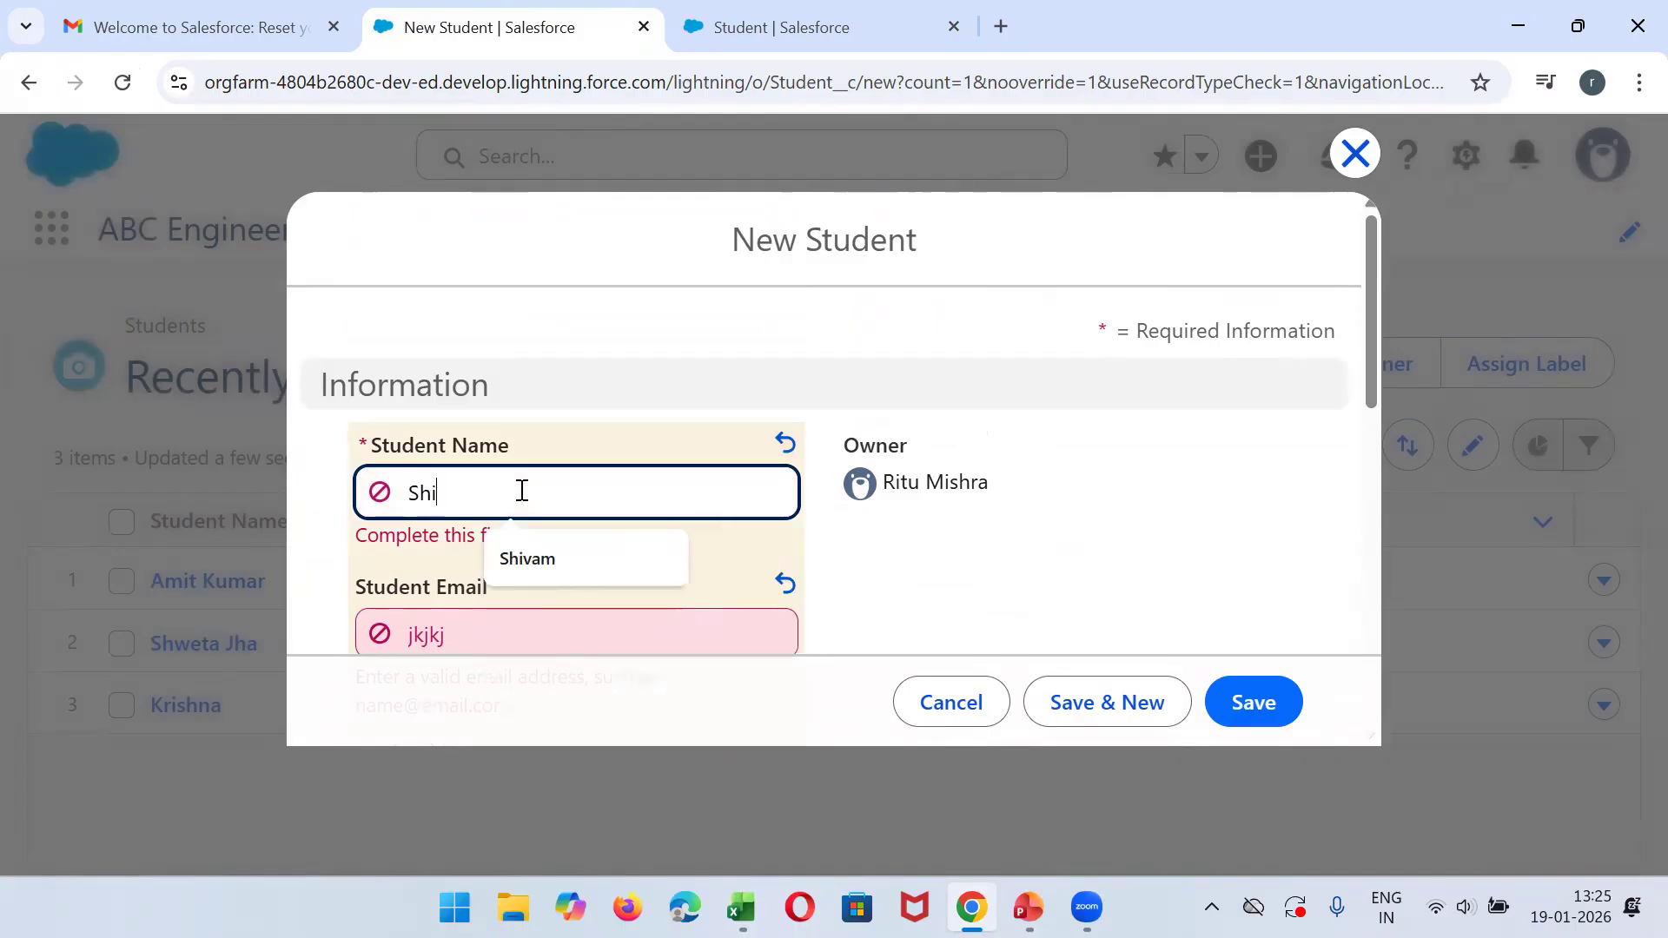
pyautogui.doubleClick(597, 640)
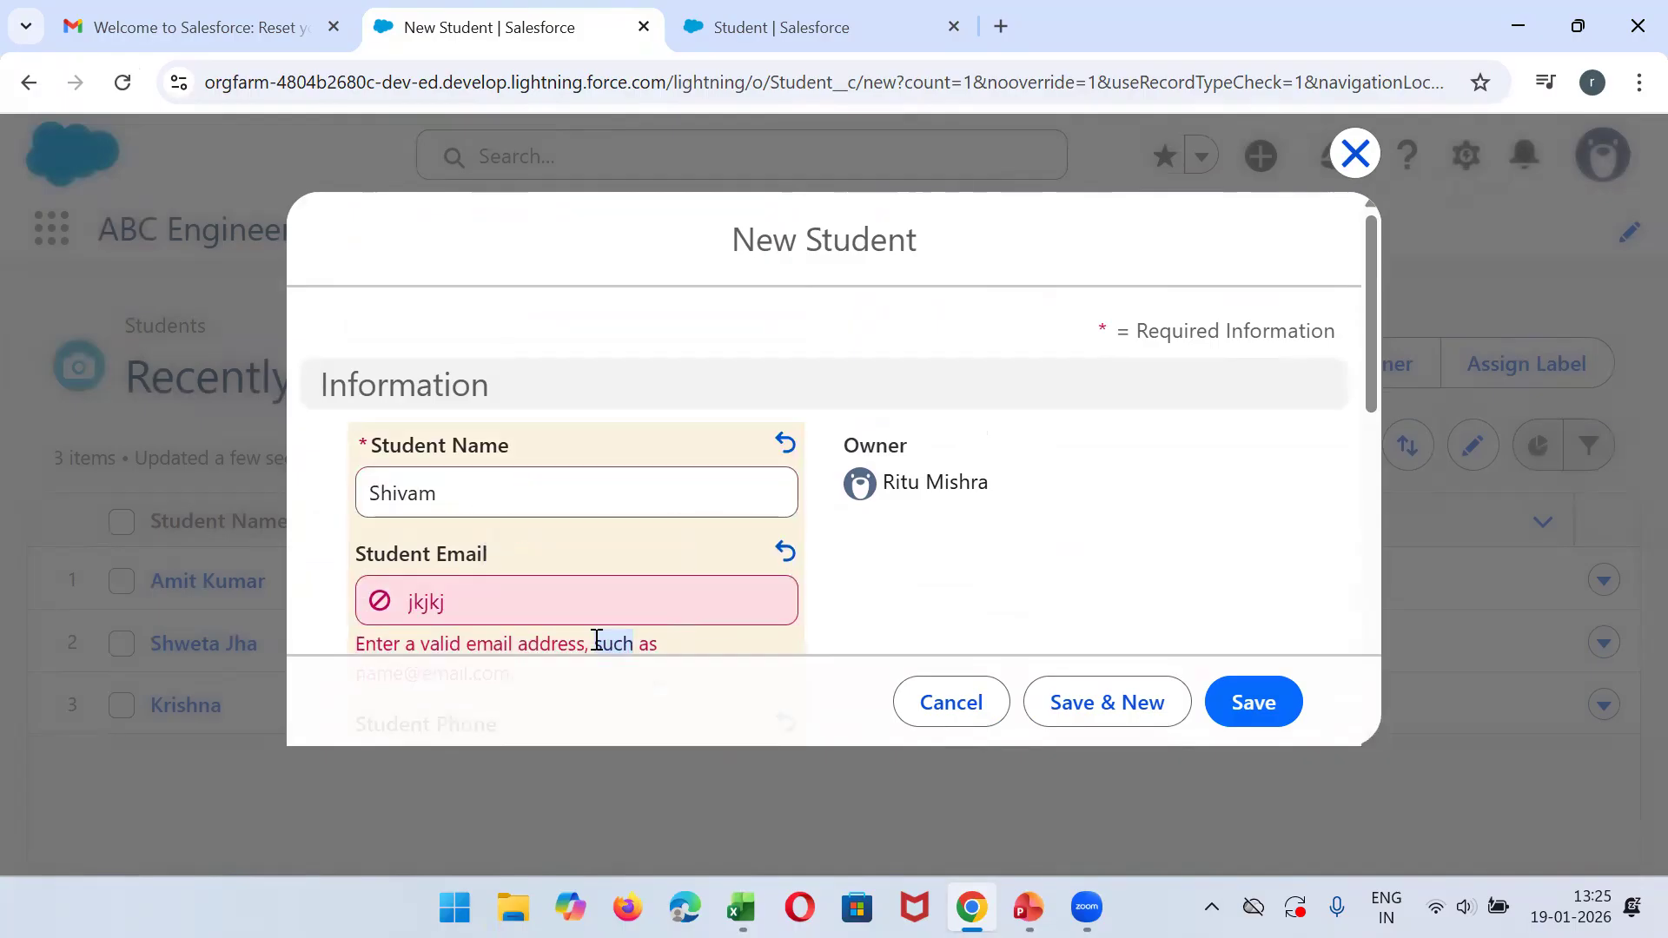
pyautogui.doubleClick(512, 587)
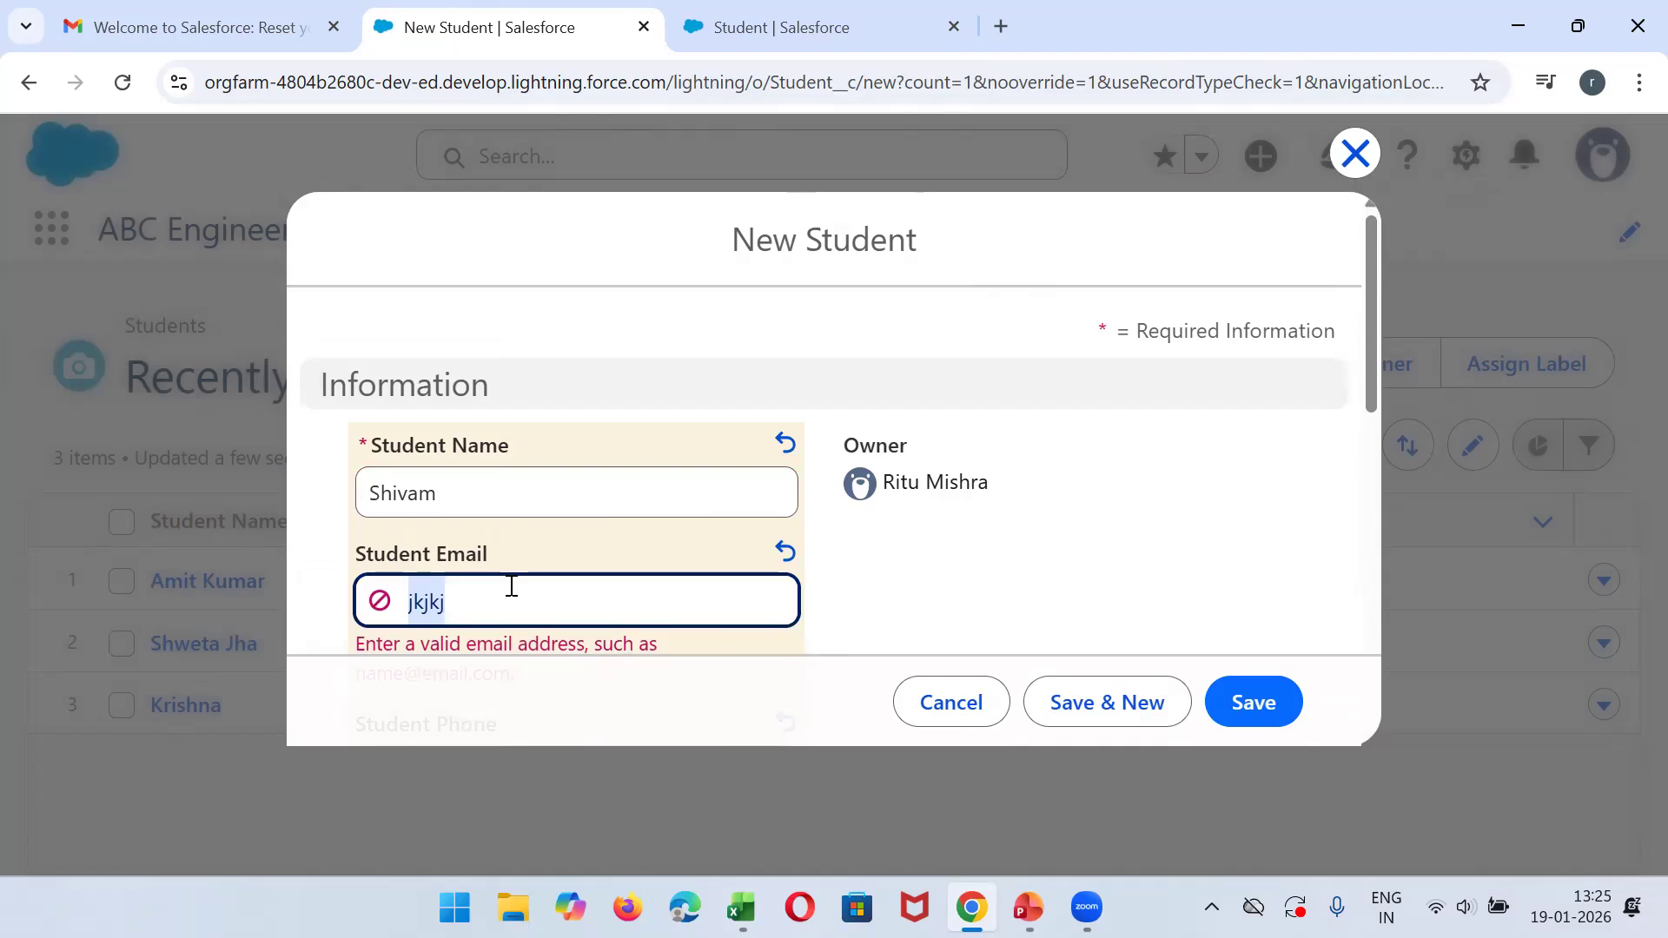
pyautogui.moveTo(1374, 358); pyautogui.dragTo(1385, 393)
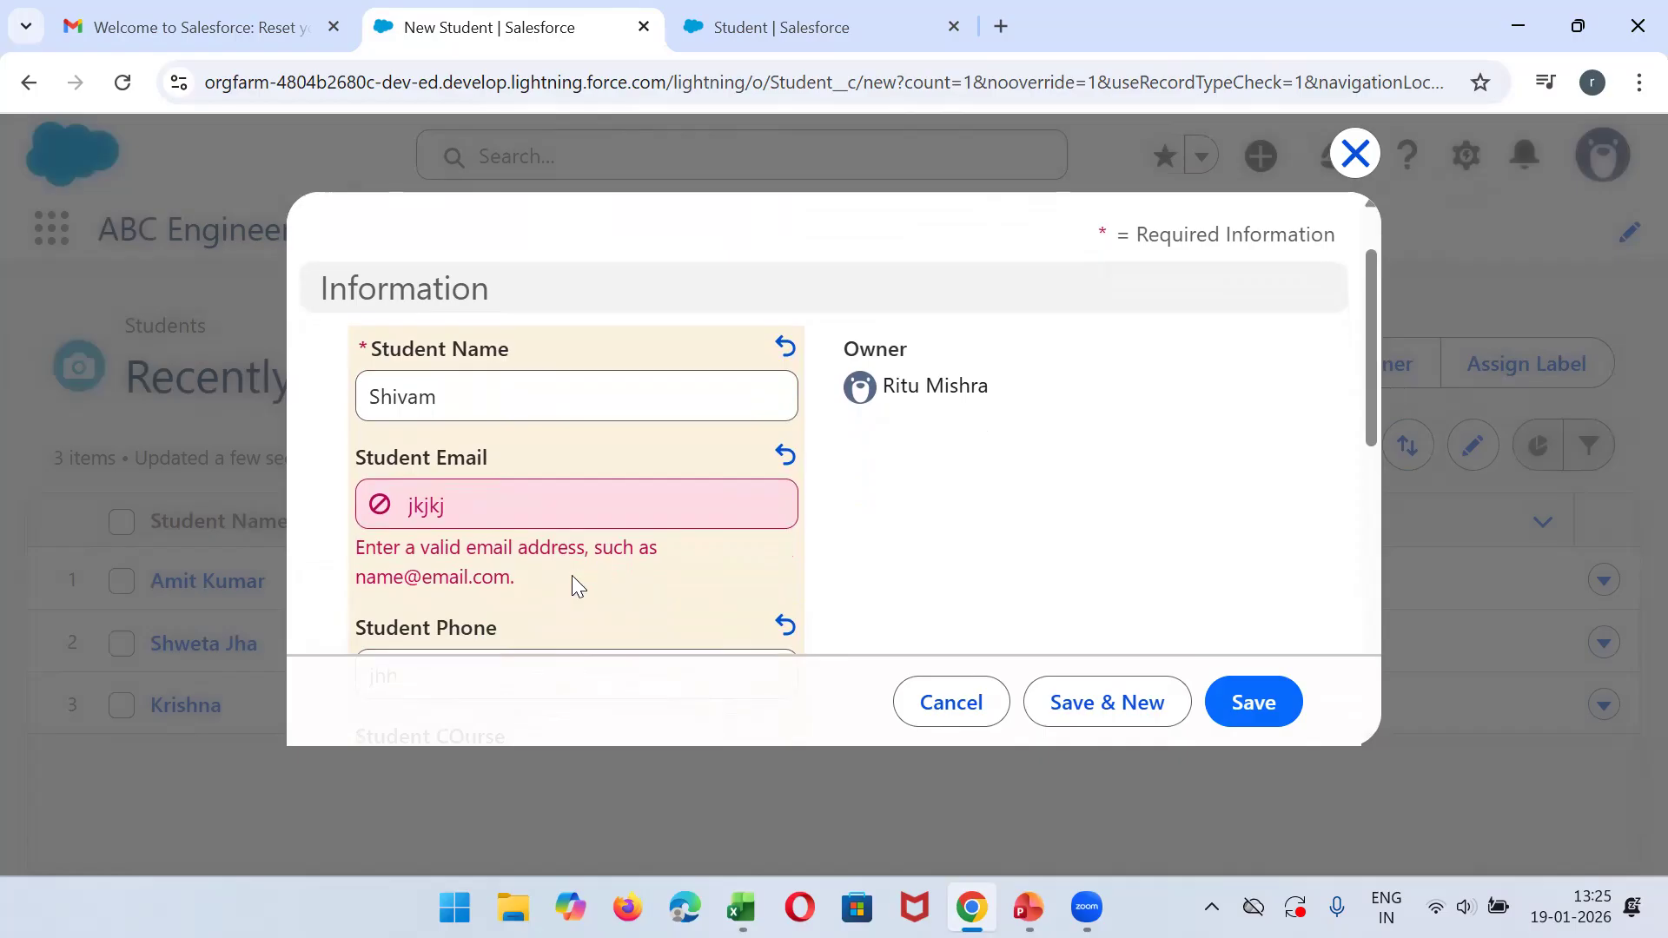
pyautogui.doubleClick(564, 504)
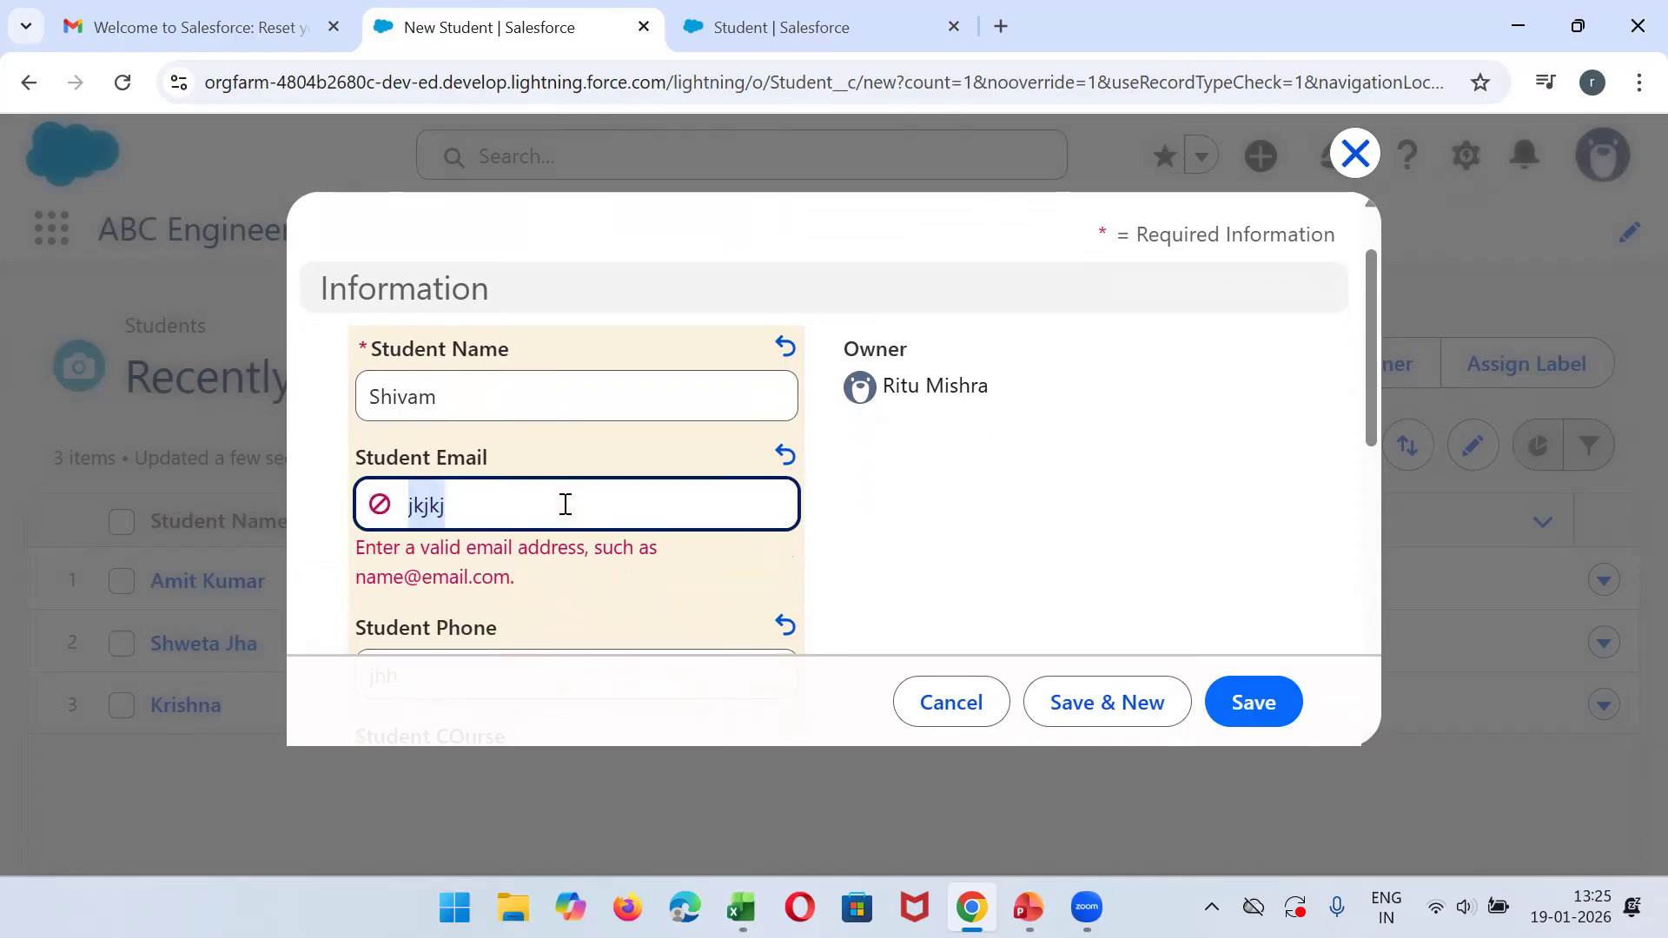
pyautogui.click(564, 504)
pyautogui.write('@gmail.com')
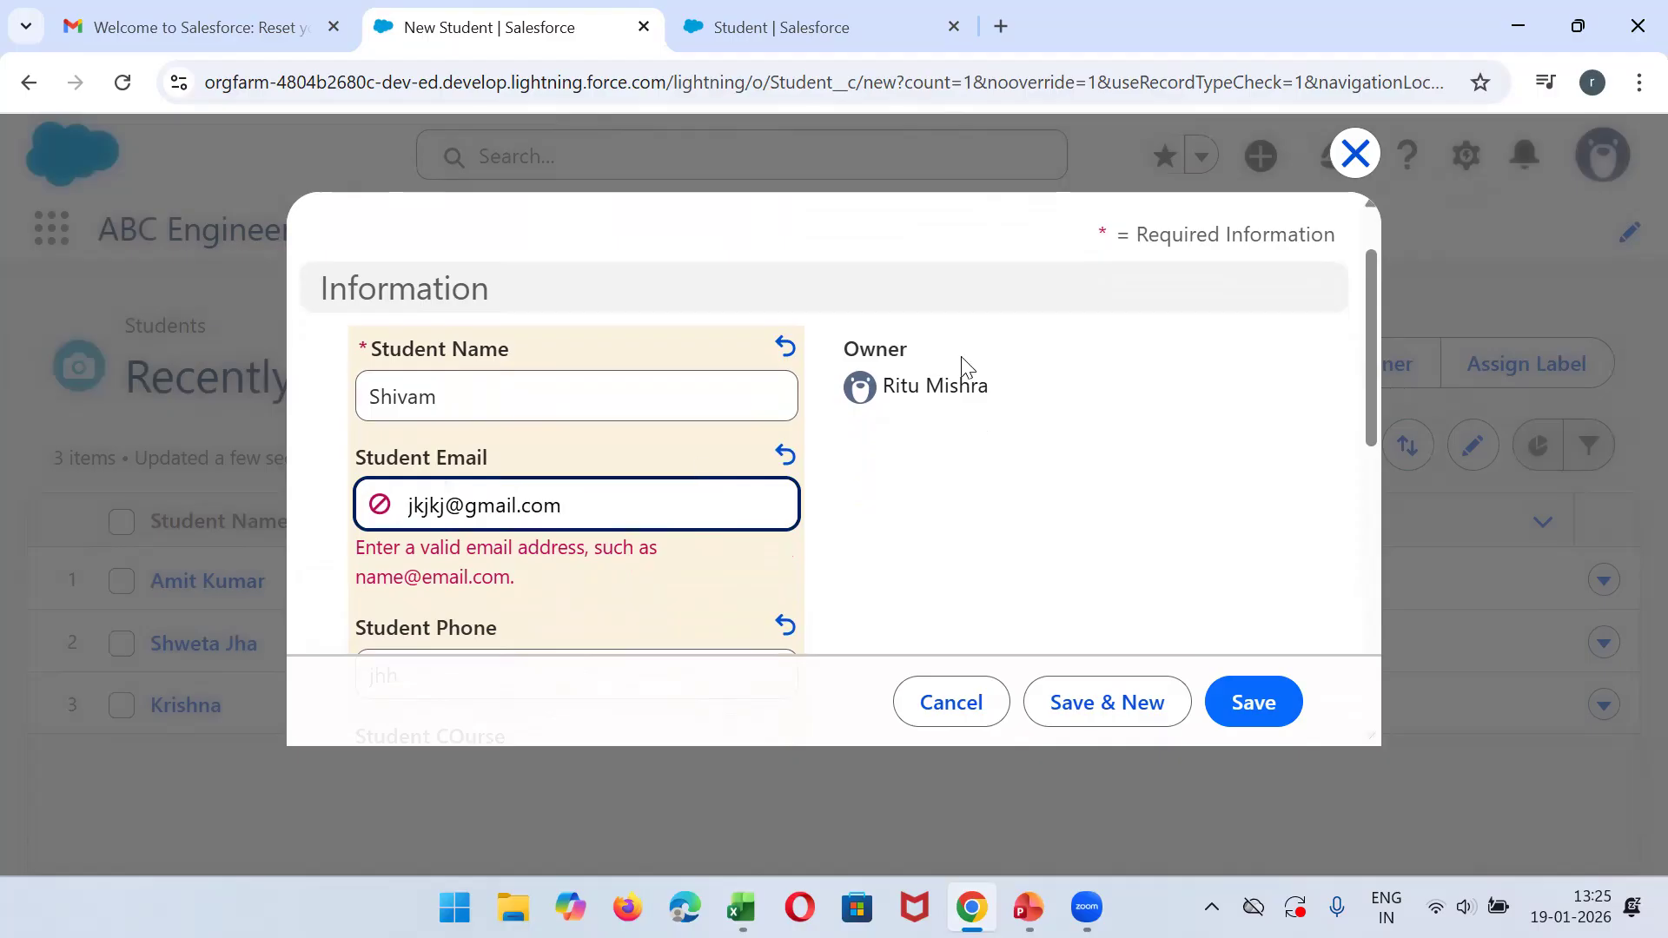
pyautogui.click(1076, 333)
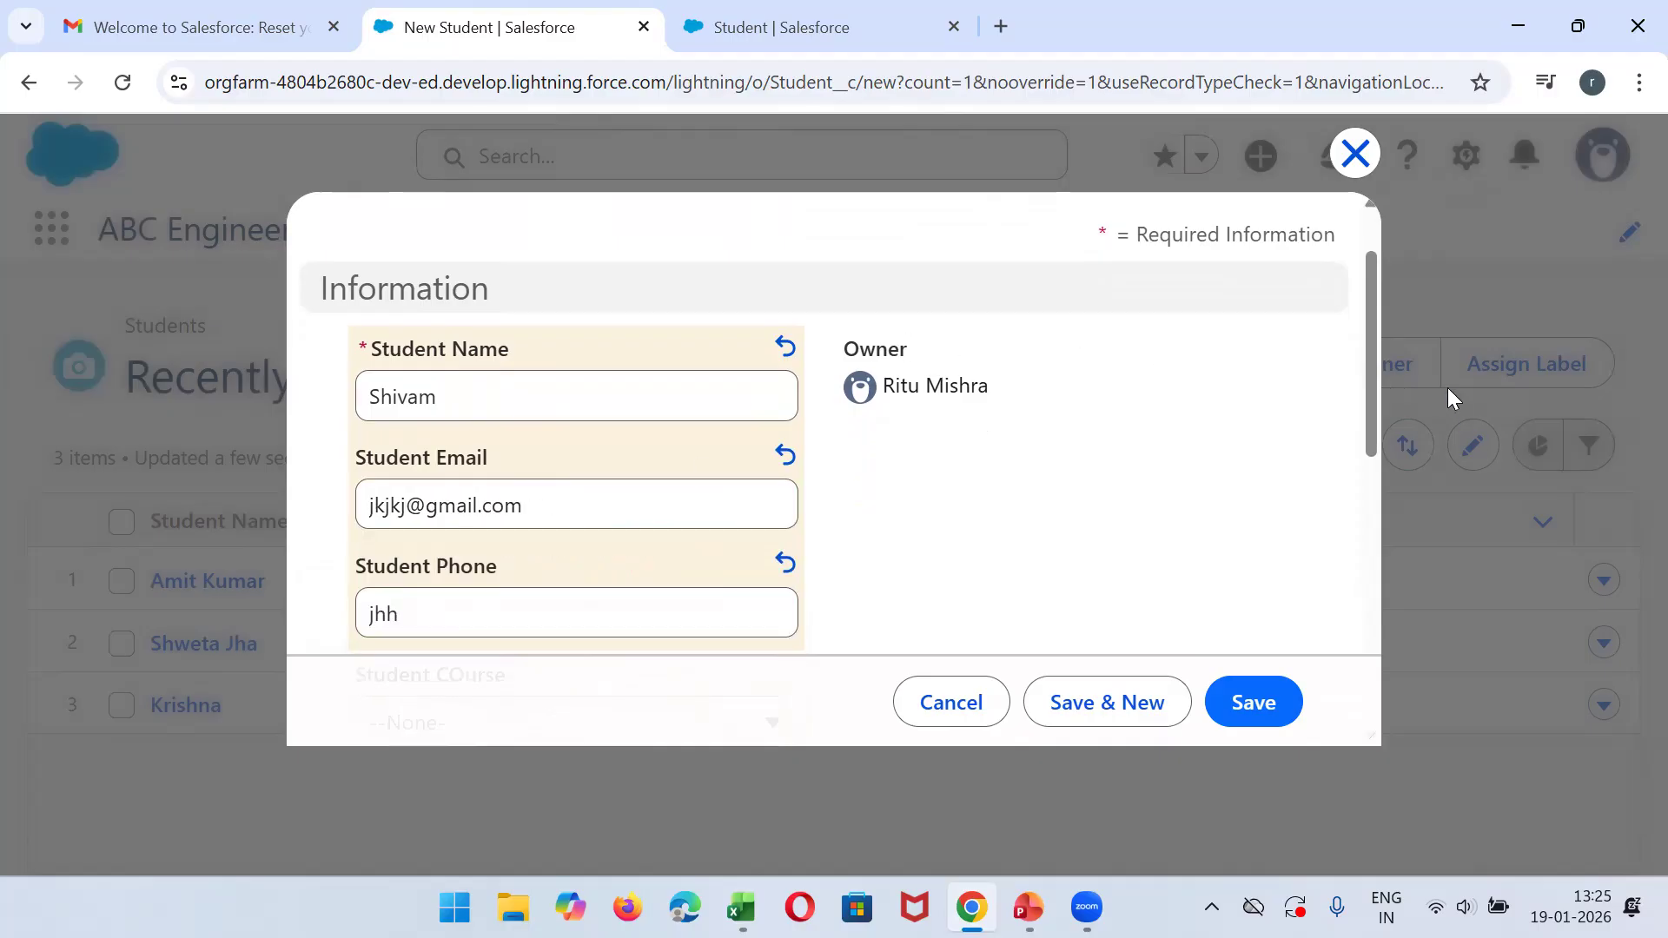
# - Add AutoCad to the student's chosen skills and save the new student record
pyautogui.moveTo(1371, 323); pyautogui.dragTo(1362, 523)
pyautogui.click(441, 540)
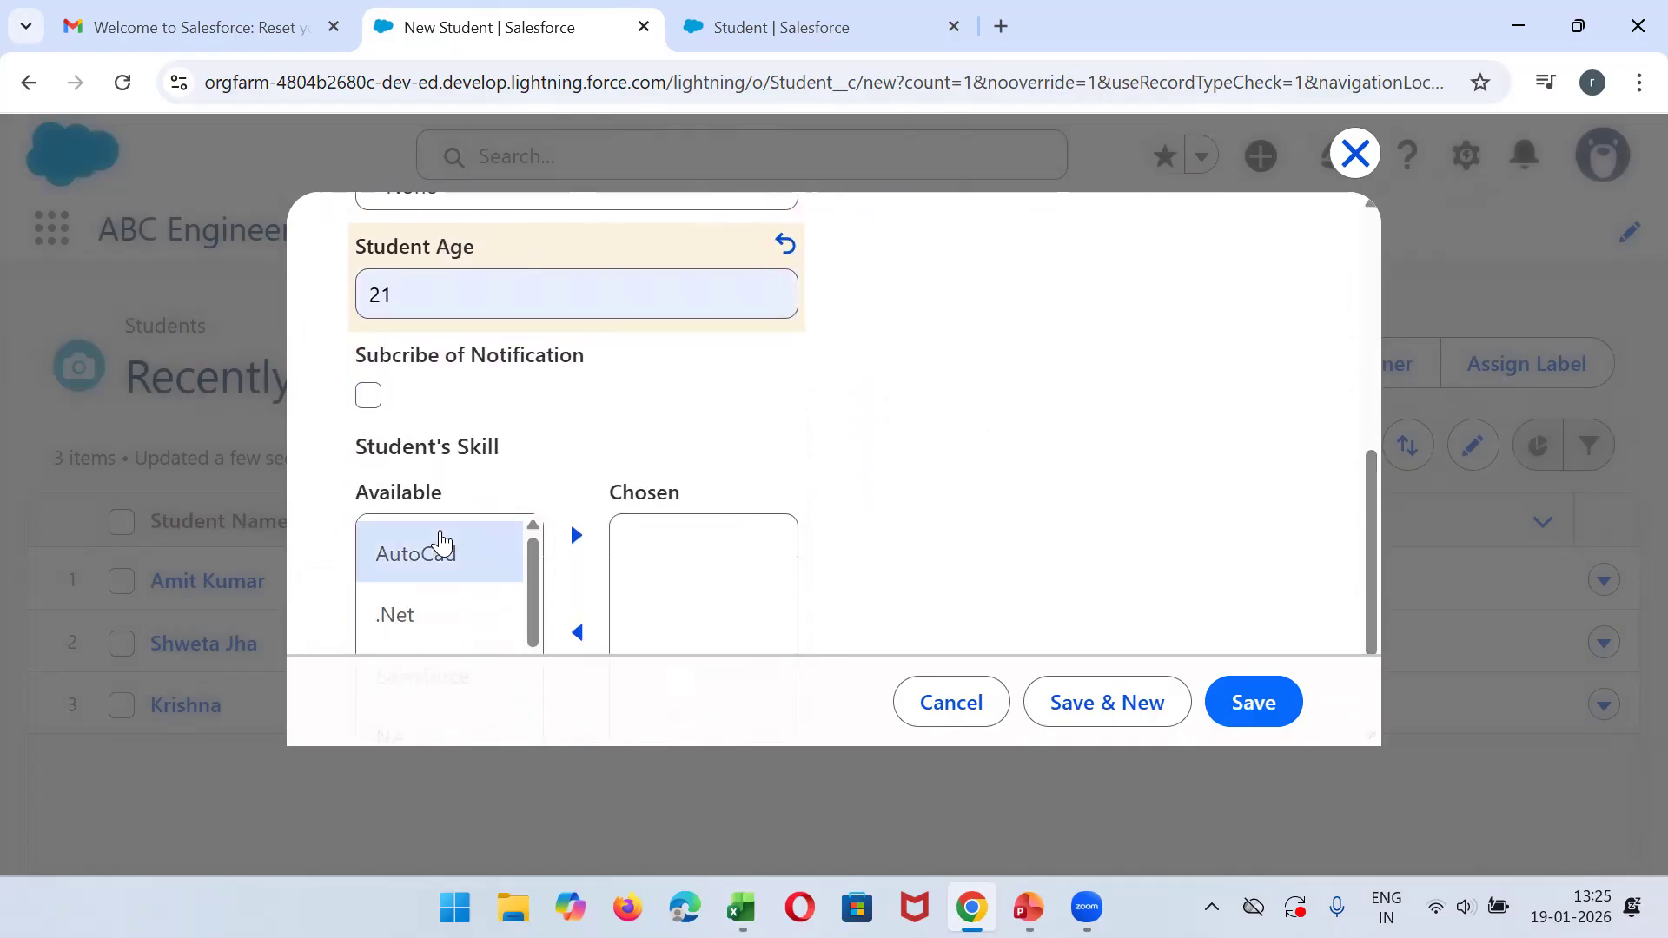
pyautogui.click(574, 533)
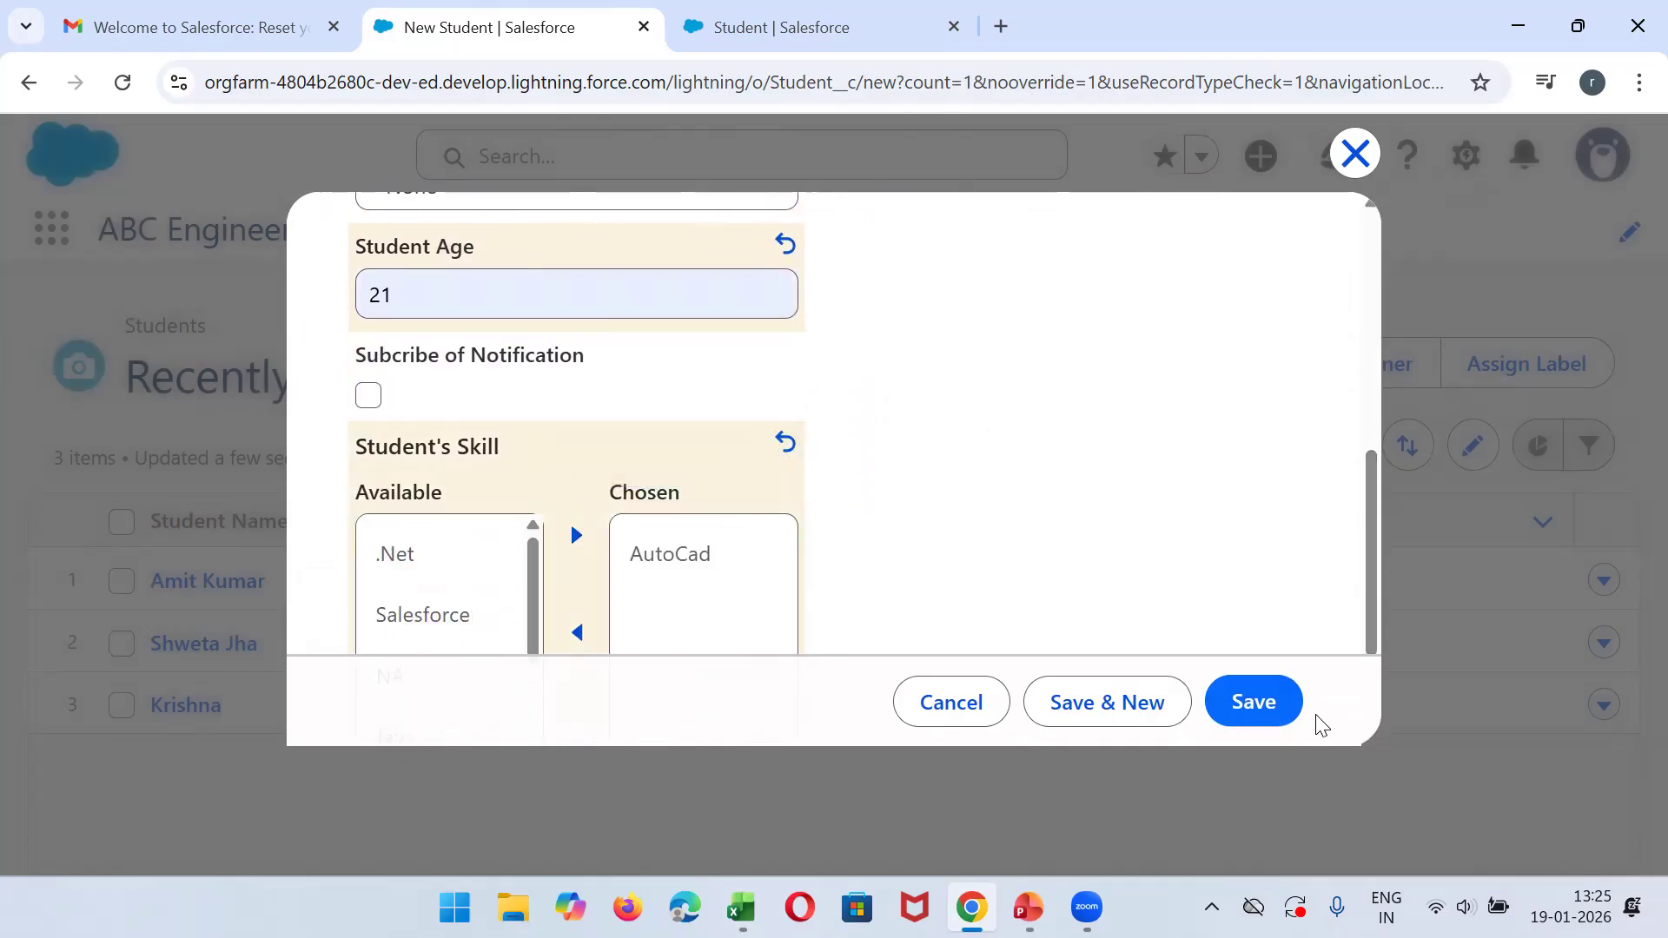
pyautogui.click(1250, 702)
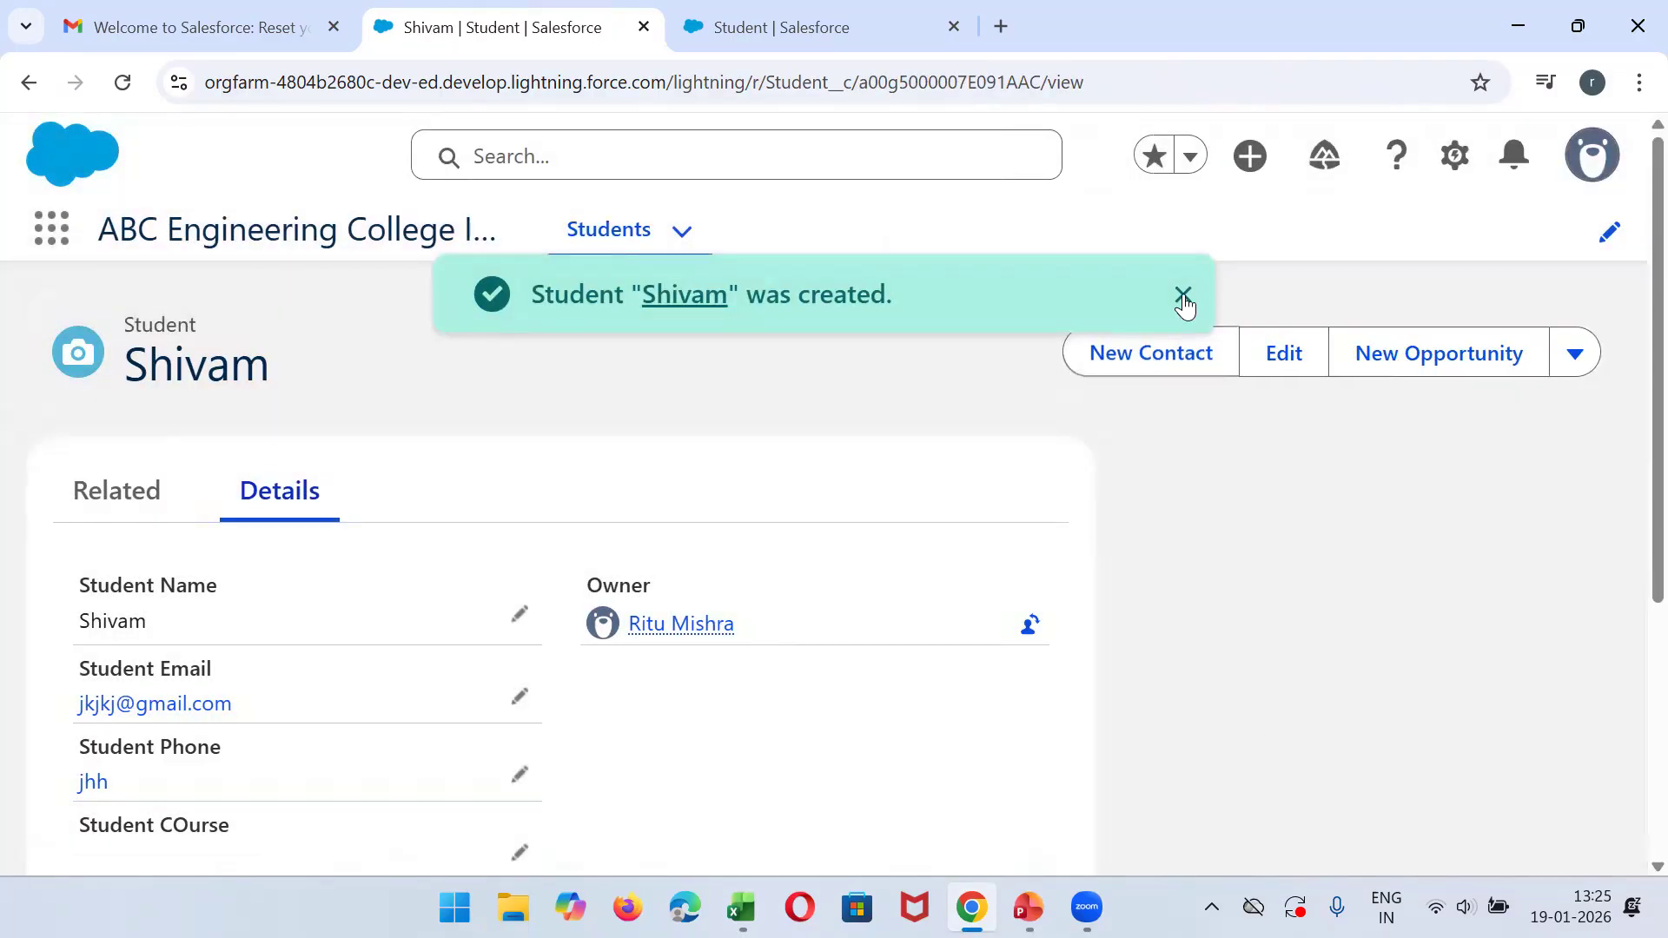
# - Review the saved student's details, return to the Students list and open the second student's record to check its layout
pyautogui.click(1185, 292)
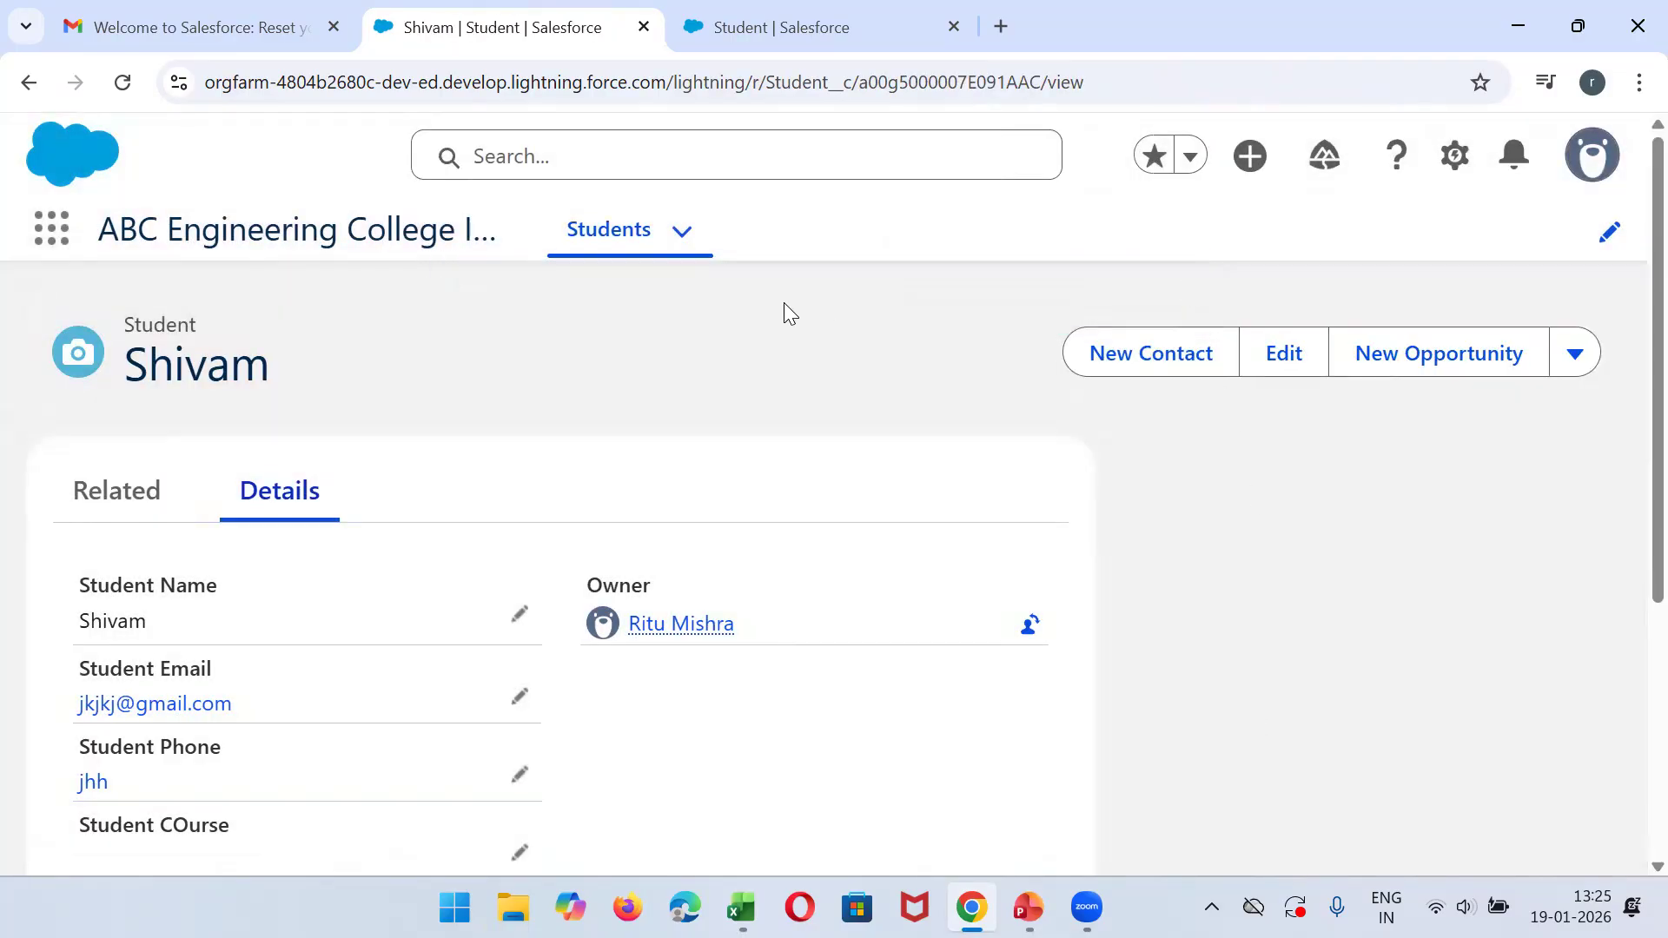
pyautogui.scroll(-5, 1632, 334)
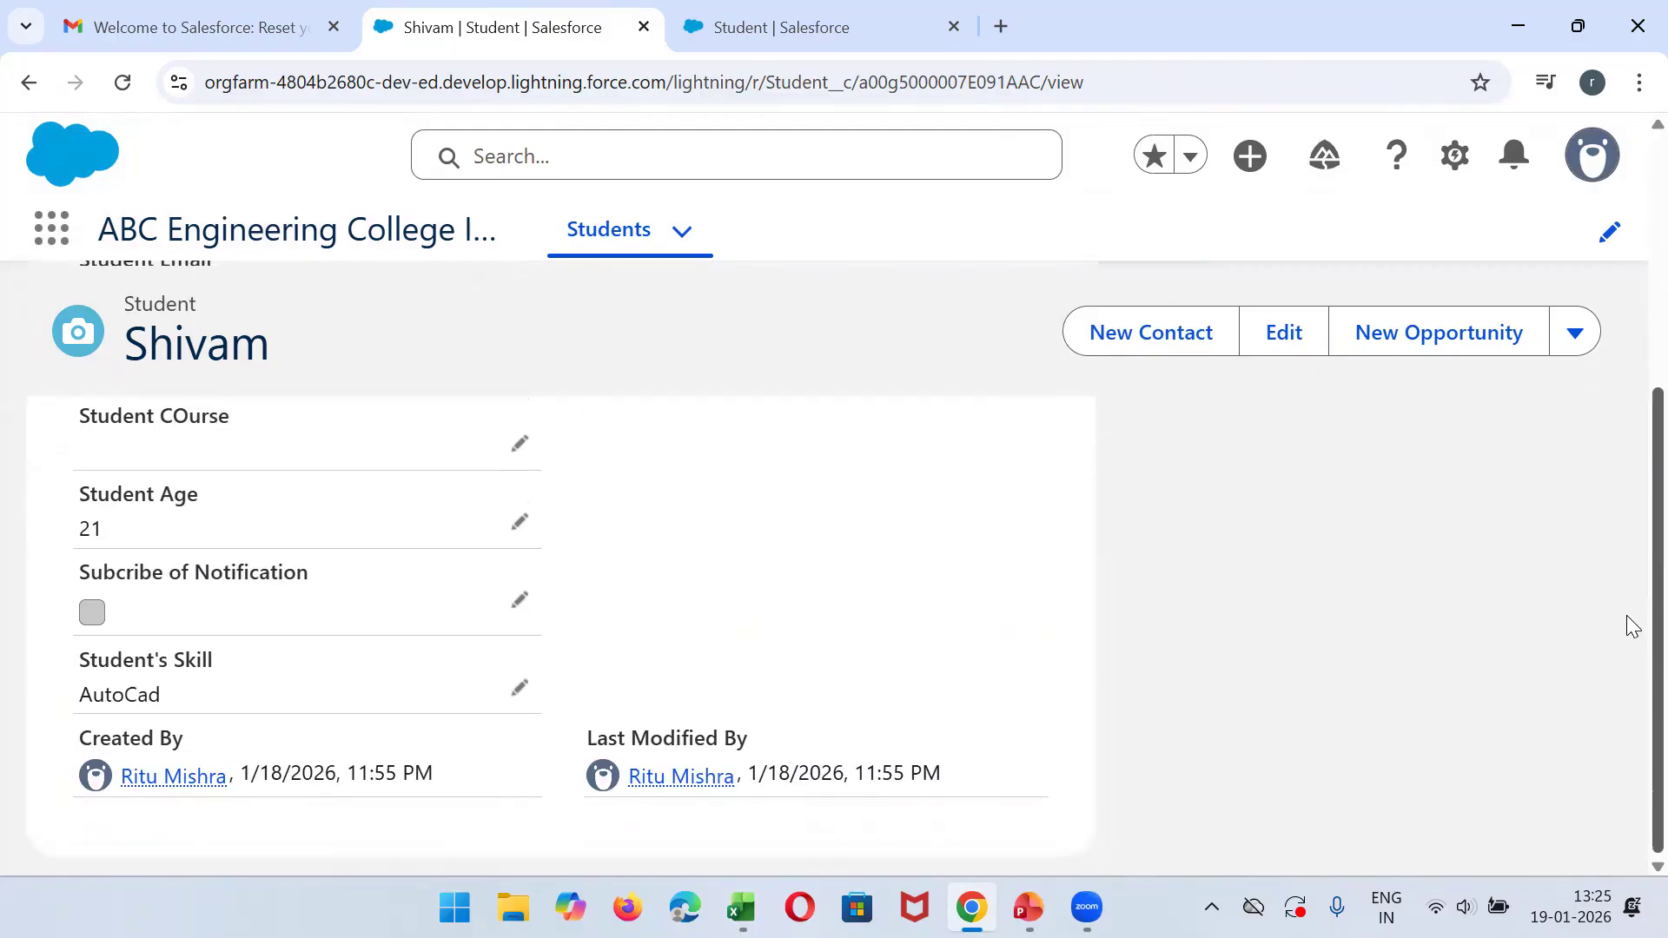
pyautogui.scroll(5, 1631, 608)
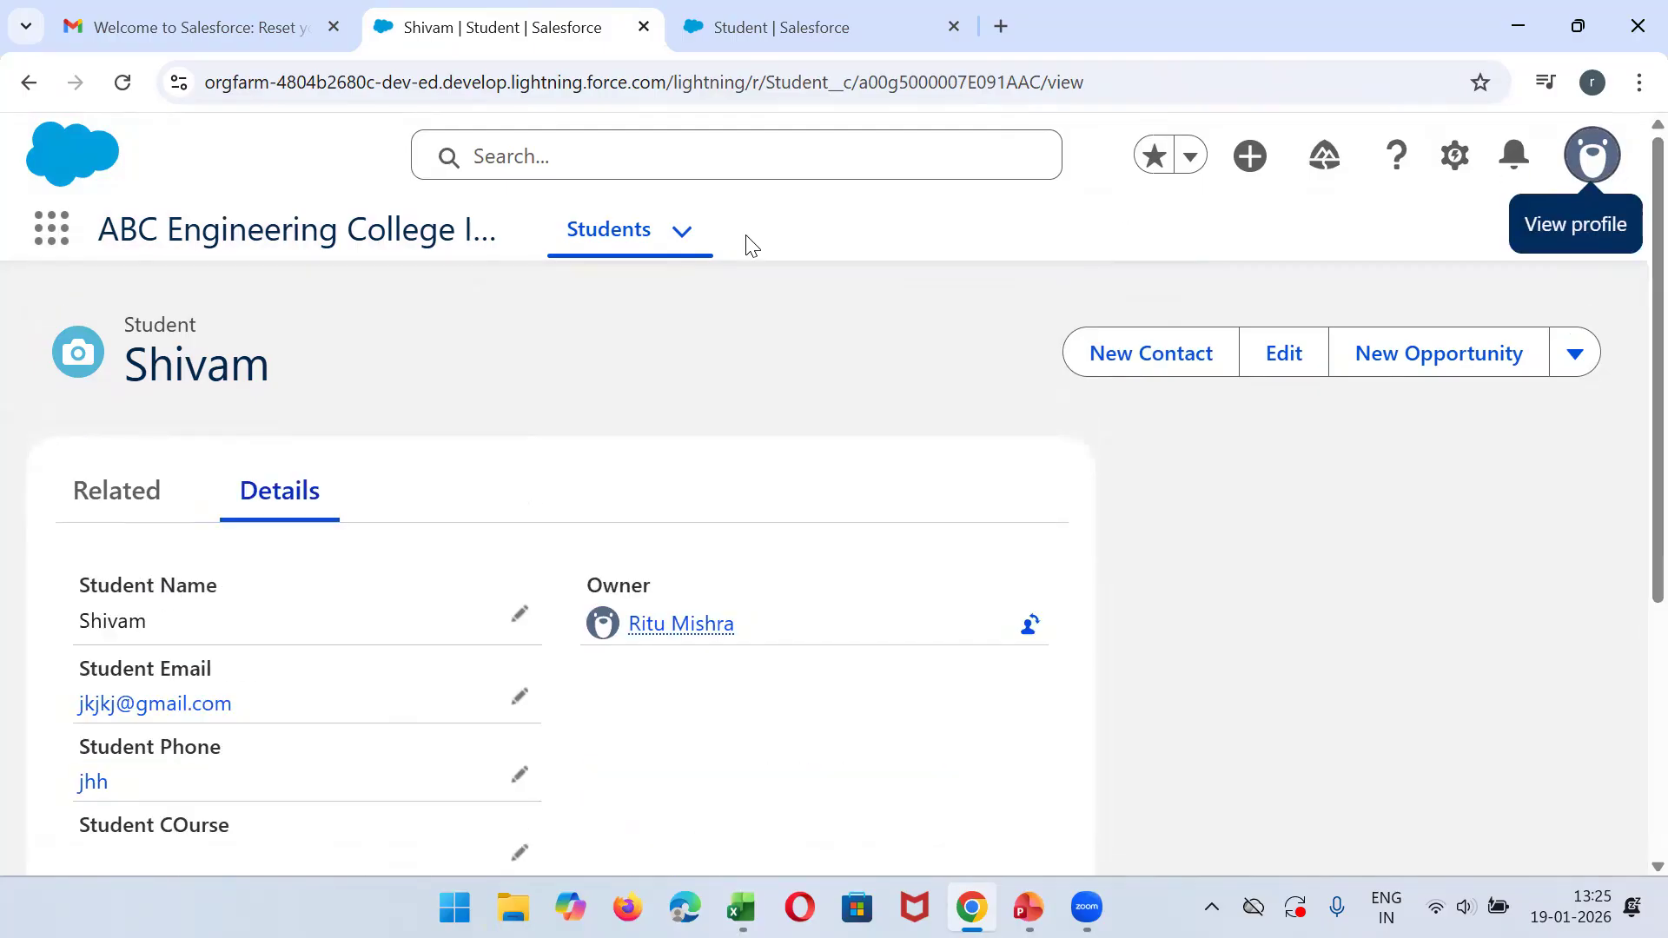
pyautogui.click(587, 231)
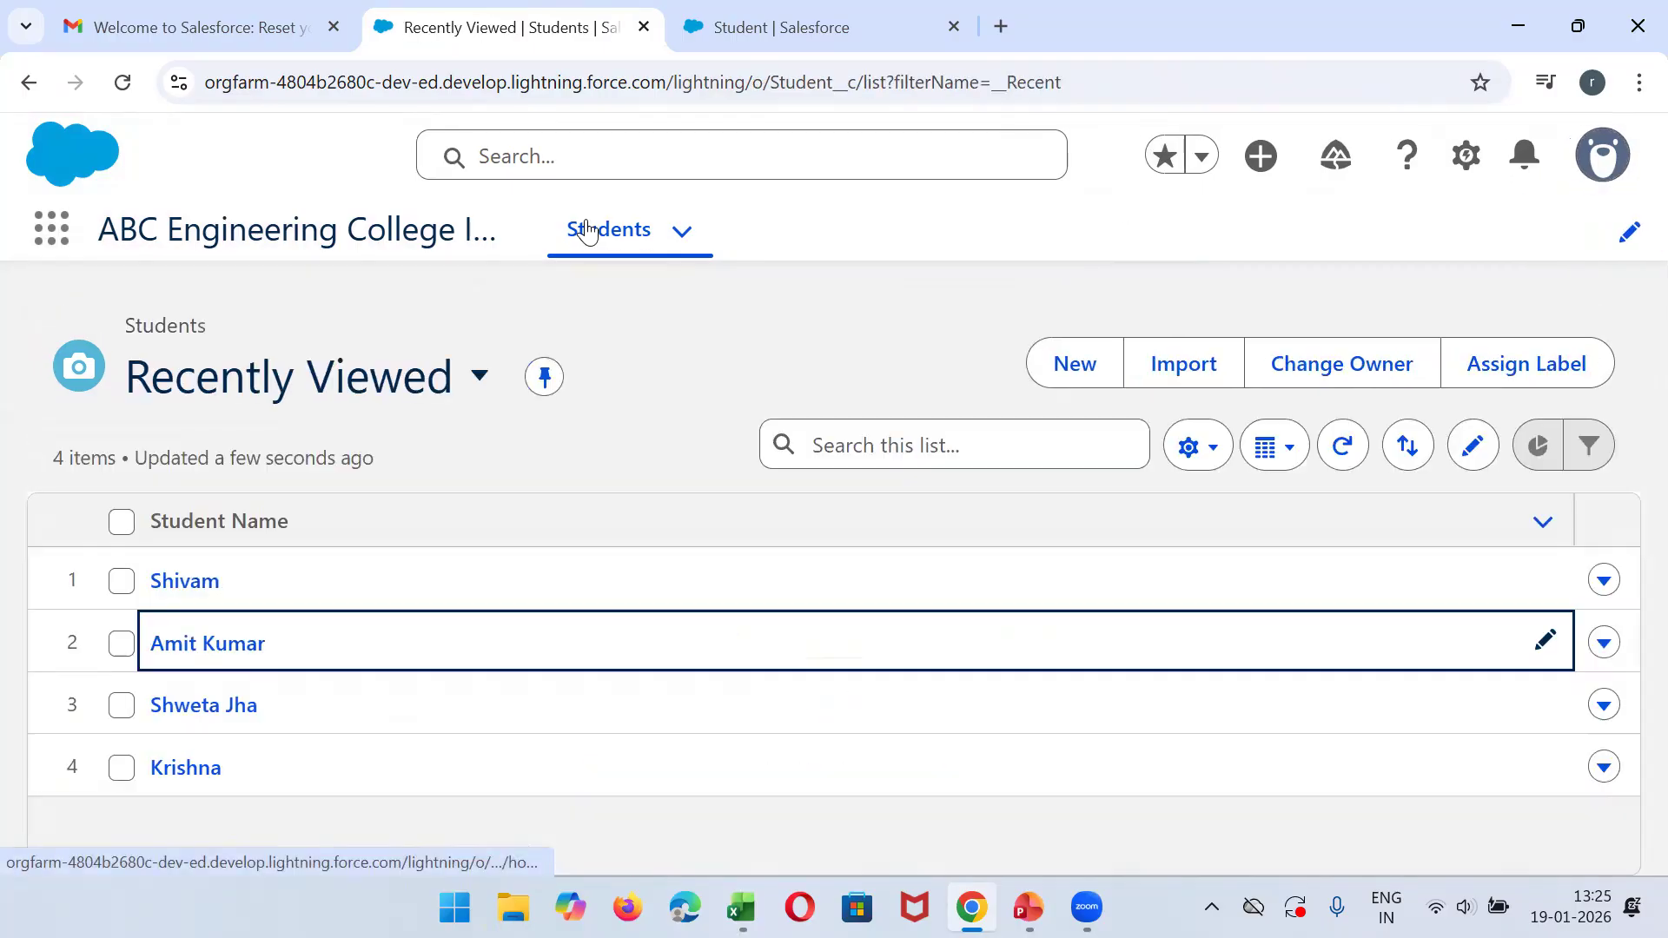
pyautogui.click(217, 650)
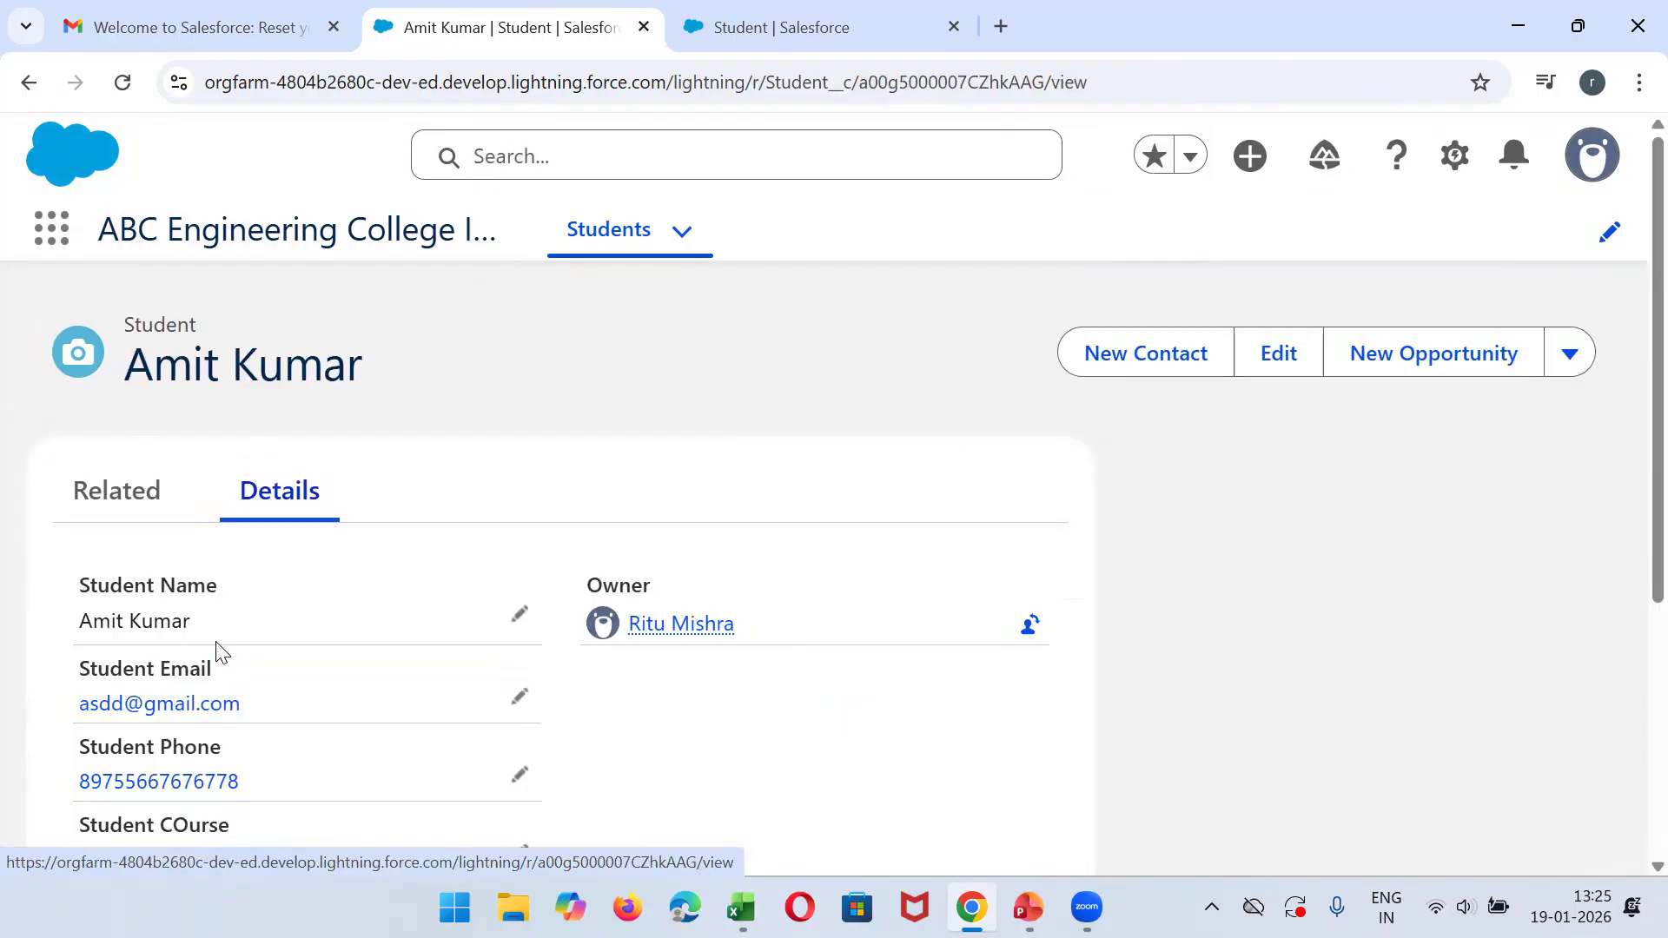
# - Log out of Salesforce and switch to Gmail to view the welcome e-mail containing the login username
pyautogui.click(1594, 157)
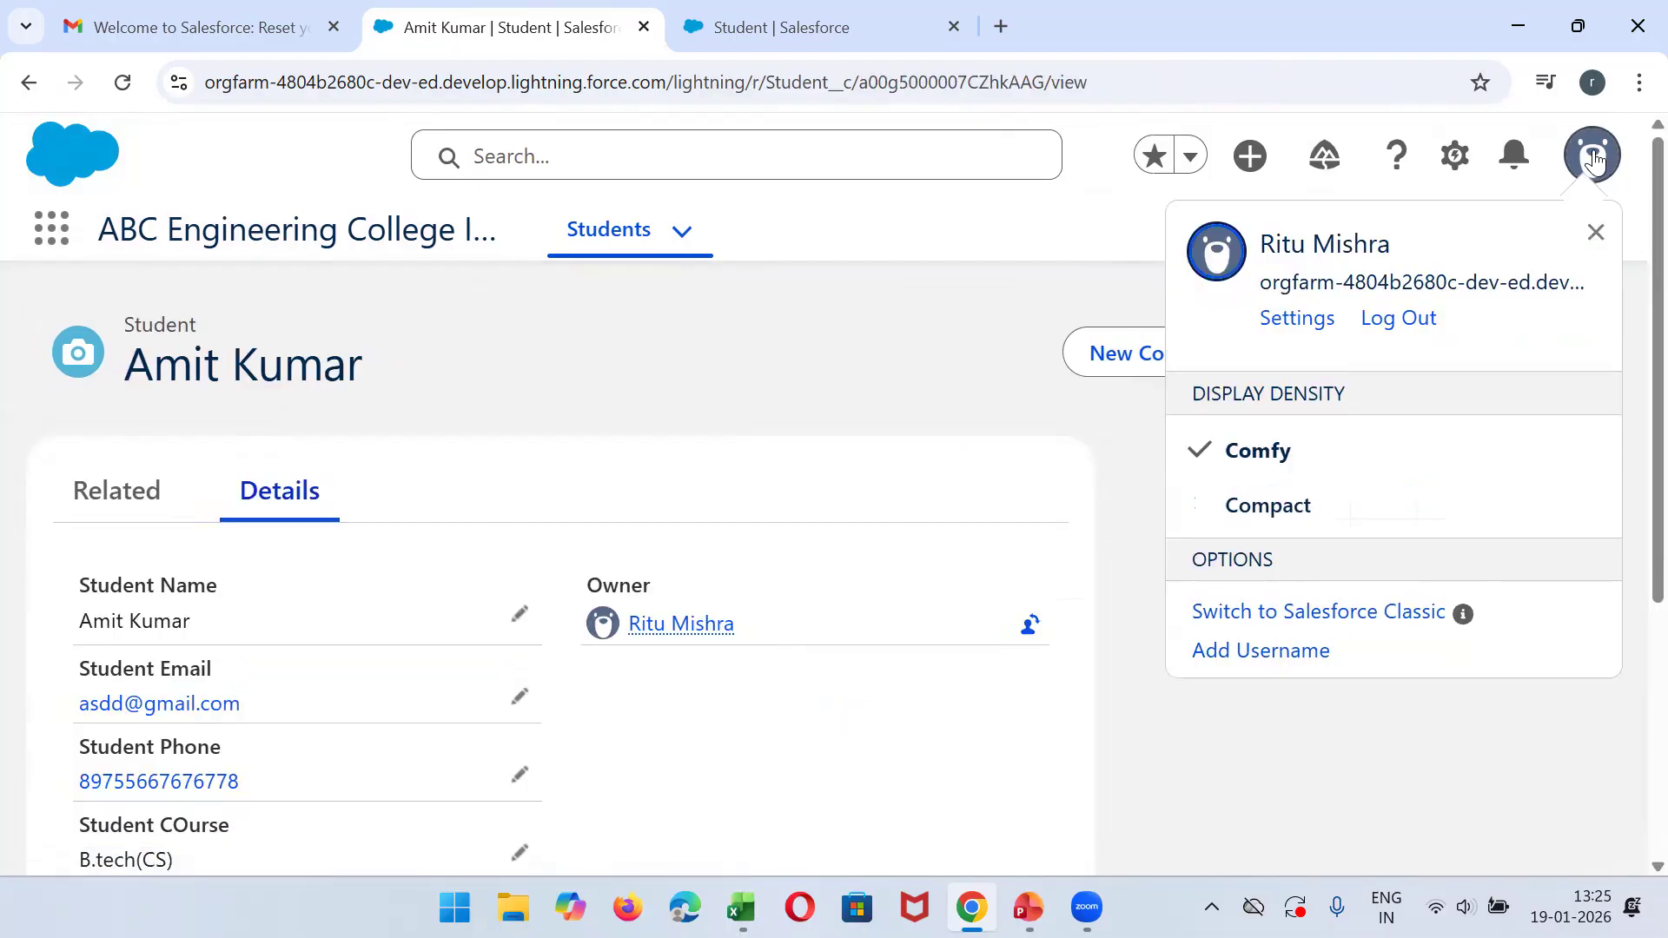
pyautogui.click(1379, 321)
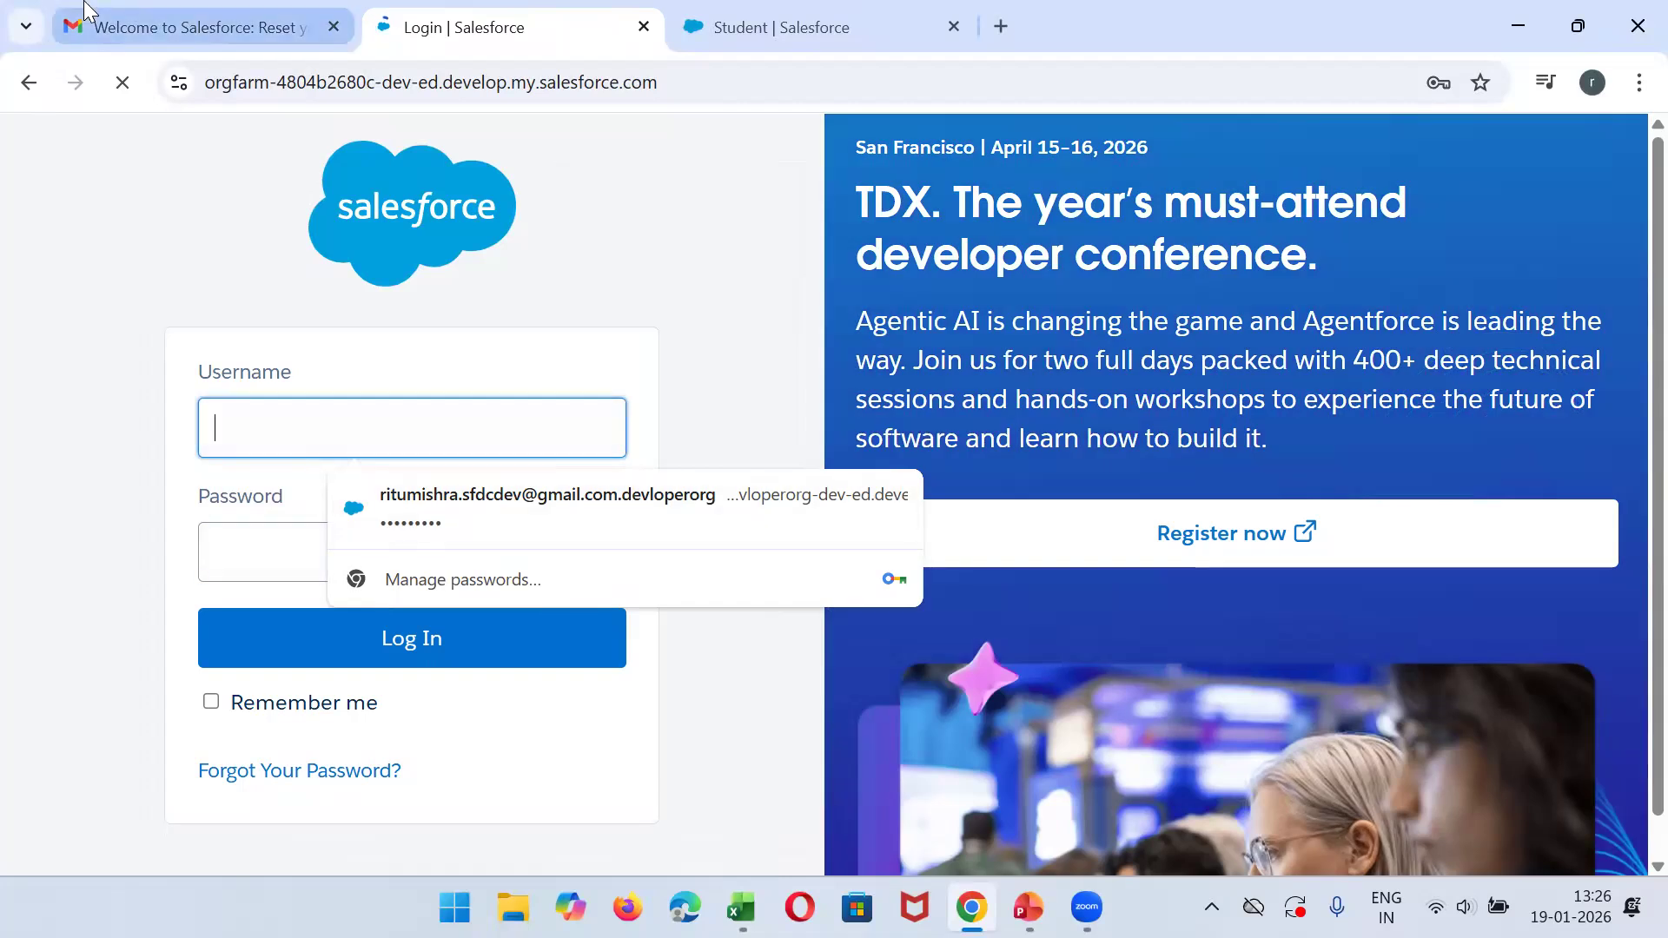
pyautogui.click(200, 27)
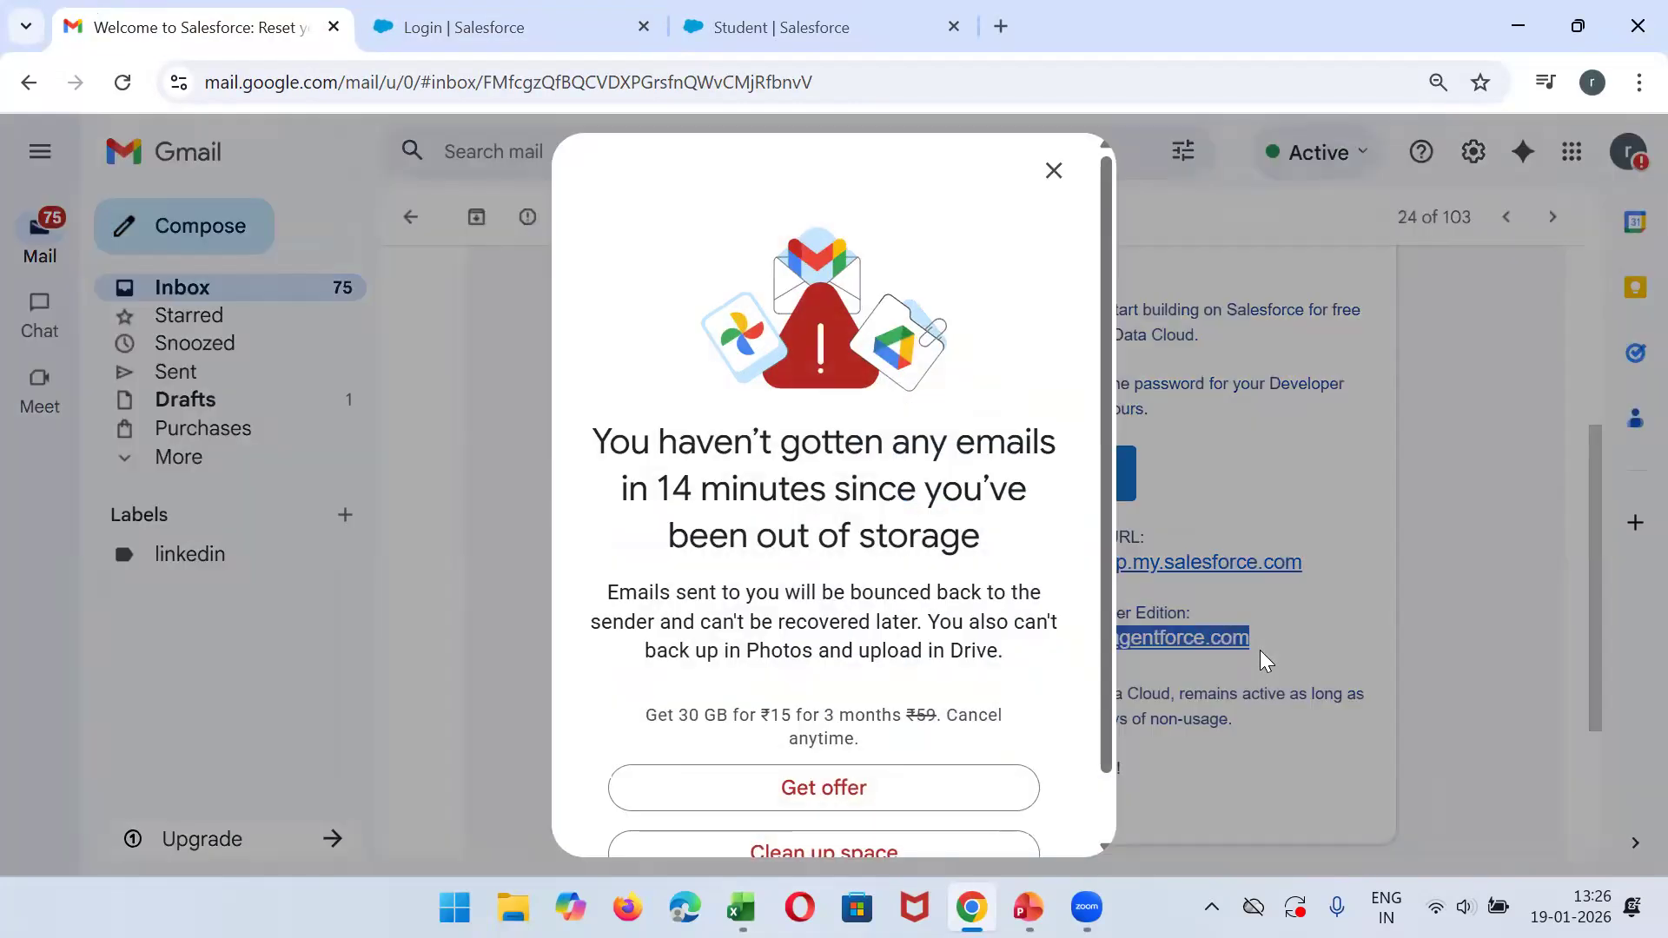
pyautogui.click(1052, 172)
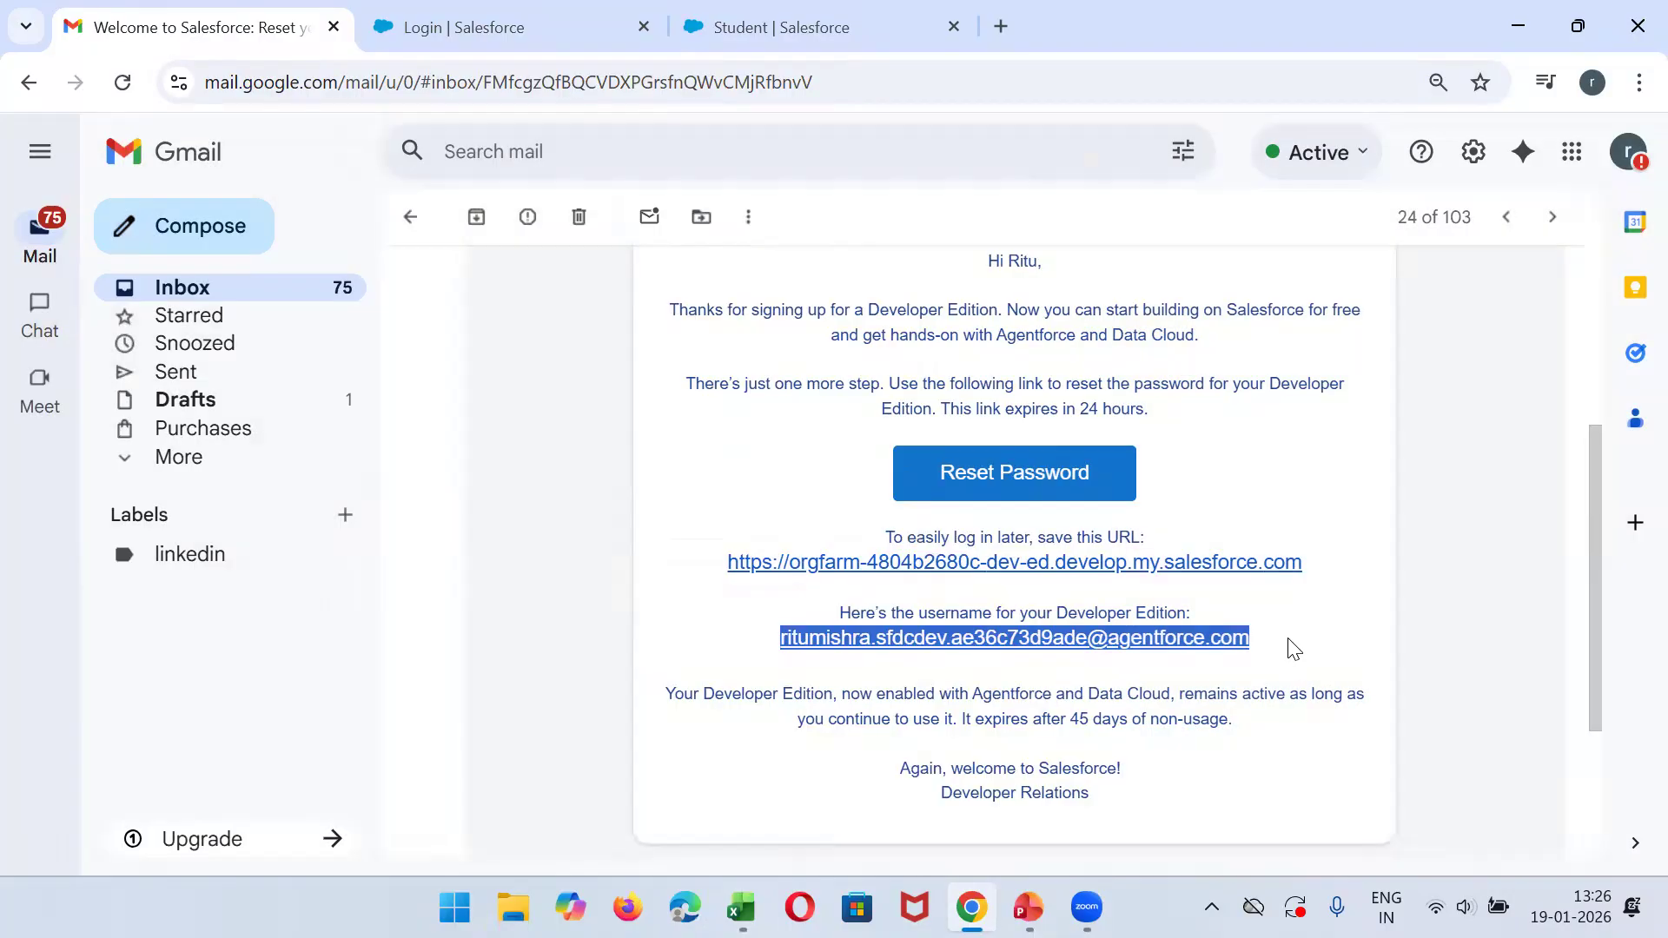
# - Return to the Salesforce login page and log in with the copied username and the account password
pyautogui.click(486, 27)
pyautogui.click(405, 441)
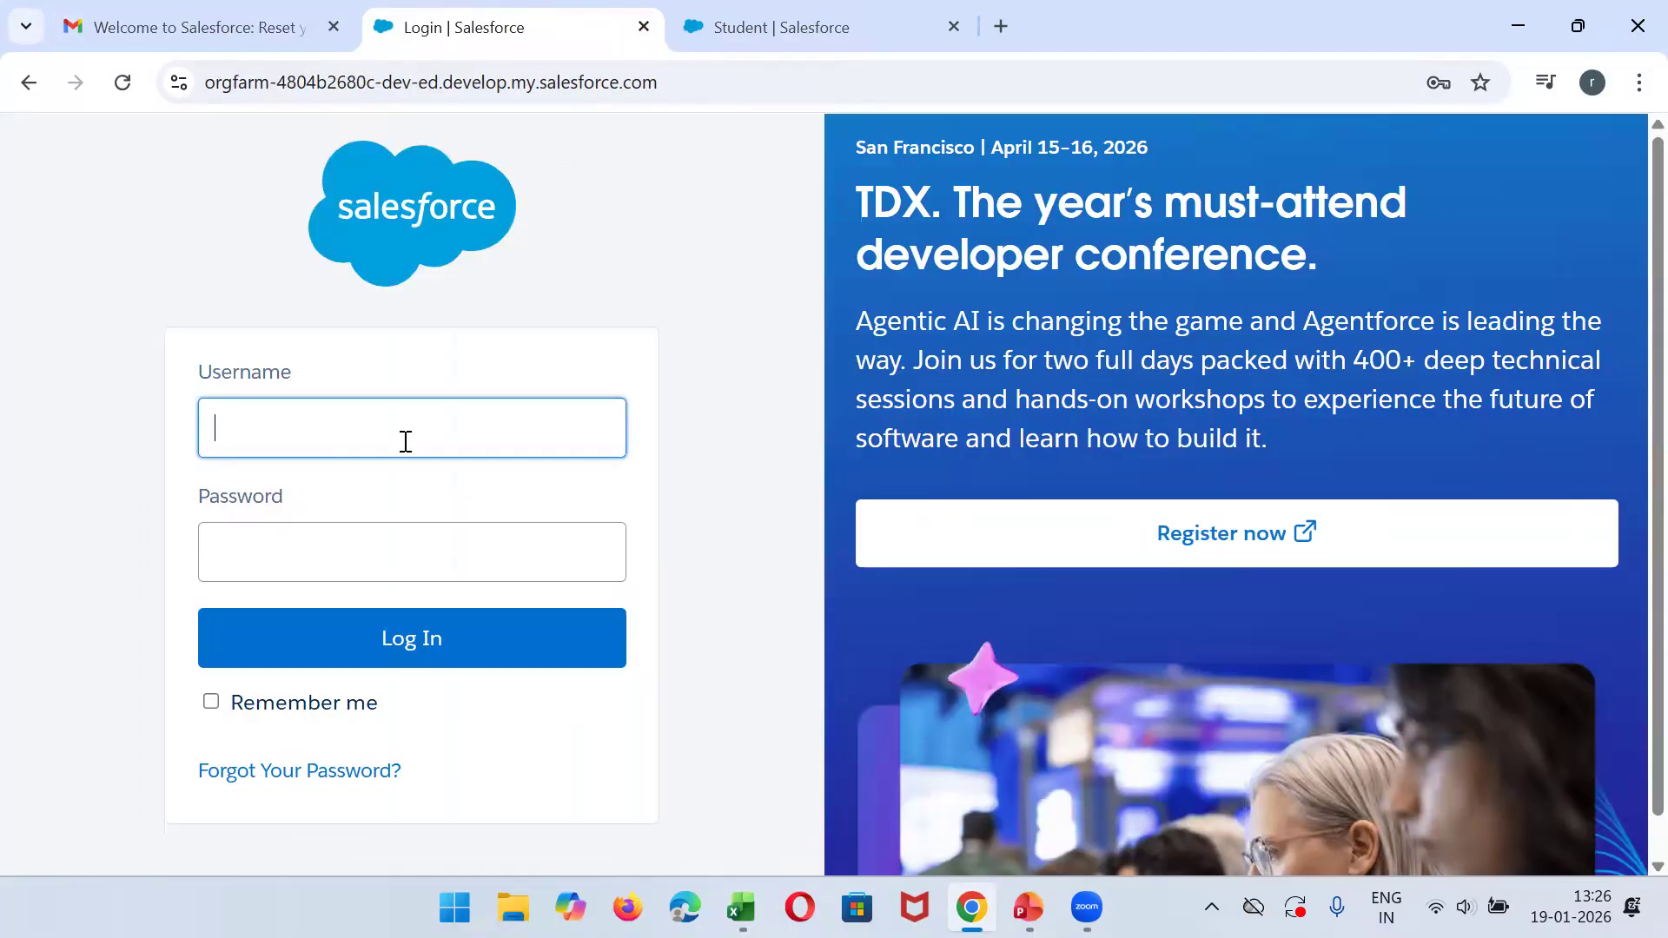
pyautogui.hotkey('ctrl', 'v')
pyautogui.click(216, 563)
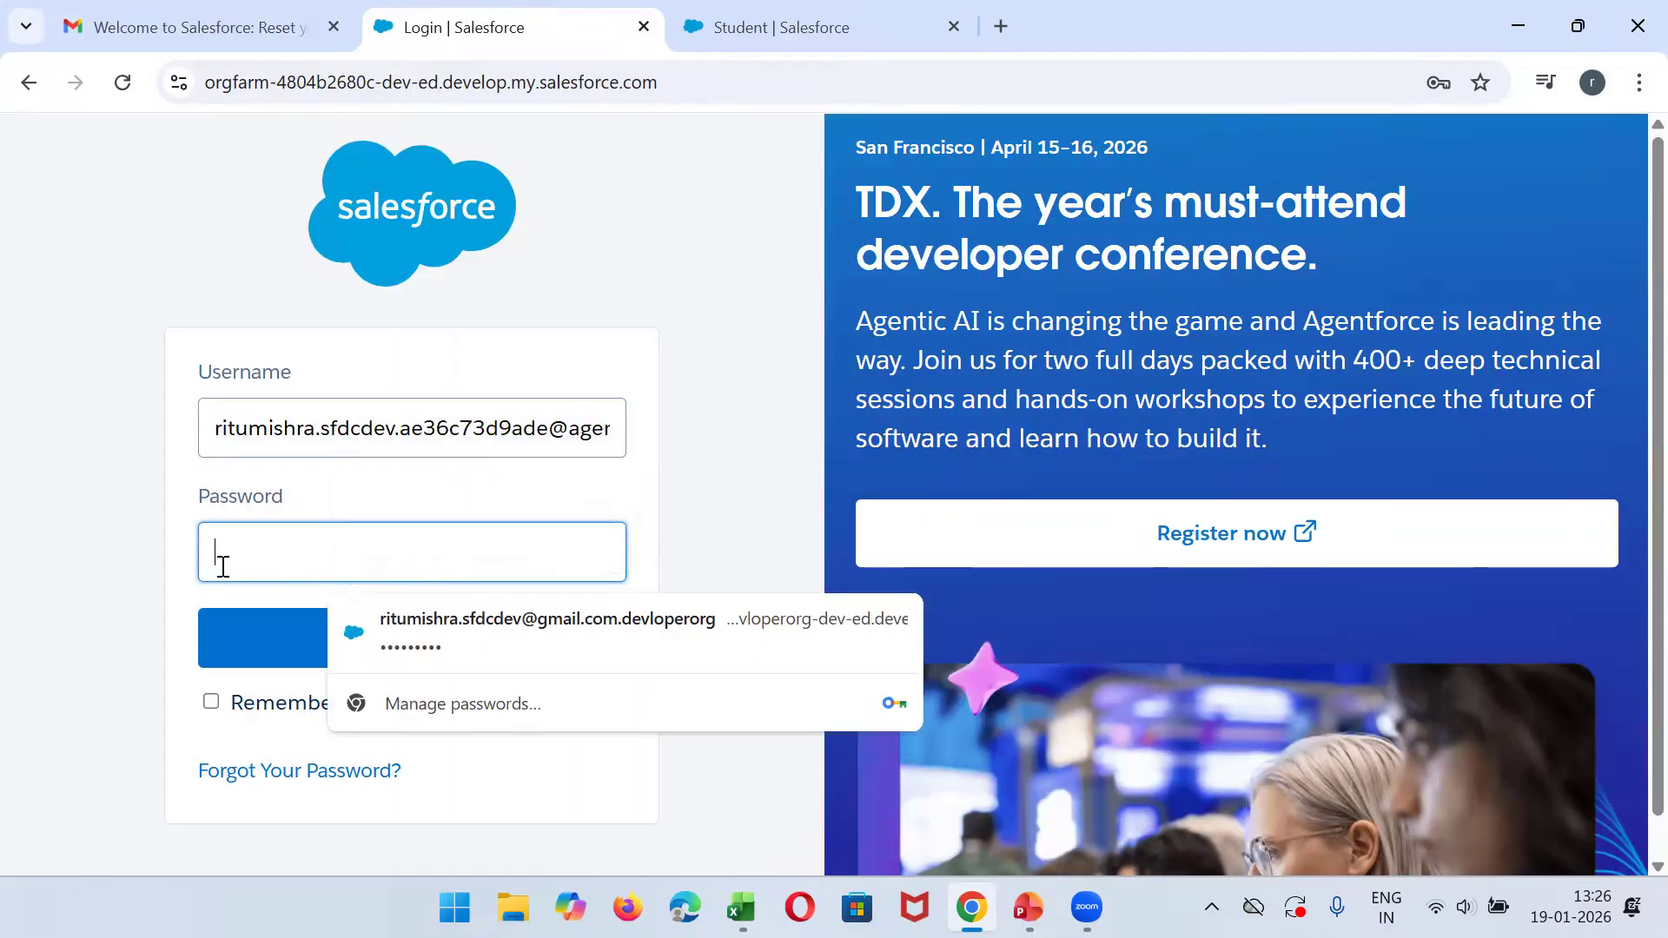
pyautogui.write('•••••••••')
pyautogui.press('Return')
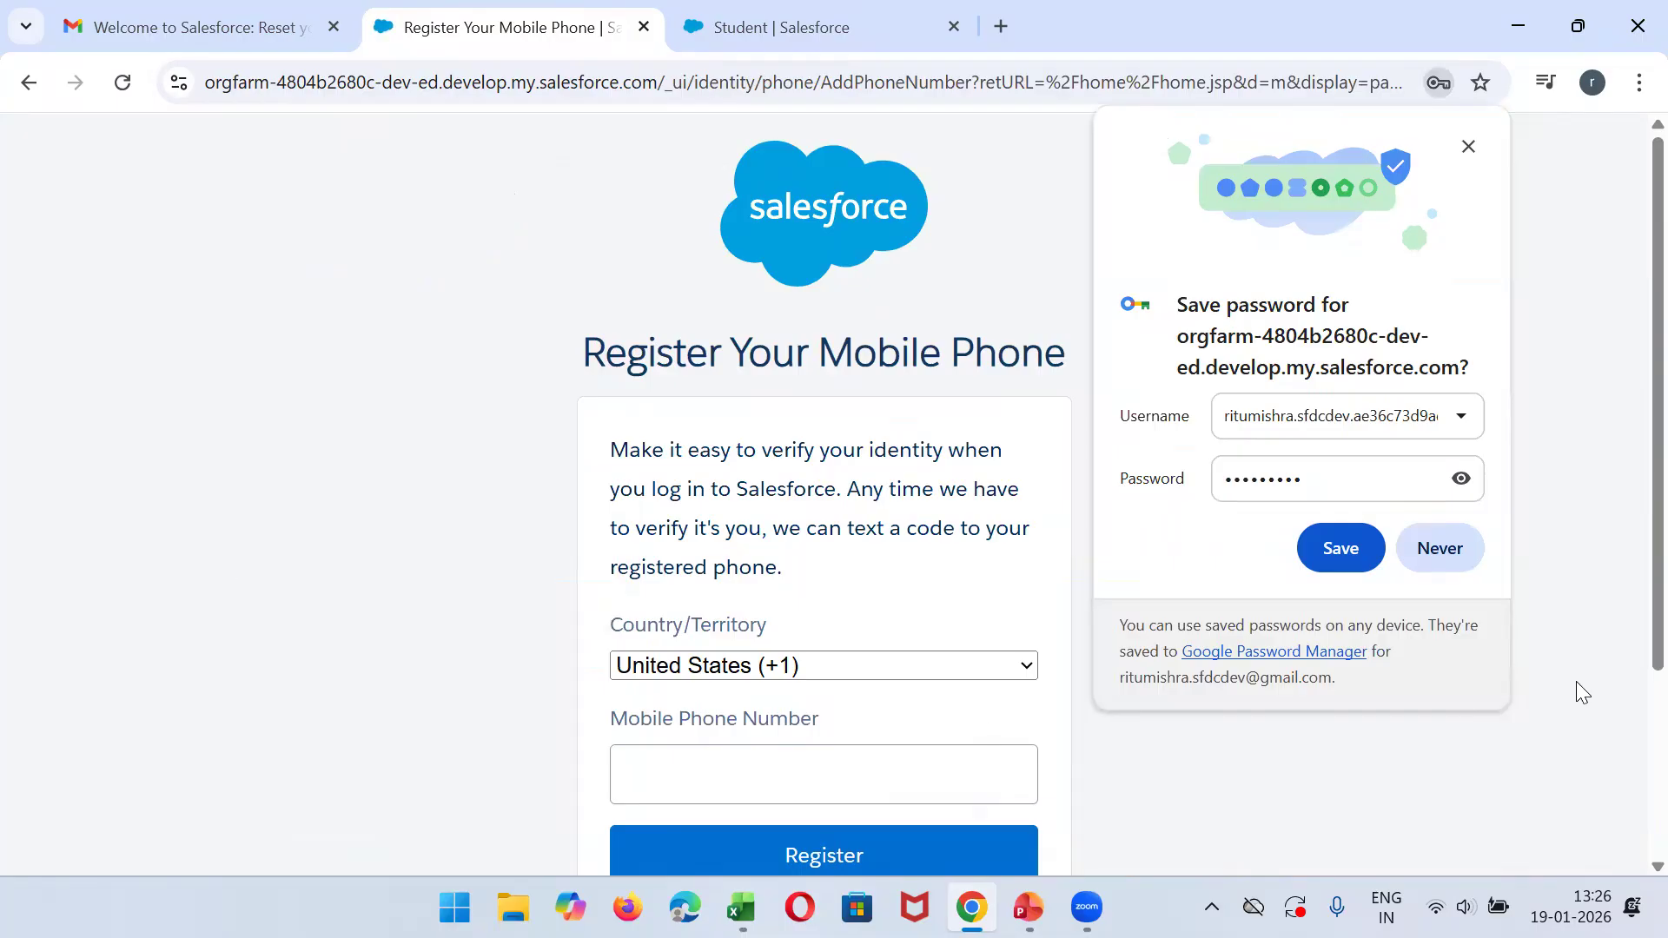
# - Decline saving the password in the browser and postpone the mobile phone registration
pyautogui.click(1466, 542)
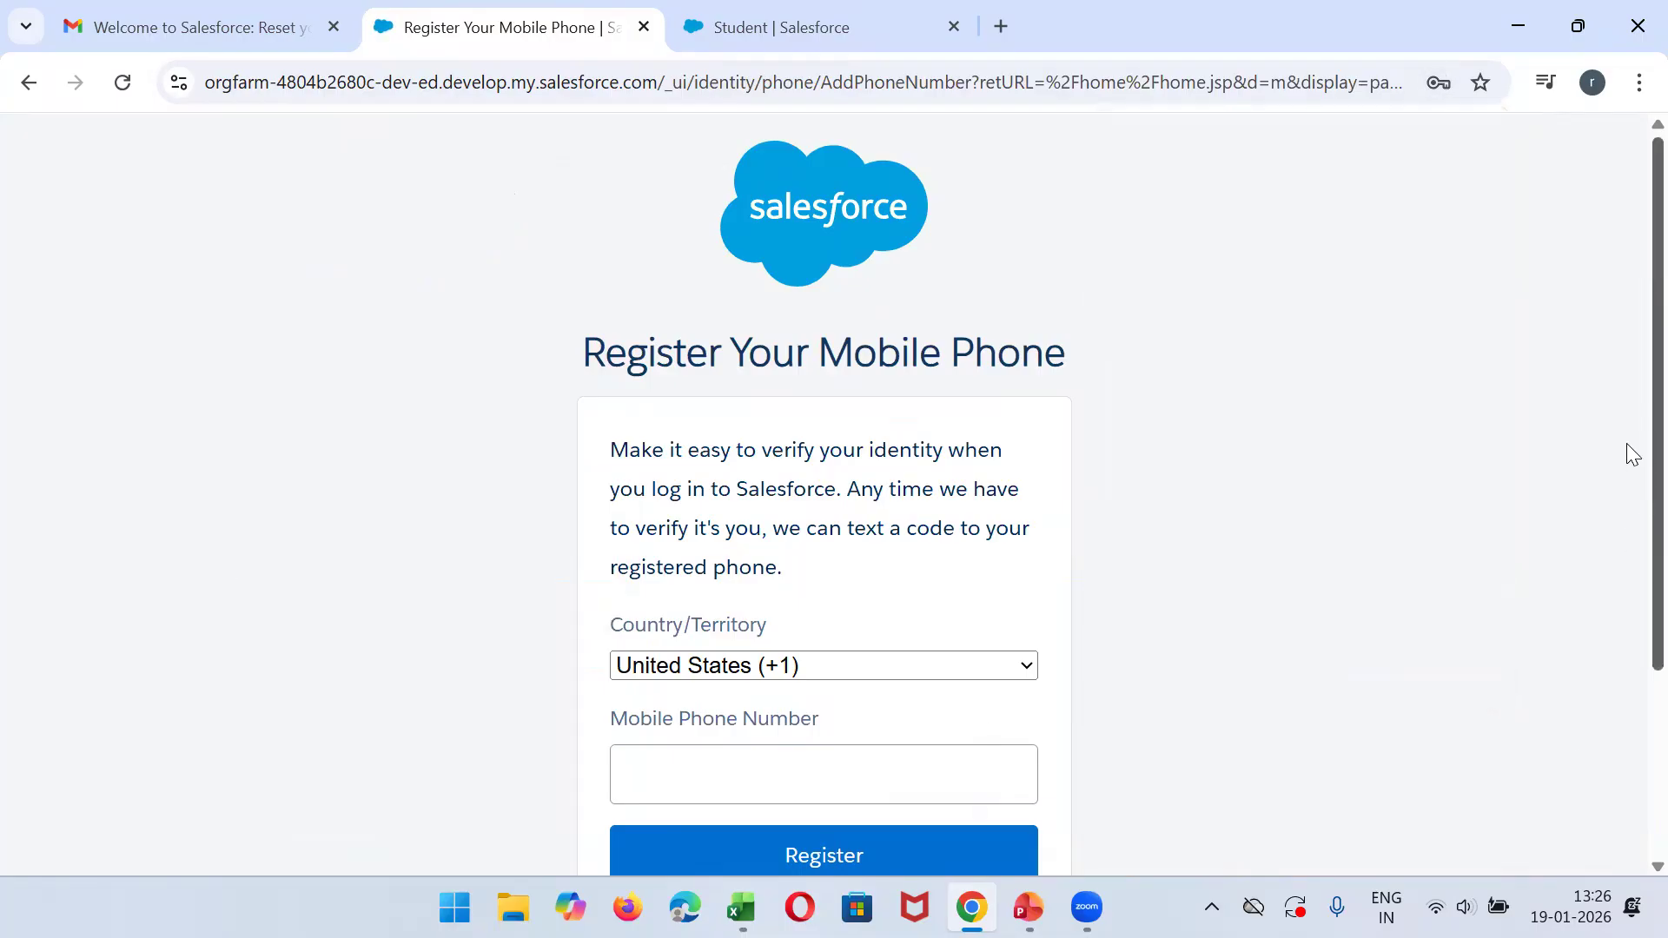
pyautogui.scroll(-2, 1626, 504)
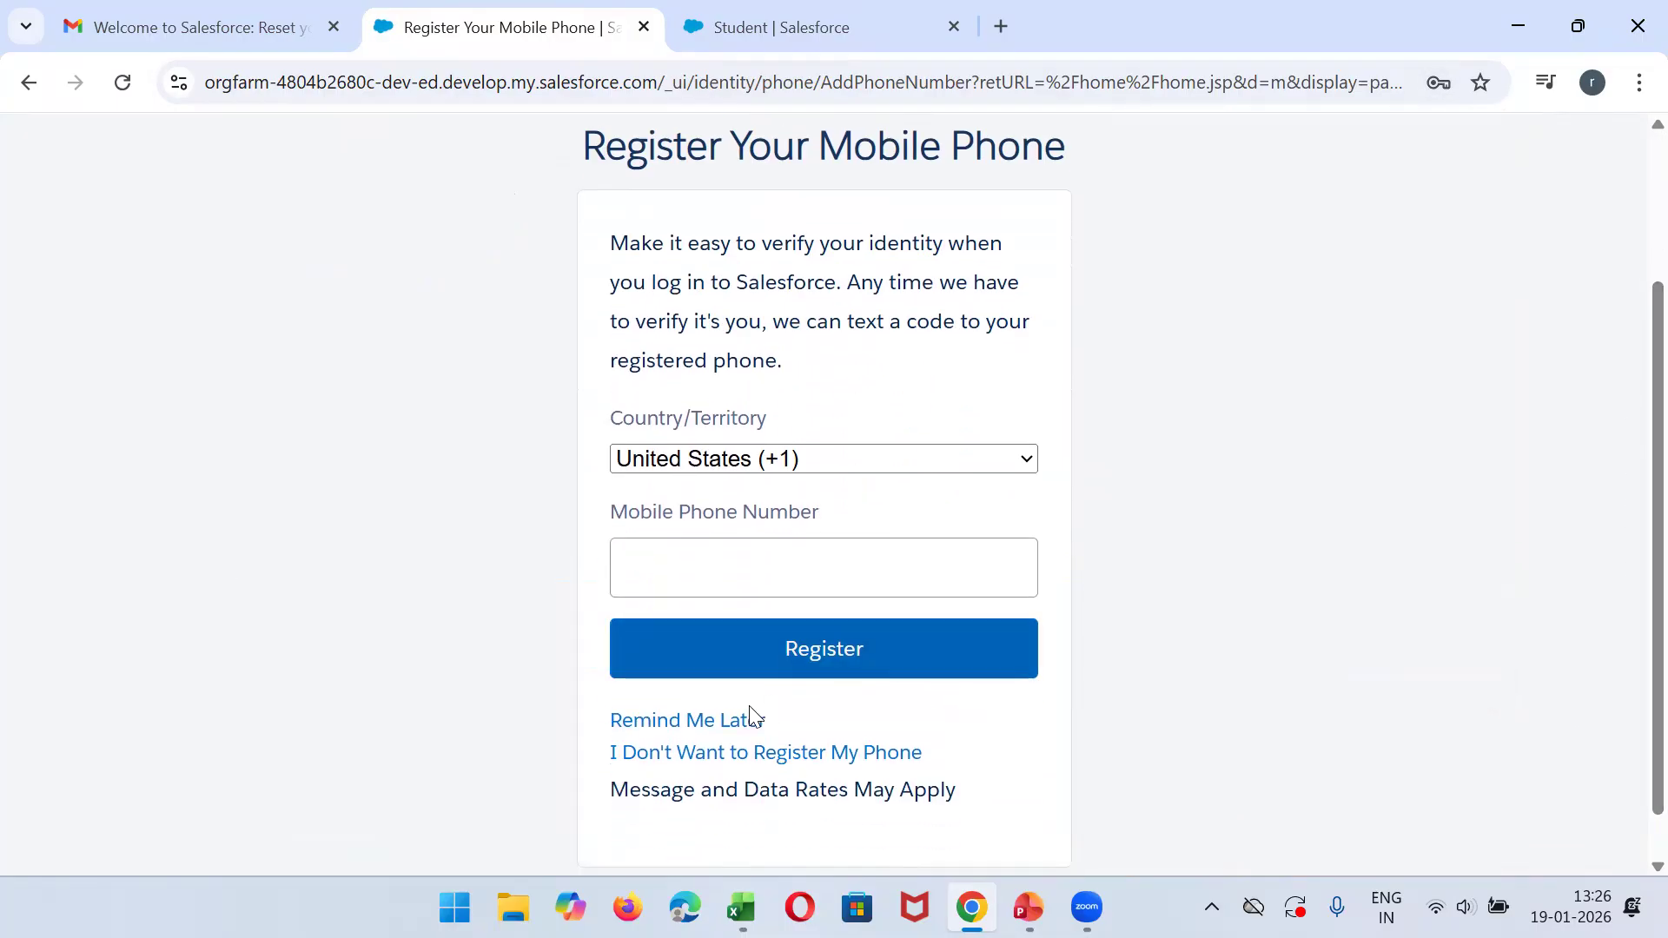
pyautogui.click(708, 723)
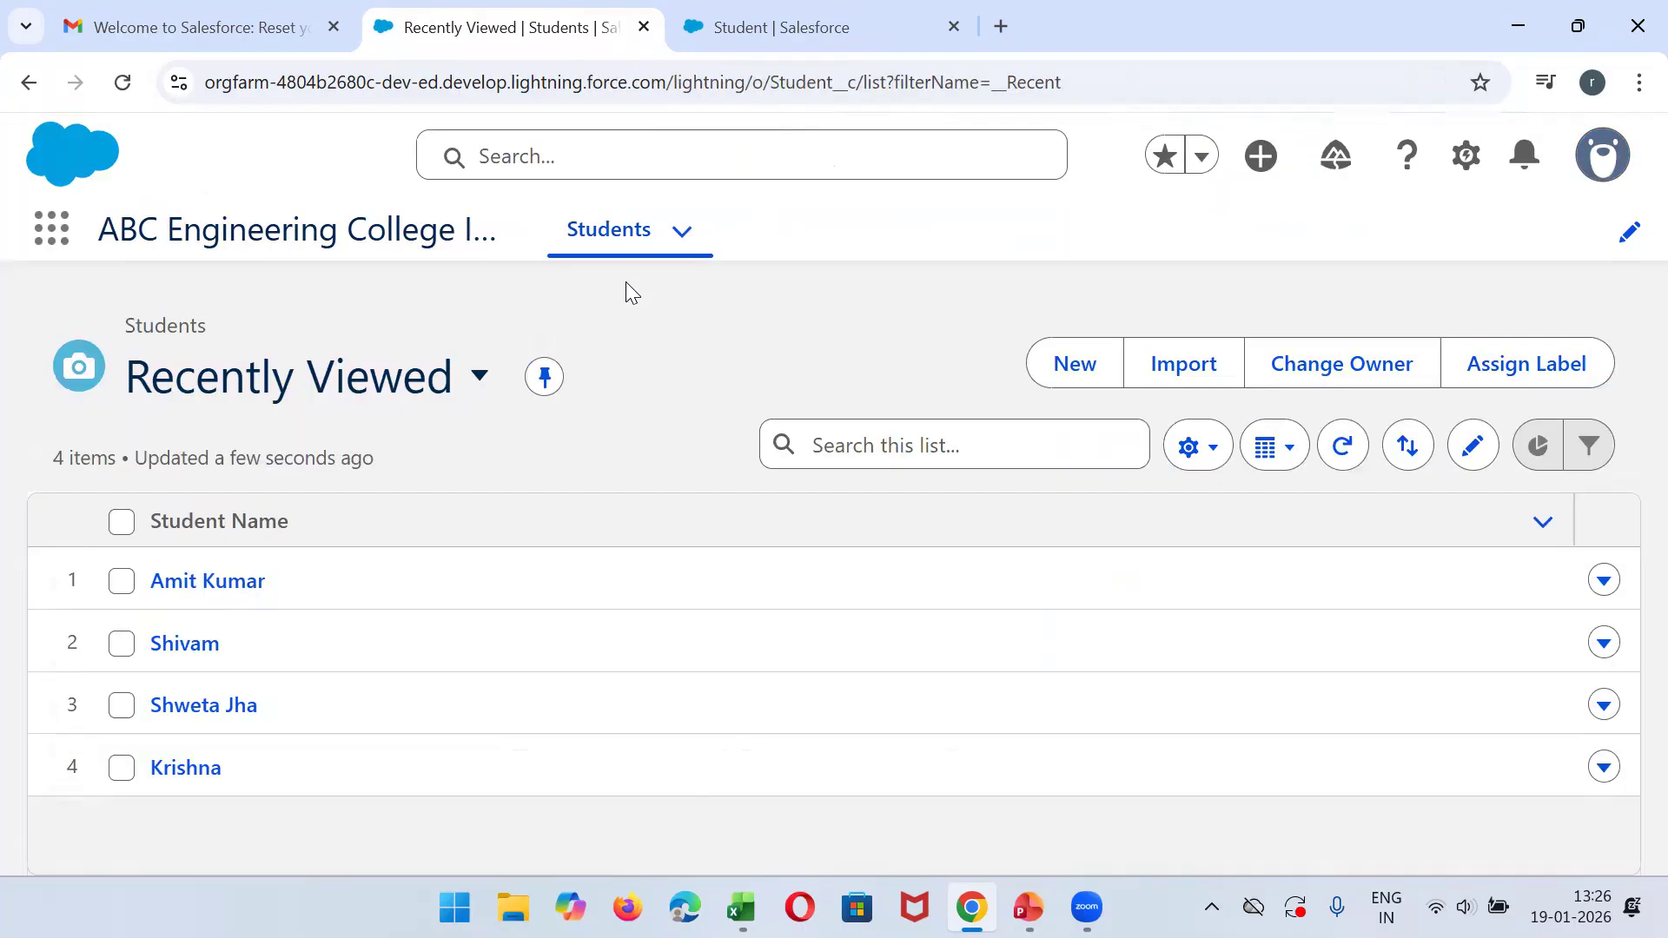
# - Open the first student's record and examine the fields under Student Basic Details and Technical Details
pyautogui.click(165, 582)
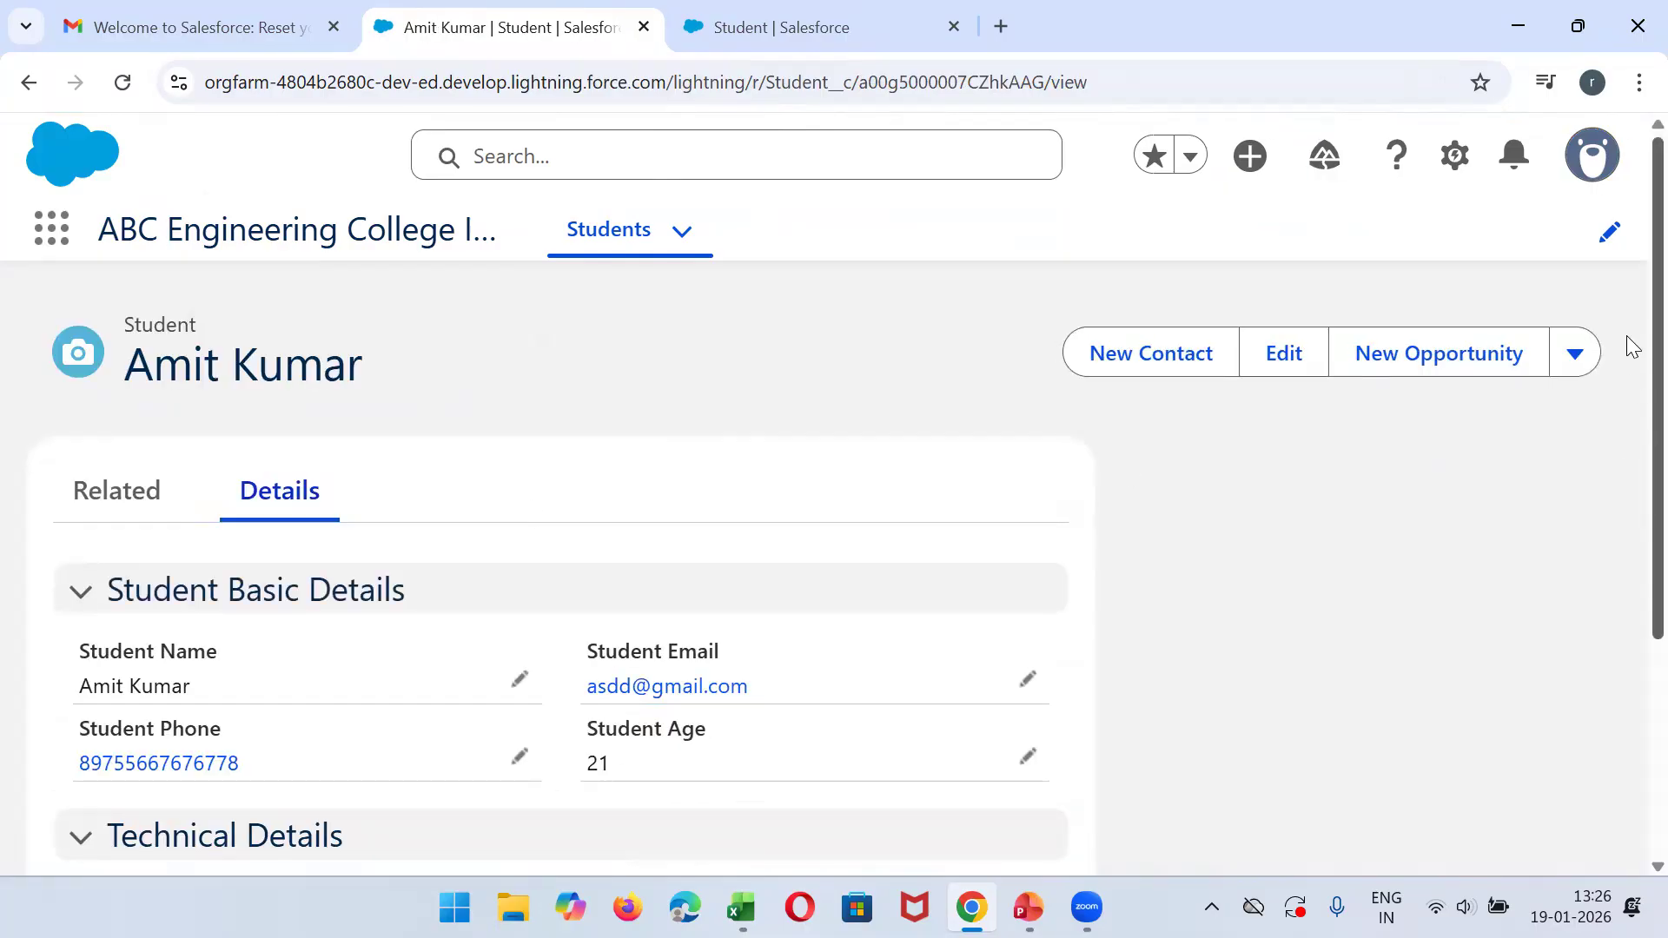
pyautogui.scroll(-4, 1630, 391)
pyautogui.scroll(2, 1632, 439)
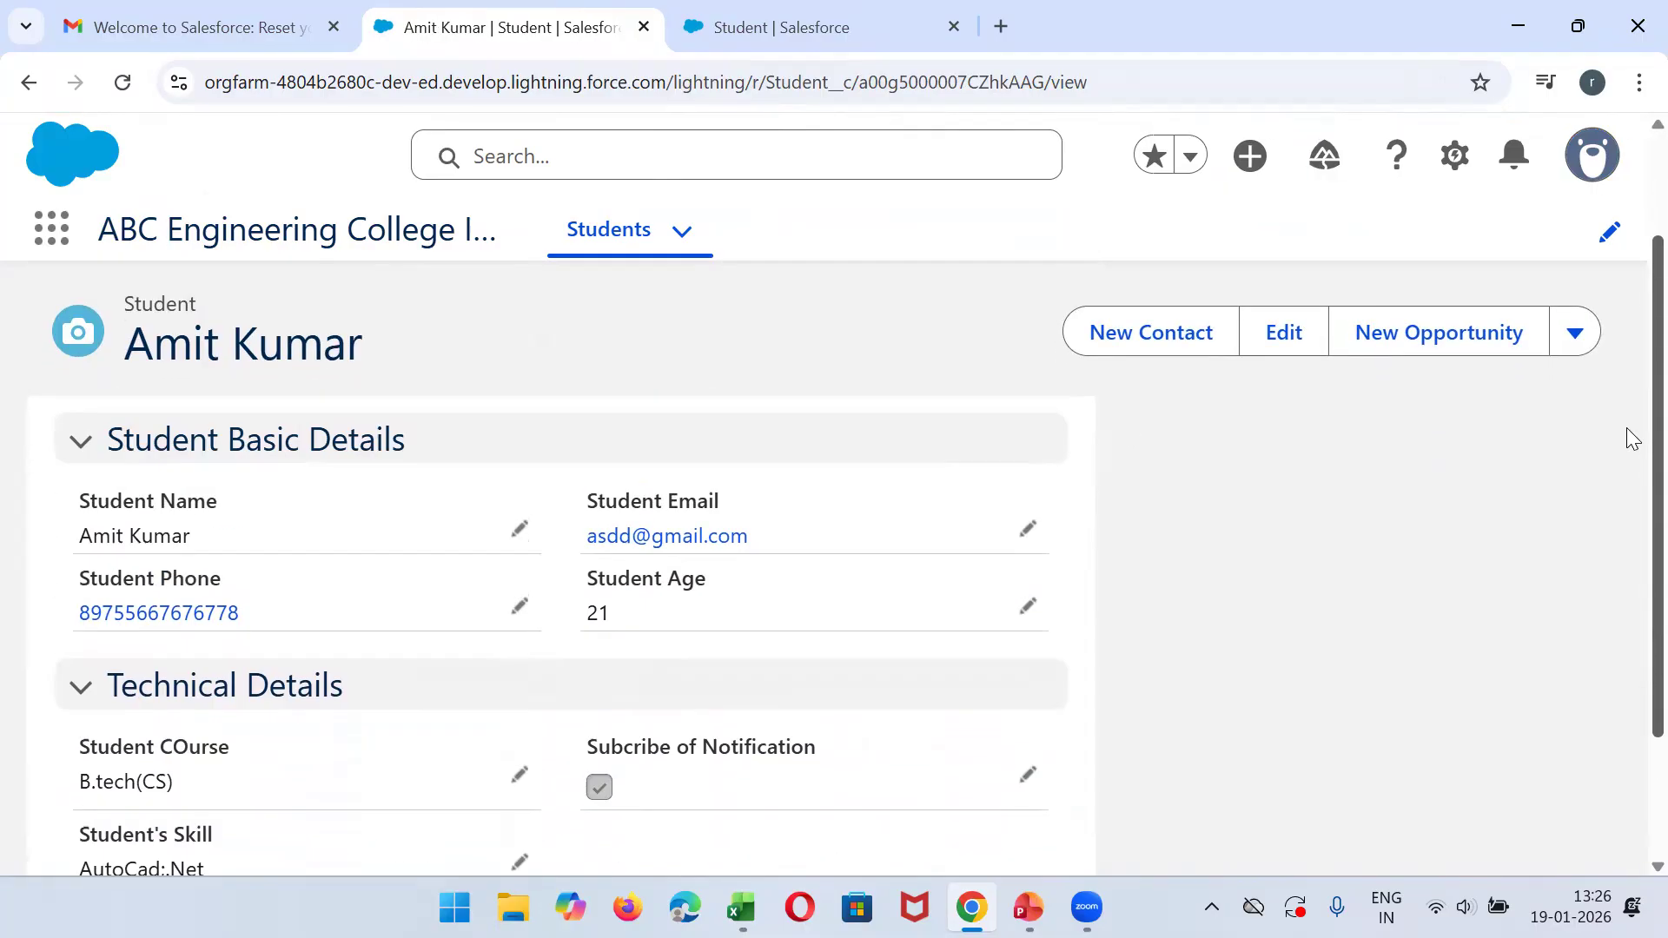
pyautogui.moveTo(1627, 428); pyautogui.dragTo(1627, 412)
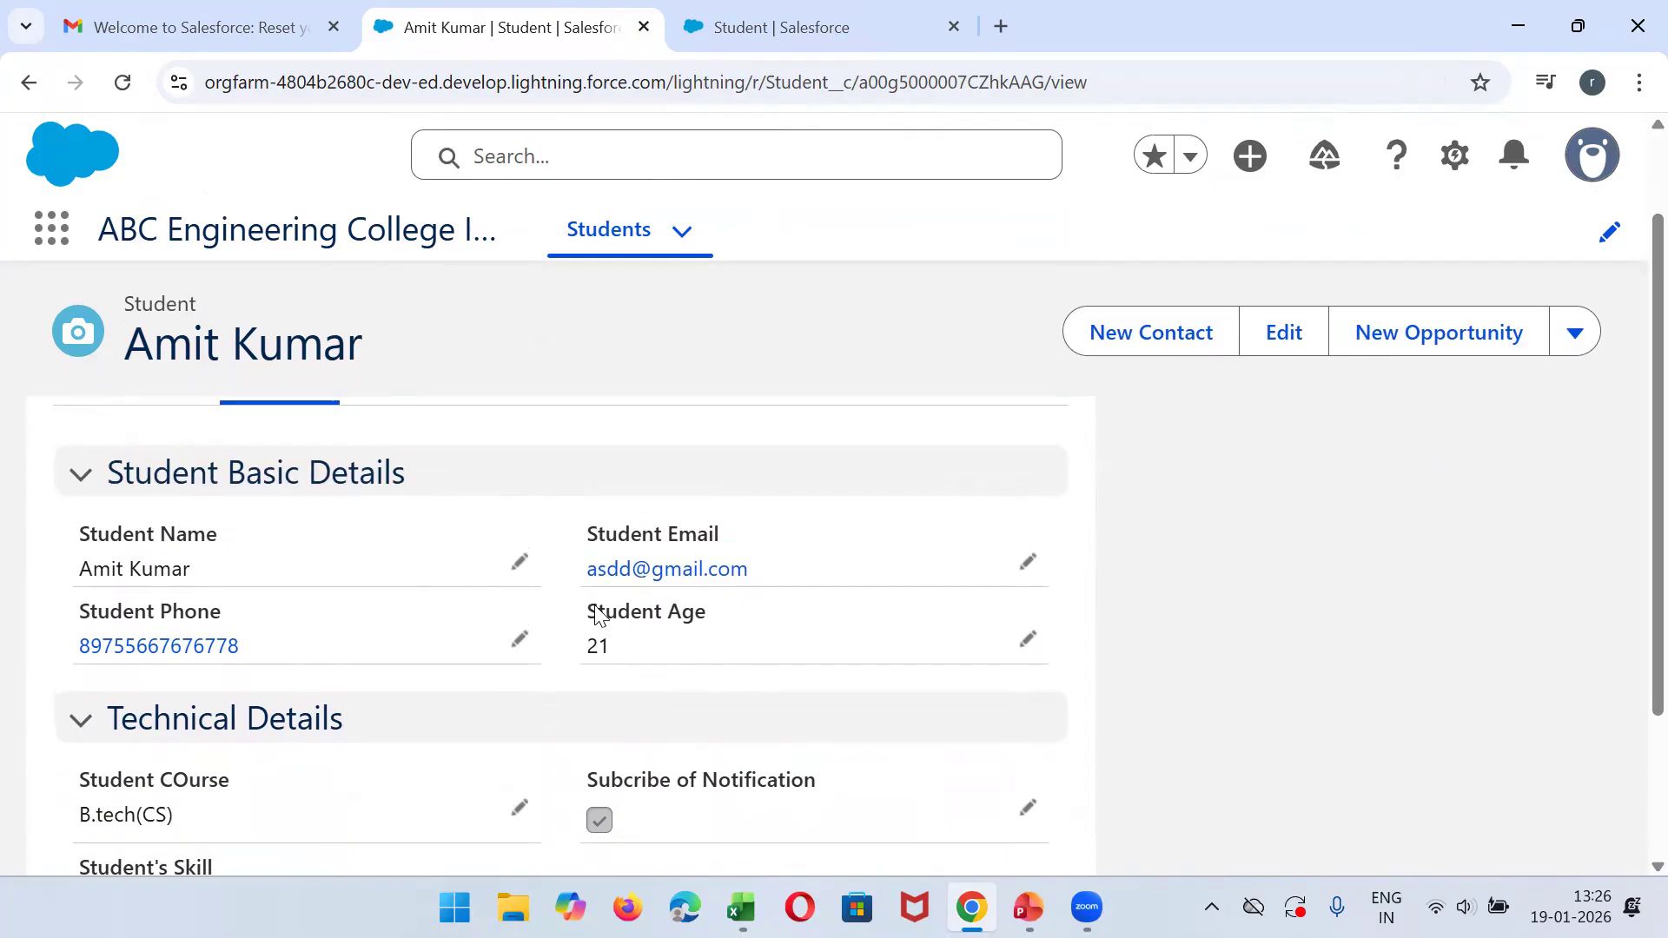
pyautogui.scroll(-3, 1631, 517)
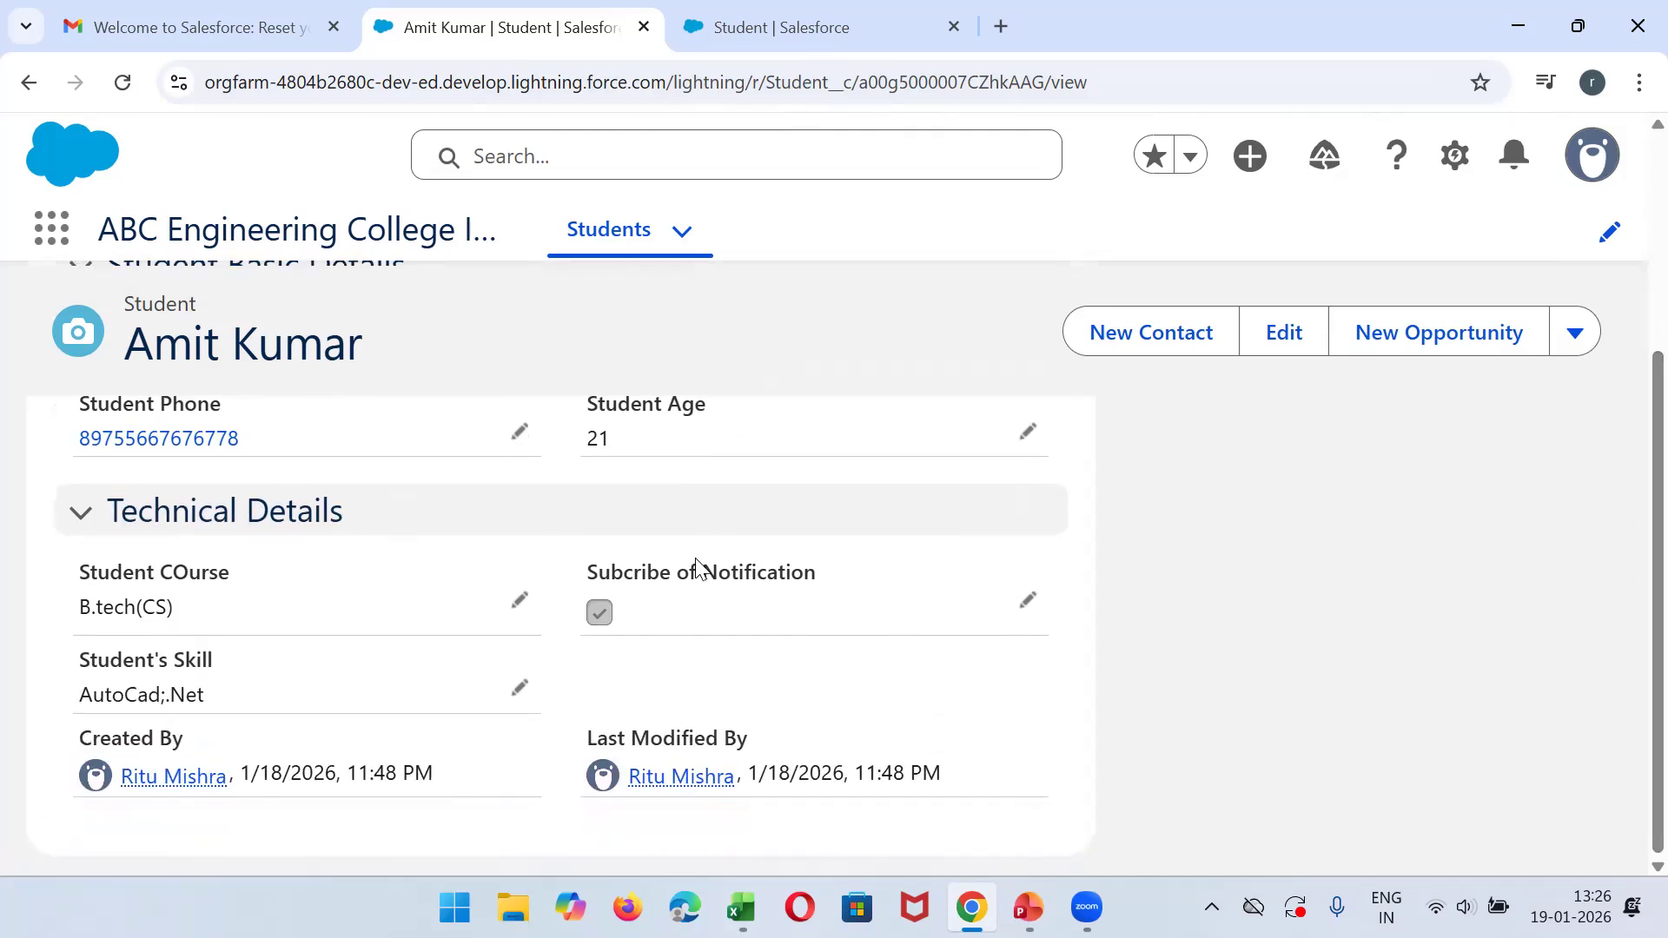
pyautogui.scroll(5, 1629, 521)
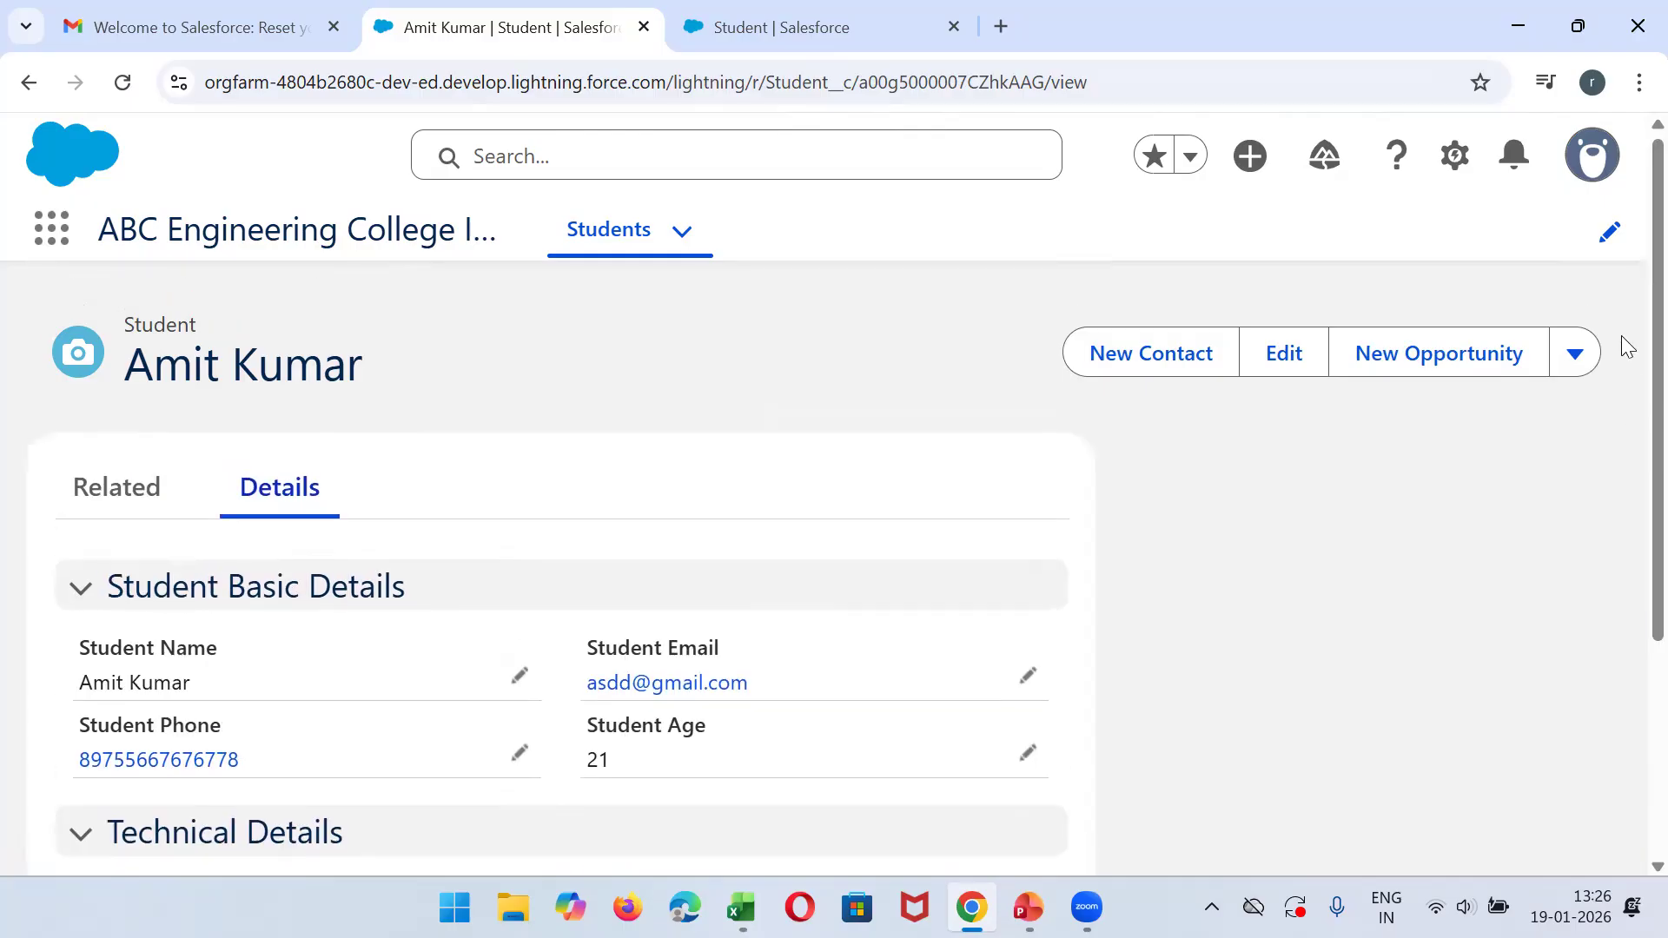
# - Return to the Students list and open a blank new student form to check its Technical Details section
pyautogui.click(599, 228)
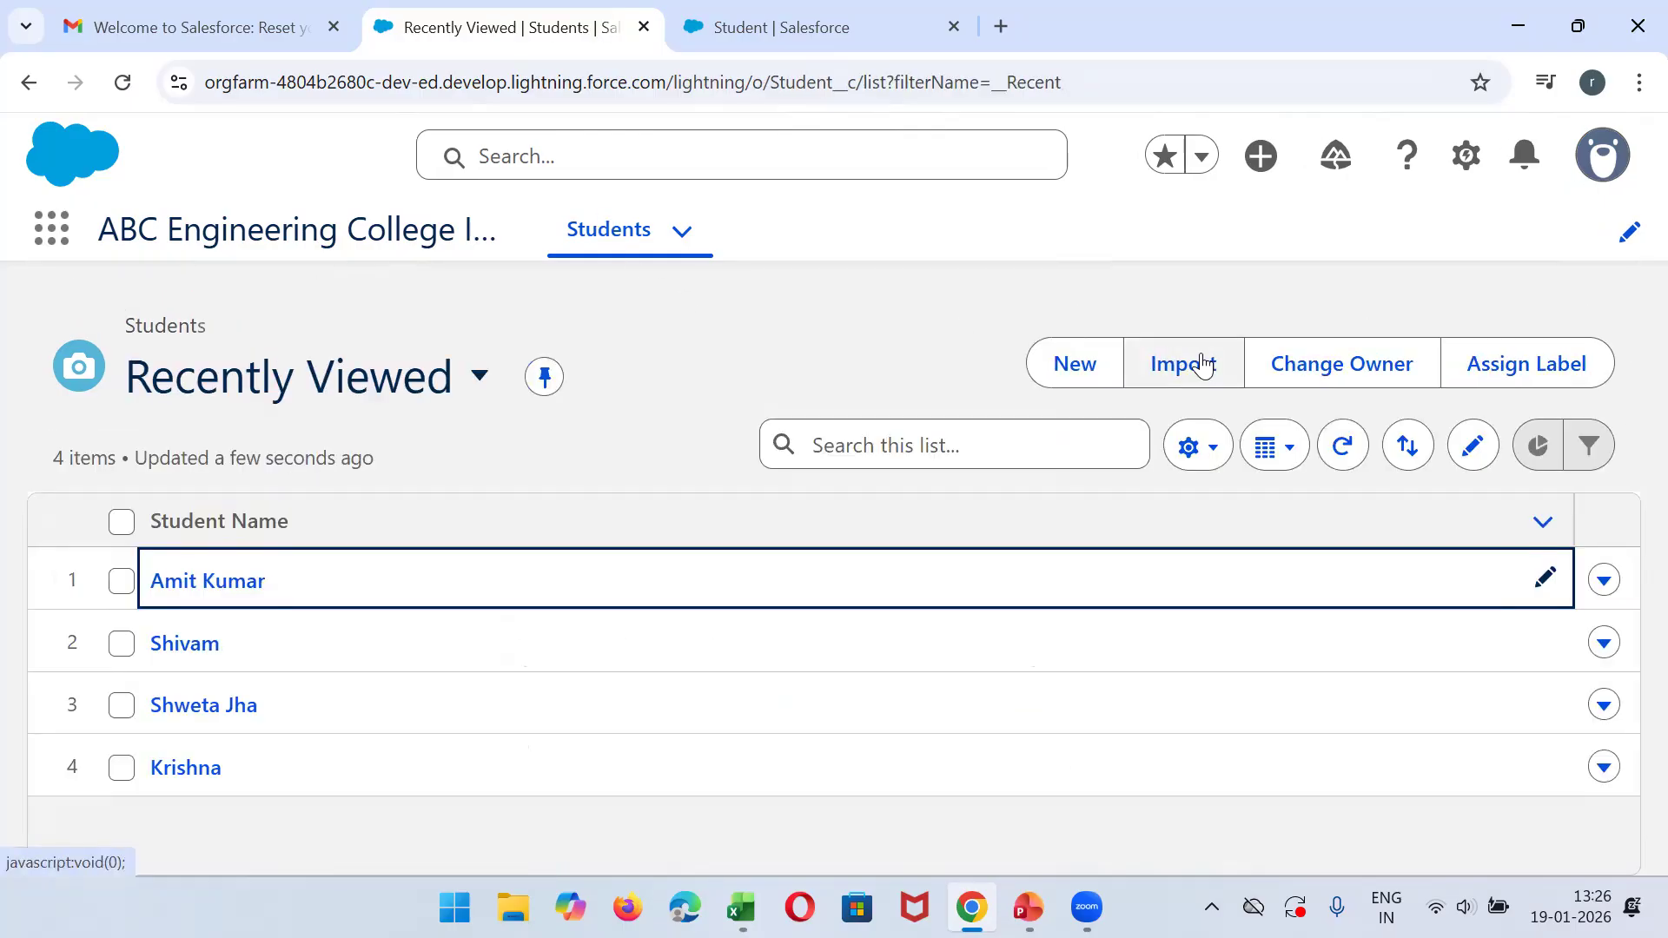
pyautogui.click(1077, 363)
pyautogui.moveTo(1375, 304); pyautogui.dragTo(1374, 469)
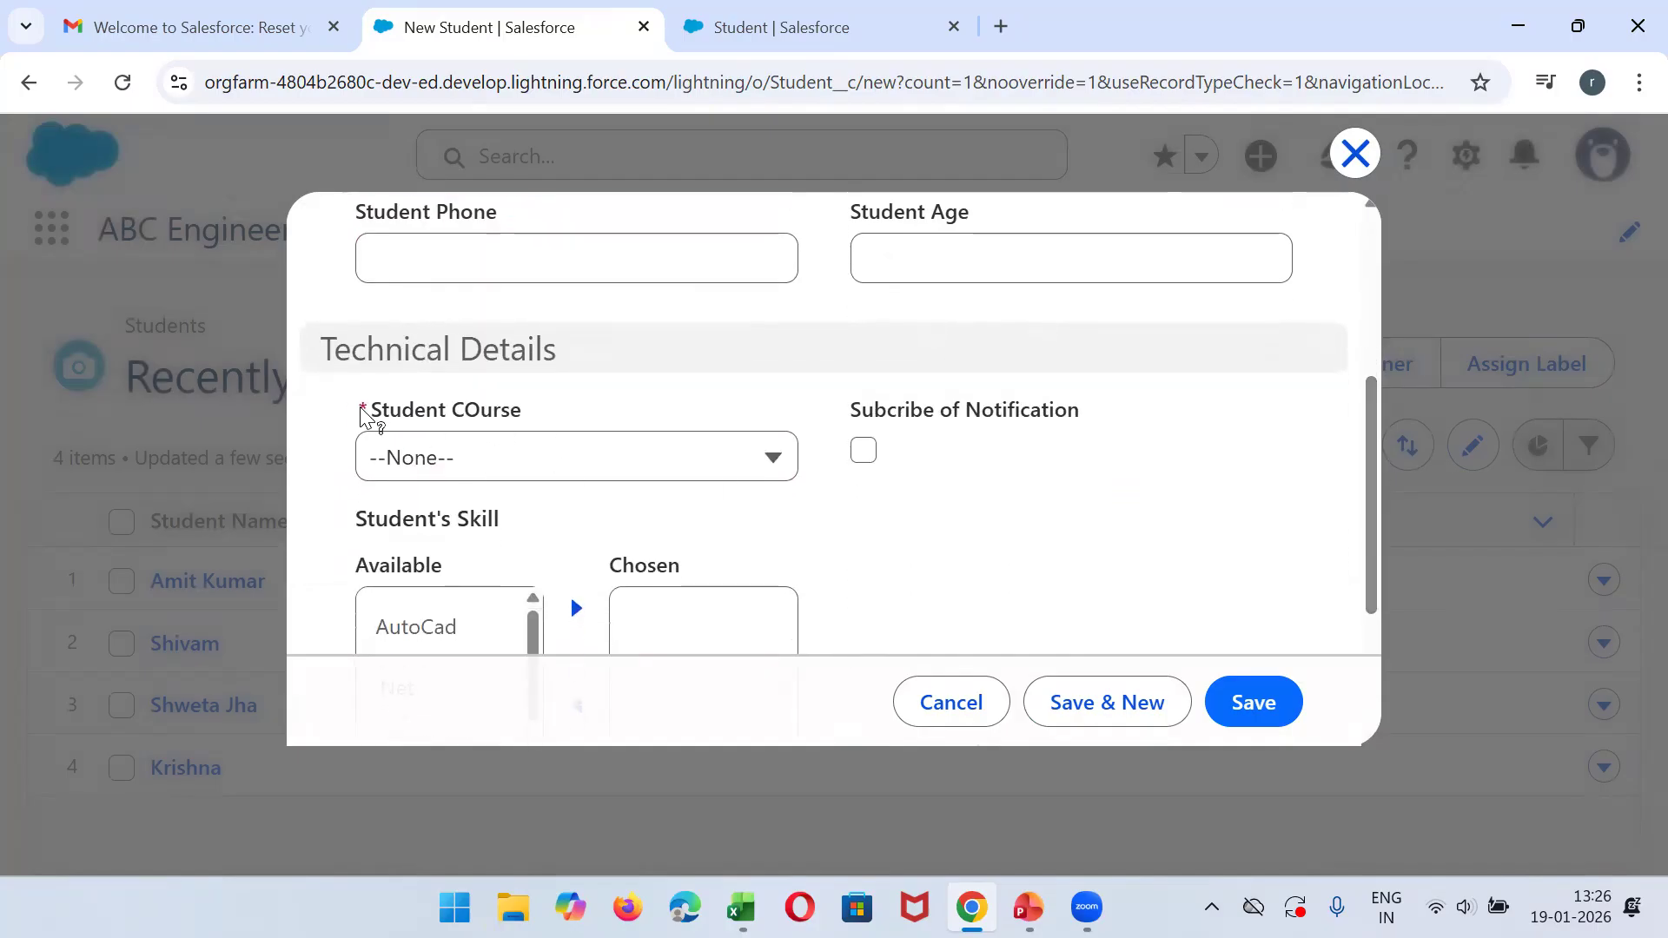
# - Enter the student's name and email in the new student form and try to save without choosing a course
pyautogui.moveTo(1375, 534); pyautogui.dragTo(1366, 410)
pyautogui.click(581, 404)
pyautogui.write('Dev')
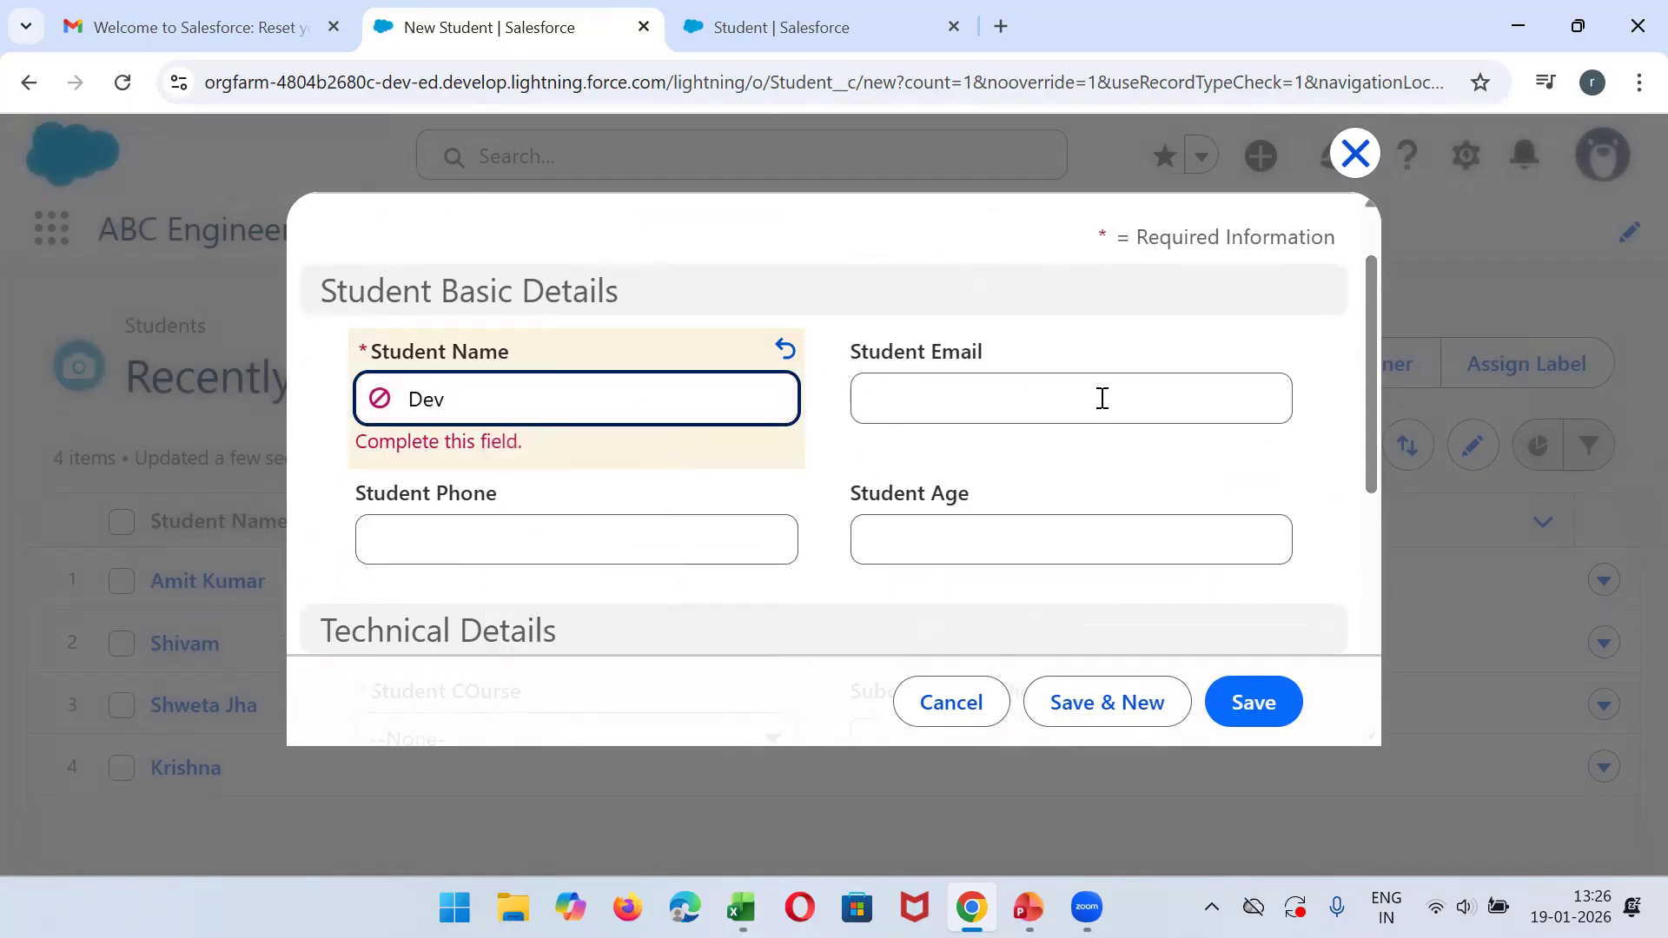
pyautogui.click(1102, 397)
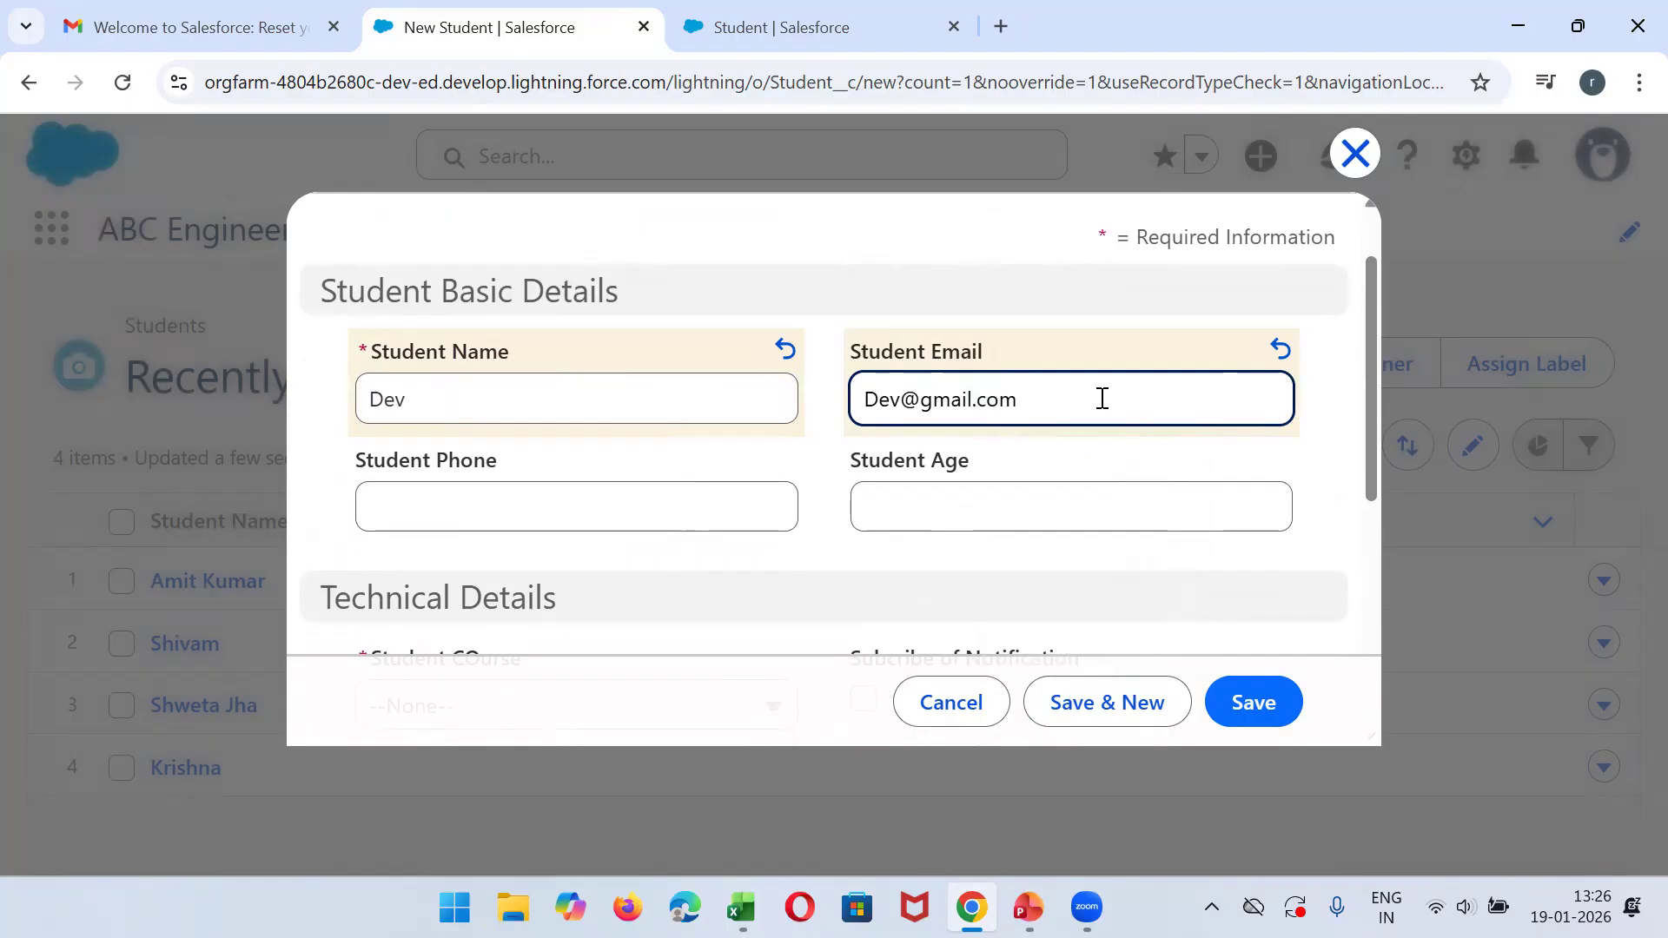
pyautogui.click(1270, 682)
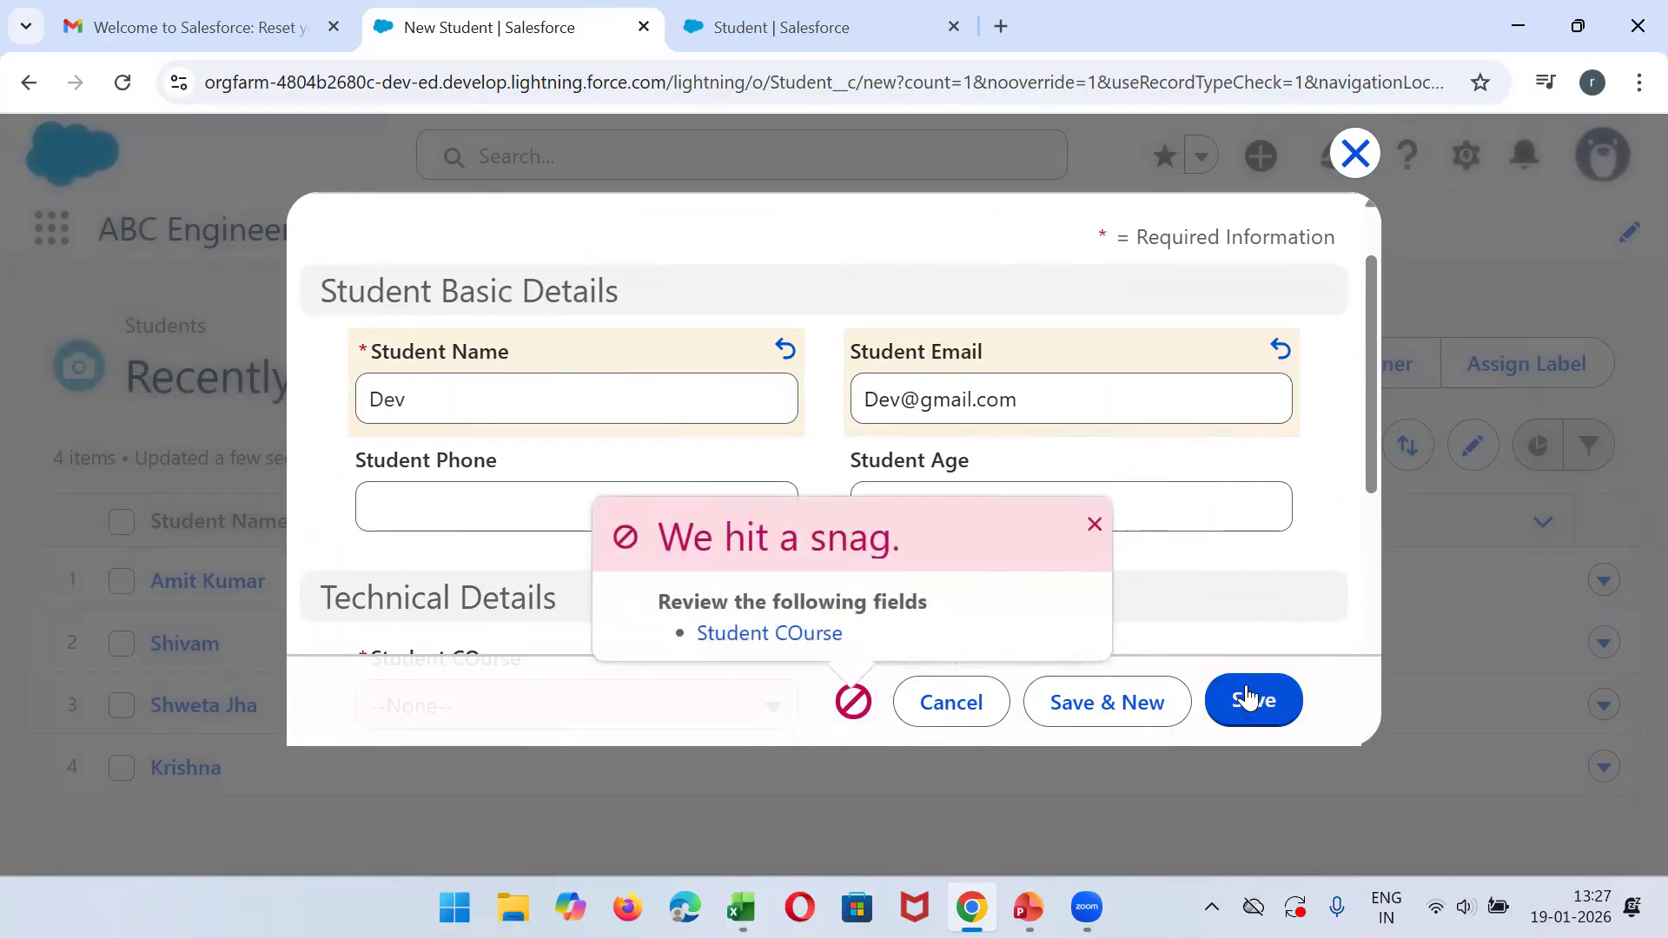
# - Set the required Student COurse to B.tech(CS), save the student record and dismiss the notification
pyautogui.moveTo(1374, 358); pyautogui.dragTo(1366, 488)
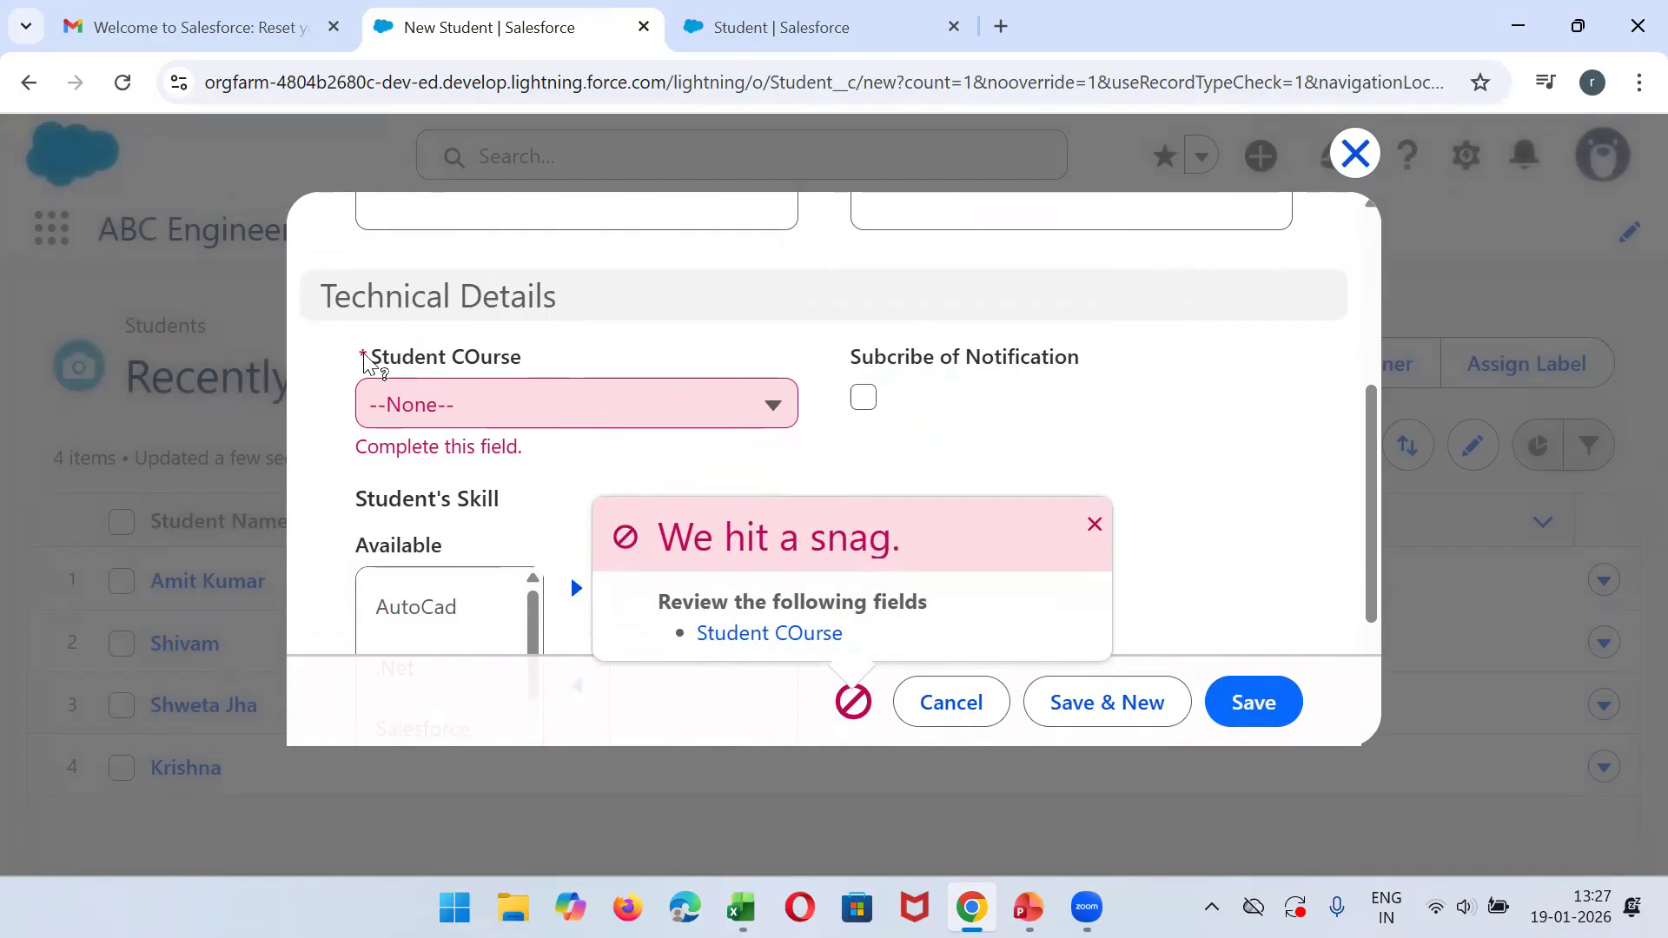
pyautogui.click(484, 407)
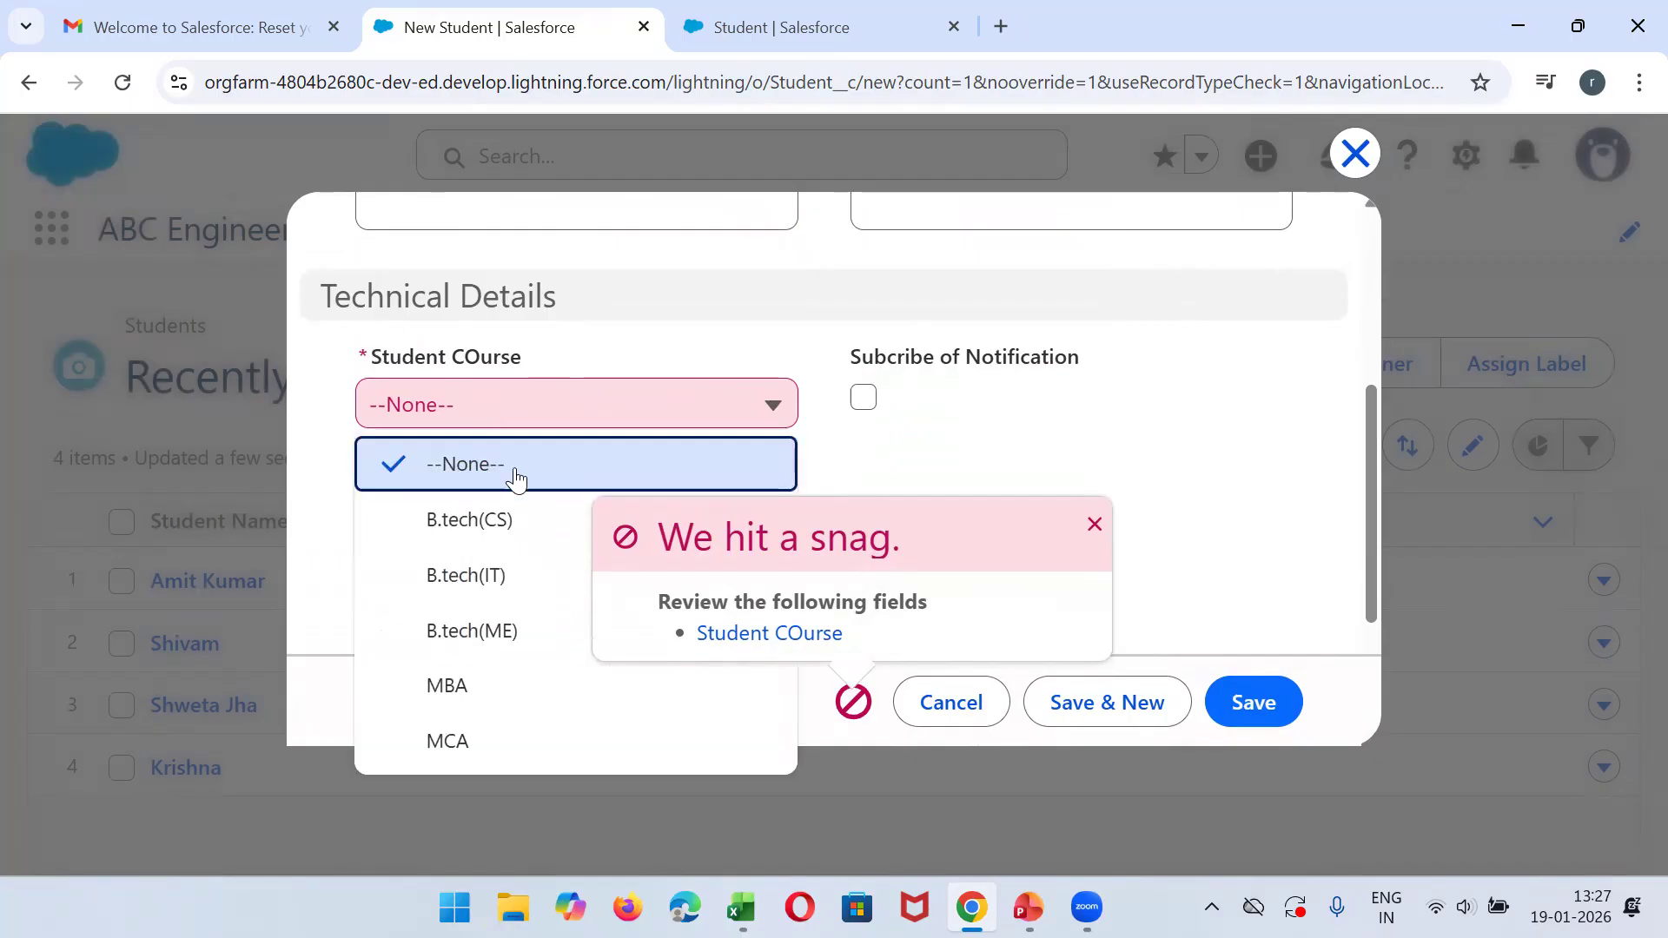
pyautogui.click(530, 521)
pyautogui.click(1242, 702)
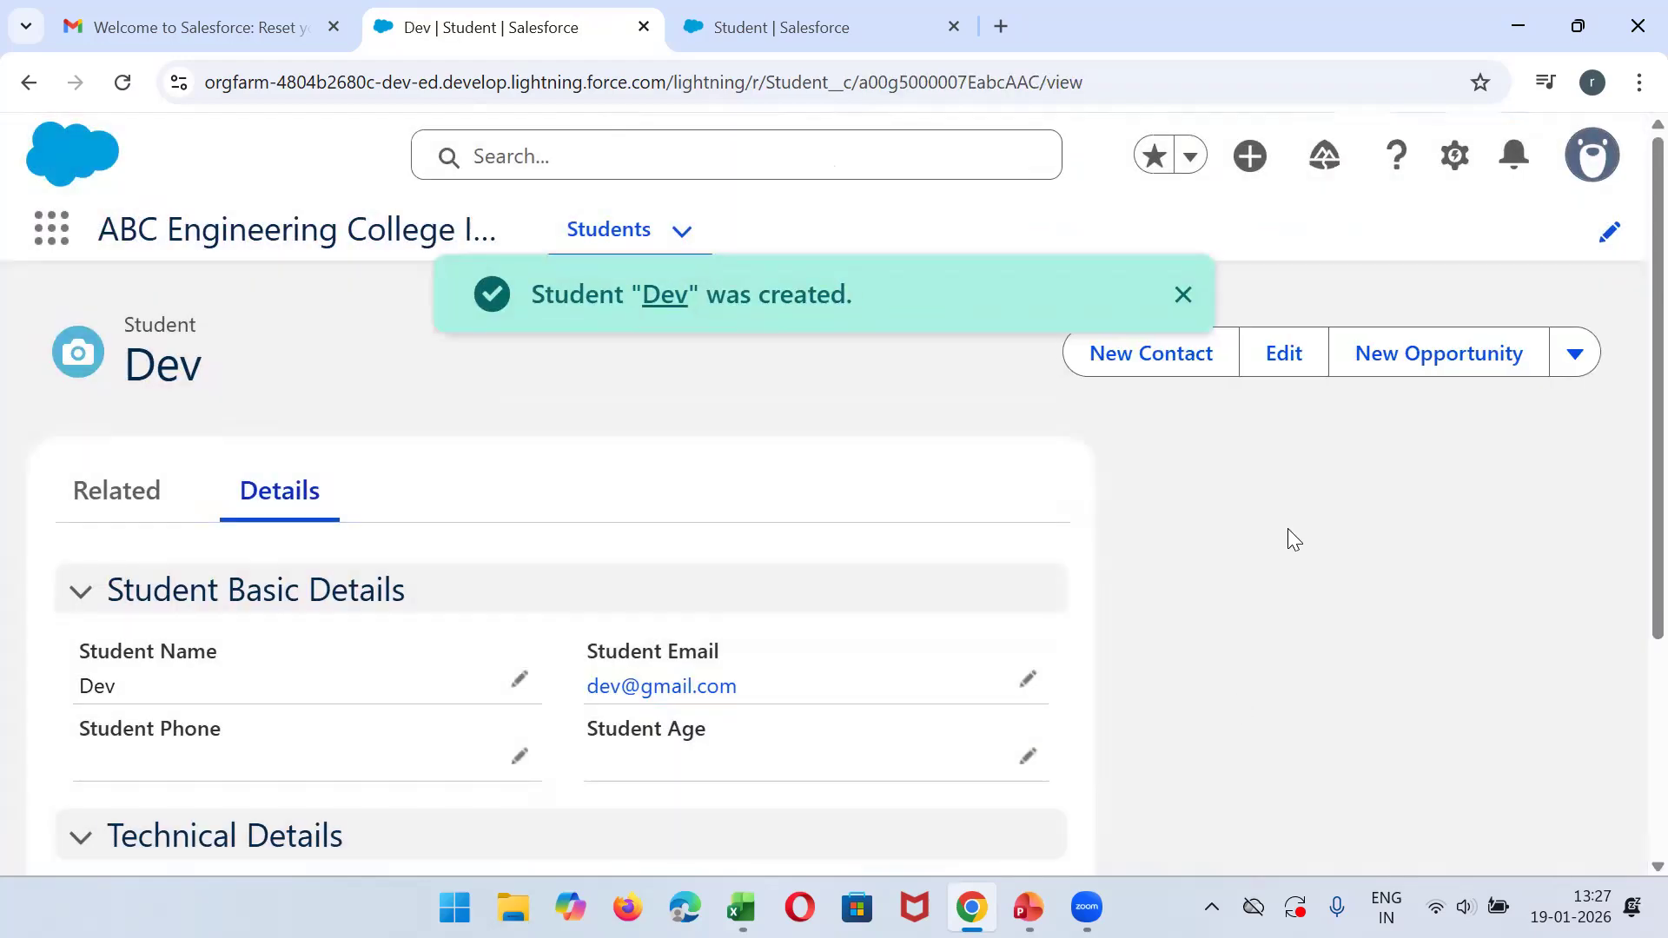
pyautogui.click(1178, 293)
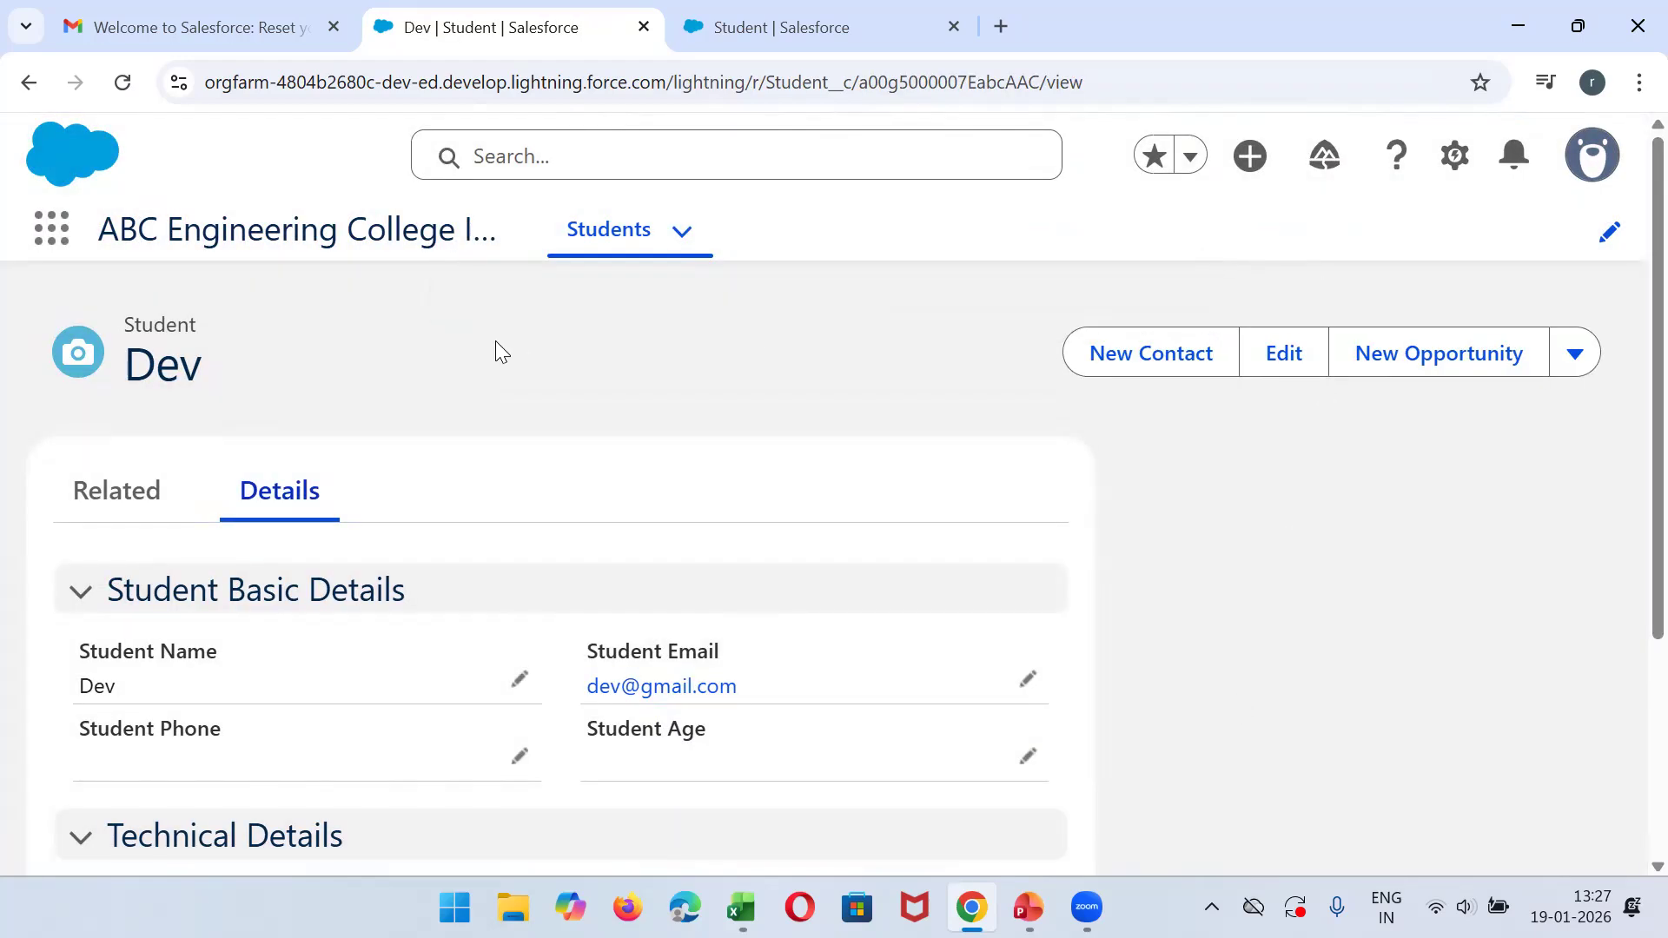
# - Return to the Students list and switch it to the All list view to check the new record
pyautogui.click(581, 239)
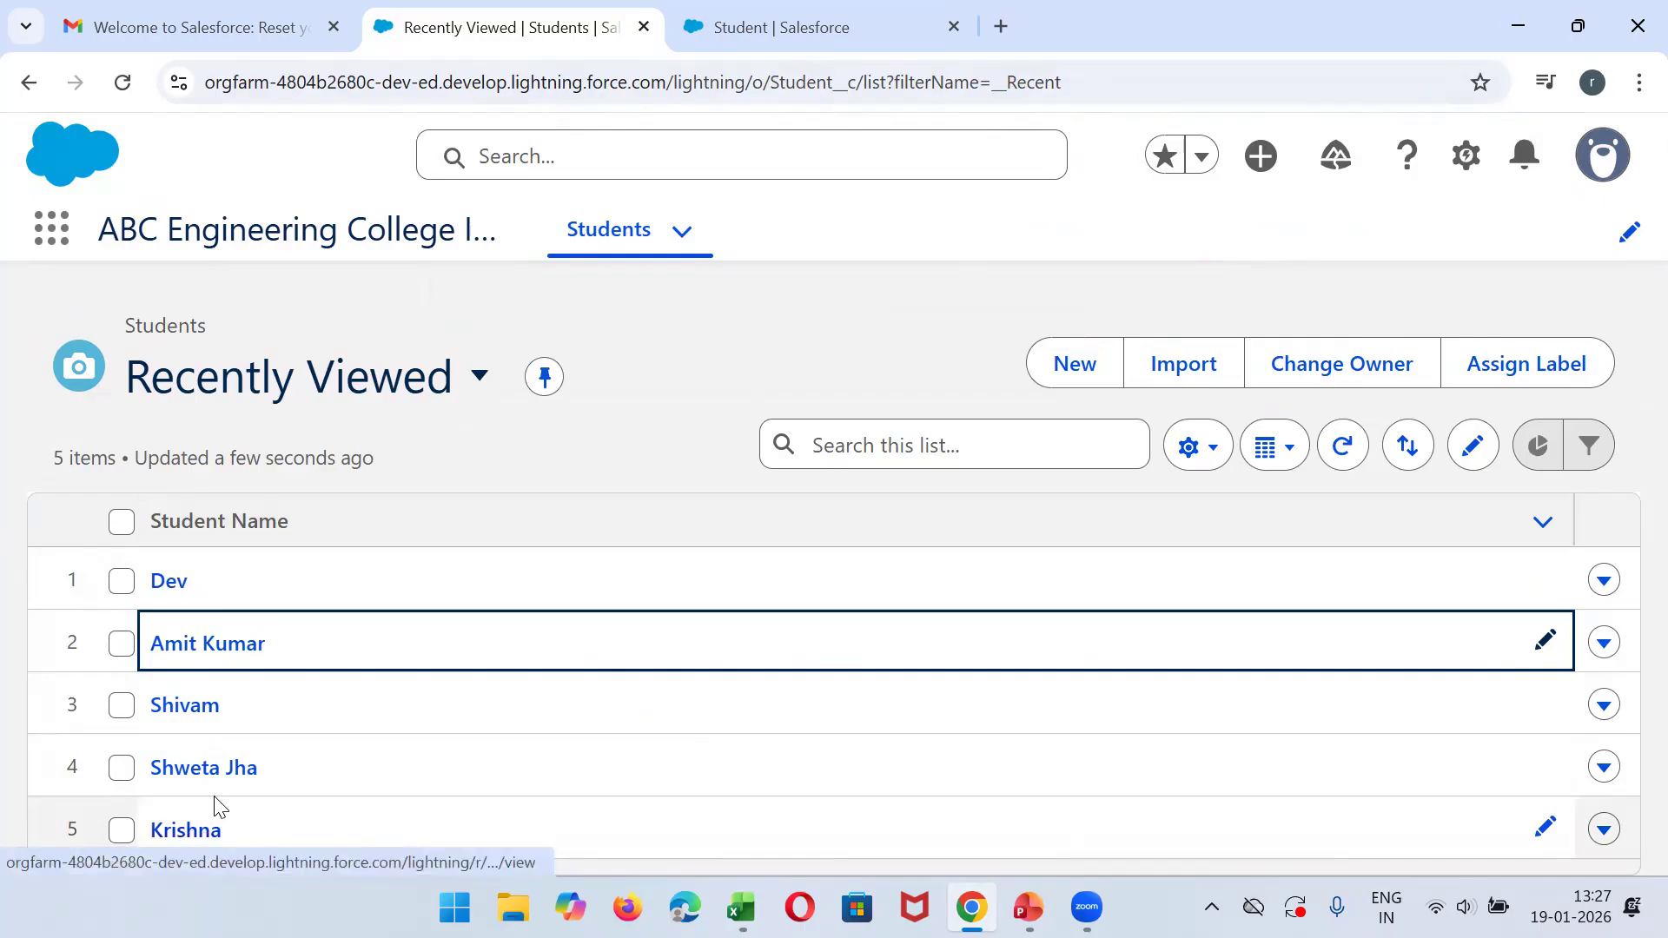
pyautogui.click(477, 382)
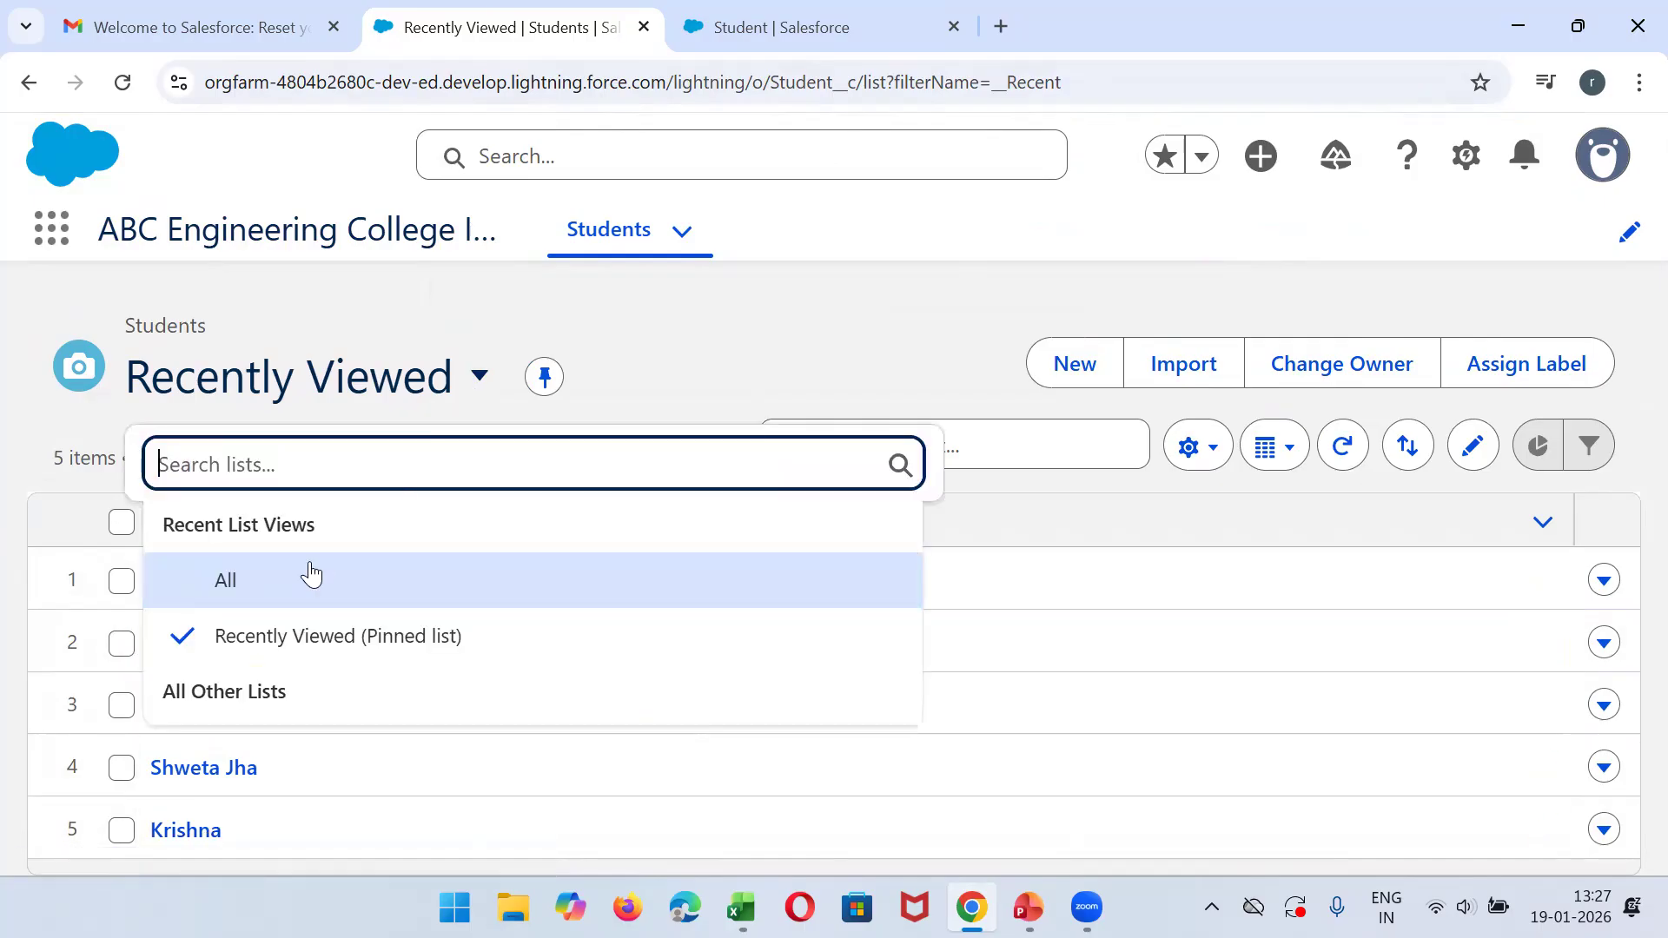
pyautogui.click(217, 582)
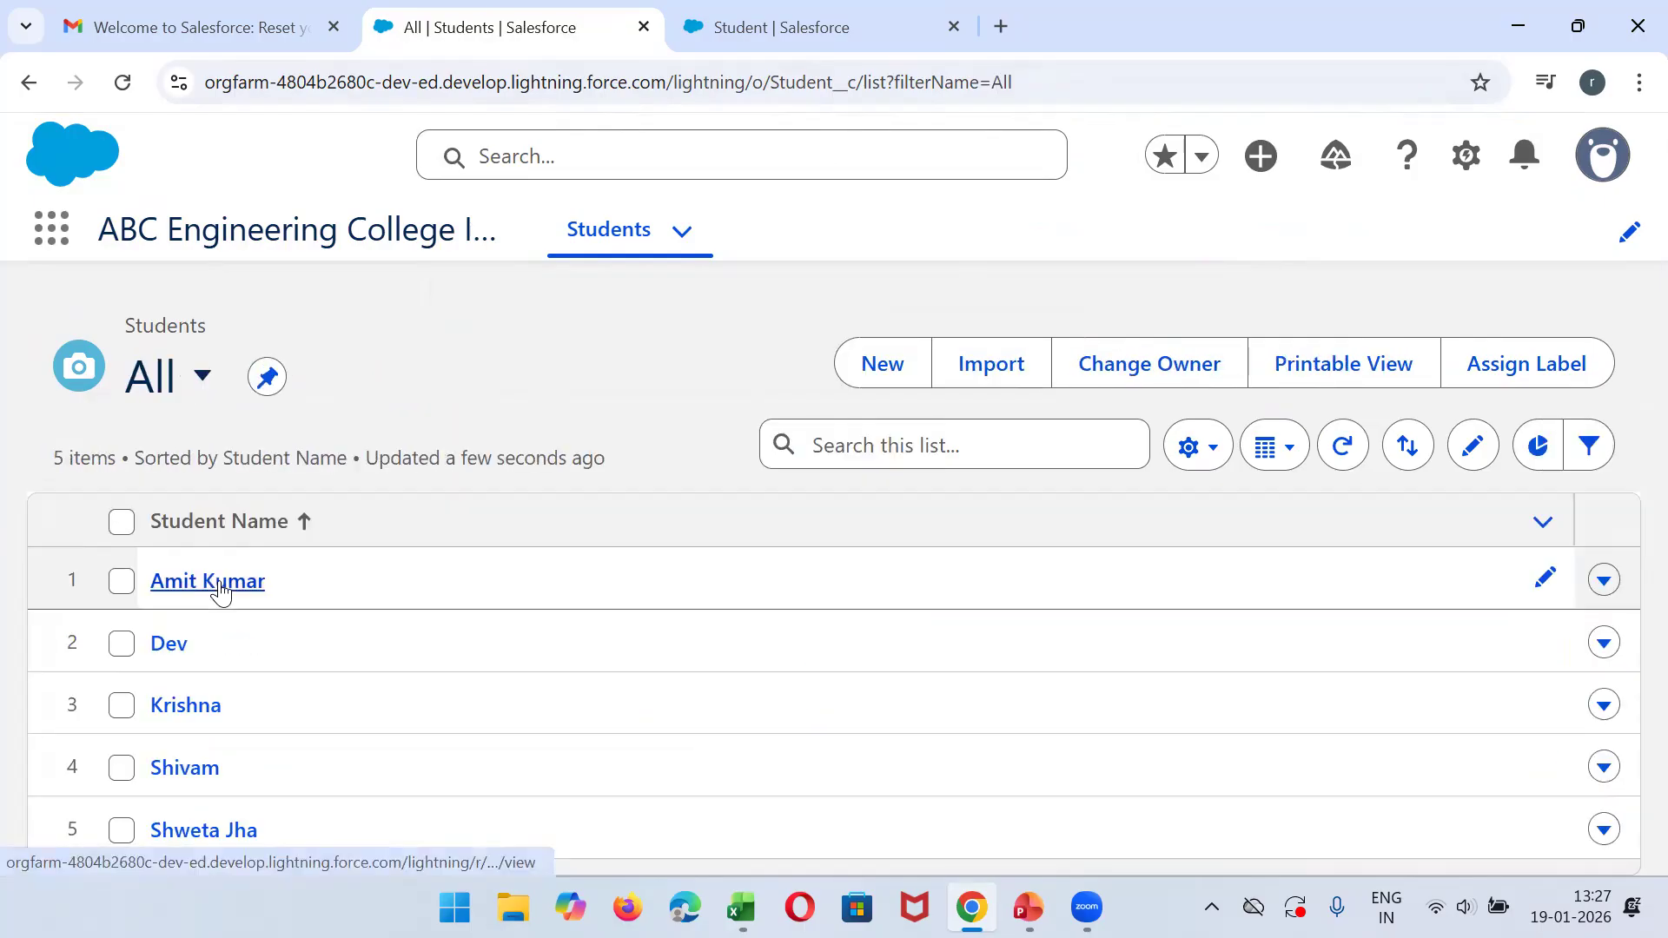
pyautogui.click(447, 639)
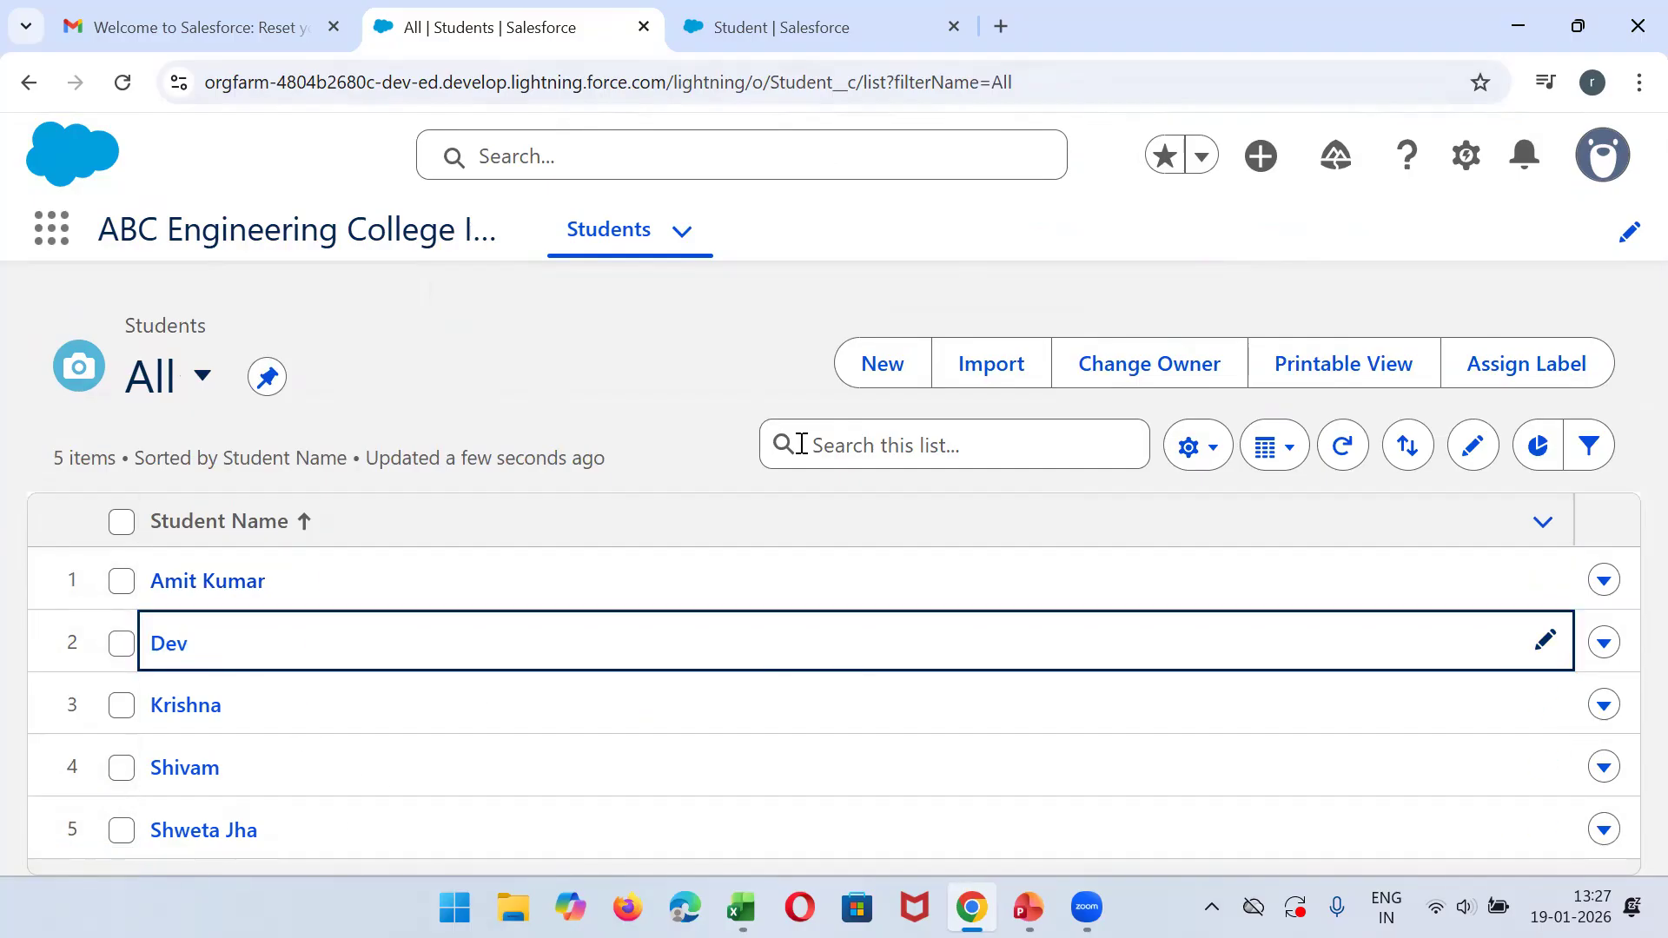
# - Start another new student record and fill in the student's name and email
pyautogui.click(882, 363)
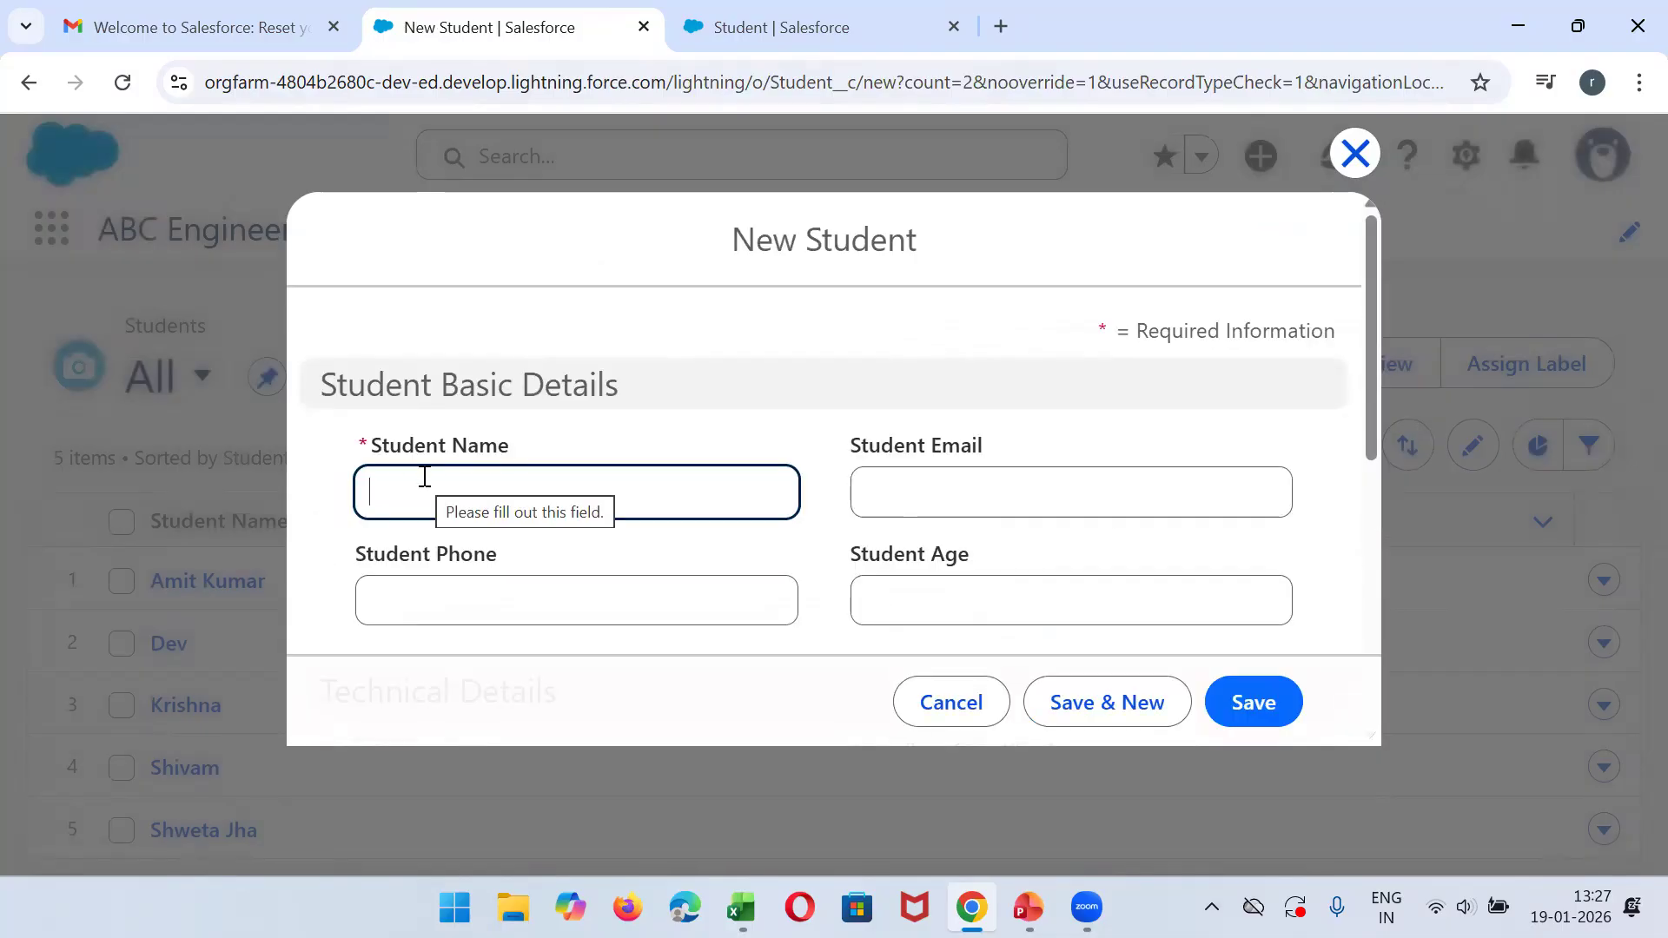
pyautogui.write('Shyam')
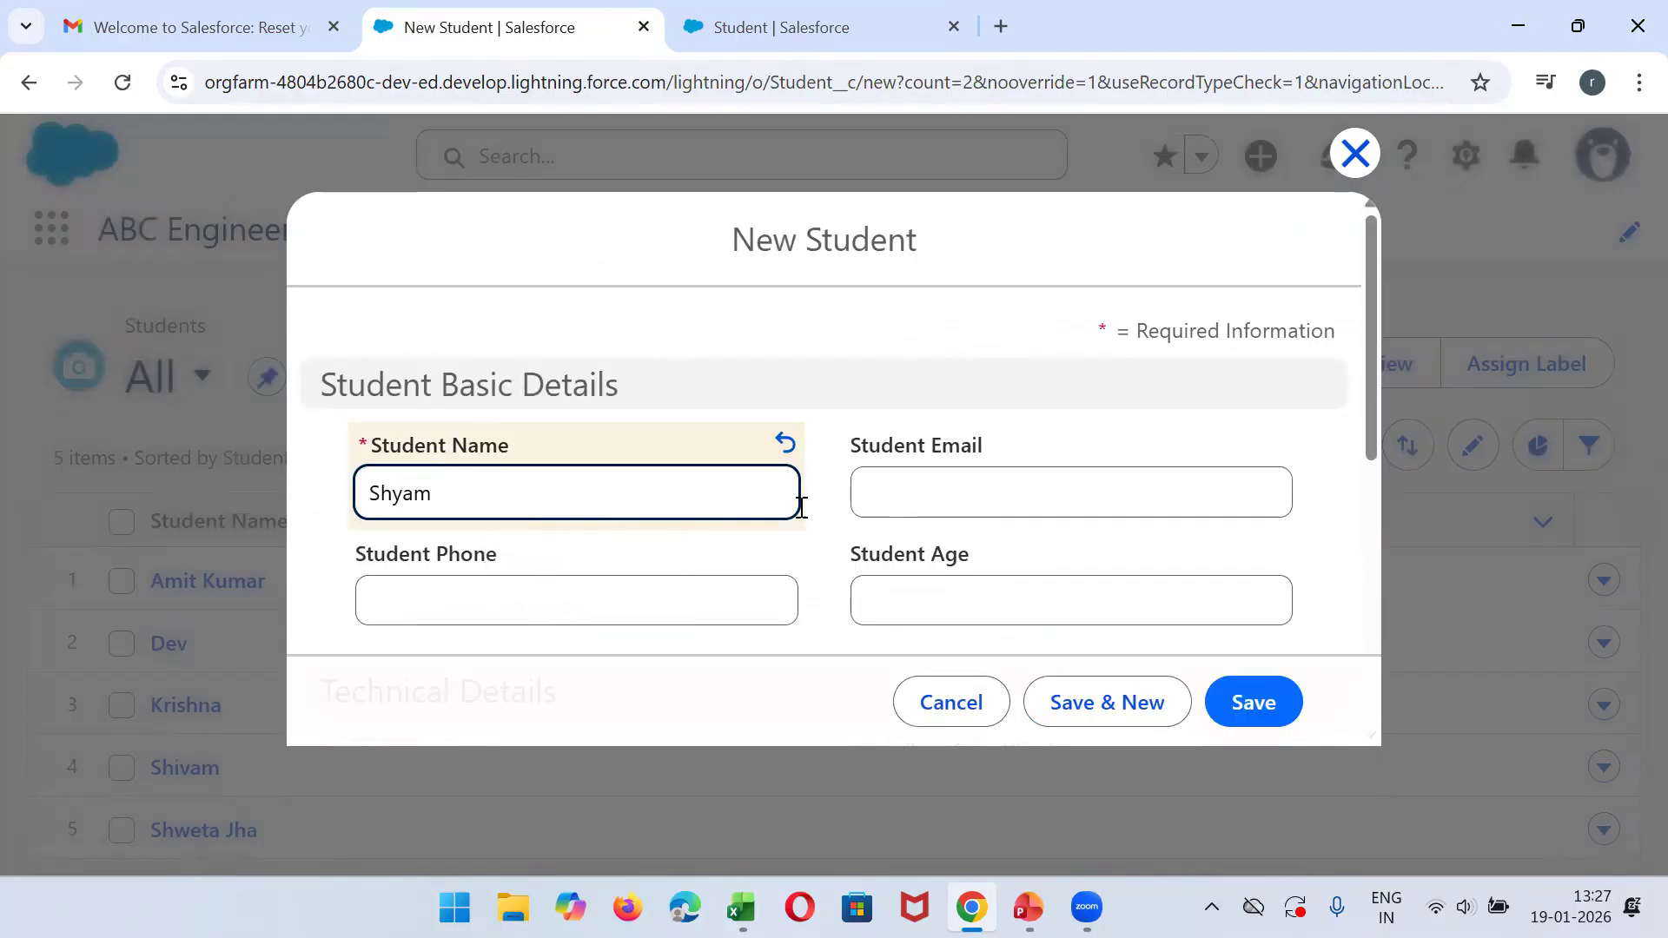
pyautogui.click(1070, 489)
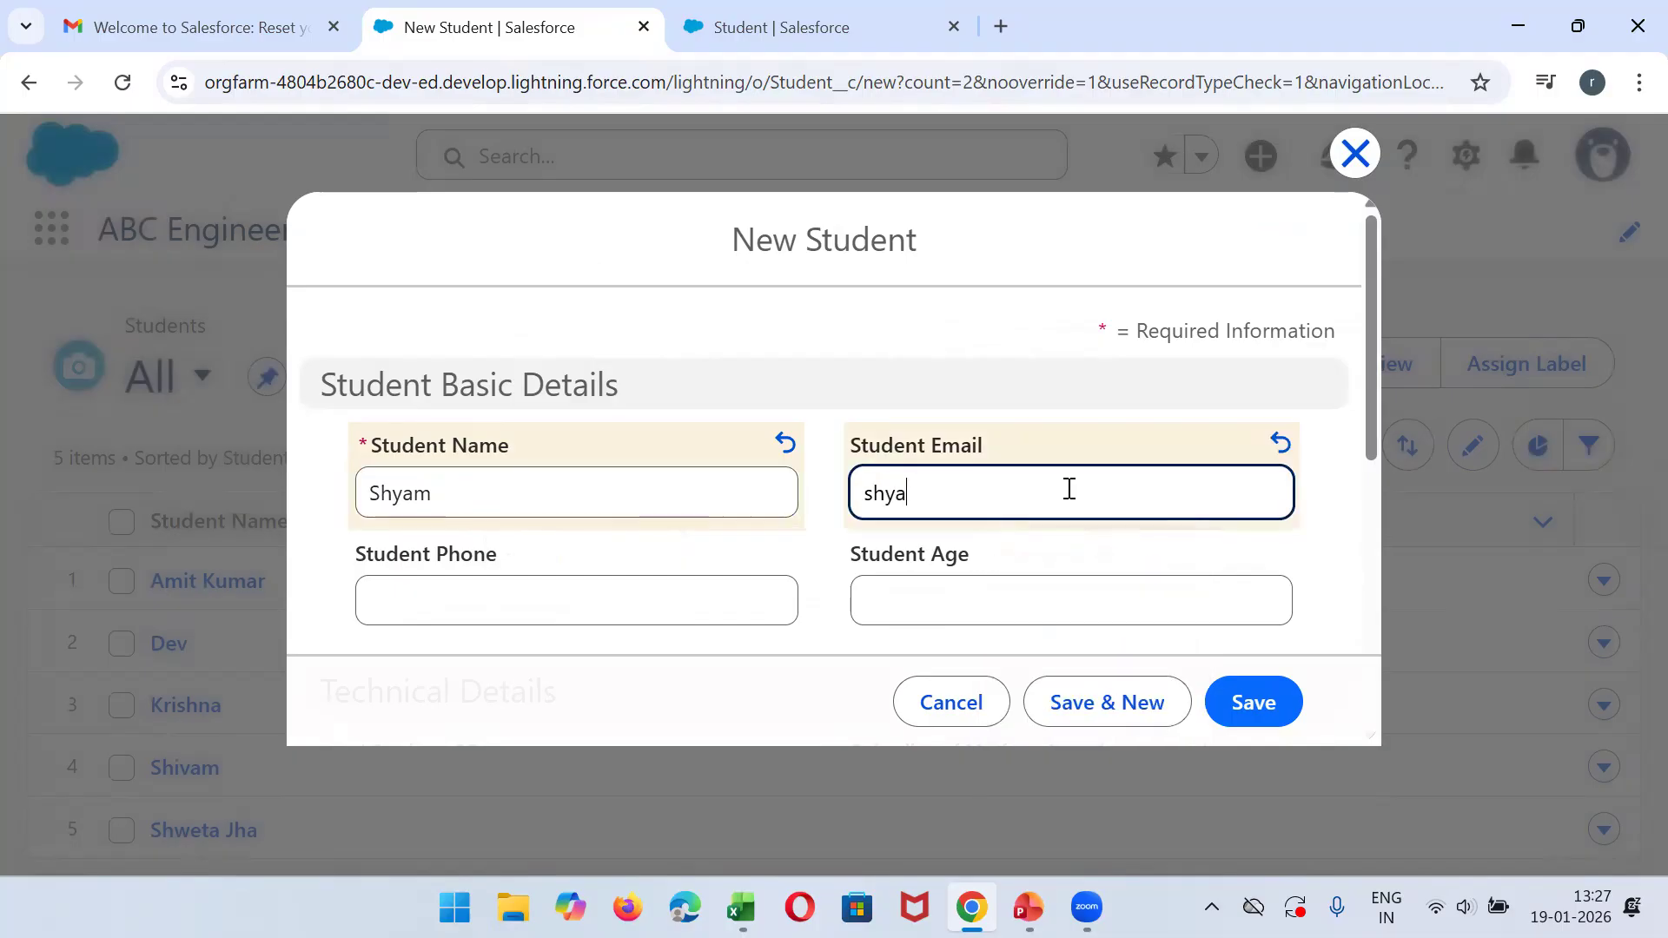
pyautogui.press('Tab')
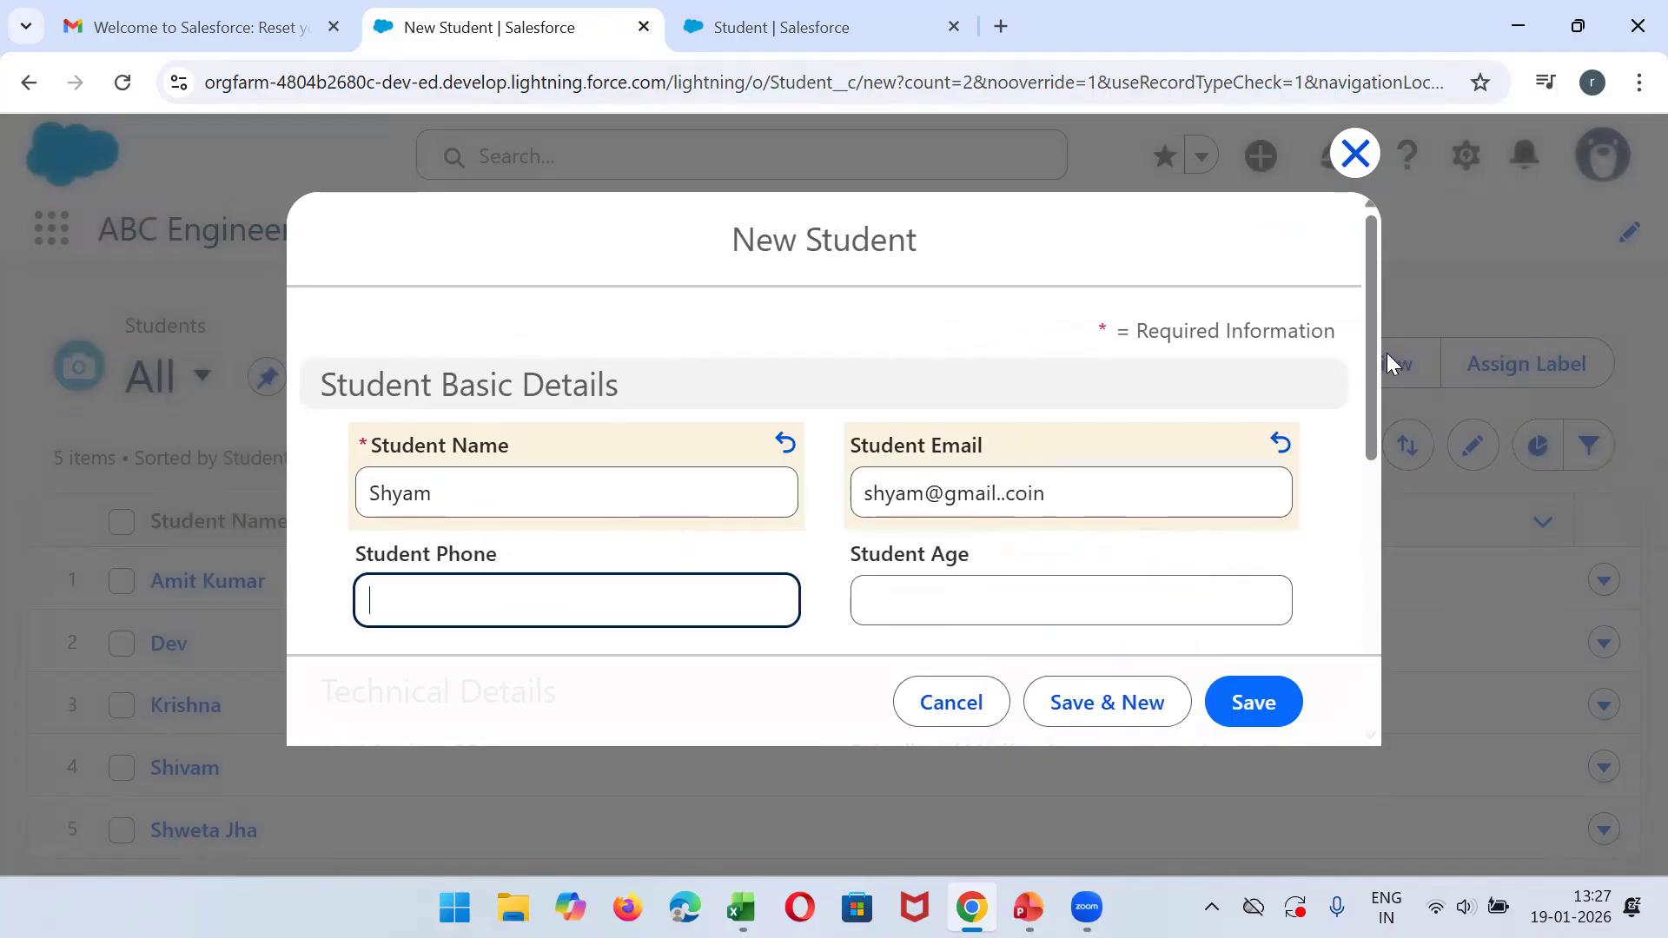
# - Set the Student COurse to B.tech(IT), correct the invalid student email and save the record
pyautogui.moveTo(1373, 349); pyautogui.dragTo(1376, 514)
pyautogui.click(735, 427)
pyautogui.click(640, 598)
pyautogui.click(1248, 721)
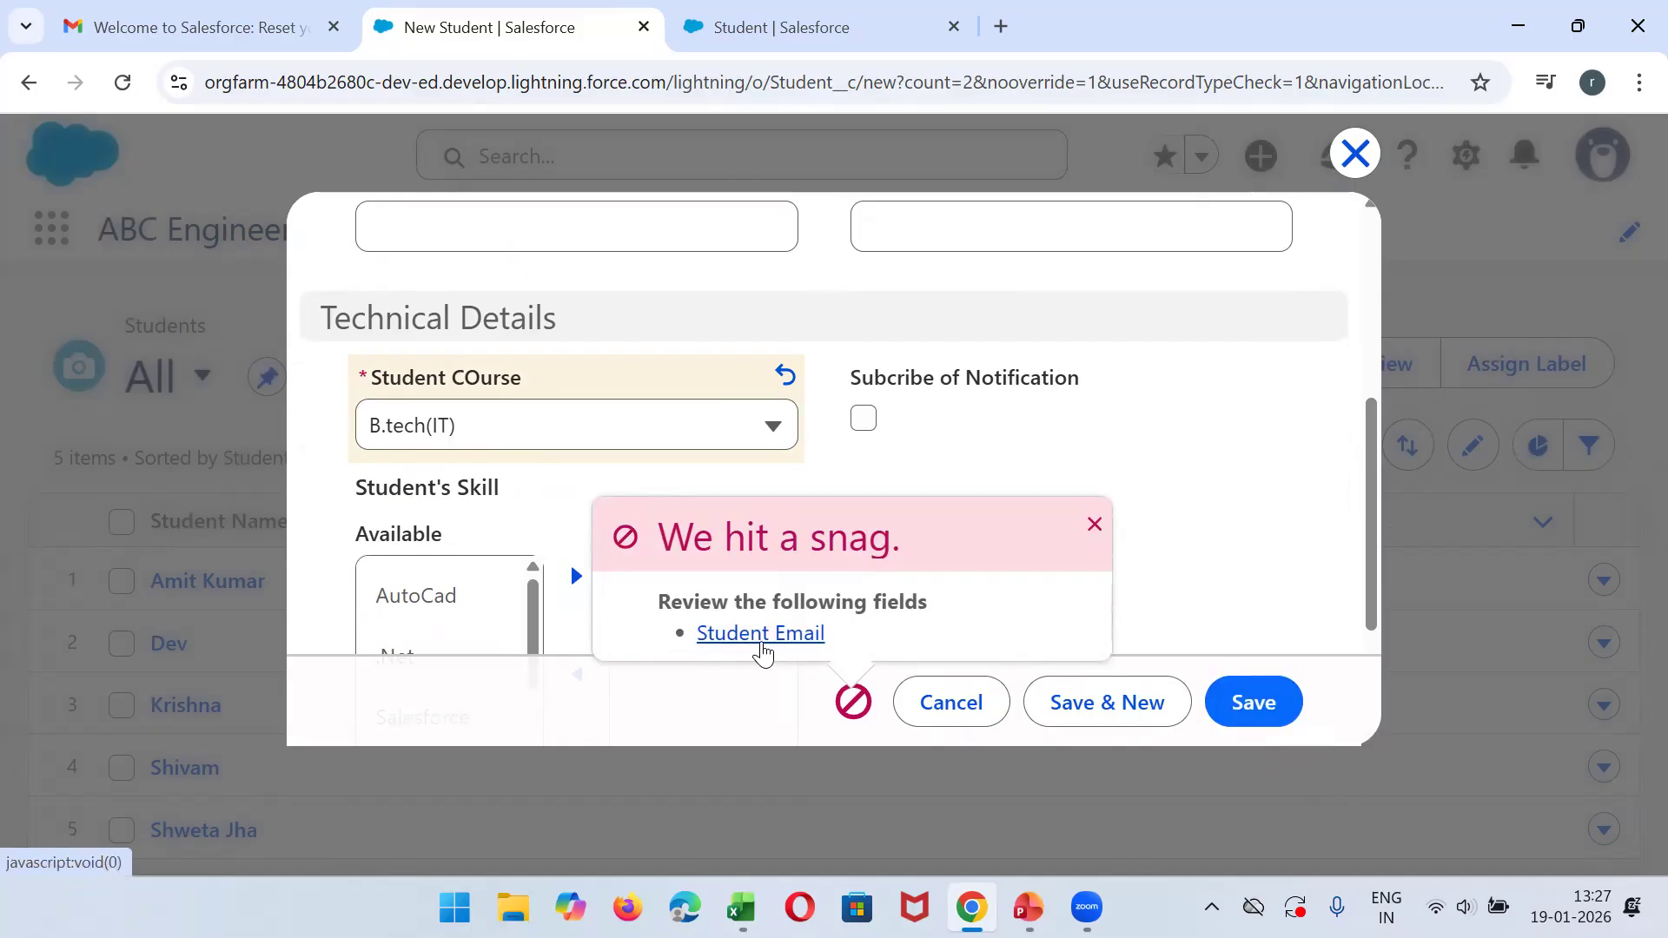
pyautogui.click(763, 635)
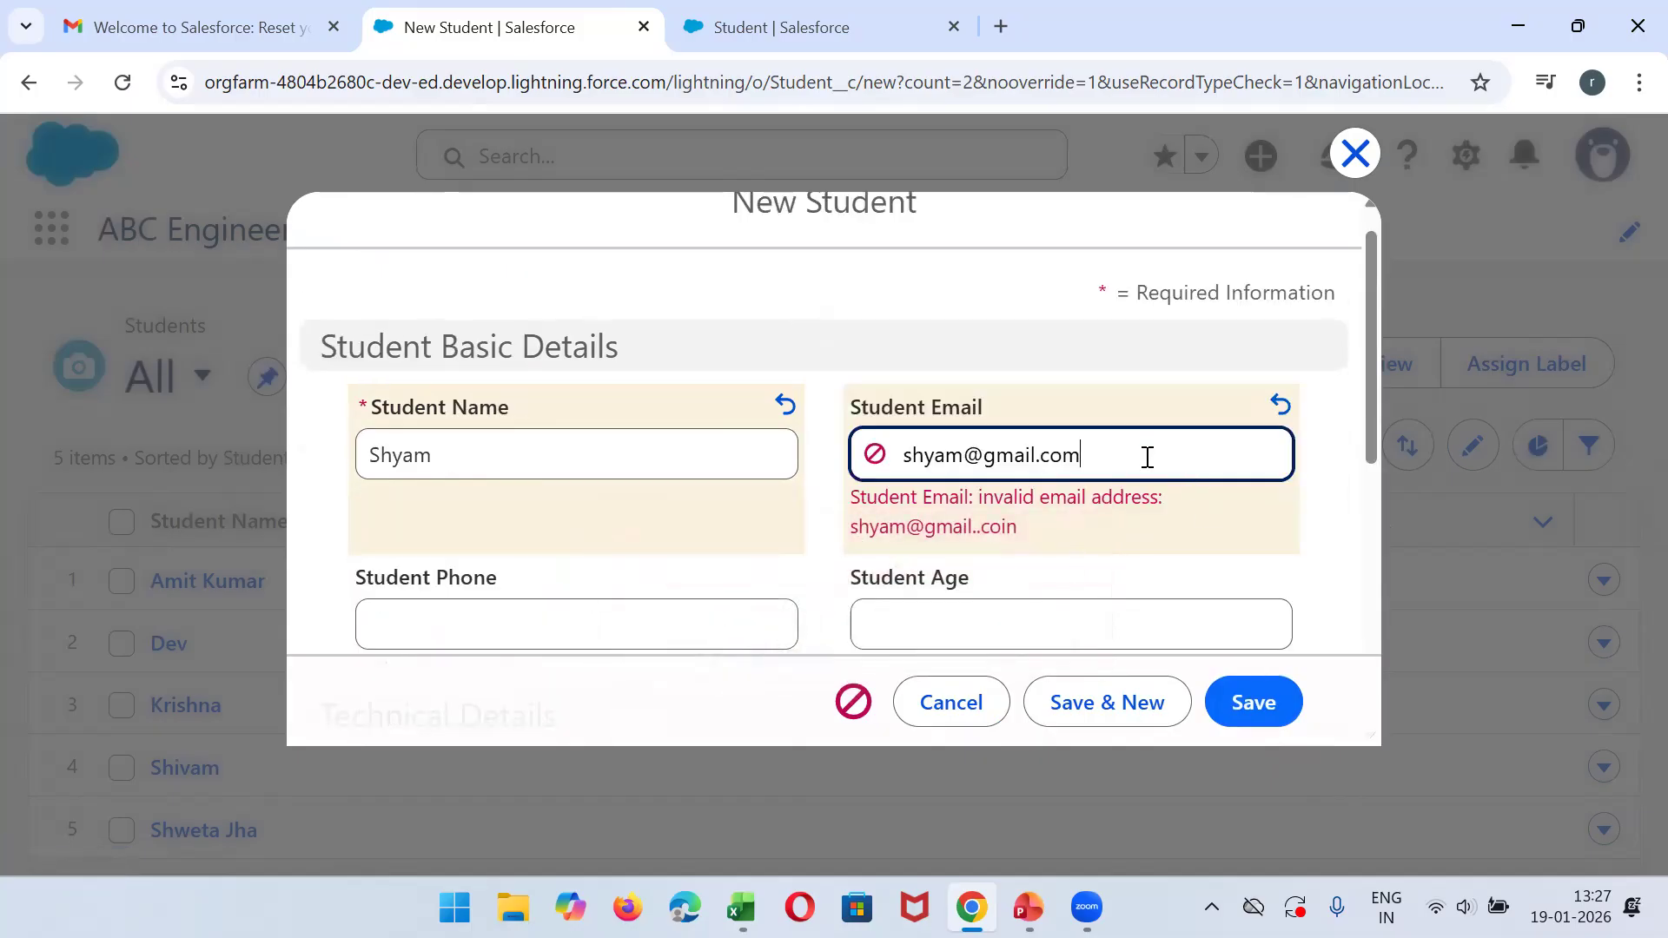
pyautogui.click(1242, 702)
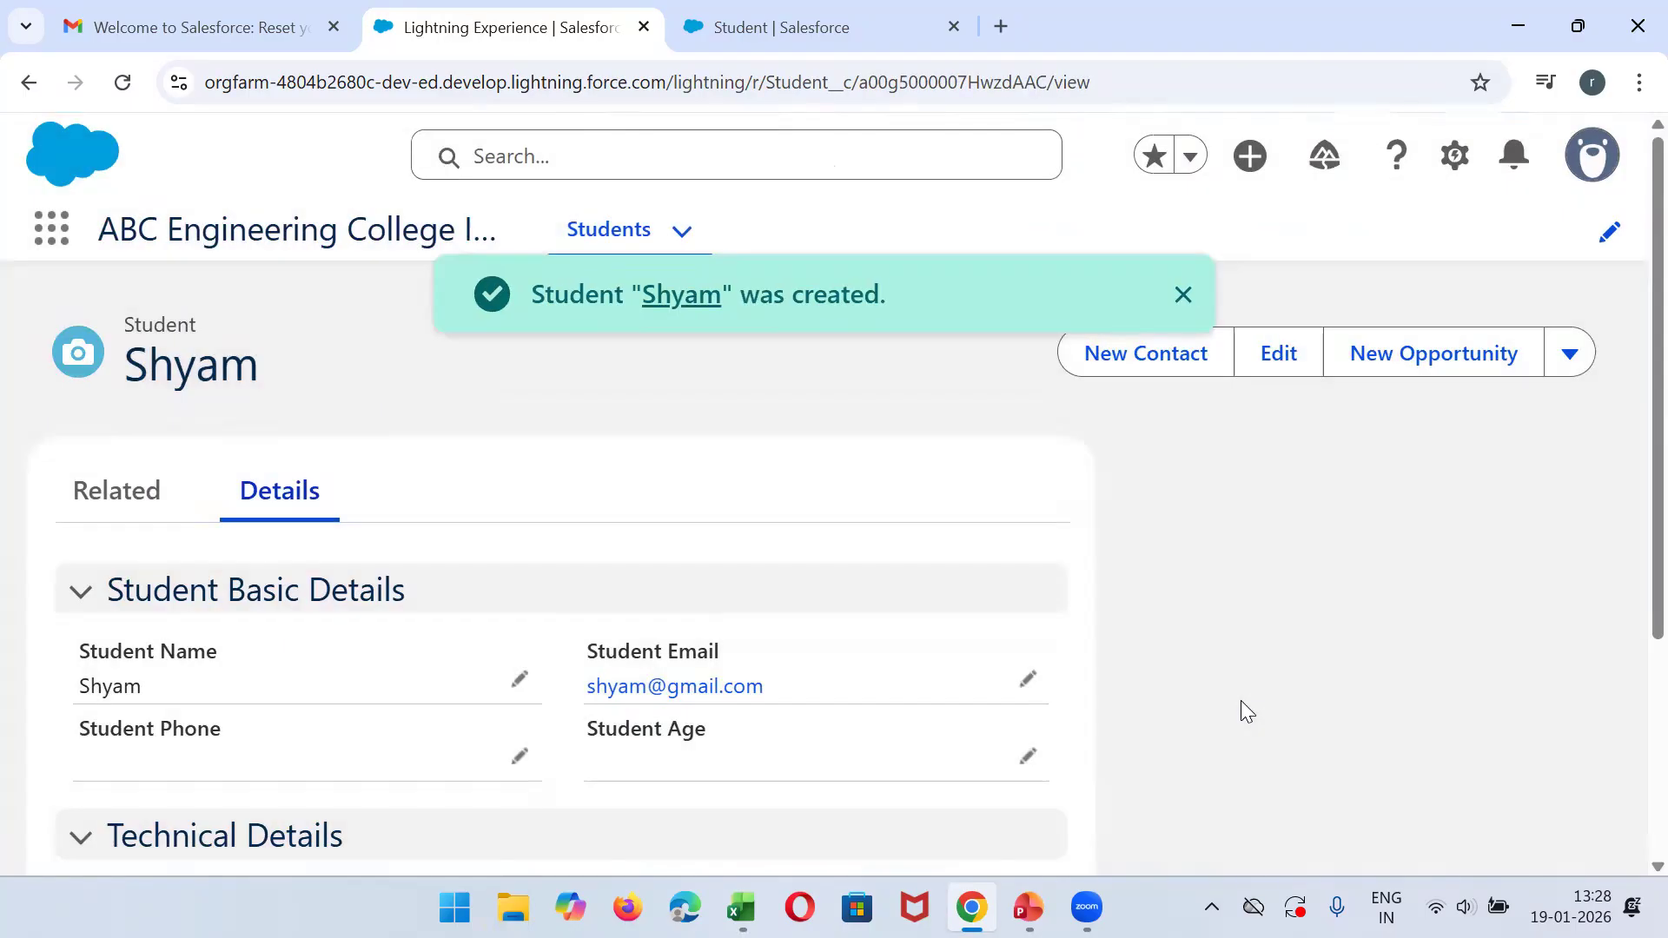
# - Return to the Students list and review the student records in the Recently Viewed and All list views
pyautogui.click(618, 240)
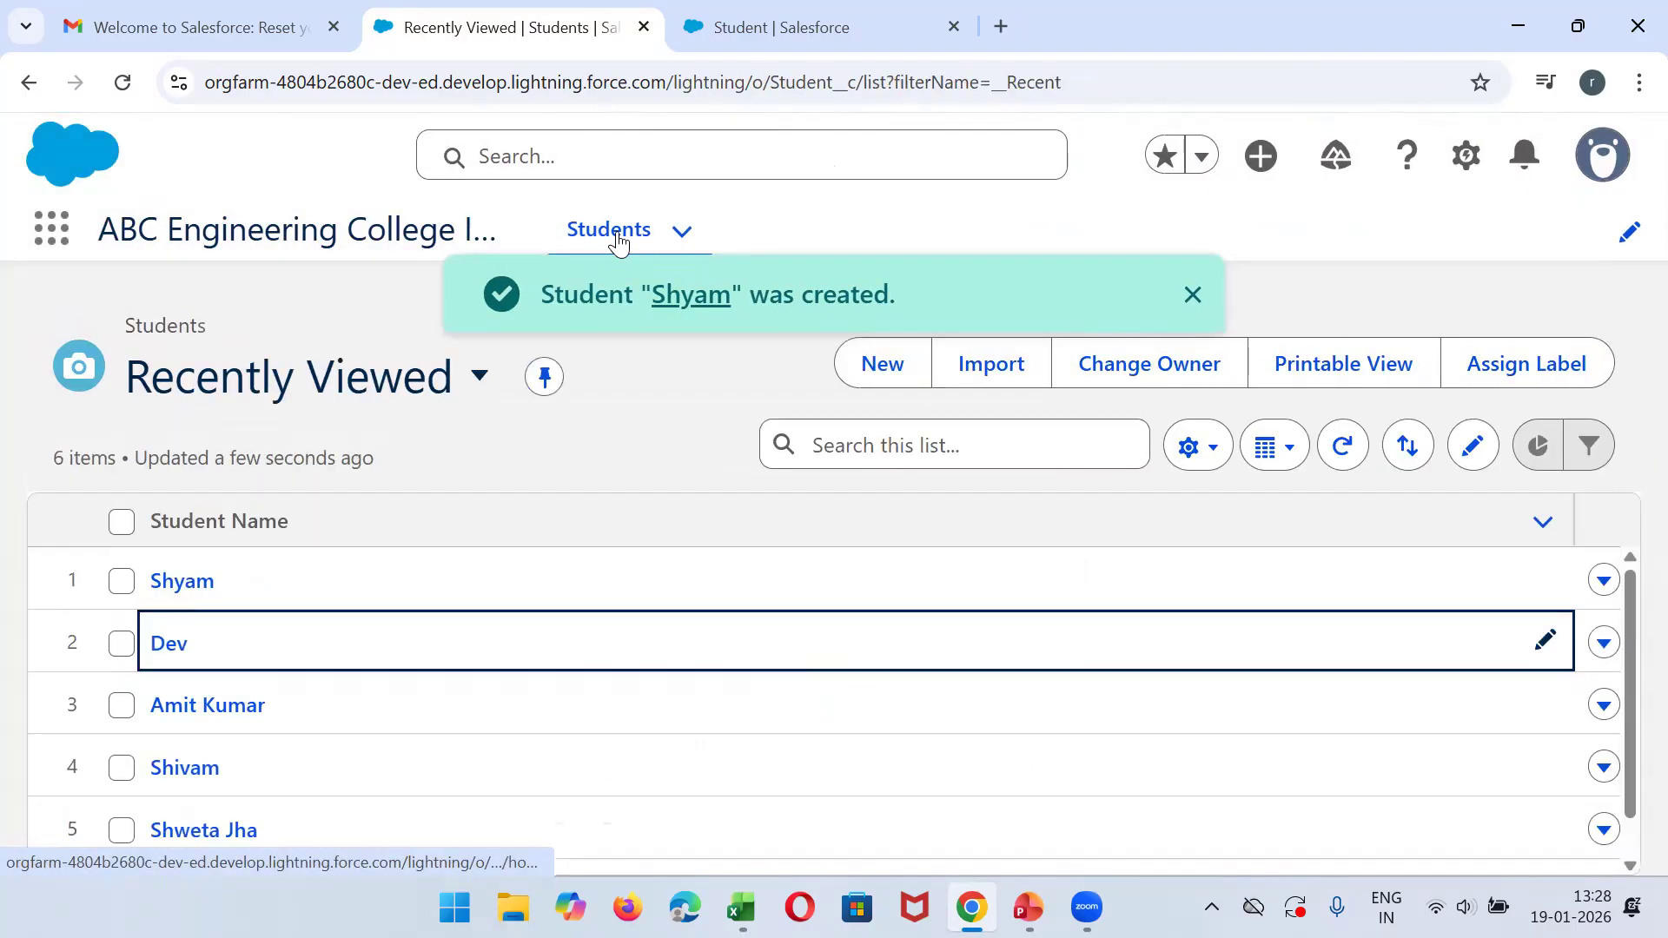
pyautogui.moveTo(1627, 587); pyautogui.dragTo(1607, 889)
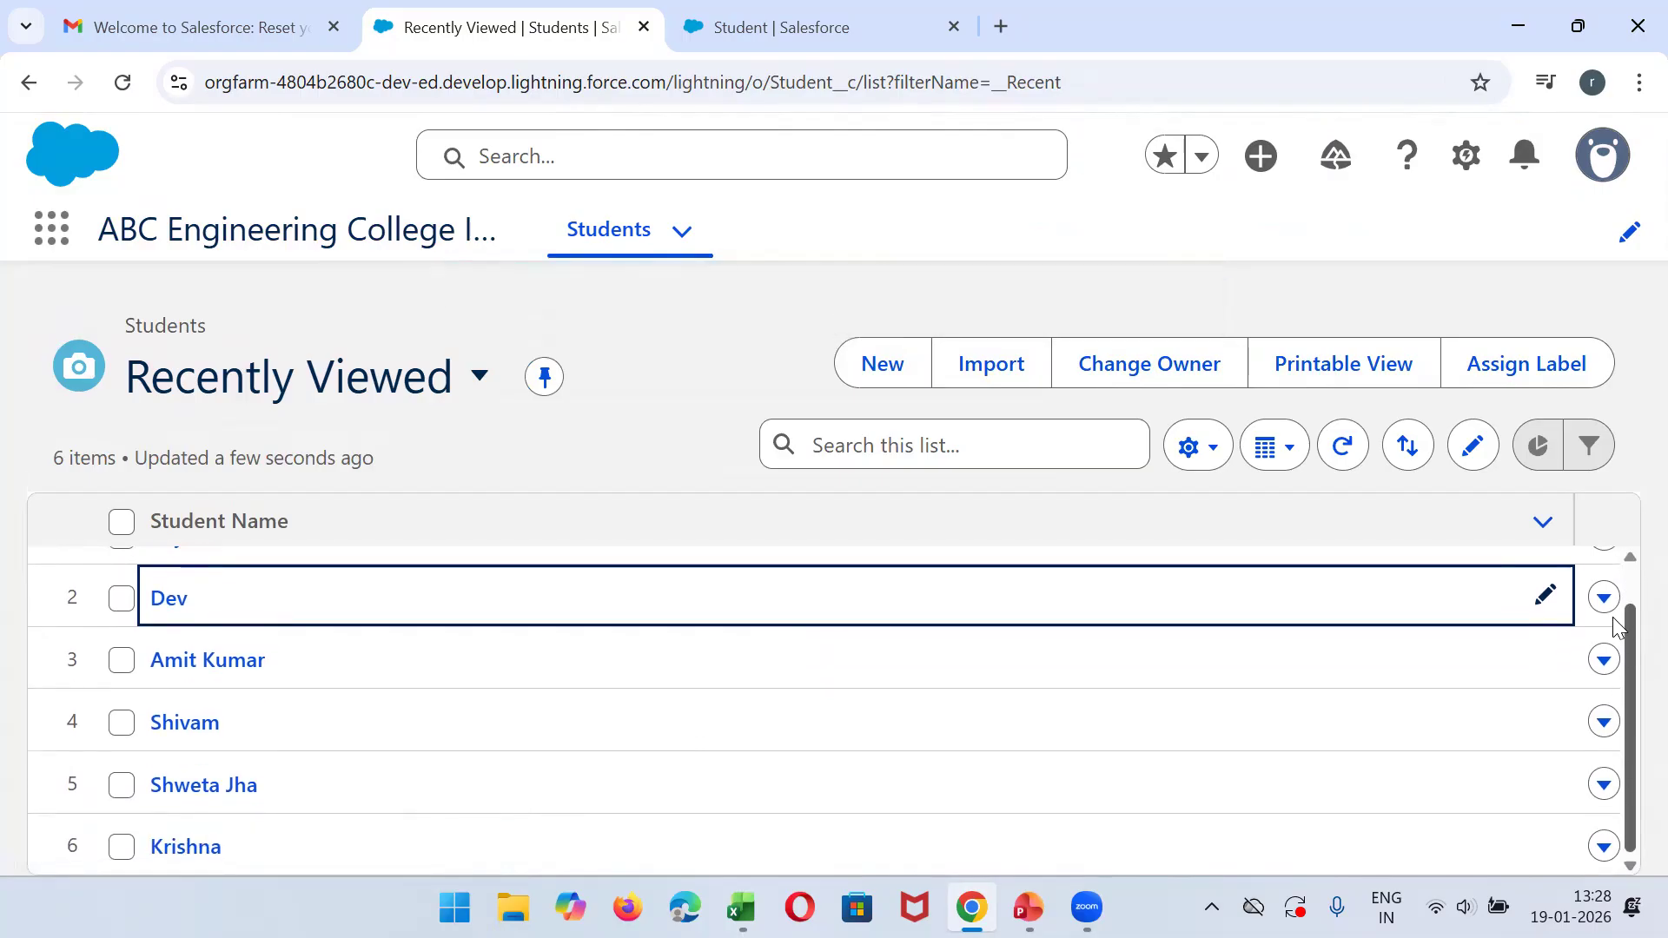
pyautogui.scroll(1, 1620, 627)
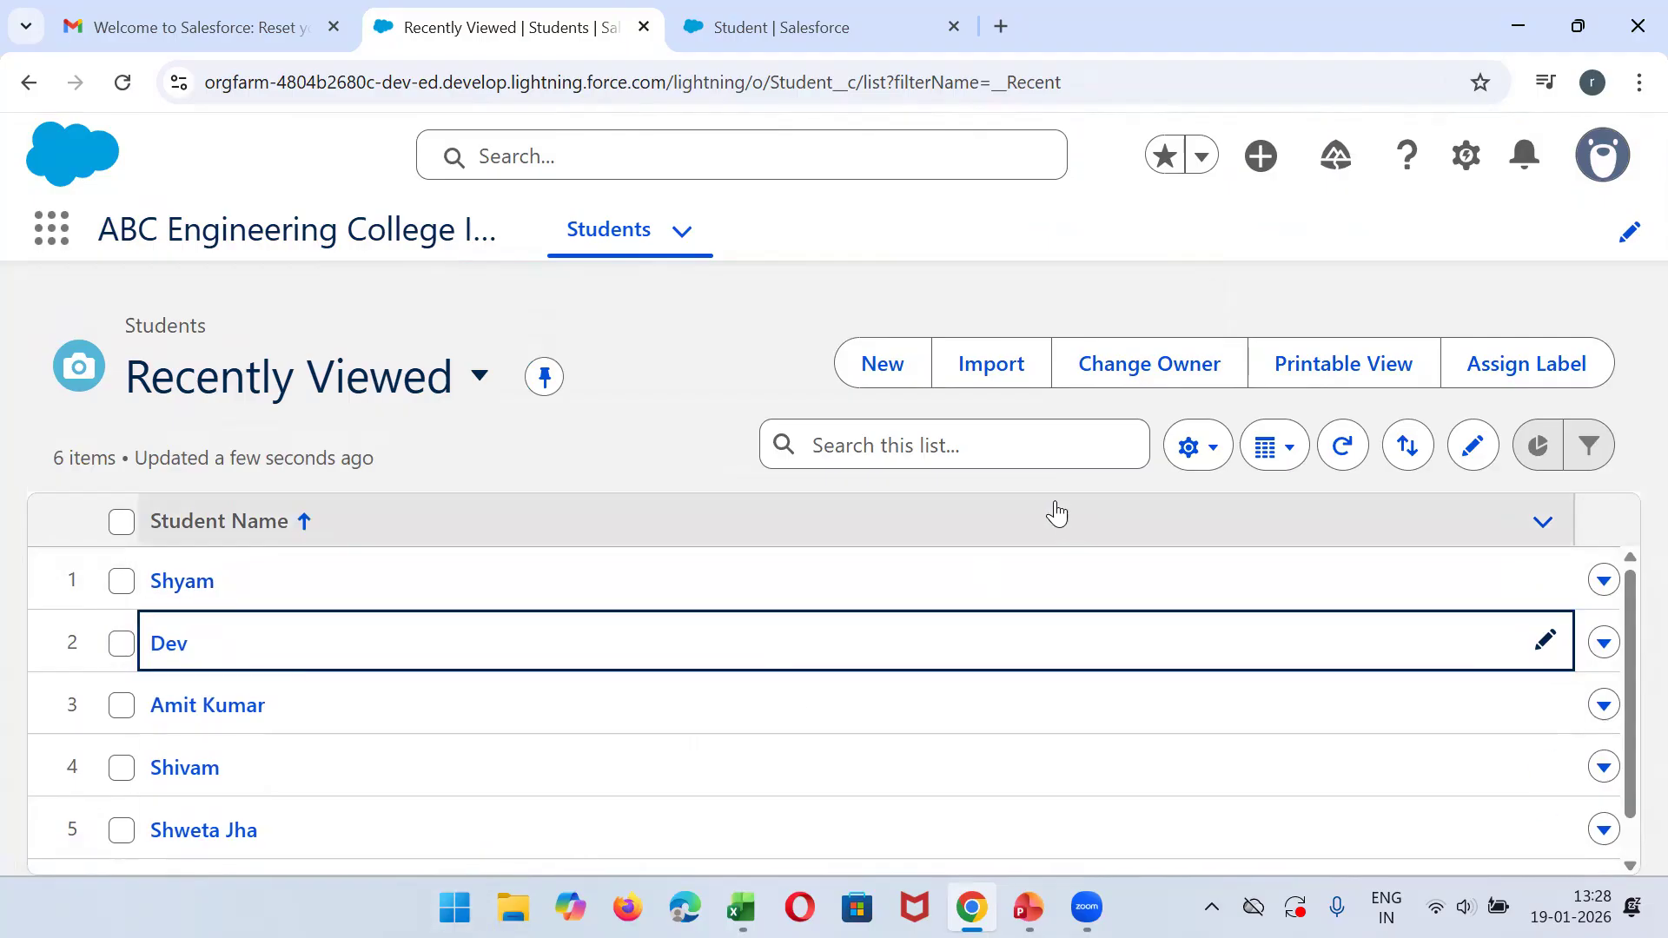
pyautogui.click(443, 373)
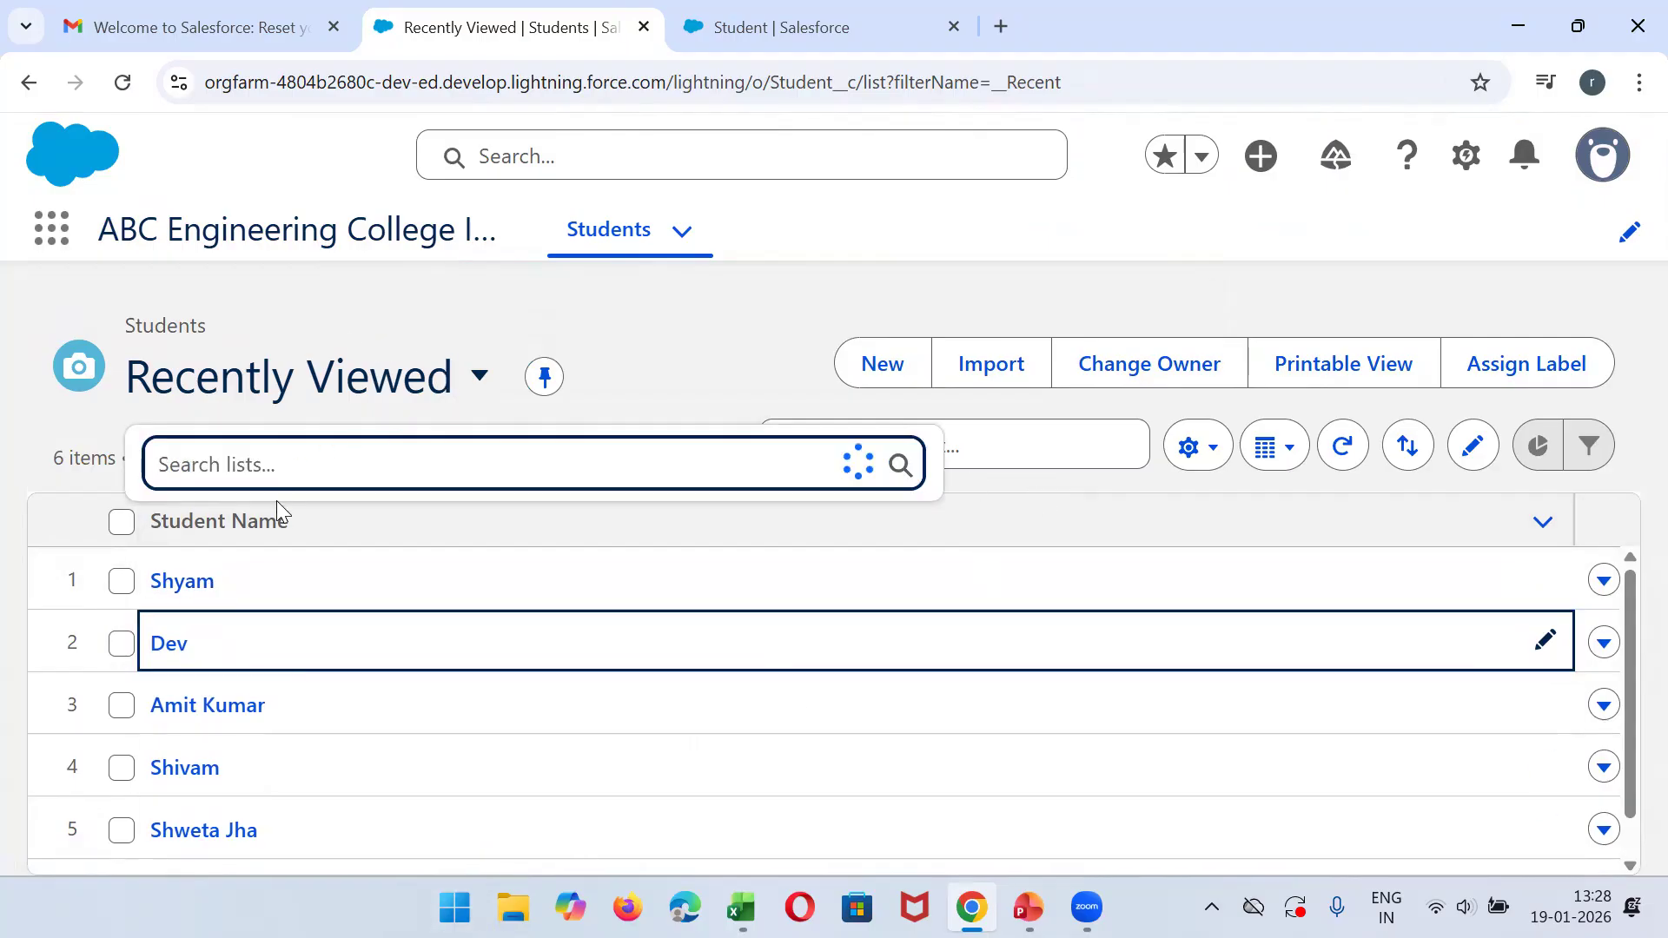
pyautogui.click(299, 600)
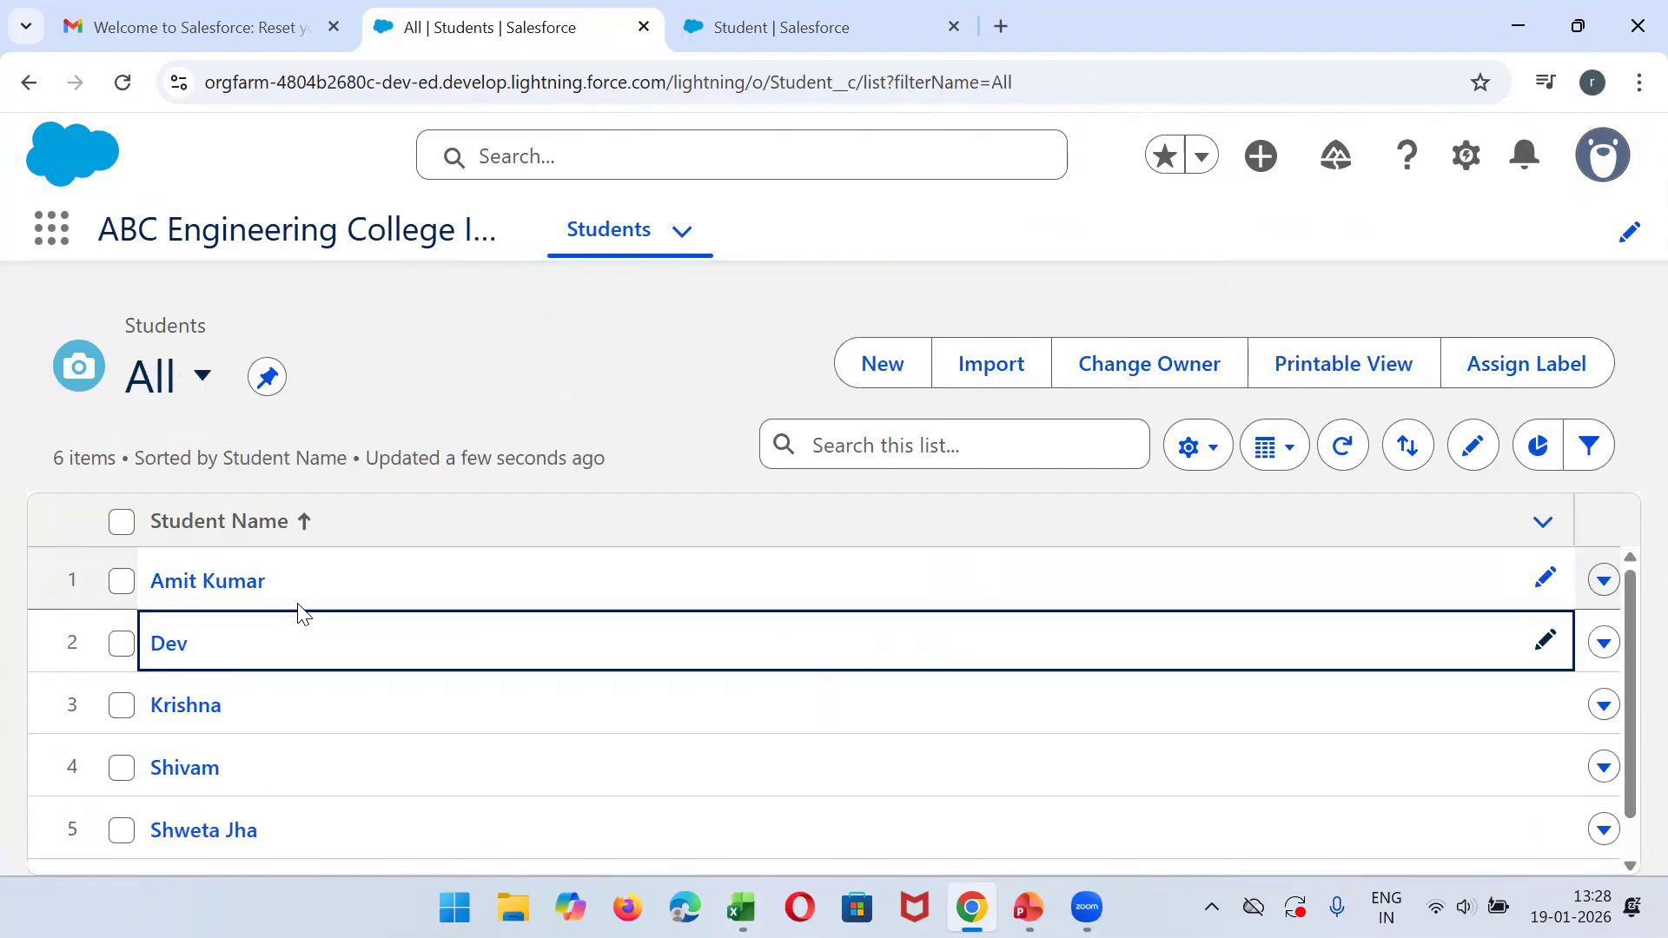
pyautogui.moveTo(1625, 637)
pyautogui.mouseDown()
pyautogui.moveTo(1627, 765)
pyautogui.moveTo(1626, 608)
pyautogui.mouseUp()
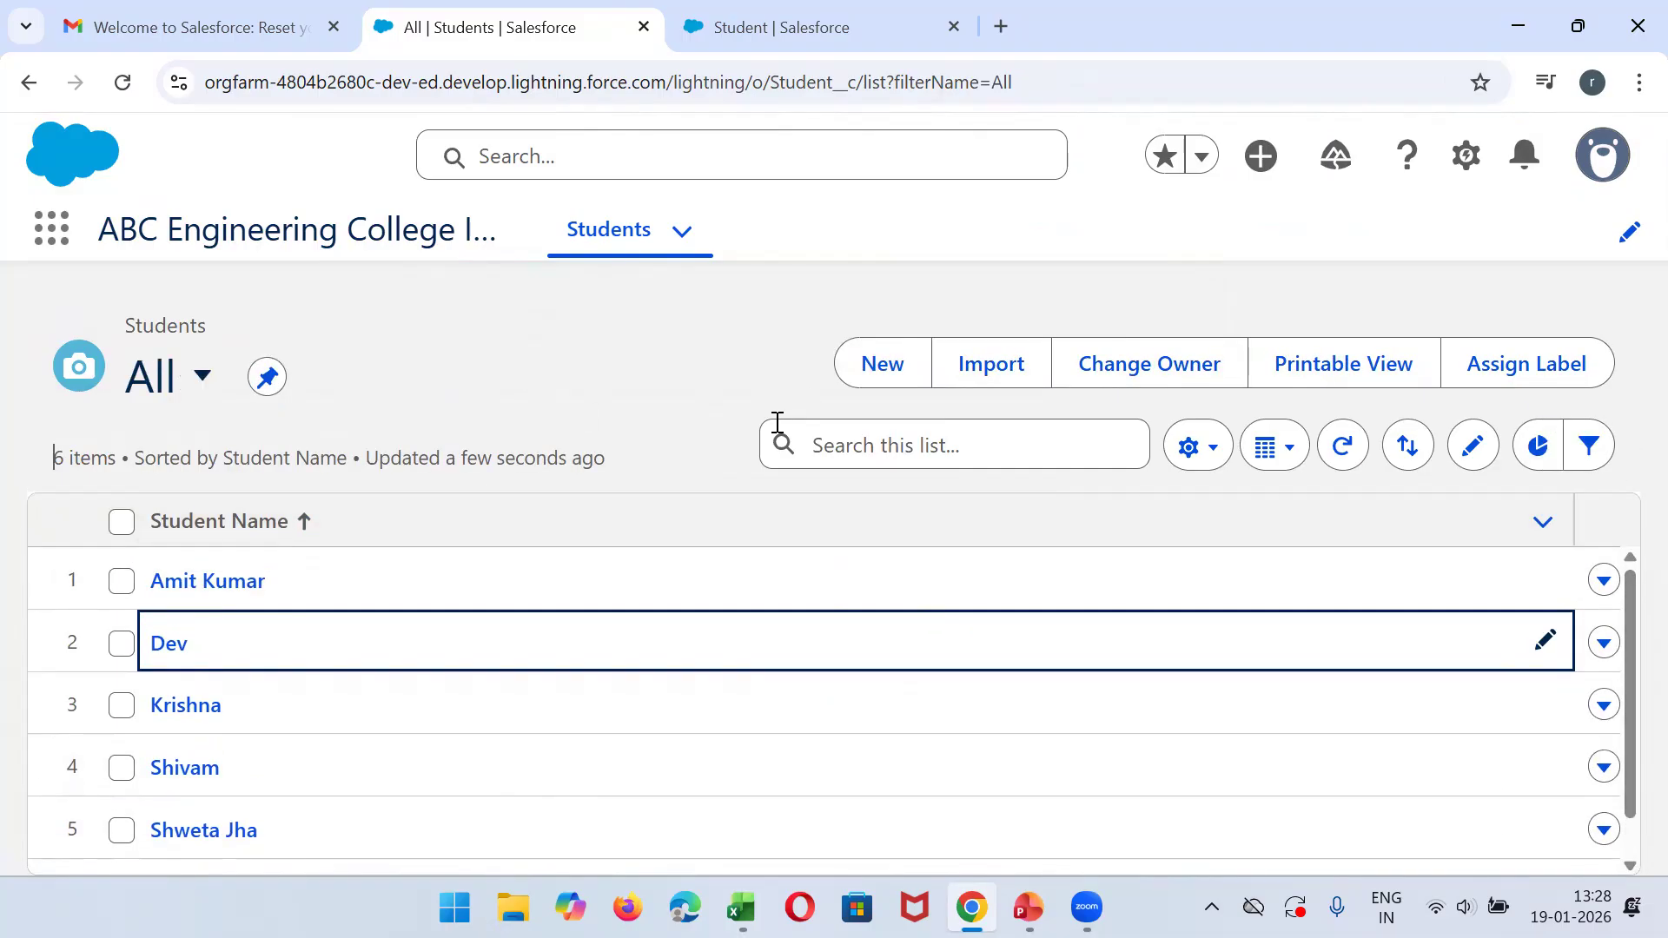
# - Search the All list for the newly added student, open that record, and return to the list and clear the search
pyautogui.click(885, 457)
pyautogui.write('shyam')
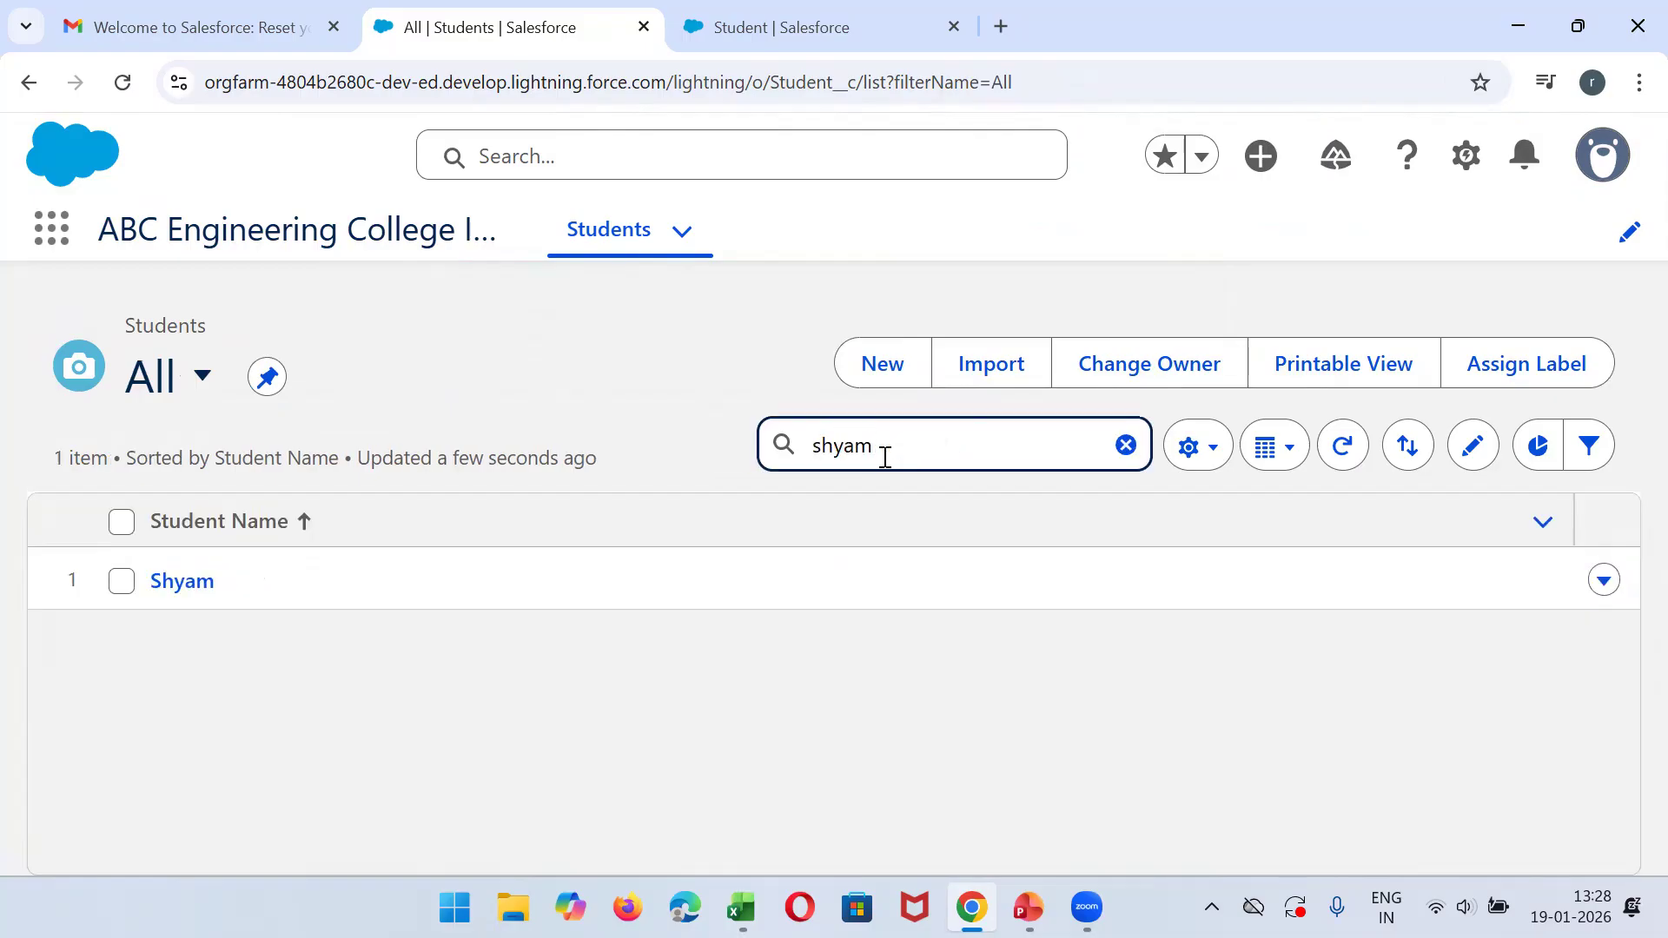
pyautogui.click(170, 590)
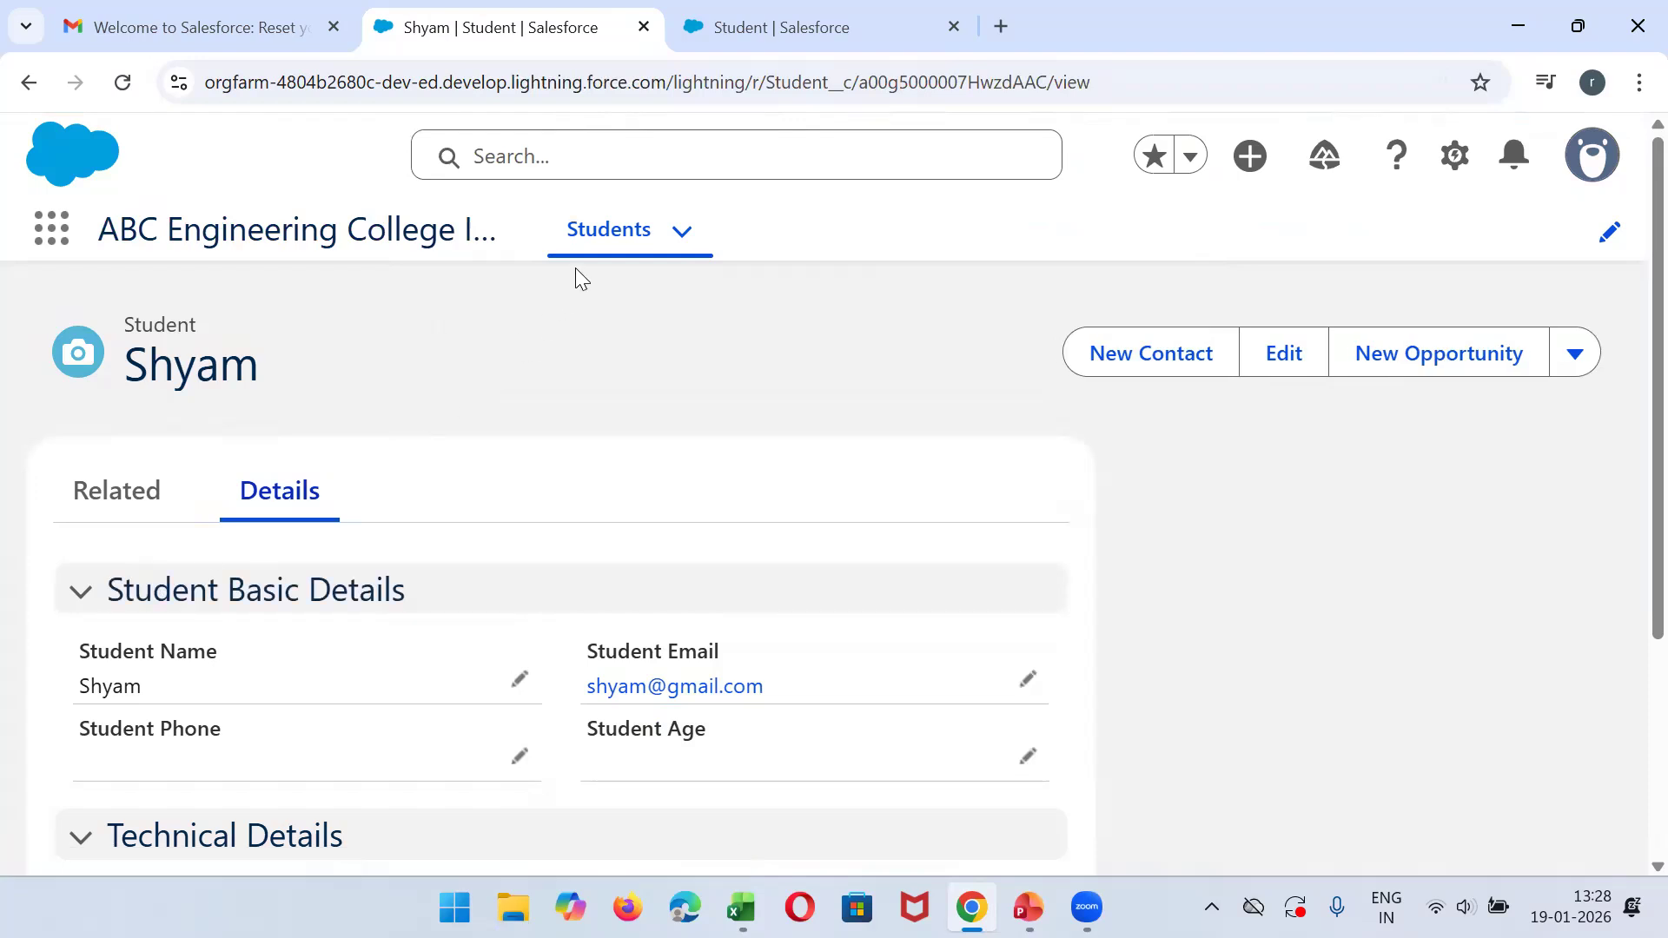
pyautogui.click(624, 229)
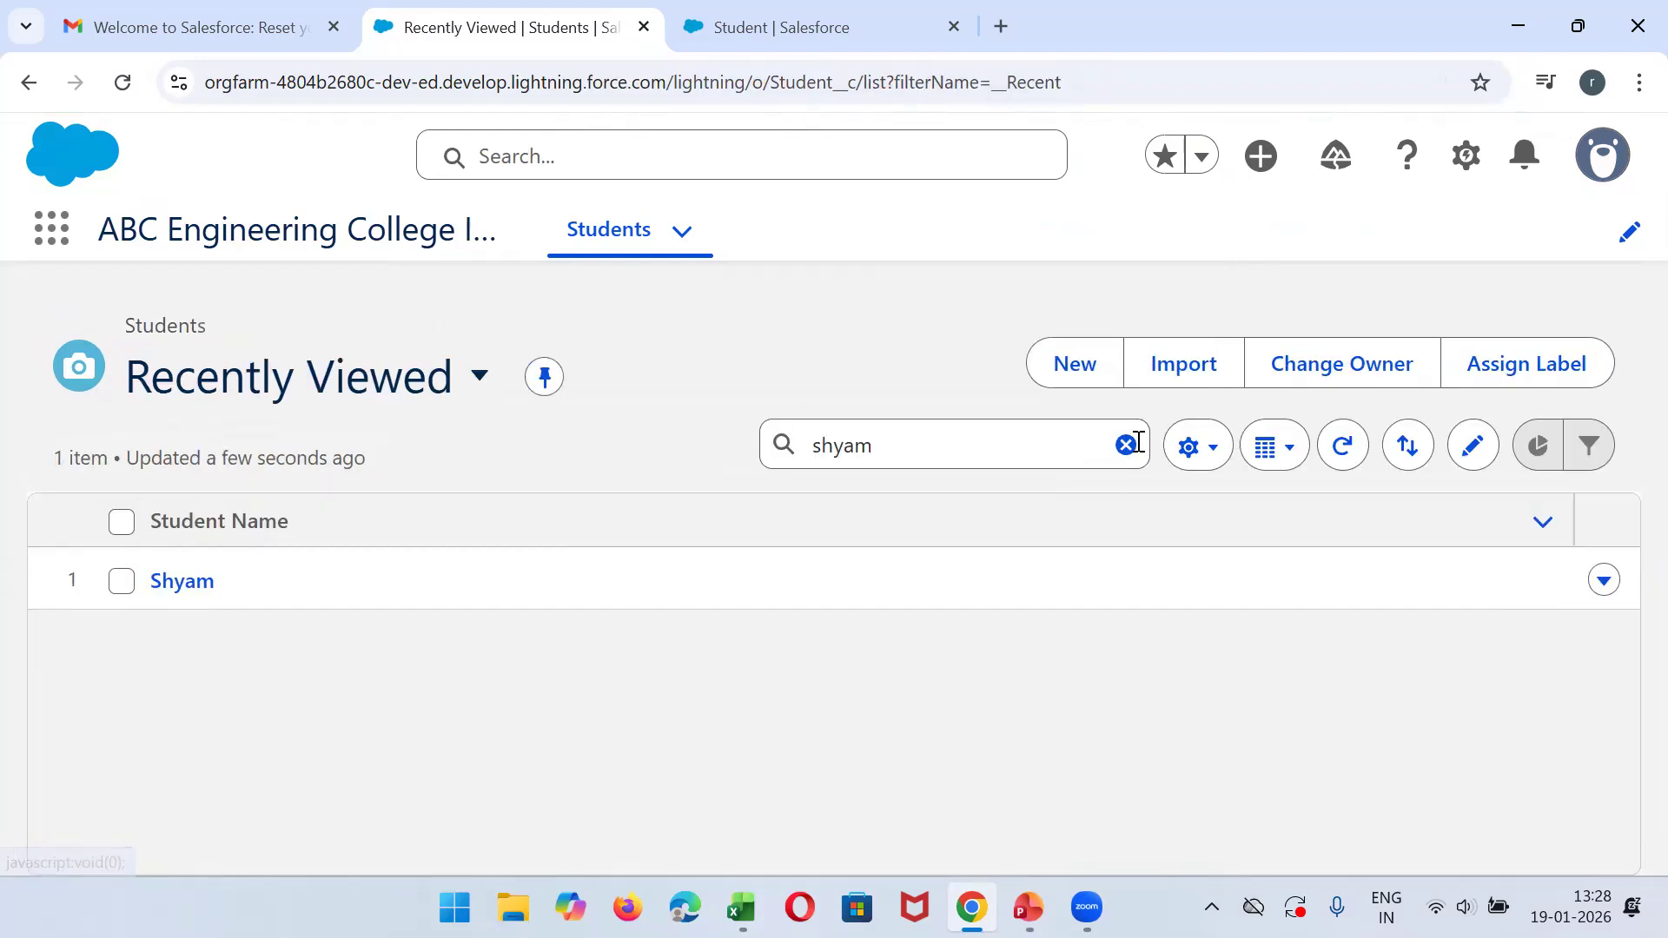
pyautogui.click(1128, 446)
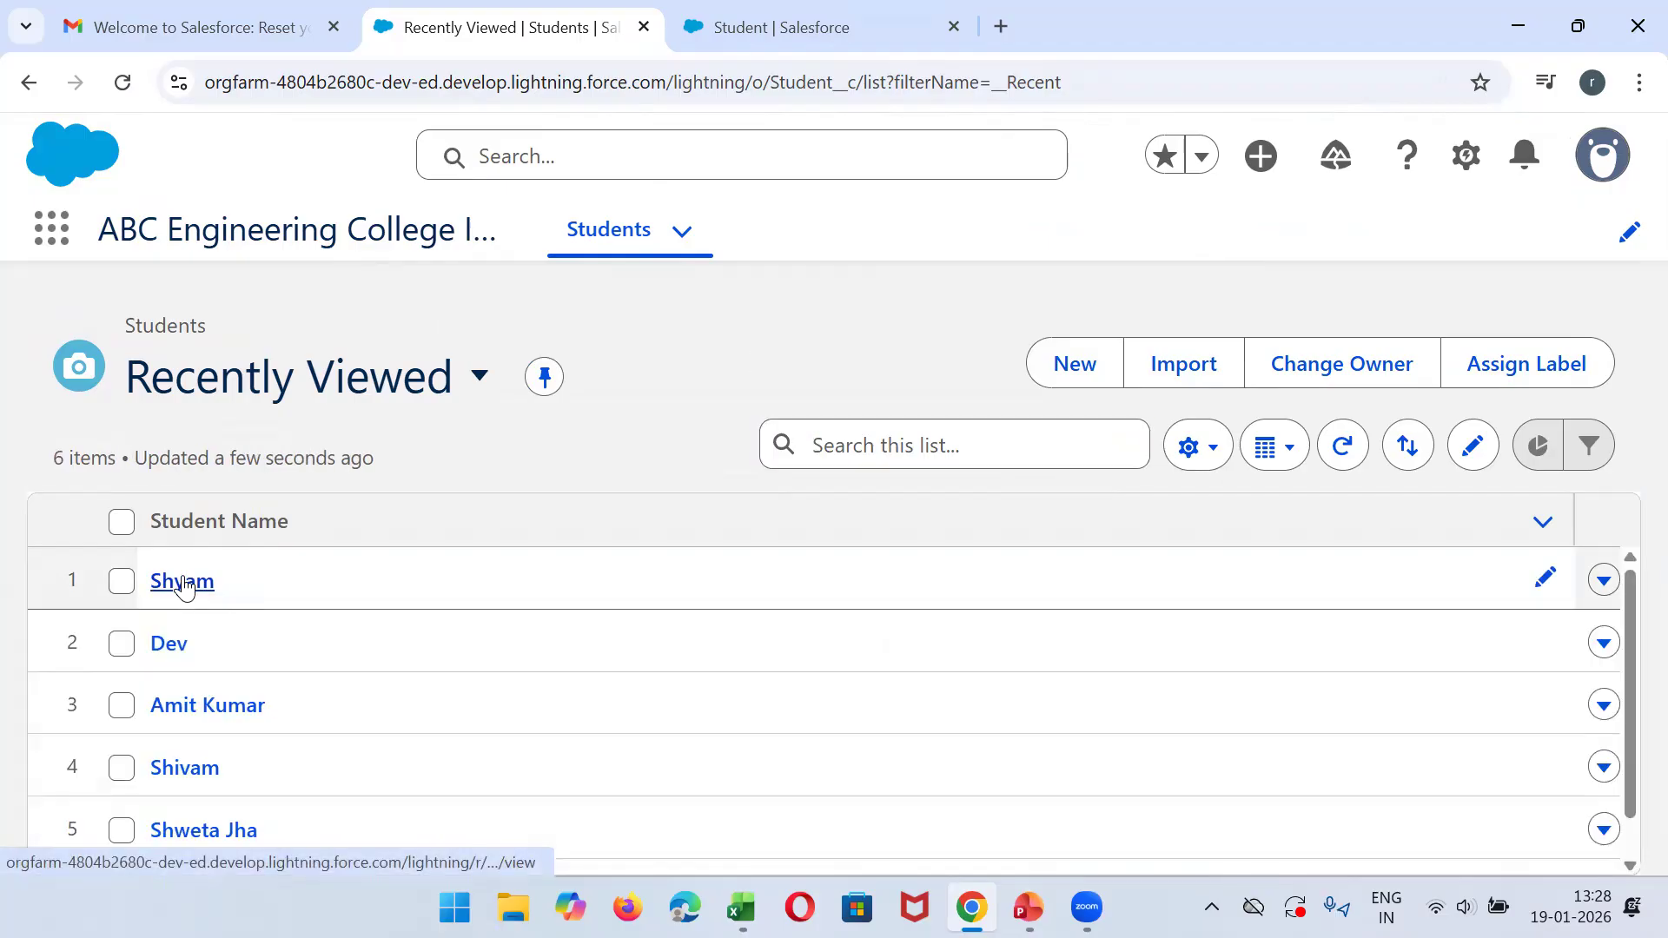
# - Open the newest student's record and examine its Student Basic Details and Technical Details sections
pyautogui.click(183, 583)
pyautogui.scroll(-2, 1632, 480)
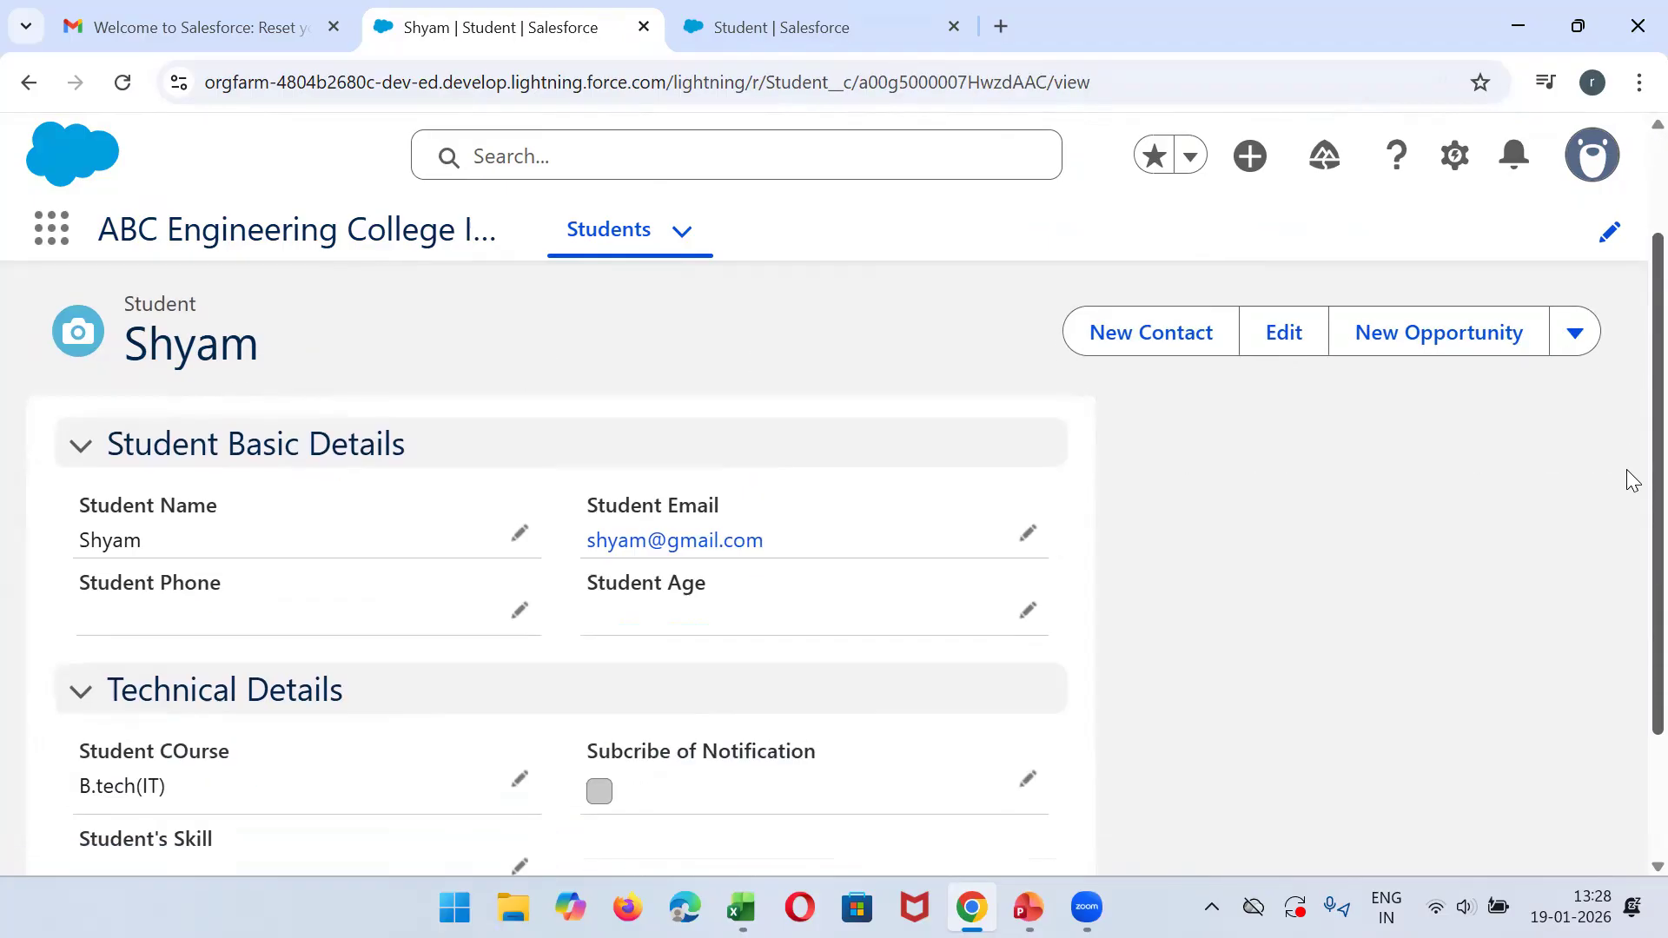
pyautogui.scroll(-2, 1632, 481)
pyautogui.moveTo(1629, 486); pyautogui.dragTo(1632, 317)
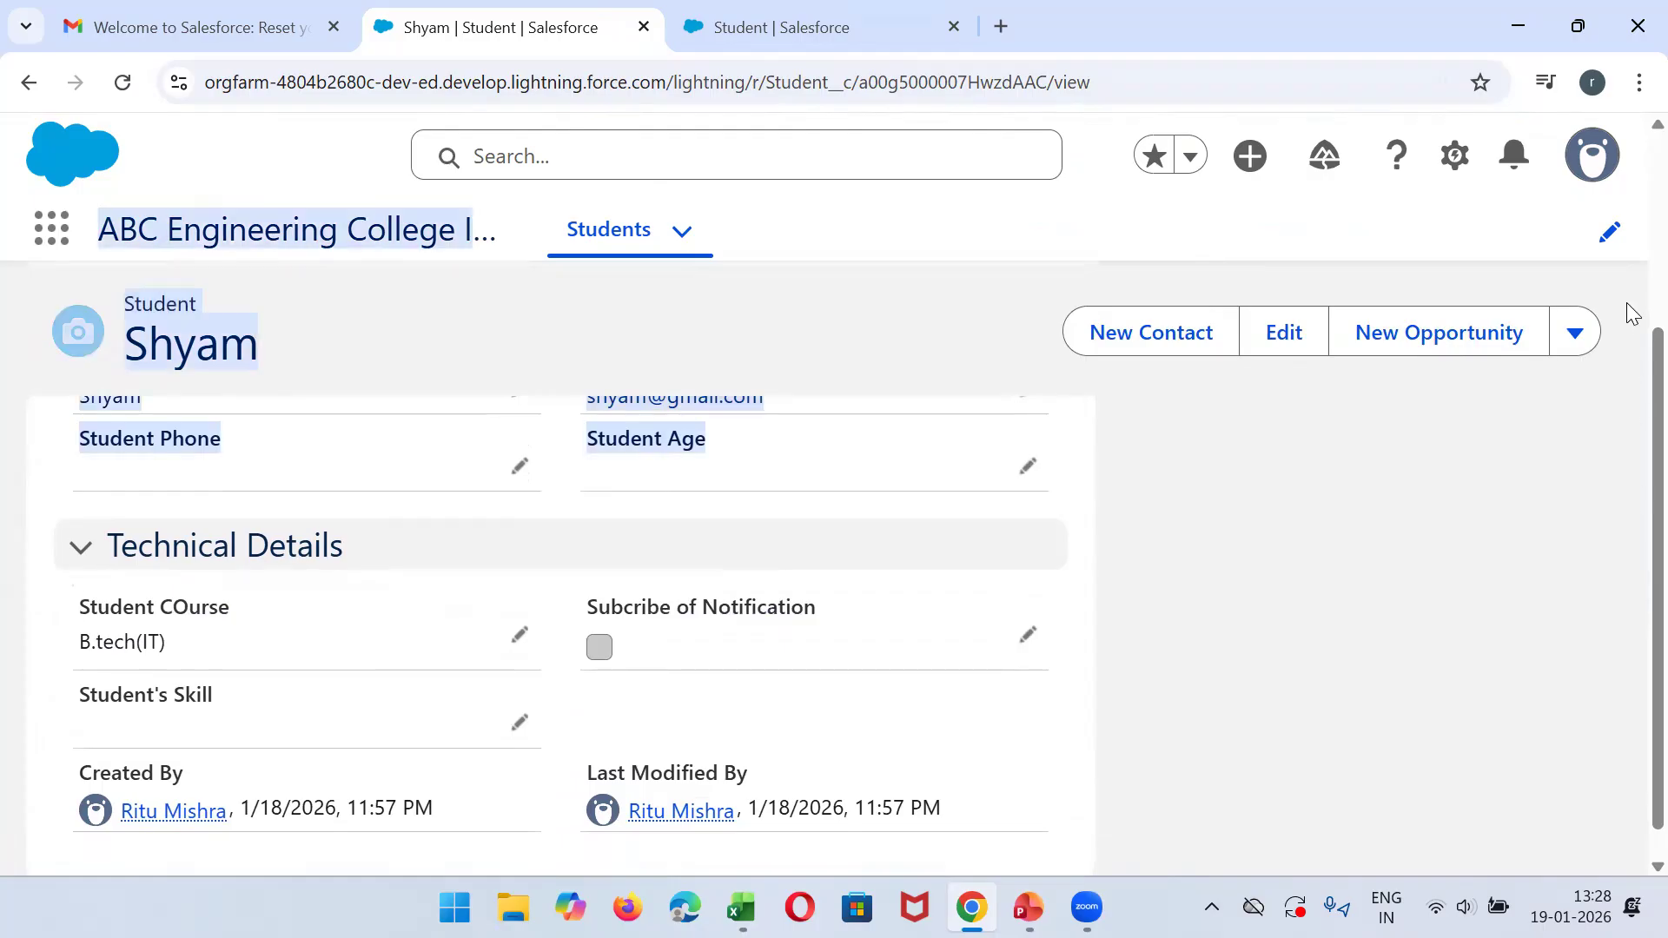
pyautogui.click(1401, 515)
pyautogui.moveTo(1656, 544); pyautogui.dragTo(1656, 344)
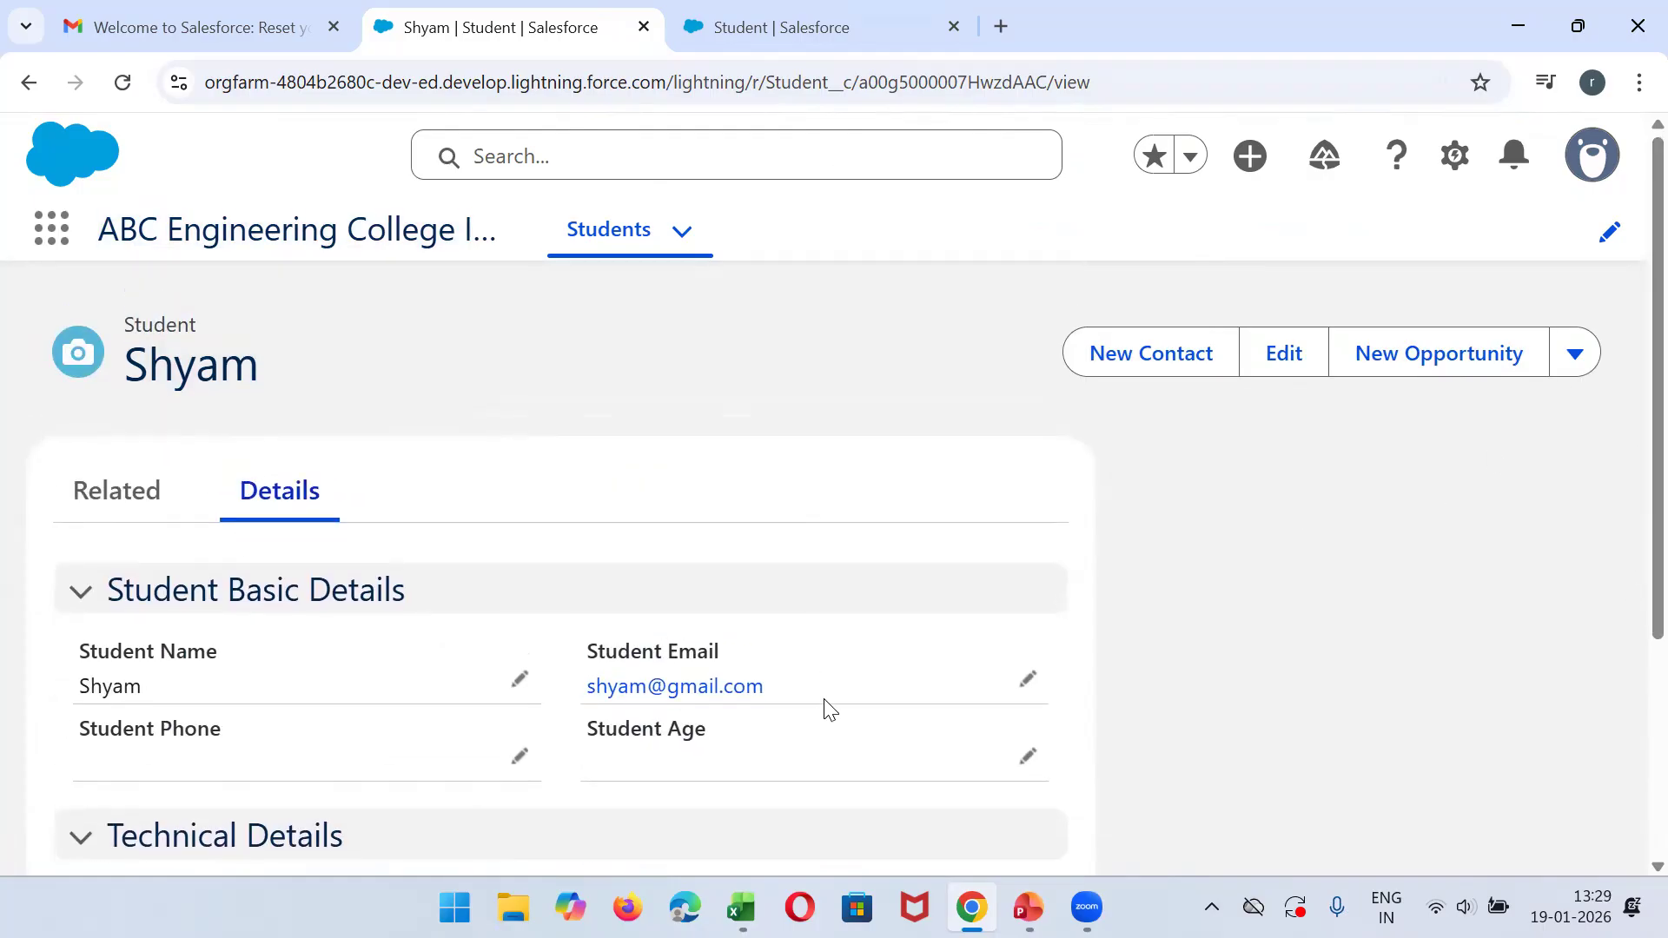
# - Show the All list view of Students again and switch to the CollegeDatabase workbook in Excel to compare the records
pyautogui.click(641, 248)
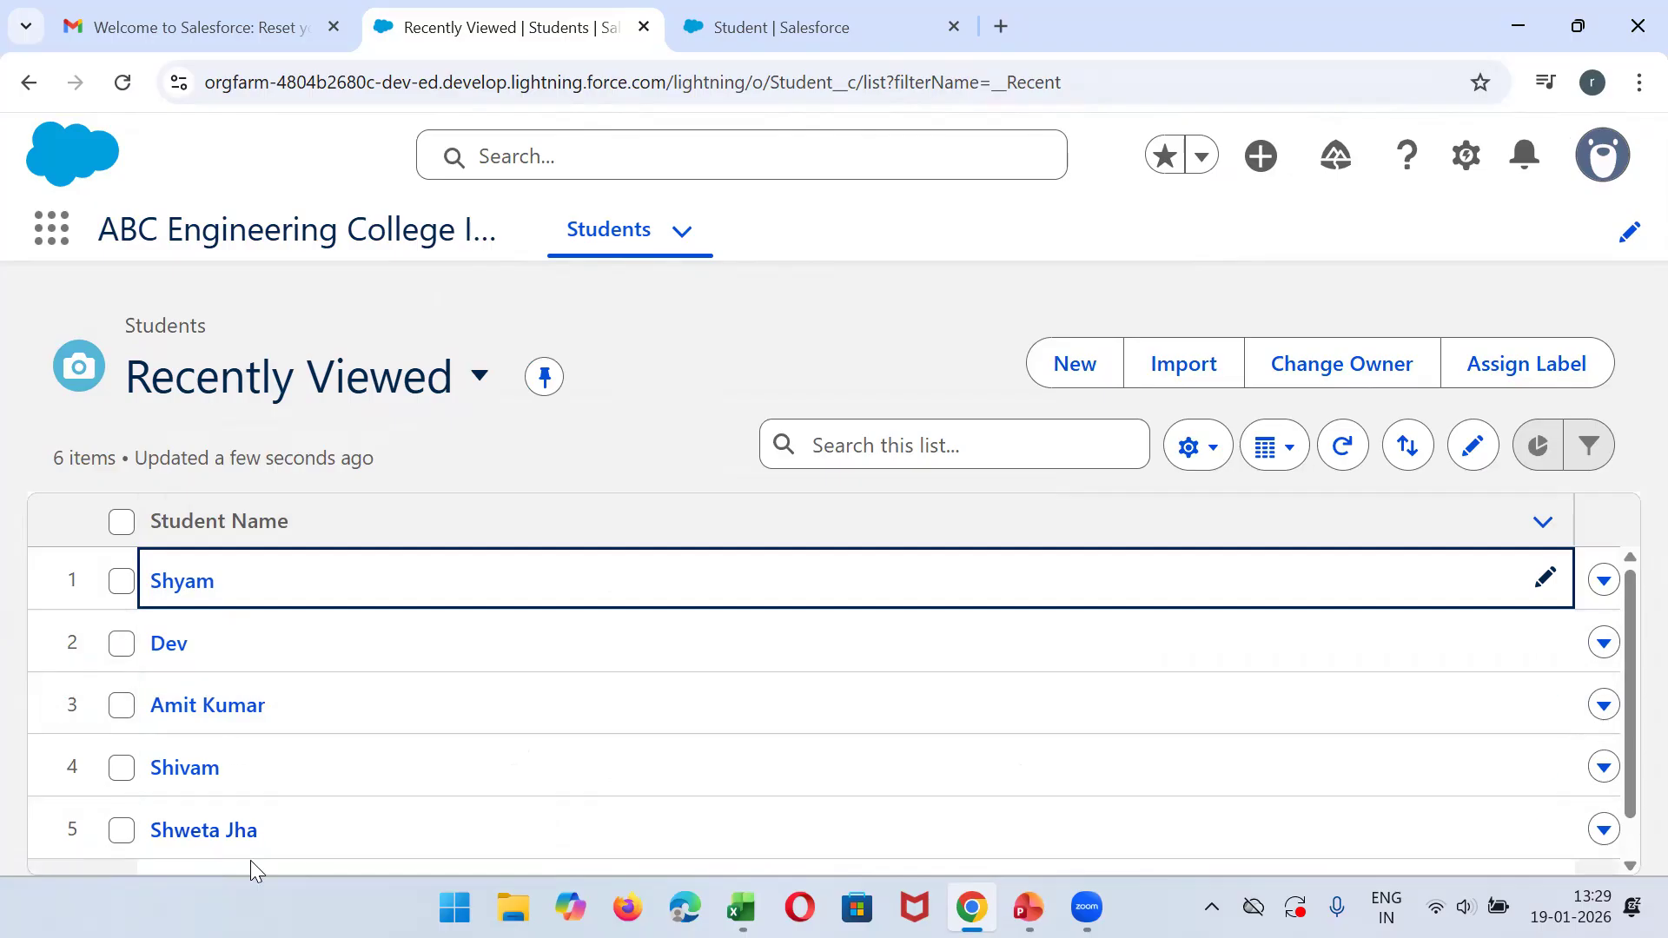
pyautogui.click(450, 385)
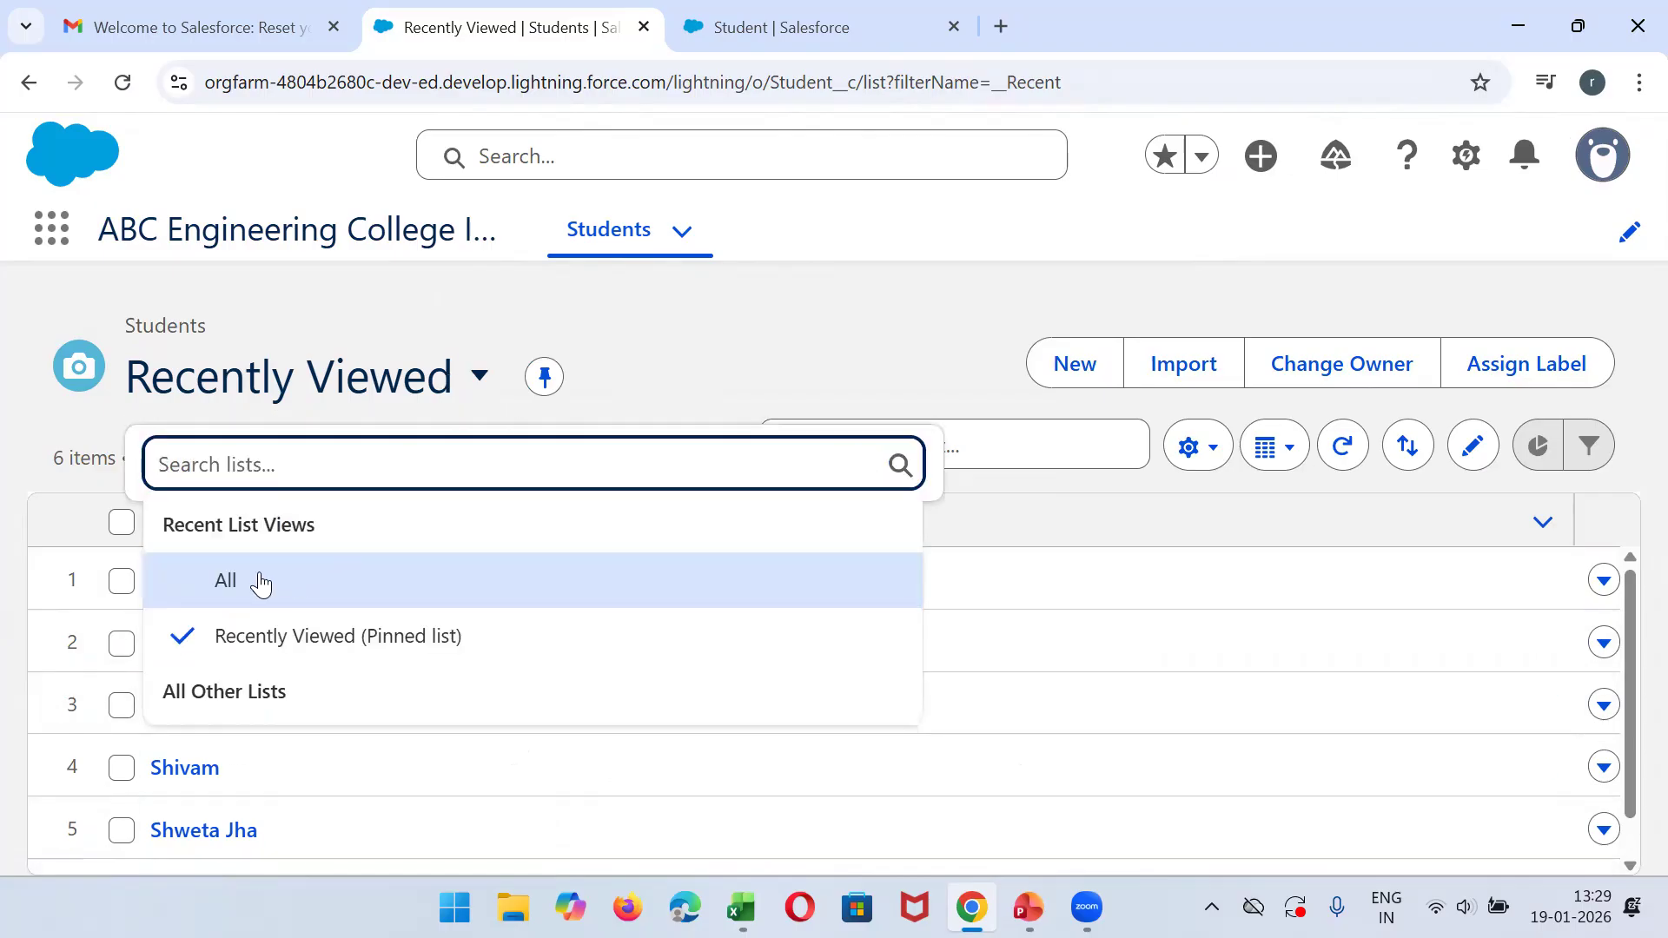
pyautogui.click(248, 581)
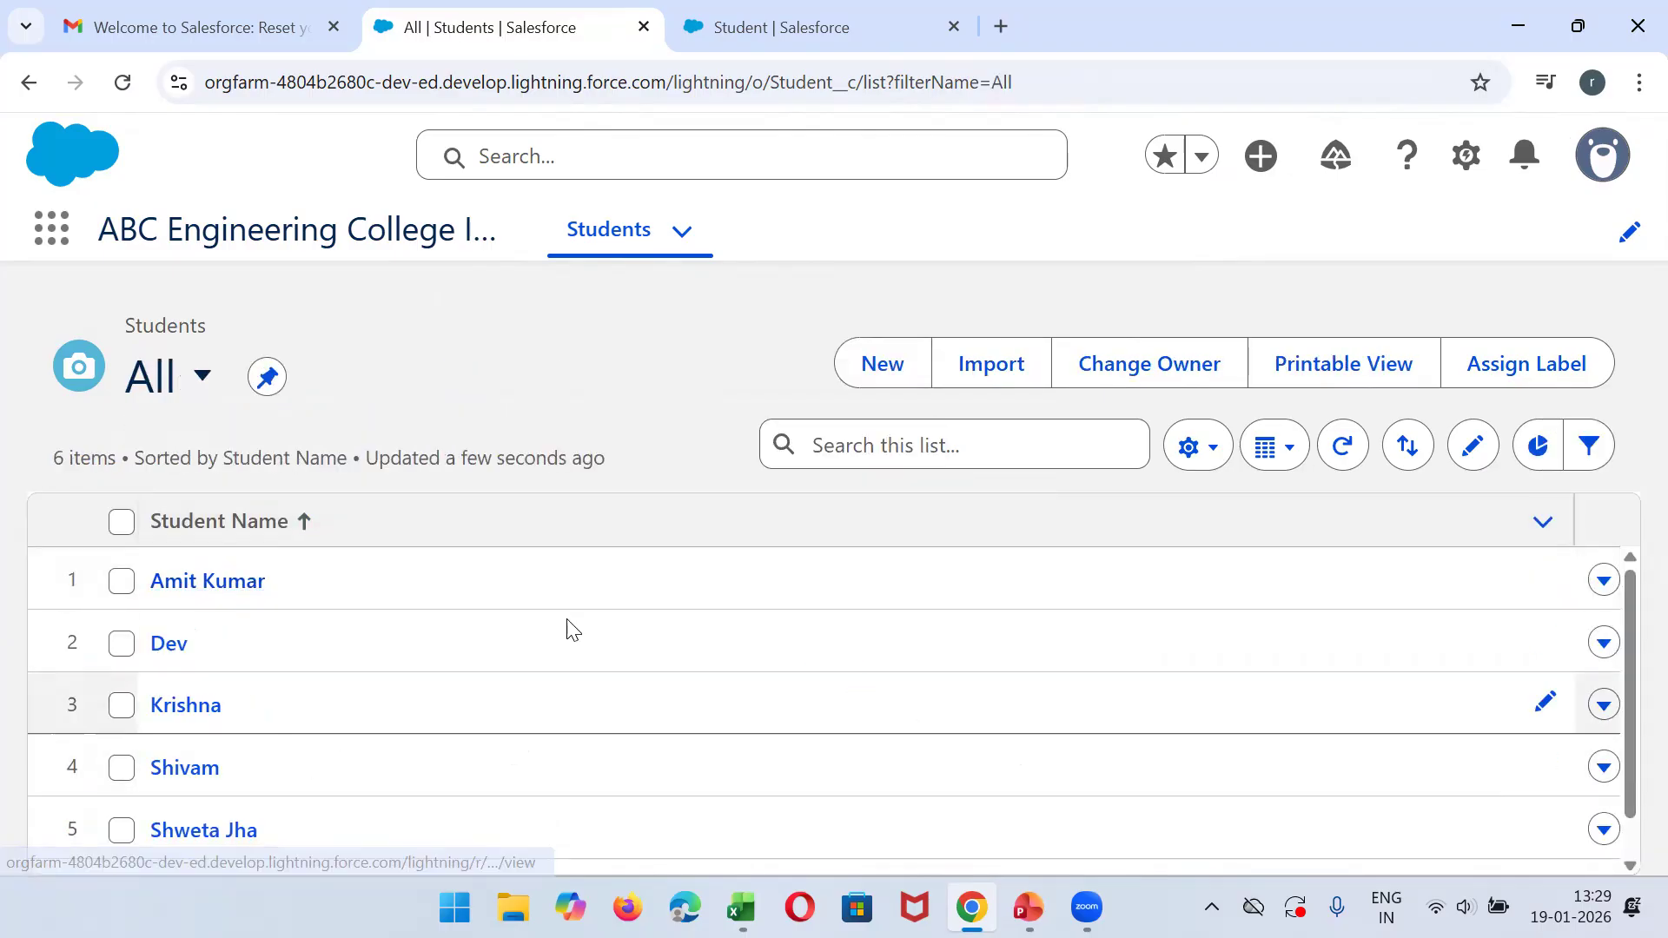
pyautogui.click(834, 432)
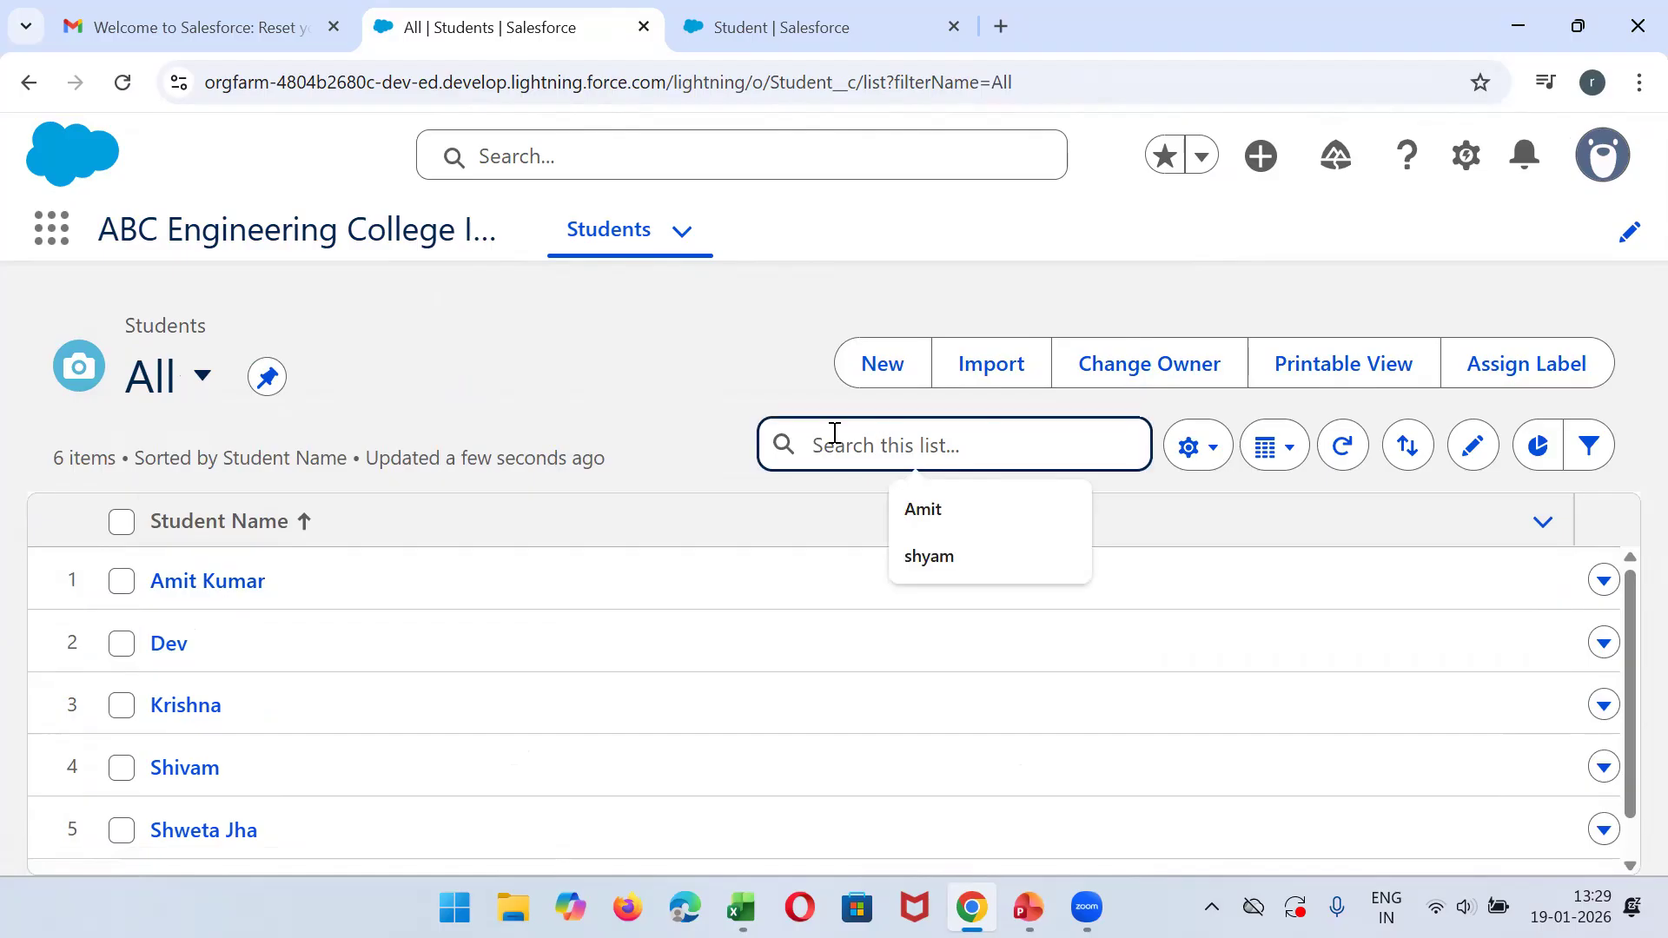
pyautogui.click(741, 908)
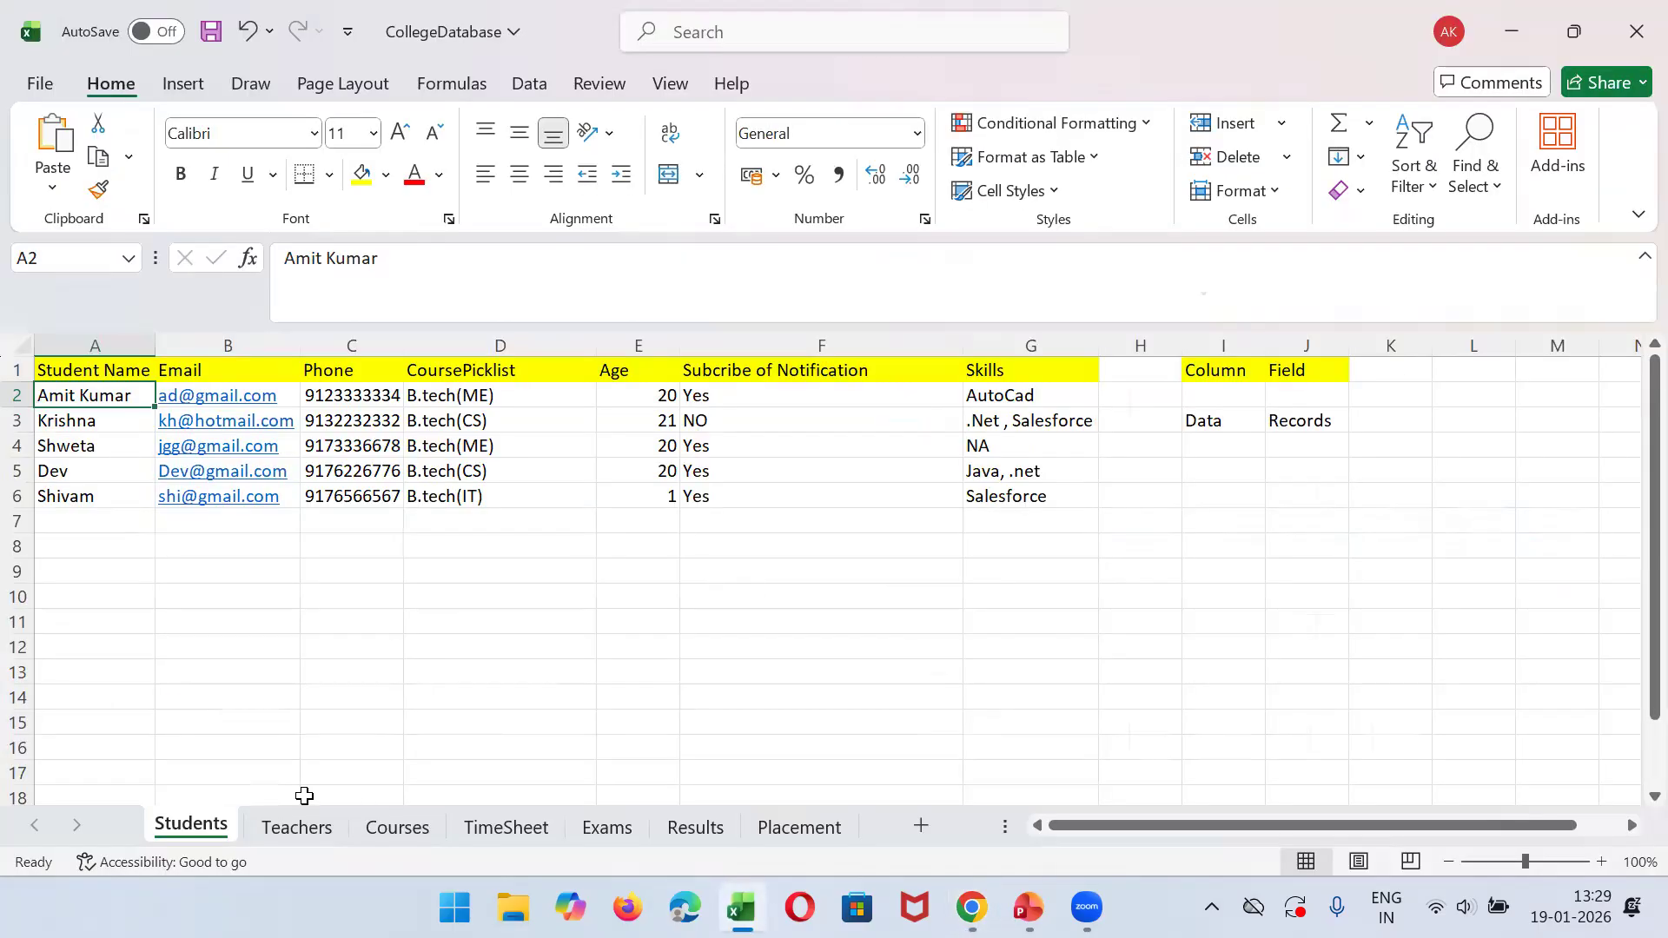